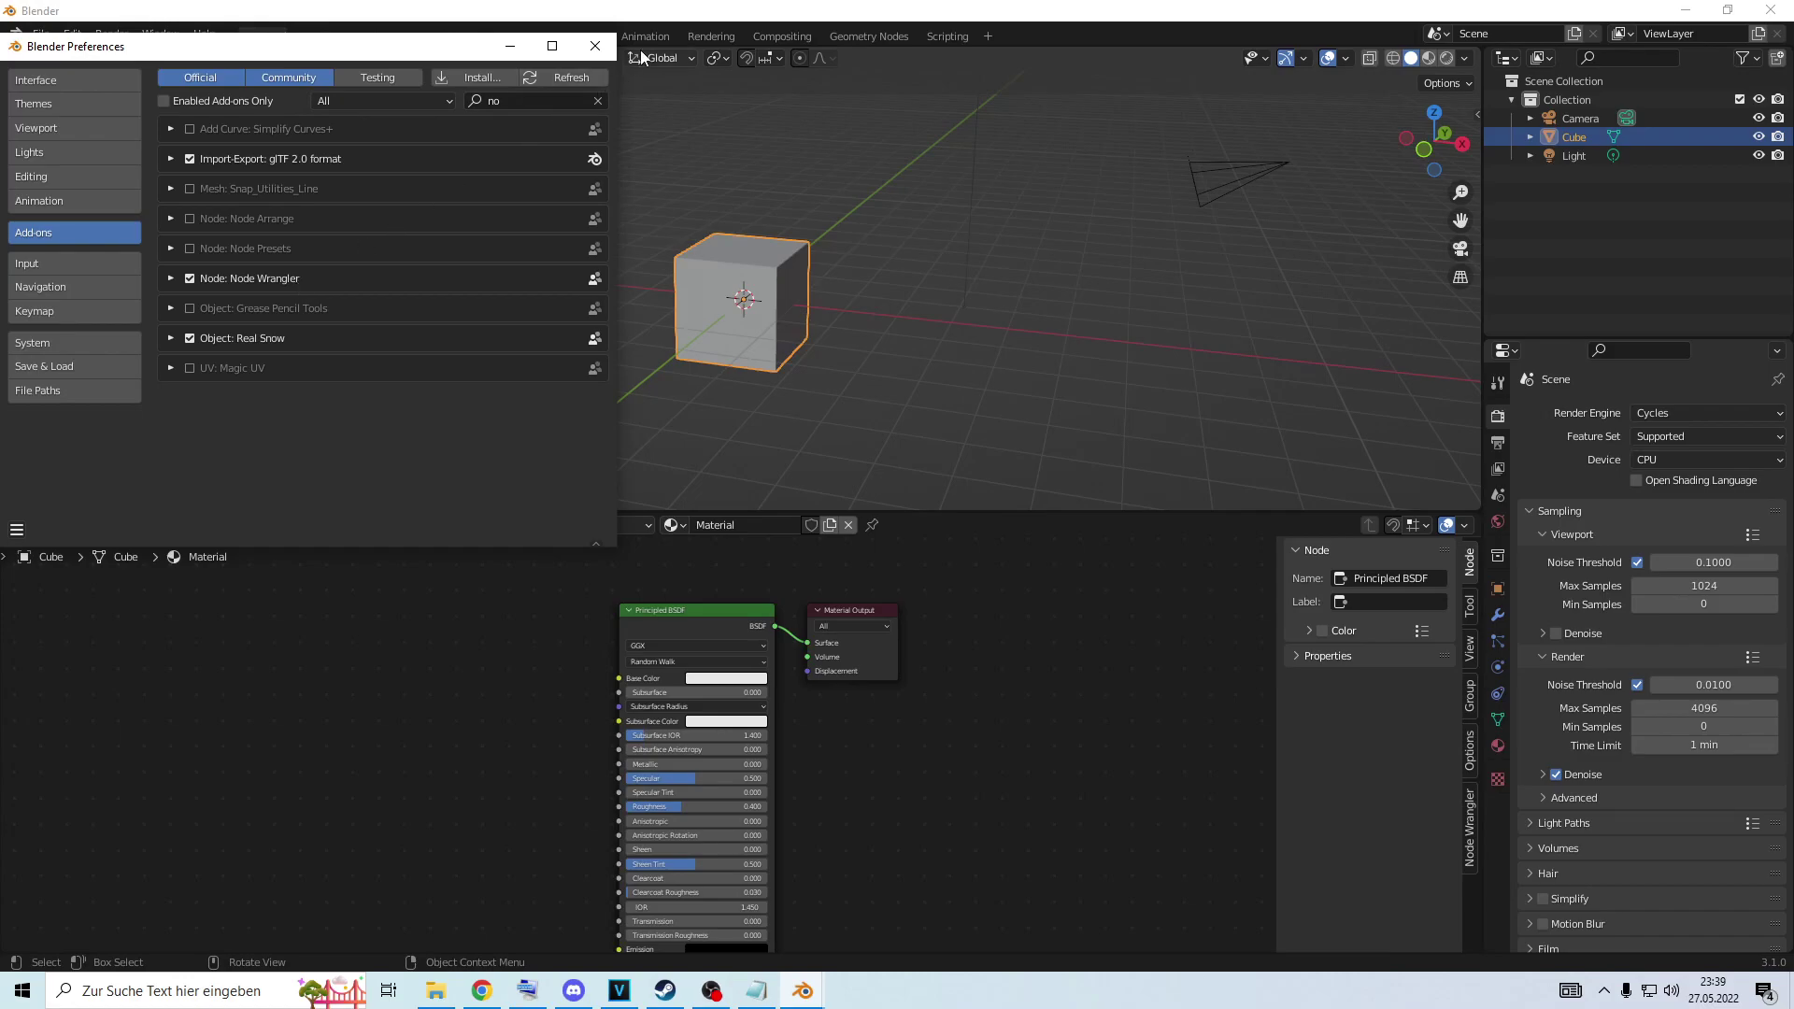
Add a Brick Texture node beside the Principled BSDF and attach Mapping and Texture Coordinate nodes to its vector input.
left_click(595, 46)
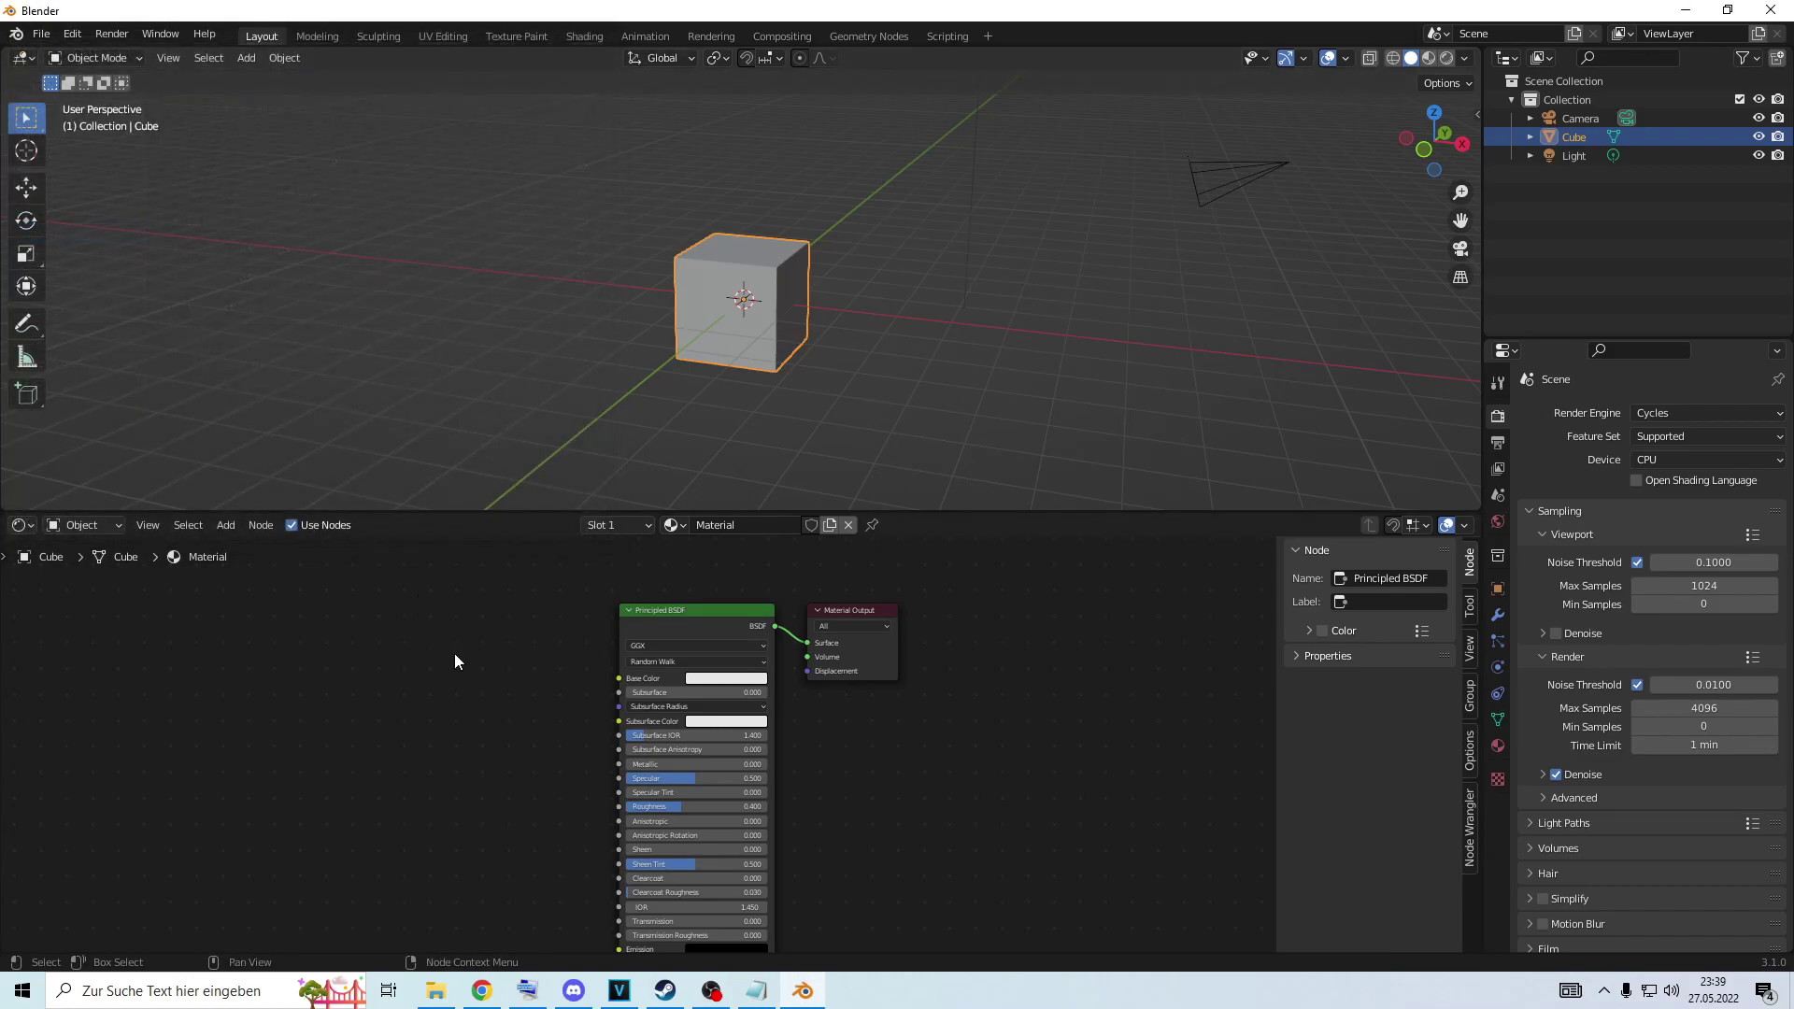
key("ctrl+v")
left_click(451, 626)
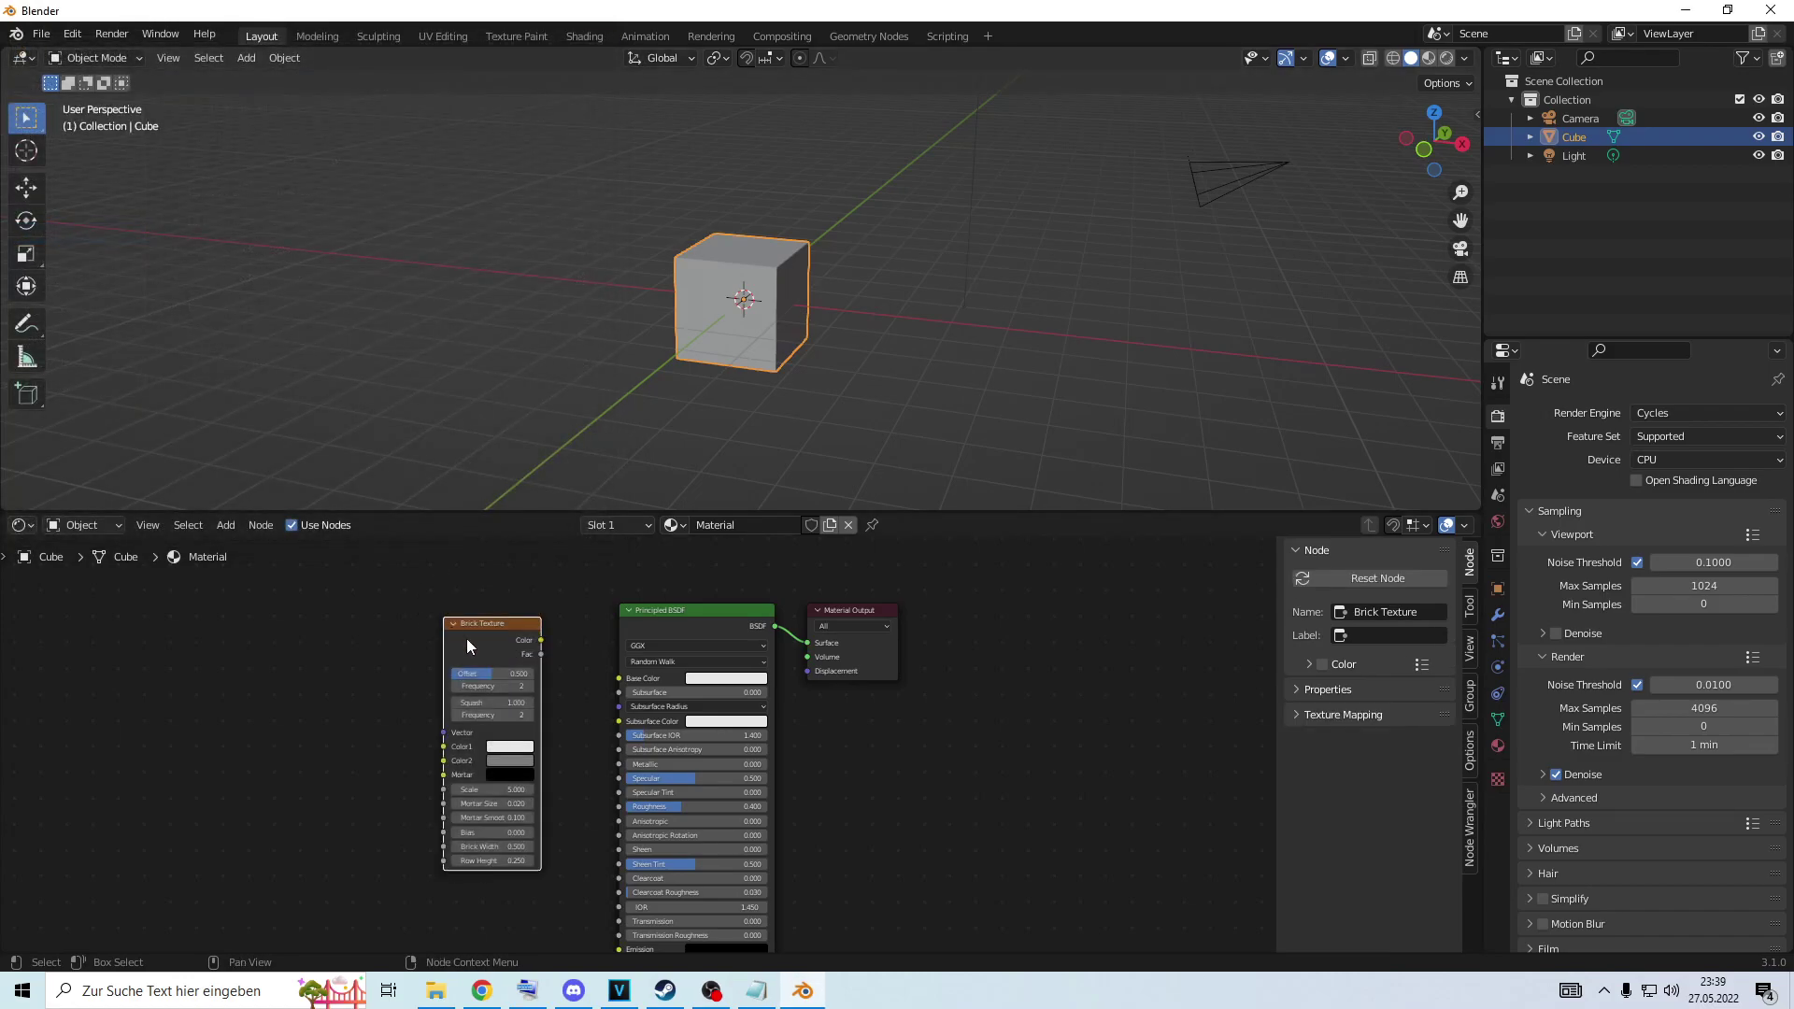
key("ctrl+t")
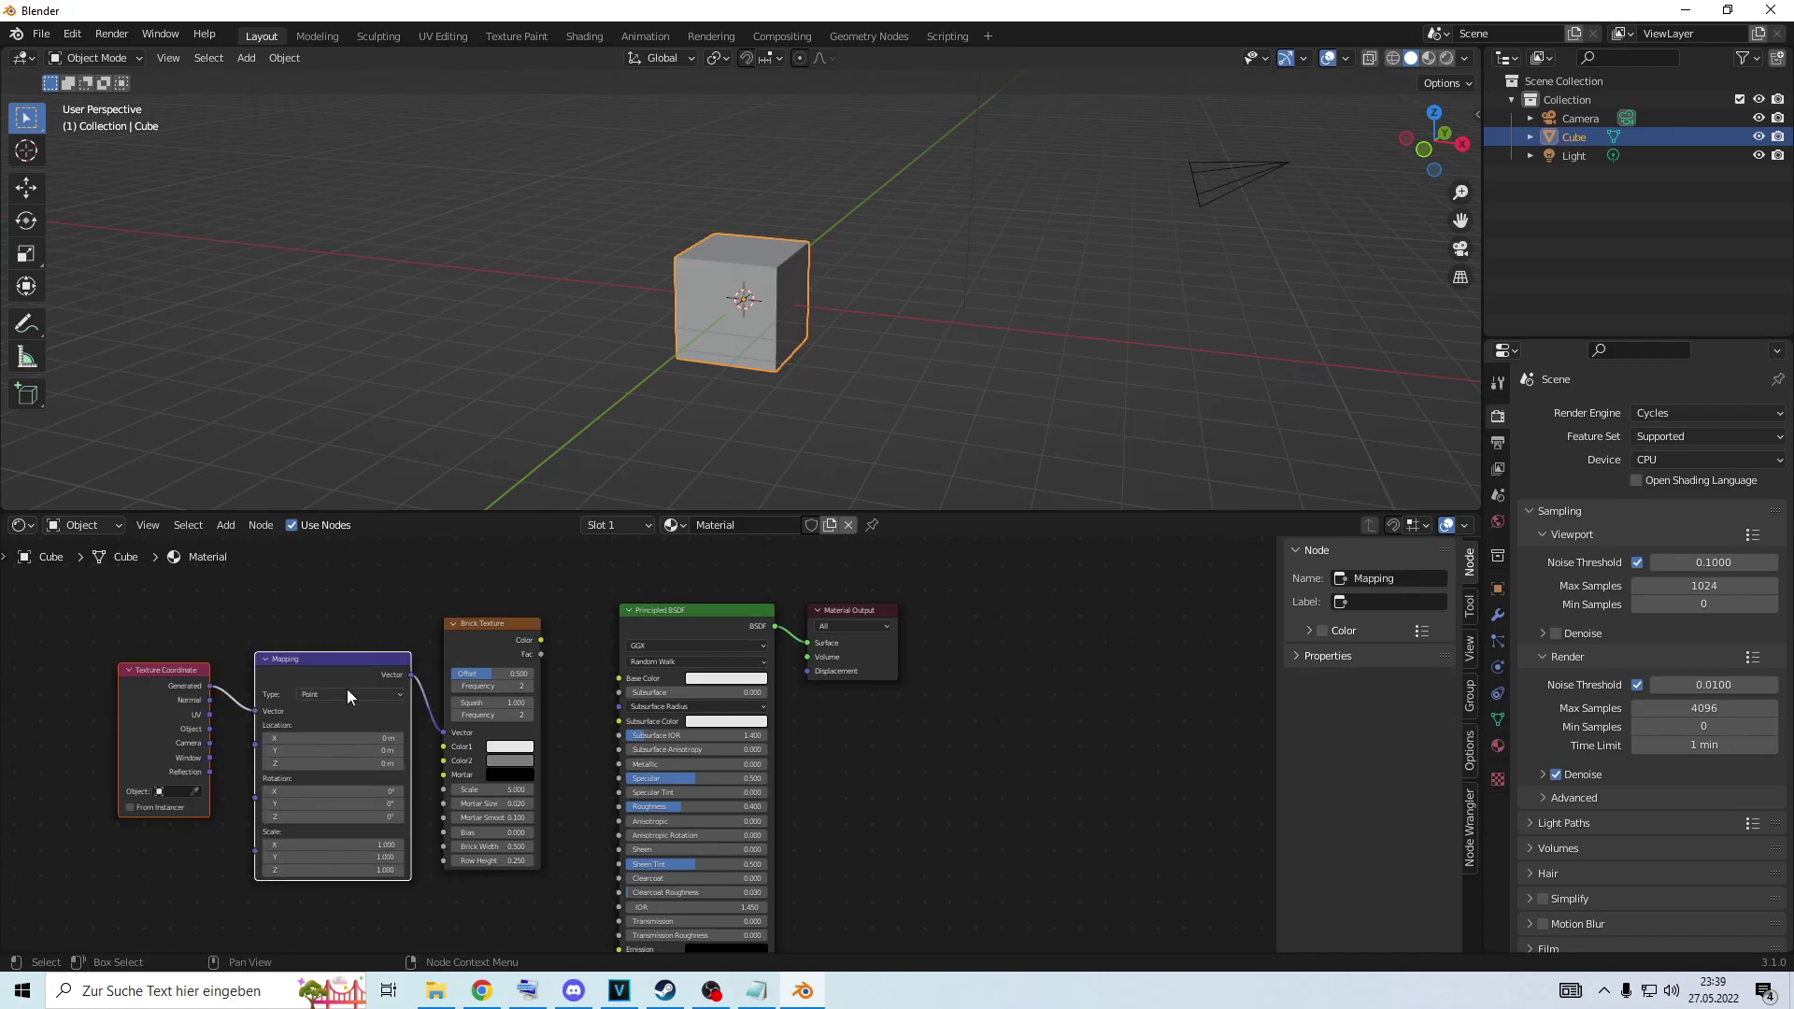
Look through the Node Wrangler tools in the node editor and the added Mapping and Texture Coordinate nodes.
left_click(1470, 827)
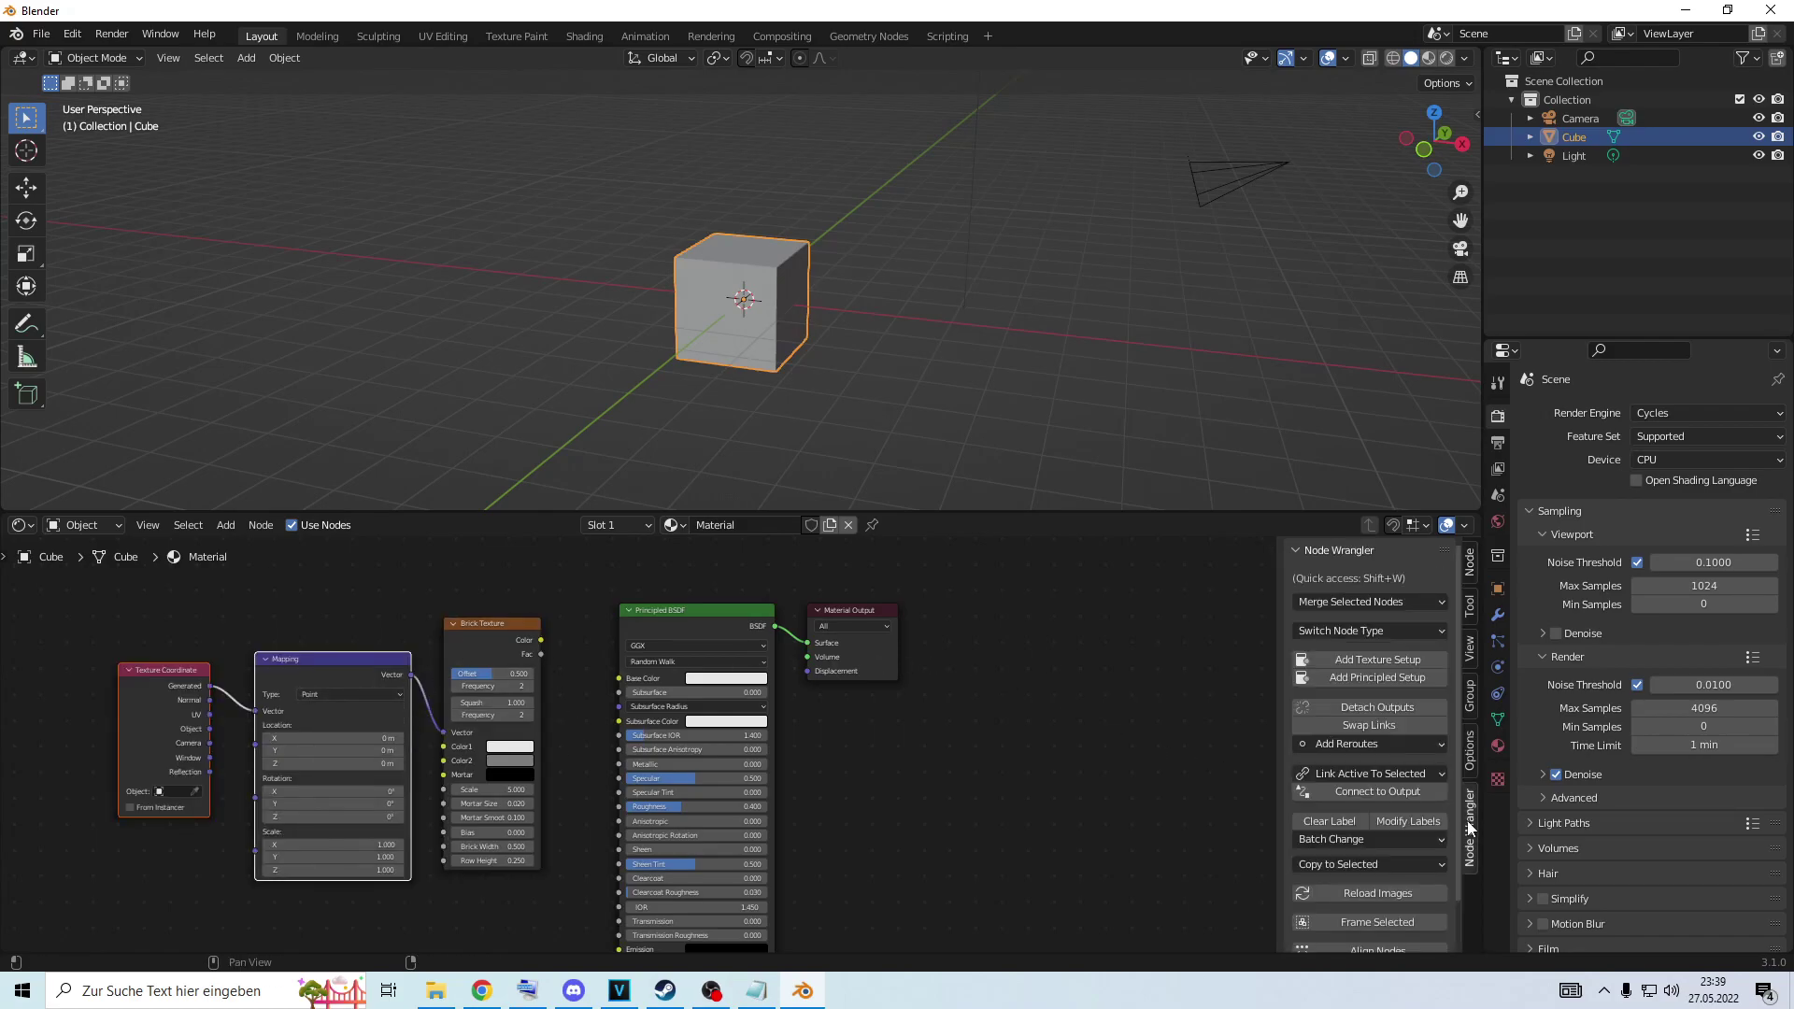
scroll(1376, 655, "down", 2)
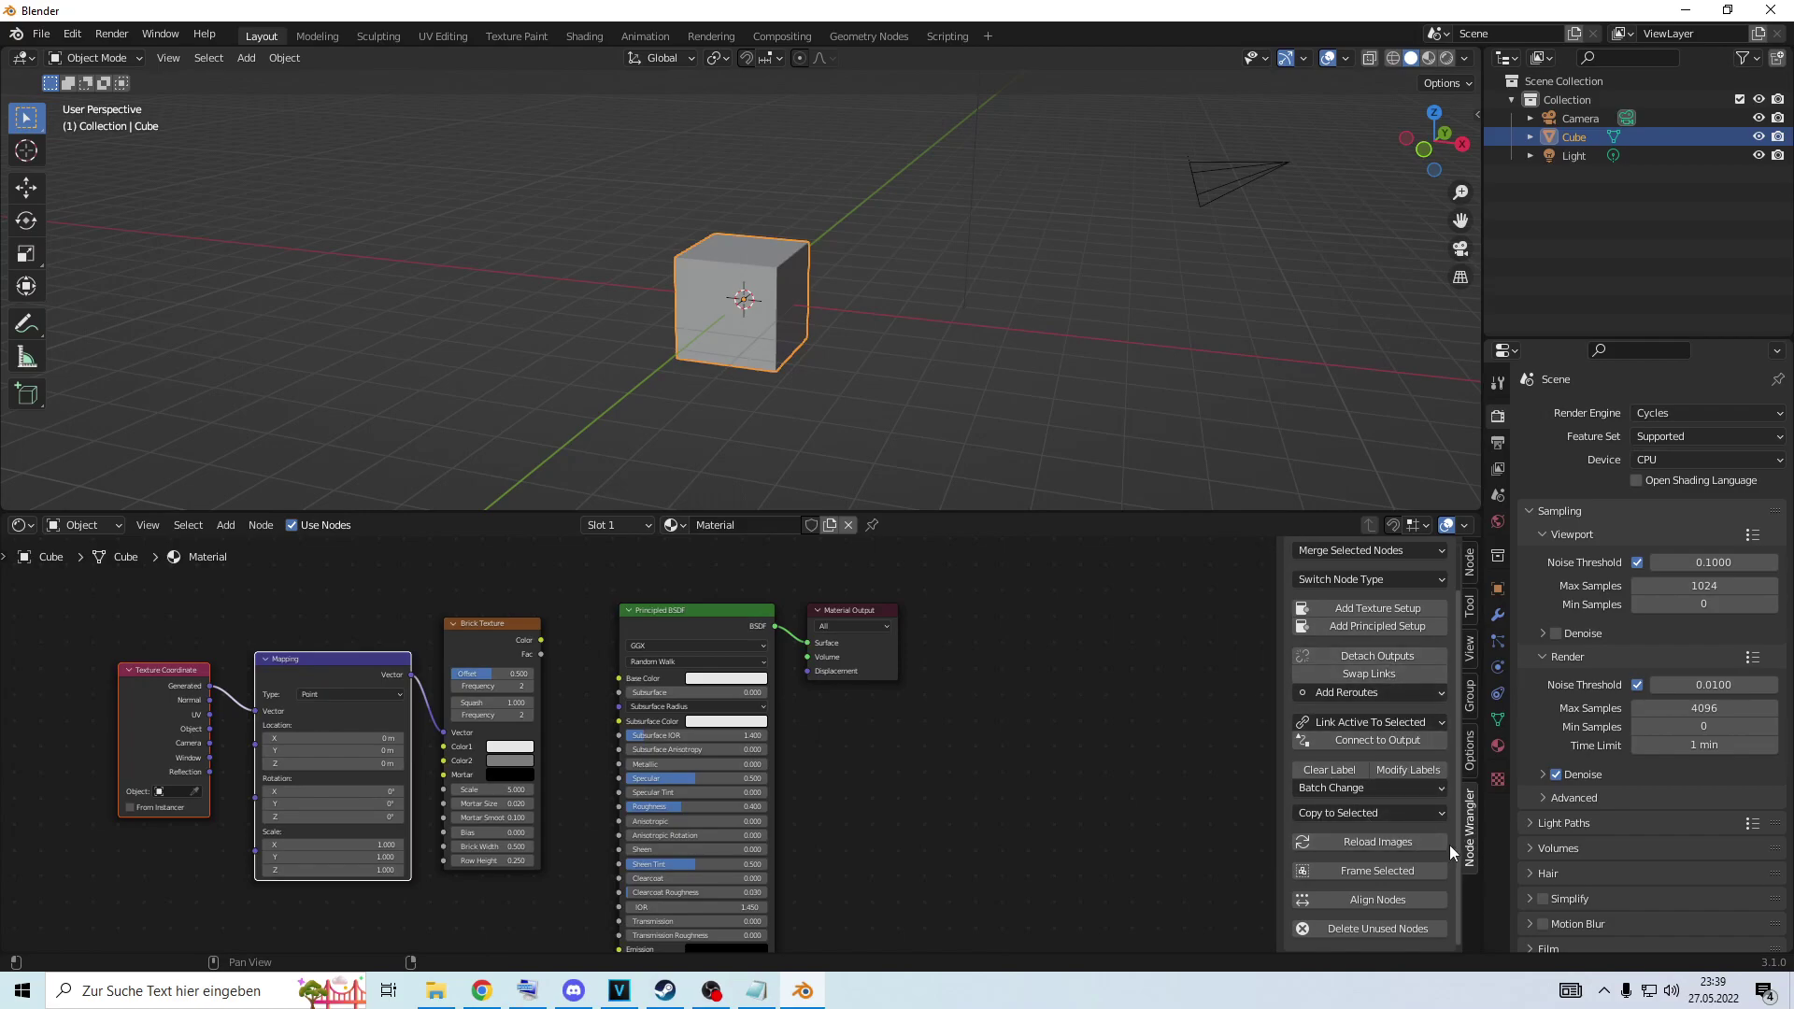
scroll(1429, 893, "up", 2)
left_click(1078, 687)
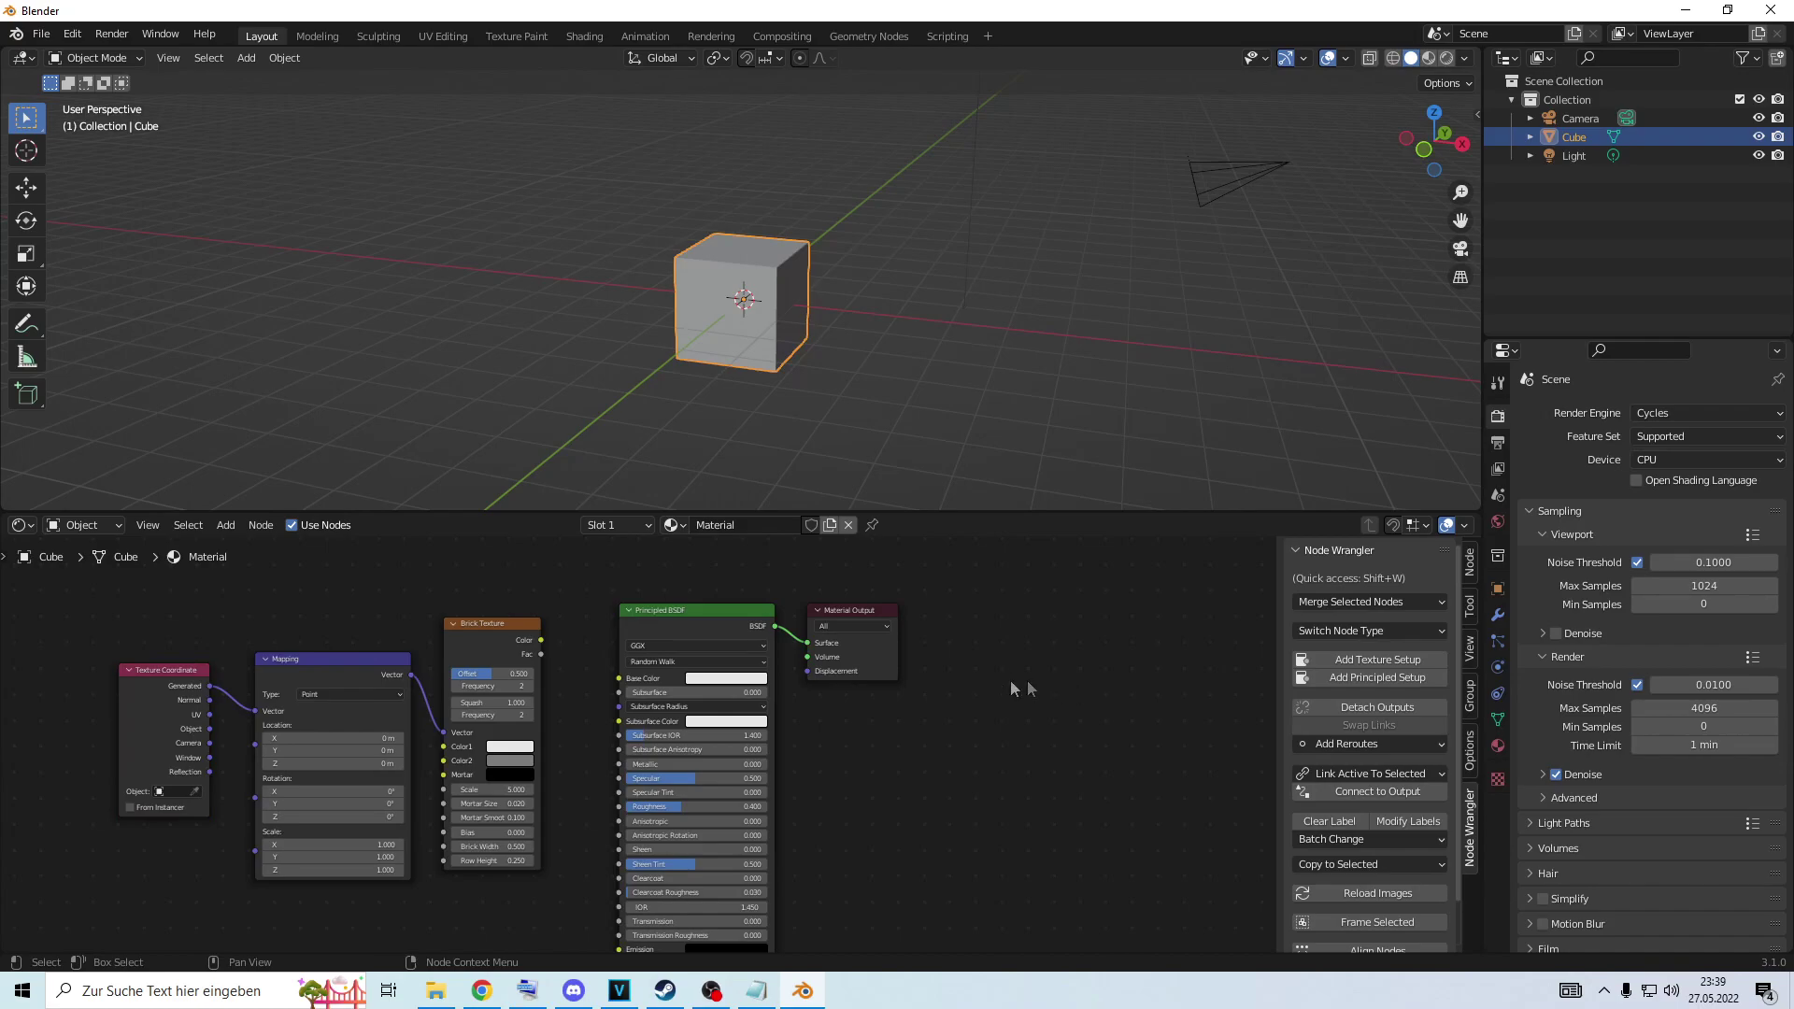
left_click(351, 660)
left_click(160, 671)
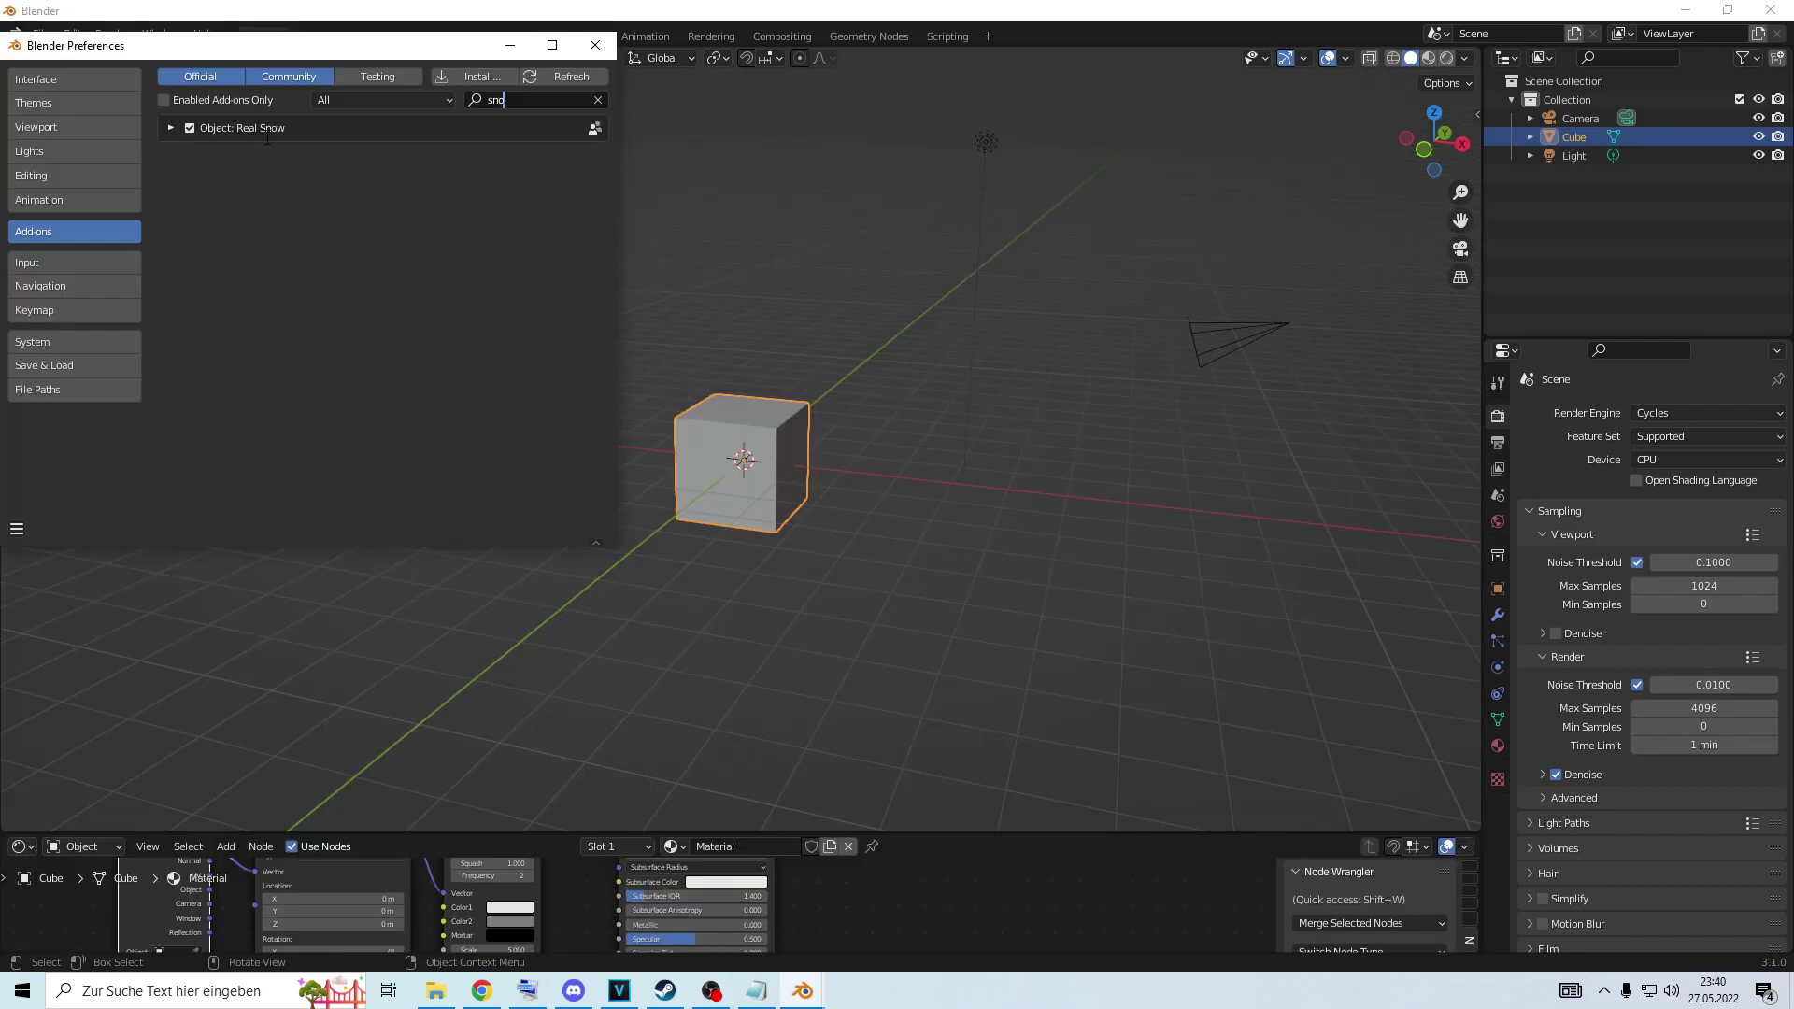
Close the Preferences, switch the 3D viewport to Material Preview shading and show the Real Snow settings.
left_click(596, 45)
scroll(886, 502, "up", 5)
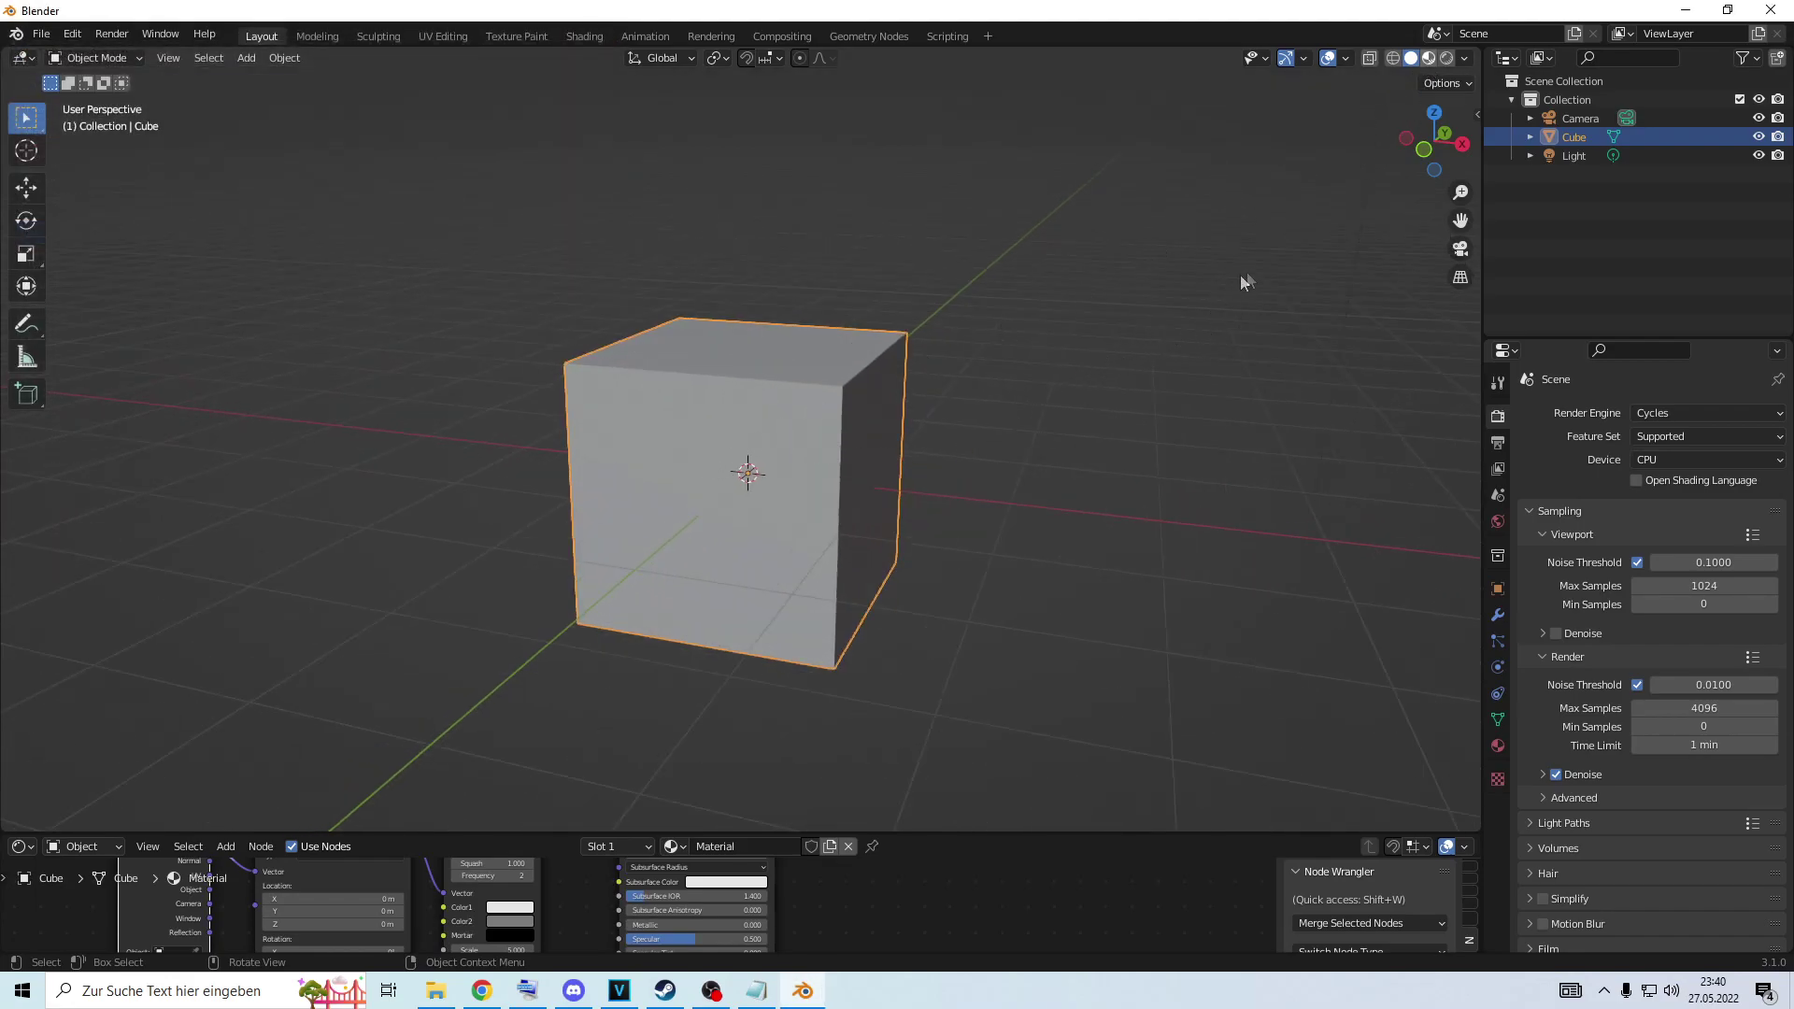
left_click(1429, 58)
key("n")
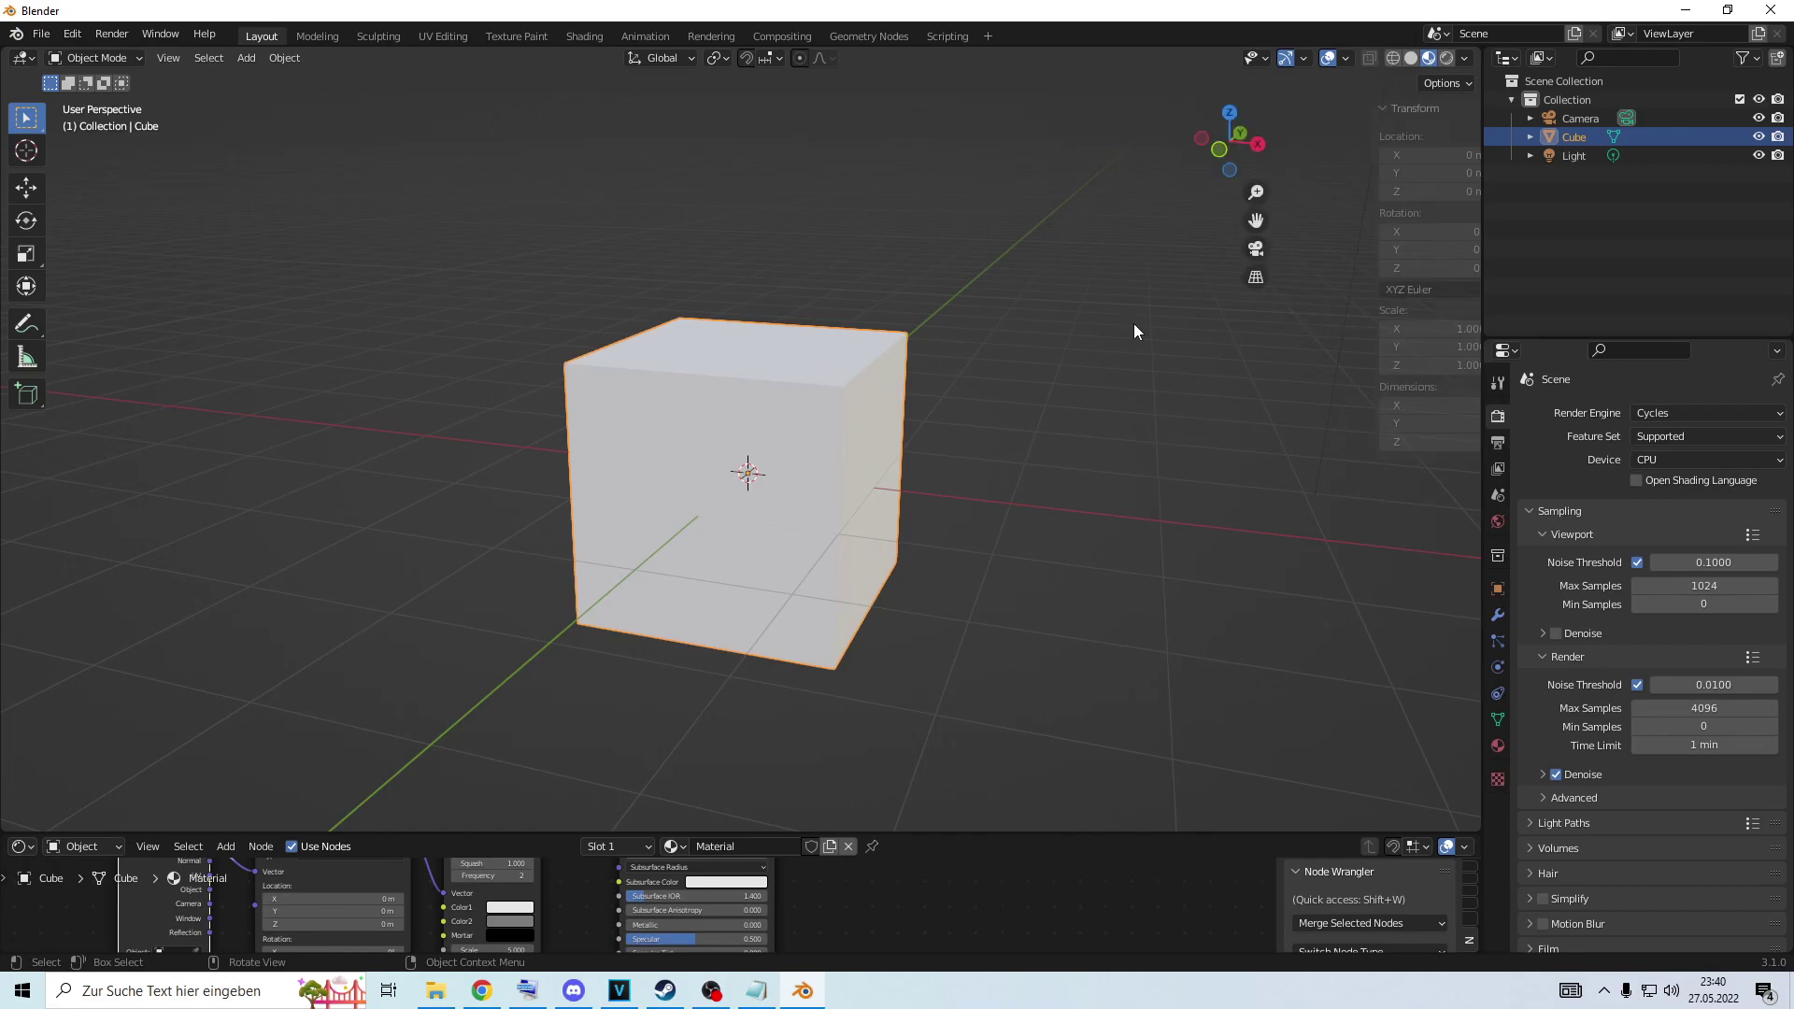
left_click(1471, 247)
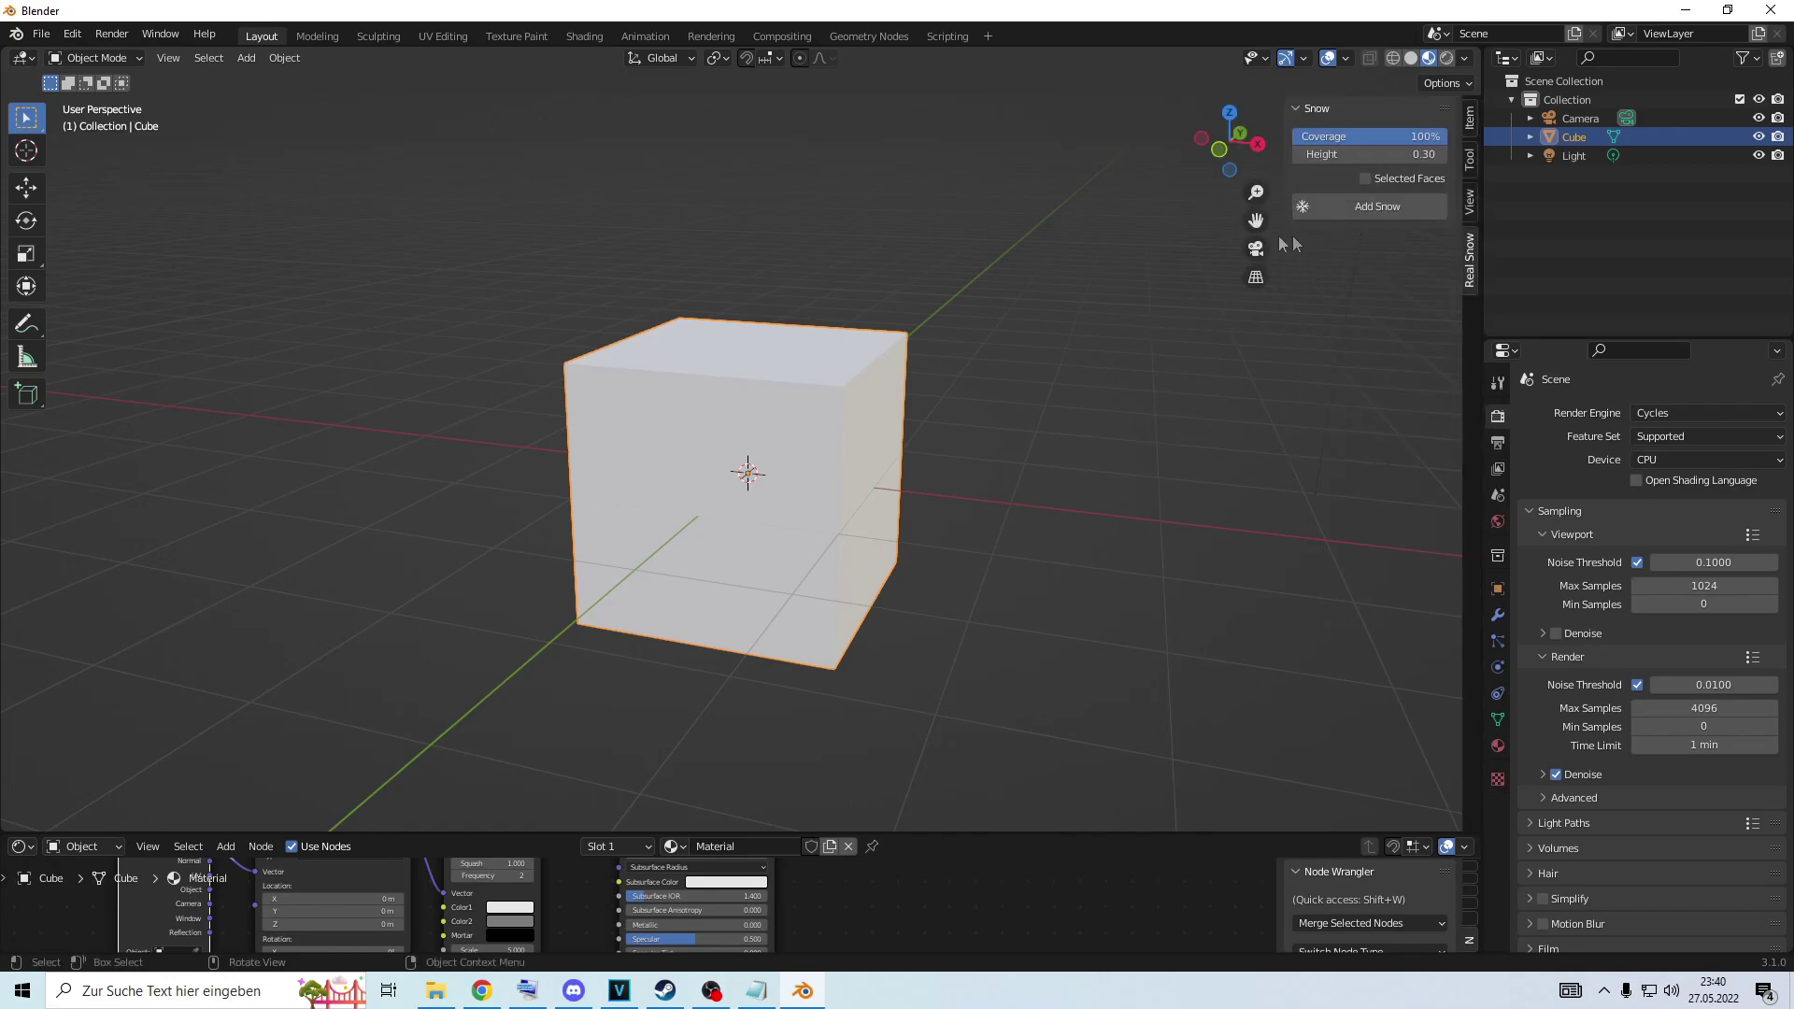
middle_click_drag(1035, 337, 1162, 306)
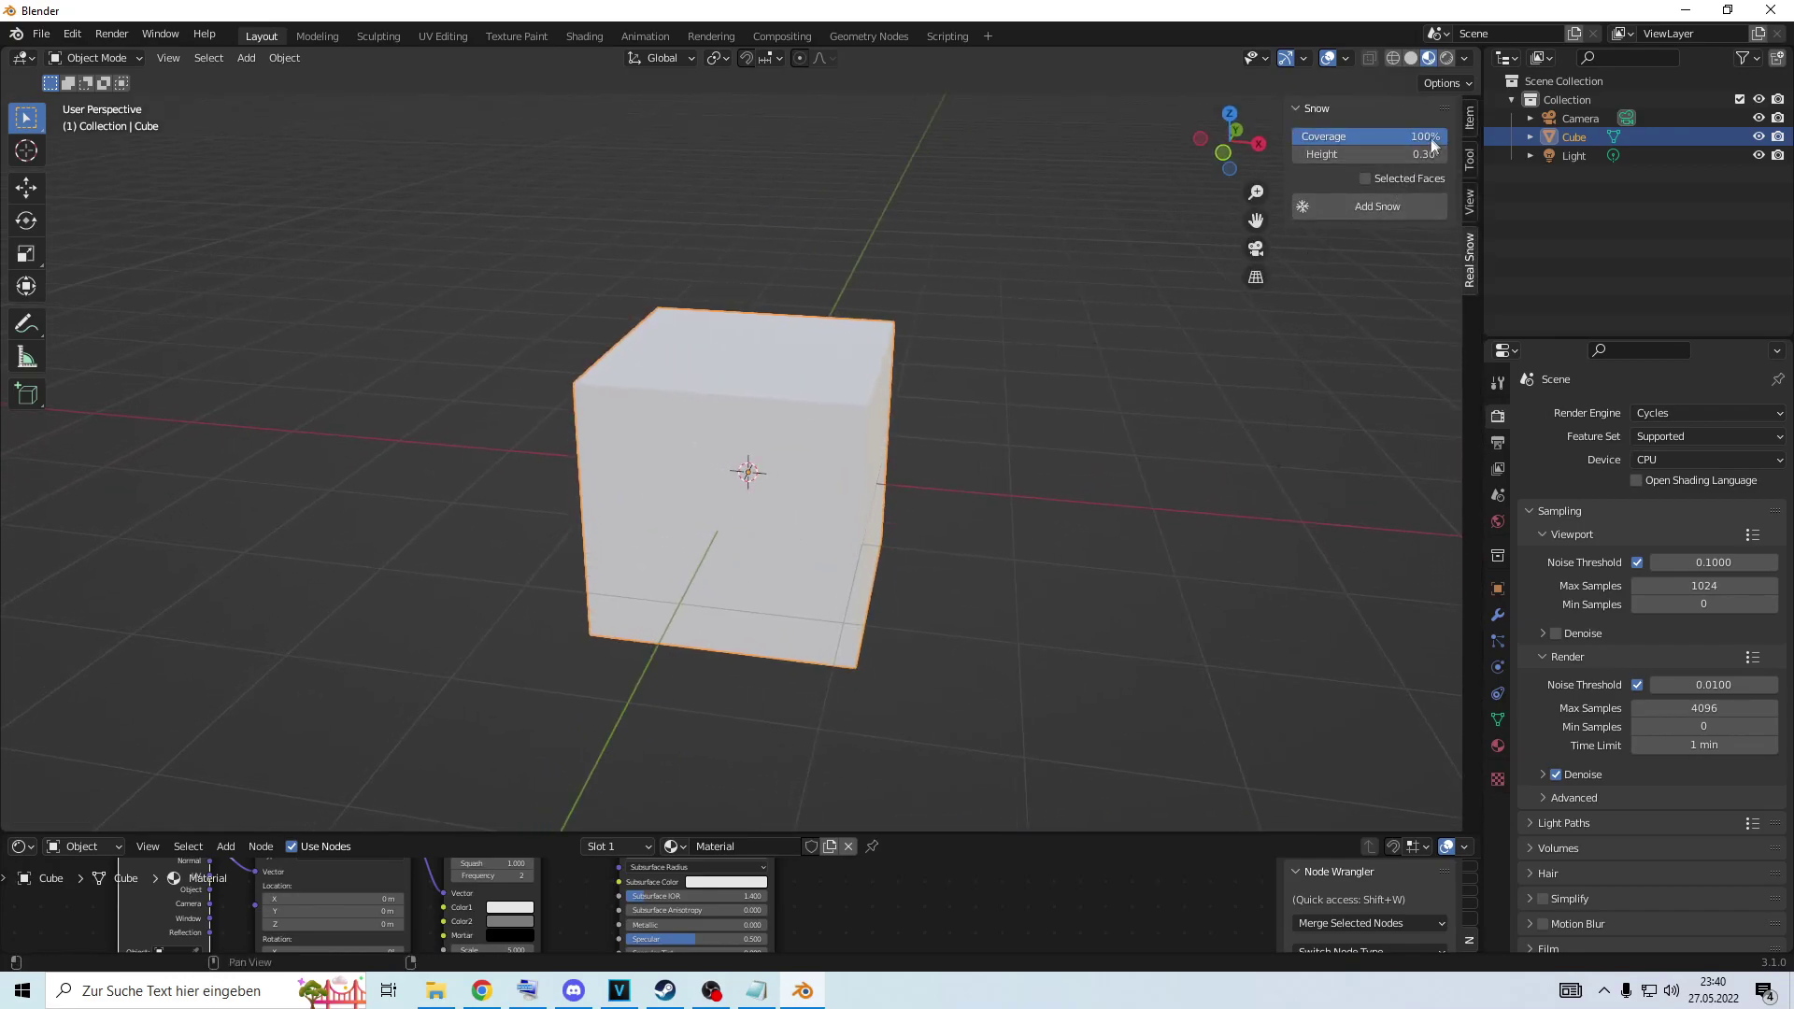
Add snow to the cube with 76% coverage and a height of 0.46, and inspect it.
mouse_move(1444, 133)
left_mouse_down()
mouse_move(1313, 135)
mouse_move(1445, 152)
mouse_move(1418, 155)
left_mouse_up()
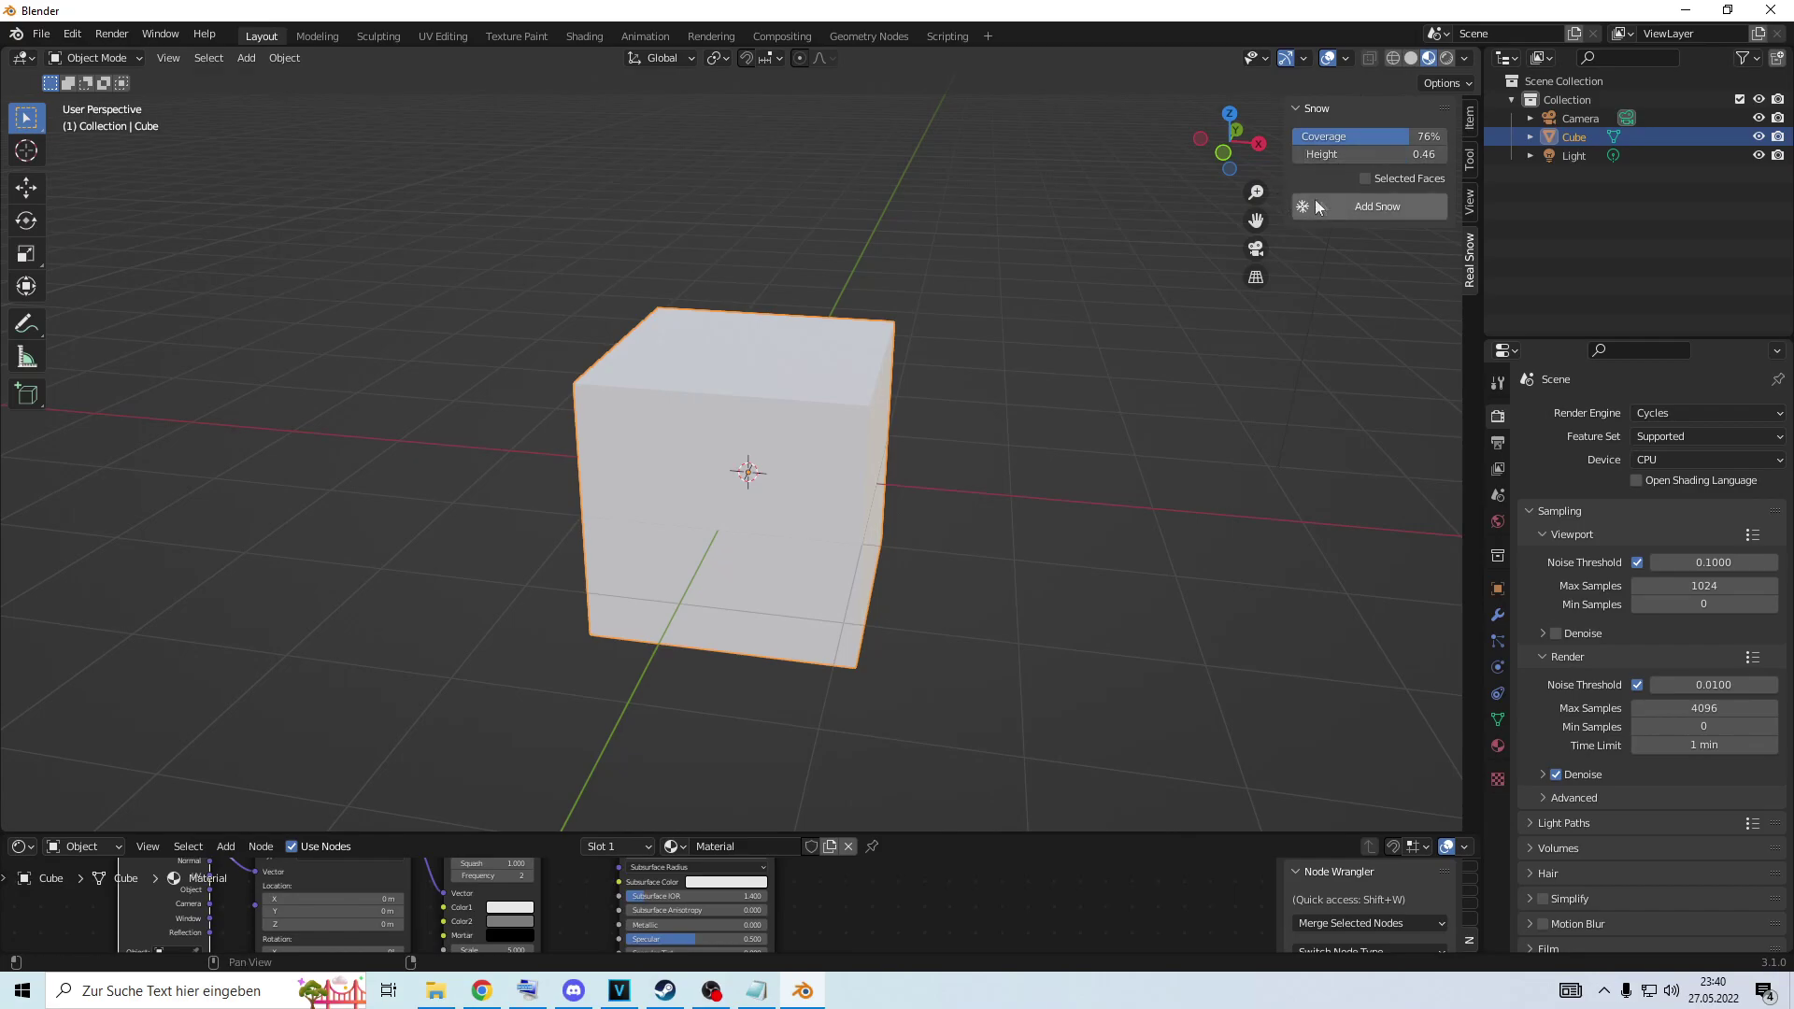
left_click(1363, 208)
scroll(857, 368, "up", 5)
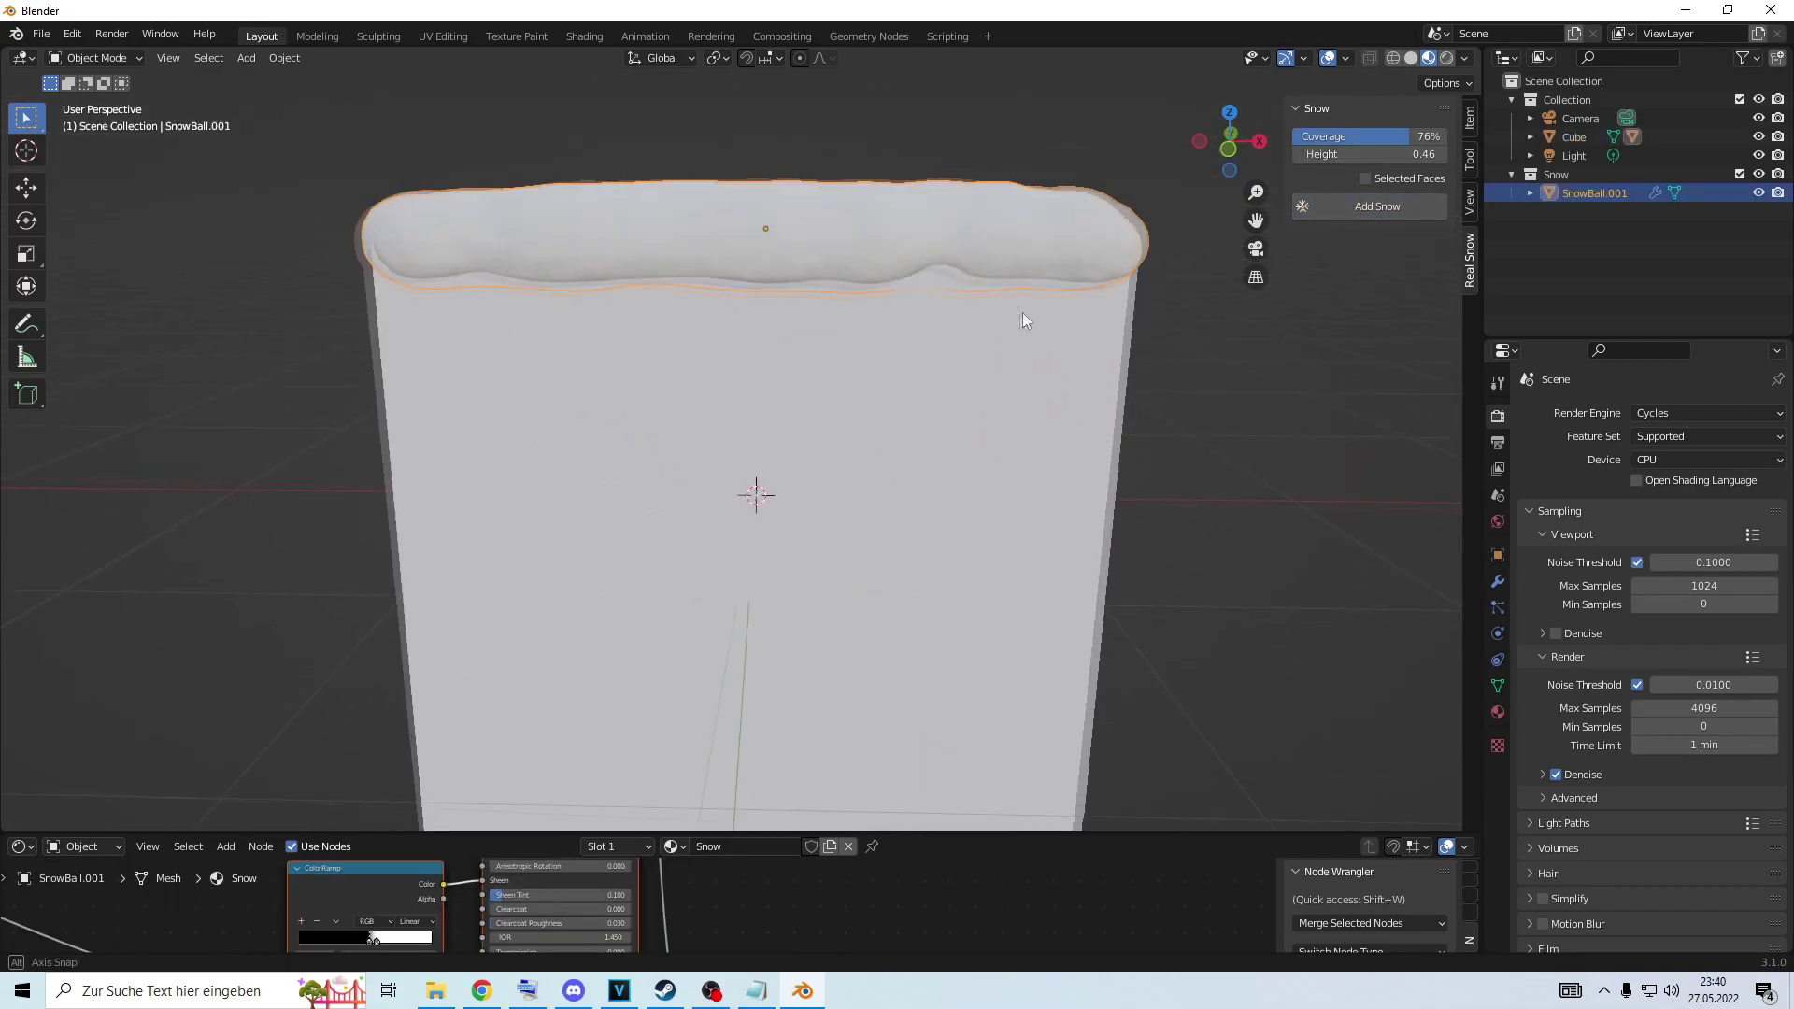
left_click(1193, 389)
middle_click_drag(1192, 389, 972, 346)
scroll(1185, 364, "down", 2)
left_click(972, 346)
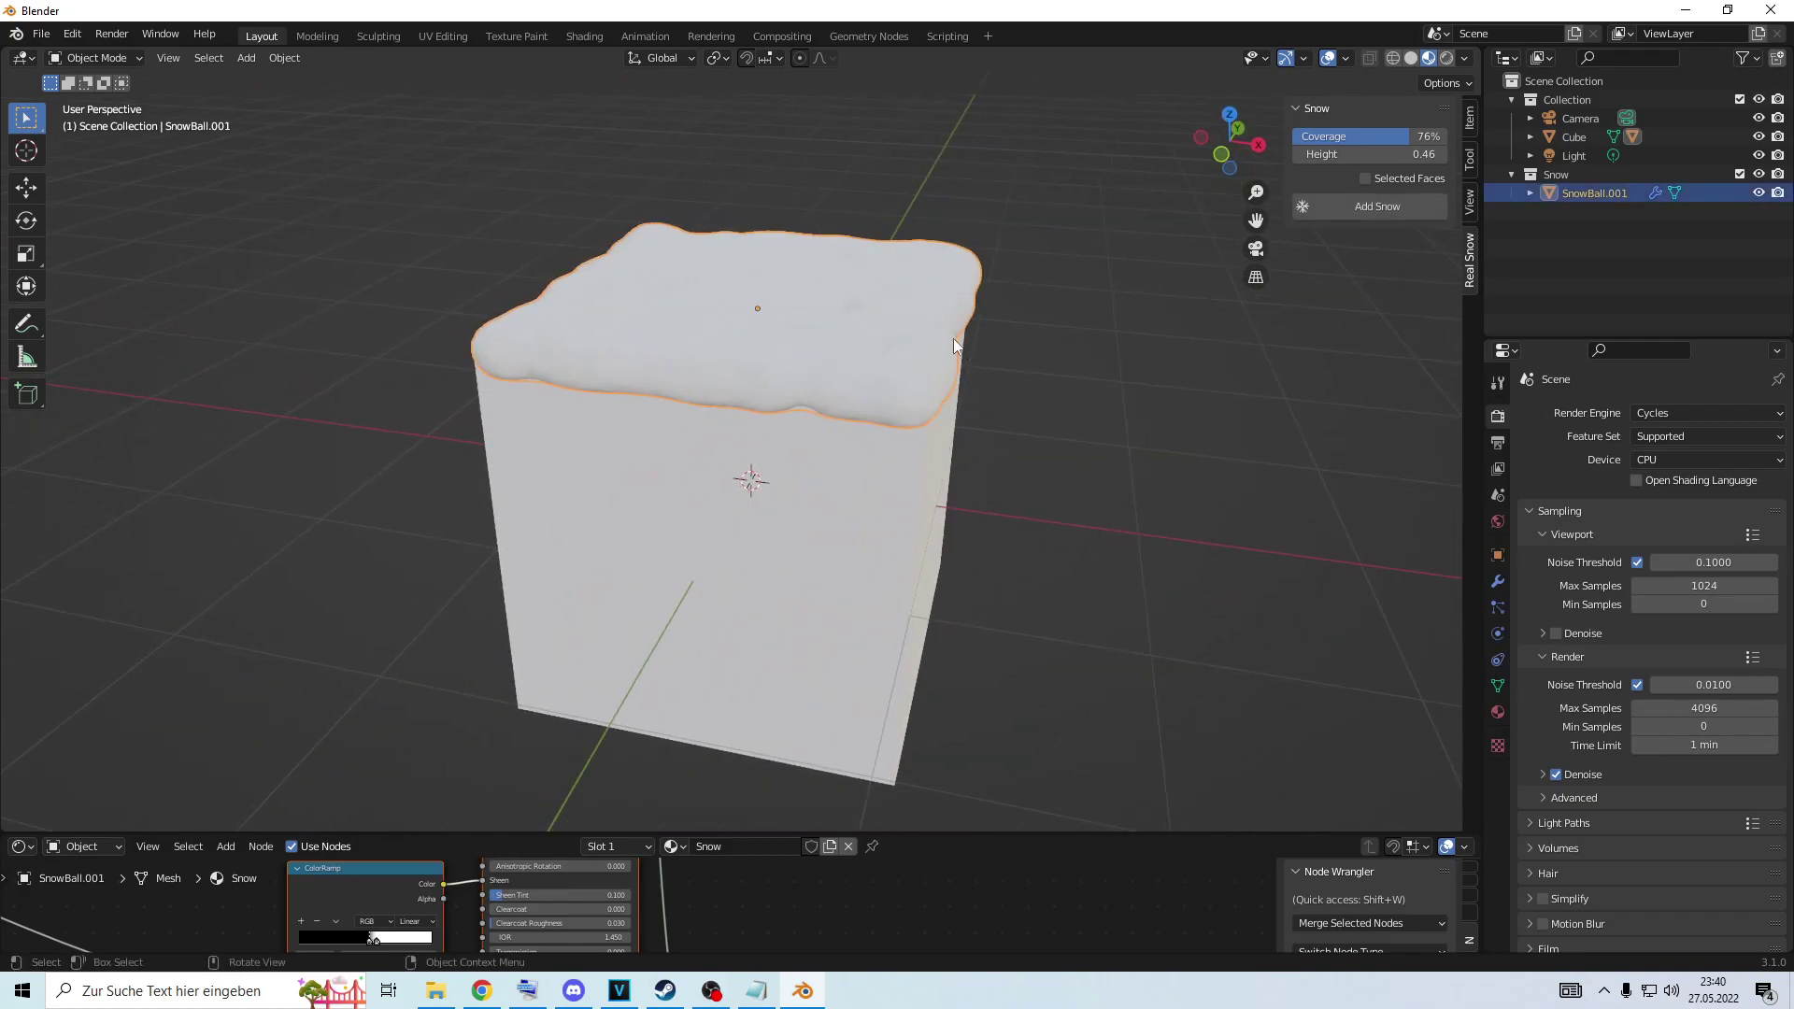
Delete the snow object and subdivide the cube's top face in Edit Mode.
key("Delete")
left_click(817, 346)
key("Tab")
right_click(787, 320)
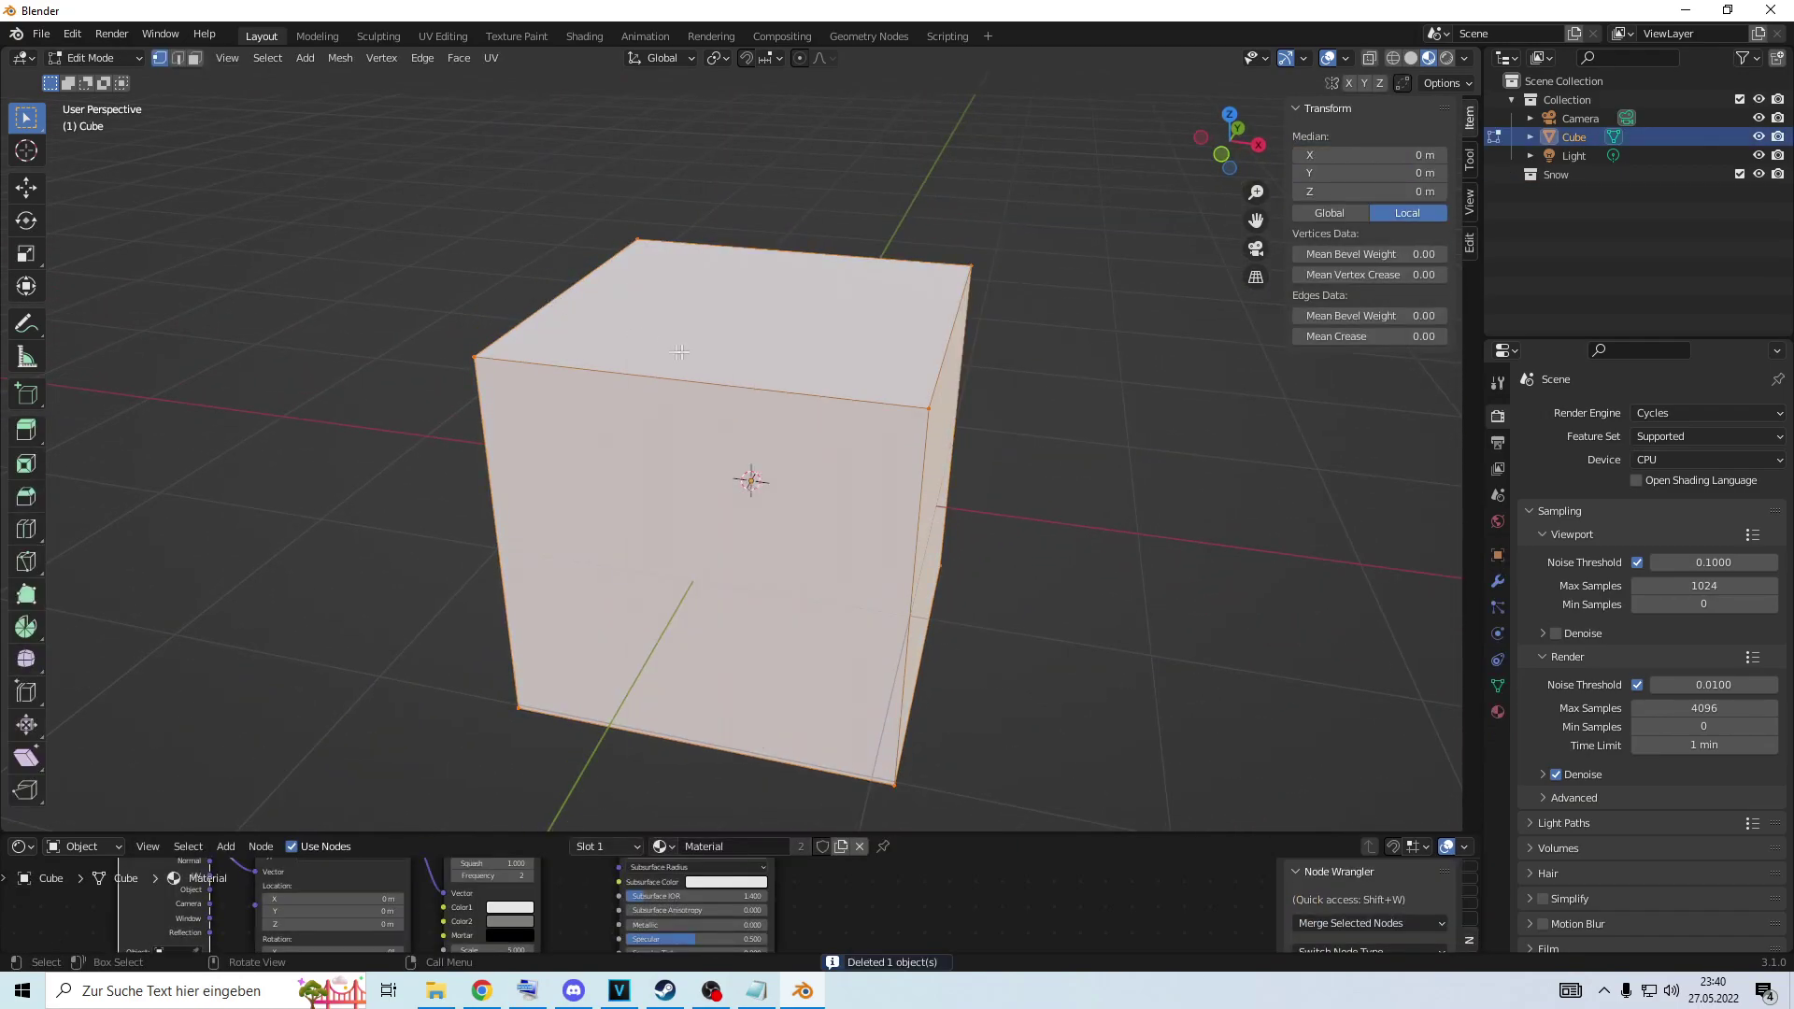
left_click(195, 57)
left_click(791, 316)
right_click(790, 316)
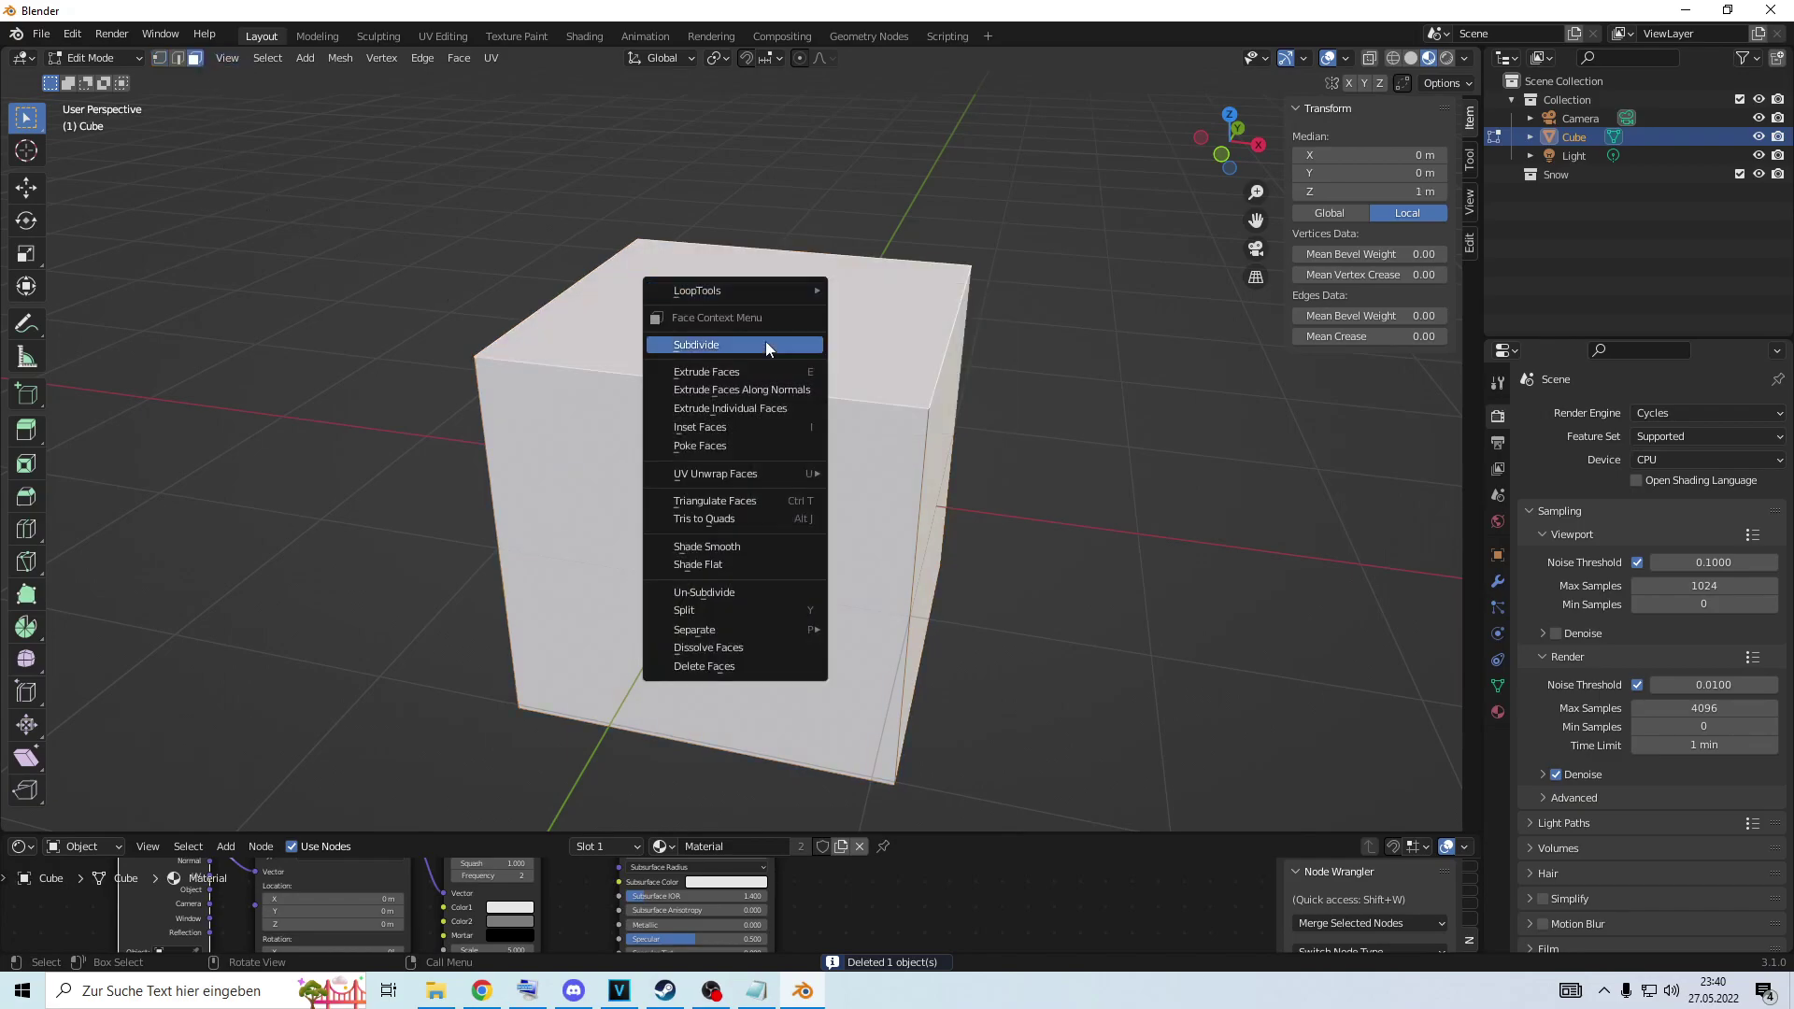
left_click(766, 340)
Add snow with 100% coverage restricted to the selected faces, using one quarter of the cube's top face.
left_click(828, 355)
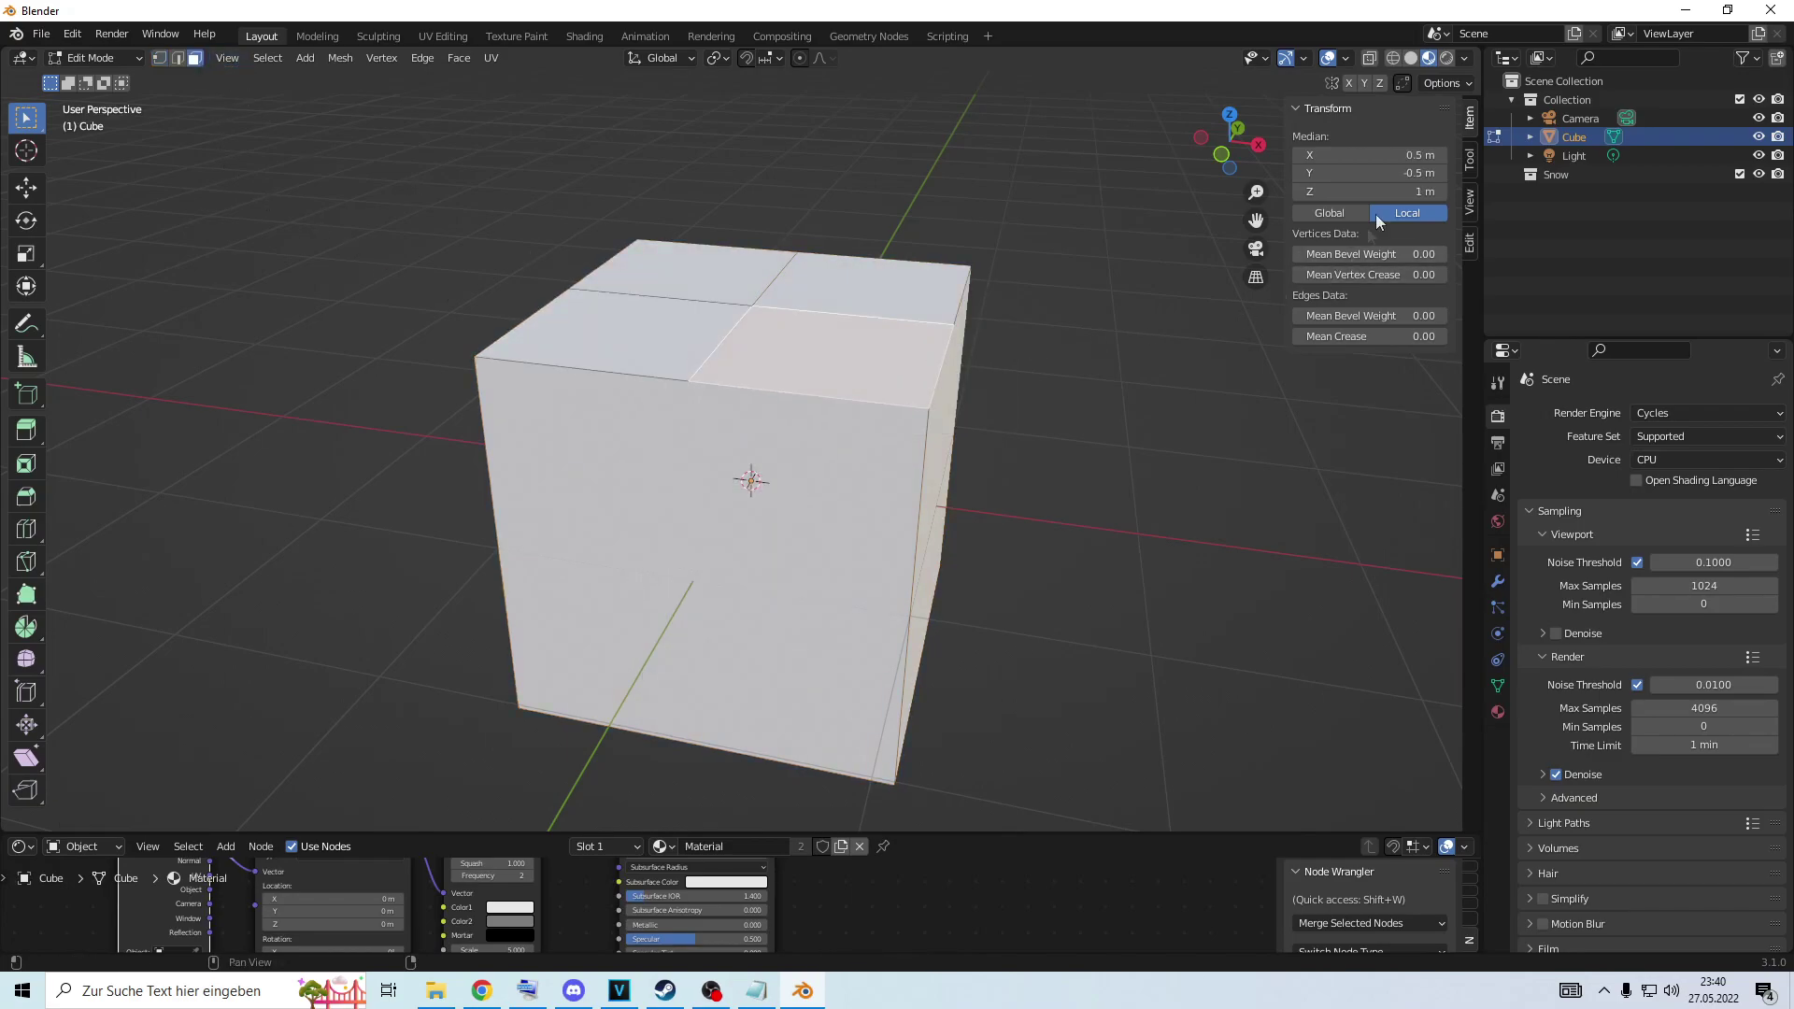
key("Tab")
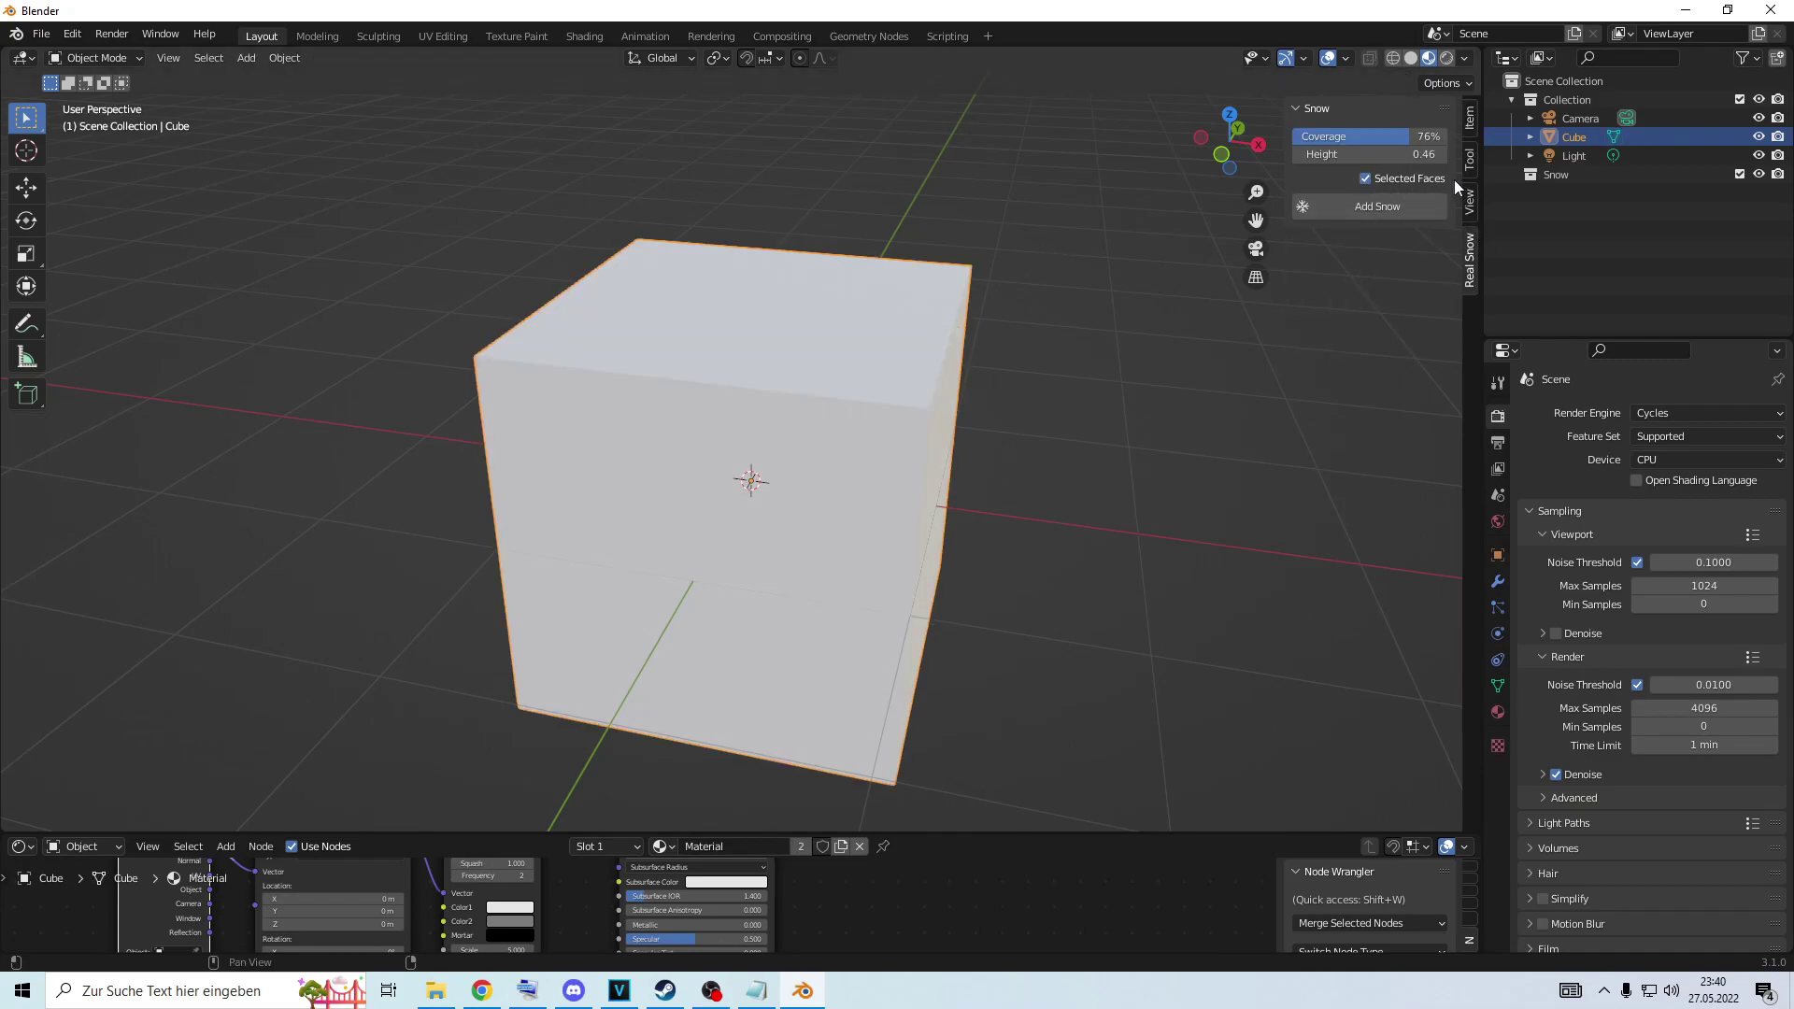
key("Tab")
key("Tab")
left_click(1436, 207)
middle_click_drag(1177, 467, 987, 372)
scroll(722, 441, "up", 7)
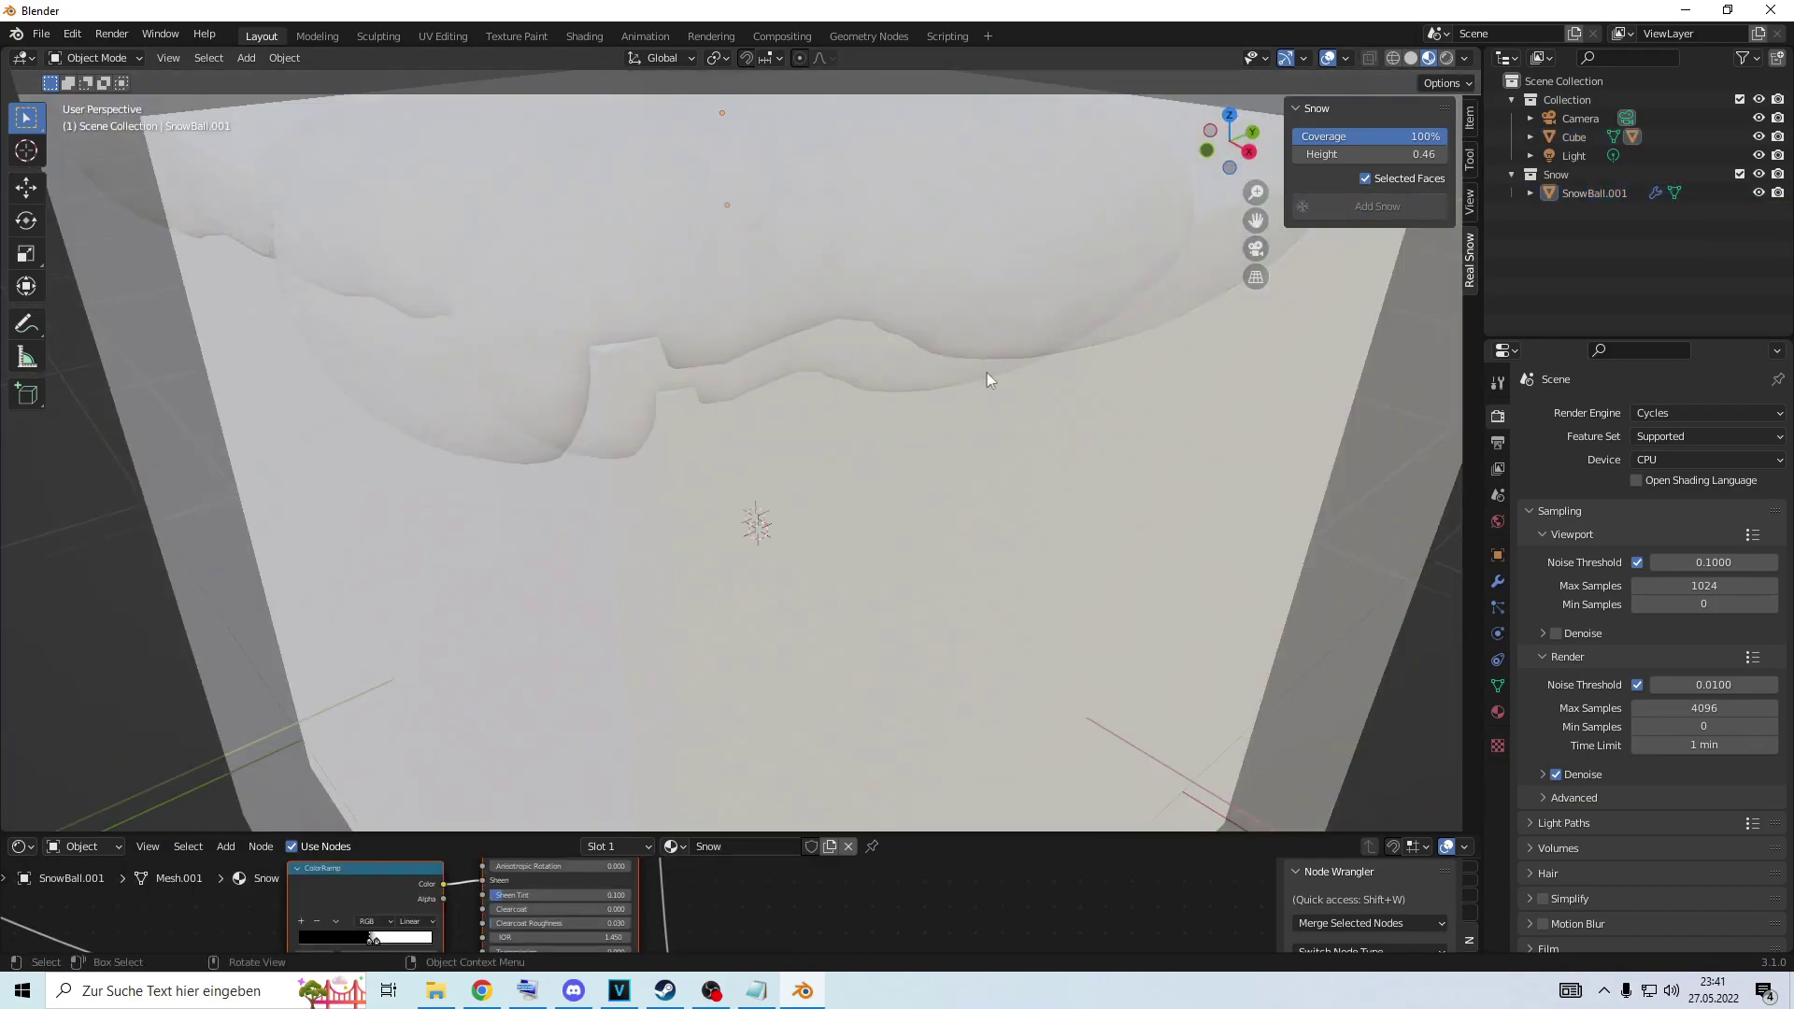
scroll(987, 373, "down", 7)
Examine the snow object's mesh in Edit Mode.
left_click(750, 389)
middle_click_drag(750, 388, 1051, 260)
scroll(856, 409, "up", 3)
key("Tab")
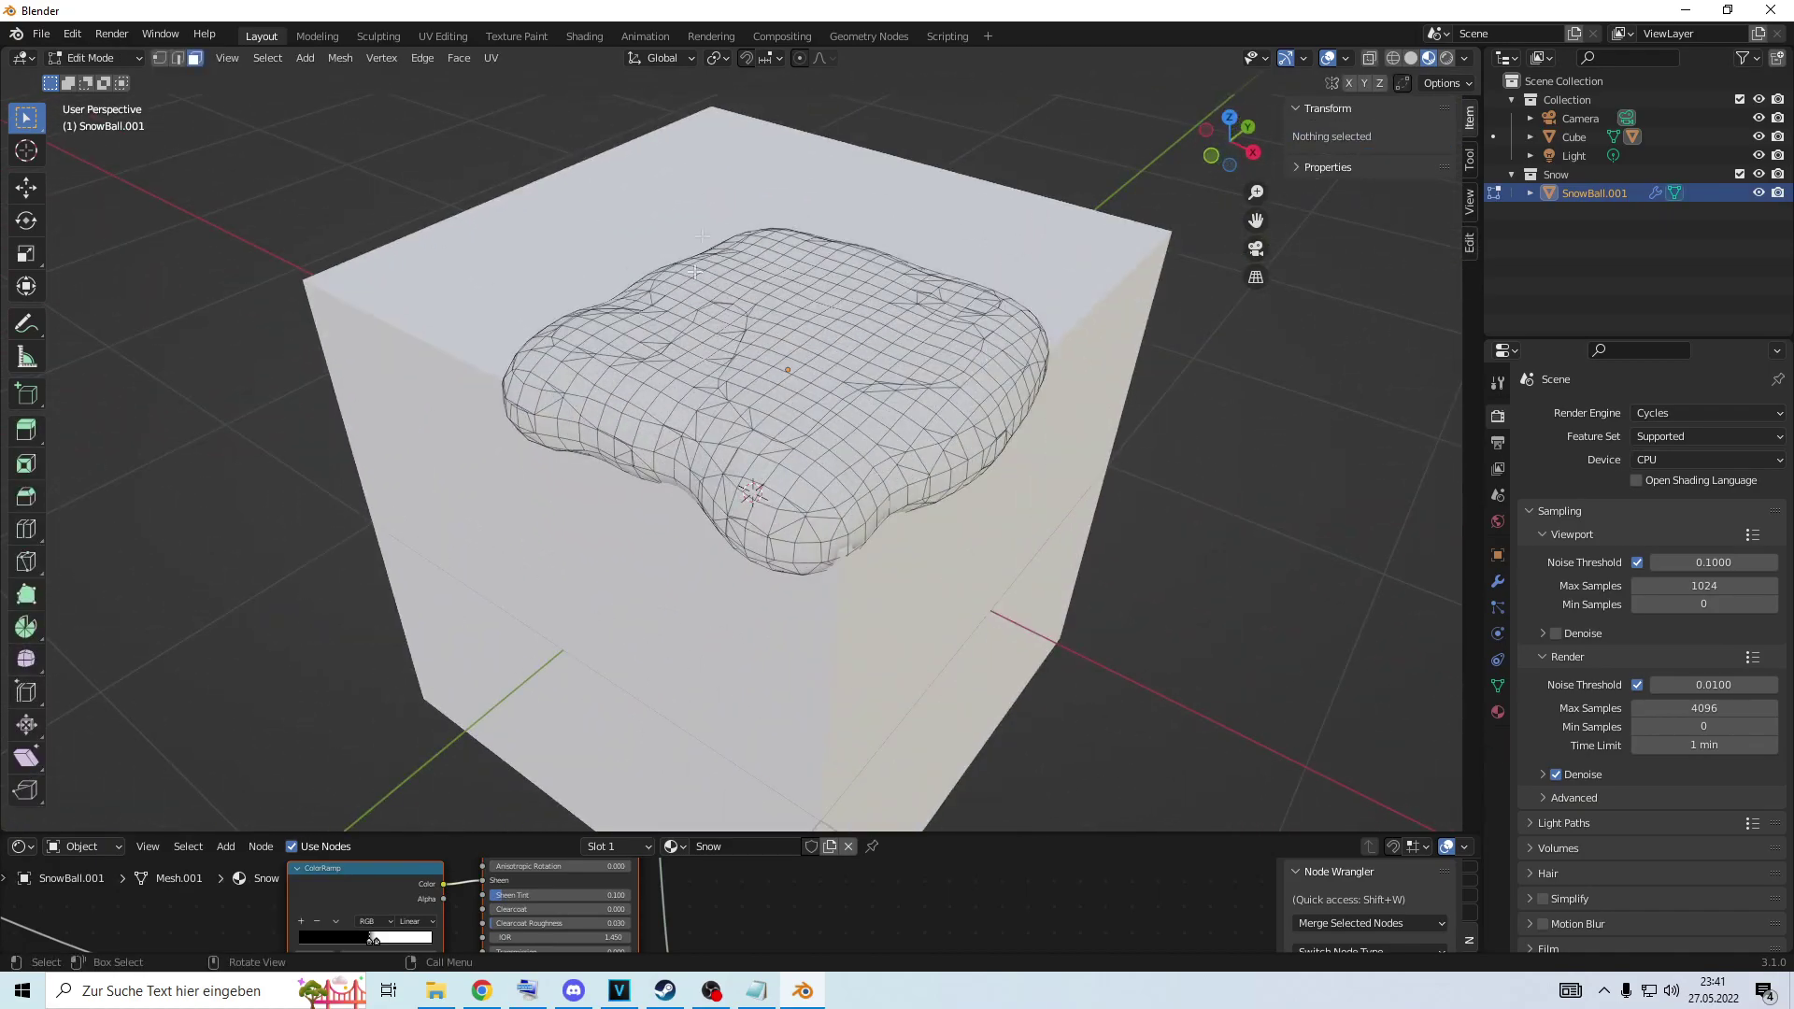
scroll(703, 236, "down", 3)
middle_click_drag(703, 236, 862, 446)
scroll(900, 406, "down", 6)
scroll(789, 377, "up", 5)
scroll(865, 362, "down", 3)
scroll(809, 396, "up", 3)
Enlarge the node editor to examine the snow material's nodes, and return to Object Mode.
left_click_drag(952, 835, 942, 435)
scroll(383, 667, "down", 6)
middle_click_drag(383, 667, 666, 610)
left_click_drag(1096, 434, 1096, 806)
key("Tab")
key("alt+a")
middle_click_drag(1114, 404, 997, 392)
scroll(847, 325, "up", 3)
middle_click_drag(855, 325, 804, 340)
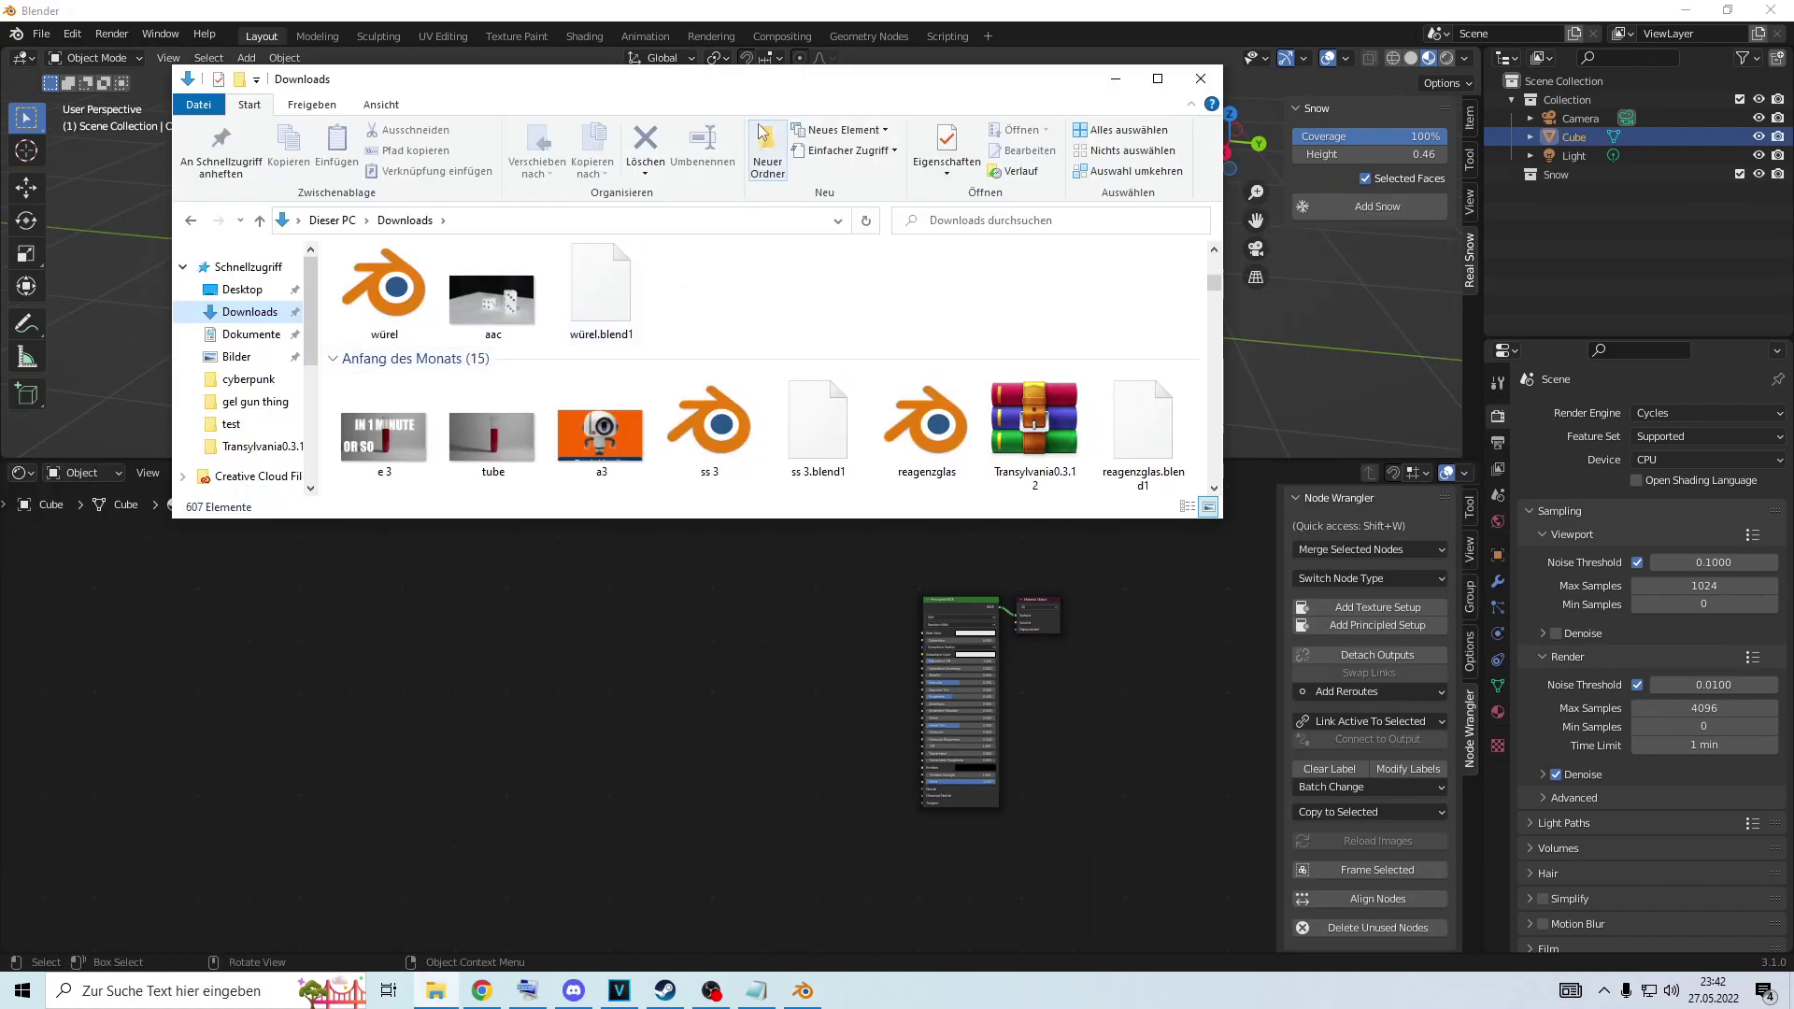
Bring the image a3 from the Downloads folder into the cube's material as an image texture node.
left_click(626, 434)
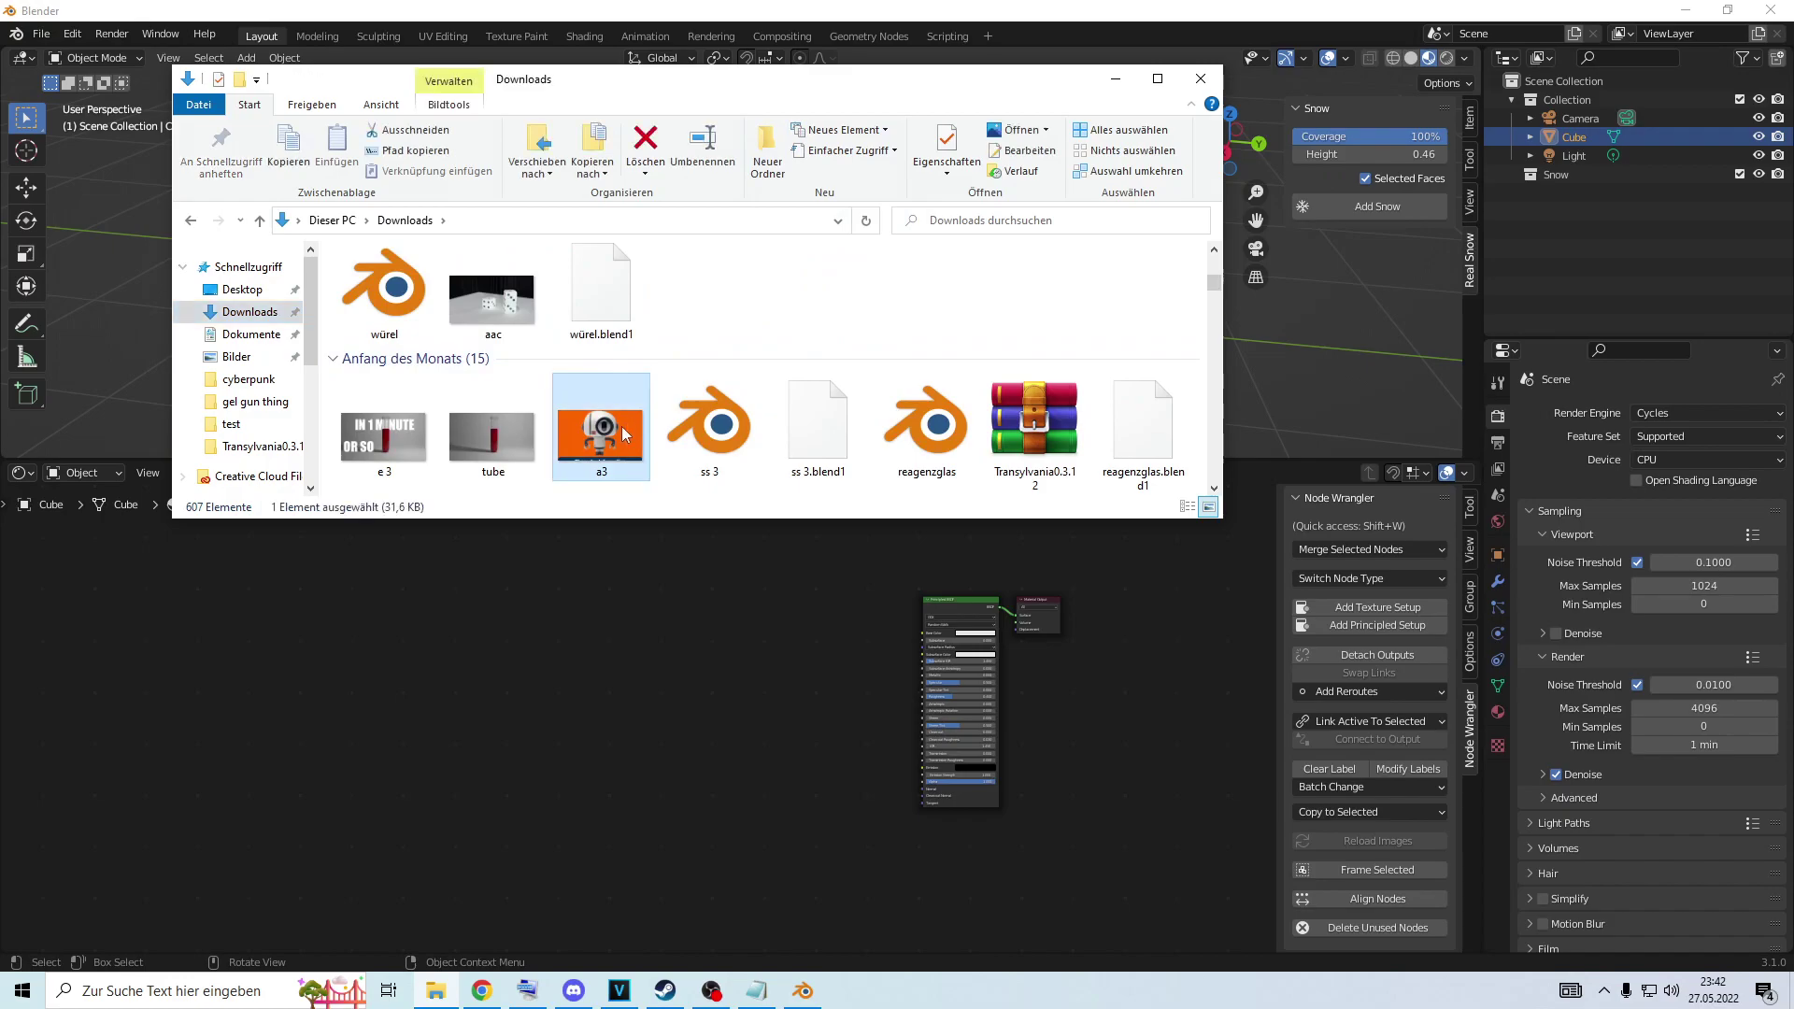
left_click_drag(613, 408, 628, 566)
left_click_drag(664, 658, 664, 658)
left_click(704, 684)
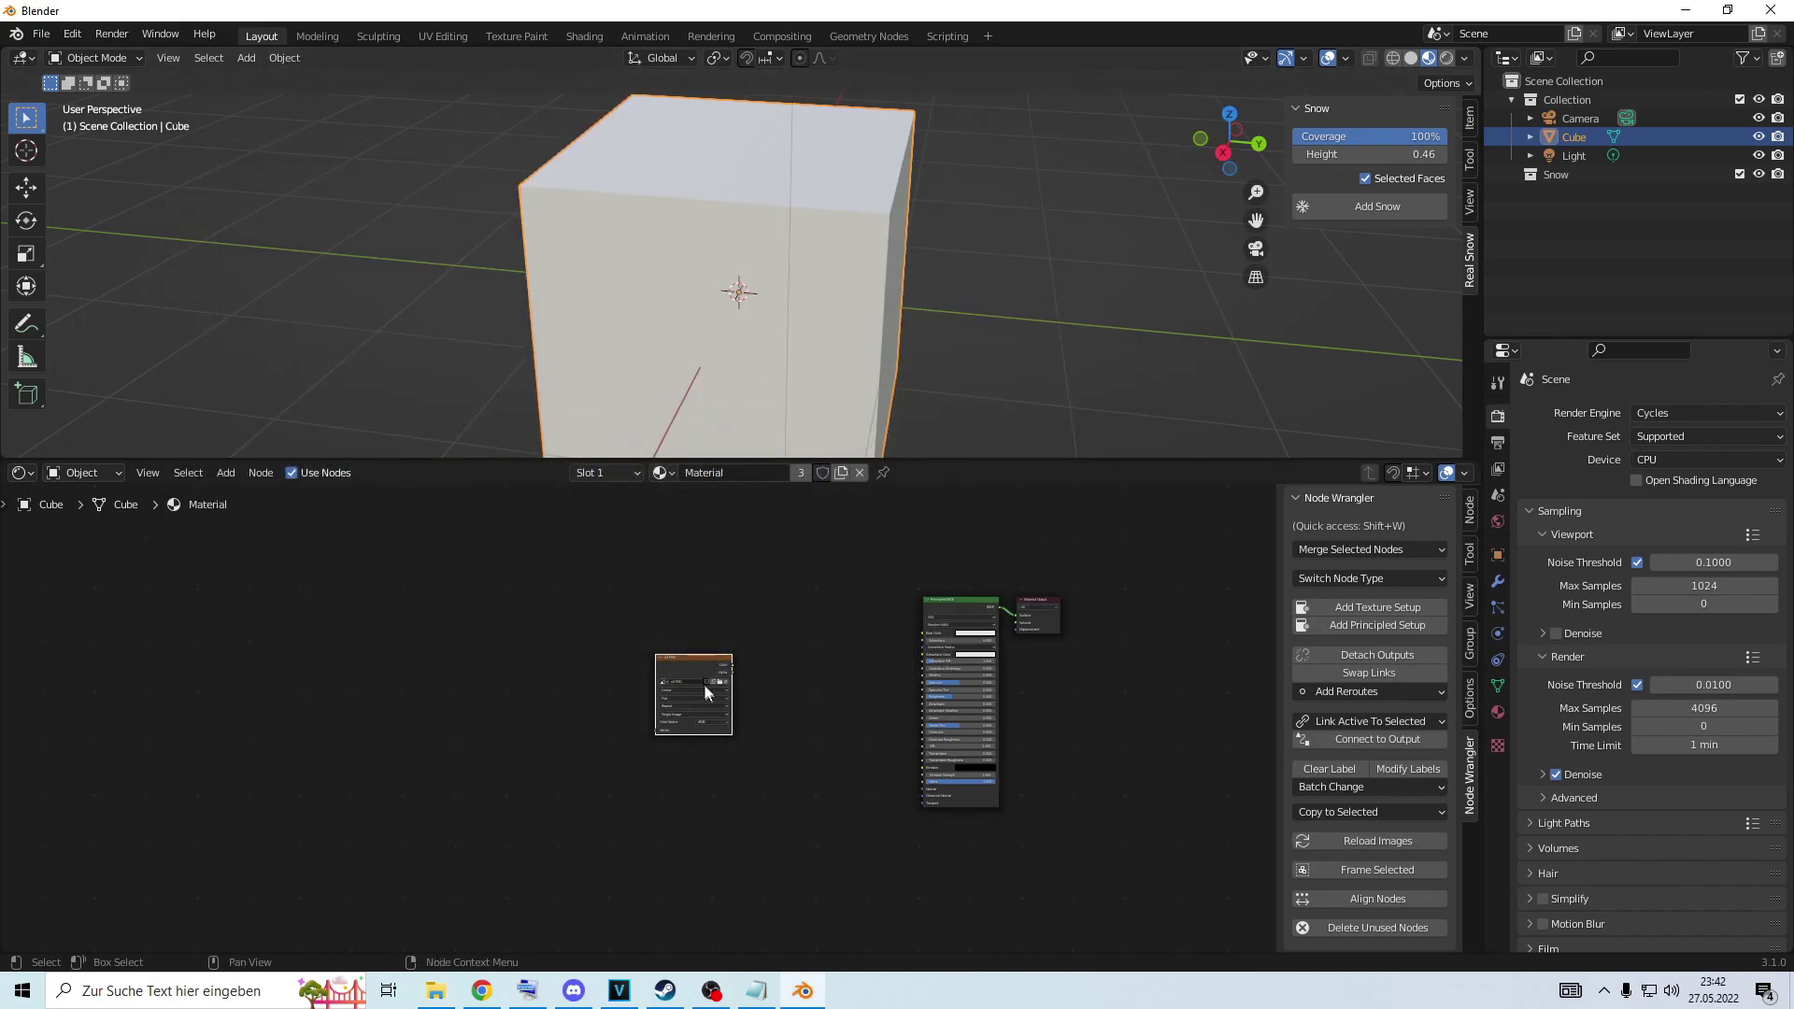
scroll(704, 684, "up", 10)
middle_click_drag(876, 702, 723, 751)
scroll(735, 743, "down", 1)
scroll(734, 743, "up", 1)
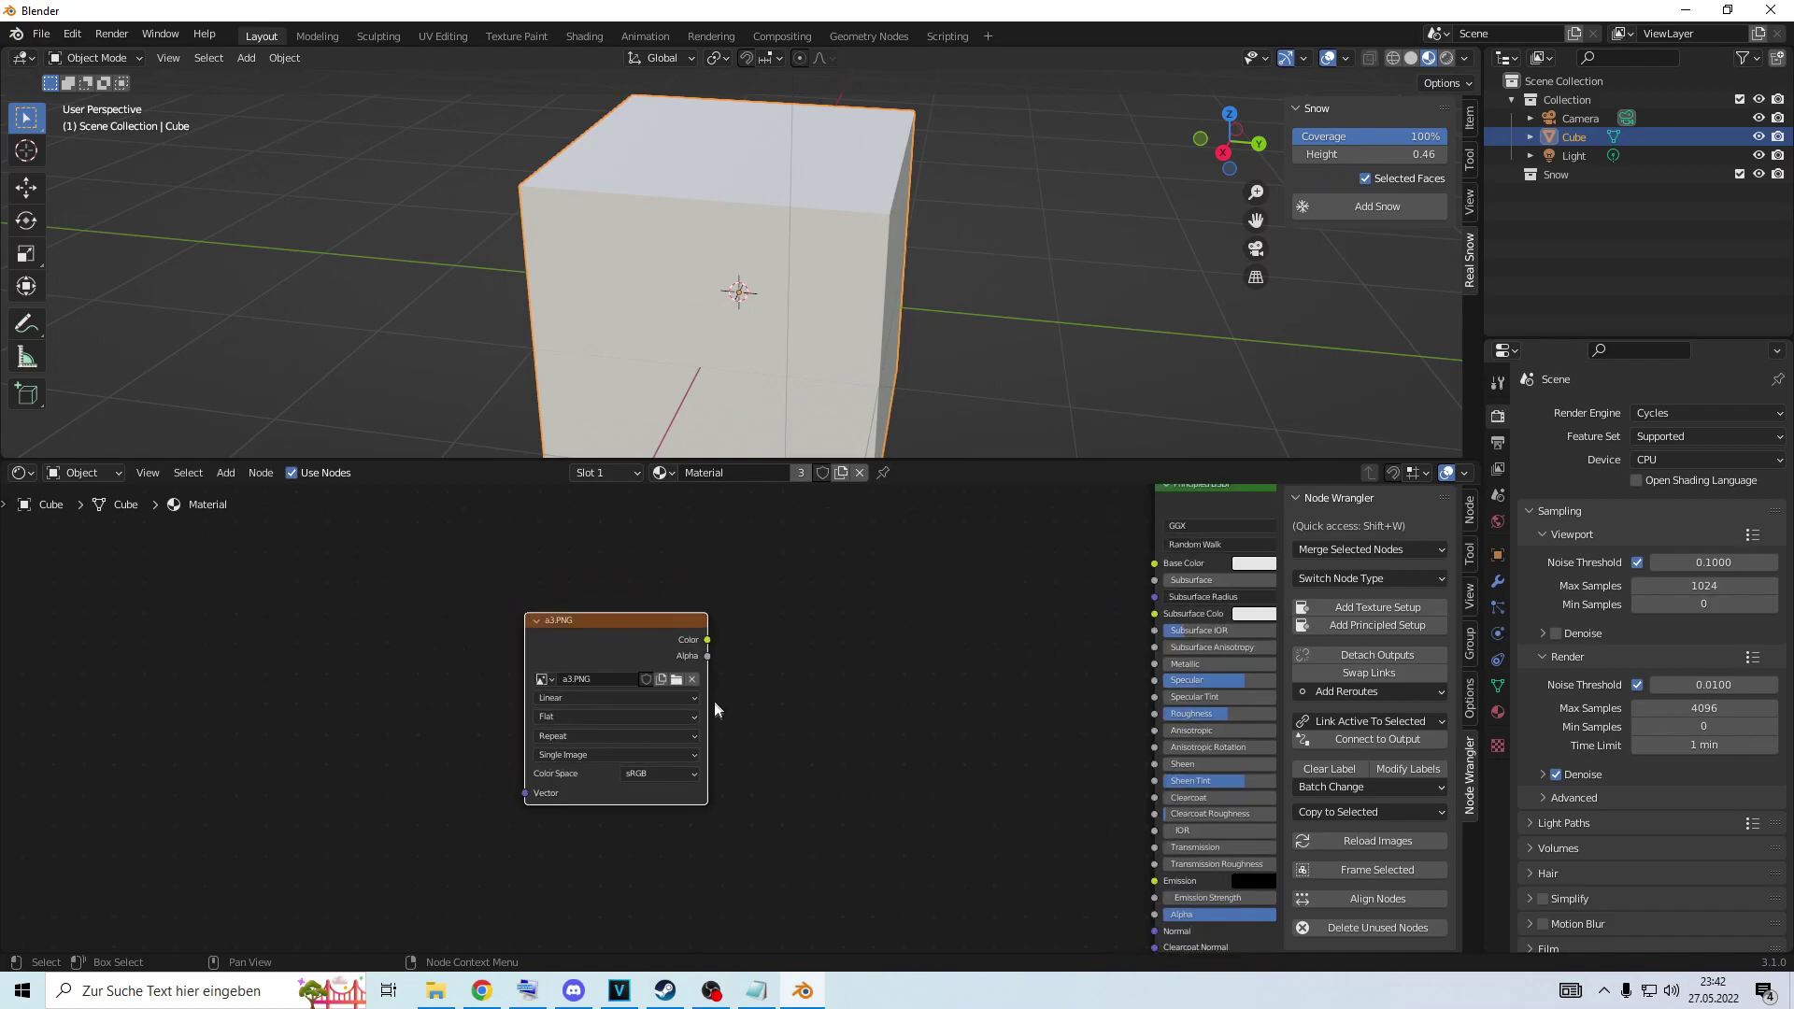
Place the image a3 from the Downloads folder in the 3D viewport as a reference image.
left_click(1061, 249)
scroll(1062, 309, "down", 5)
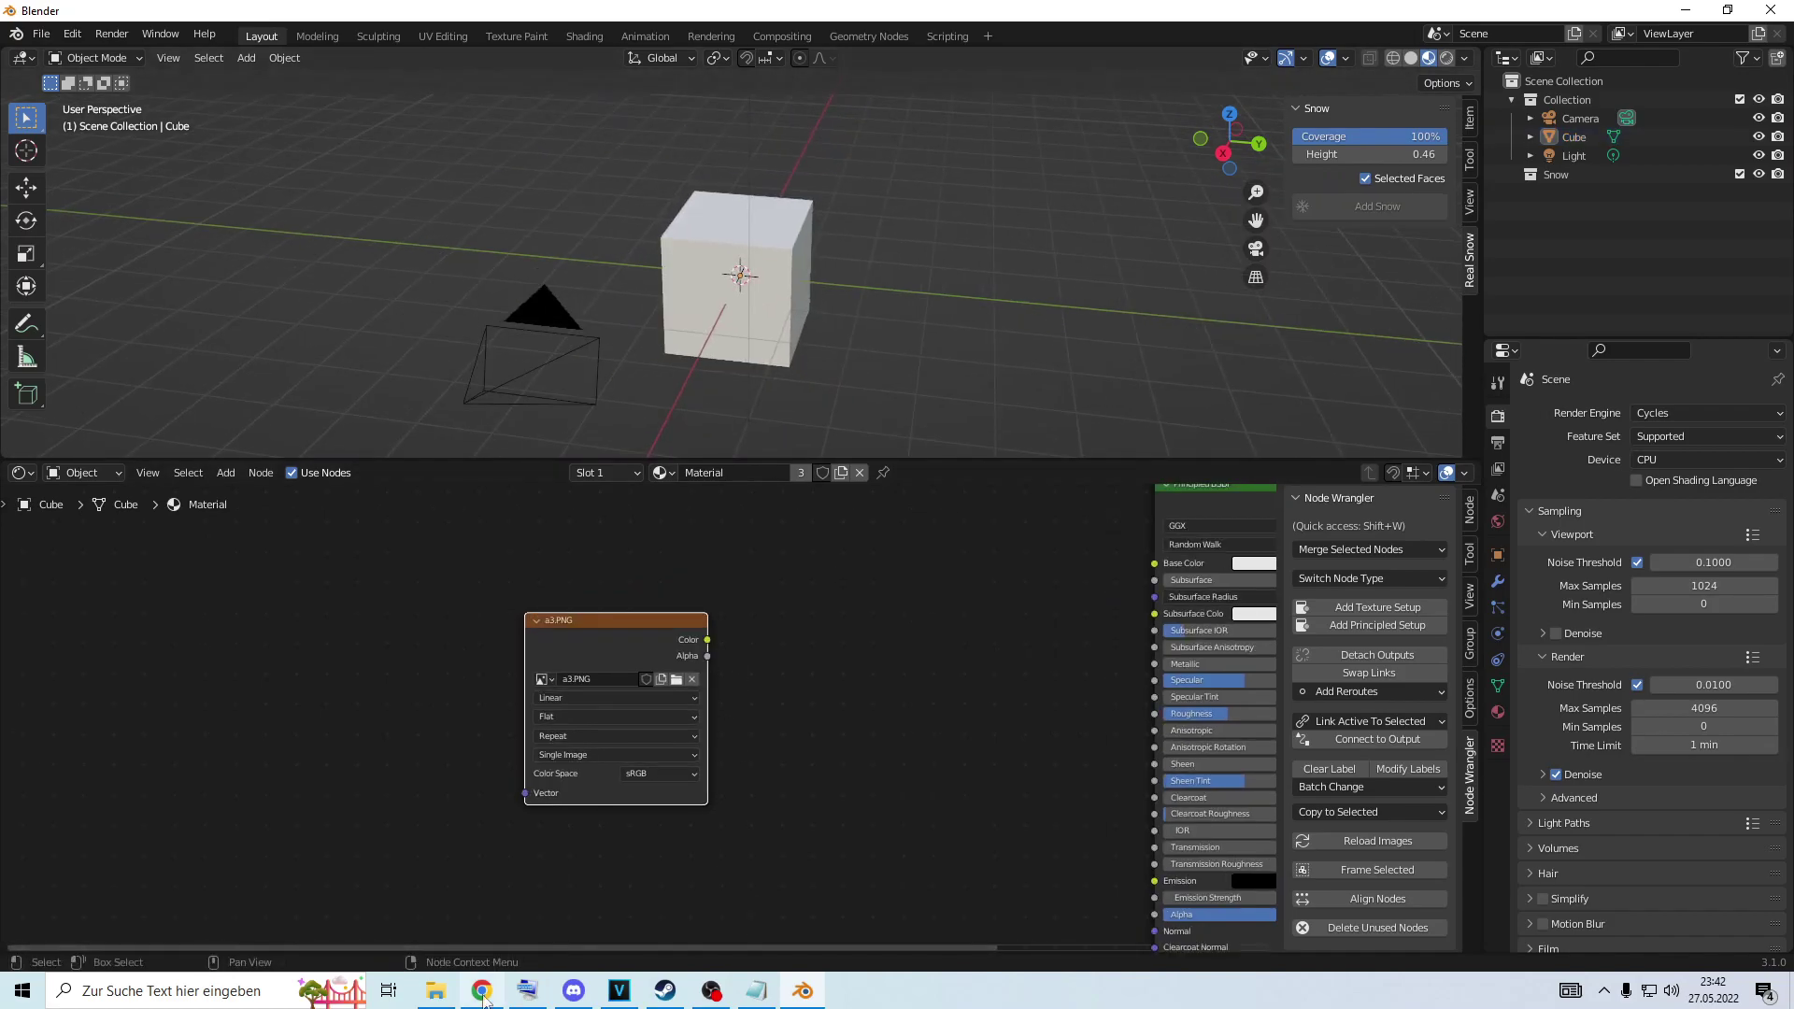
left_click(437, 990)
left_click_drag(809, 64, 1456, 52)
left_click_drag(1213, 437, 676, 125)
left_click(677, 125)
scroll(641, 244, "down", 4)
middle_click_drag(747, 252, 828, 254)
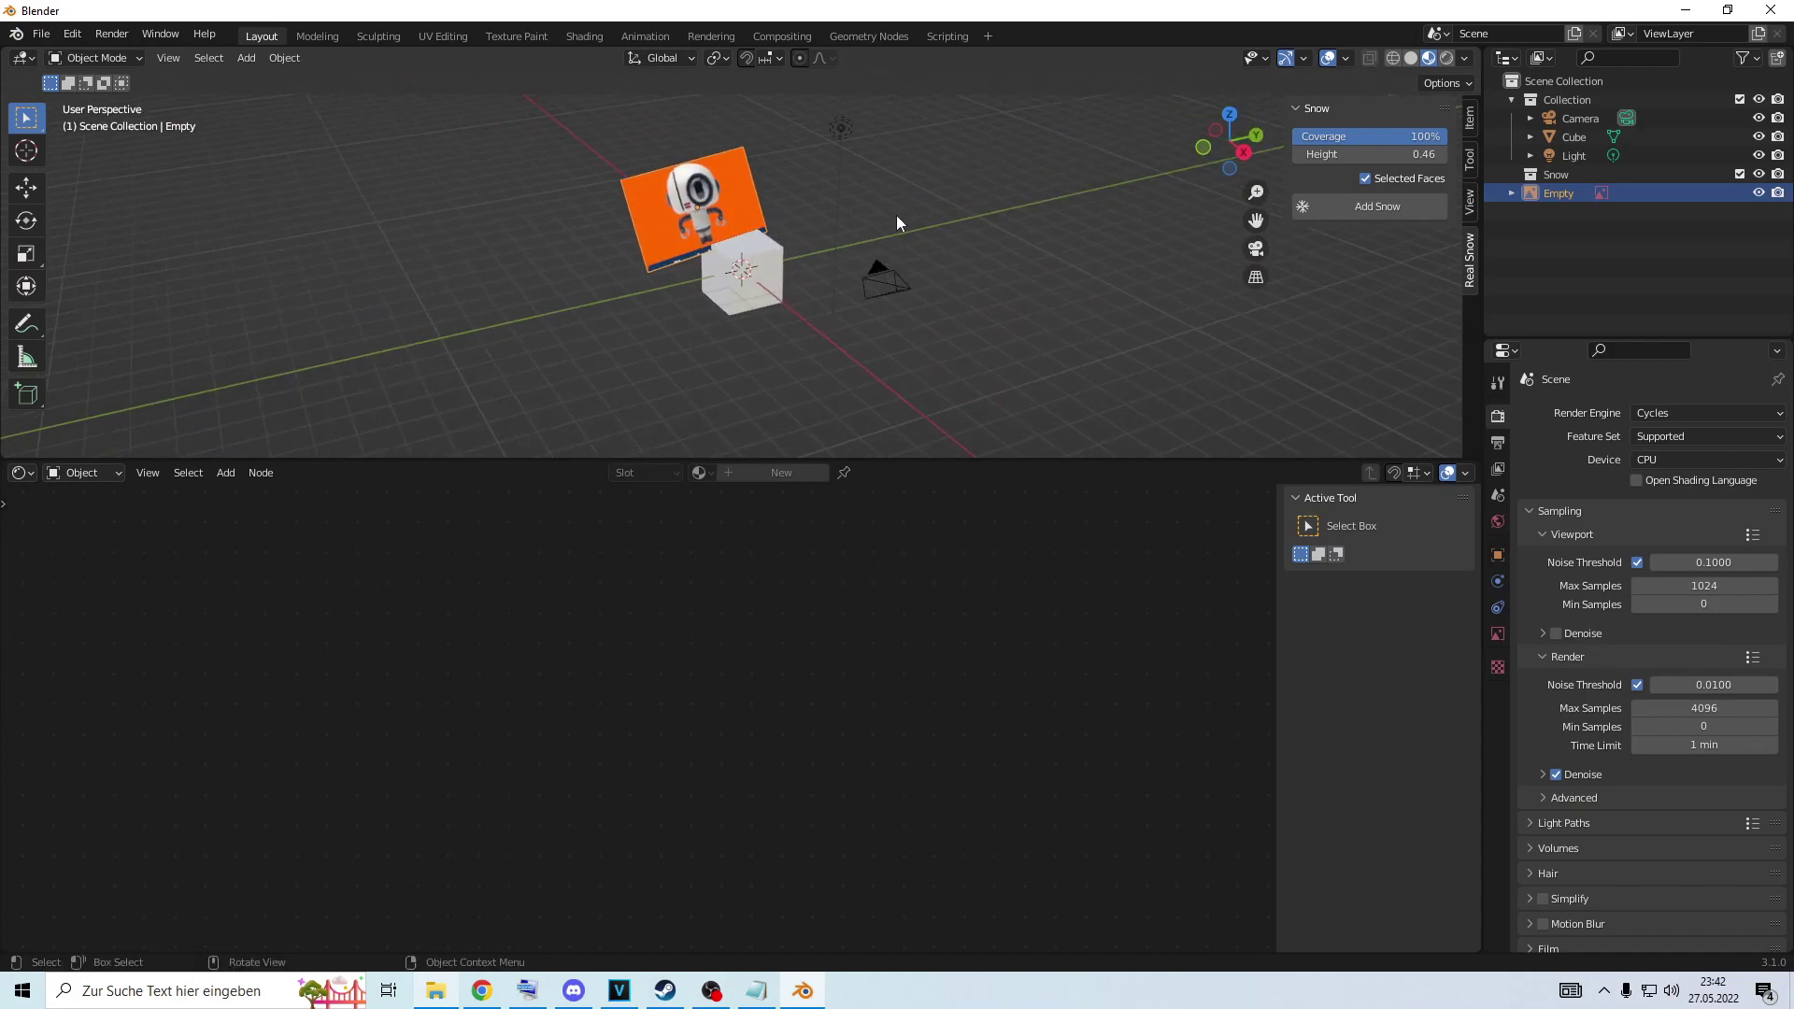
Reposition the camera in camera view to frame the reference image, and render the scene.
key("KP_0")
key("g")
left_click_drag(882, 150, 826, 392)
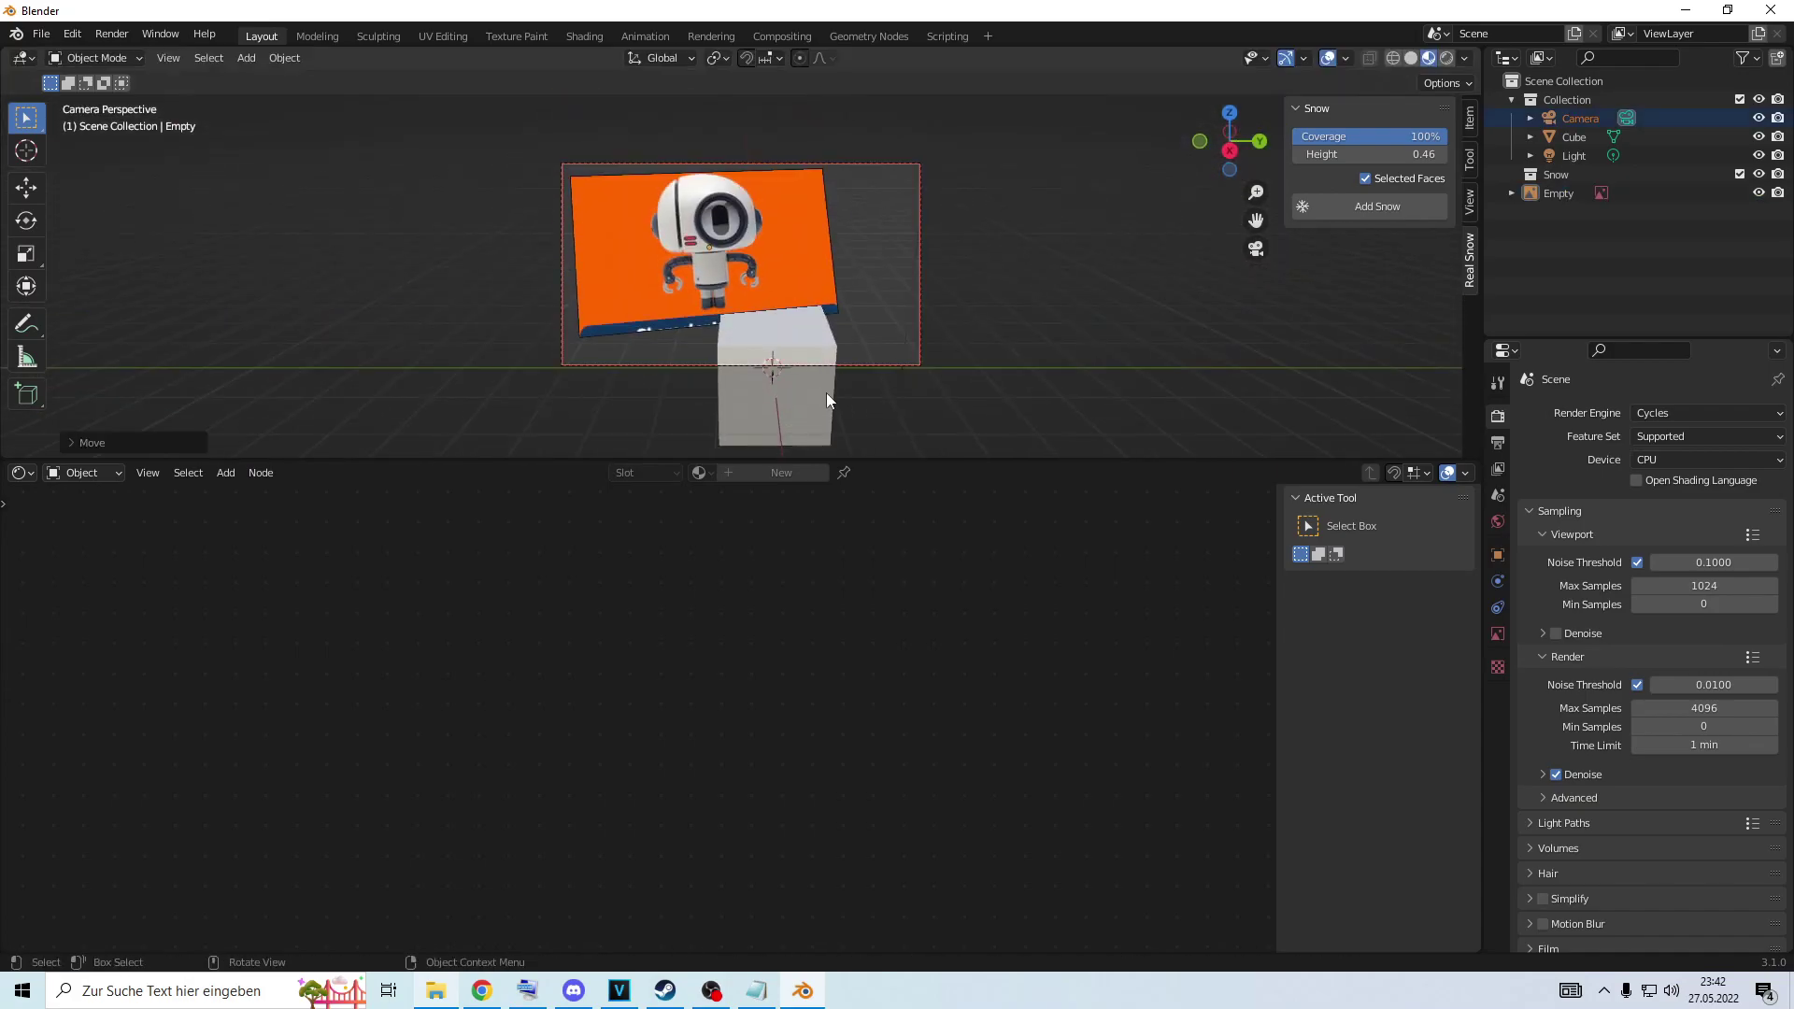
key("F12")
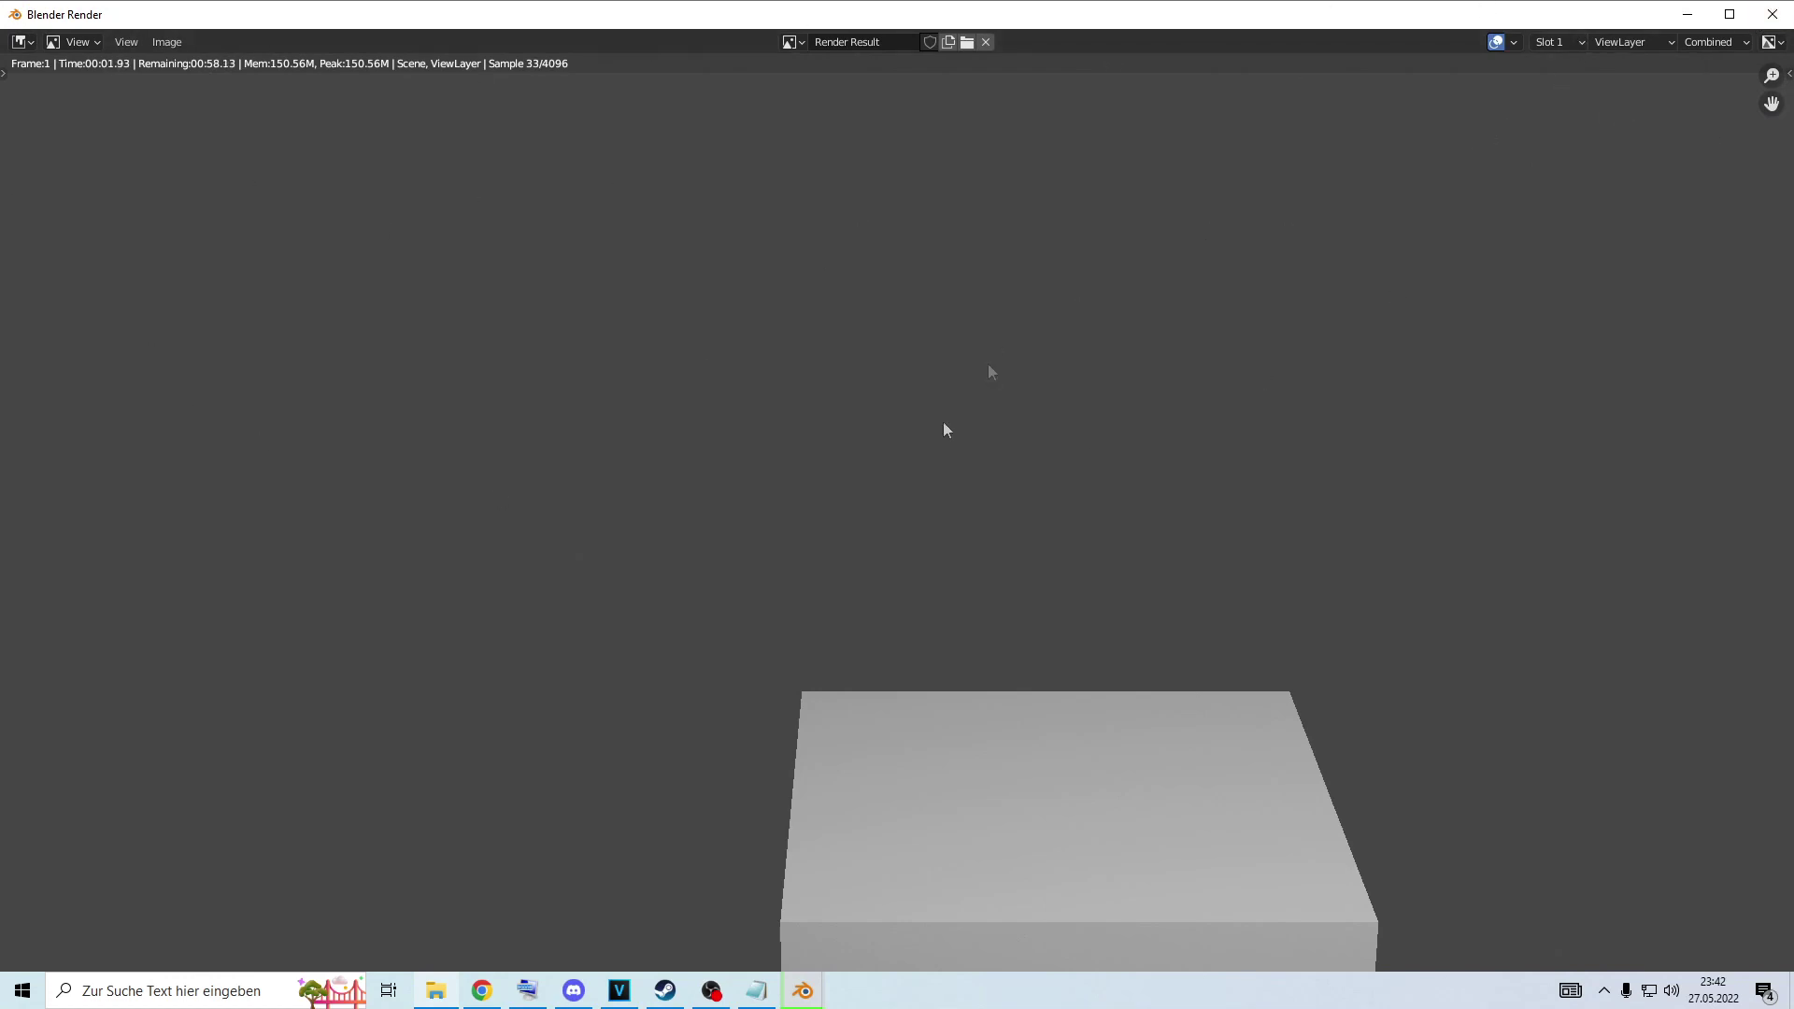
Close the render window and delete the reference image.
left_click(1773, 14)
key("Delete")
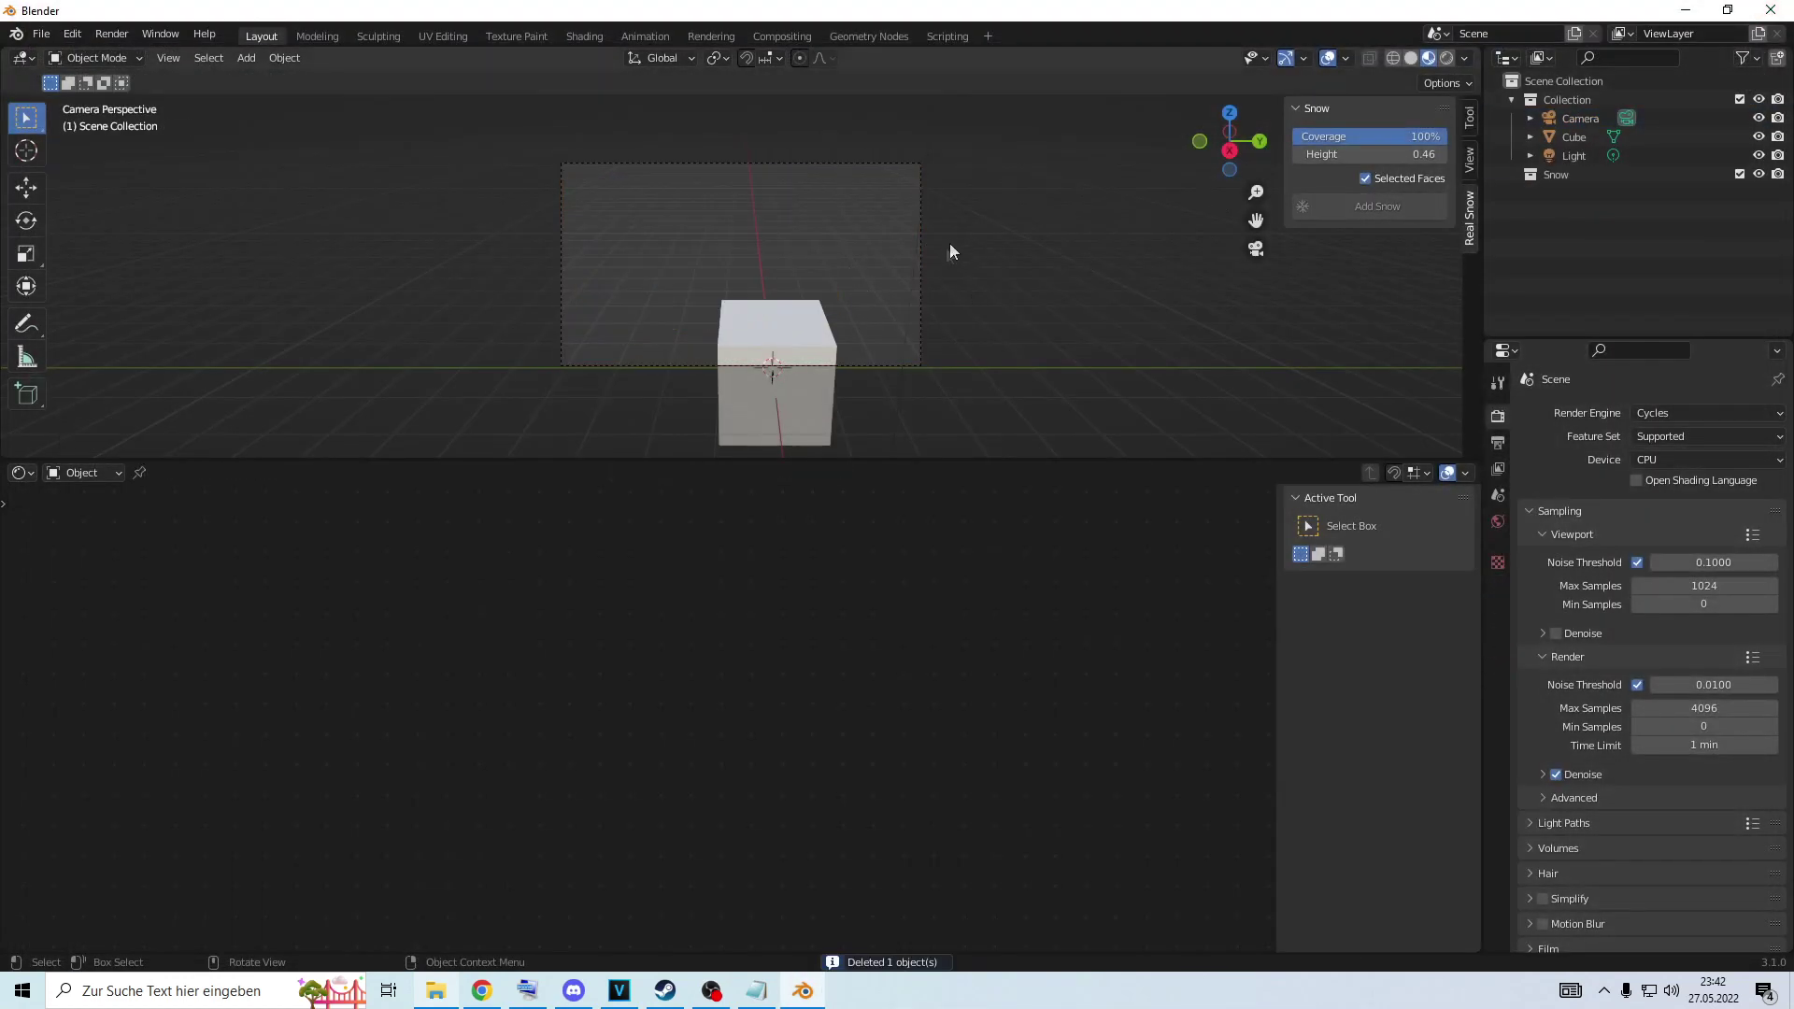
middle_click_drag(1070, 246, 978, 229)
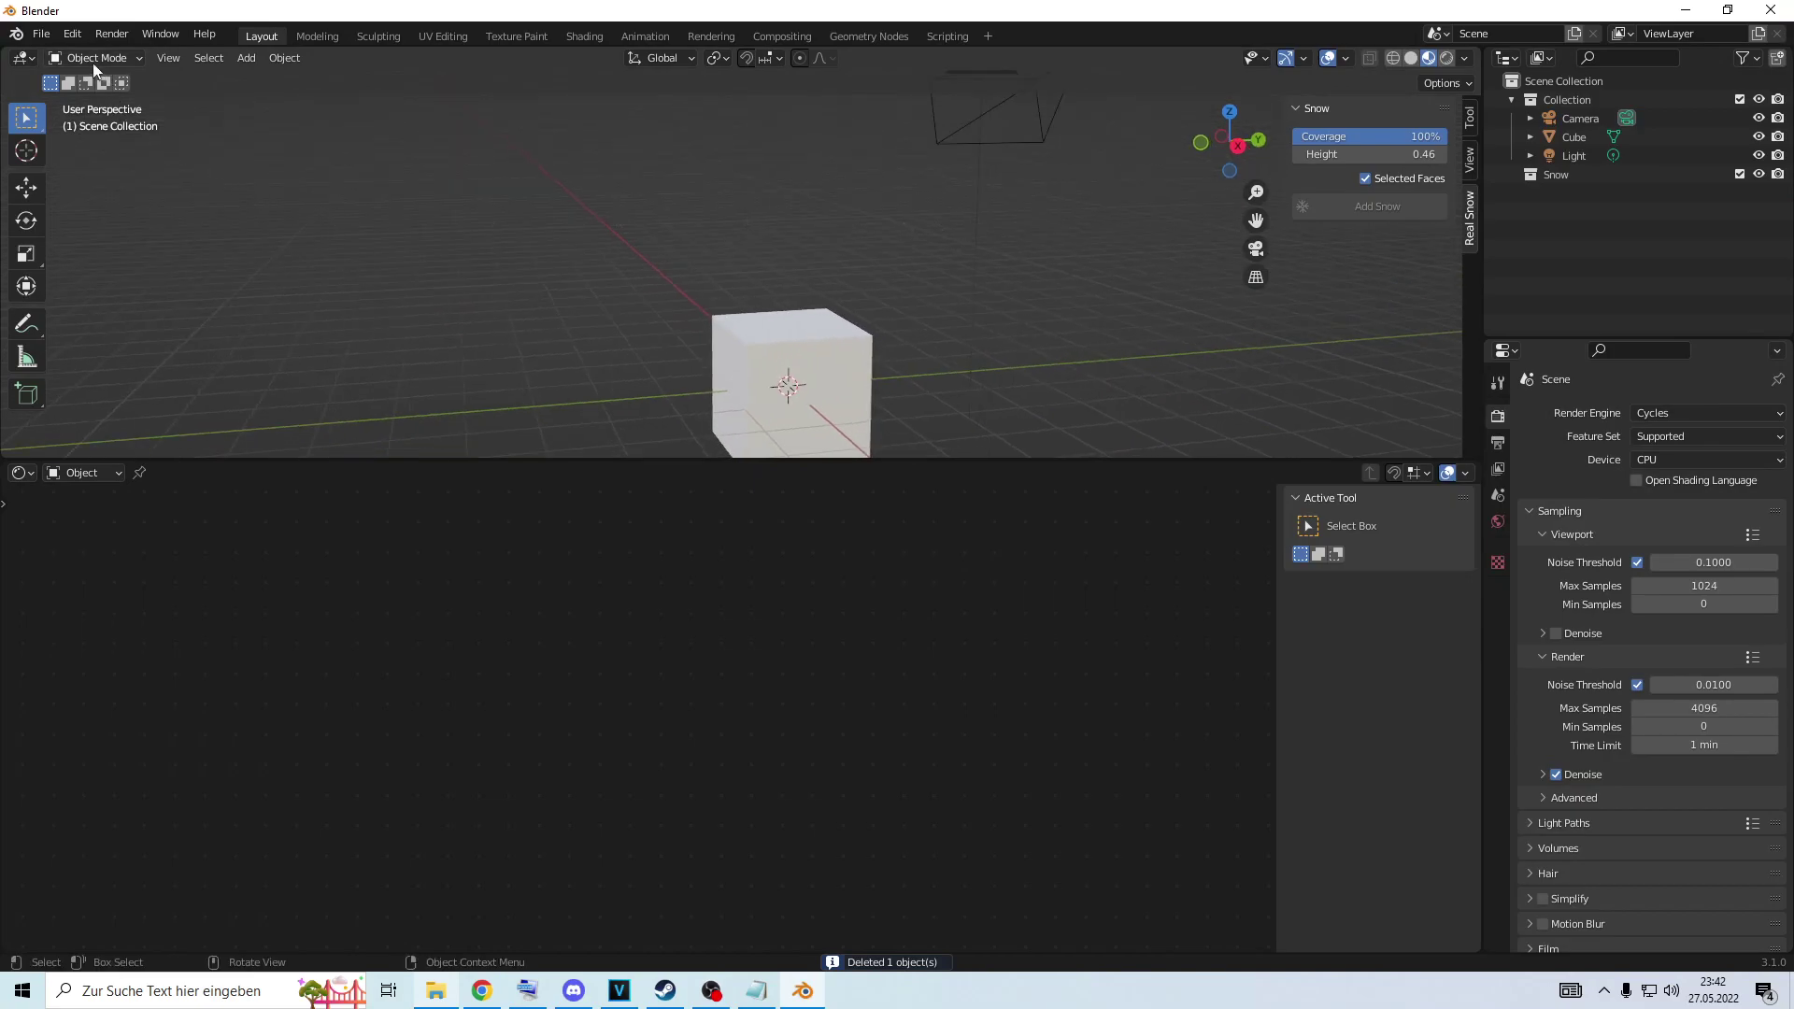
Find the Import Images as Planes add-on in the Preferences by searching for "imag".
left_click(51, 34)
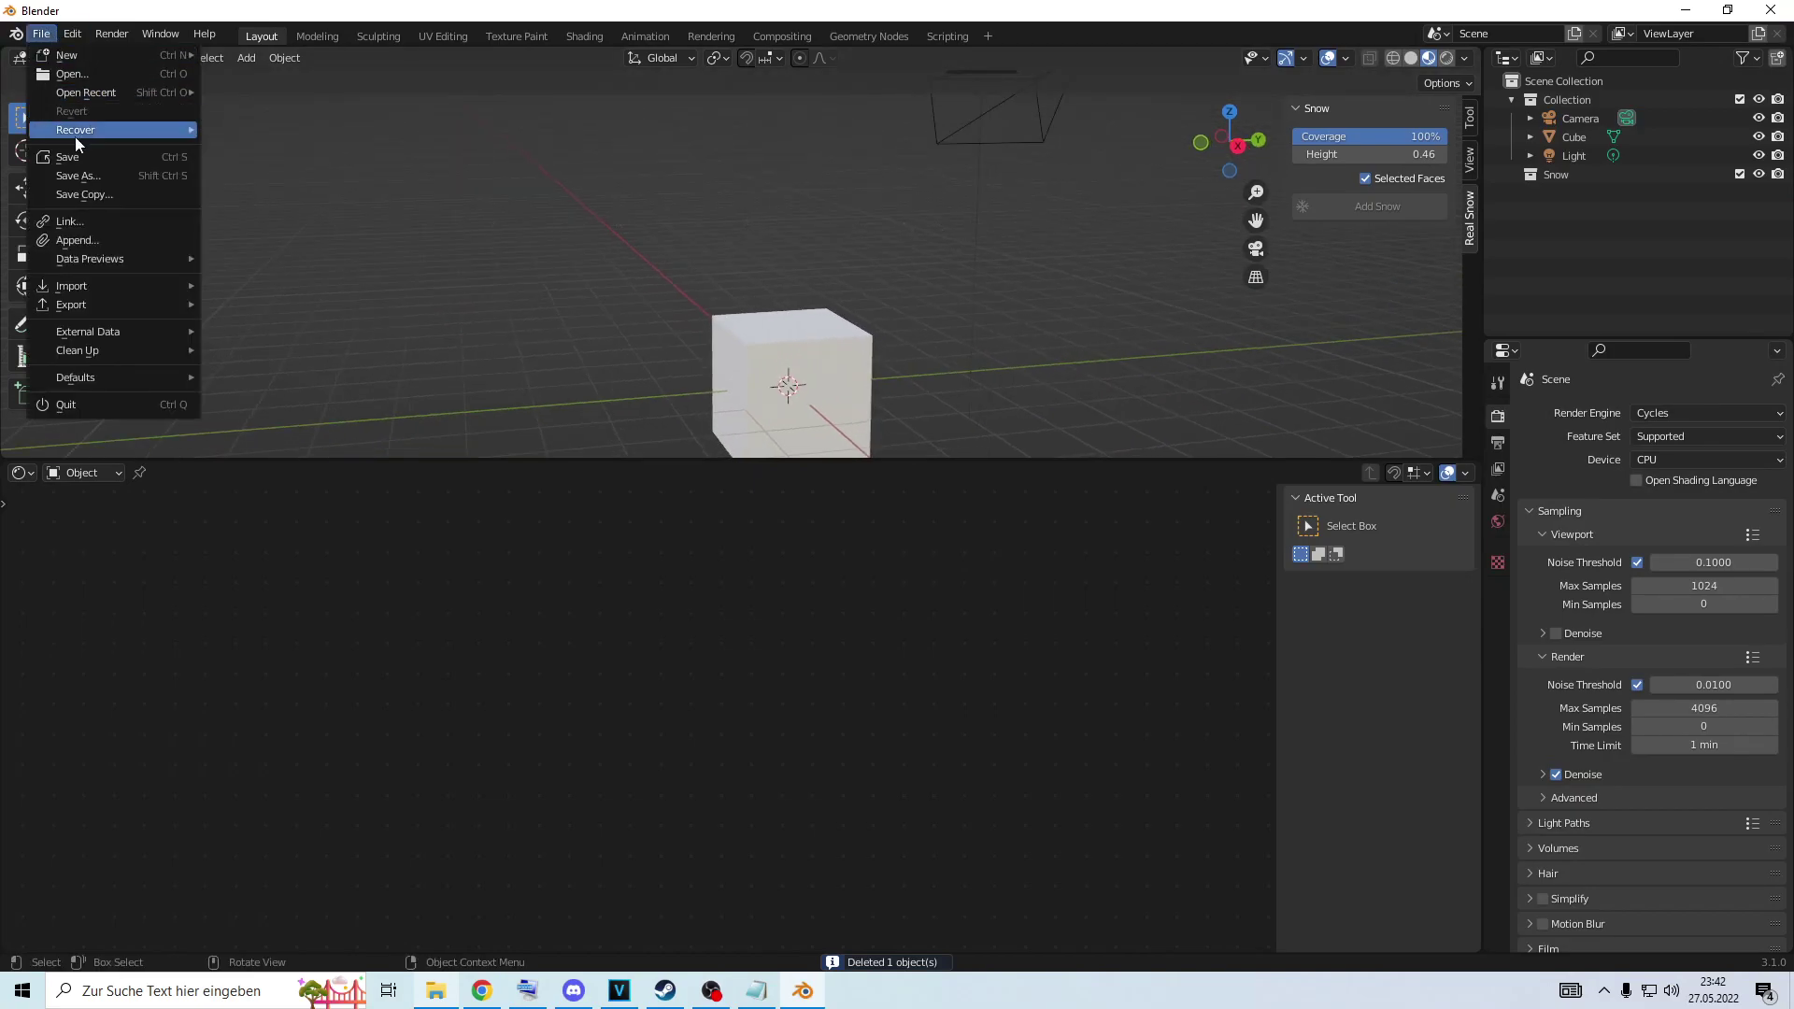
mouse_move(76, 34)
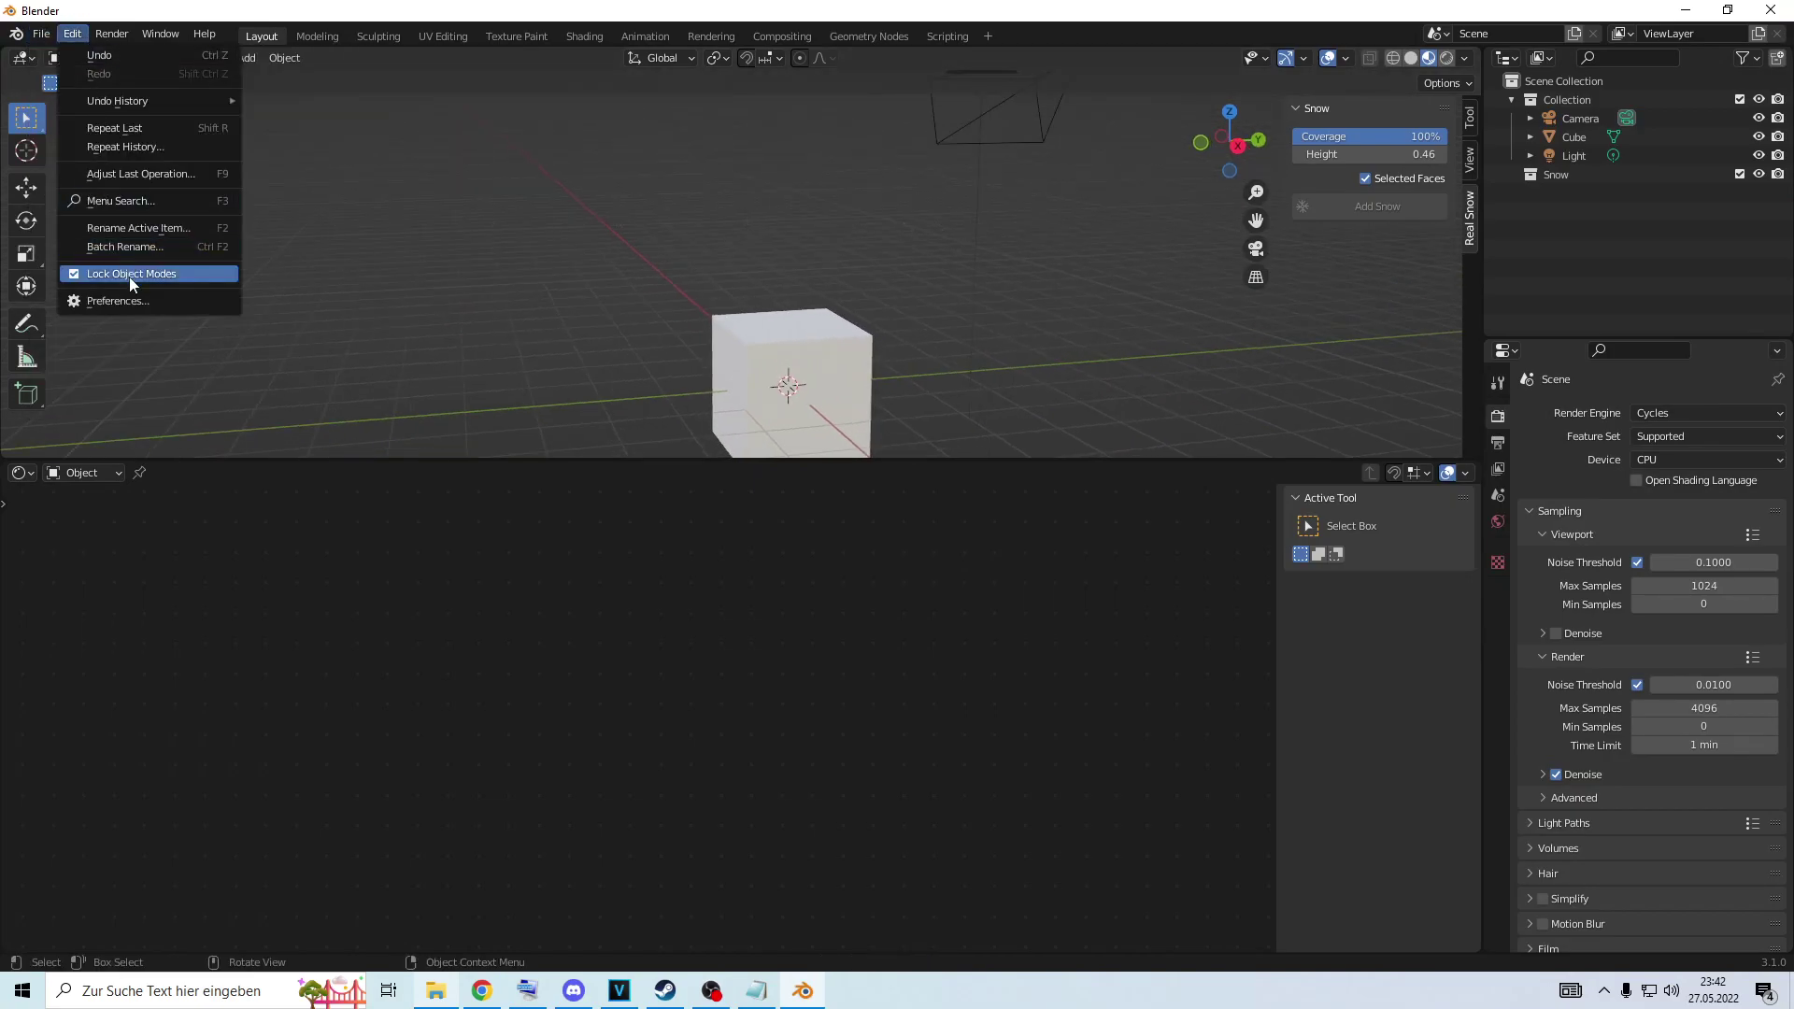
left_click(144, 299)
type("imag")
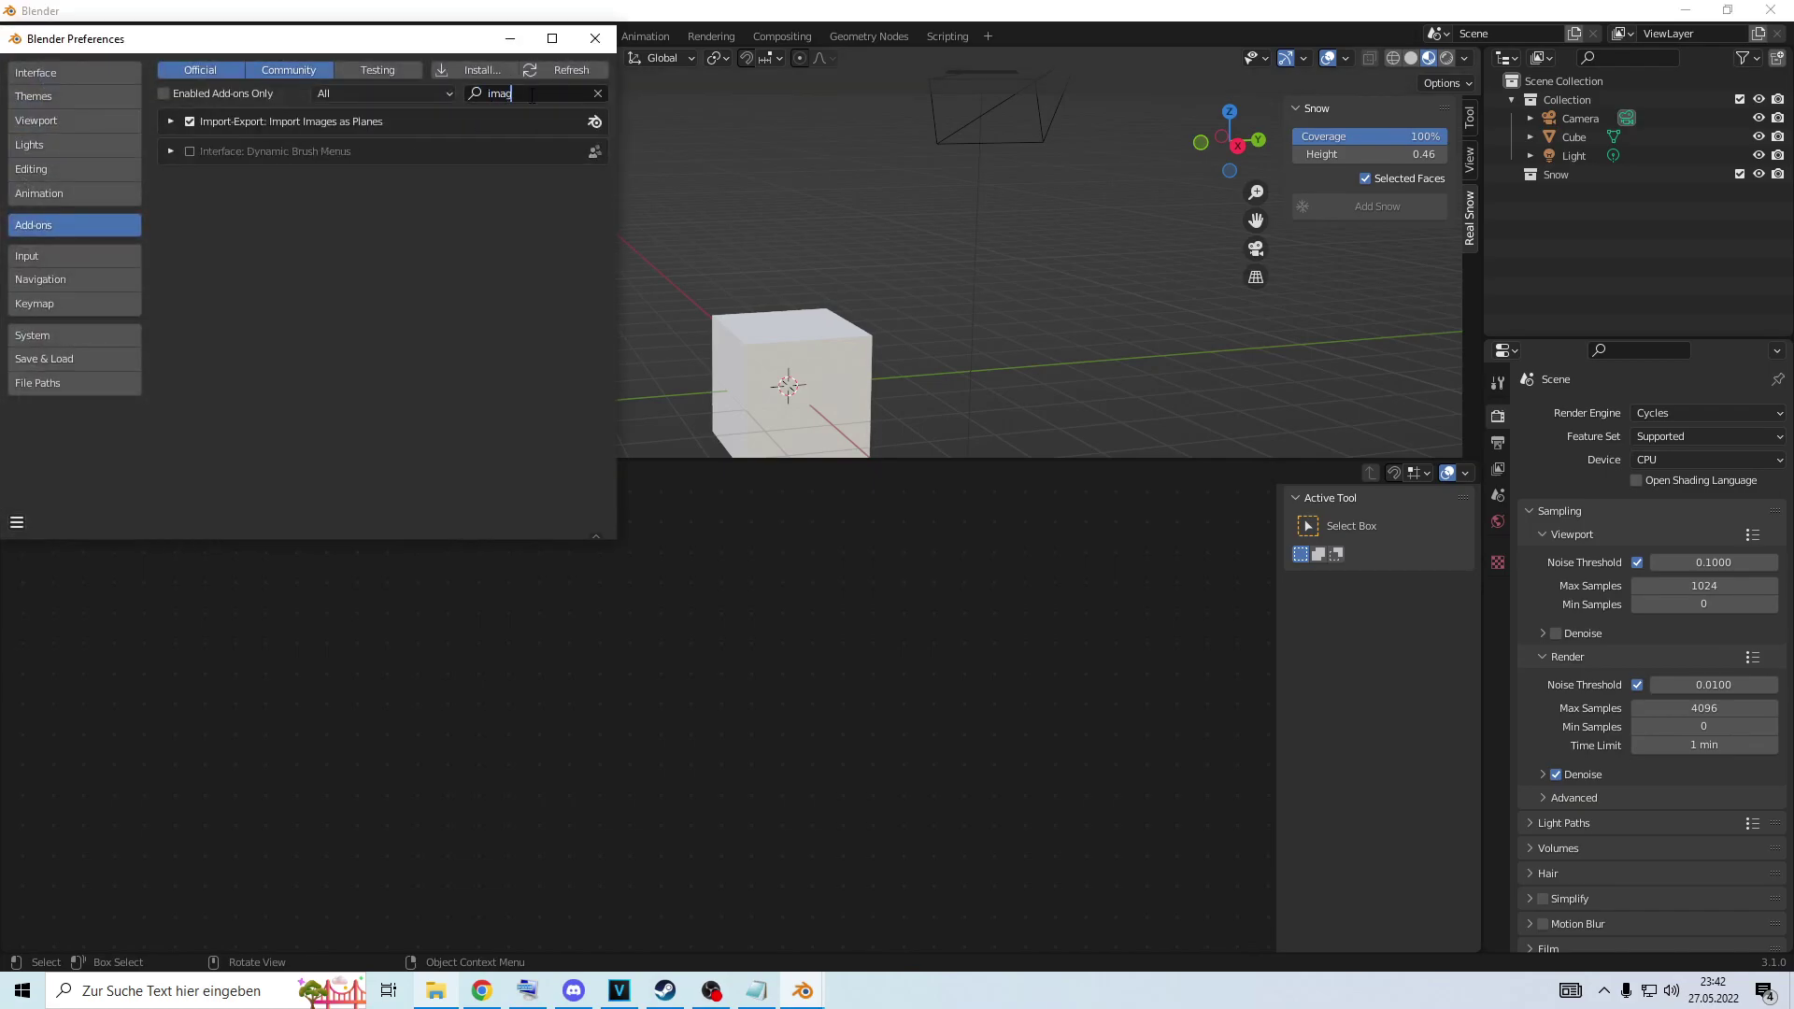
left_click(595, 39)
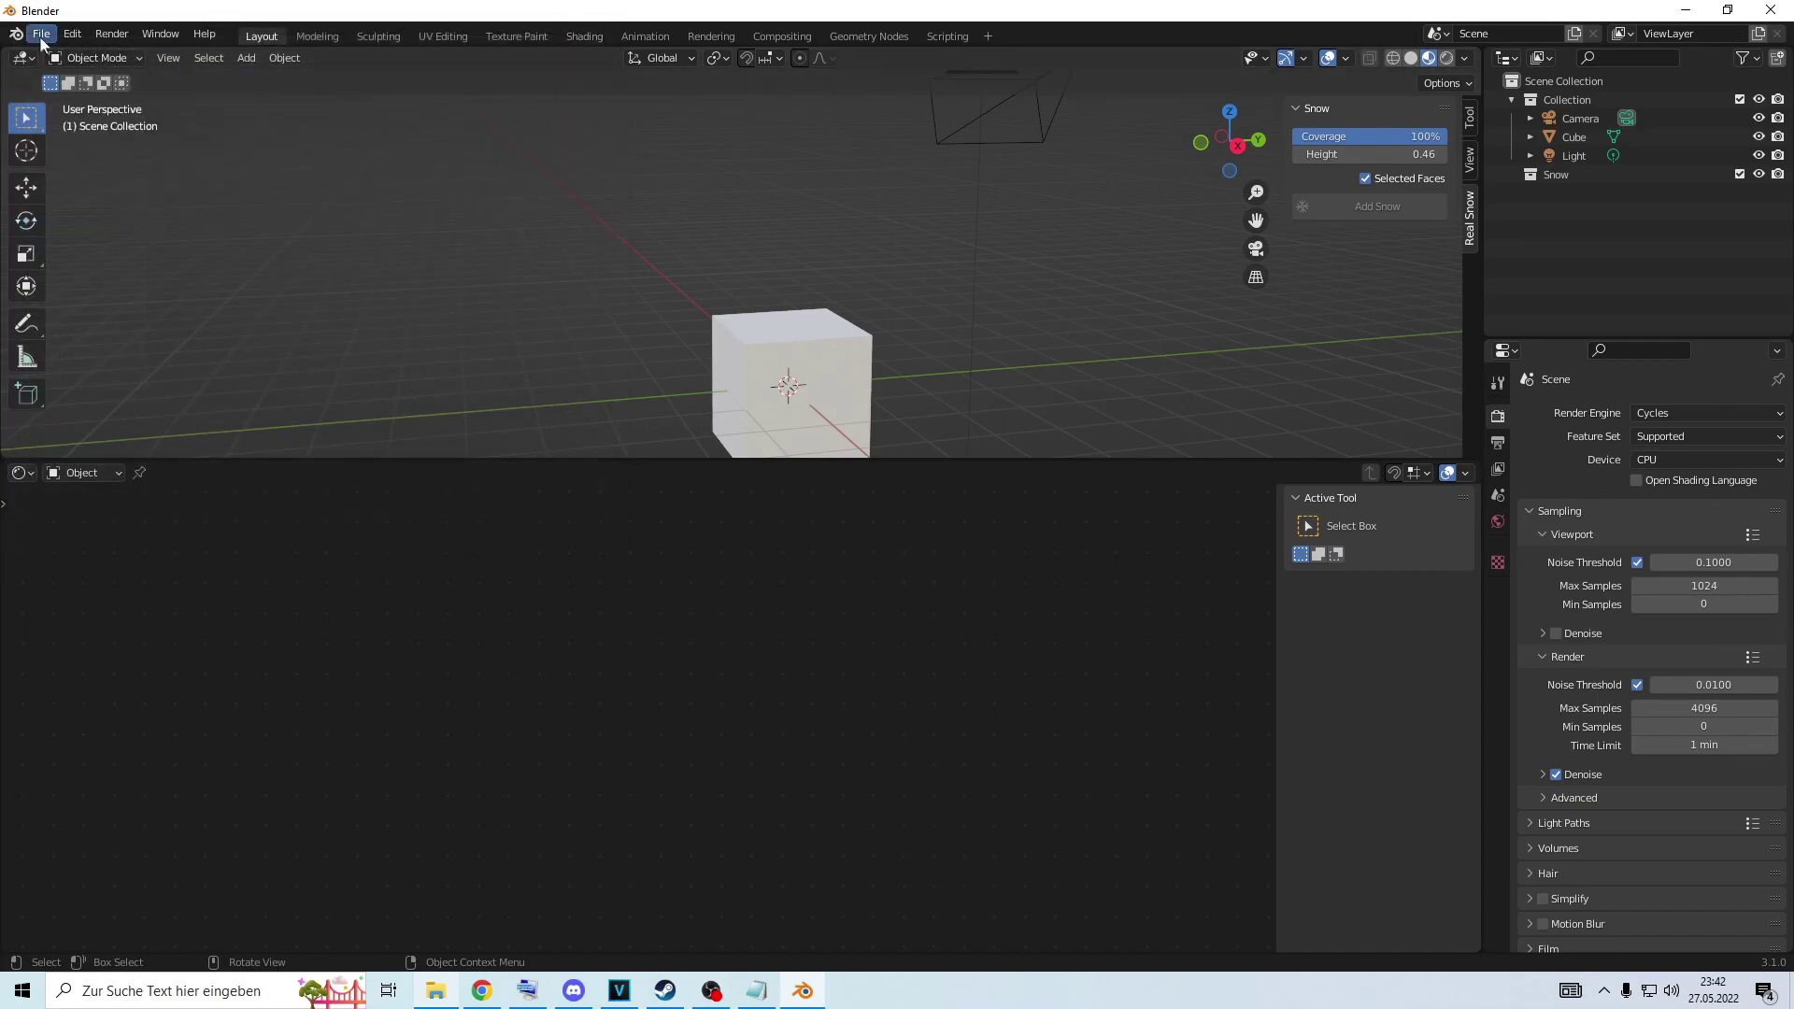
Import bobert.png from the Documents folder into the scene as an image plane.
left_click(41, 34)
mouse_move(89, 296)
left_click(356, 509)
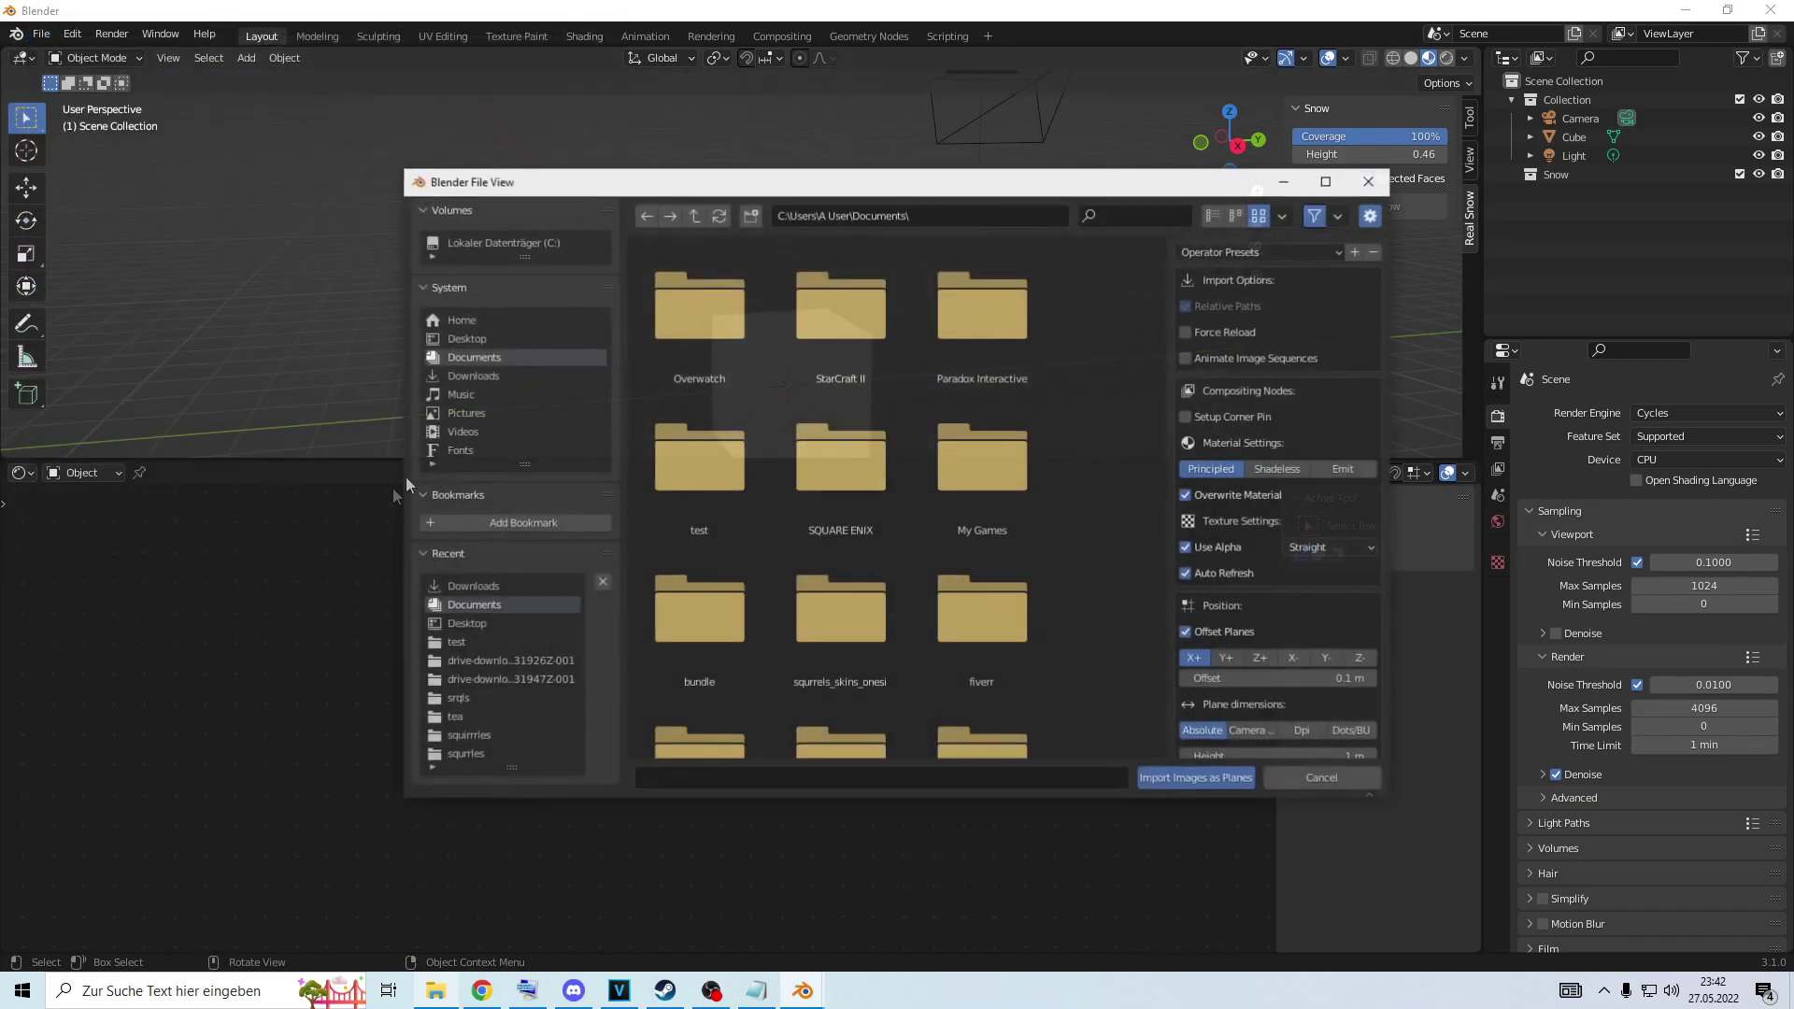
scroll(791, 476, "down", 10)
scroll(778, 501, "up", 4)
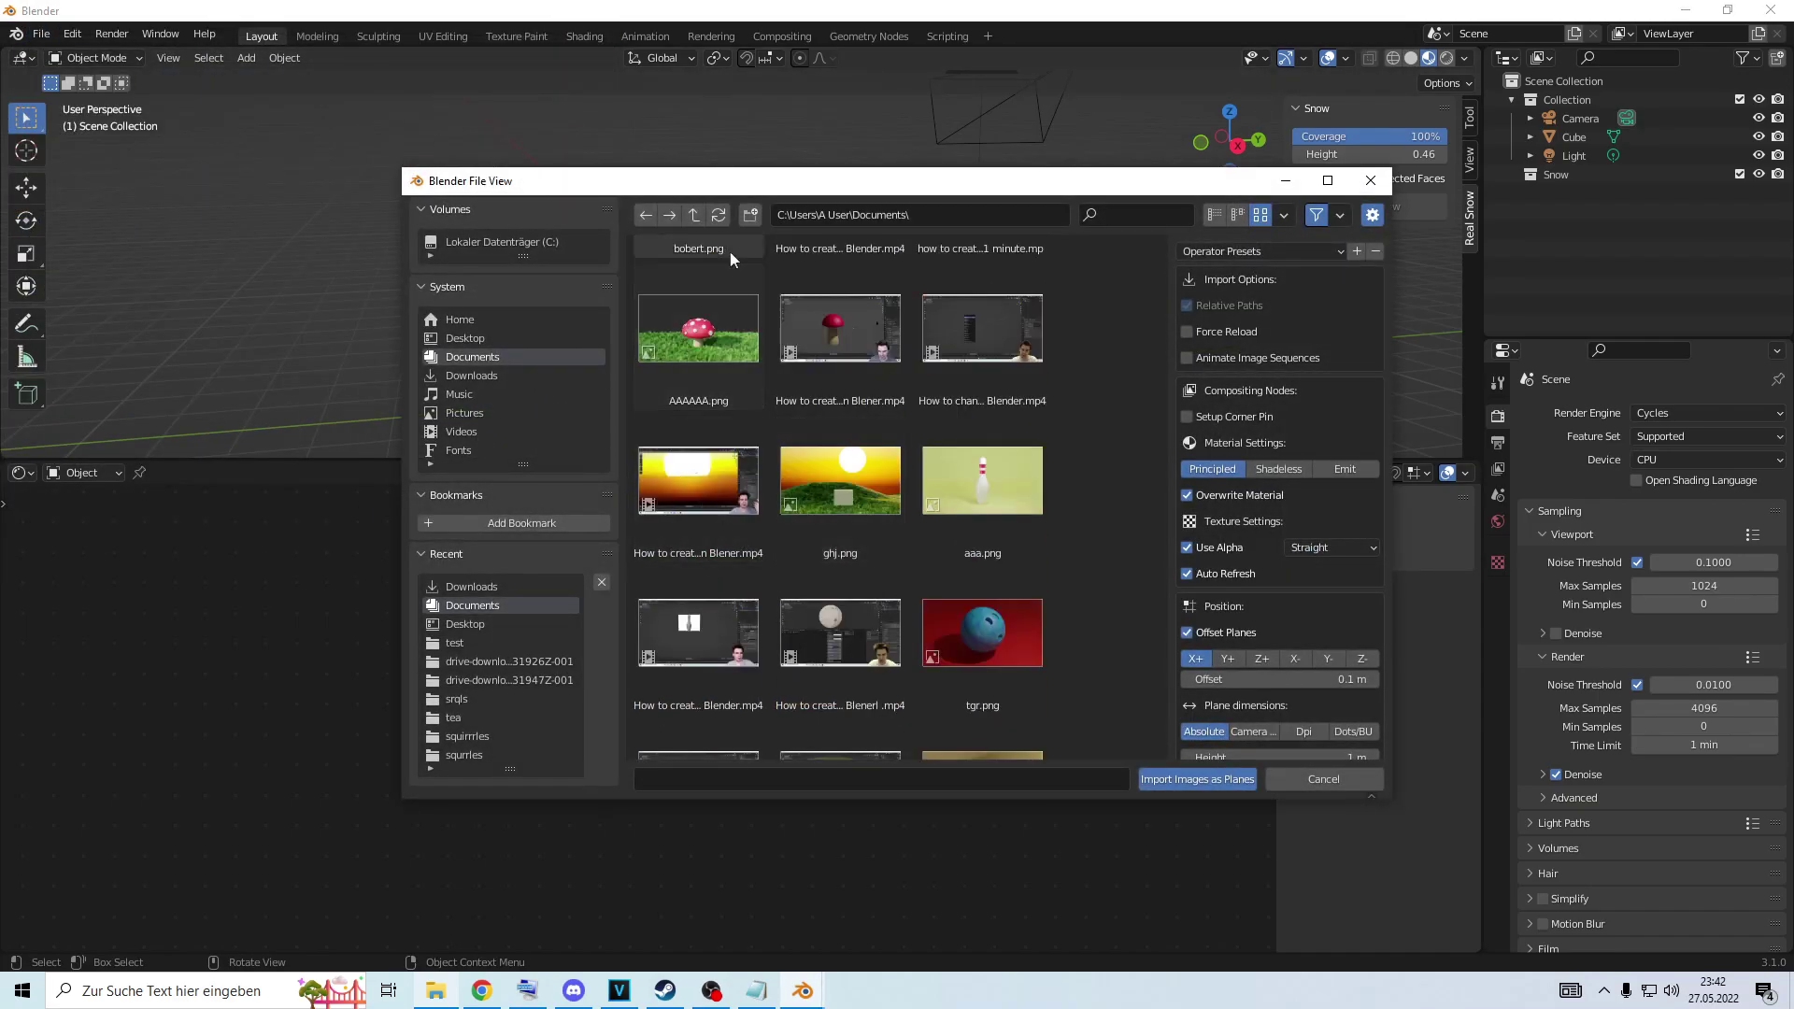
double_click(692, 429)
middle_click_drag(697, 413, 864, 344)
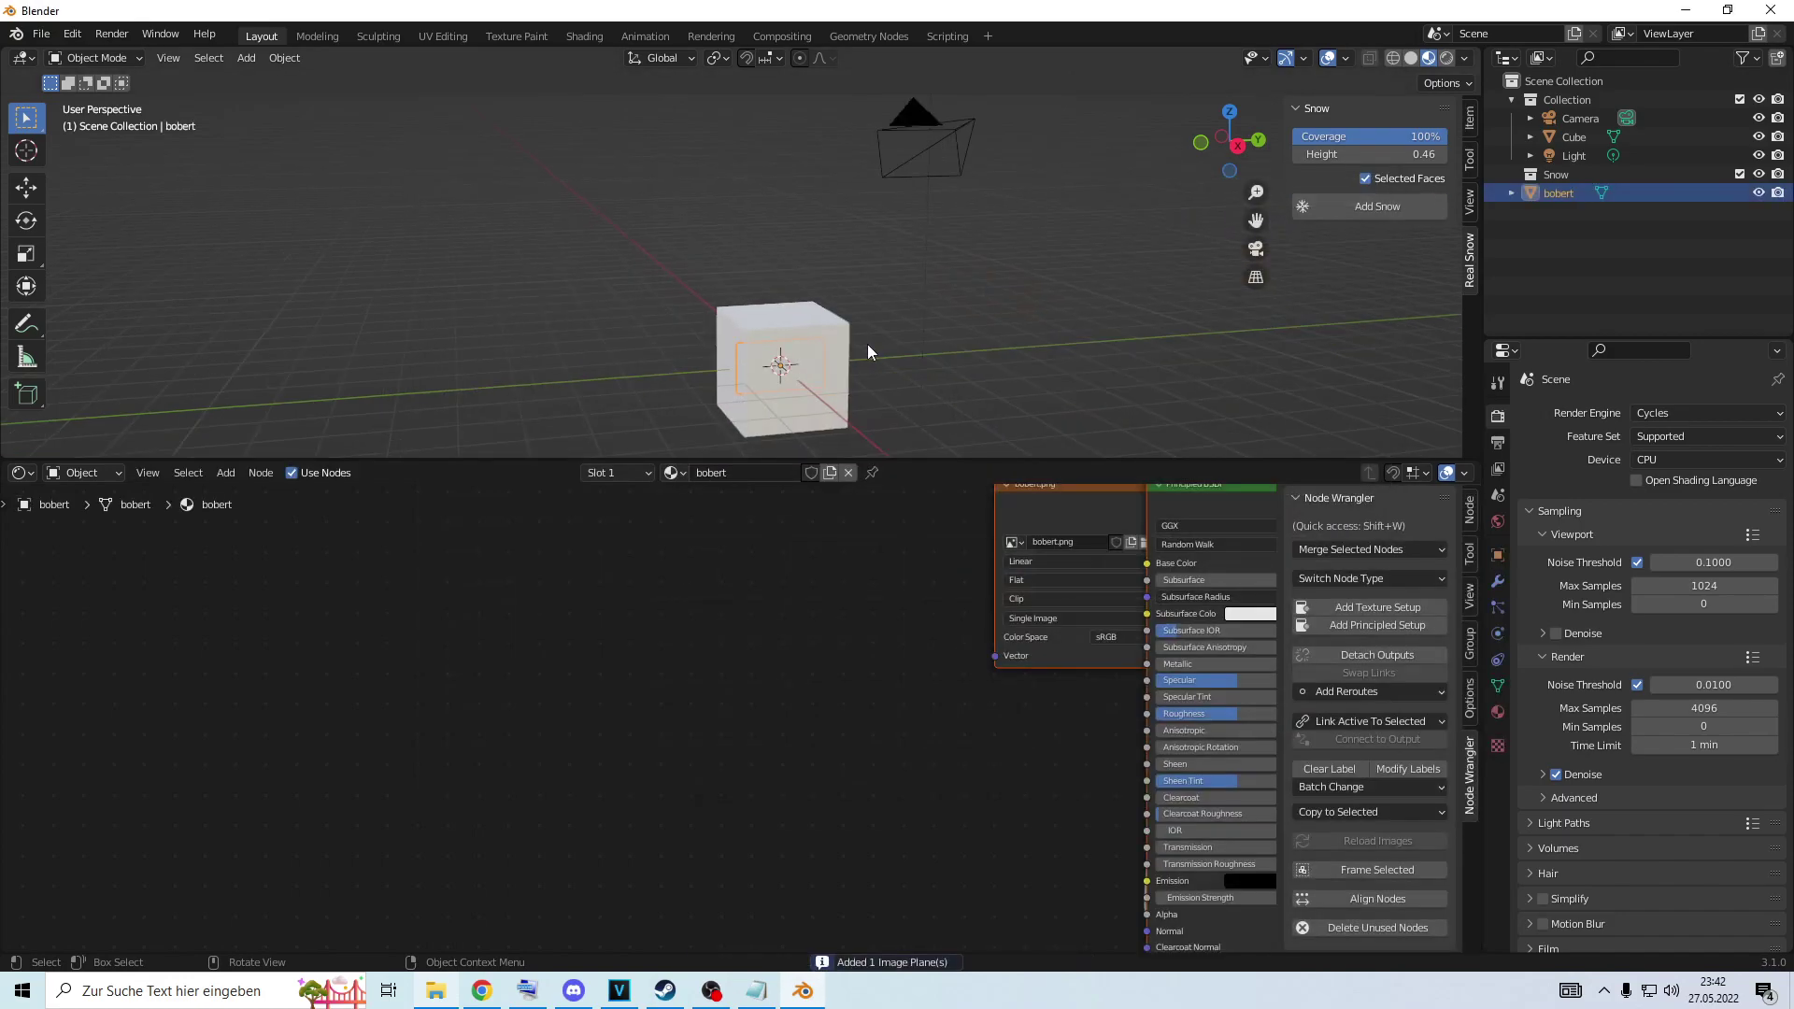
Raise the bobert image plane along Z above the cube and scale it up in camera view to fill most of the frame.
left_click(867, 344)
key("ctrl+z")
key("g")
key("z")
left_click(888, 222)
key("KP_0")
key("s")
left_click(1221, 210)
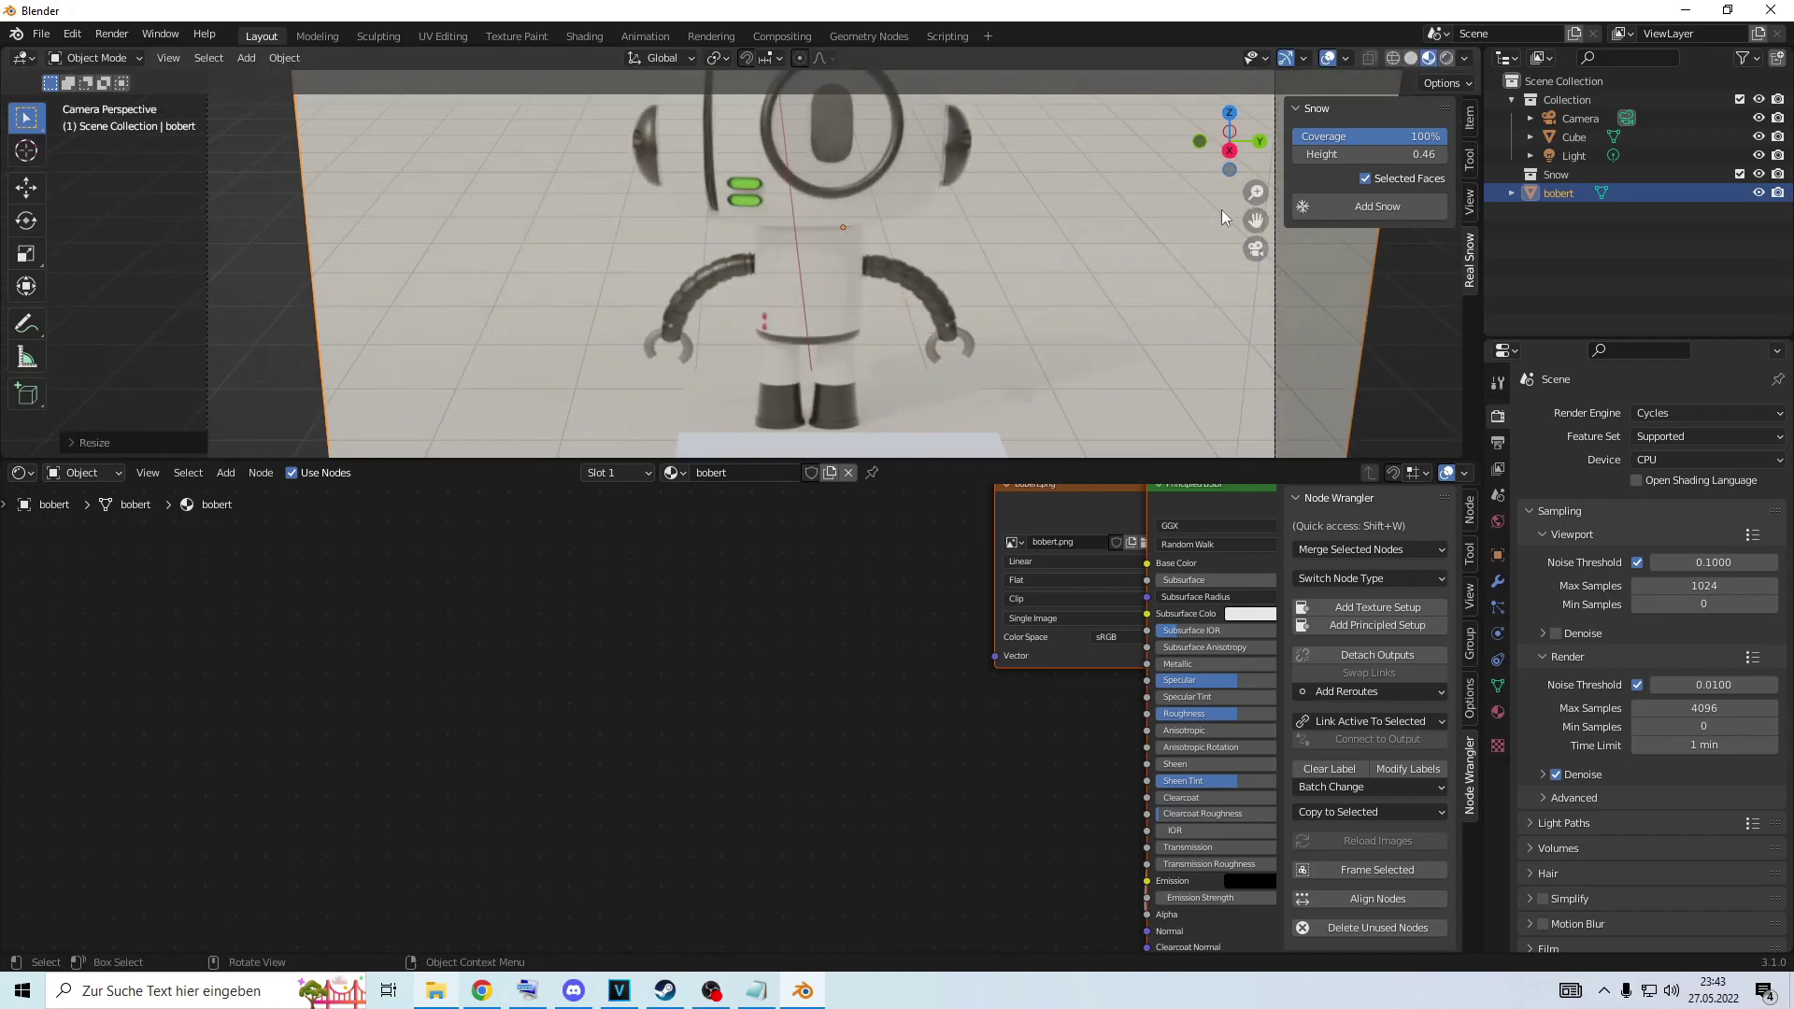
Render the scene, zoom in on the rendered image plane and close the render window.
key("F12")
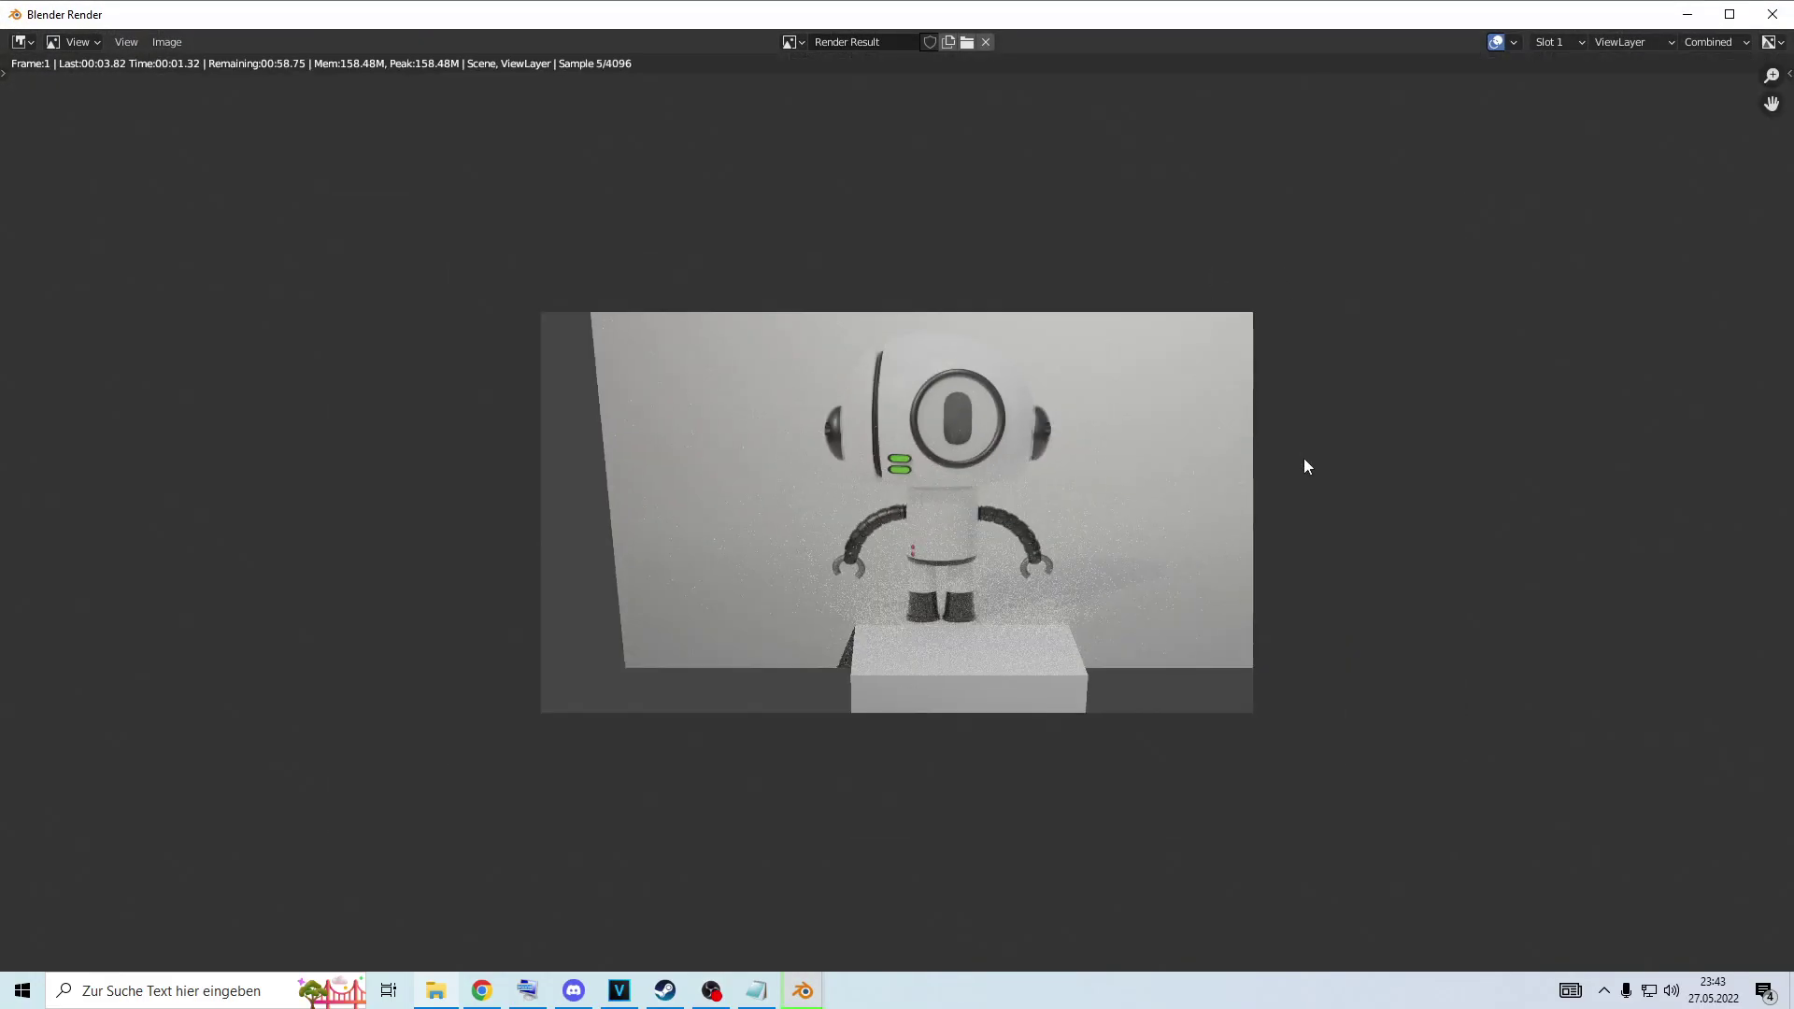
scroll(1306, 466, "up", 3)
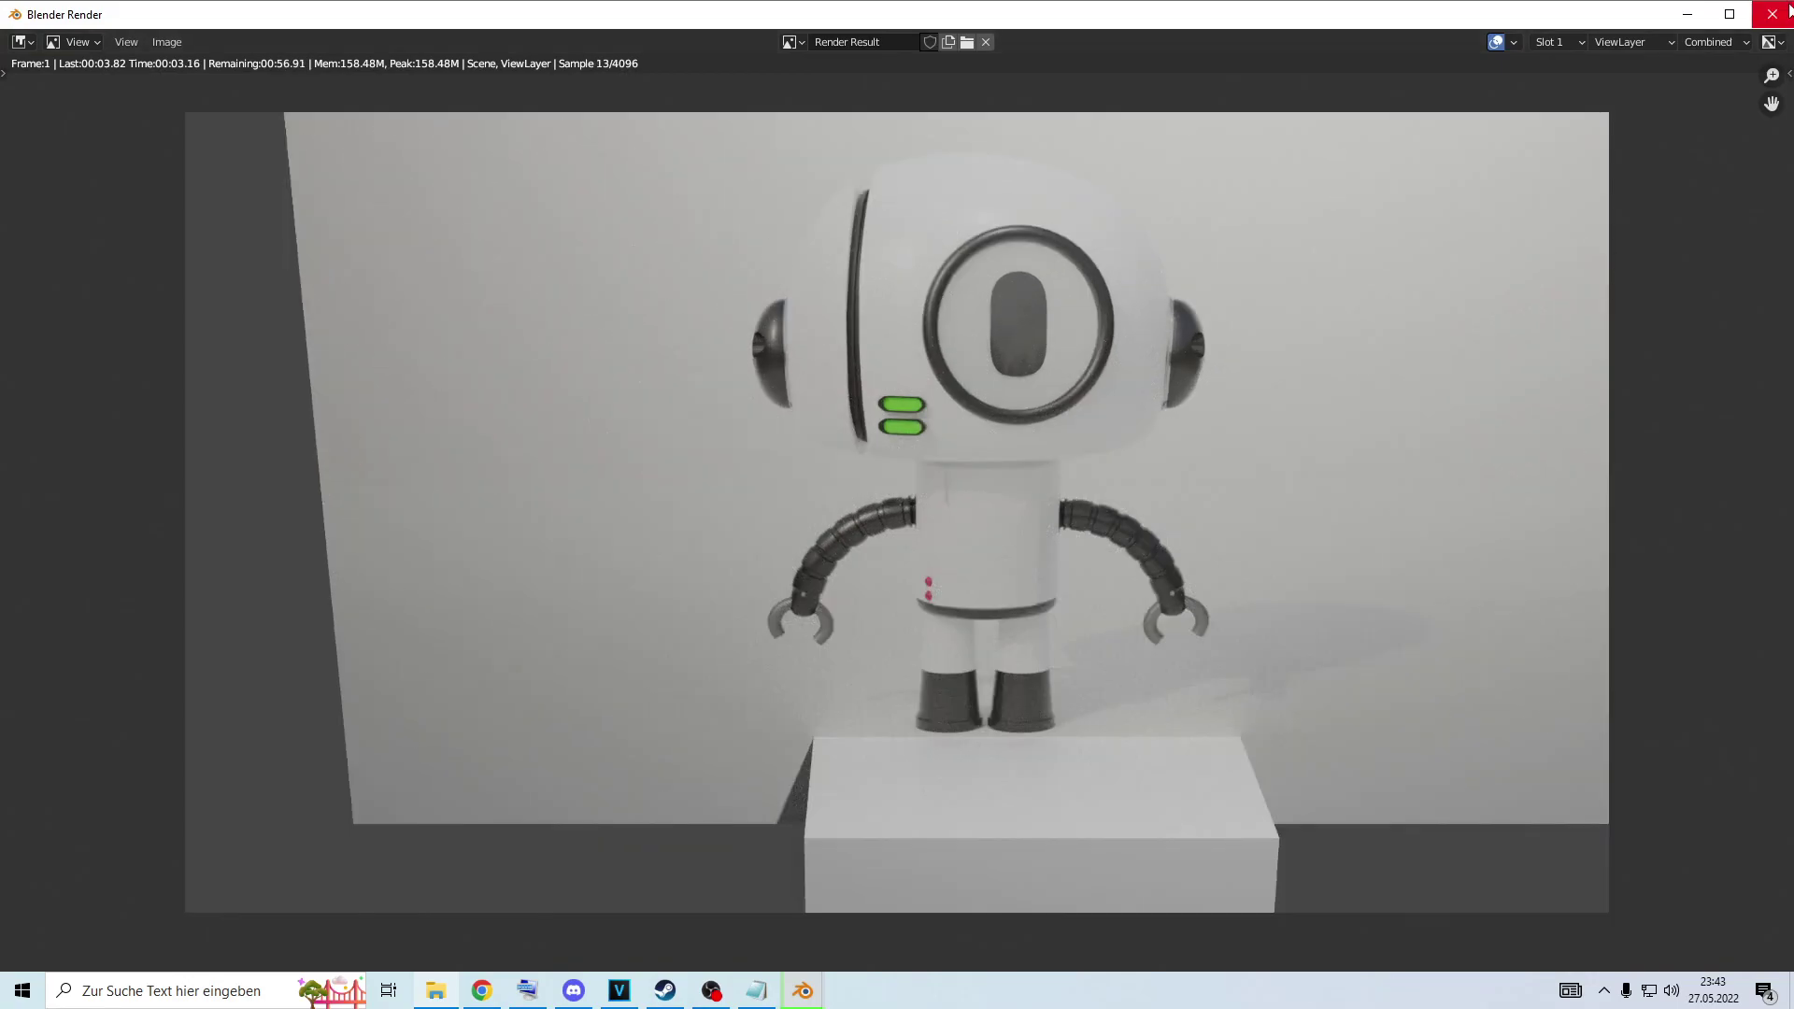
left_click(1772, 14)
Remove the bobert image plane from the scene, enlarge the 3D viewport over the node editor and deselect everything.
scroll(1000, 398, "down", 3)
middle_click_drag(889, 364, 940, 340)
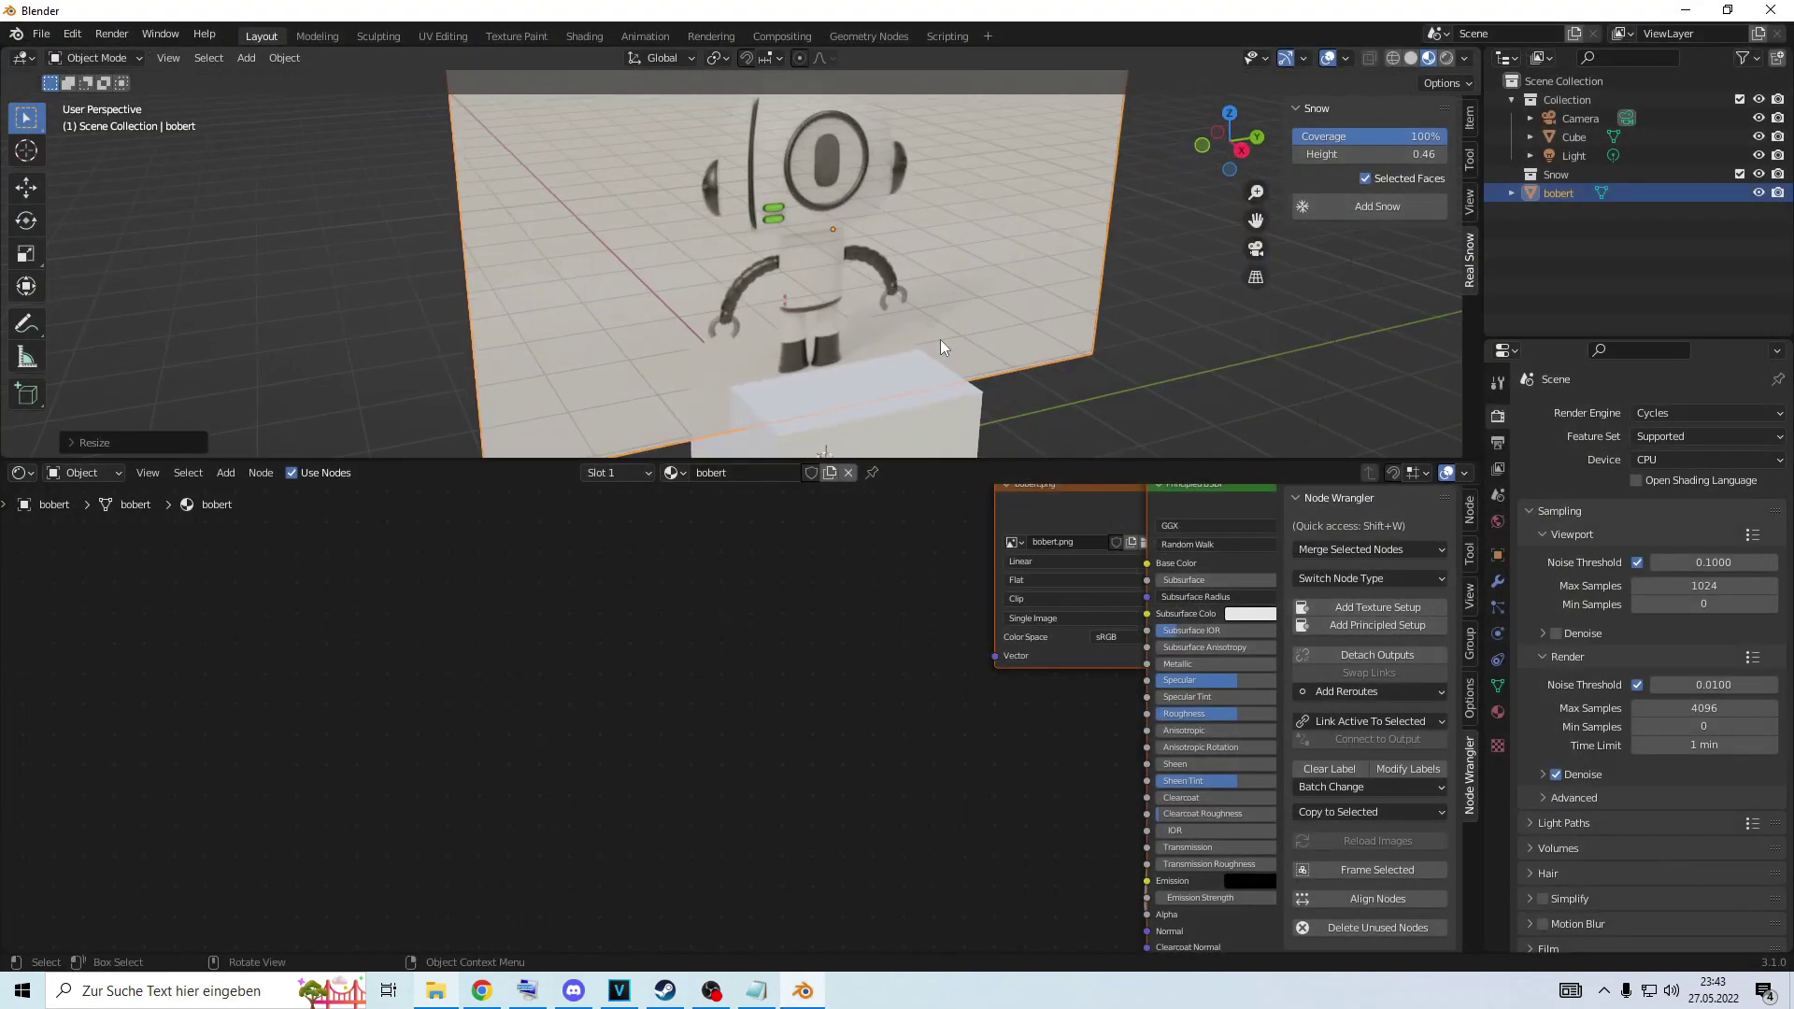
scroll(940, 339, "down", 5)
scroll(972, 451, "down", 2)
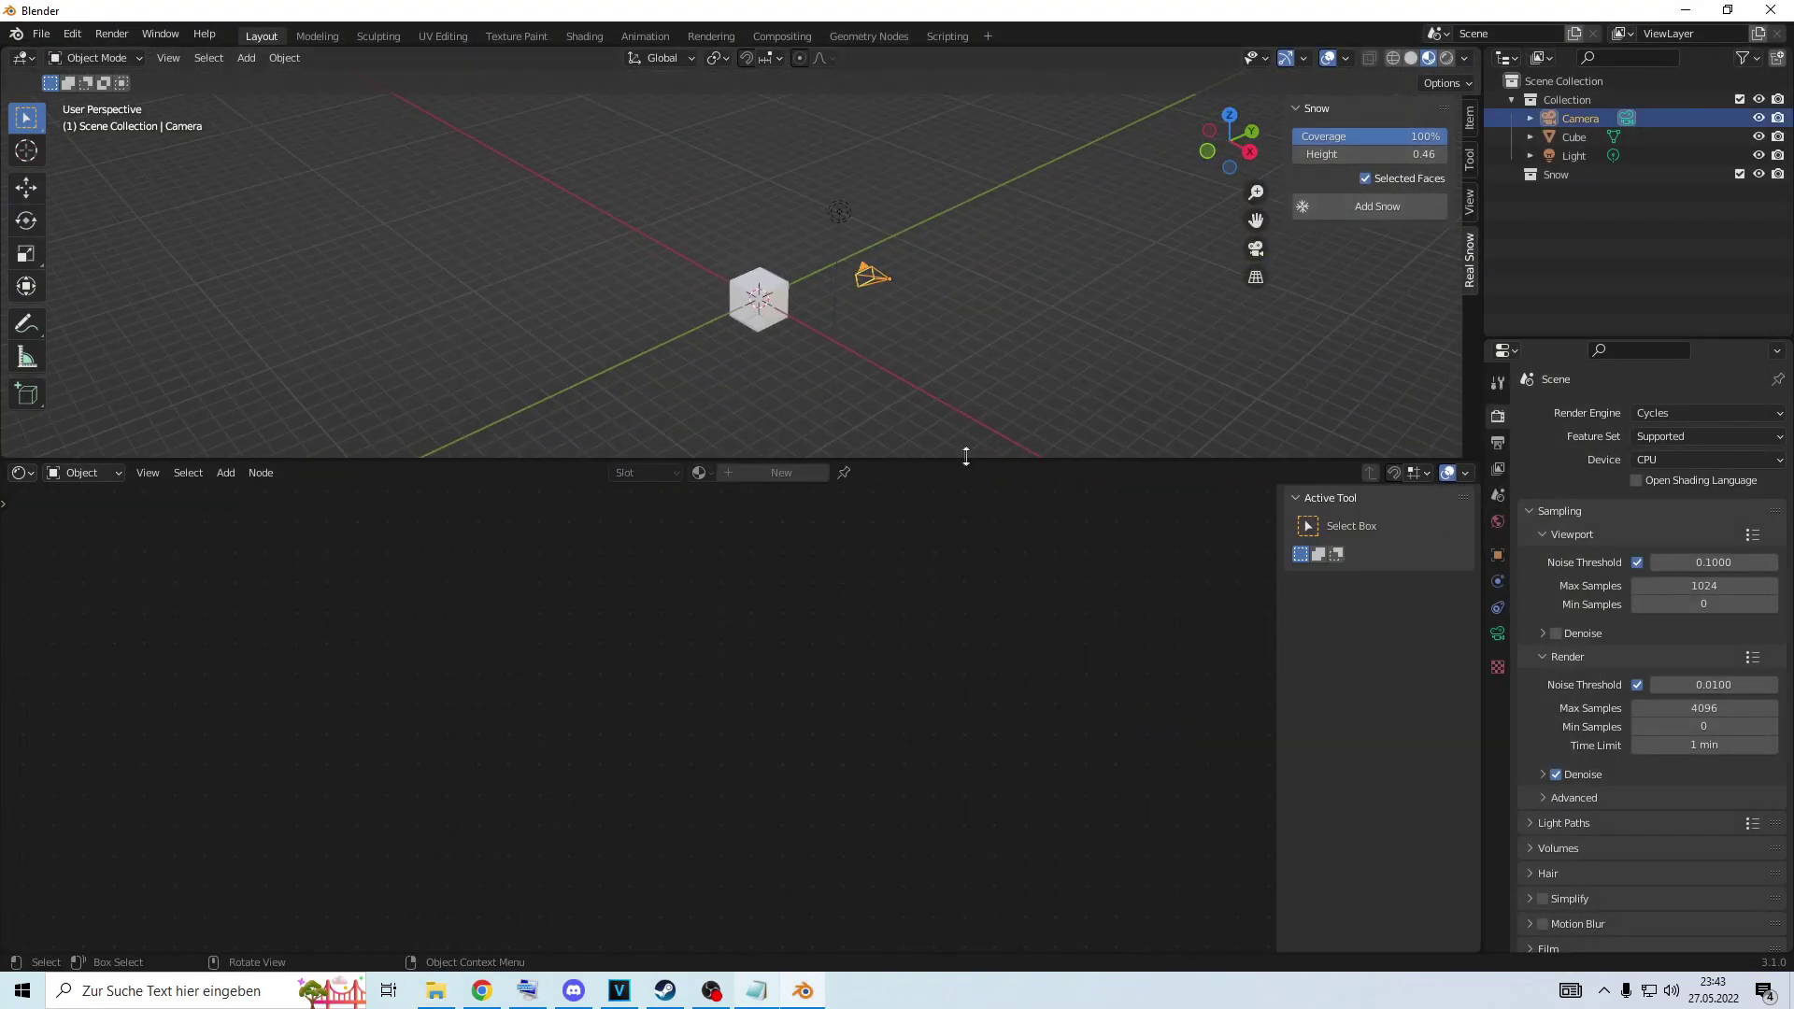
left_click_drag(966, 456, 1013, 849)
key("alt+a")
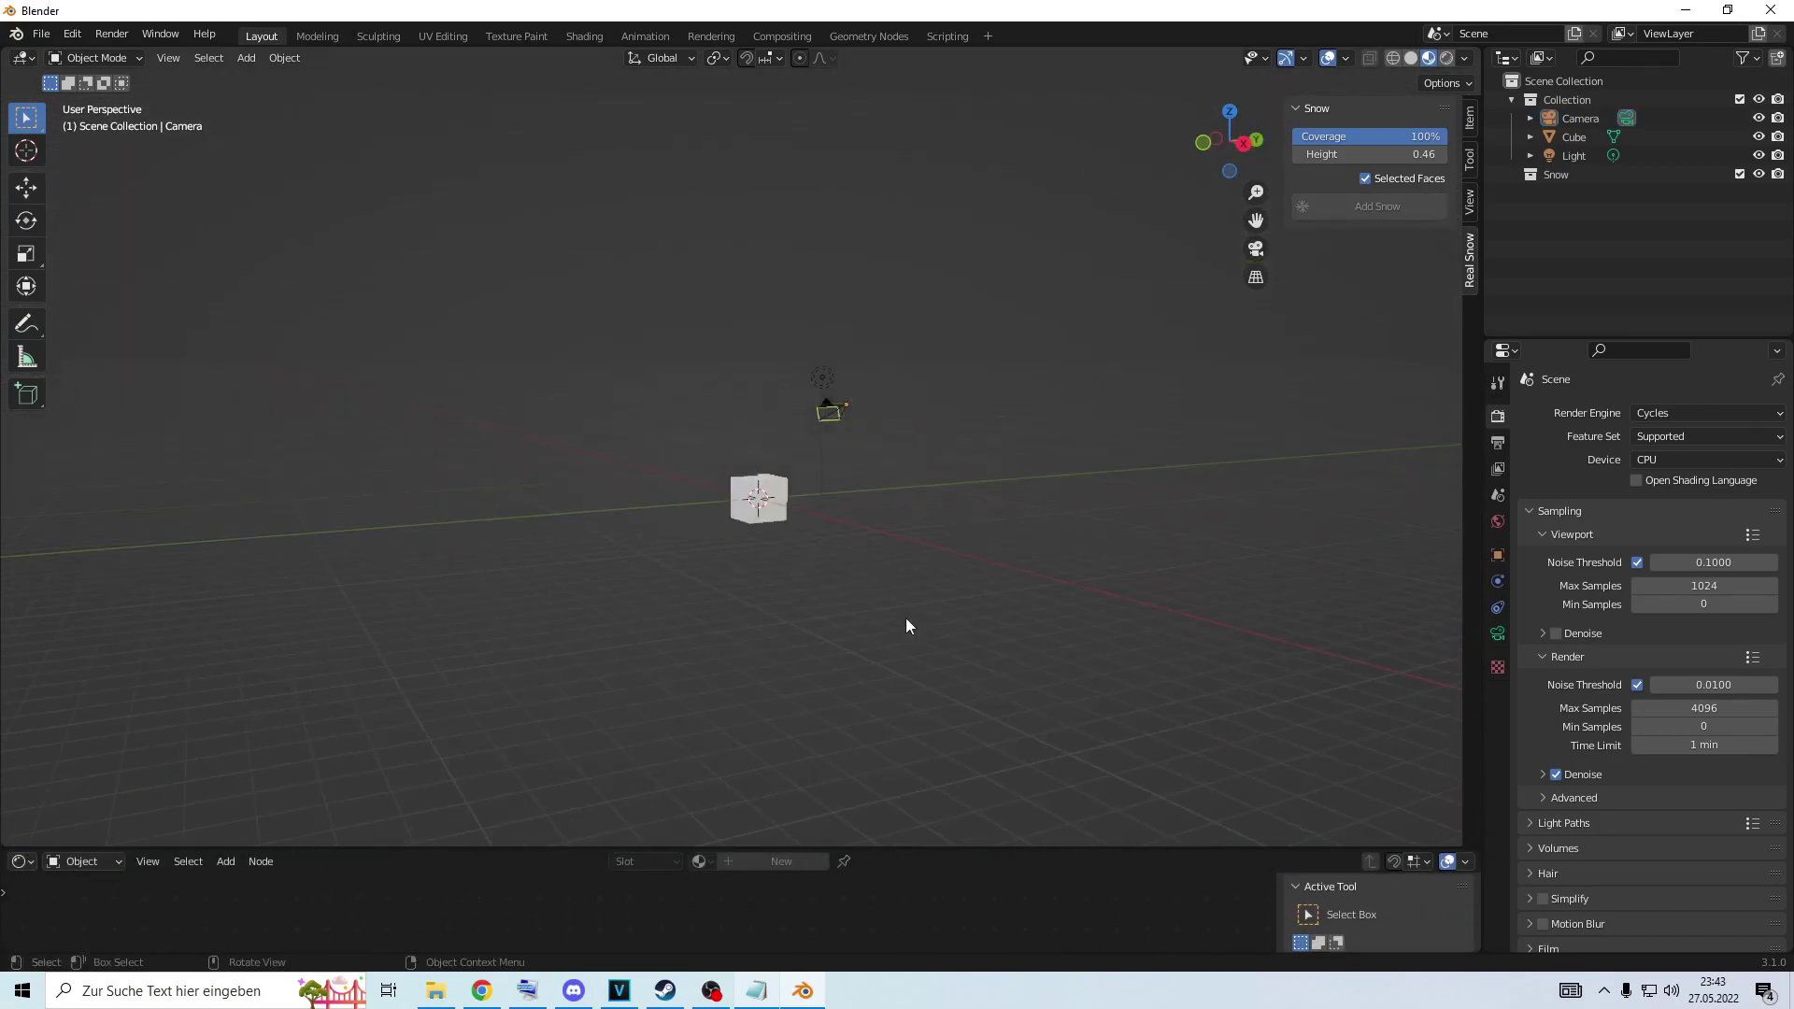
Lower the camera along Z and check its framing of the cube through the camera view.
scroll(916, 615, "up", 2)
middle_click_drag(916, 615, 1045, 525)
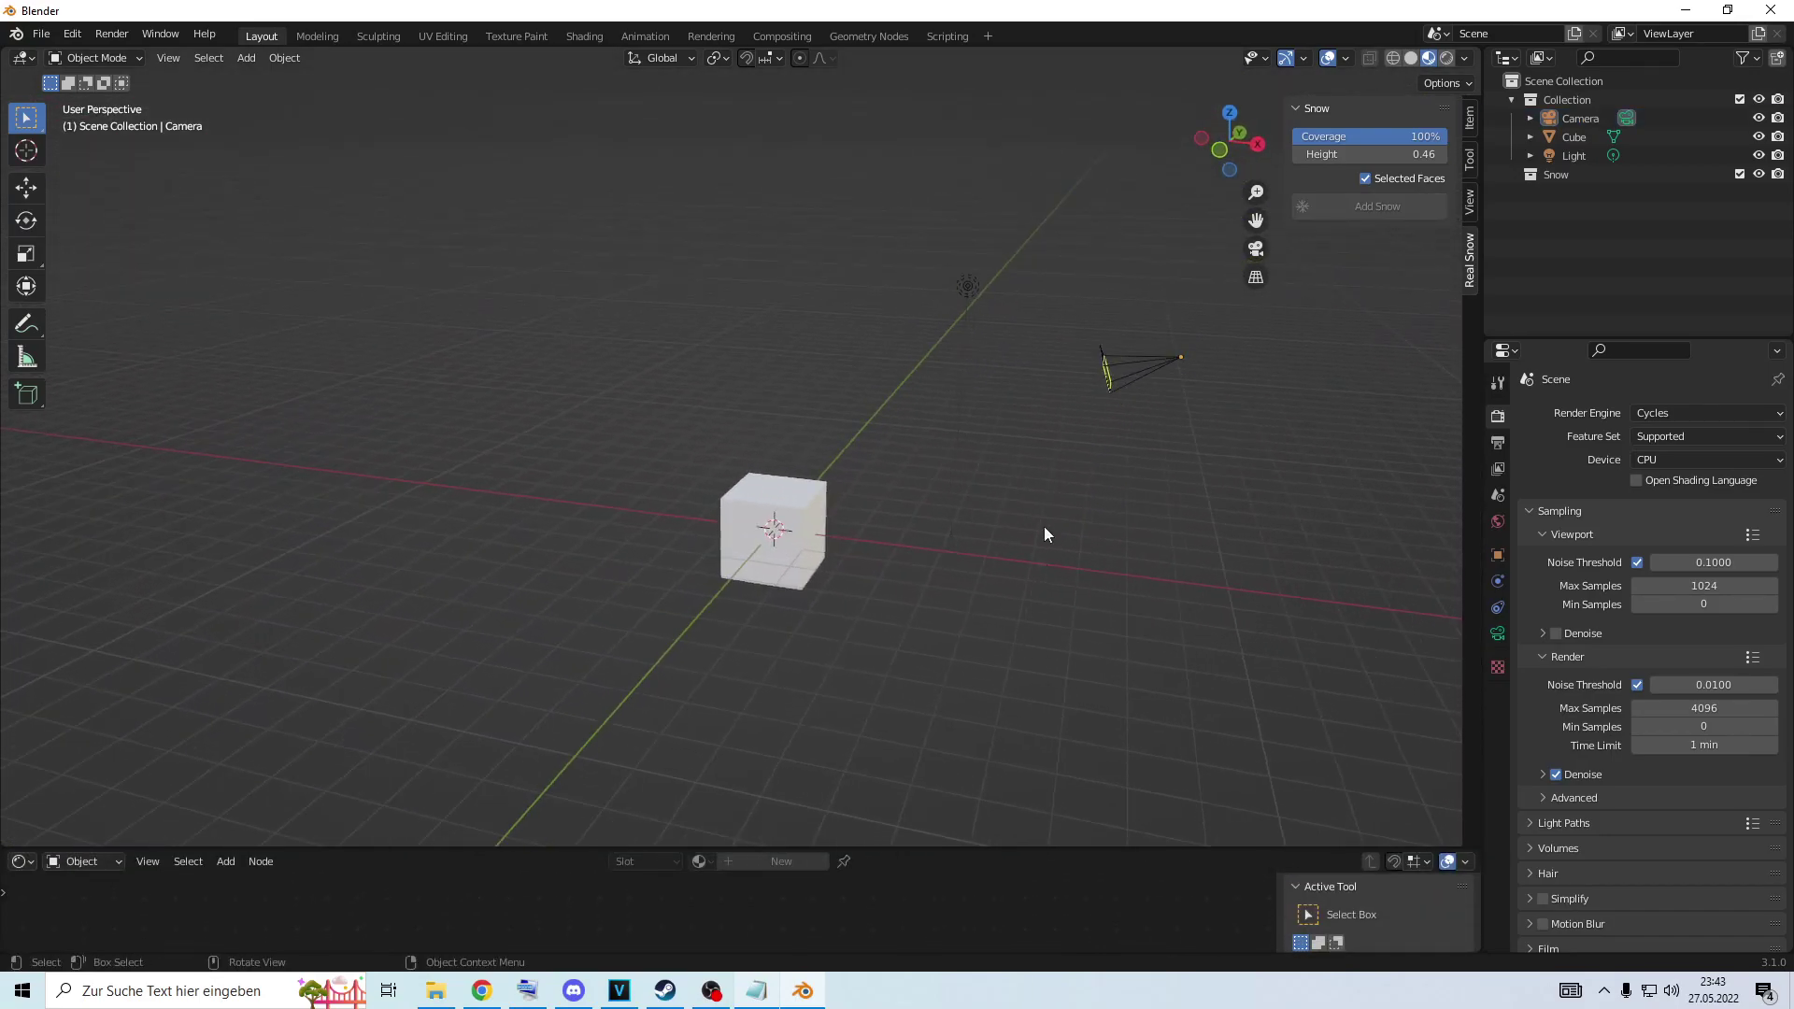
left_click(1146, 373)
key("g")
key("z")
left_click(944, 478)
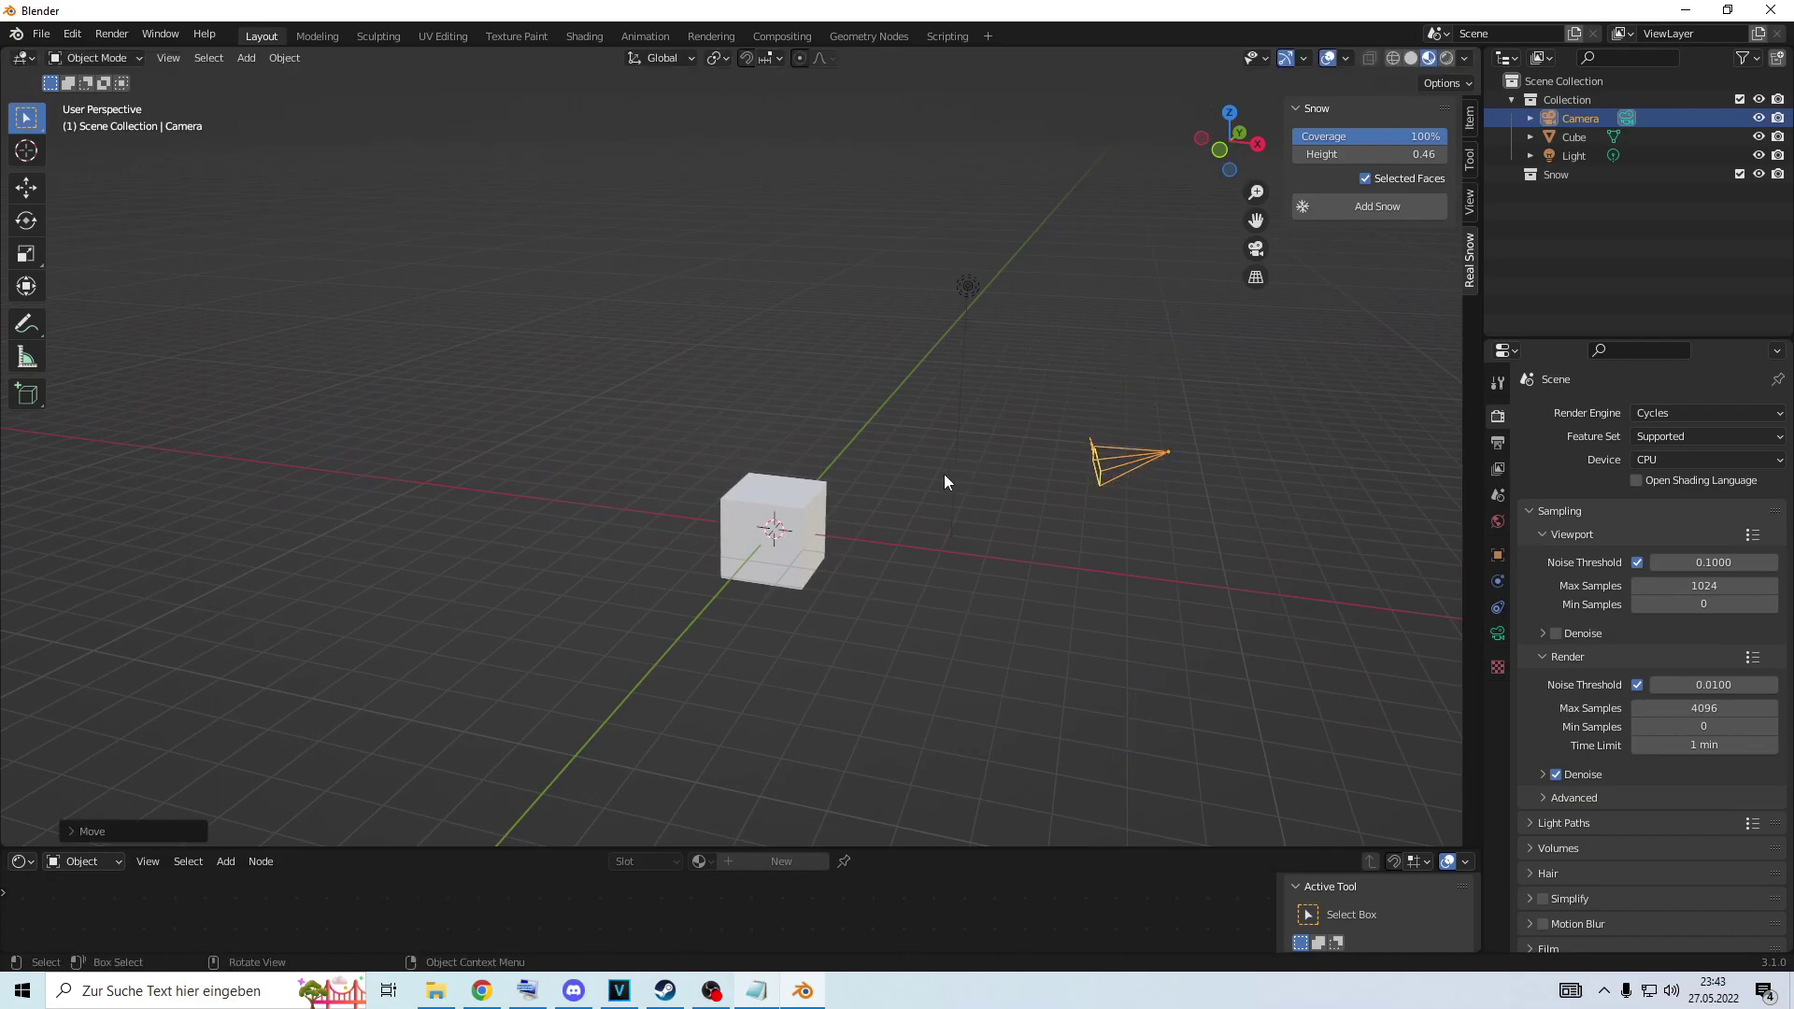
left_click(984, 600)
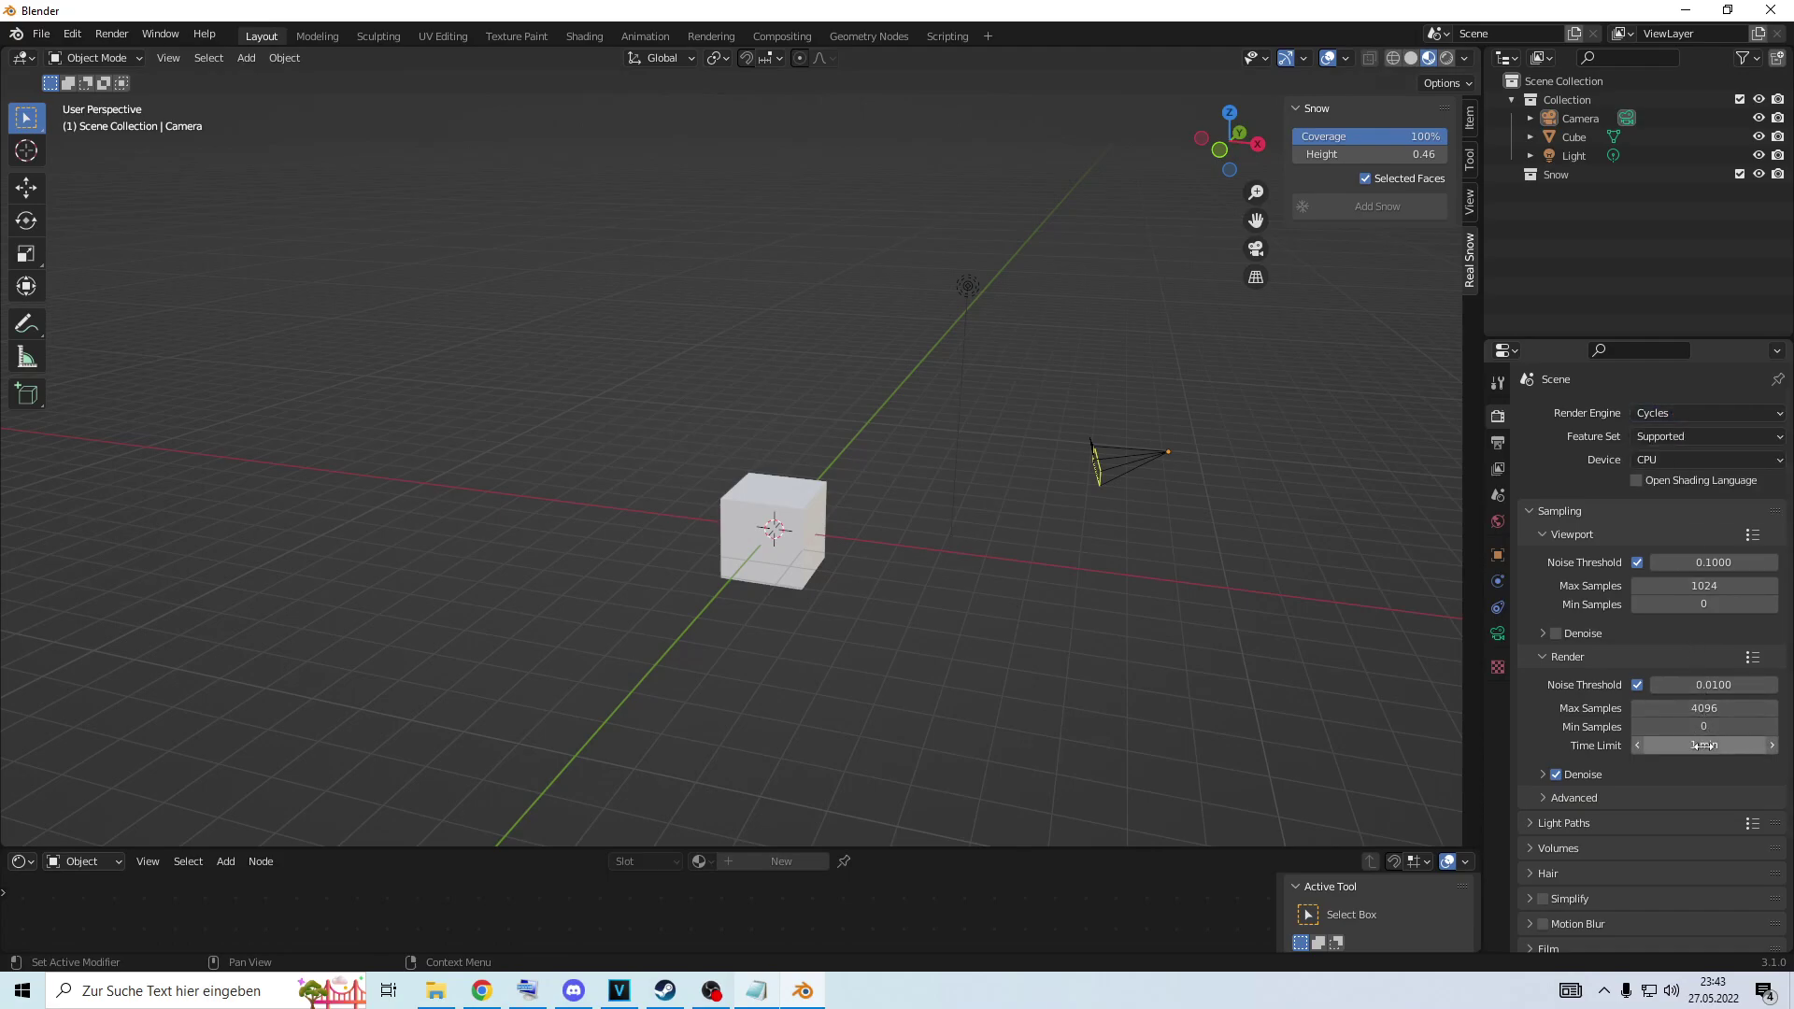
key("KP_0")
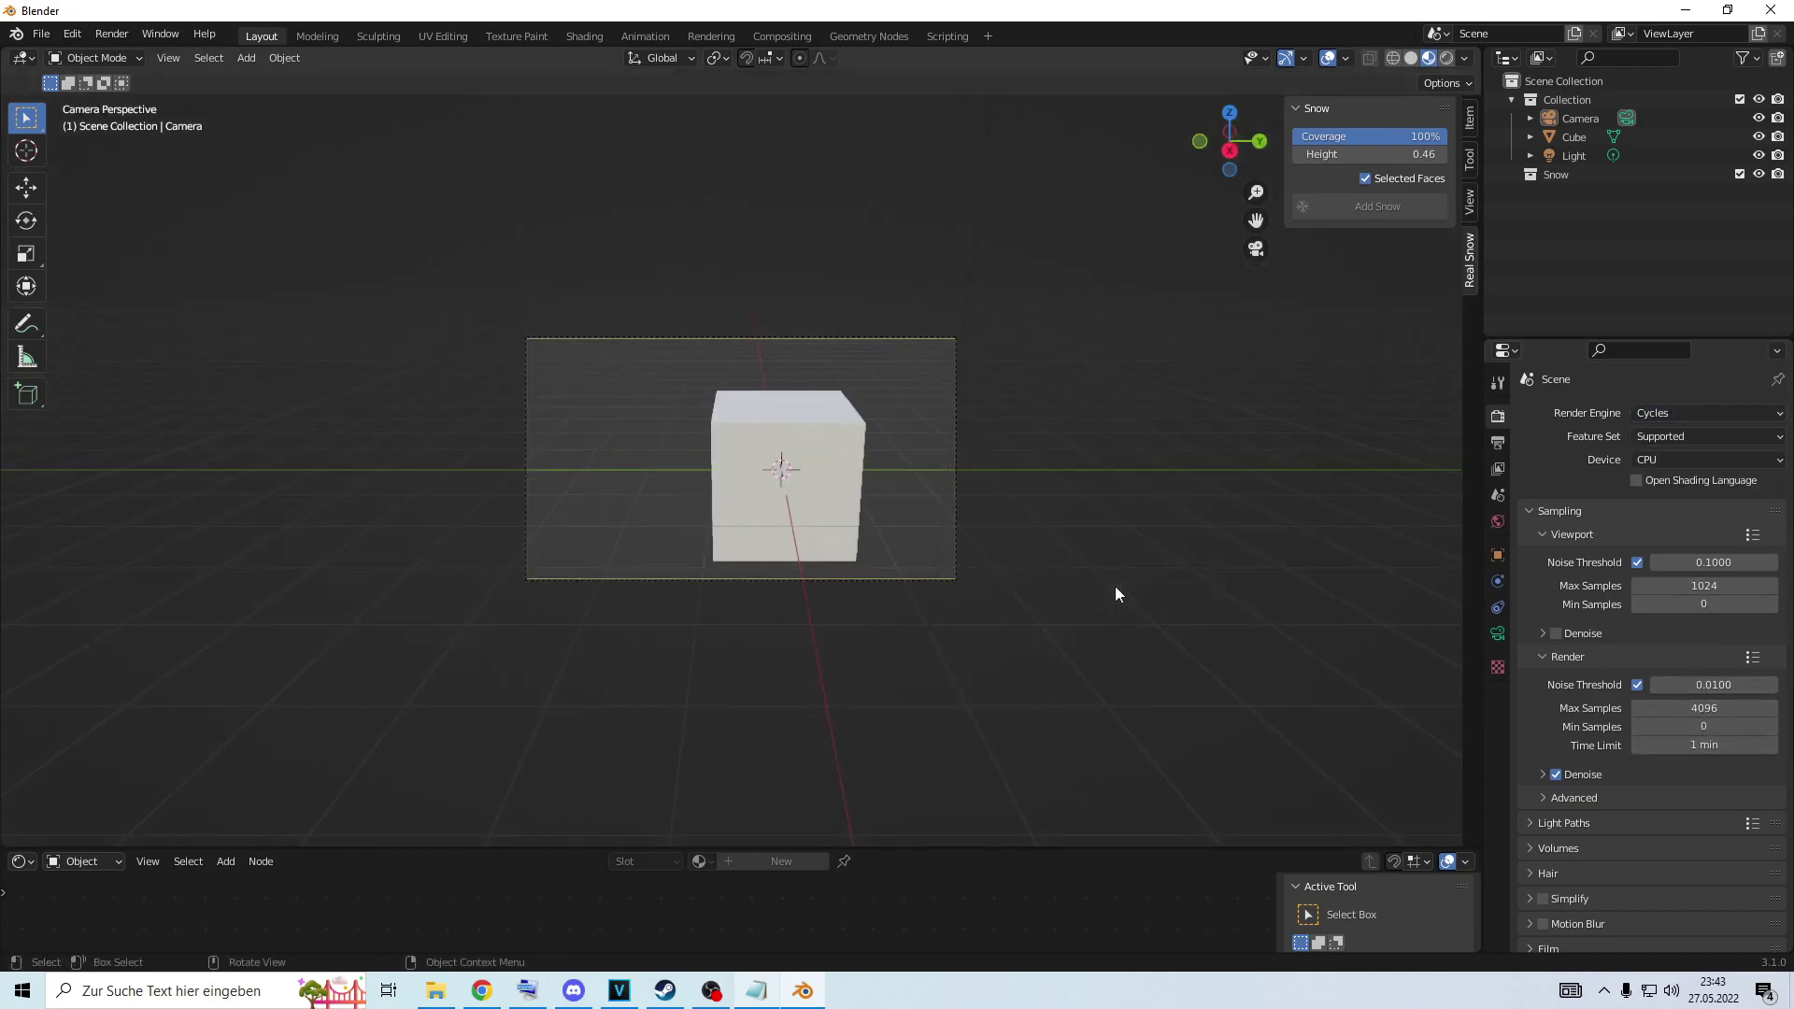
mouse_move(1024, 585)
middle_mouse_down()
mouse_move(1076, 596)
mouse_move(1037, 587)
mouse_move(1053, 574)
middle_mouse_up()
scroll(1041, 587, "down", 5)
scroll(985, 574, "down", 1)
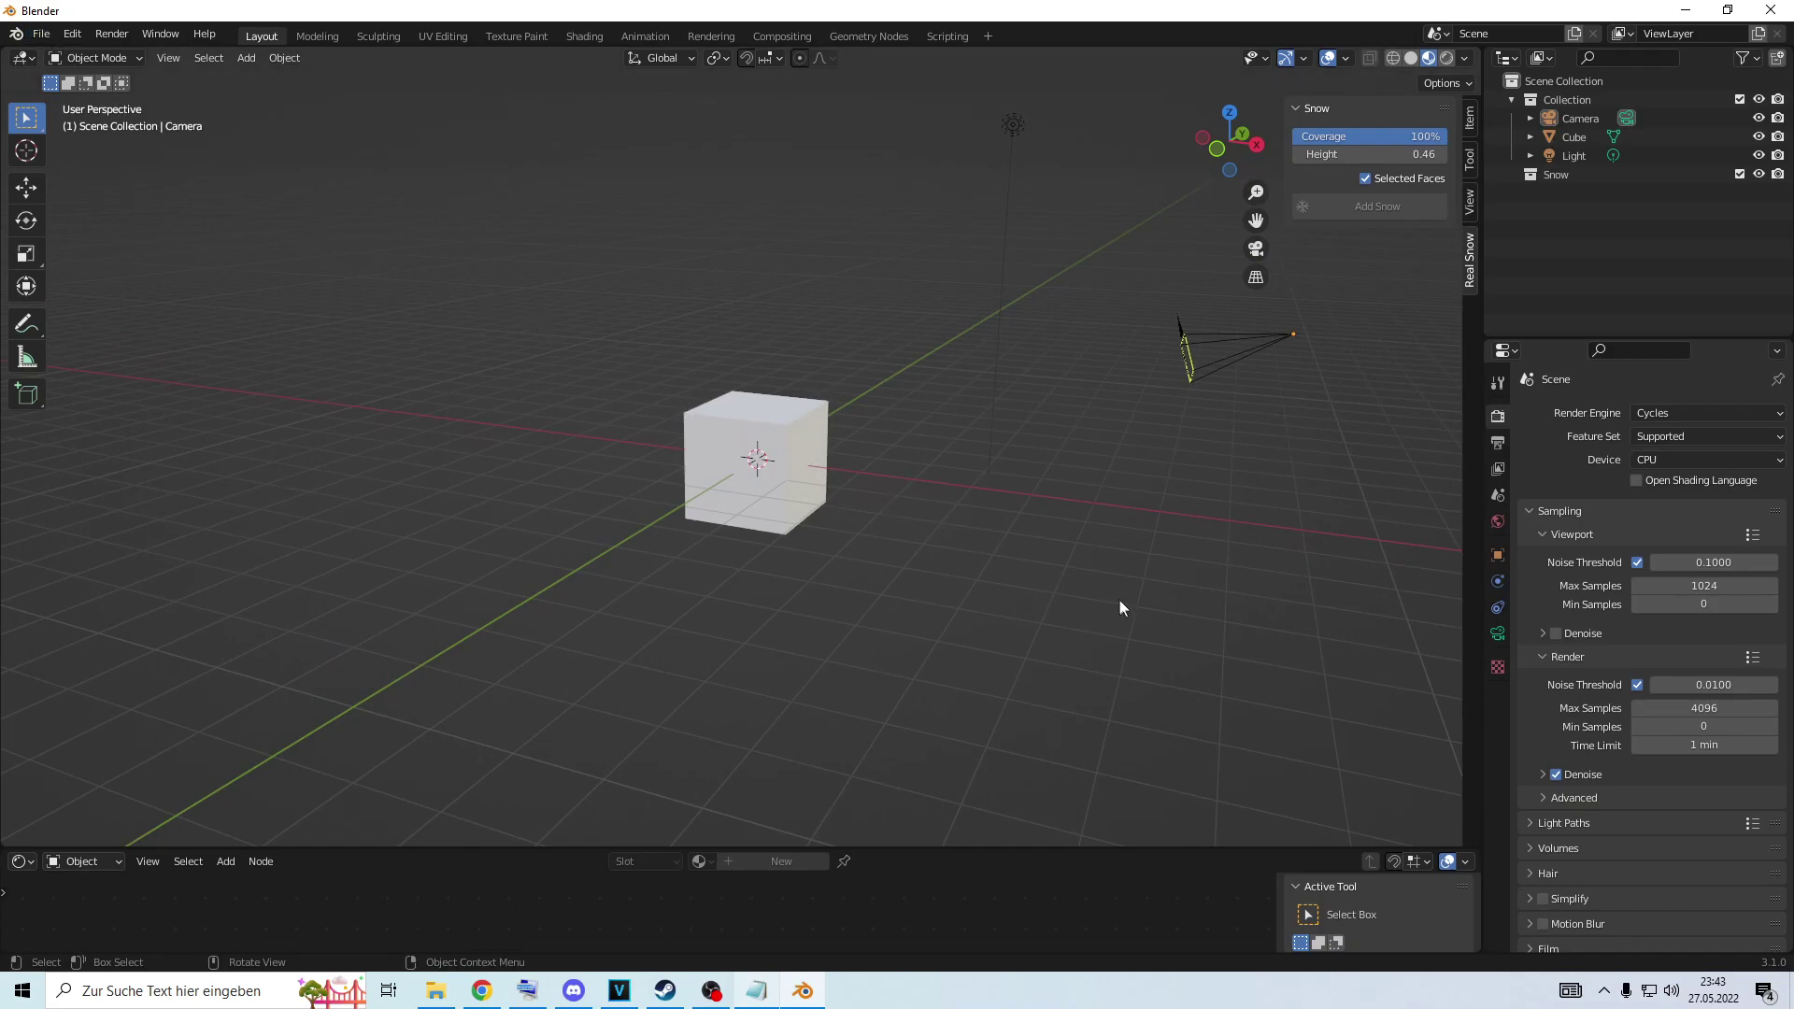
Hide the 3D viewport's sidebar and look at the file commands, including Defaults.
key("n")
left_click(40, 36)
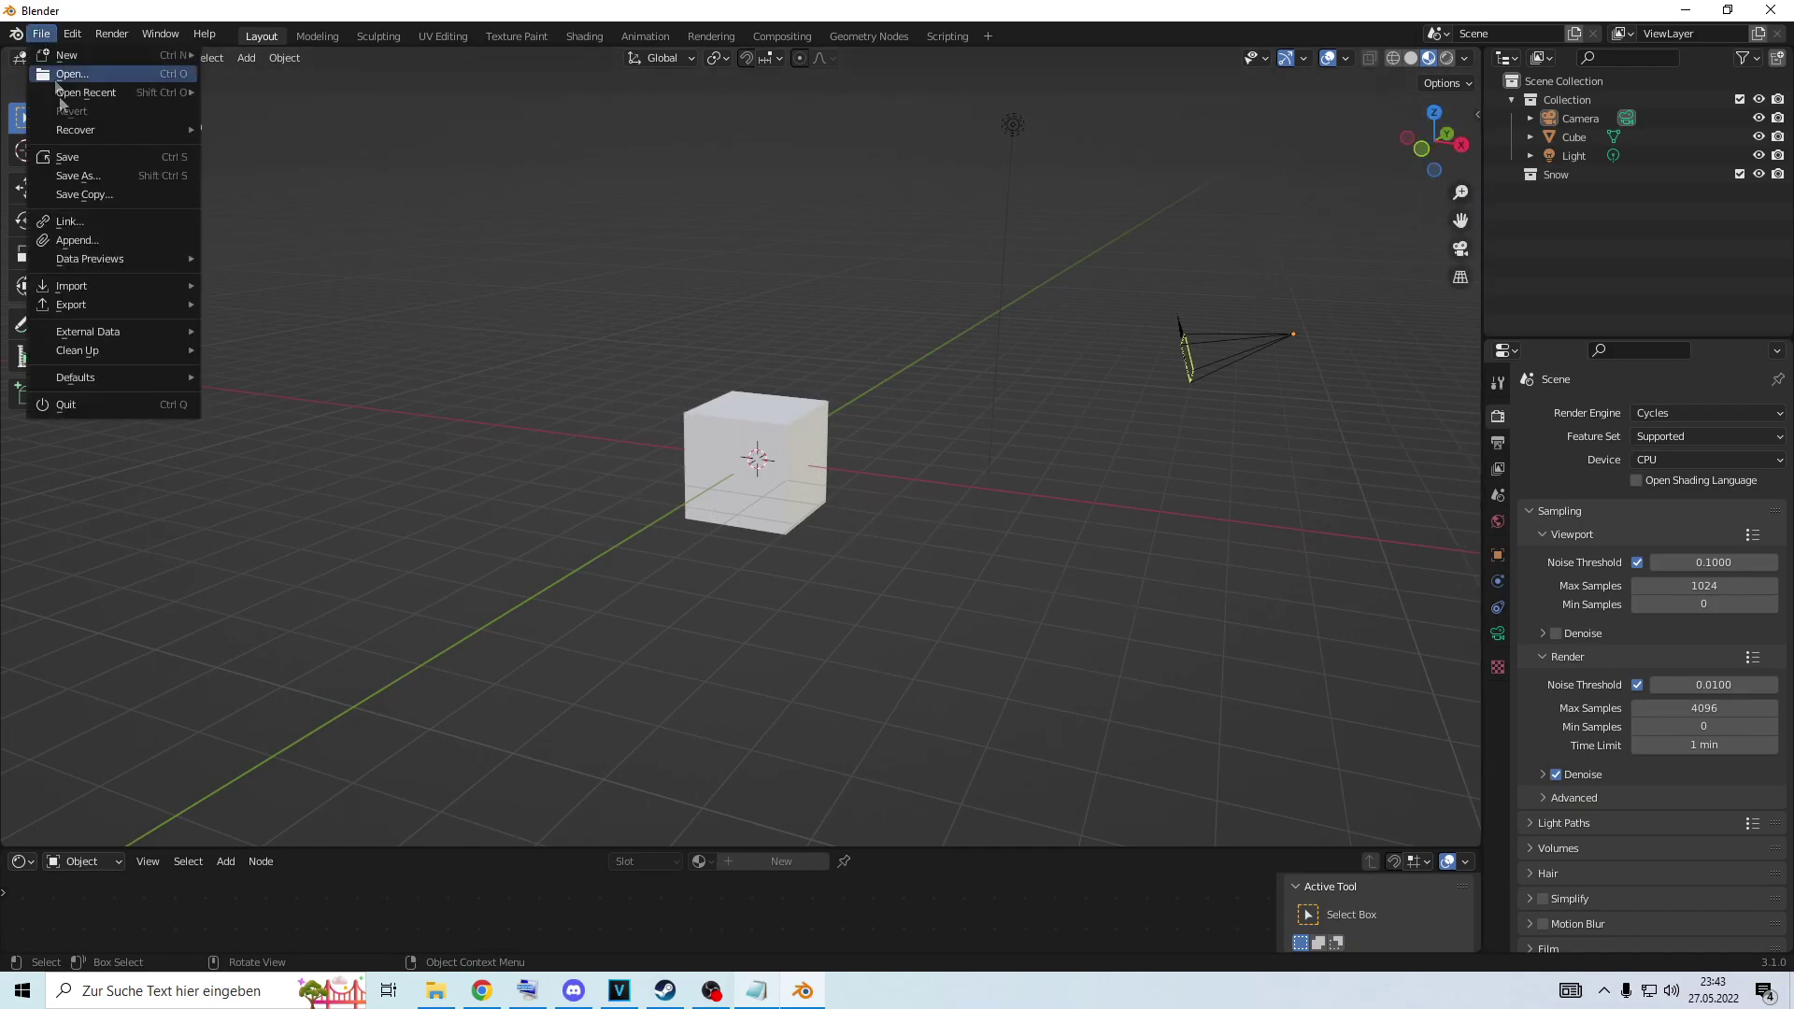
mouse_move(120, 384)
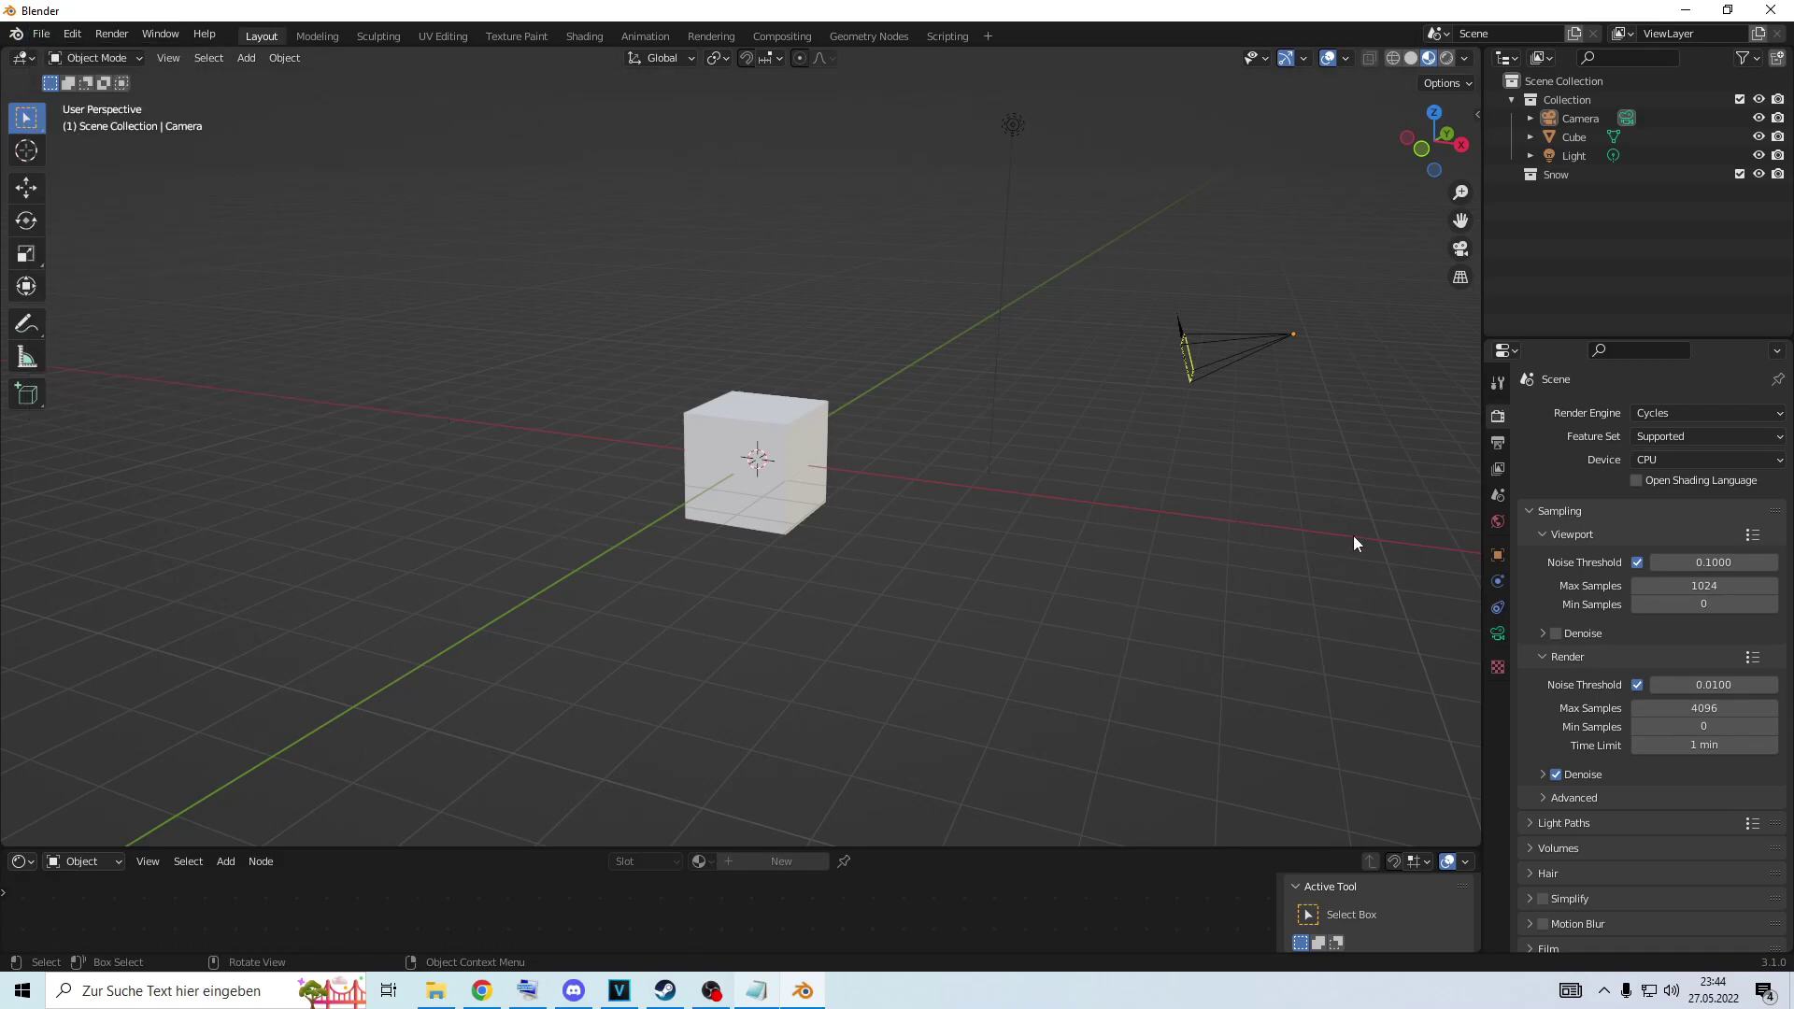
scroll(1355, 533, "down", 3)
middle_click_drag(1293, 501, 1168, 560)
scroll(1169, 560, "up", 2)
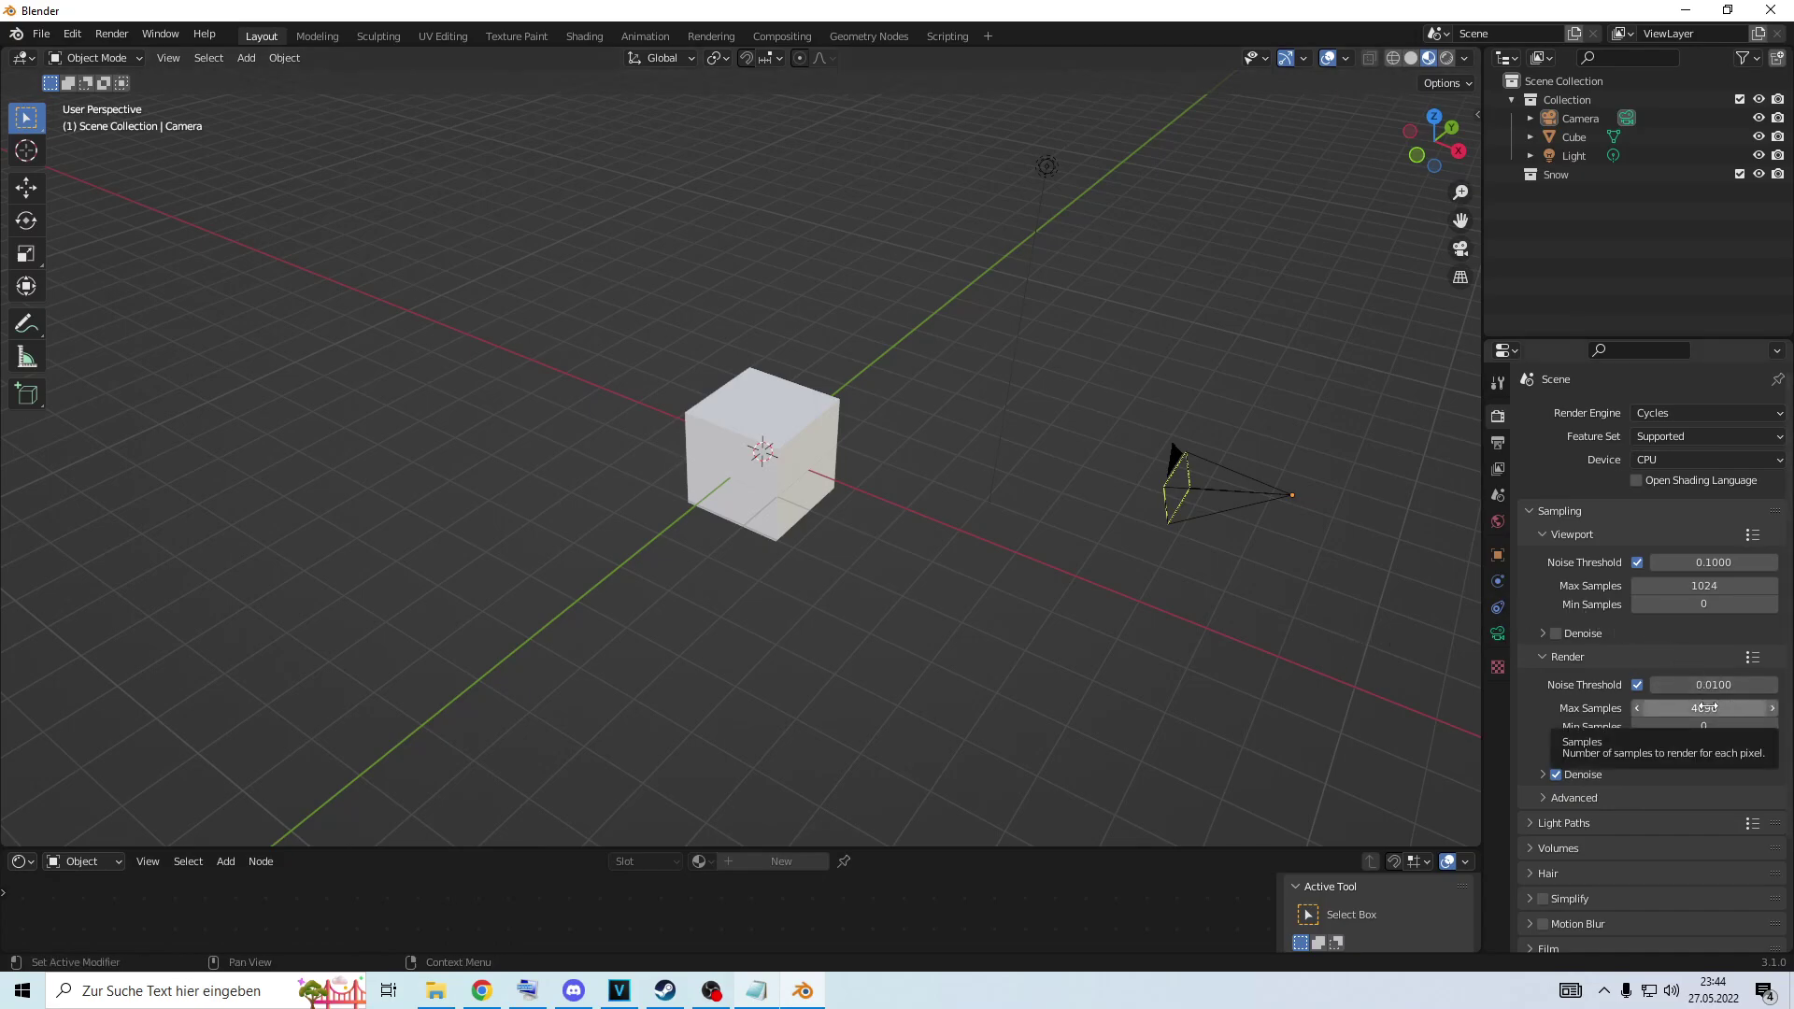
middle_click_drag(1151, 579, 1187, 561)
left_click(1720, 743)
left_click(1299, 685)
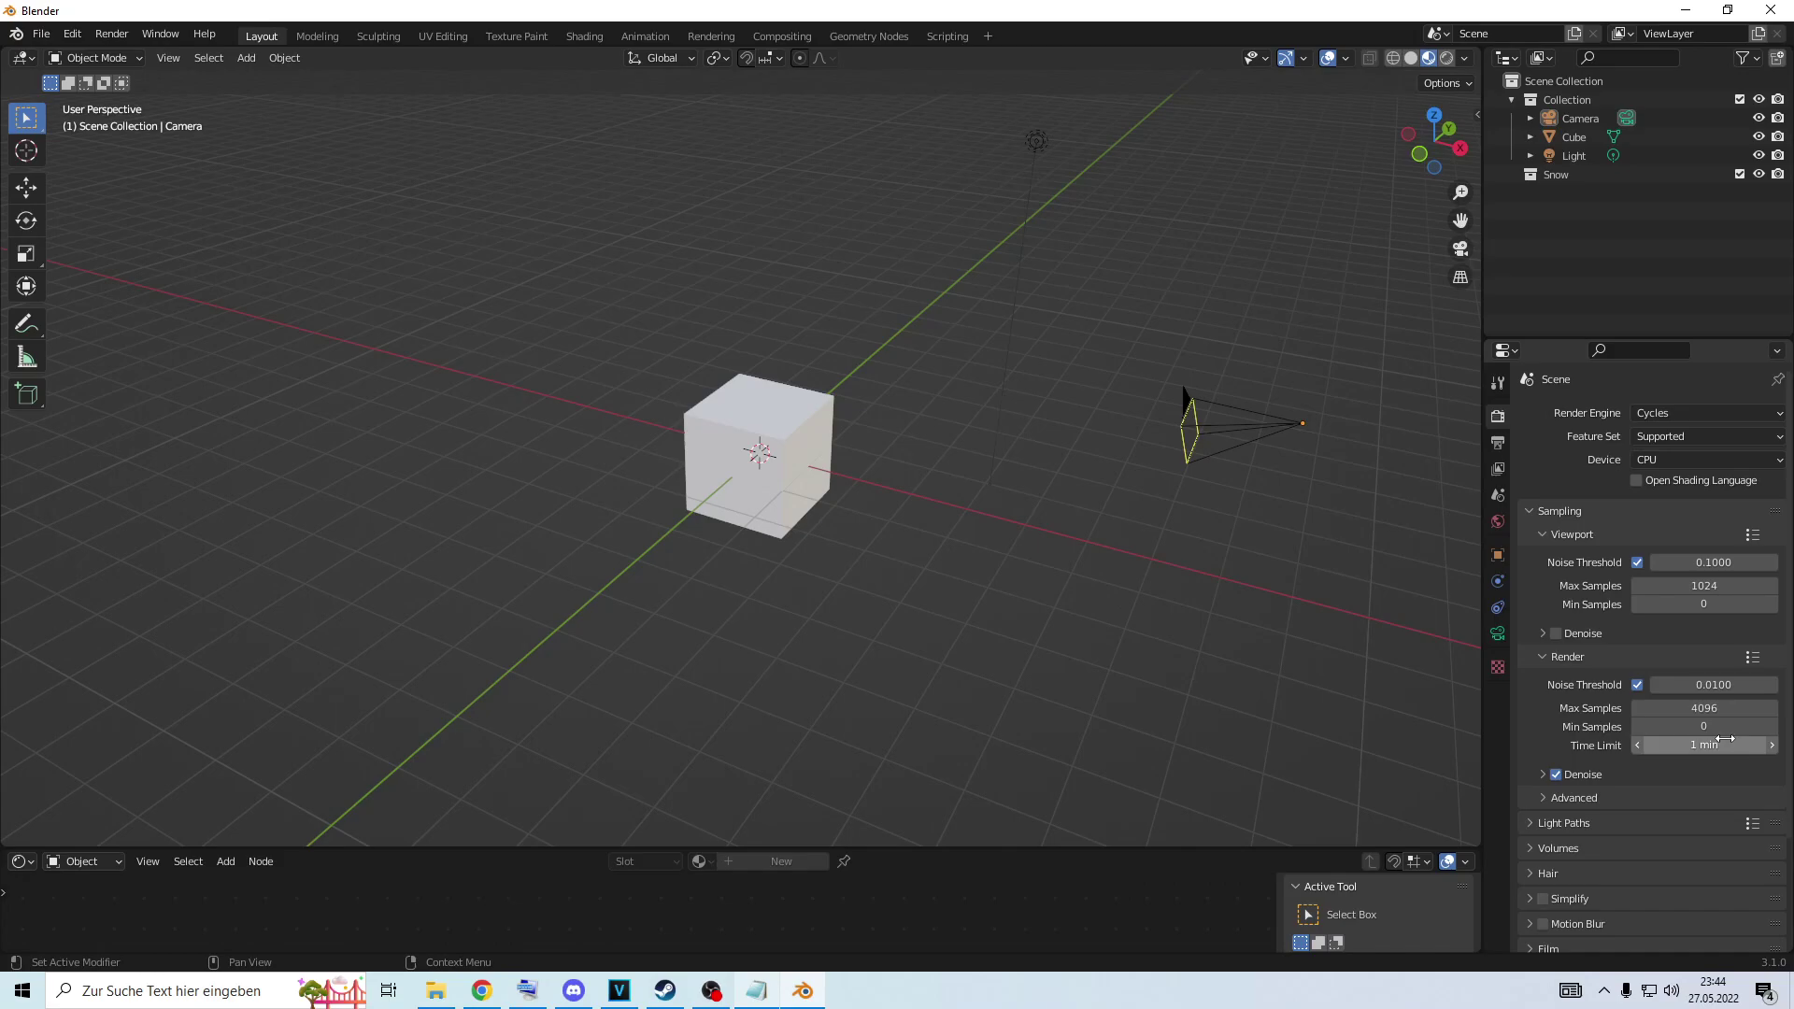
middle_click_drag(1355, 659, 1150, 613)
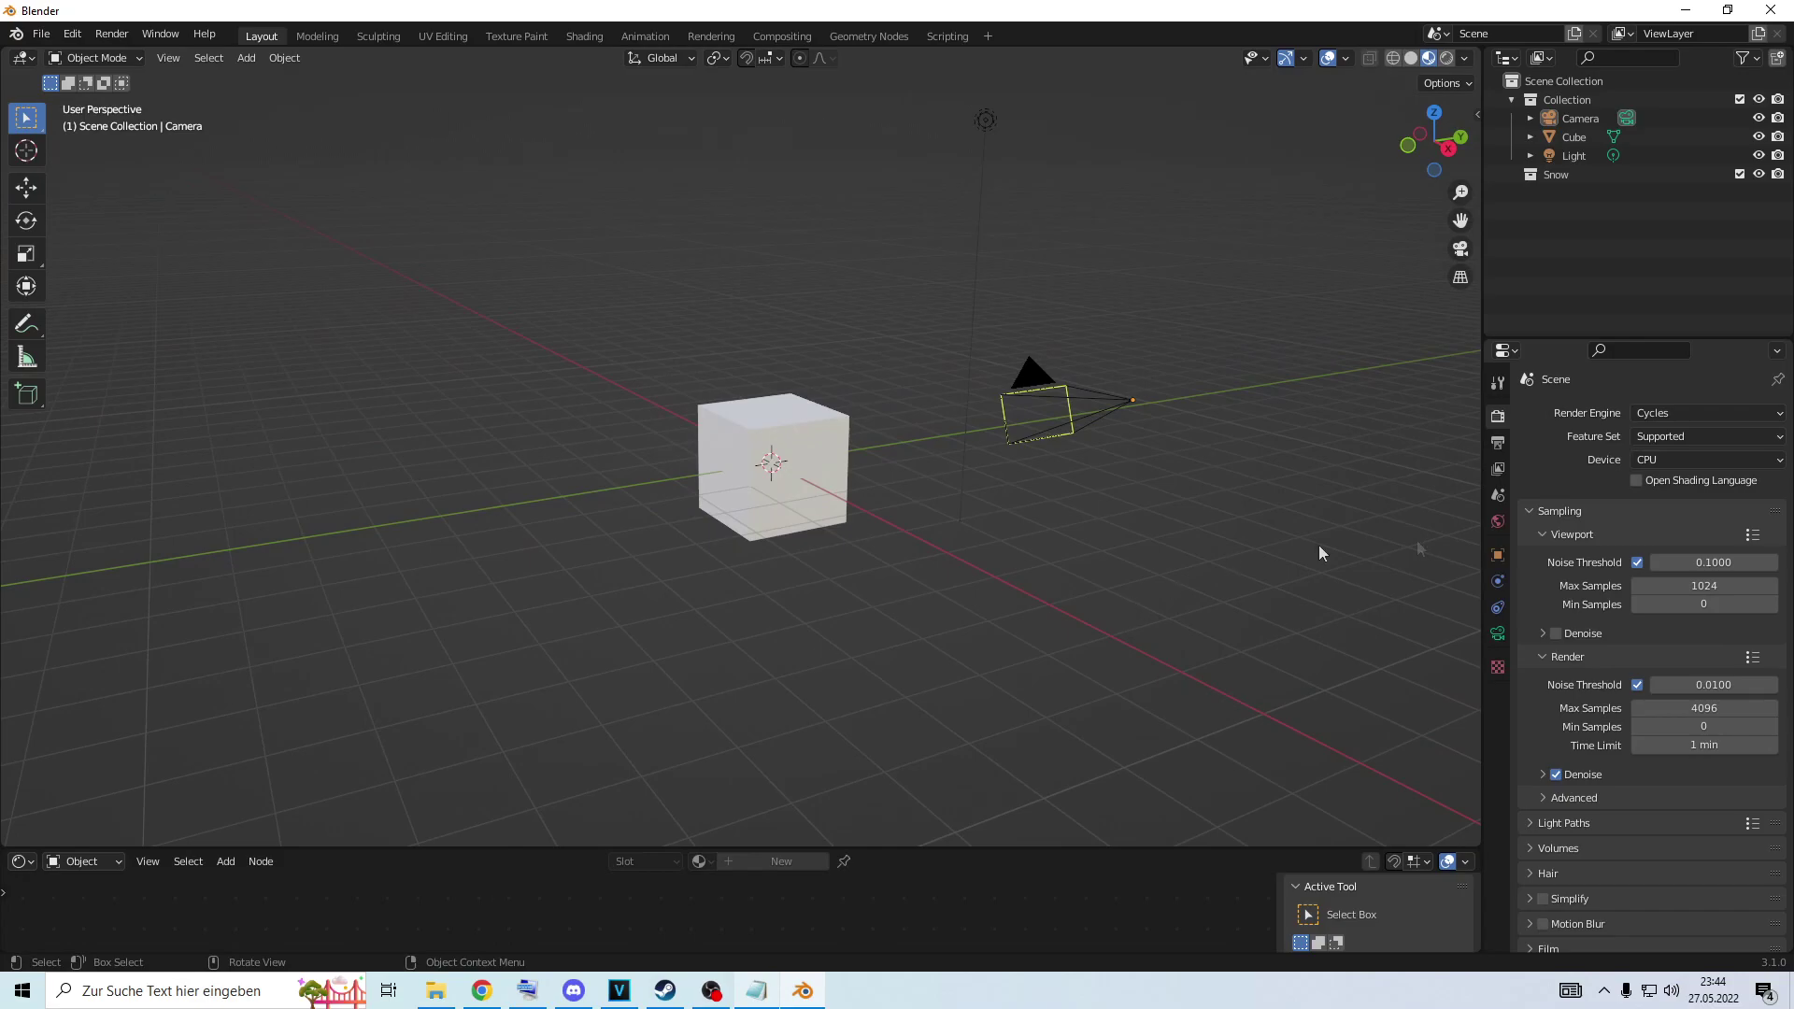
Try a render time limit of 0 seconds, and set it to 1 second instead.
left_click_drag(1714, 745, 1679, 745)
left_click(1714, 745)
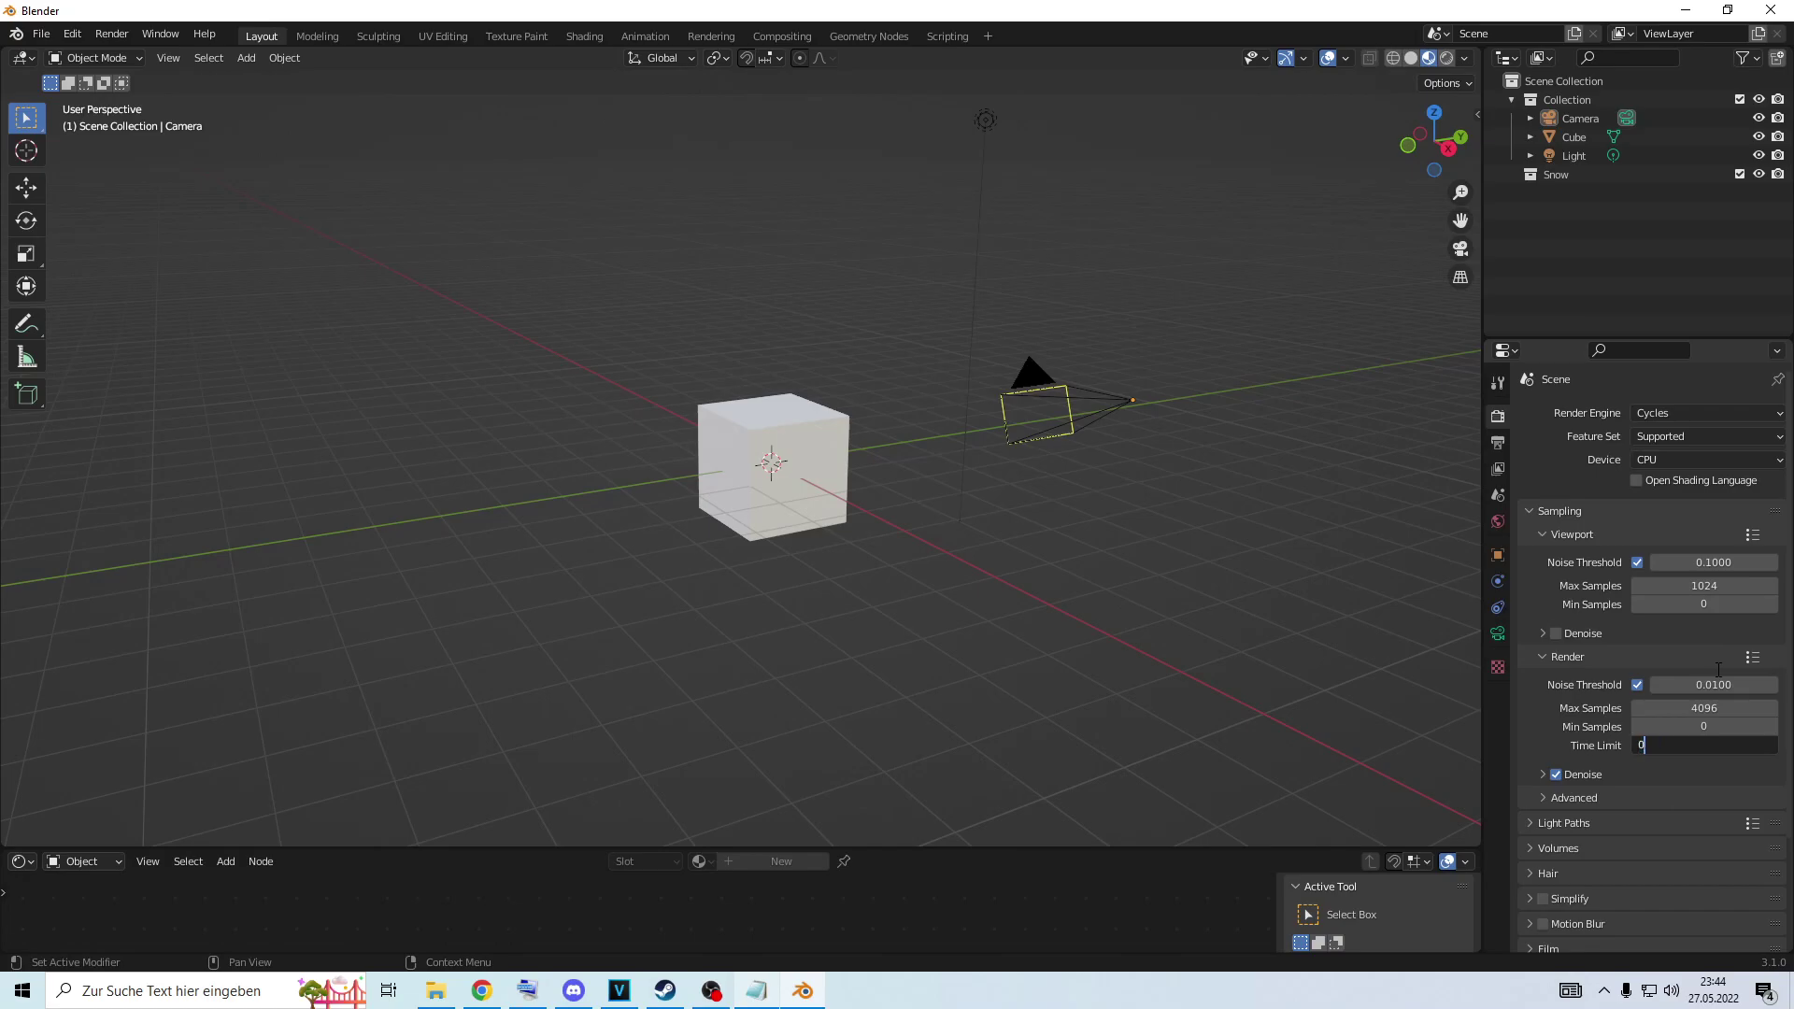
type("0")
key("Return")
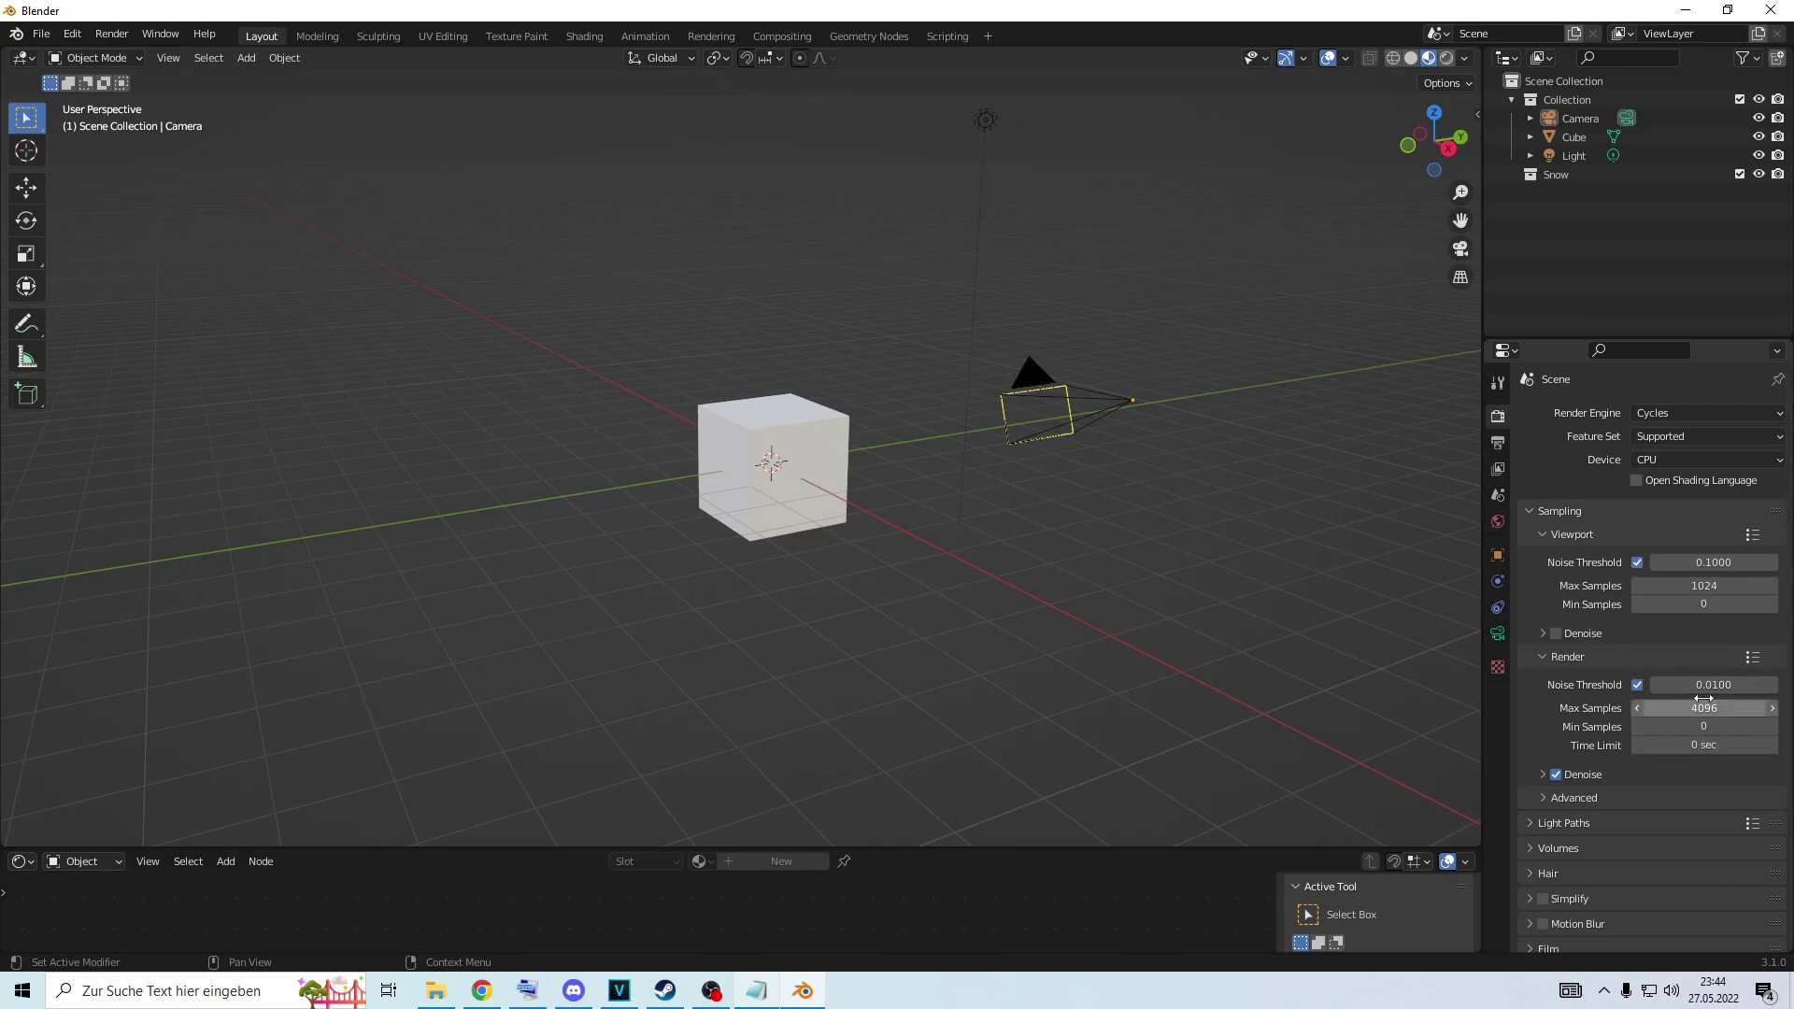
left_click(1716, 745)
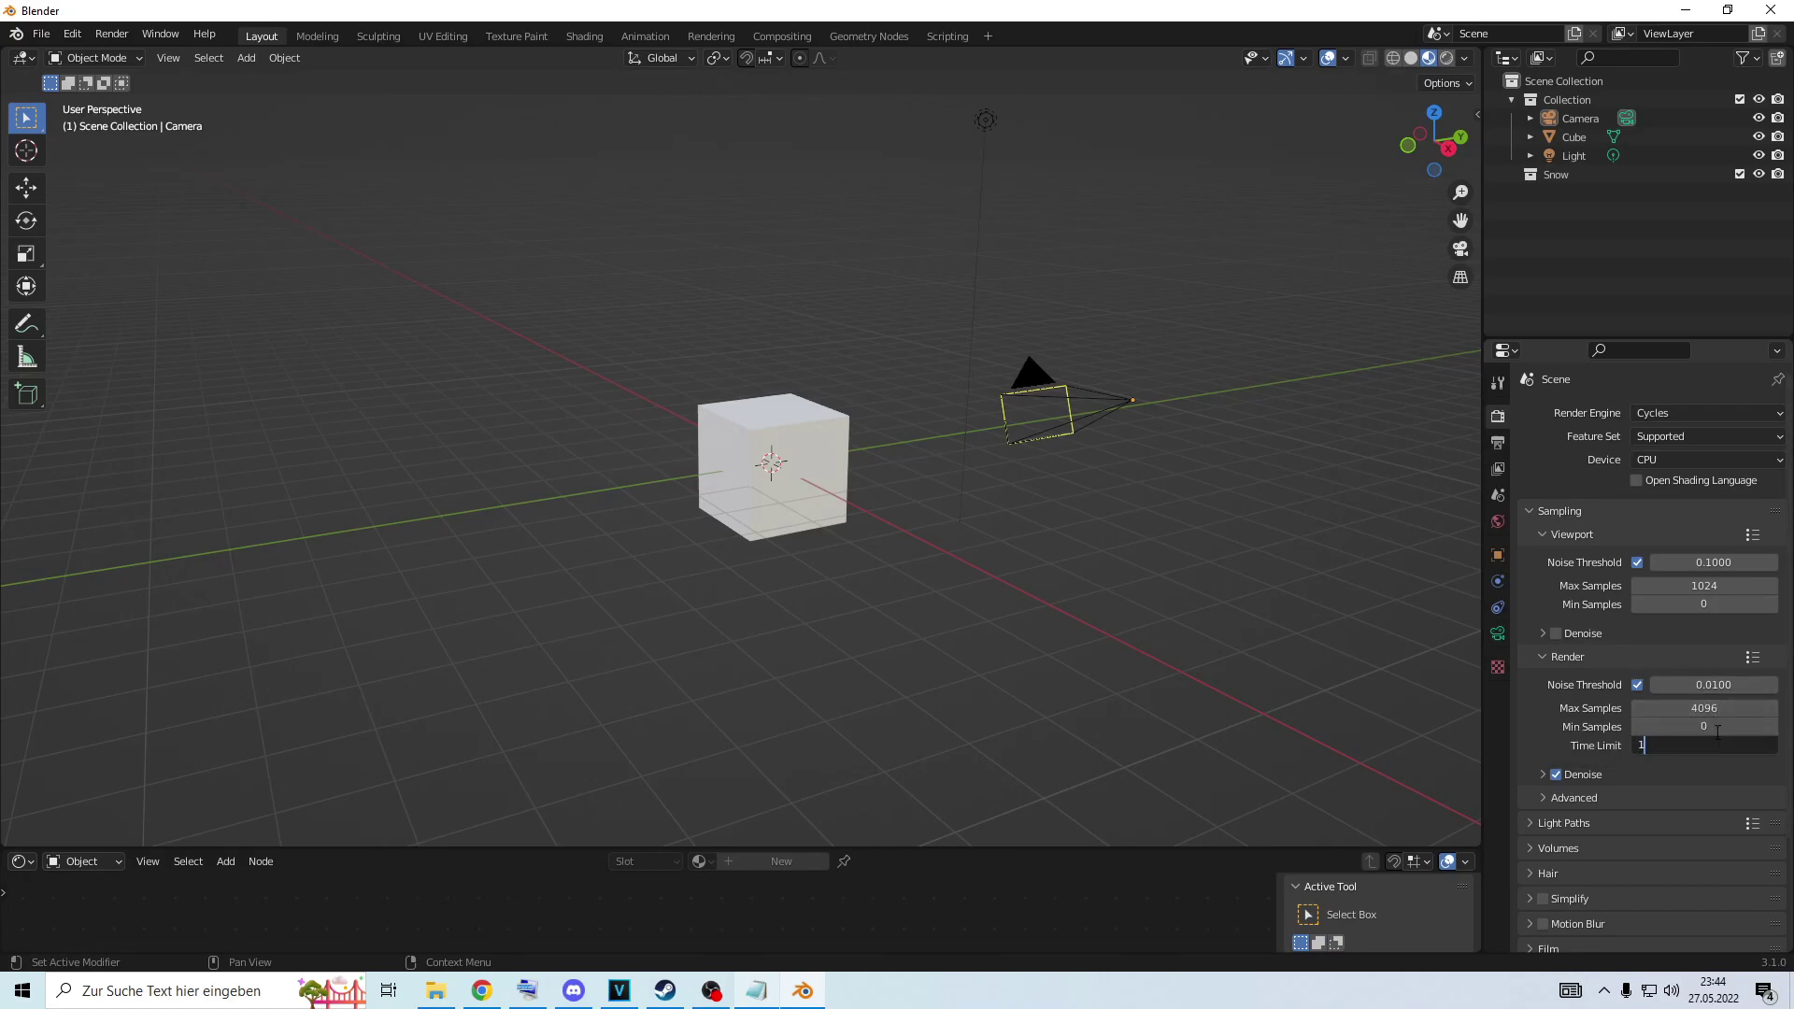
key("Return")
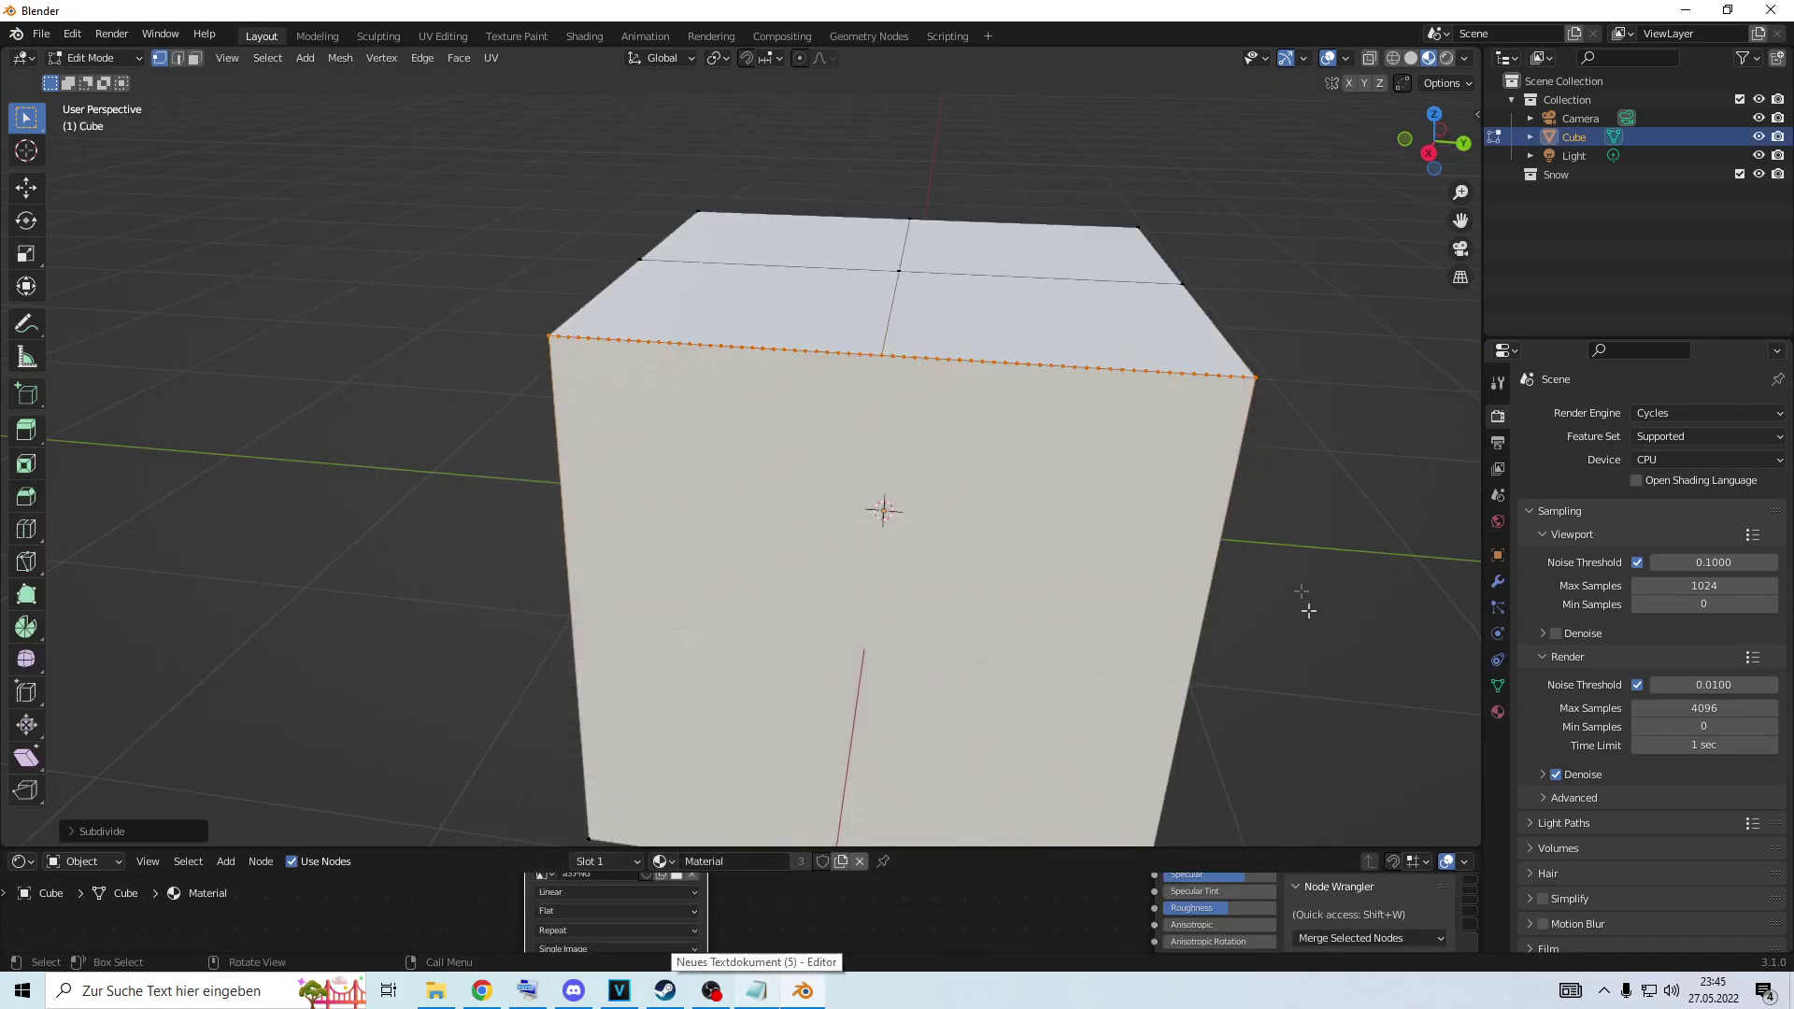
Merge the selected vertices along the cube's upper front edge by distance and show the operation's settings.
scroll(1304, 603, "down", 3)
scroll(1278, 566, "up", 3)
middle_click_drag(1278, 561, 1272, 559)
key("m")
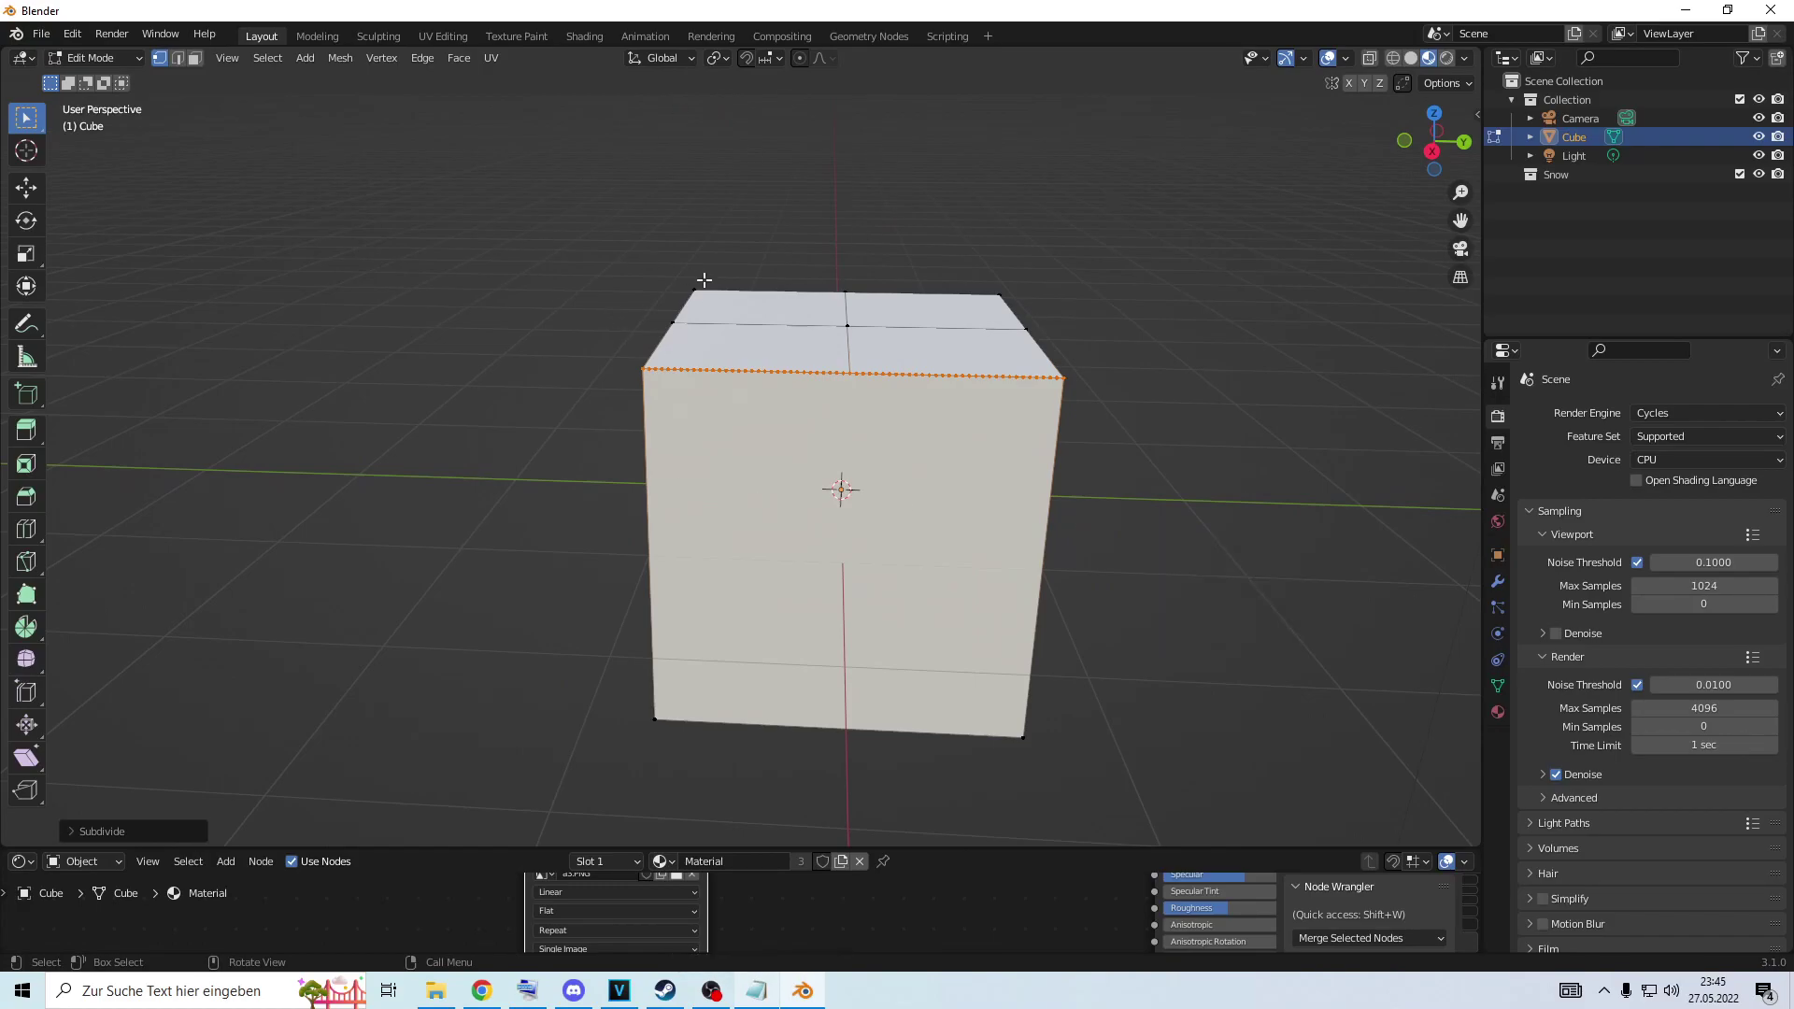
key("m")
left_click(700, 351)
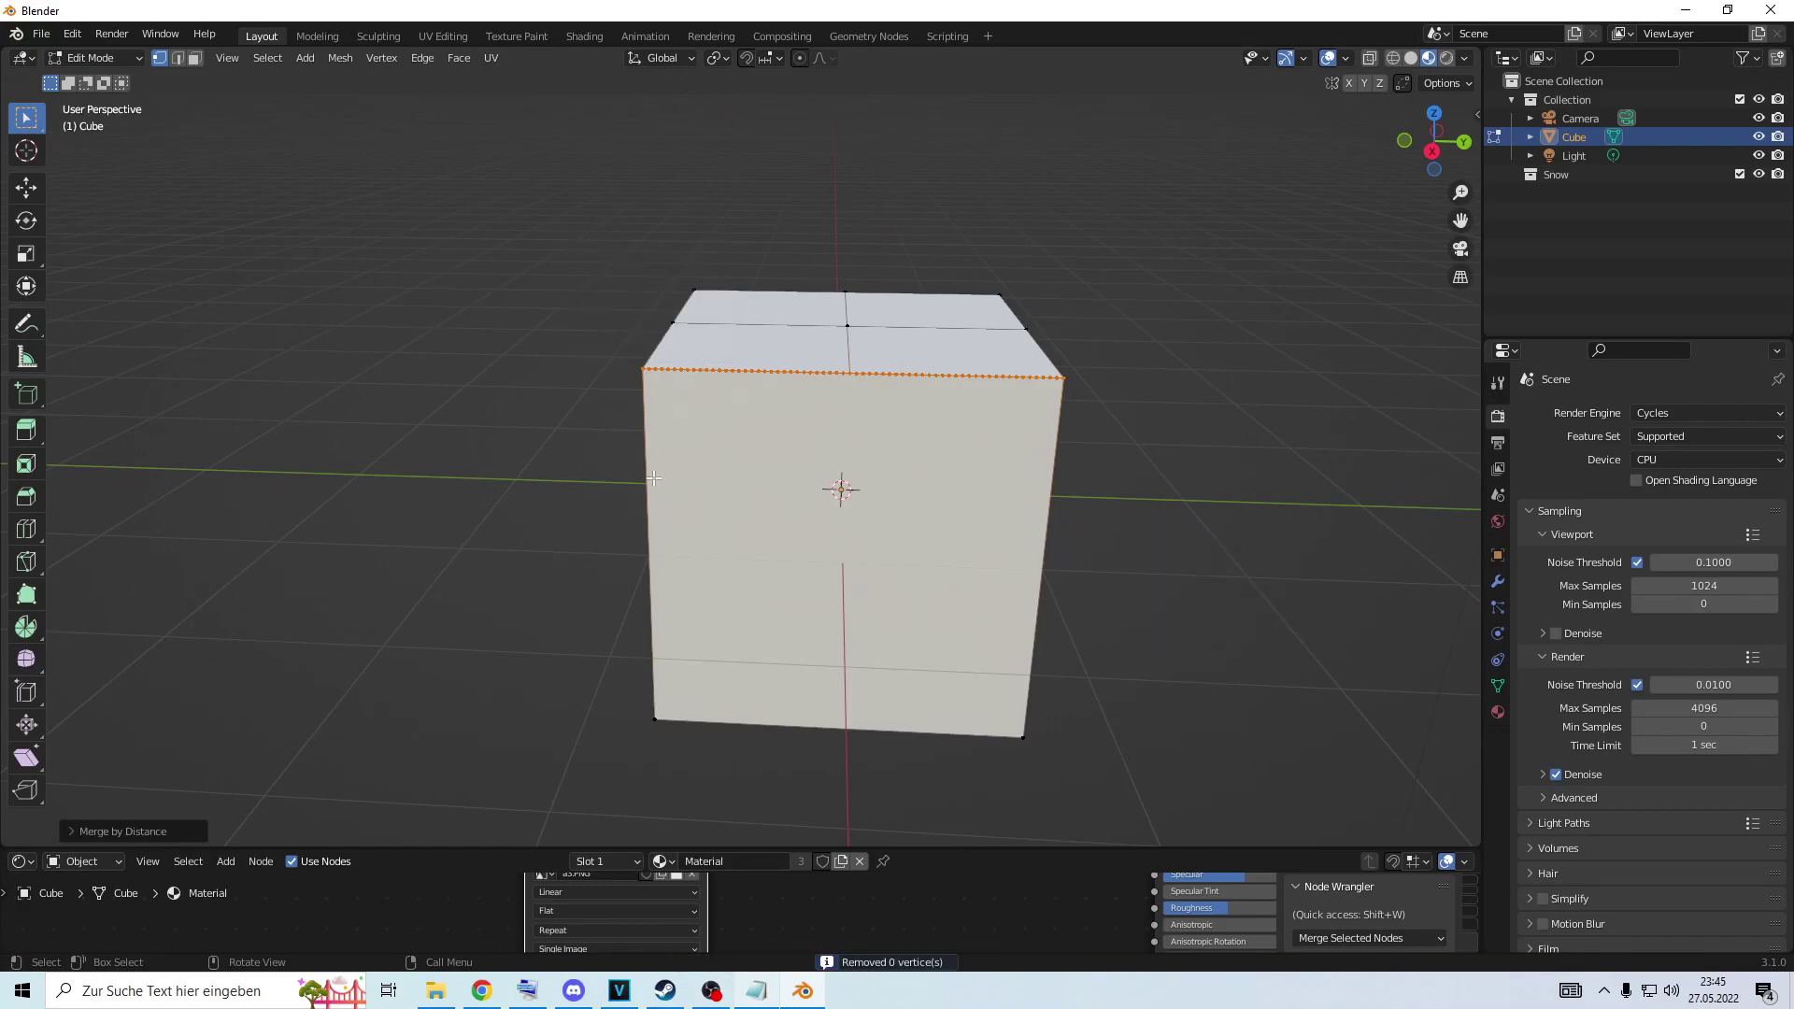
left_click(165, 832)
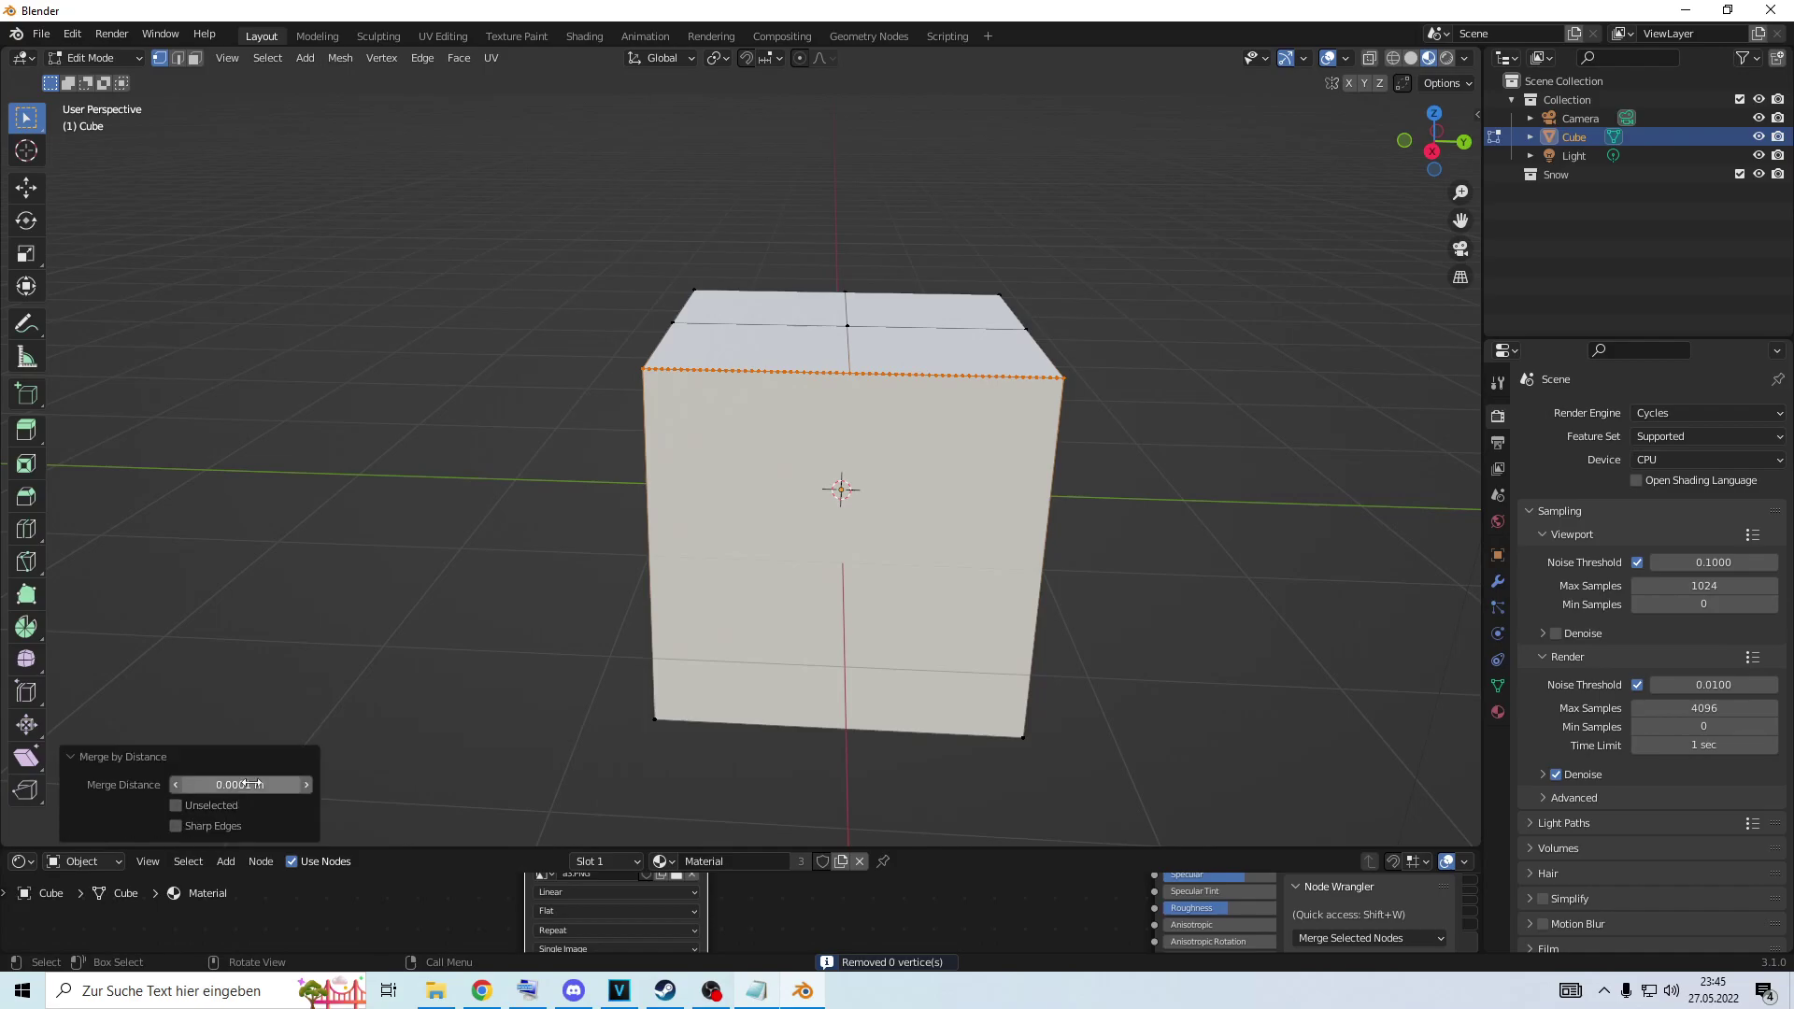
Adjust the merge distance up and down to thin out the edge vertices, ending at 0.0801 m.
scroll(920, 391, "up", 3)
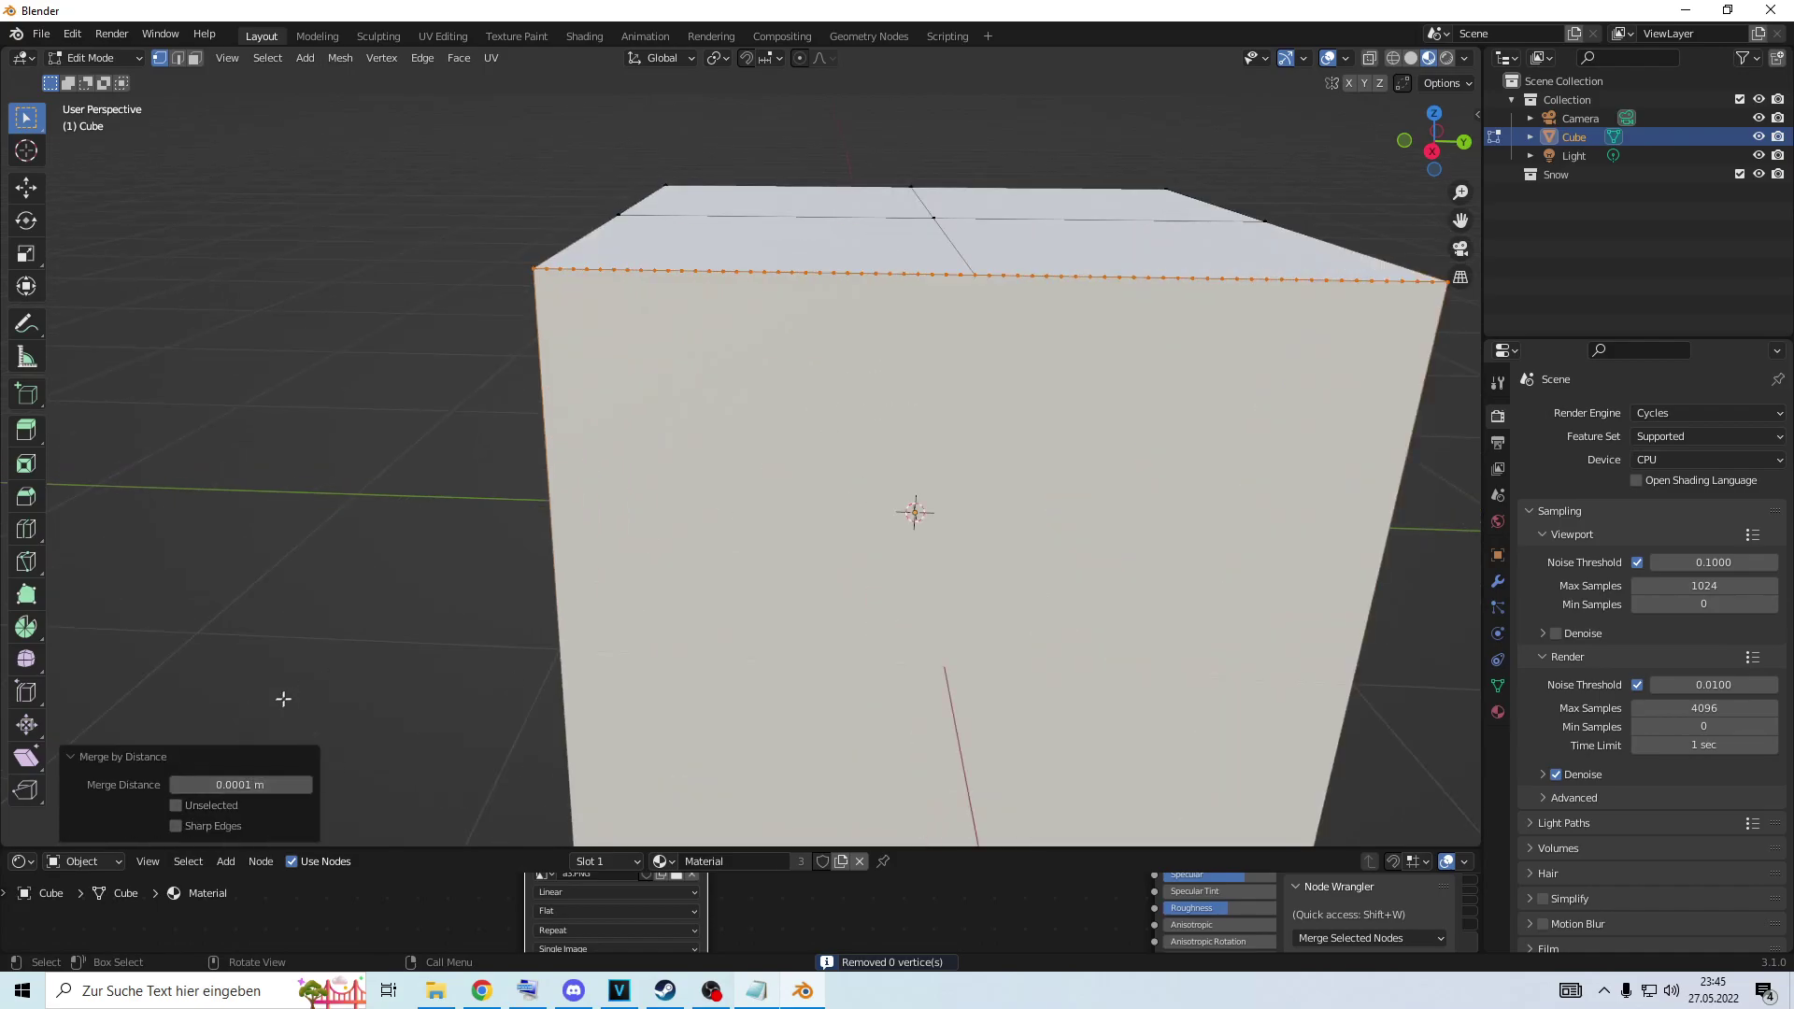
scroll(753, 509, "down", 2)
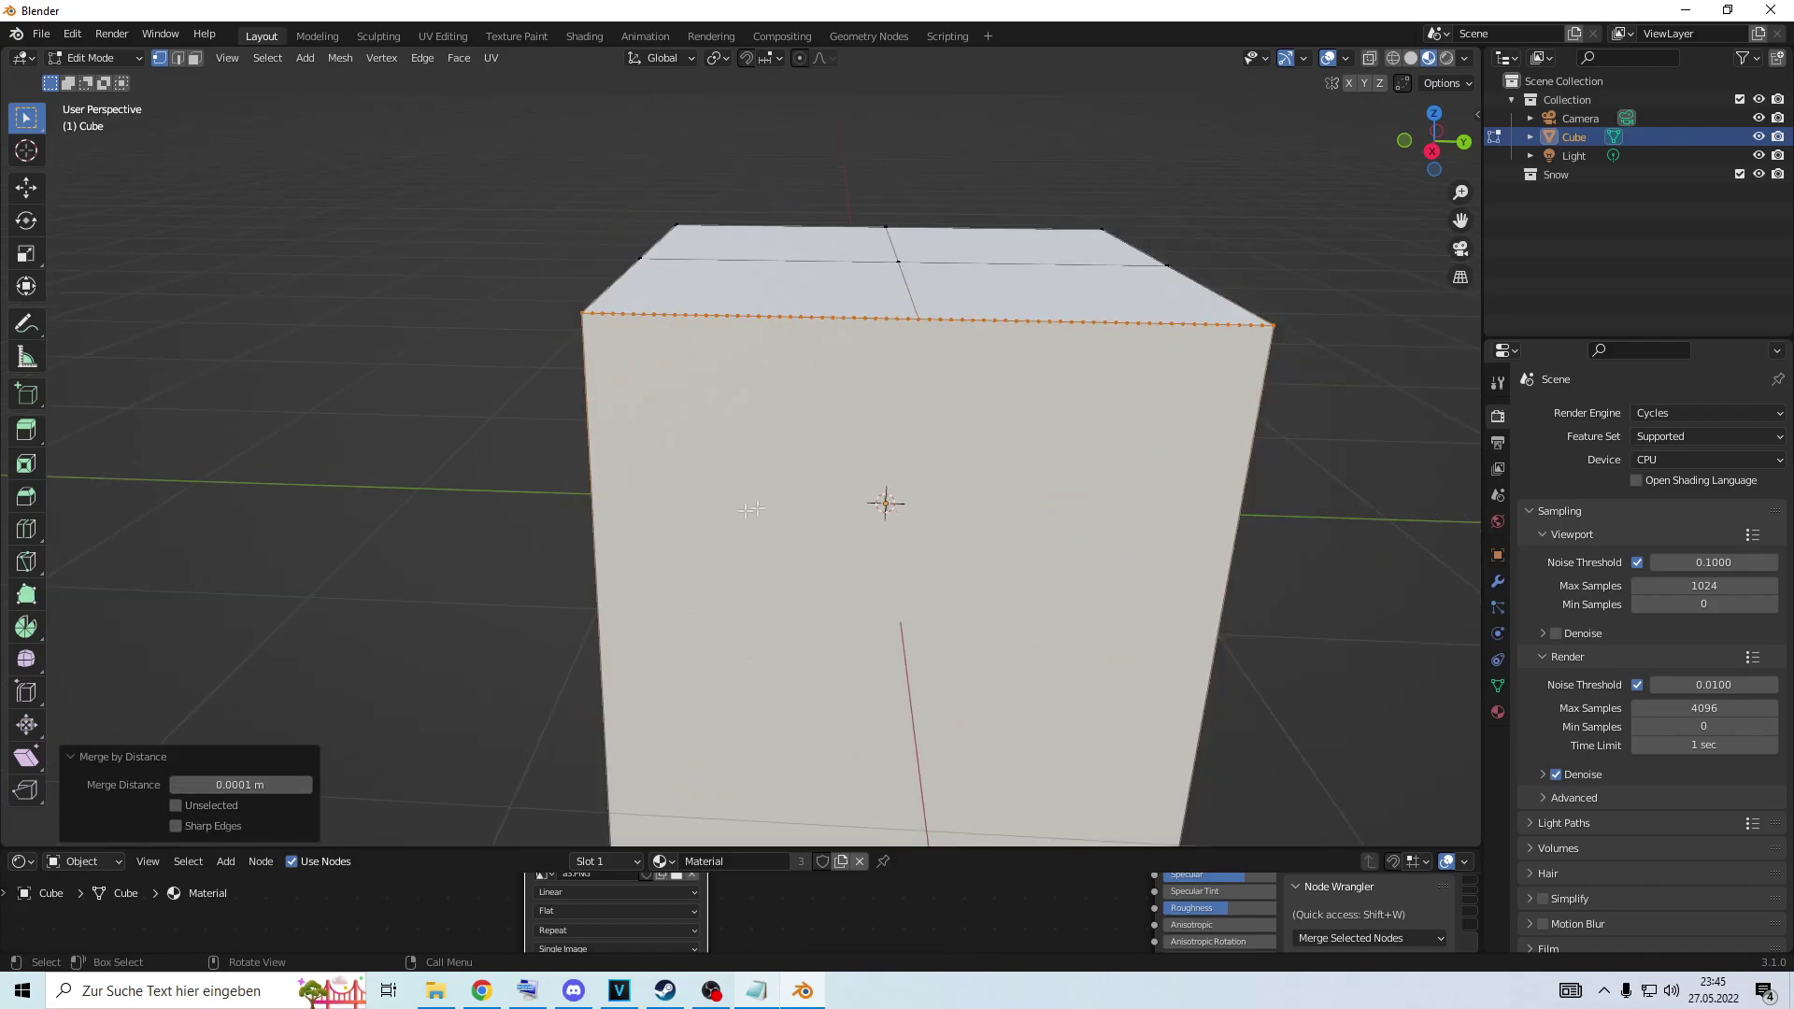
left_click_drag(278, 784, 346, 784)
left_click(308, 785)
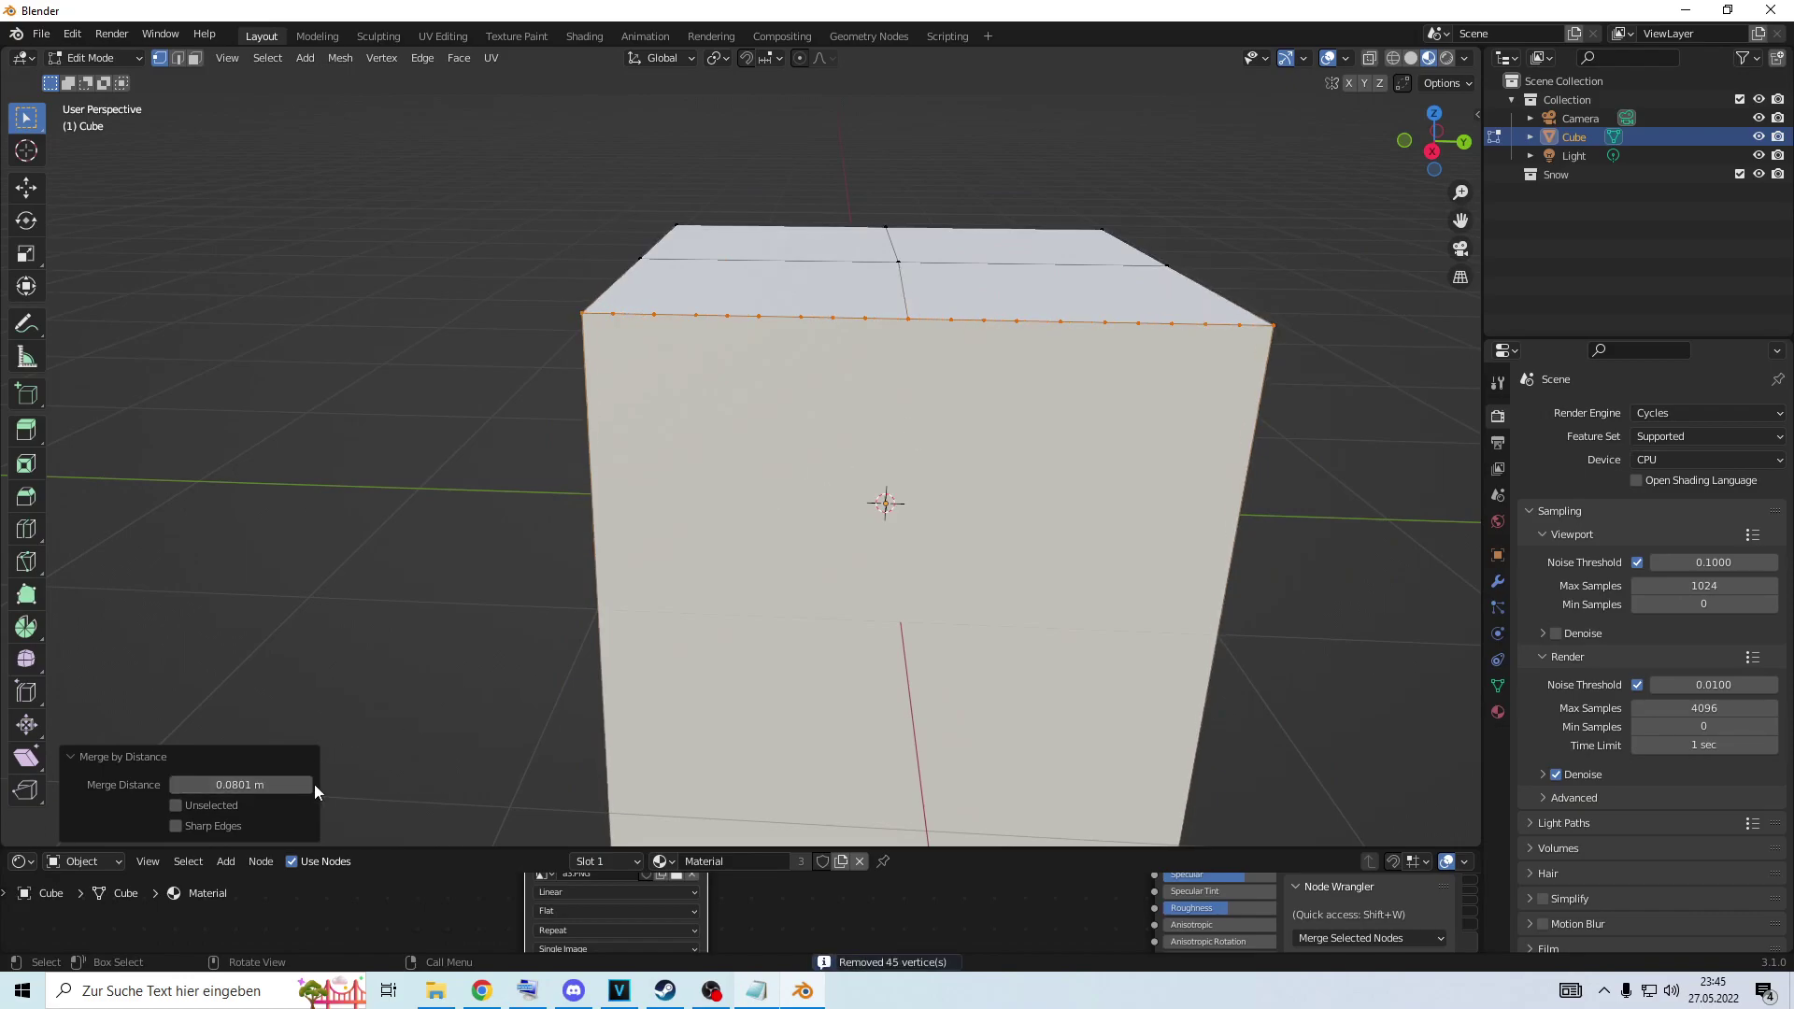
left_click(308, 785)
left_click(309, 784)
left_click(309, 785)
left_click(309, 784)
left_click(309, 784)
left_click(178, 784)
left_click(177, 784)
left_click(178, 785)
left_click(177, 784)
left_click(178, 785)
left_click(178, 784)
scroll(805, 477, "down", 5)
mouse_move(806, 478)
middle_mouse_down()
mouse_move(935, 491)
mouse_move(805, 514)
mouse_move(805, 477)
middle_mouse_up()
scroll(805, 514, "up", 4)
scroll(833, 308, "up", 1)
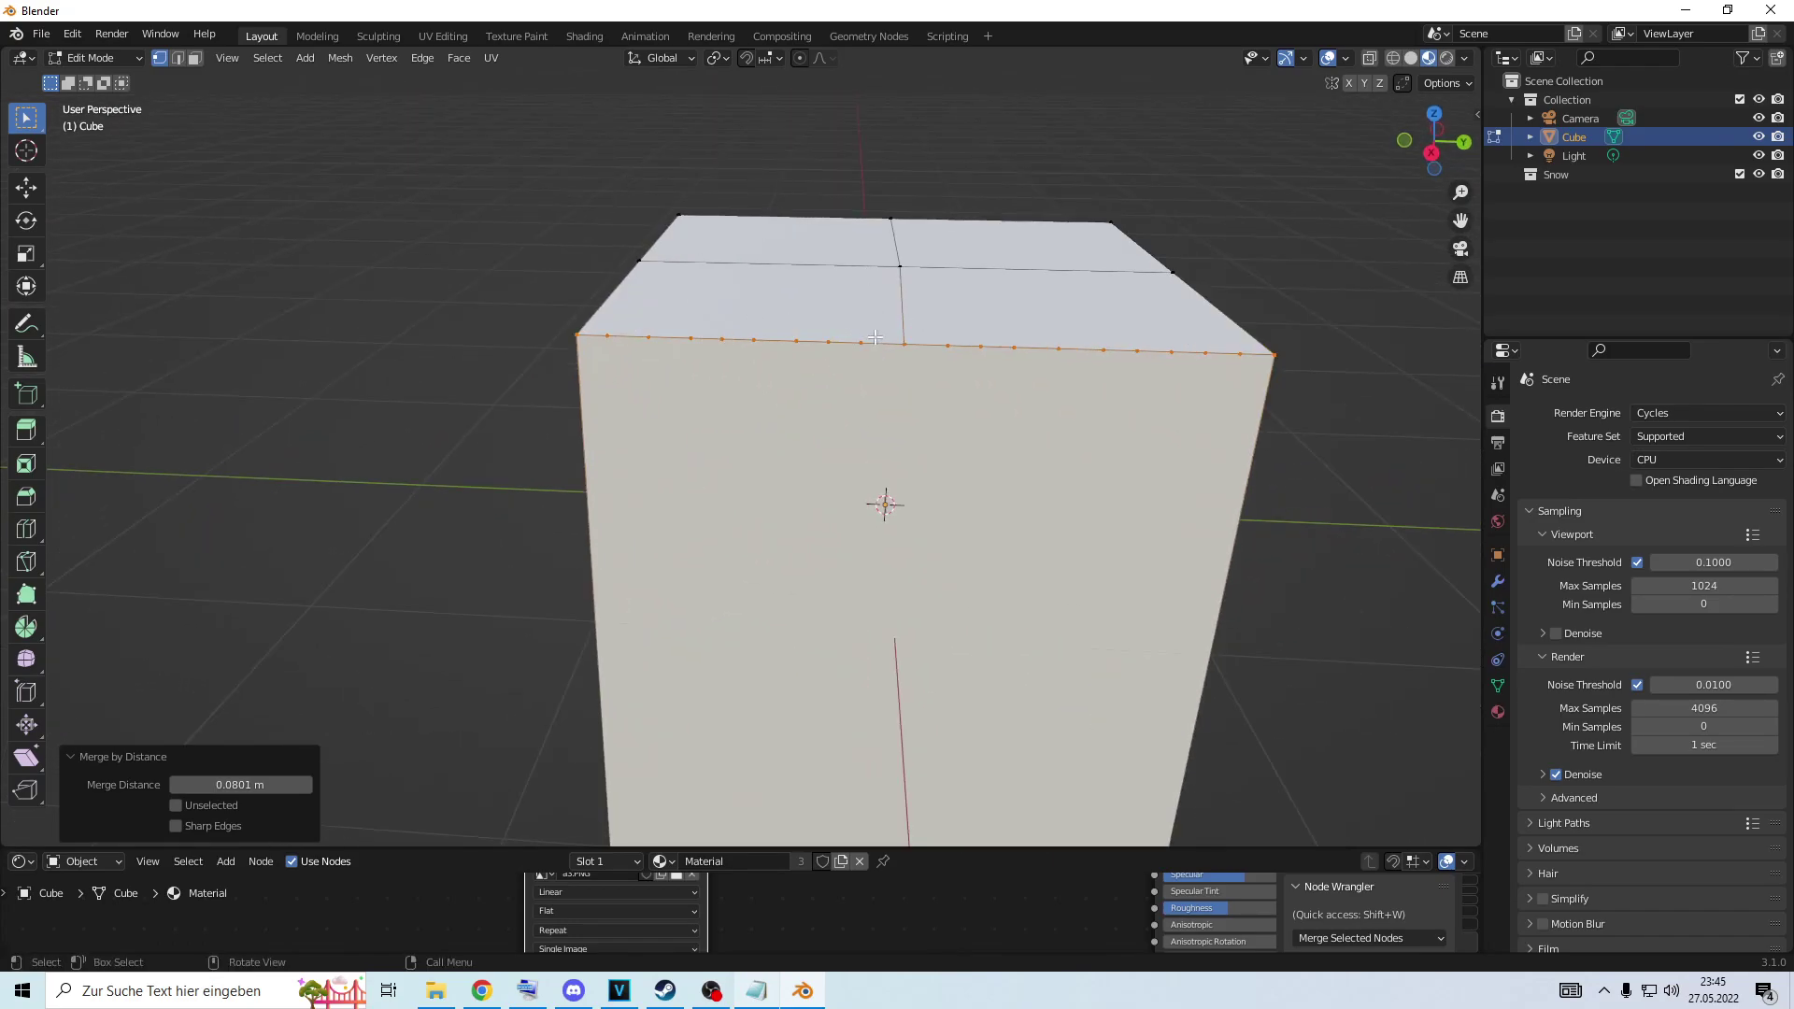
left_click_drag(895, 355, 956, 335)
right_click(956, 334)
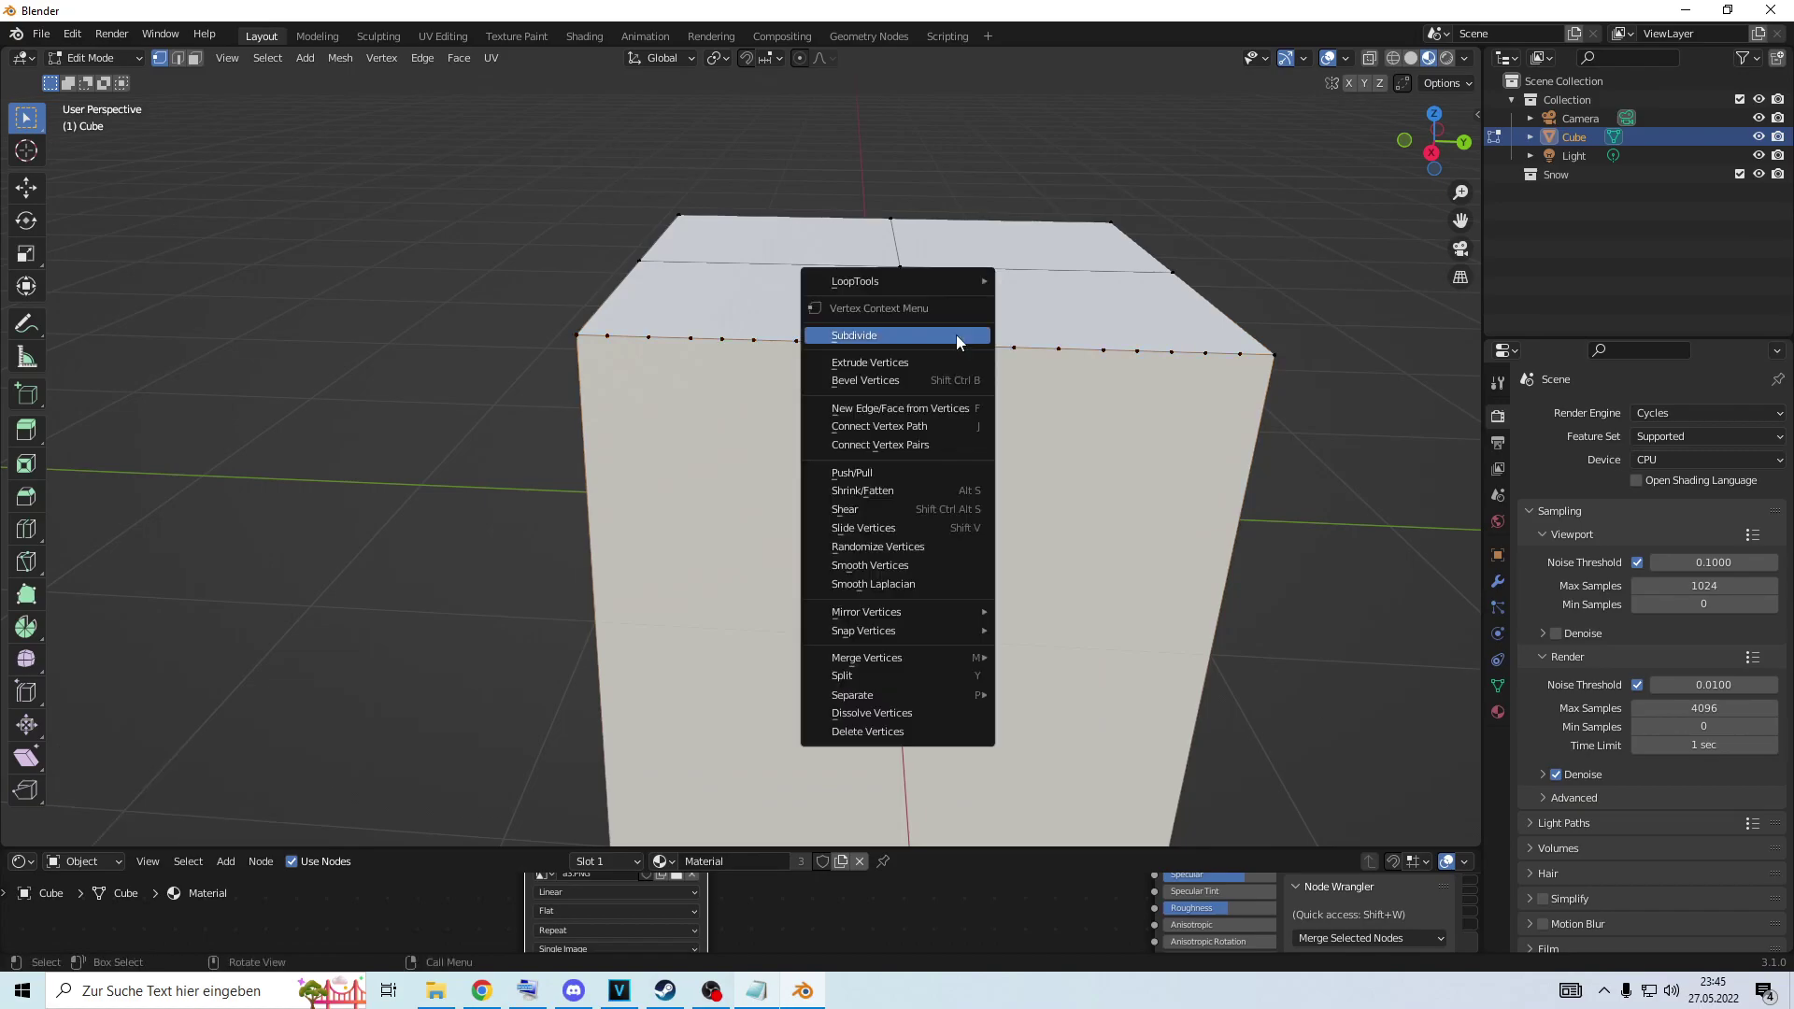
middle_click_drag(590, 287, 673, 292)
scroll(1206, 440, "down", 4)
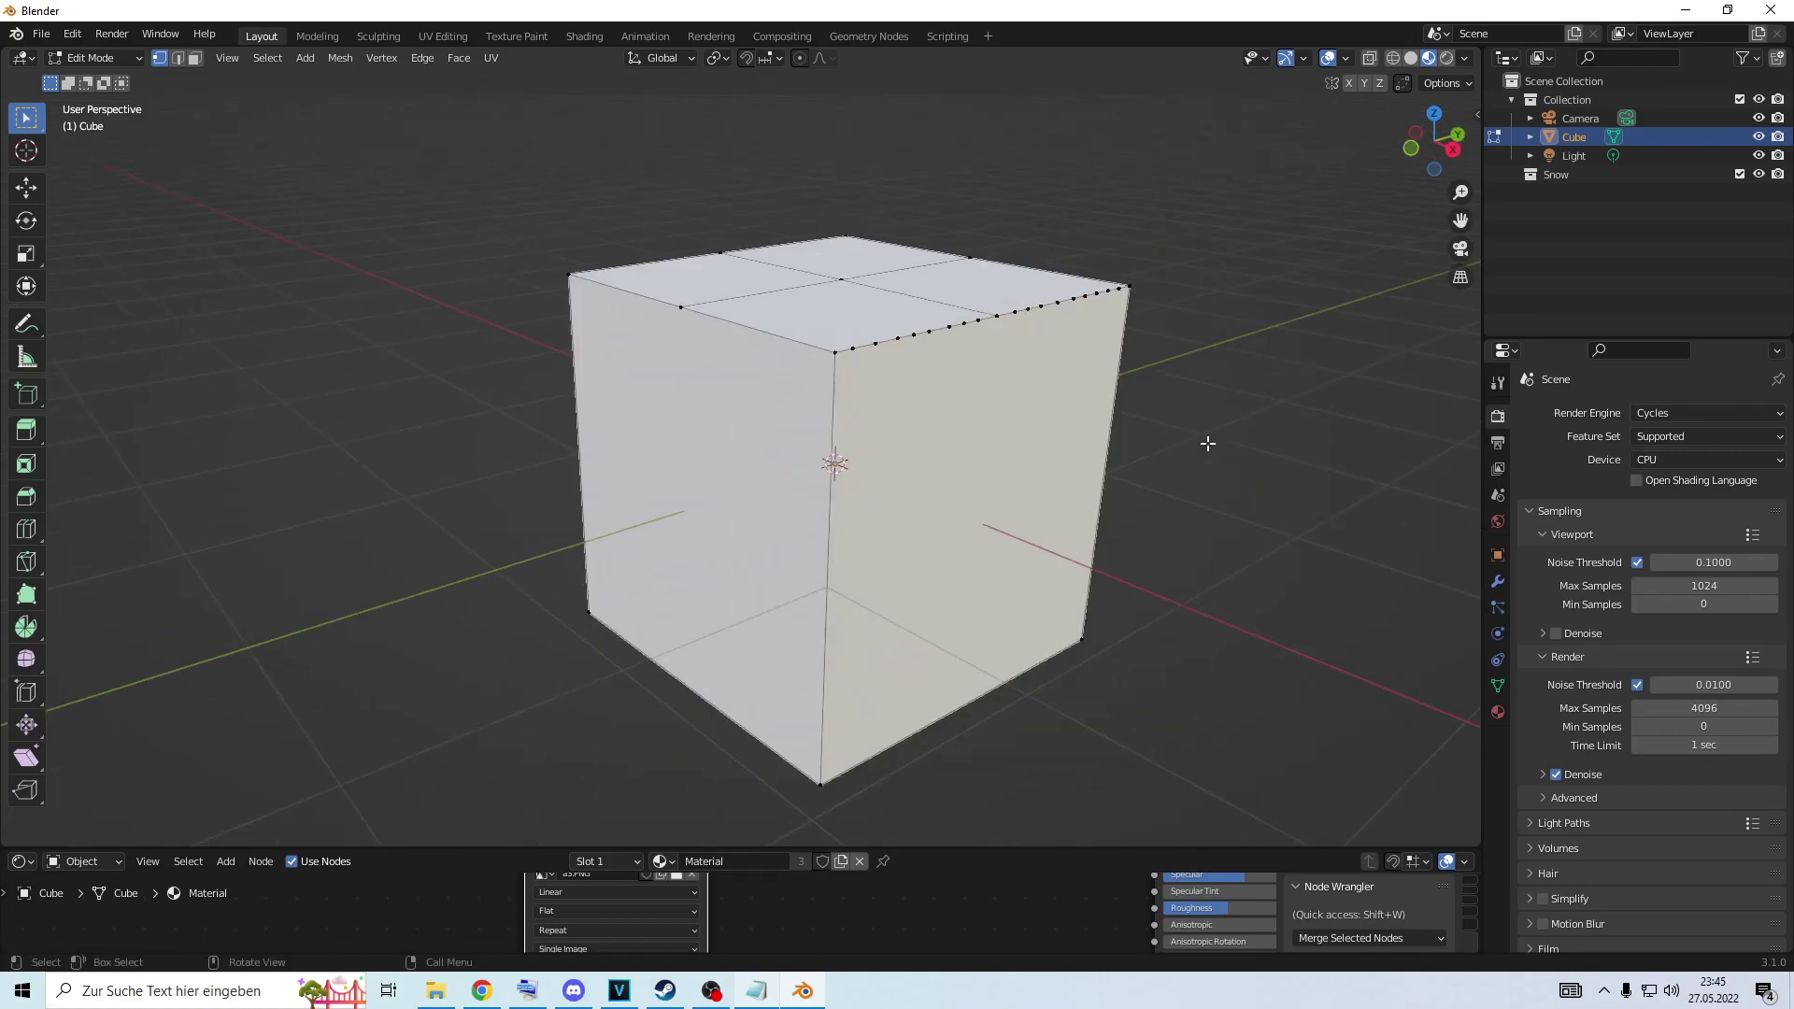
Finish editing the cube's mesh and return to Object Mode.
left_click(1158, 449)
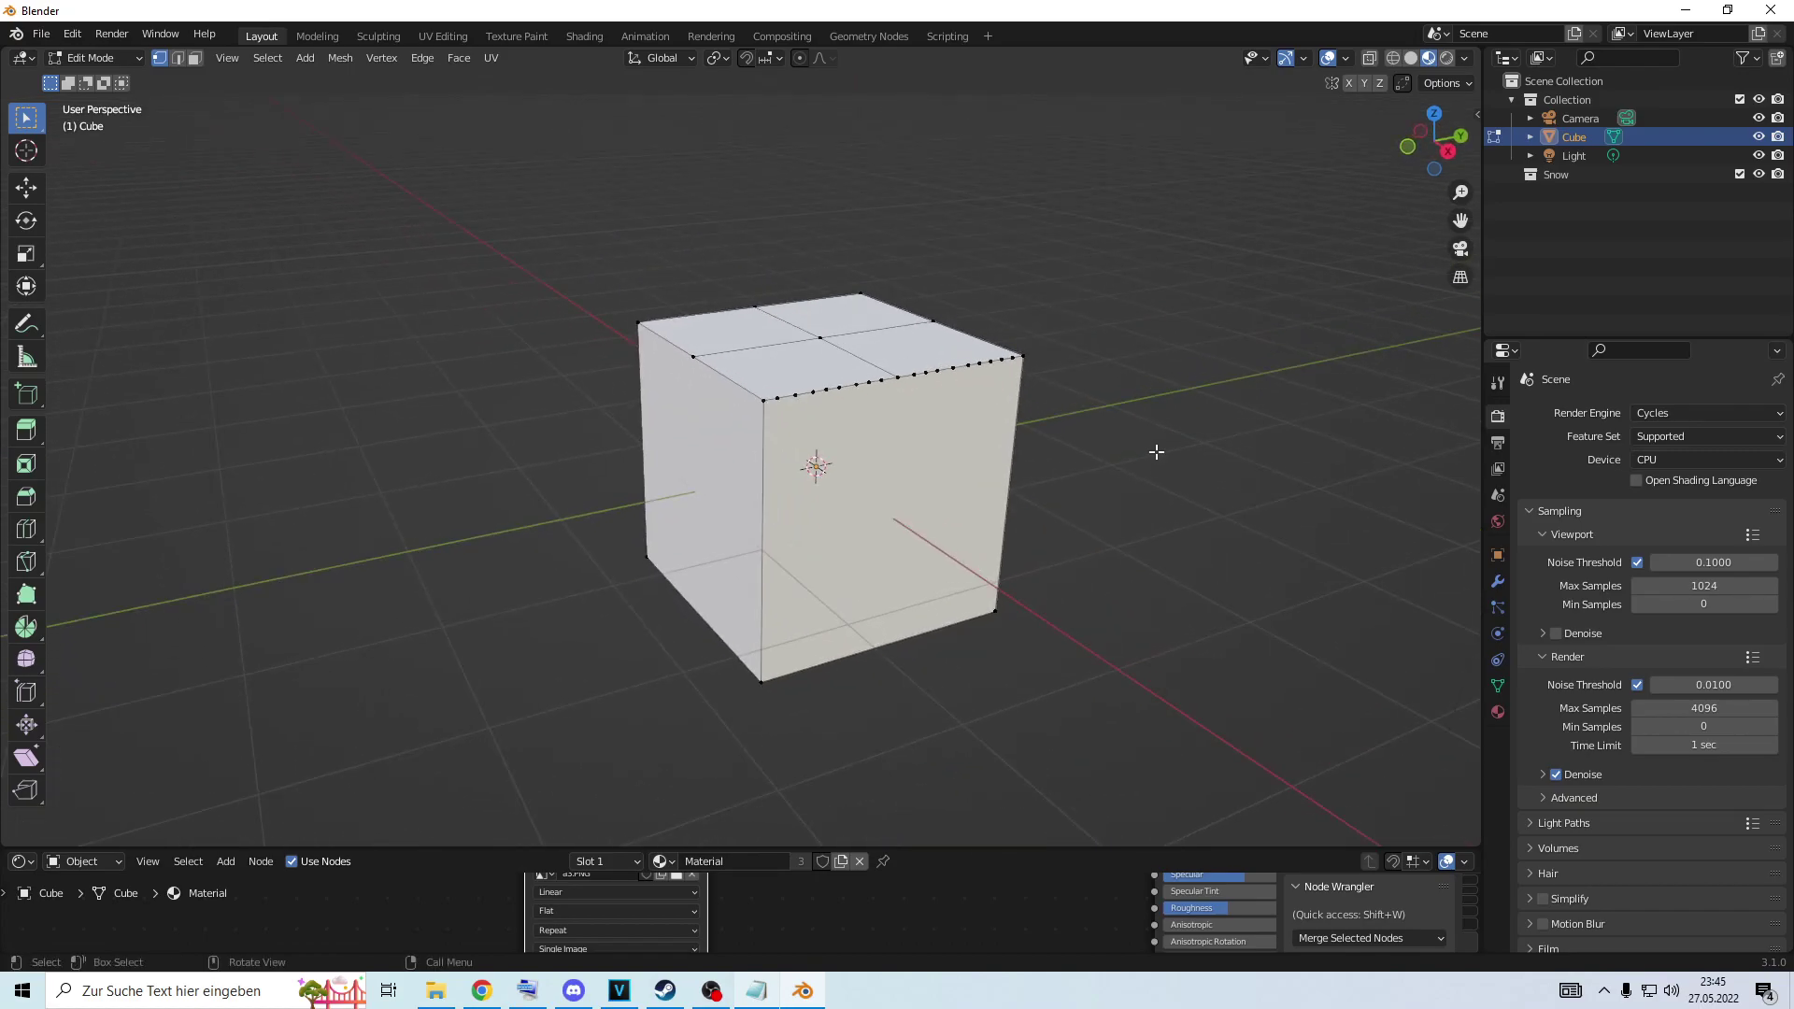
middle_click_drag(1148, 469, 1092, 473)
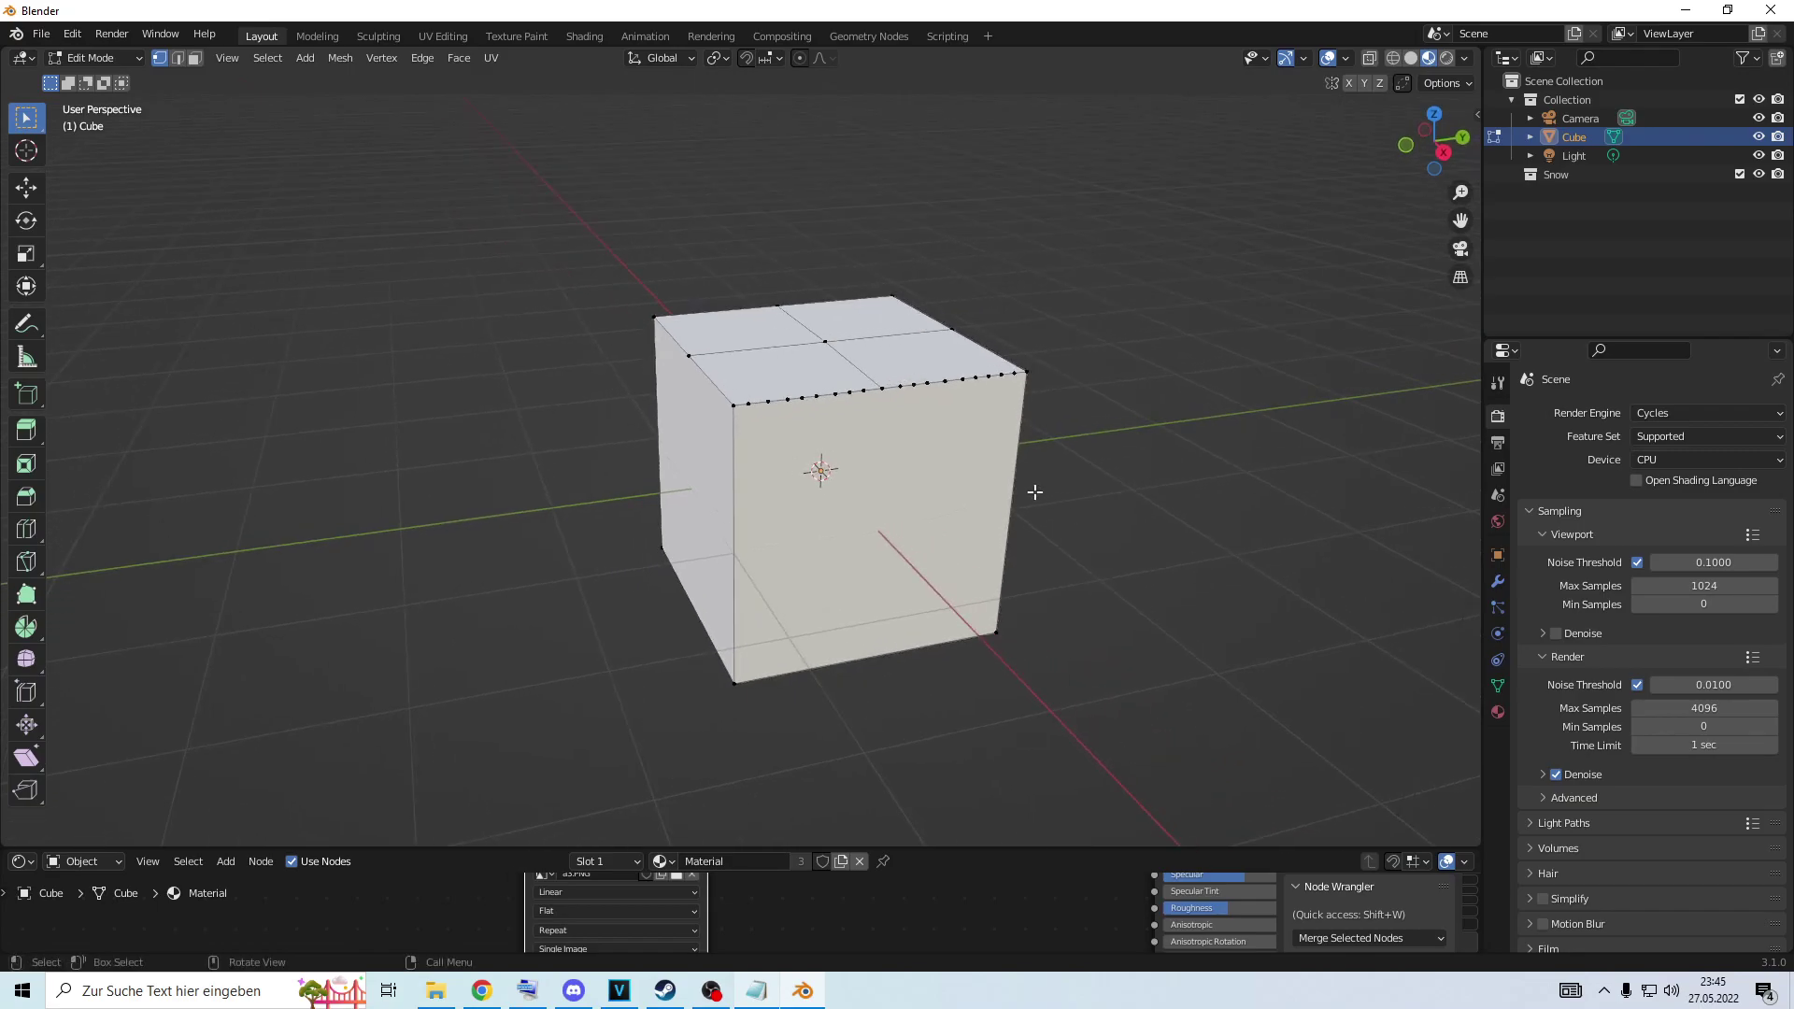
key("Tab")
middle_click_drag(1215, 396, 1214, 386)
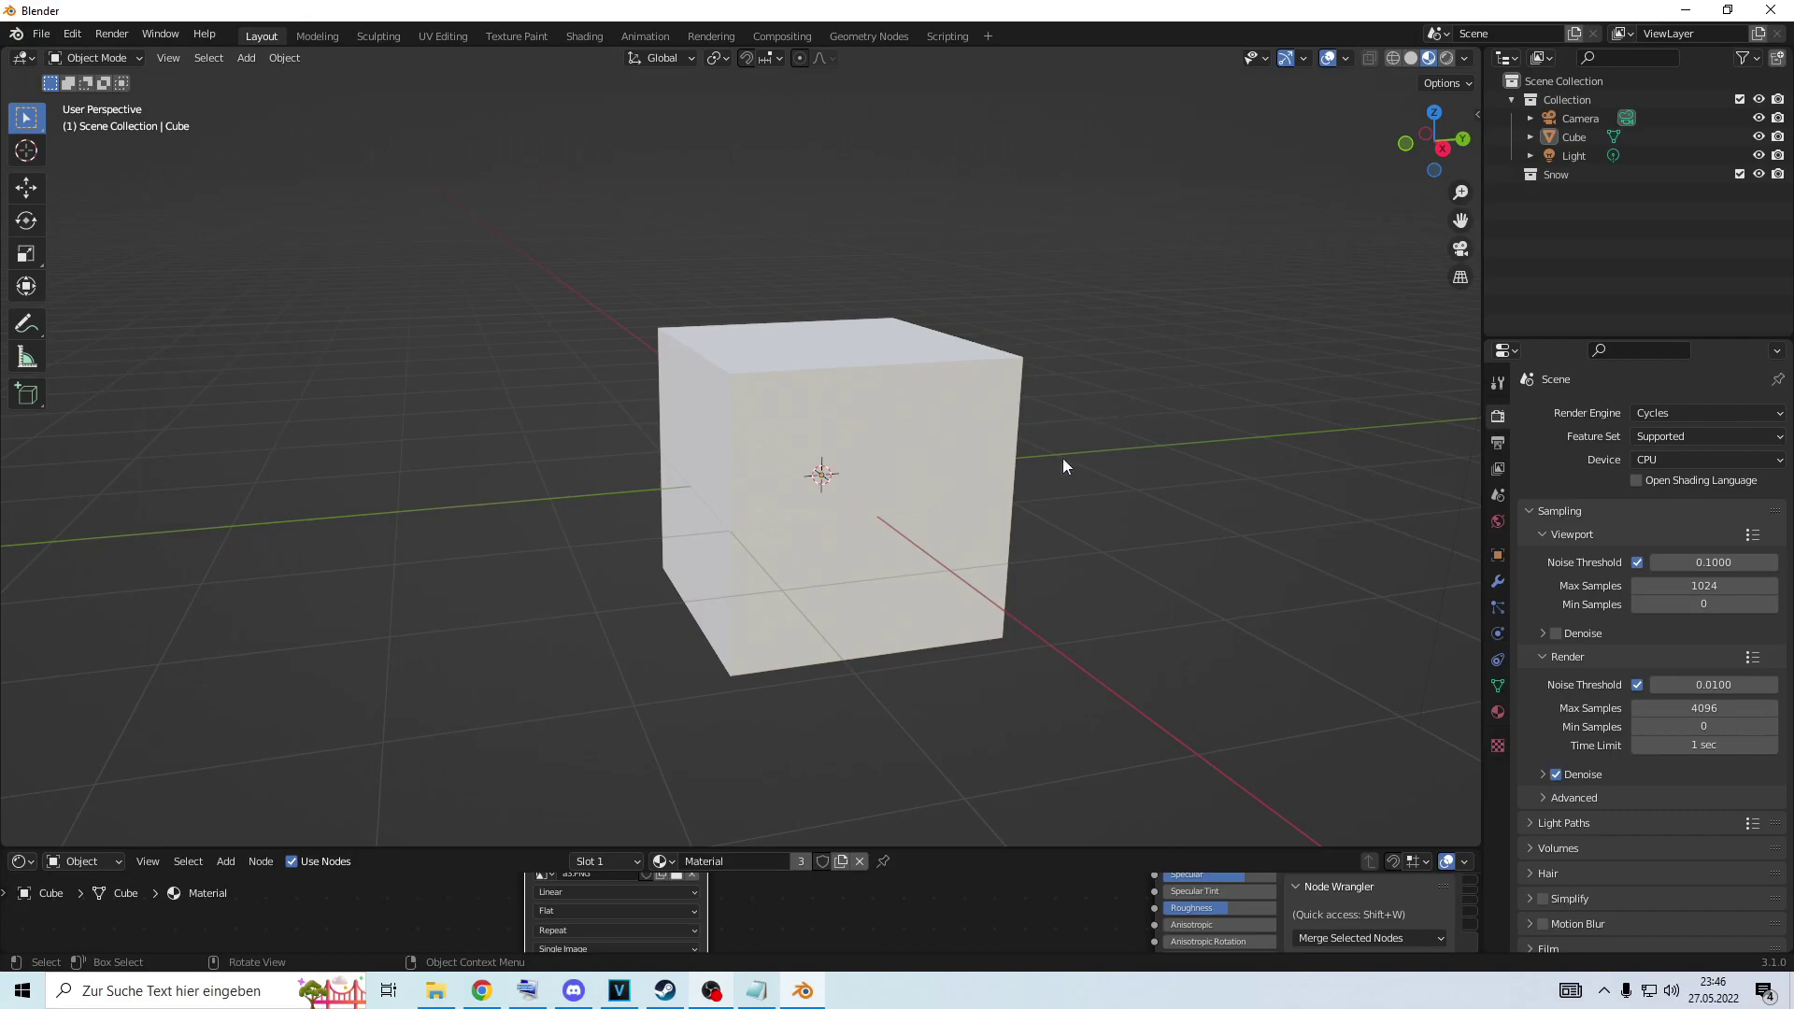
Try a Subdivision Surface modifier on the existing cube and check its mesh in Edit Mode.
left_click(987, 470)
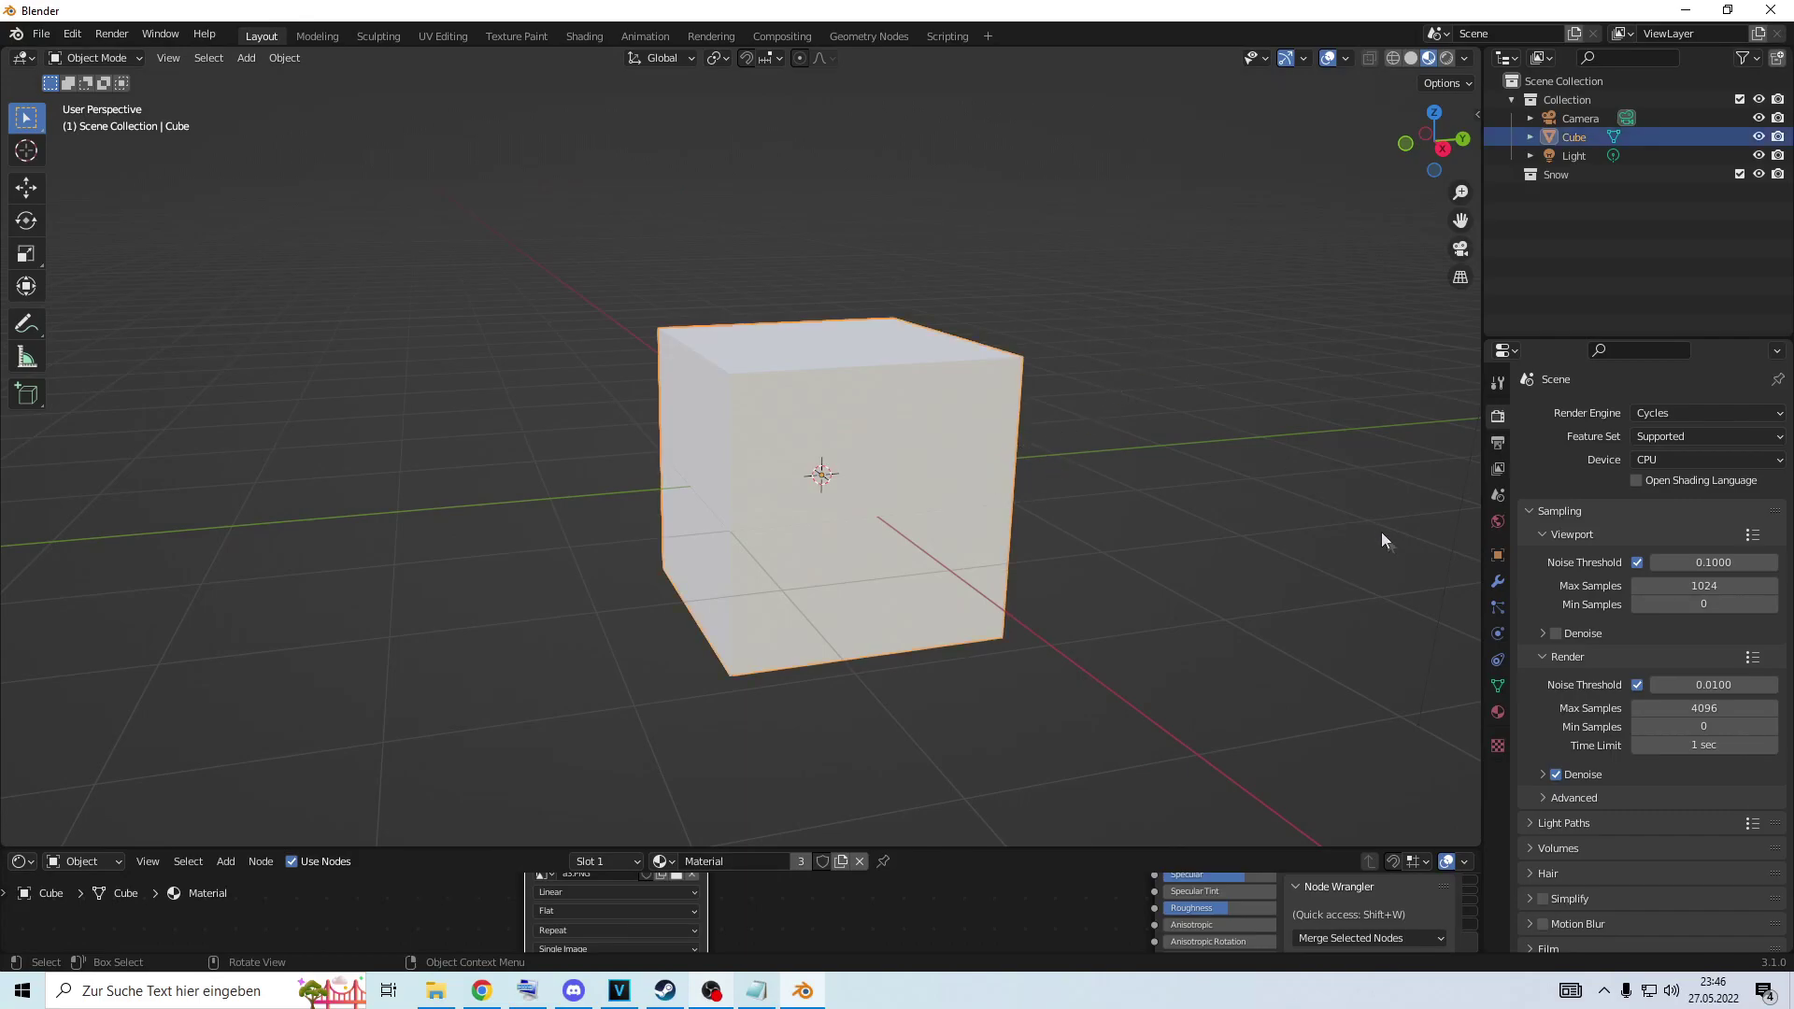
middle_click_drag(1151, 505, 1098, 463)
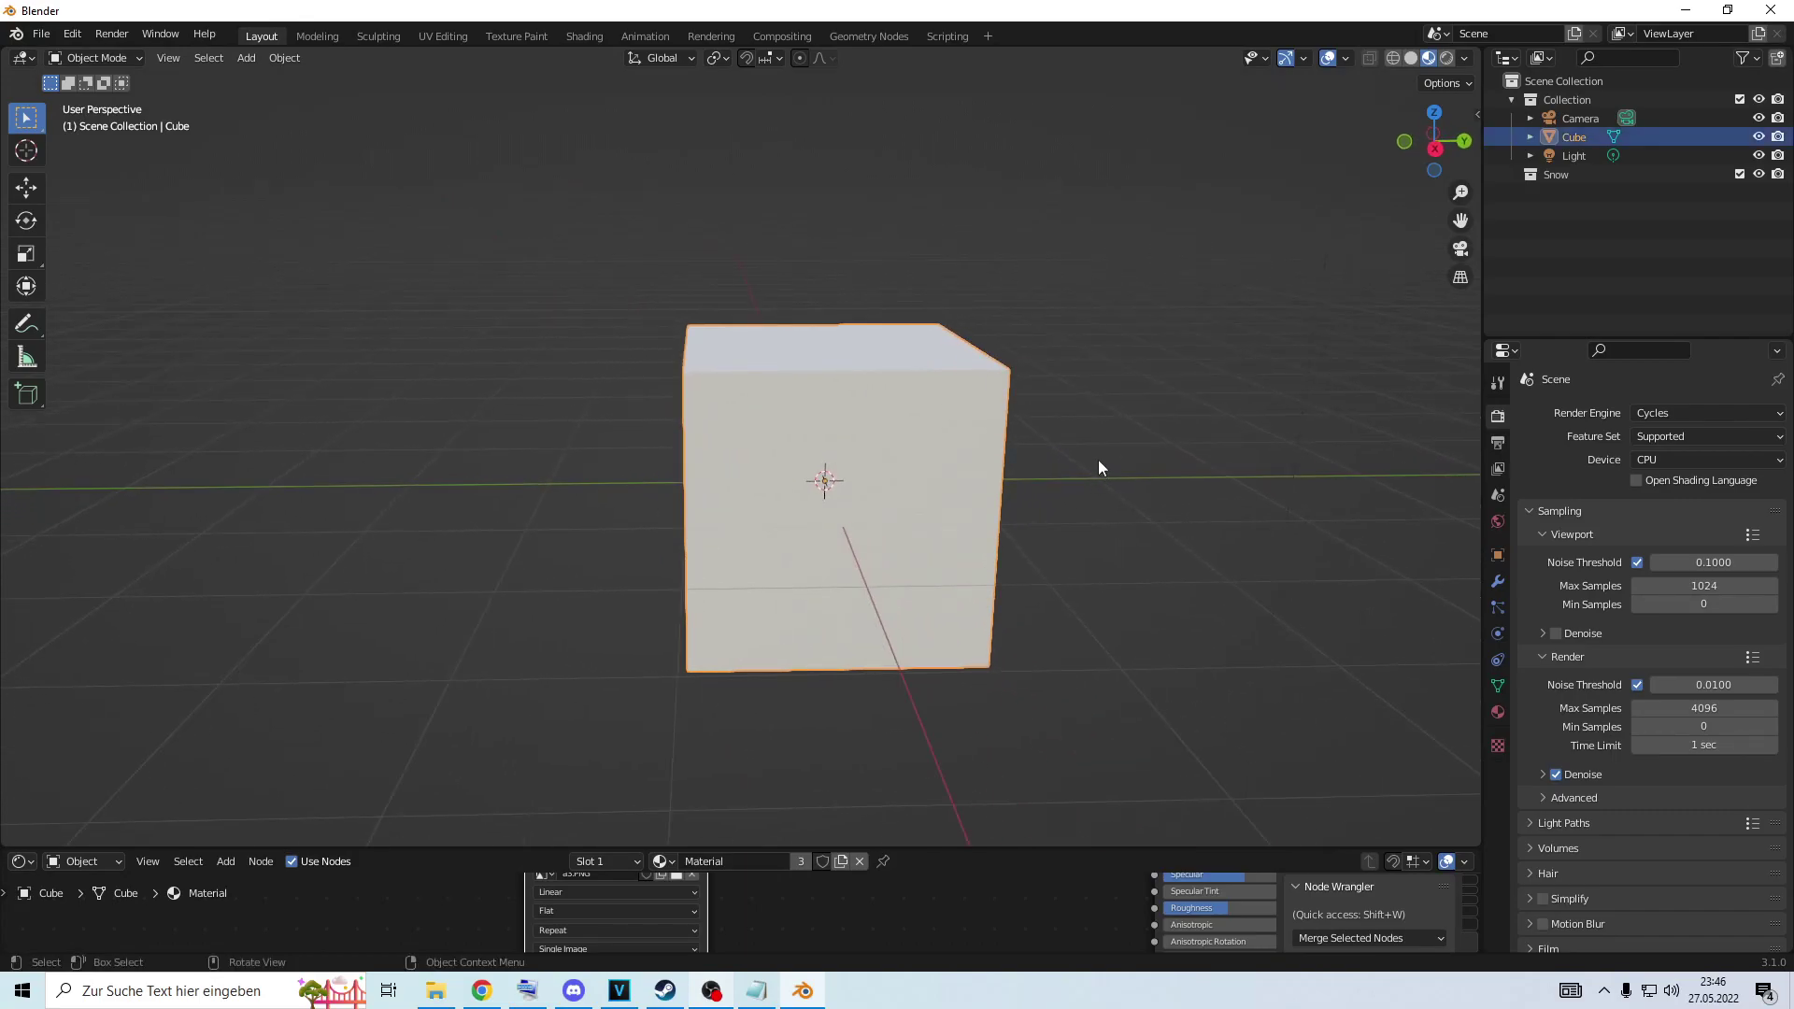
left_click(1499, 582)
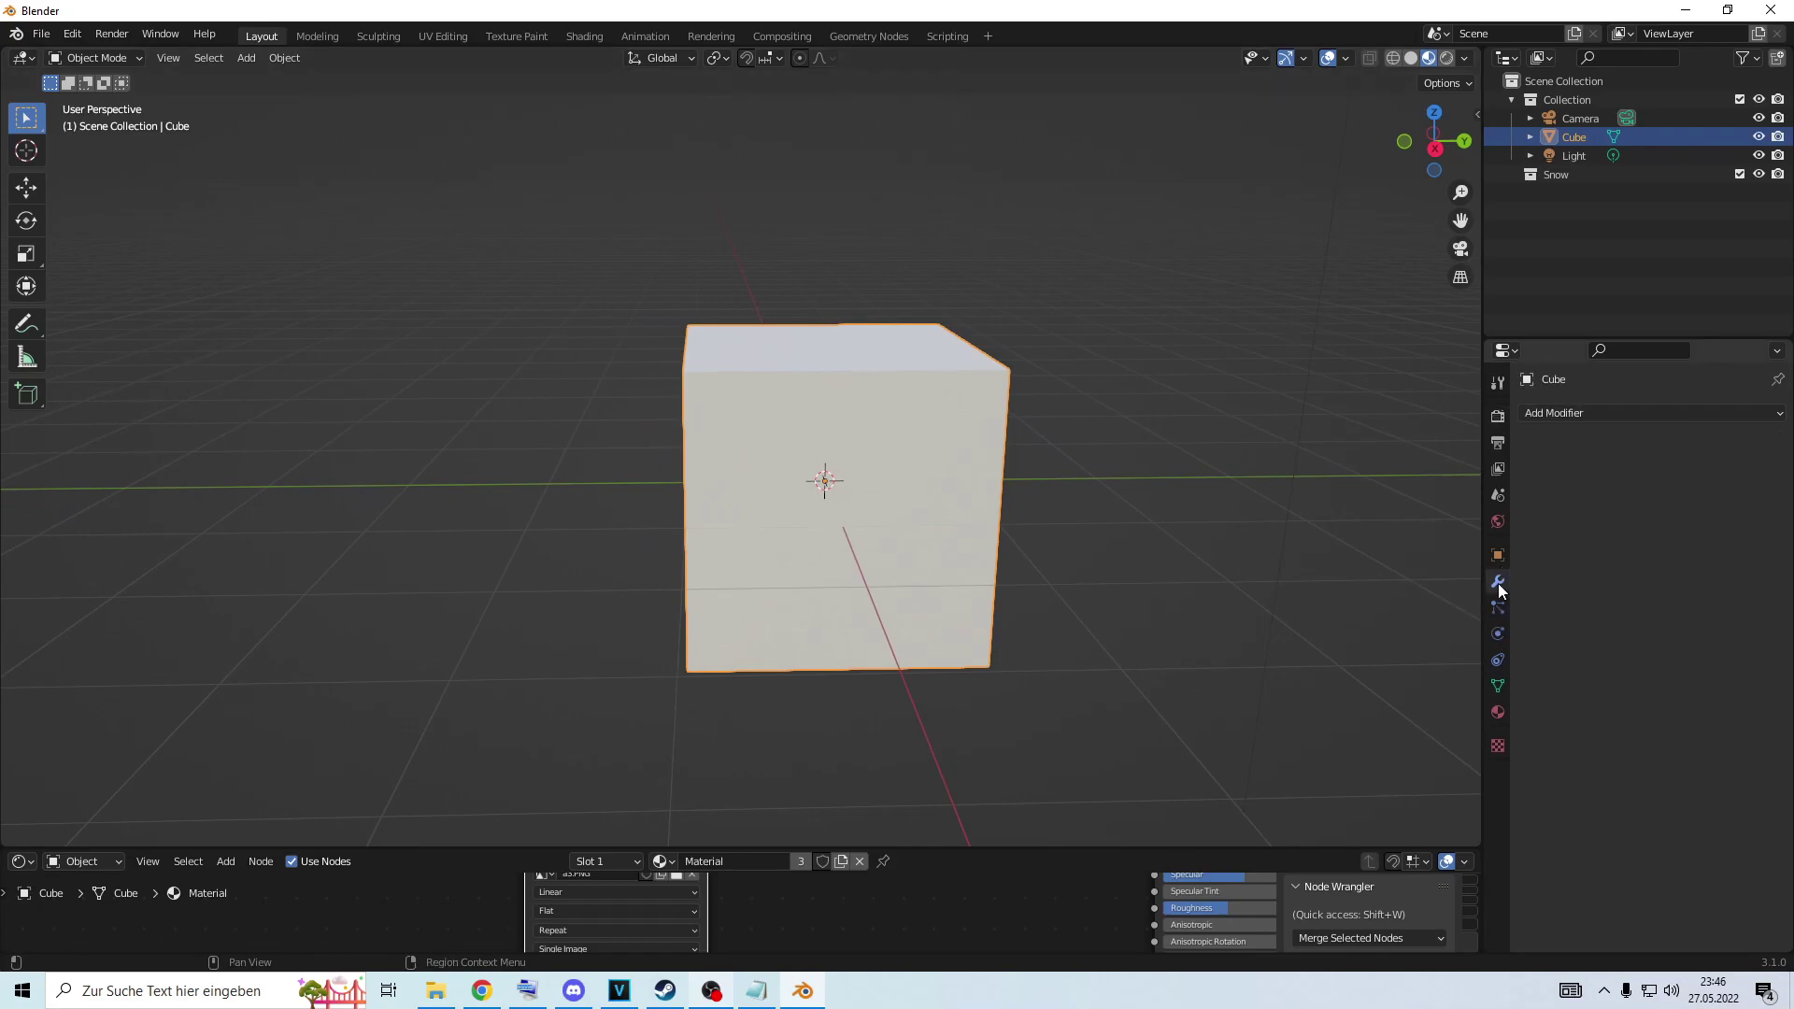
left_click(1601, 412)
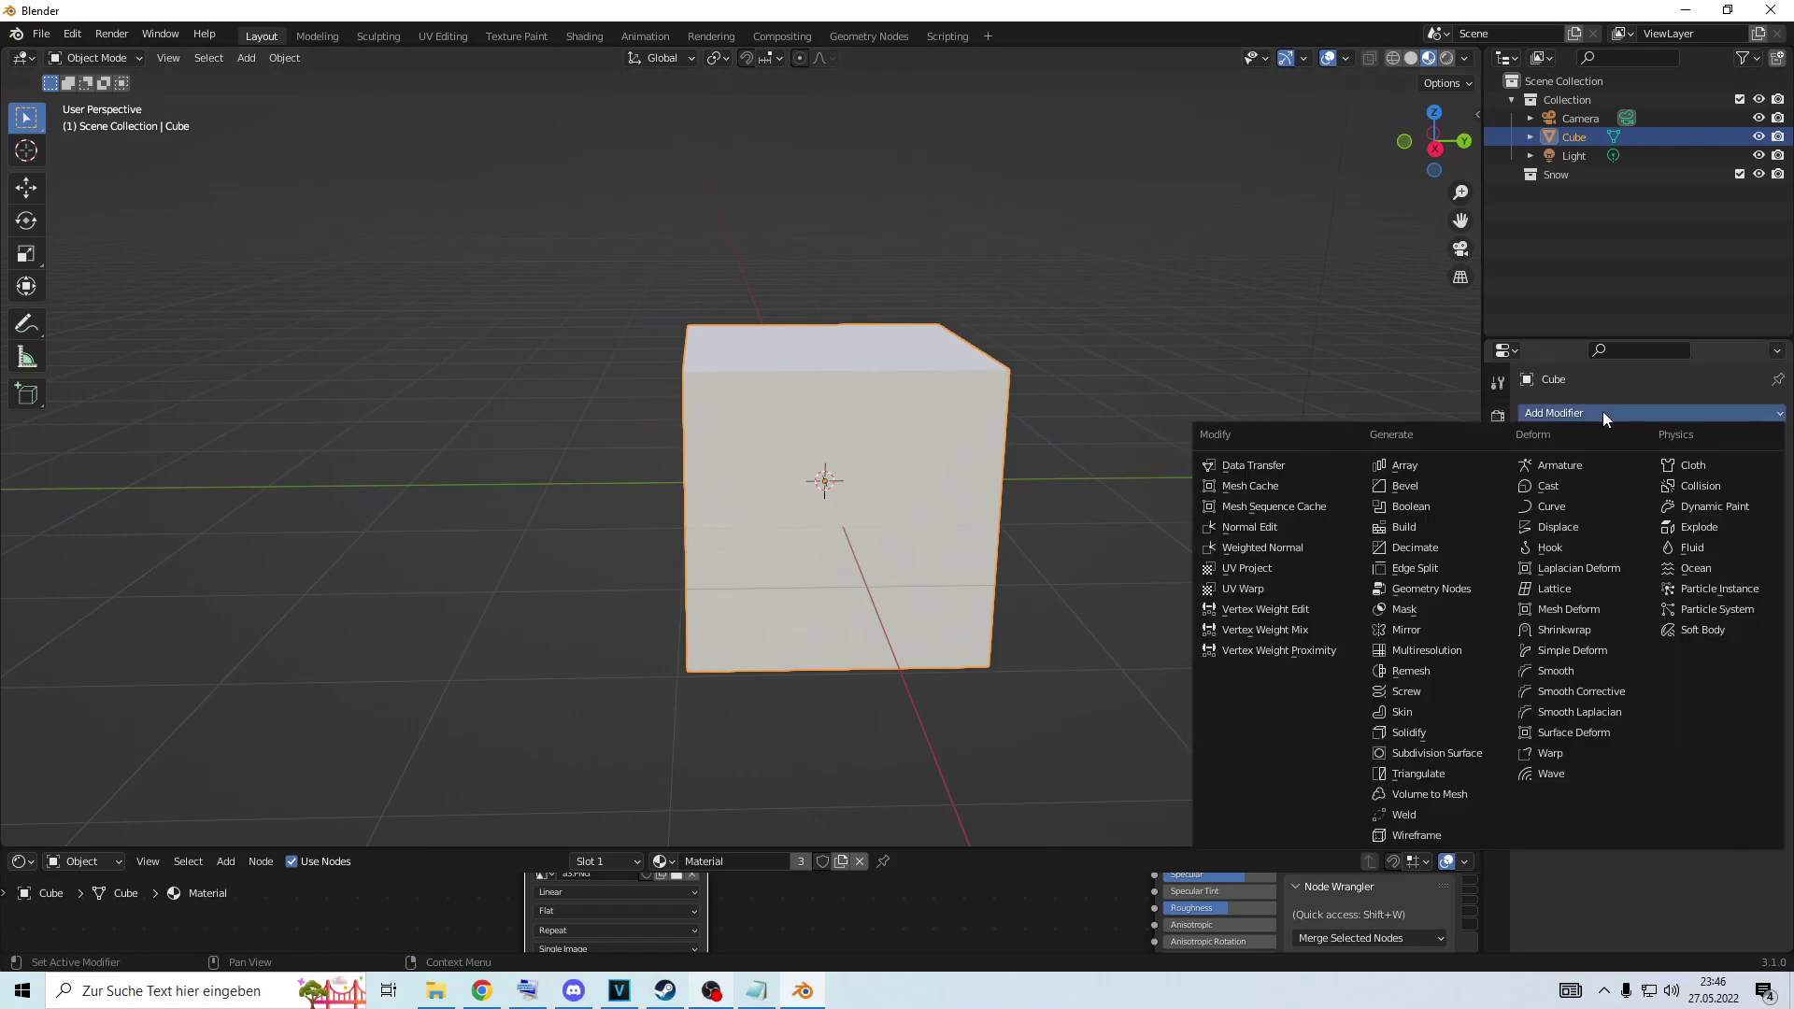
left_click(1493, 753)
middle_click_drag(1065, 681, 886, 617)
key("Tab")
middle_click_drag(934, 513, 849, 443)
key("Tab")
Delete the cube, add a new mesh cube in its place, and collapse its creation settings.
key("Delete")
key("shift+a")
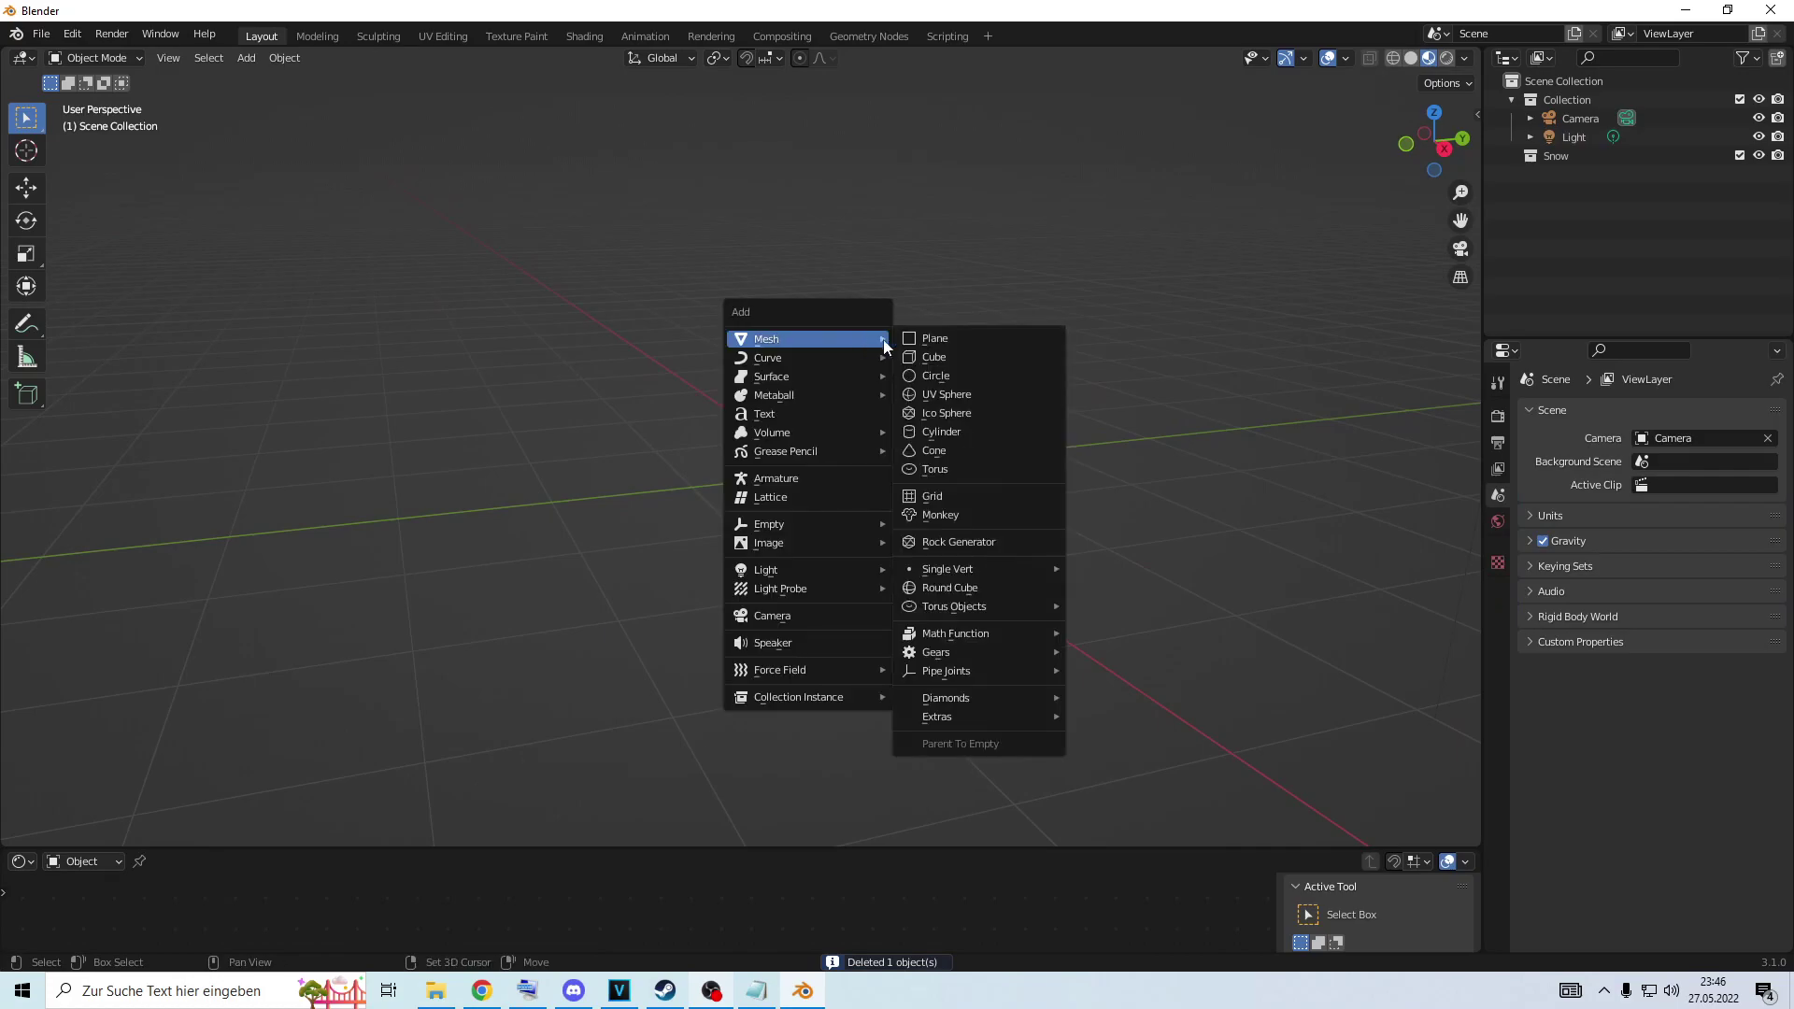
left_click(957, 361)
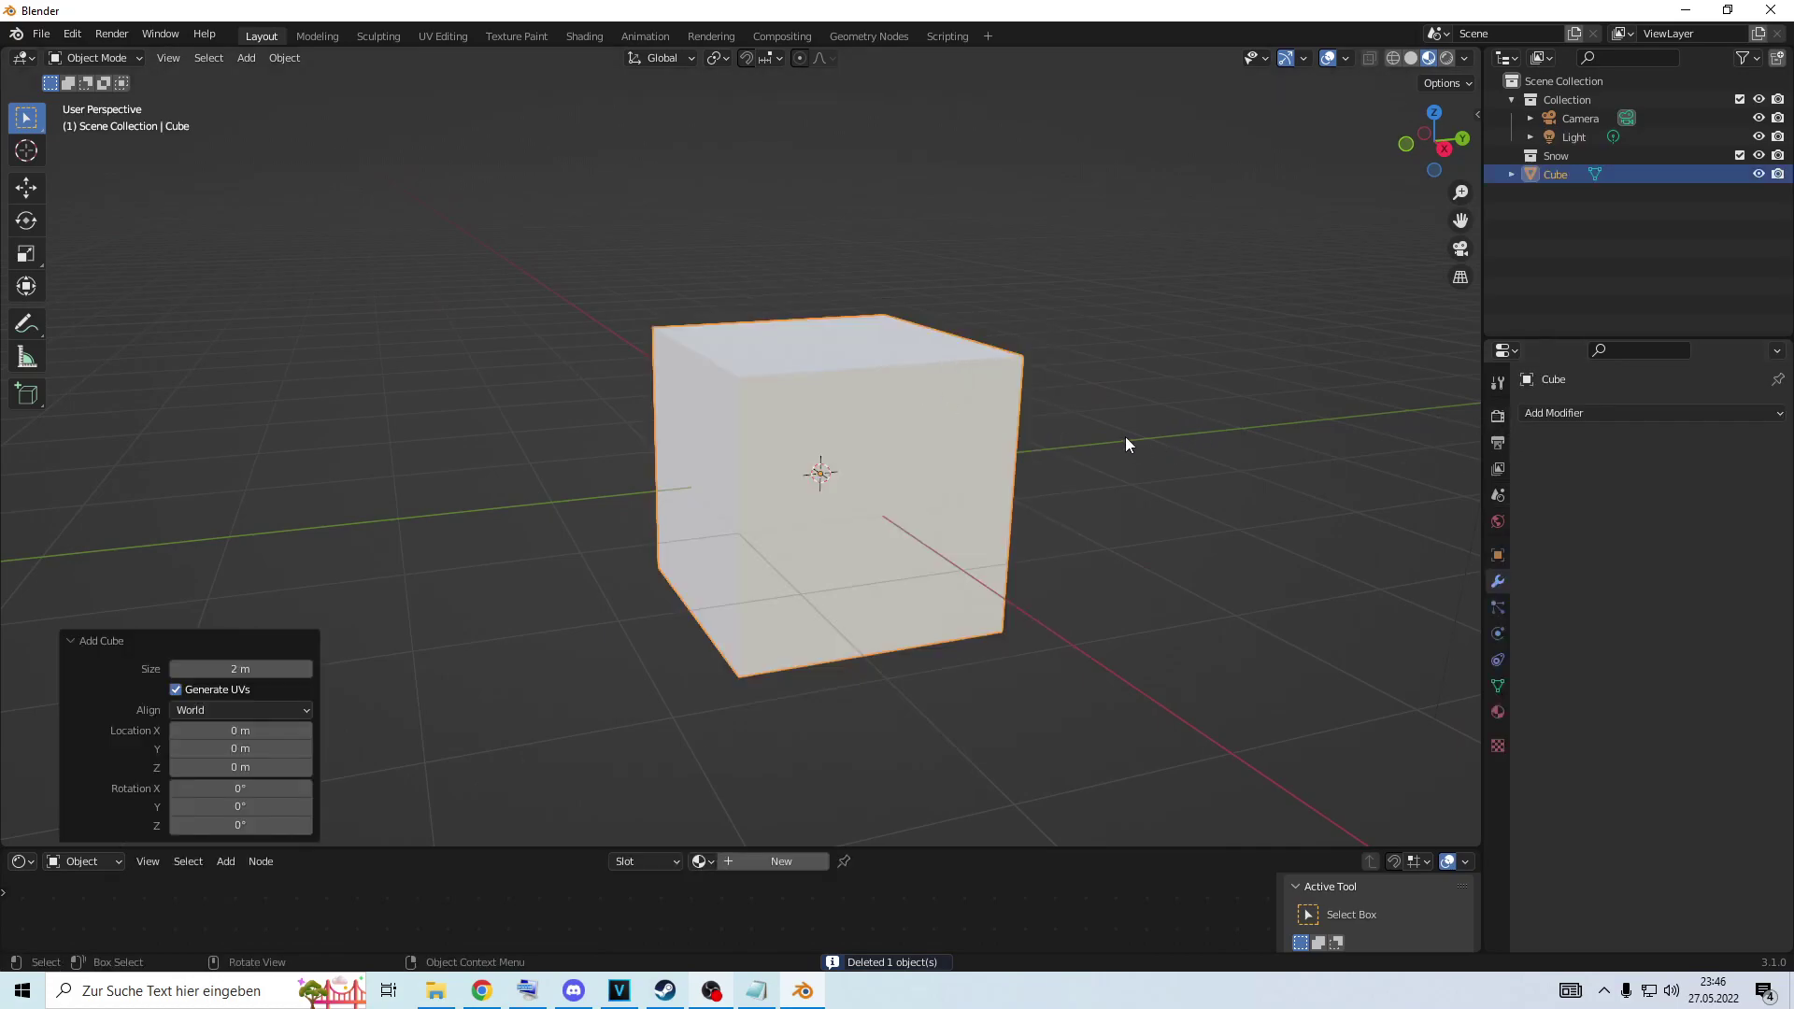
left_click(188, 643)
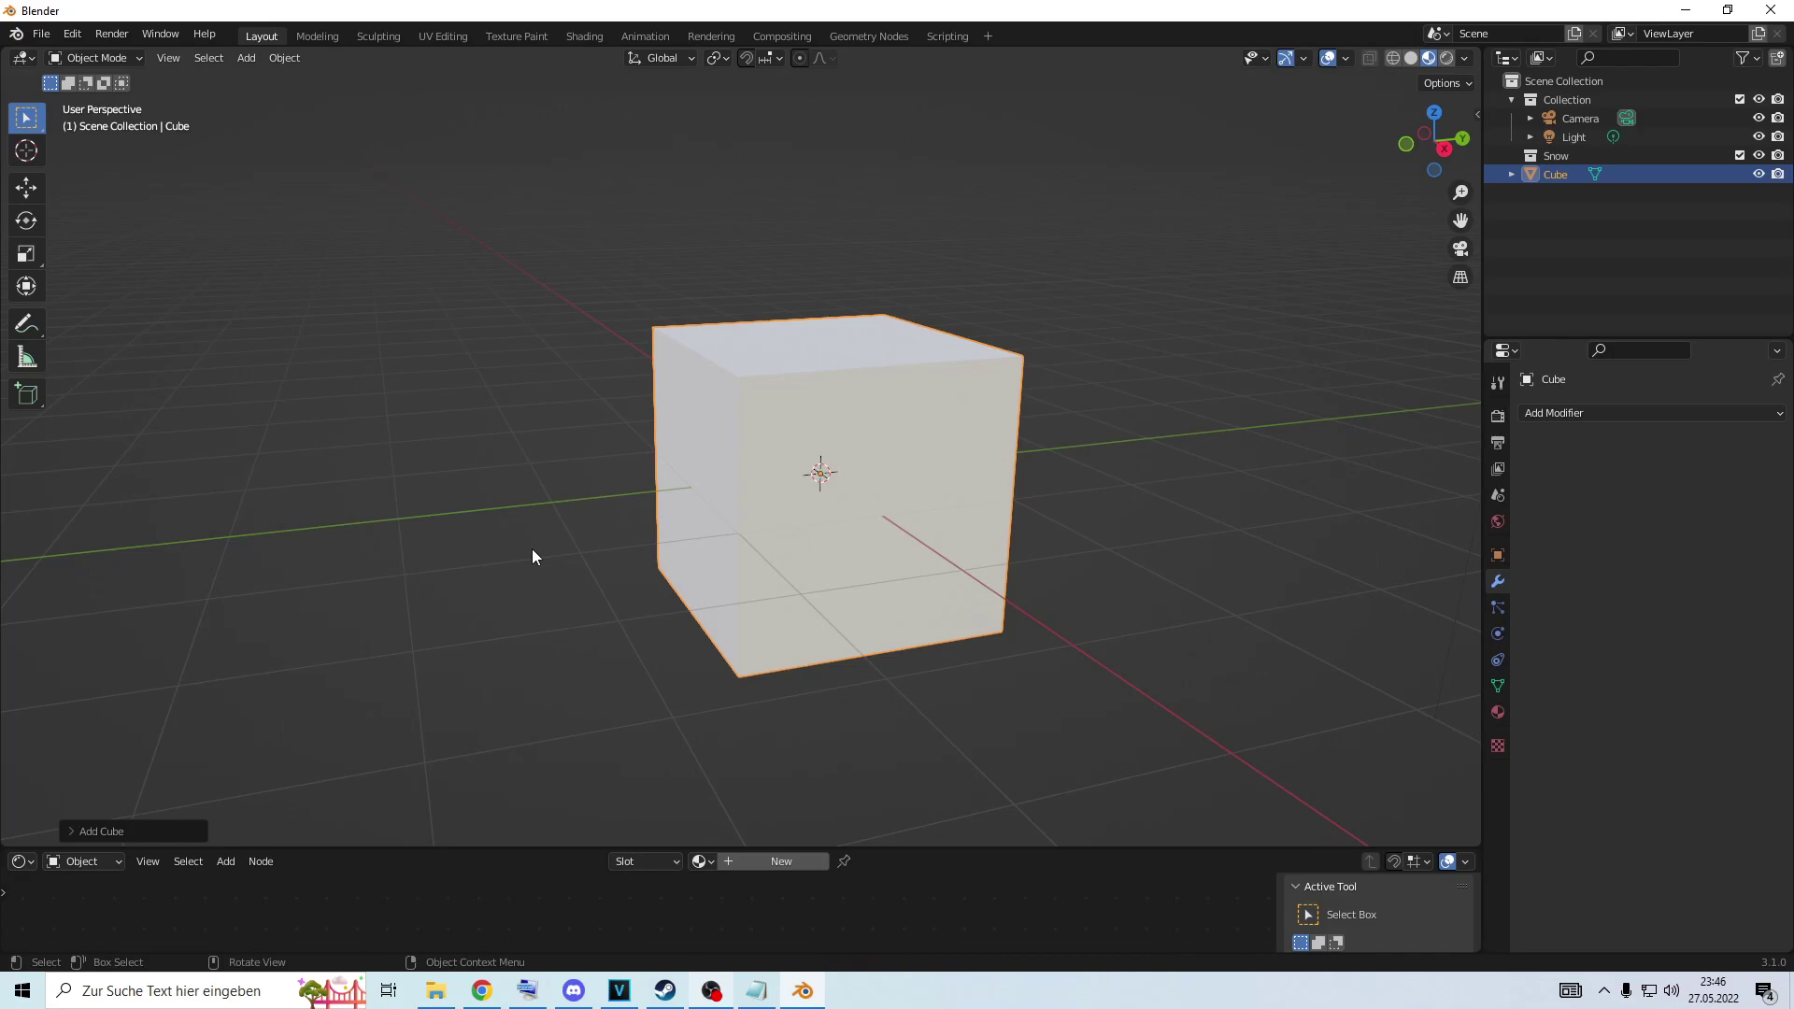
Give the new cube a Subdivision modifier at viewport level 1, and raise the level to 5.
left_click(782, 500)
key("ctrl+1")
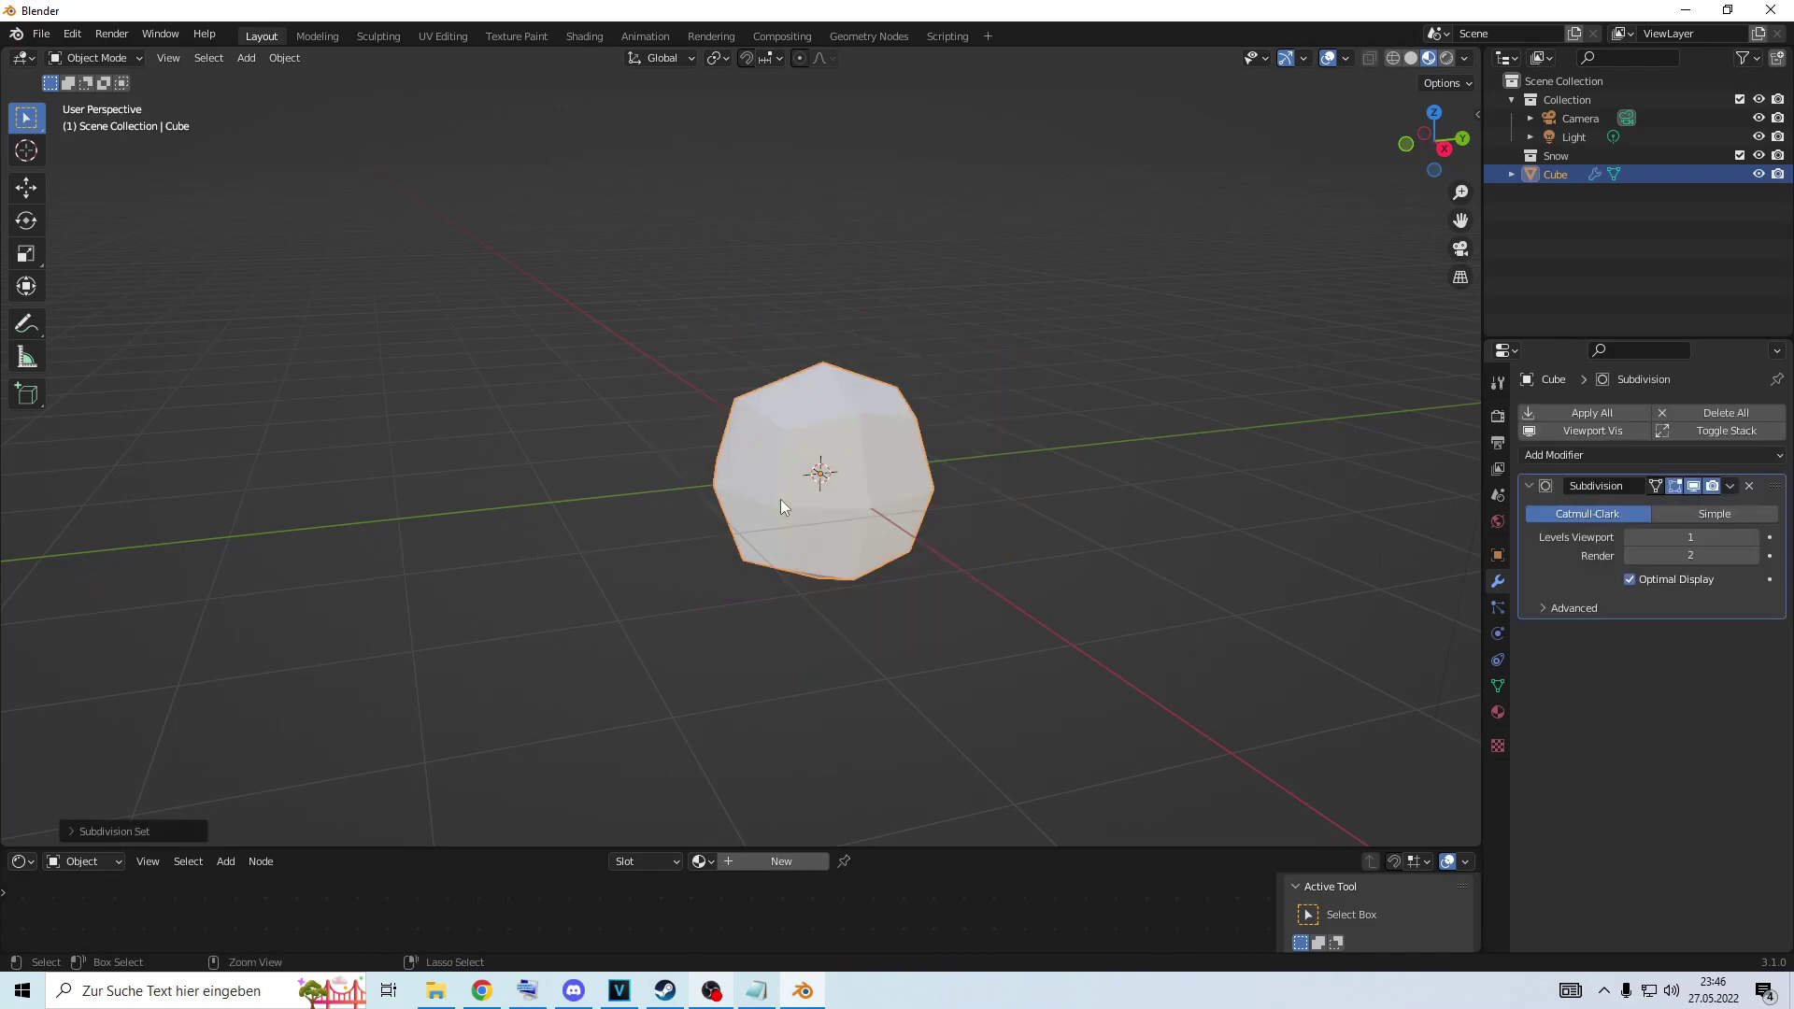
middle_click_drag(782, 506, 1308, 481)
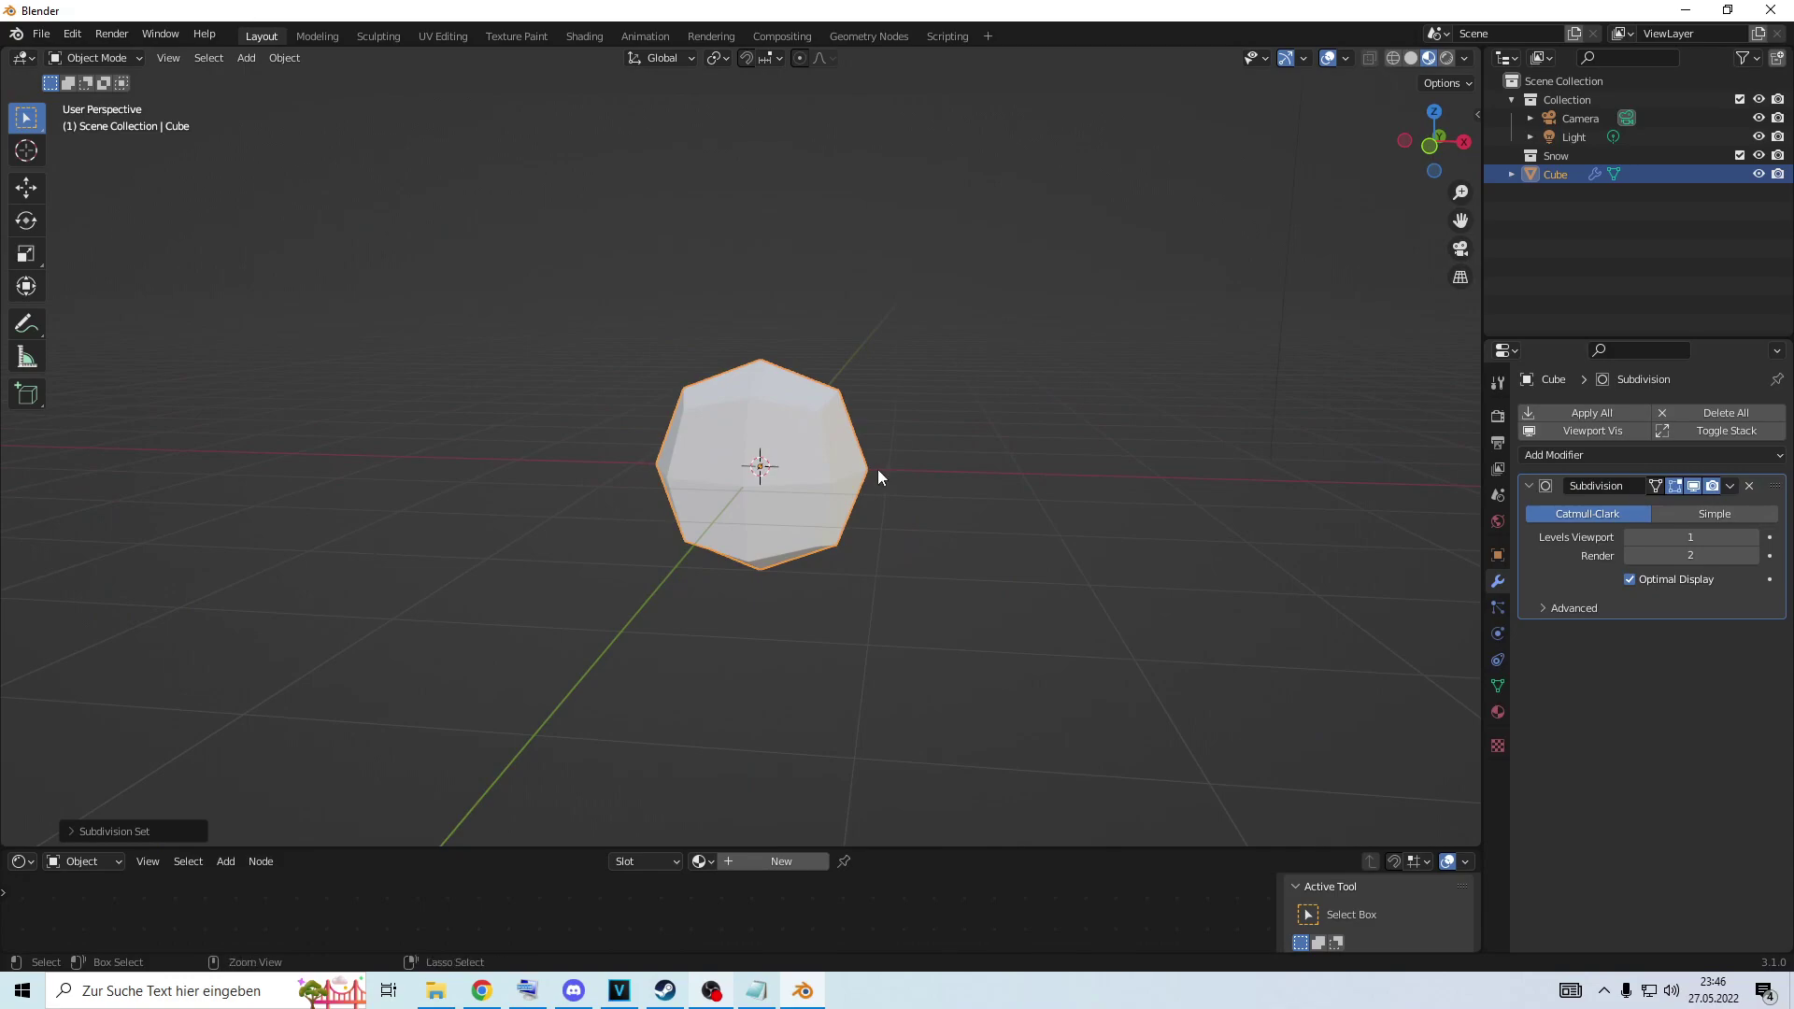
key("ctrl+5")
middle_click_drag(916, 487, 855, 510)
scroll(794, 519, "up", 3)
scroll(1001, 489, "up", 4)
scroll(1001, 489, "down", 4)
middle_click_drag(1001, 489, 1359, 484)
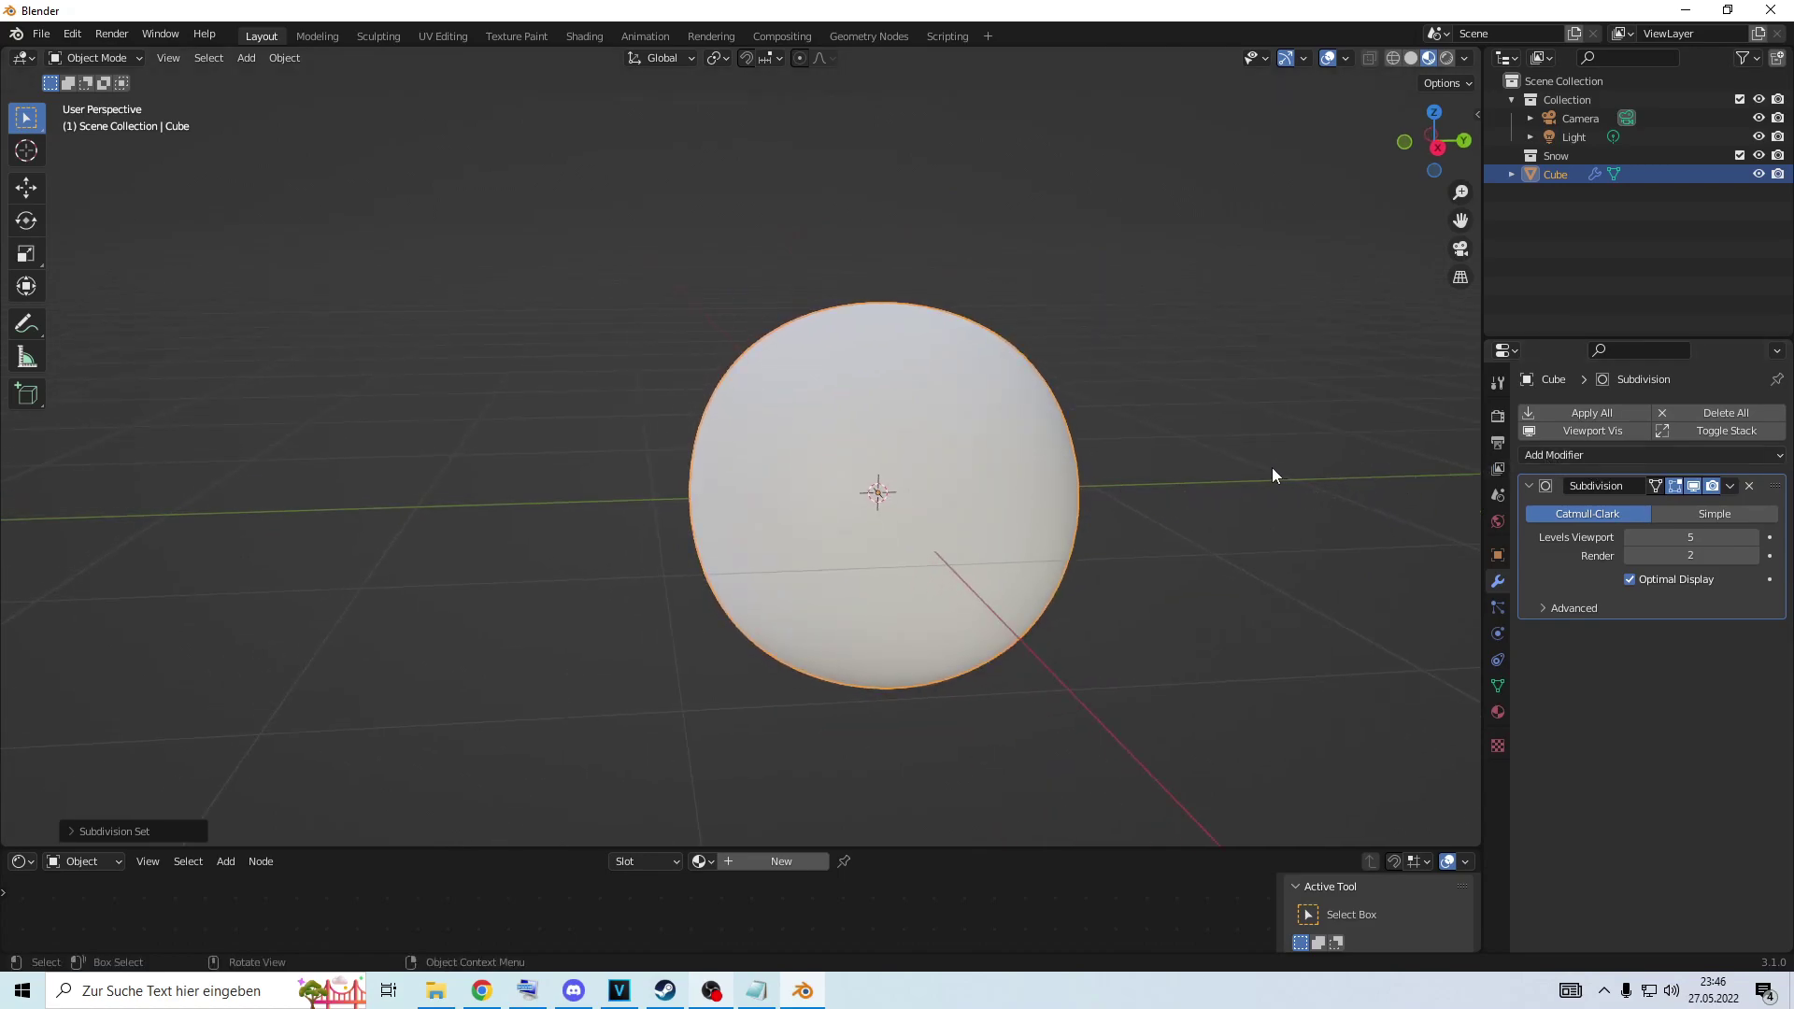
Apply the Subdivision modifier to the rounded cube and check the shape.
left_click(1732, 487)
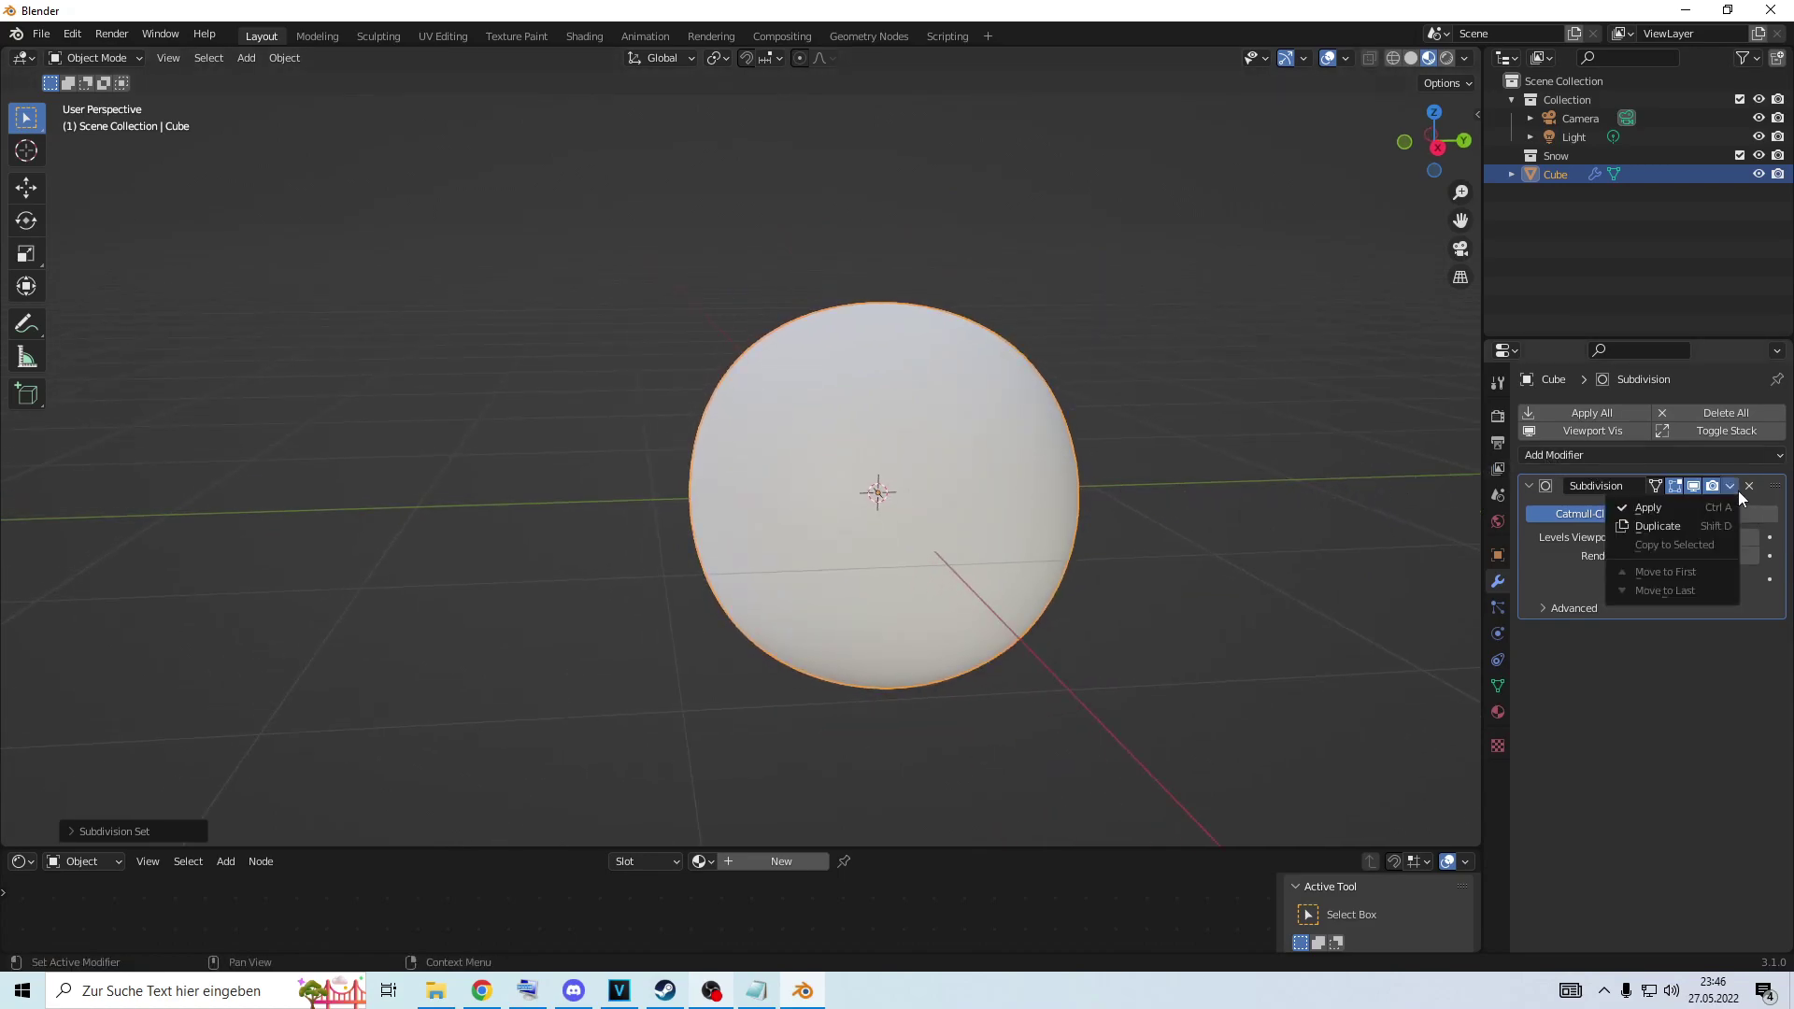
left_click(1724, 507)
scroll(983, 447, "down", 3)
mouse_move(984, 447)
middle_mouse_down()
mouse_move(1096, 497)
mouse_move(1003, 468)
middle_mouse_up()
scroll(1074, 488, "up", 3)
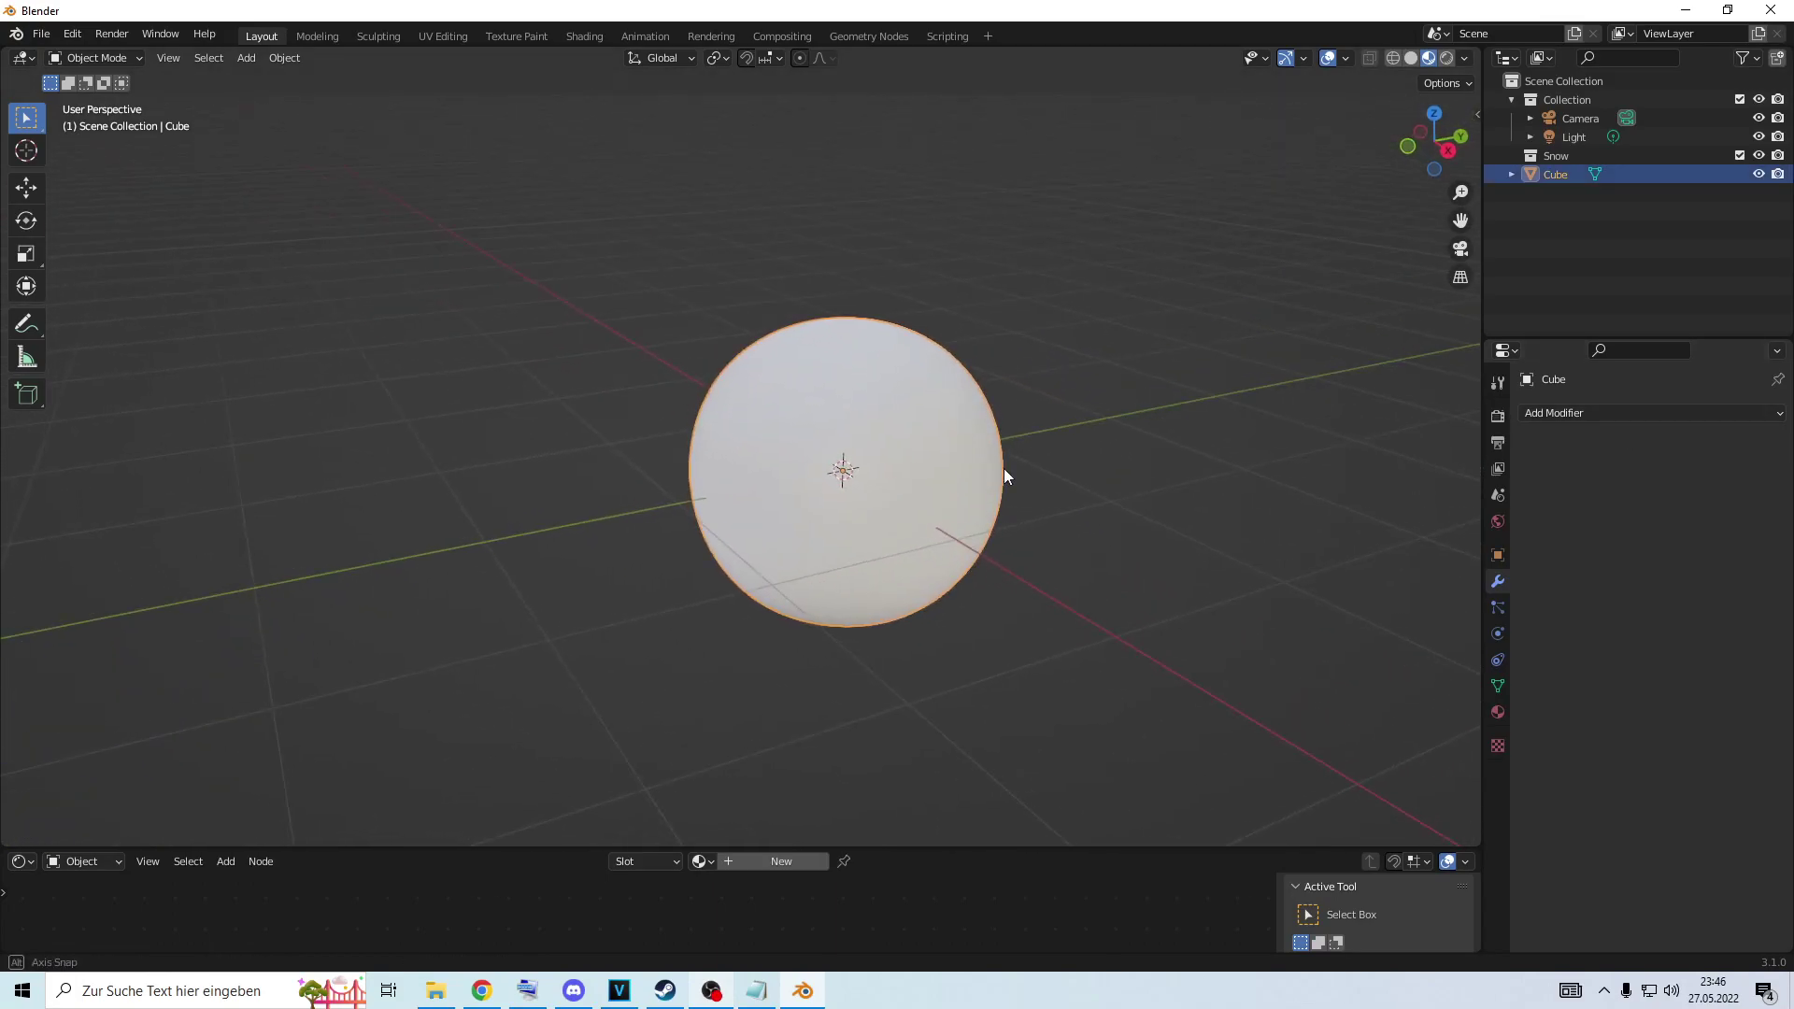
Add a Decimate modifier to the rounded cube, lower its Collapse ratio, and try the Planar mode.
left_click(1602, 412)
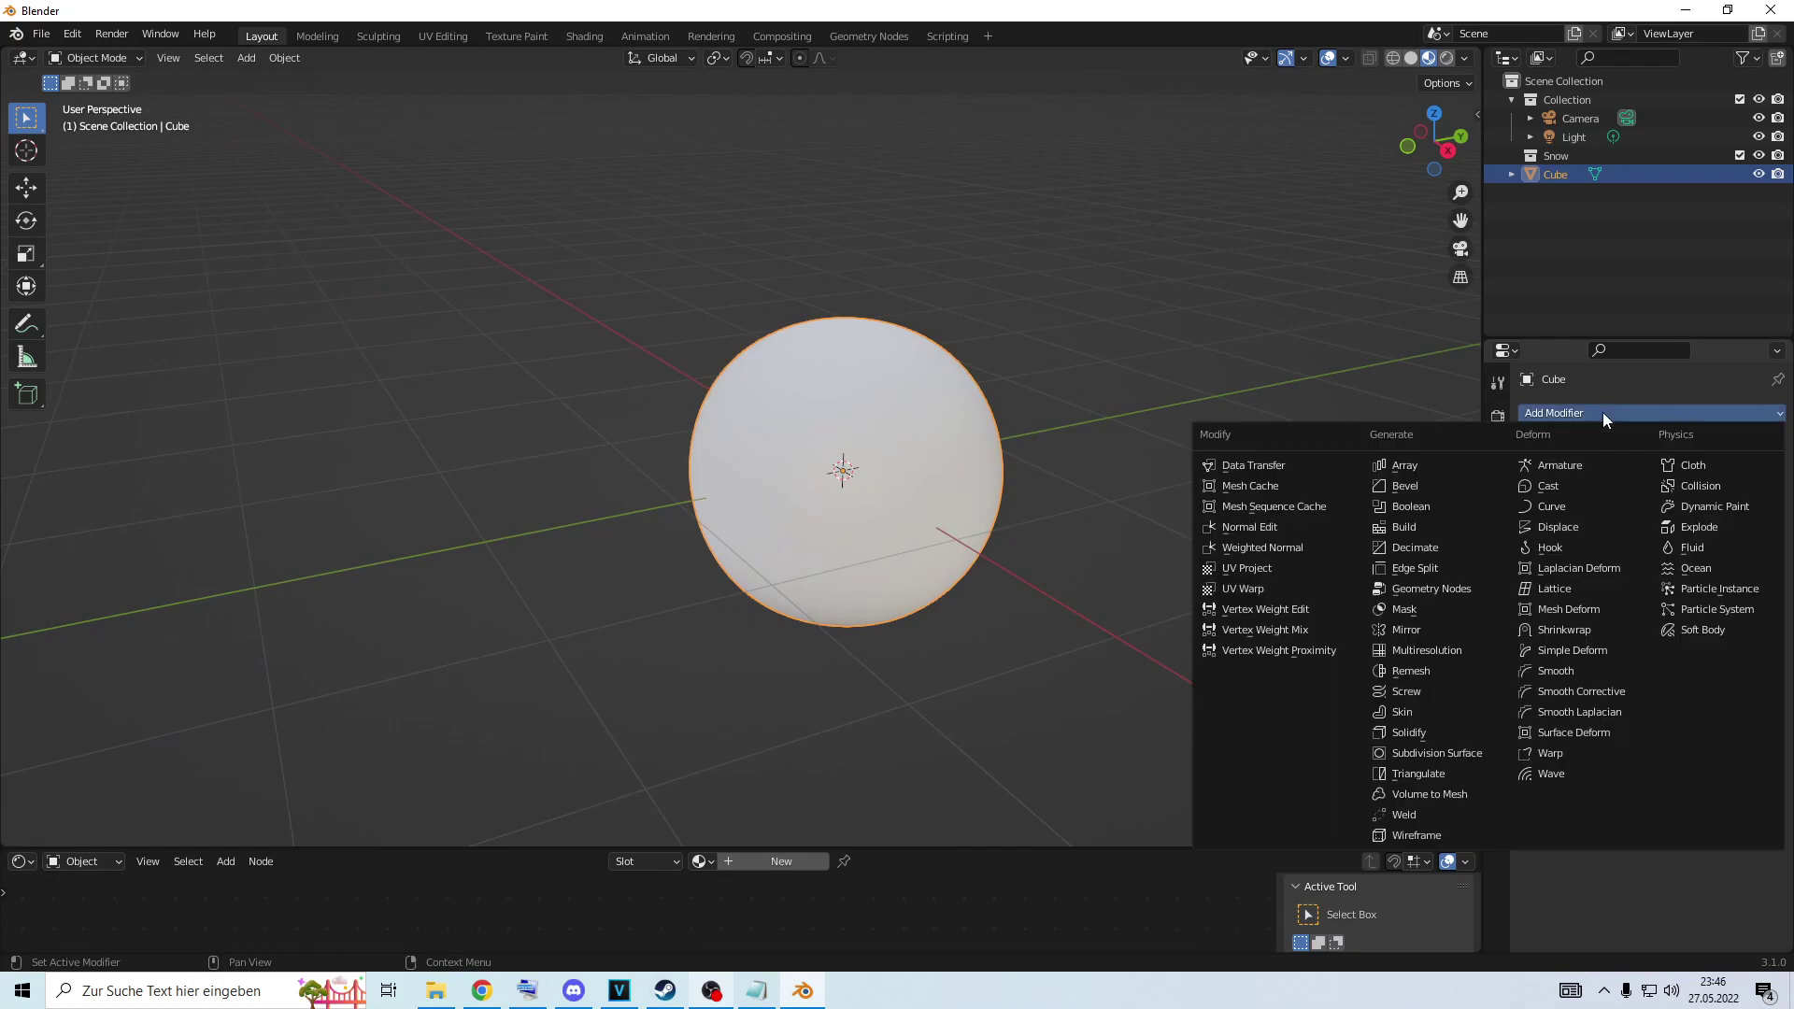
left_click(1475, 548)
middle_click_drag(1242, 569, 1164, 552)
left_click_drag(1751, 537, 1645, 537)
left_click(1736, 514)
middle_click_drag(1207, 474, 1348, 493)
Switch the Decimate modifier to Un-Subdivide and increase its iterations one by one to 10.
left_click(1651, 513)
middle_click_drag(1230, 537, 1138, 554)
left_click(1754, 537)
left_click(1754, 538)
left_click(1754, 537)
left_click(1754, 537)
left_click(1755, 537)
left_click(1754, 538)
left_click(1754, 538)
left_click(1754, 537)
left_click(1754, 538)
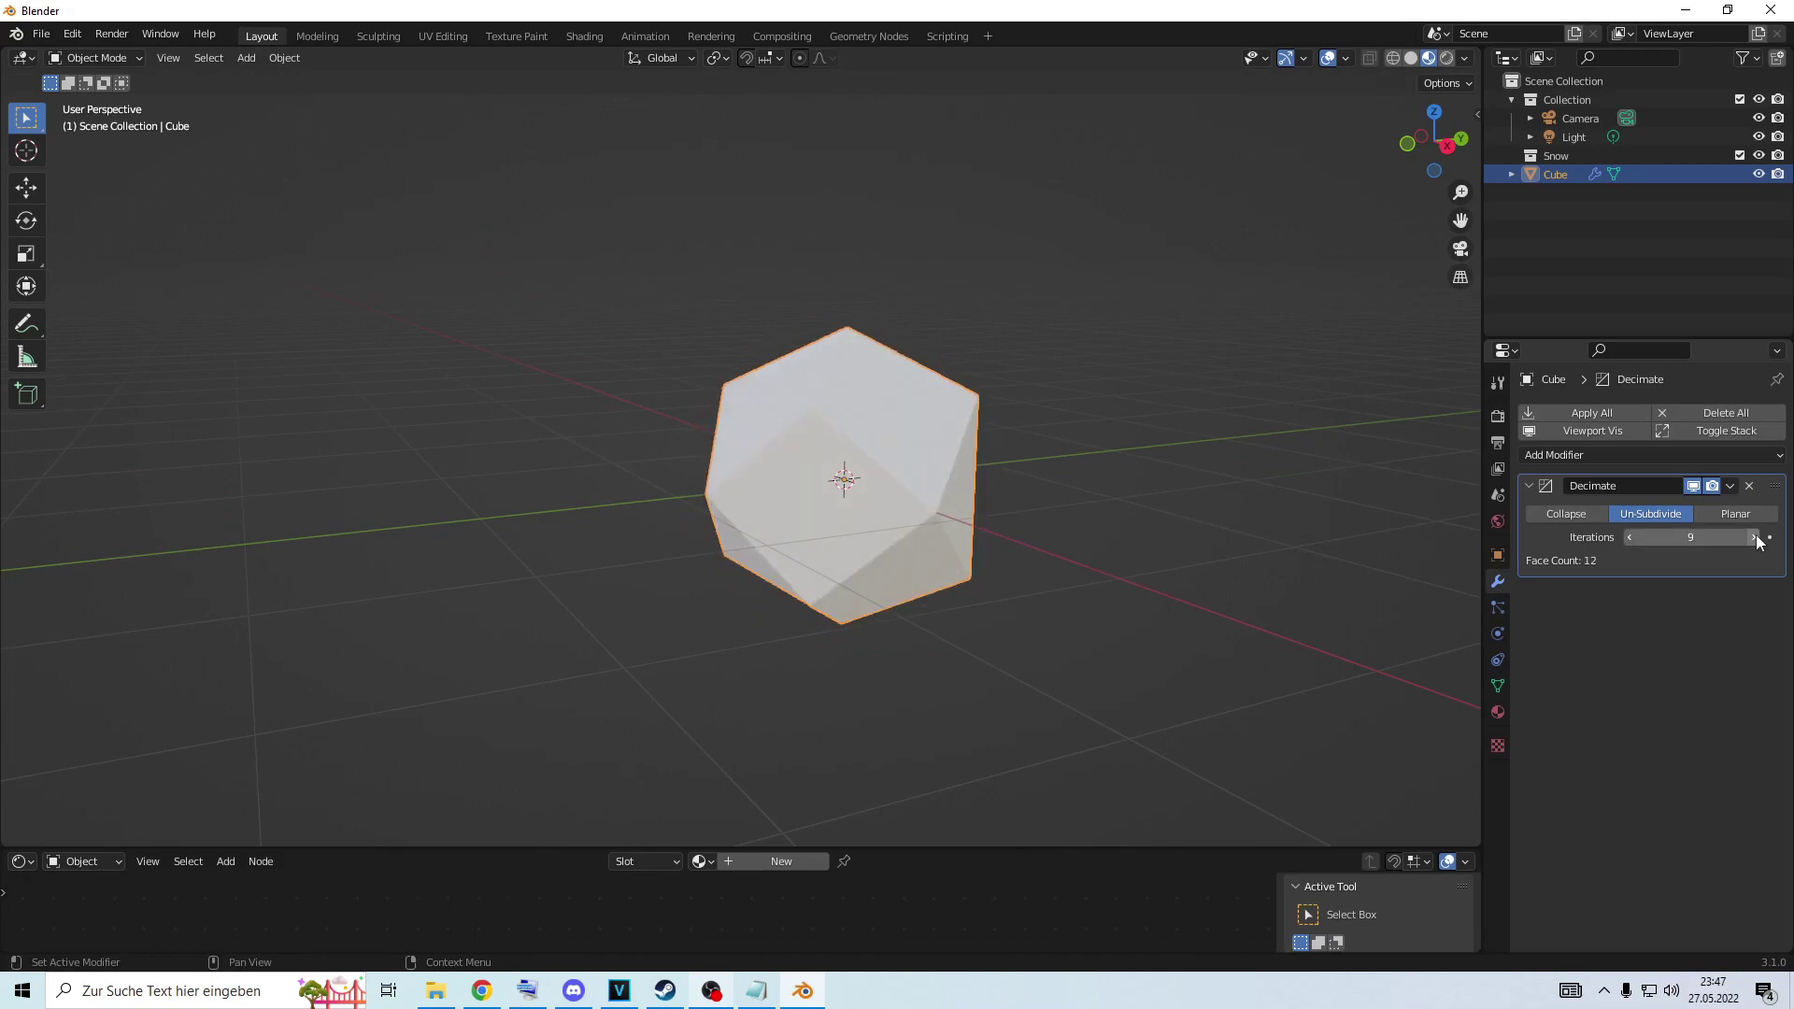
left_click(1756, 537)
Bring the Decimate iterations back to 0, raise them to 1, and inspect the rounded shape each time.
left_click_drag(1653, 541, 1549, 541)
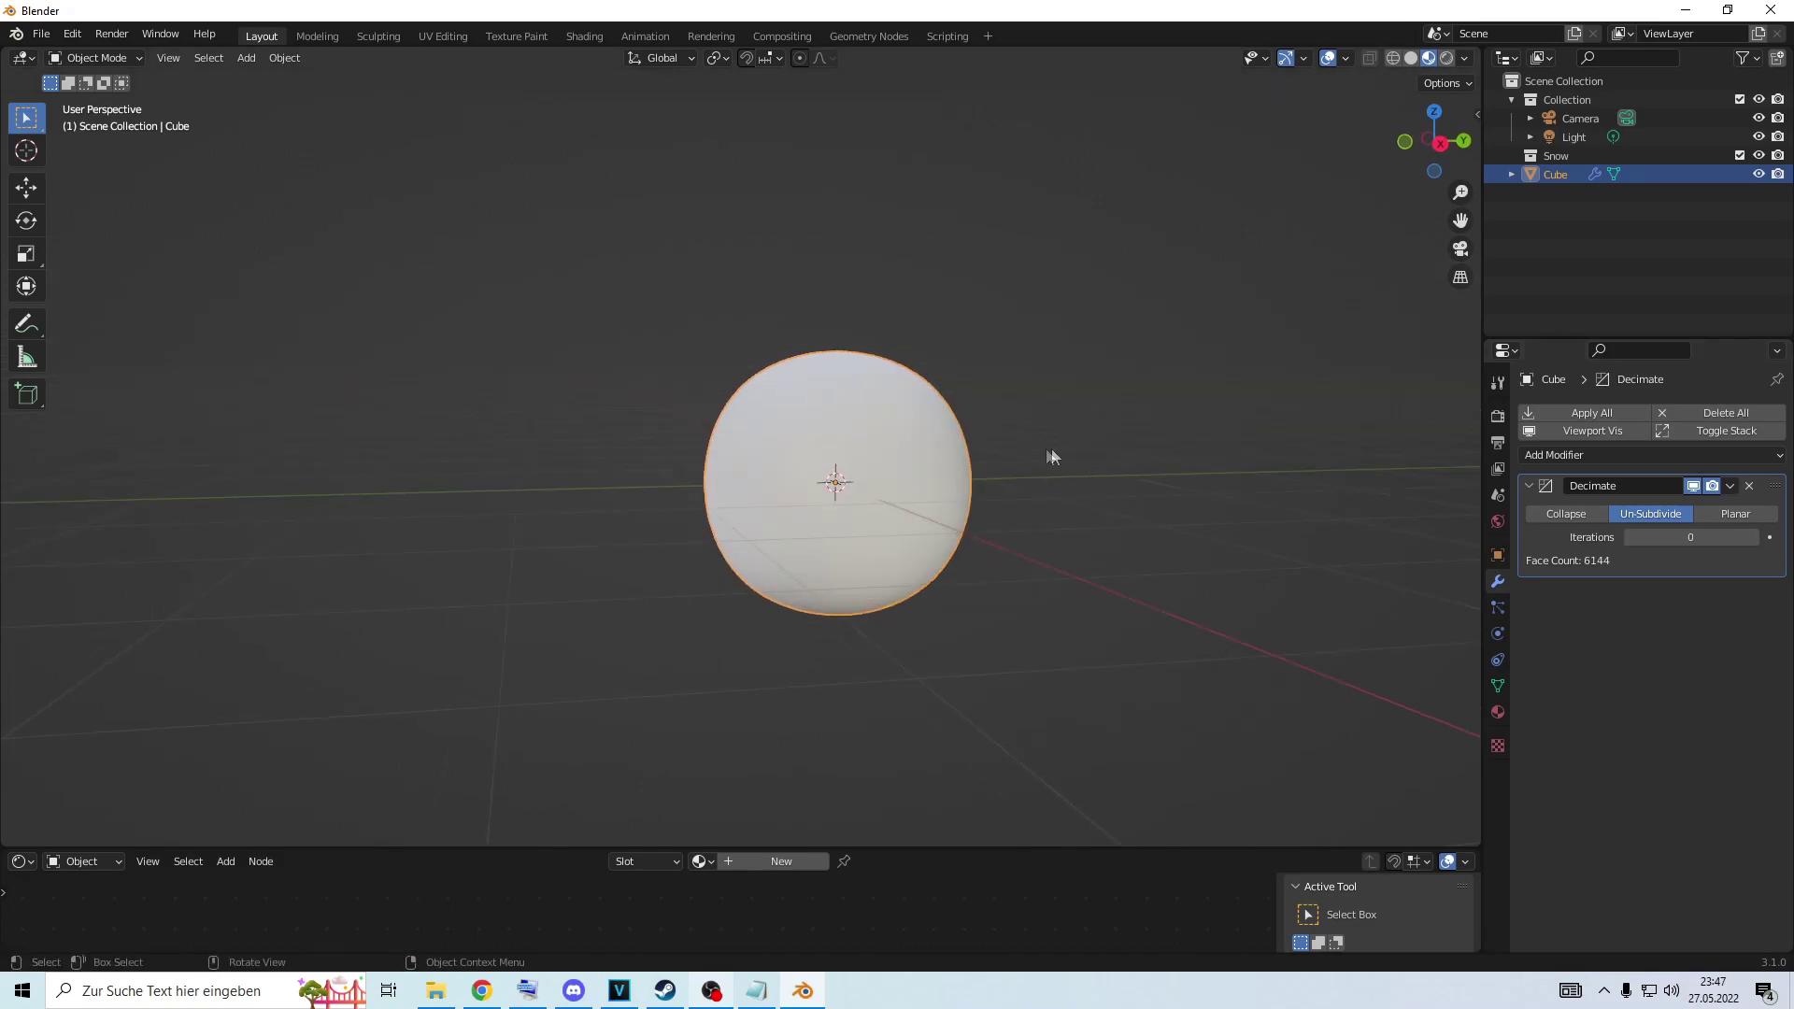
scroll(1072, 451, "down", 1)
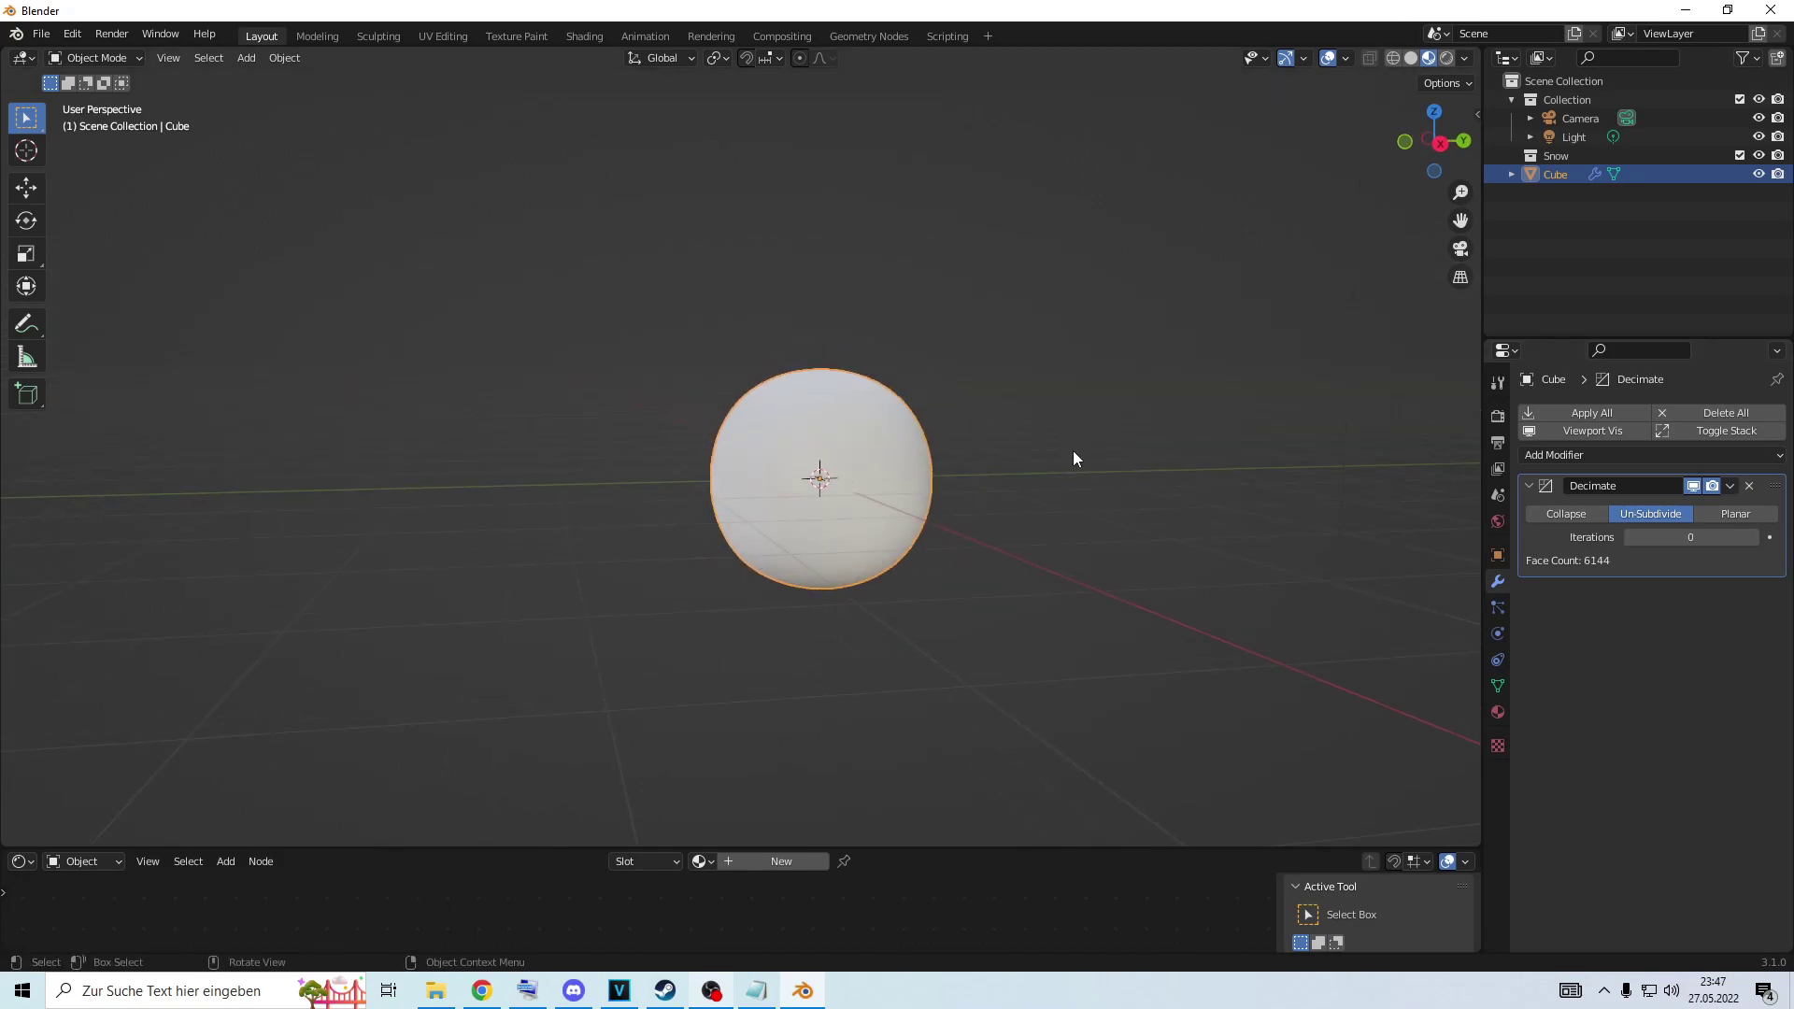
middle_click_drag(1080, 451, 1052, 462)
scroll(1051, 461, "up", 2)
left_click(1754, 537)
middle_click_drag(1127, 523, 1074, 524)
scroll(1074, 524, "up", 2)
scroll(1065, 525, "down", 2)
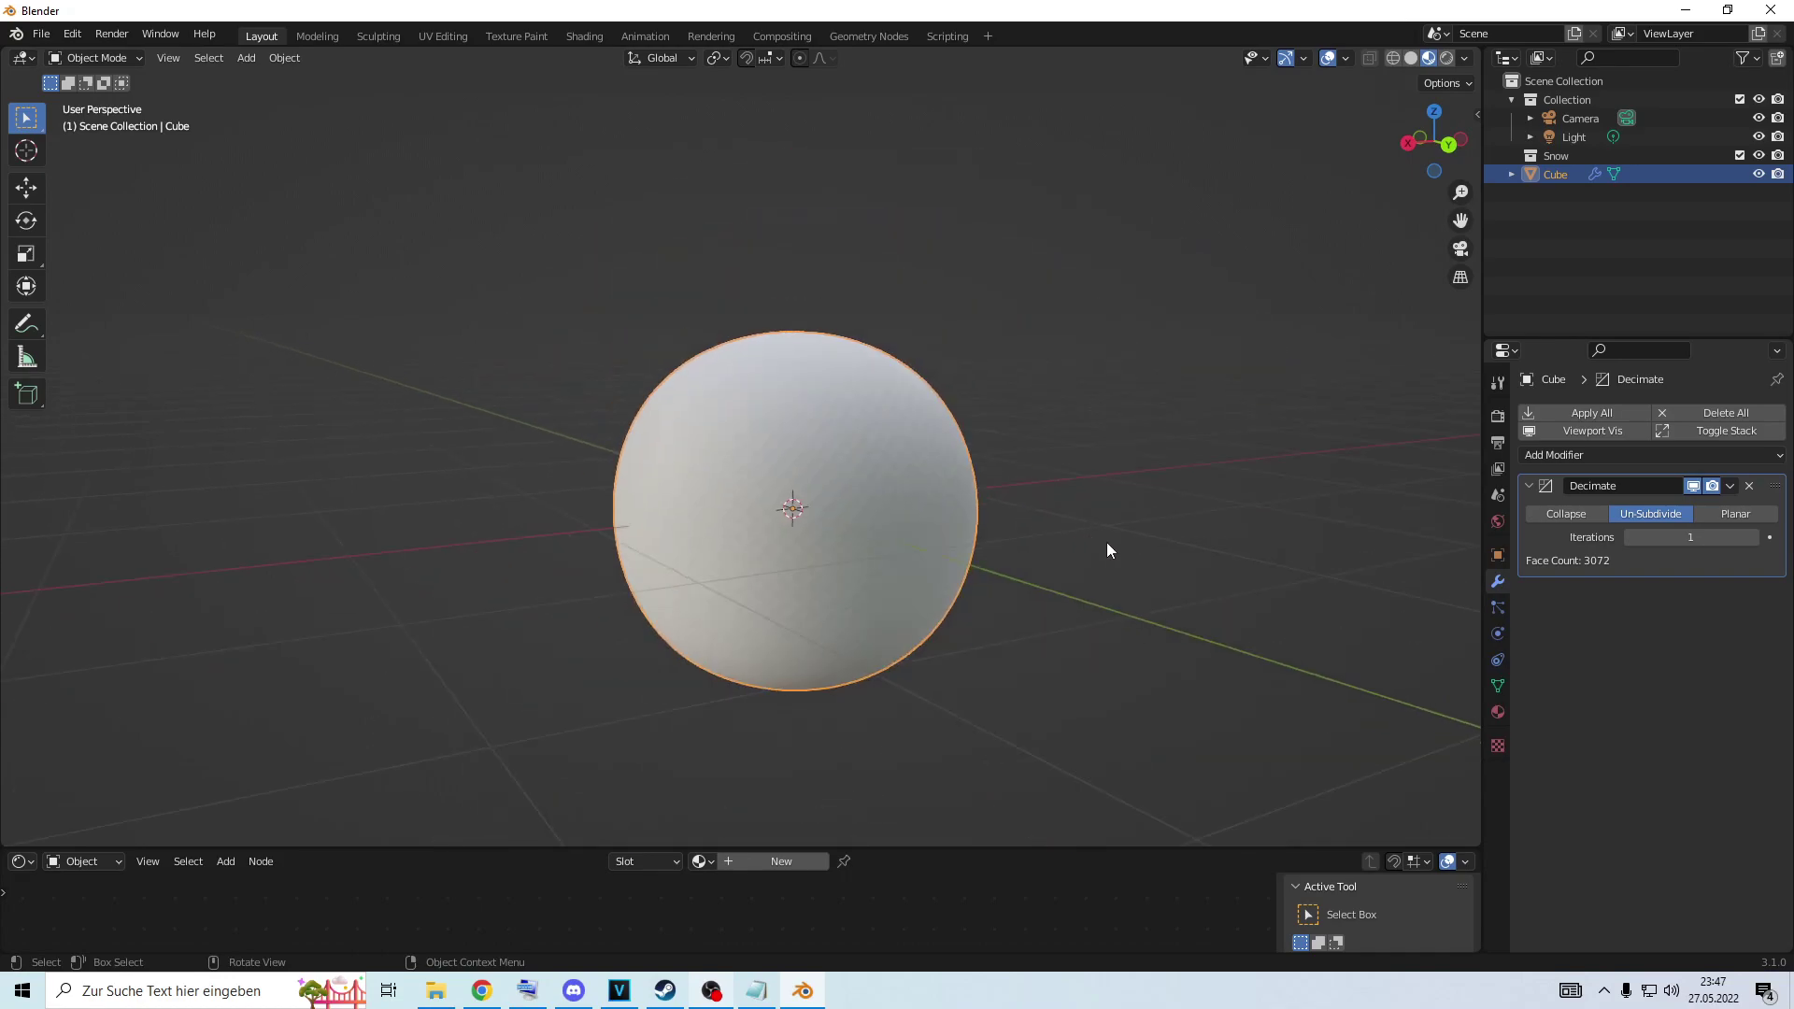
middle_click_drag(962, 523, 1168, 540)
Raise the Un-Subdivide iterations from 1 to 10 again and inspect the simplified mesh from several sides.
left_click(1754, 537)
left_click(1753, 538)
left_click(1753, 537)
left_click(1753, 537)
left_click(1753, 537)
left_click(1753, 538)
left_click(1752, 538)
left_click(1752, 538)
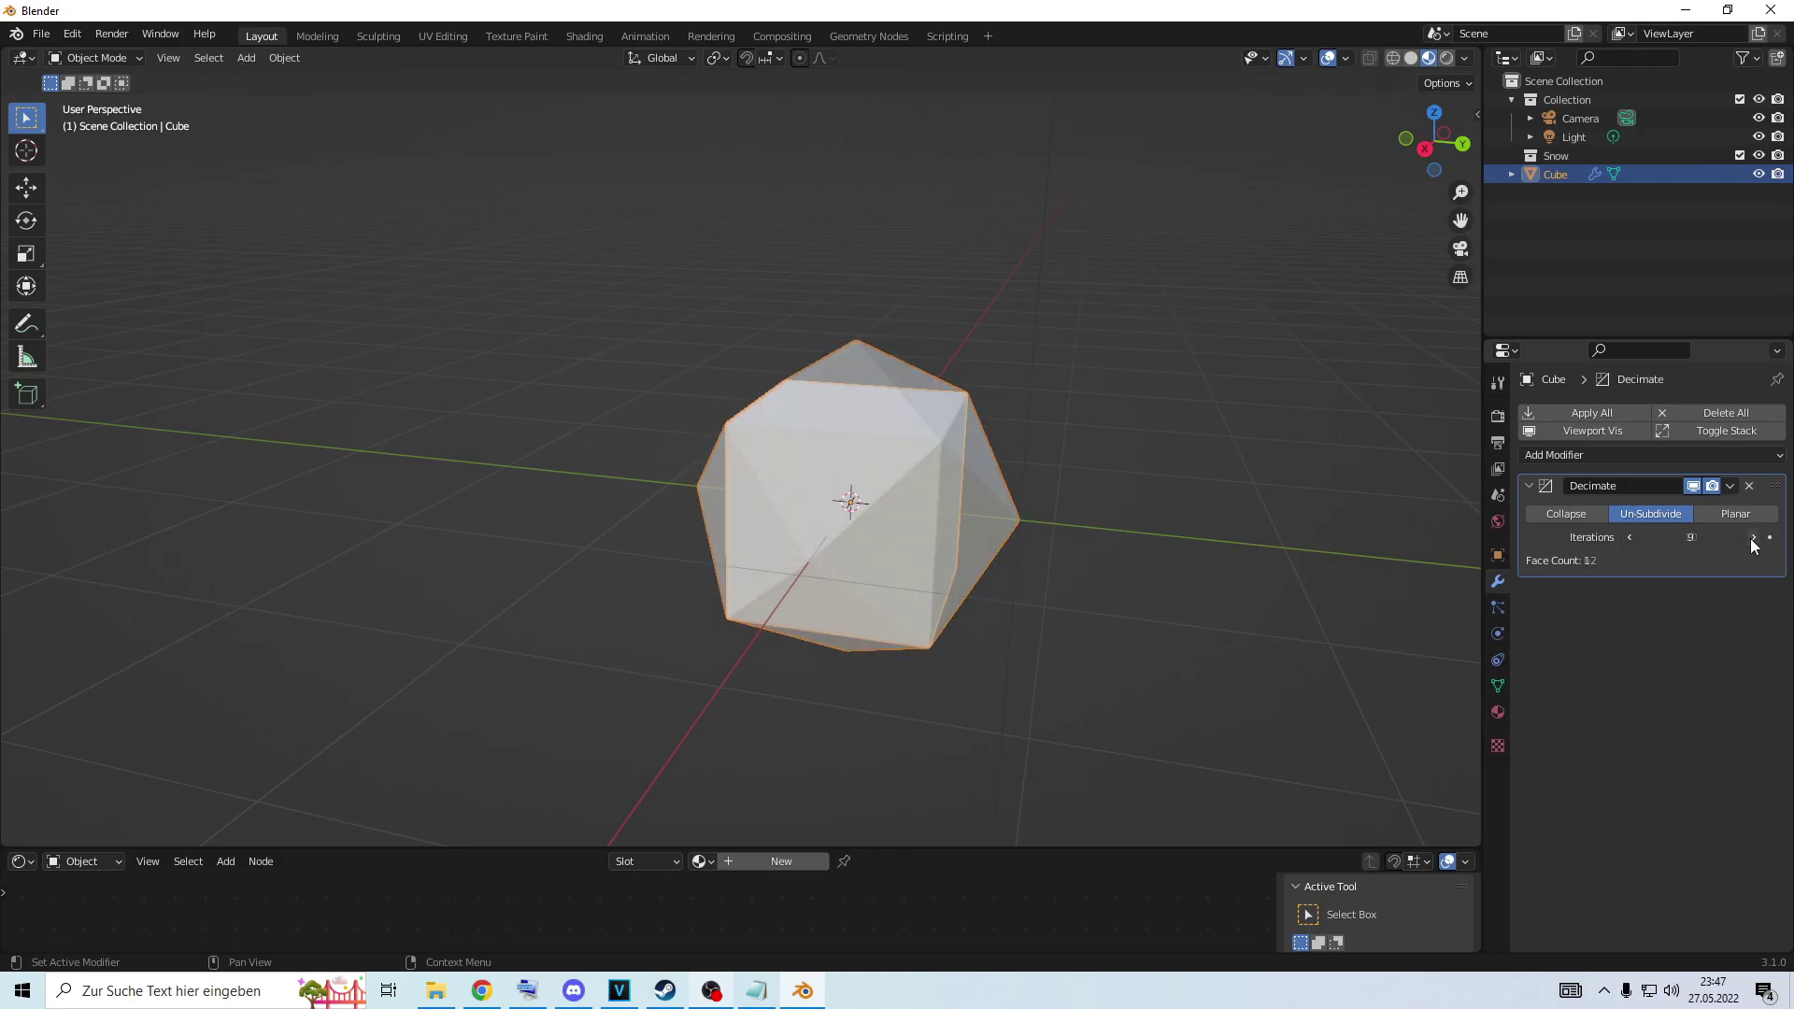
middle_click_drag(1085, 589, 986, 552)
scroll(981, 570, "up", 6)
scroll(986, 551, "down", 5)
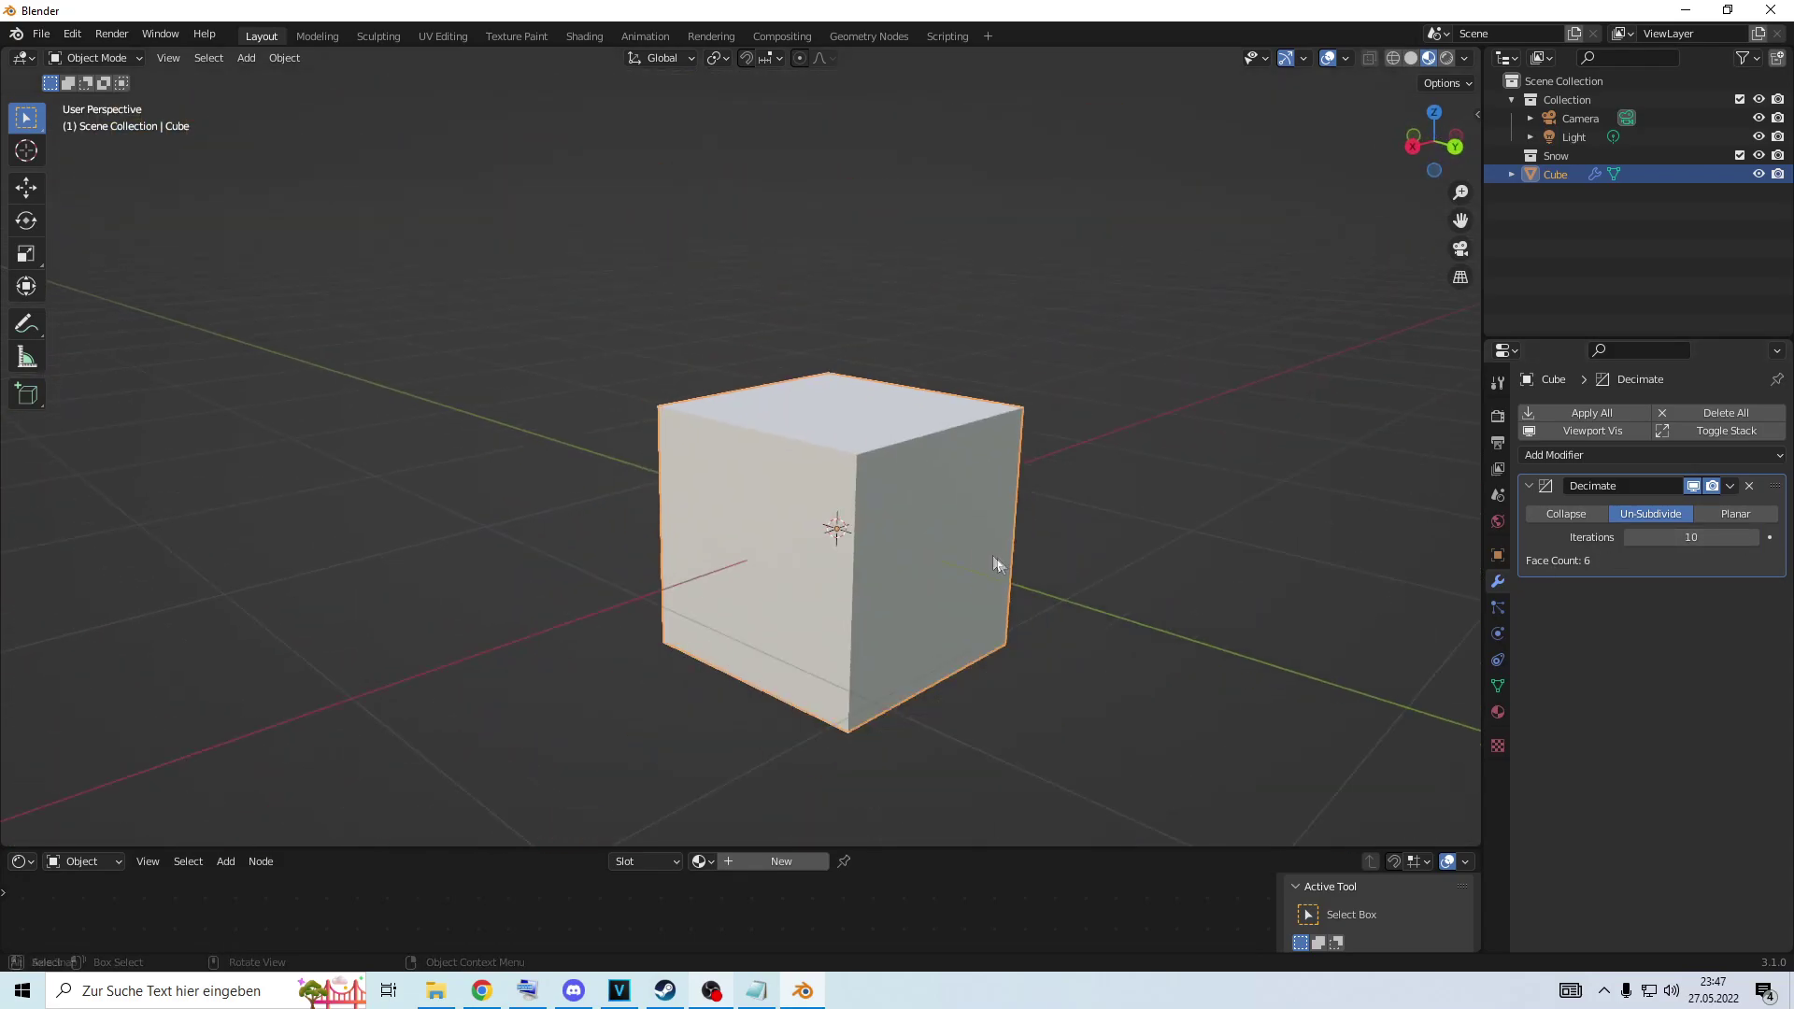
Enlarge the Shader Editor area and switch it from the object's material to the World nodes.
left_click(720, 996)
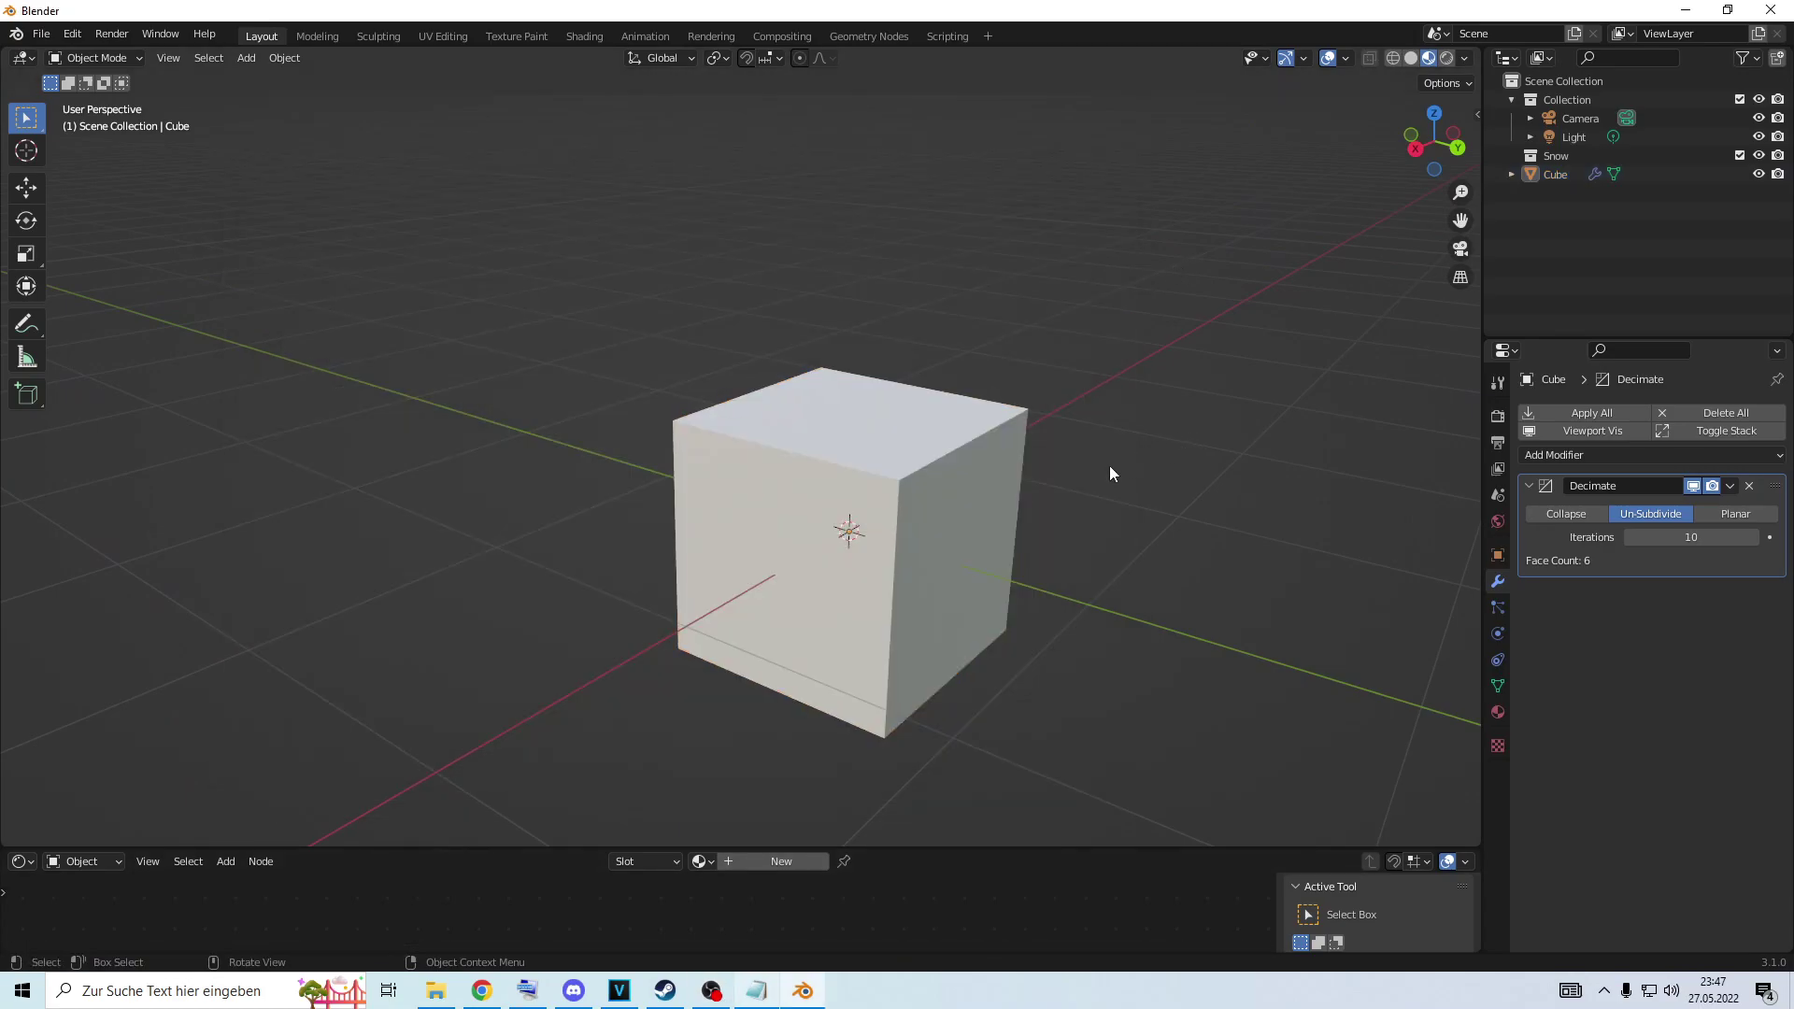
scroll(1108, 465, "down", 2)
middle_click_drag(1164, 445, 1208, 439)
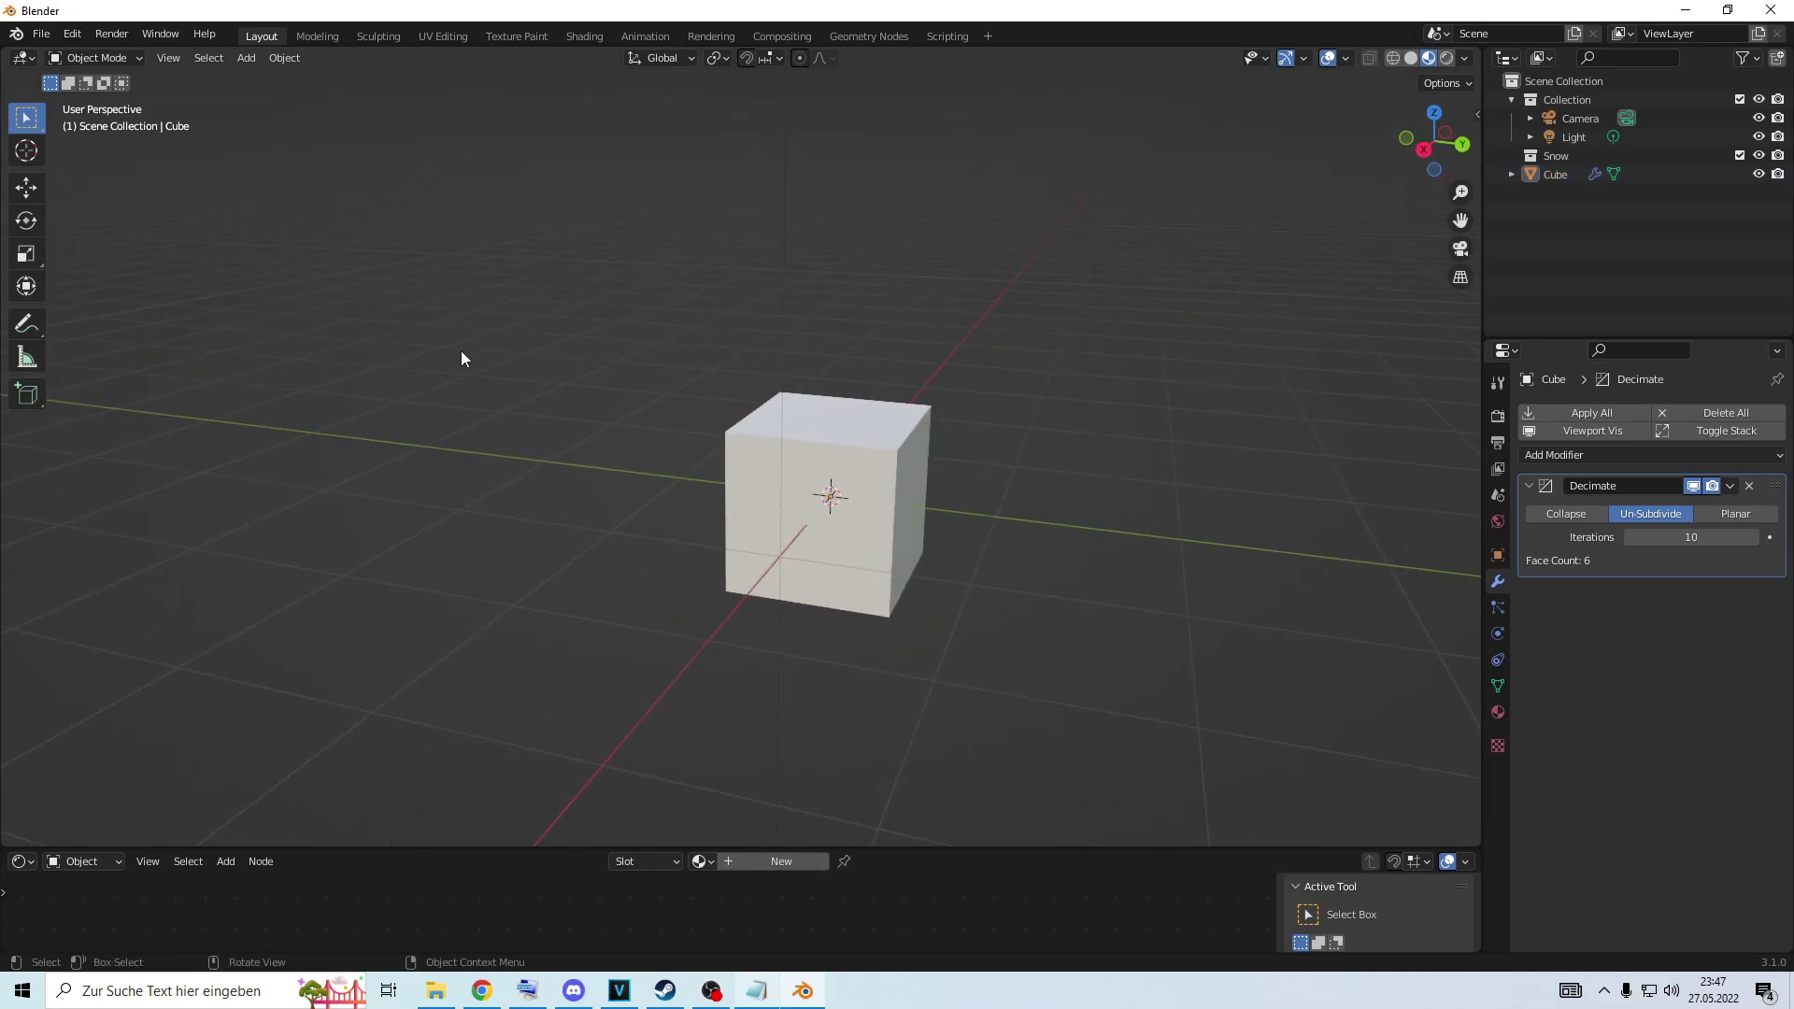
left_click_drag(512, 849, 185, 416)
left_click(25, 447)
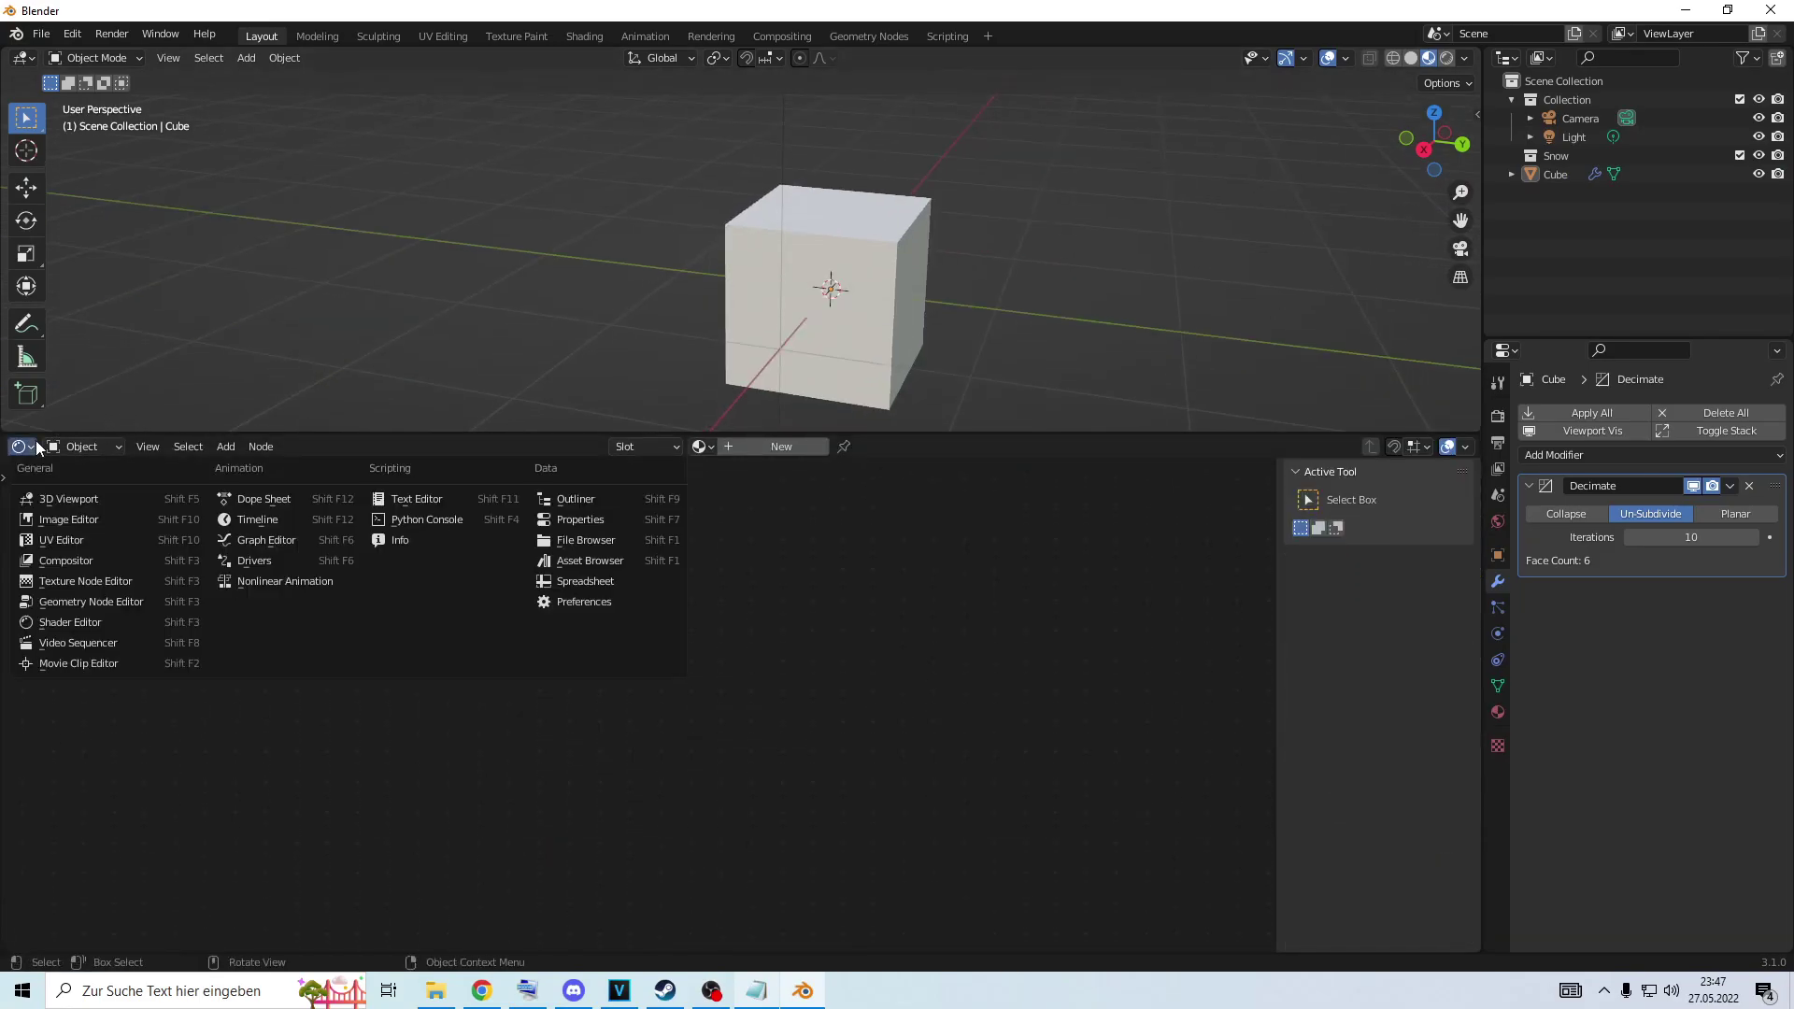
left_click(83, 447)
left_click(91, 485)
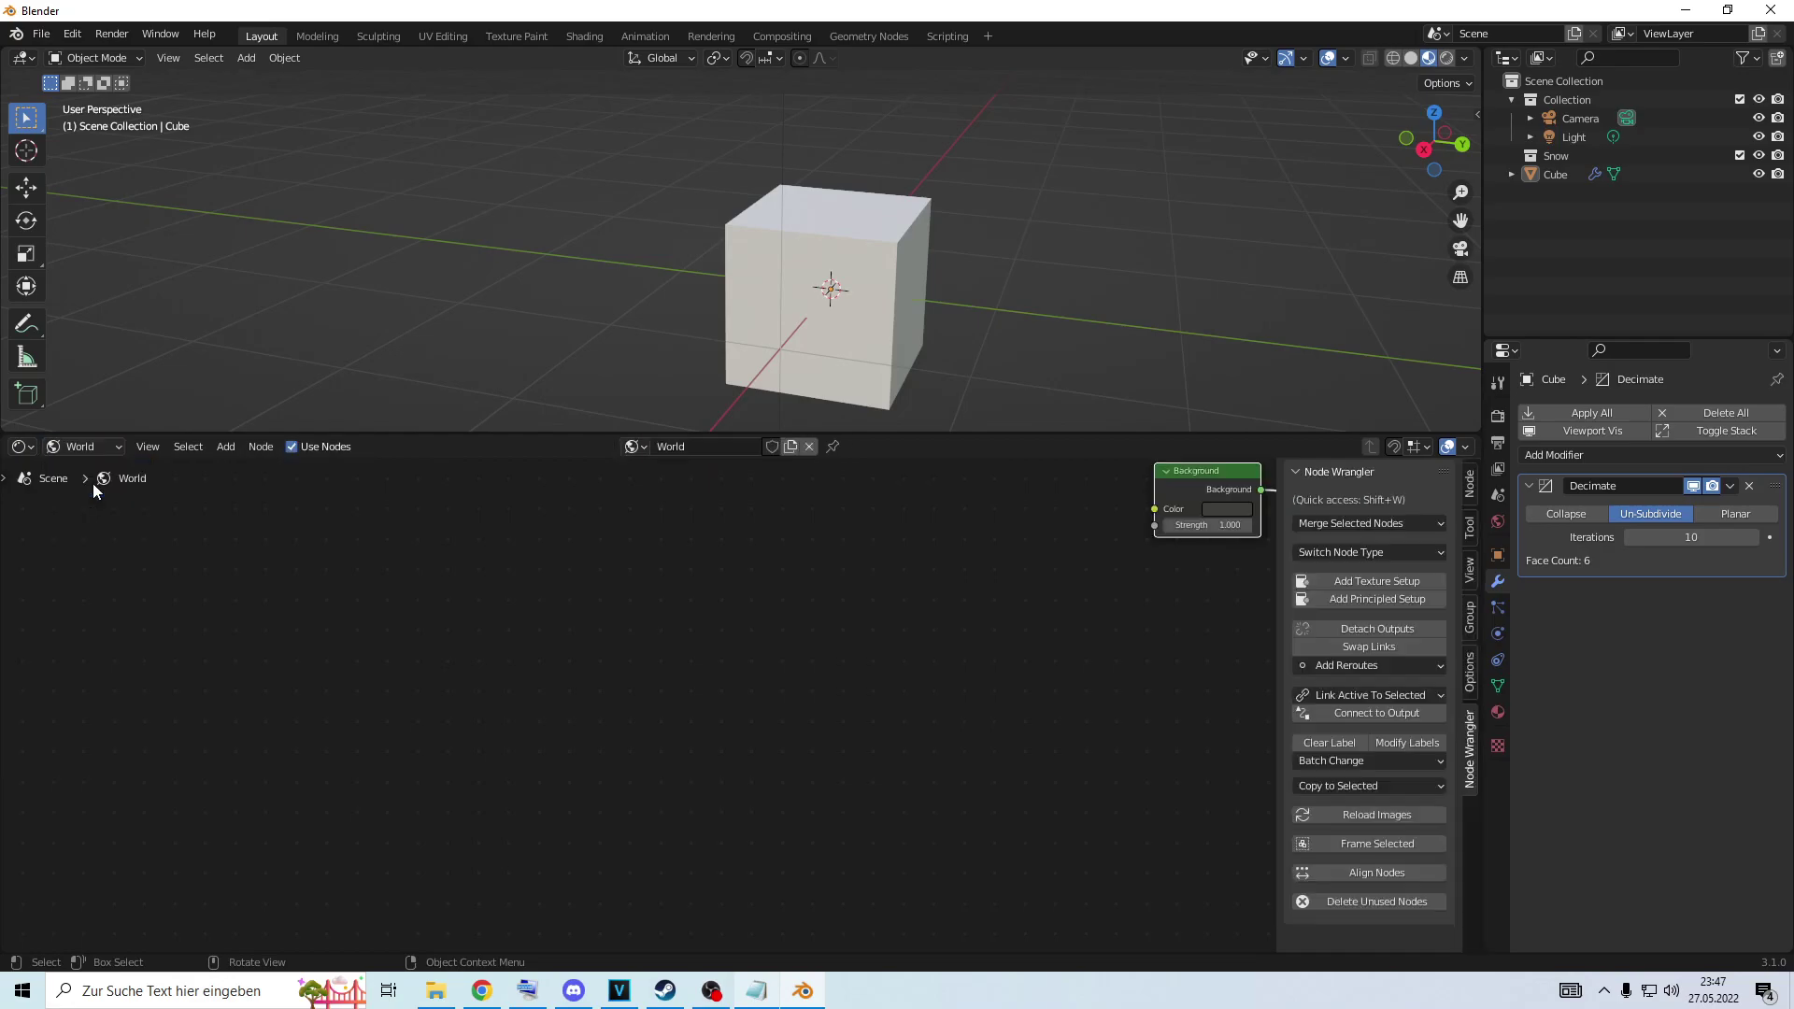
Add an Environment Texture node to the World and connect its Color output to the Background's Color input.
left_click(226, 446)
left_click(245, 465)
type("e")
left_click(357, 526)
left_click(571, 622)
left_click_drag(657, 609, 776, 615)
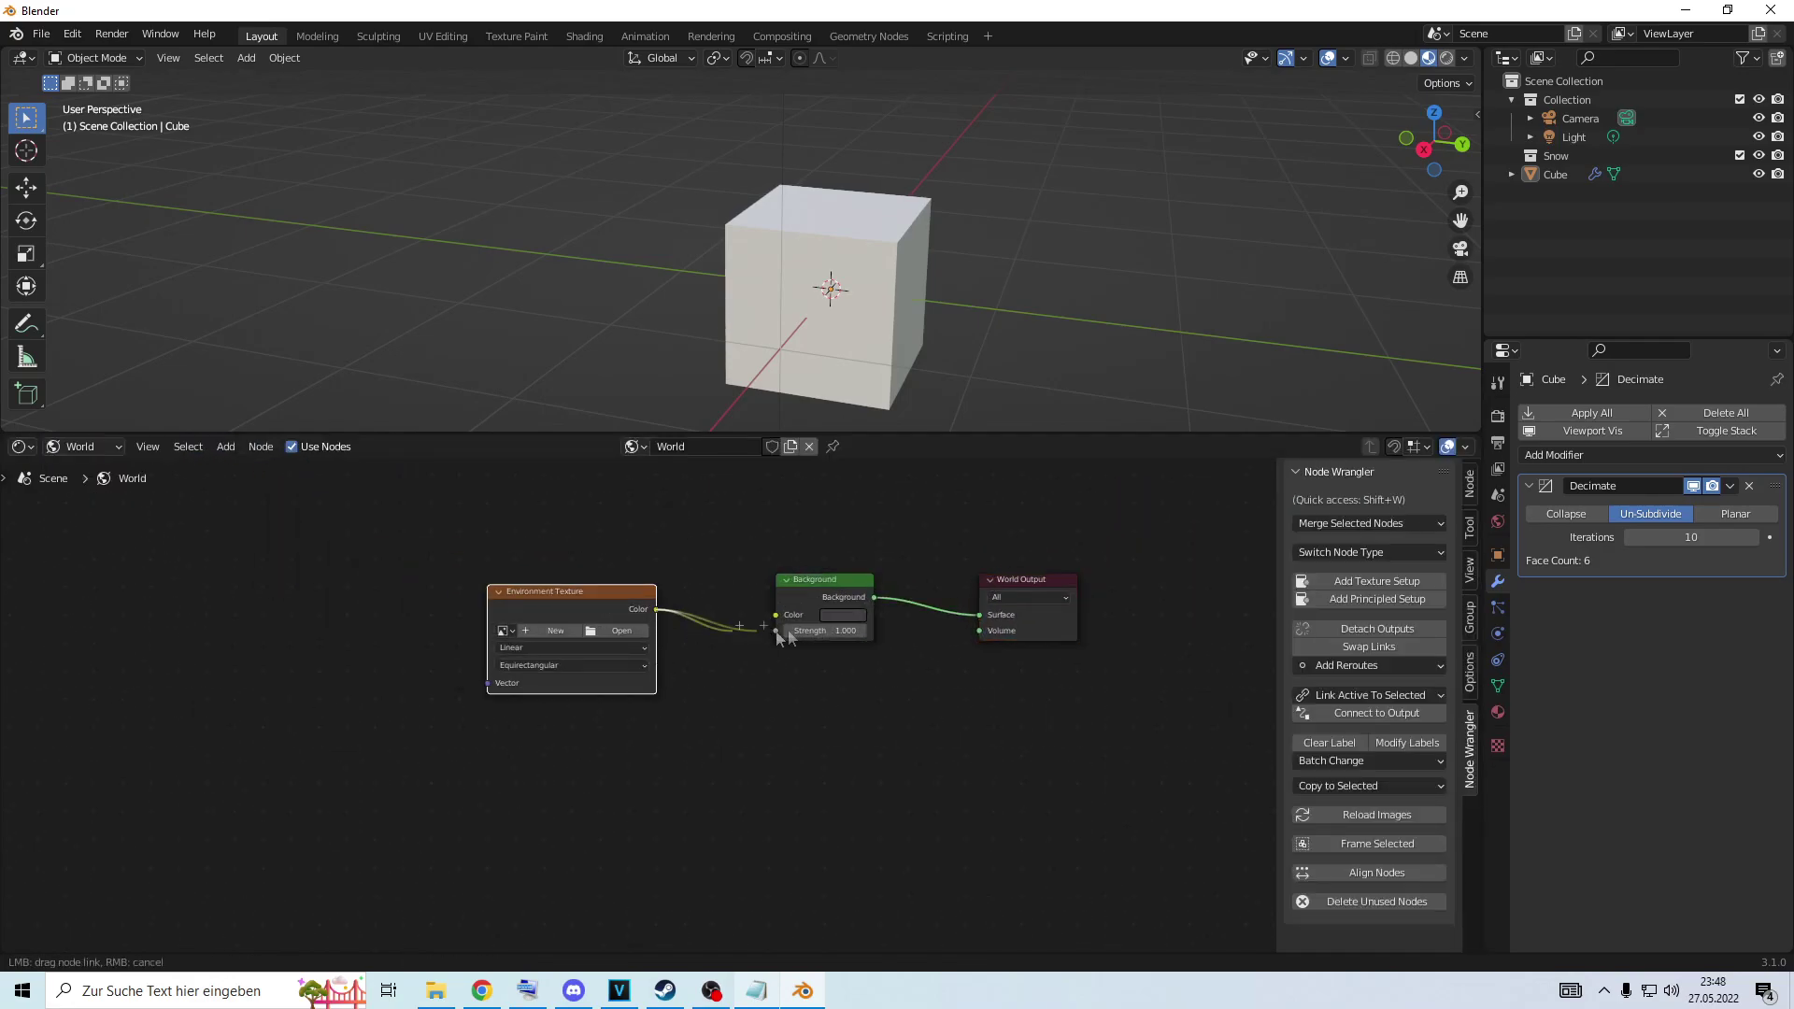
Load lush_dirt_path_4k.exr from the Downloads folder into the Environment Texture node.
left_click(643, 632)
left_click(565, 377)
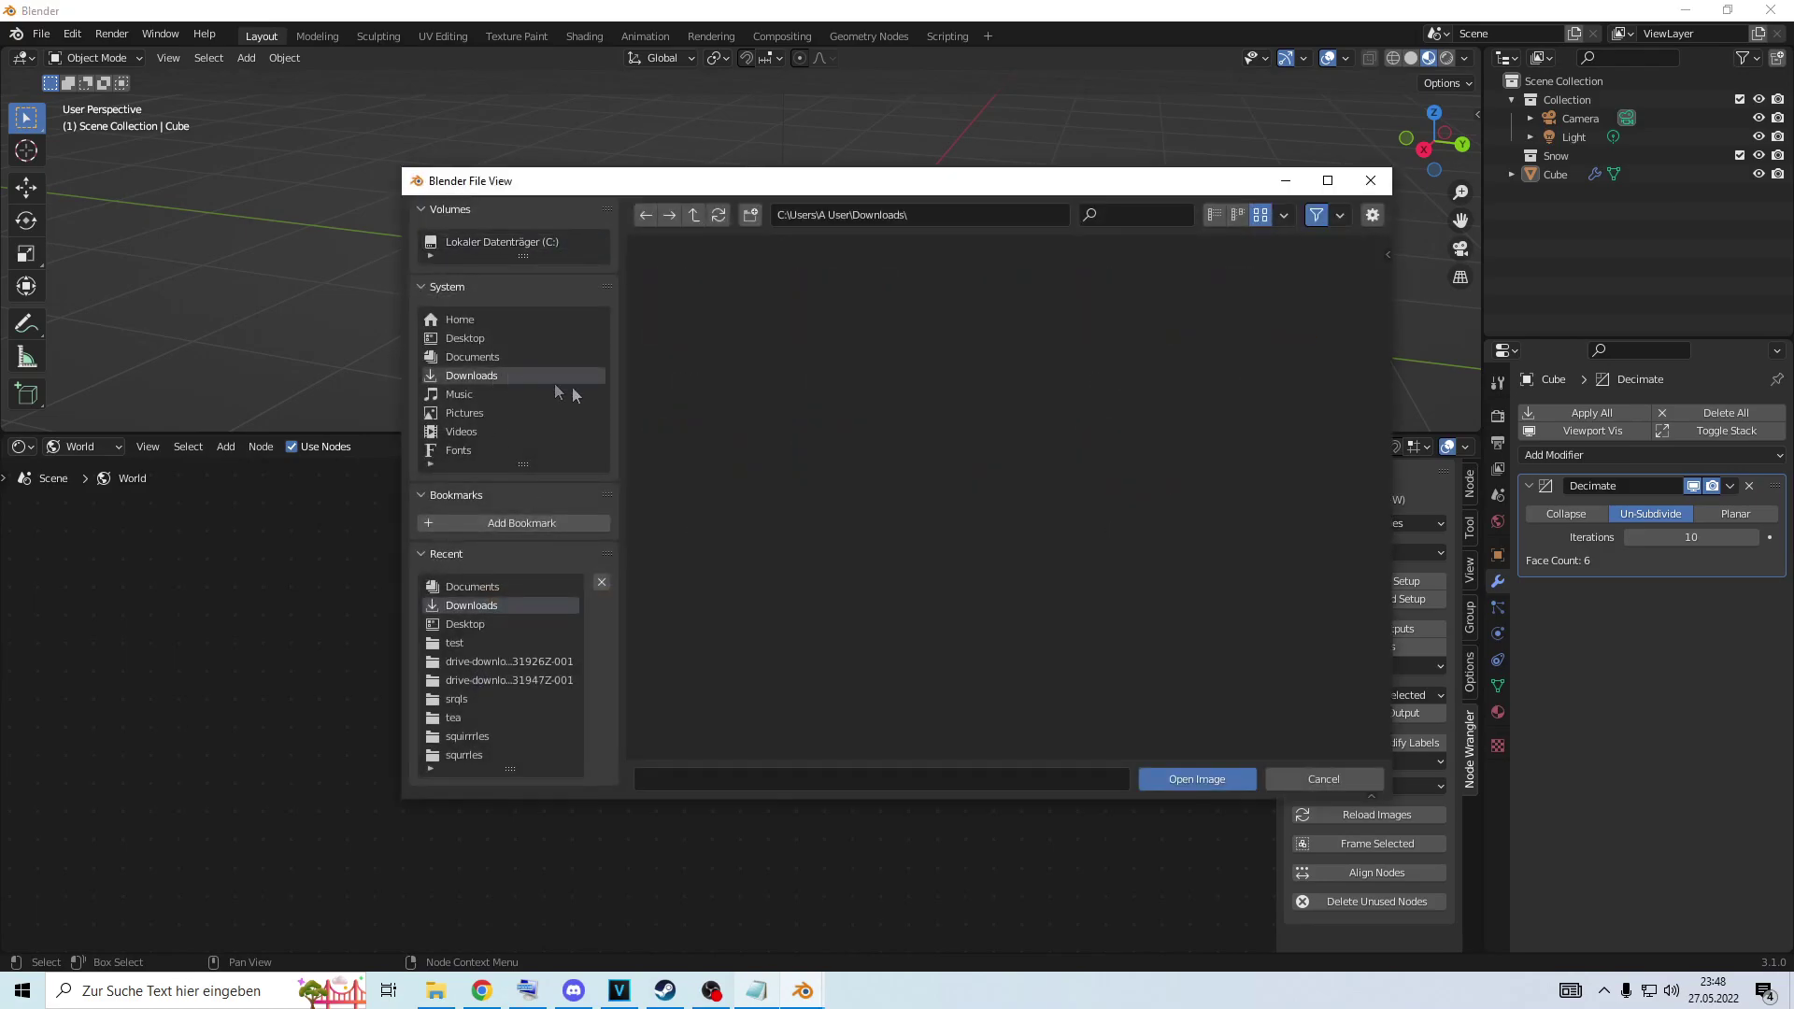
left_click_drag(1388, 272, 1398, 783)
scroll(1197, 530, "up", 15)
scroll(1203, 521, "down", 8)
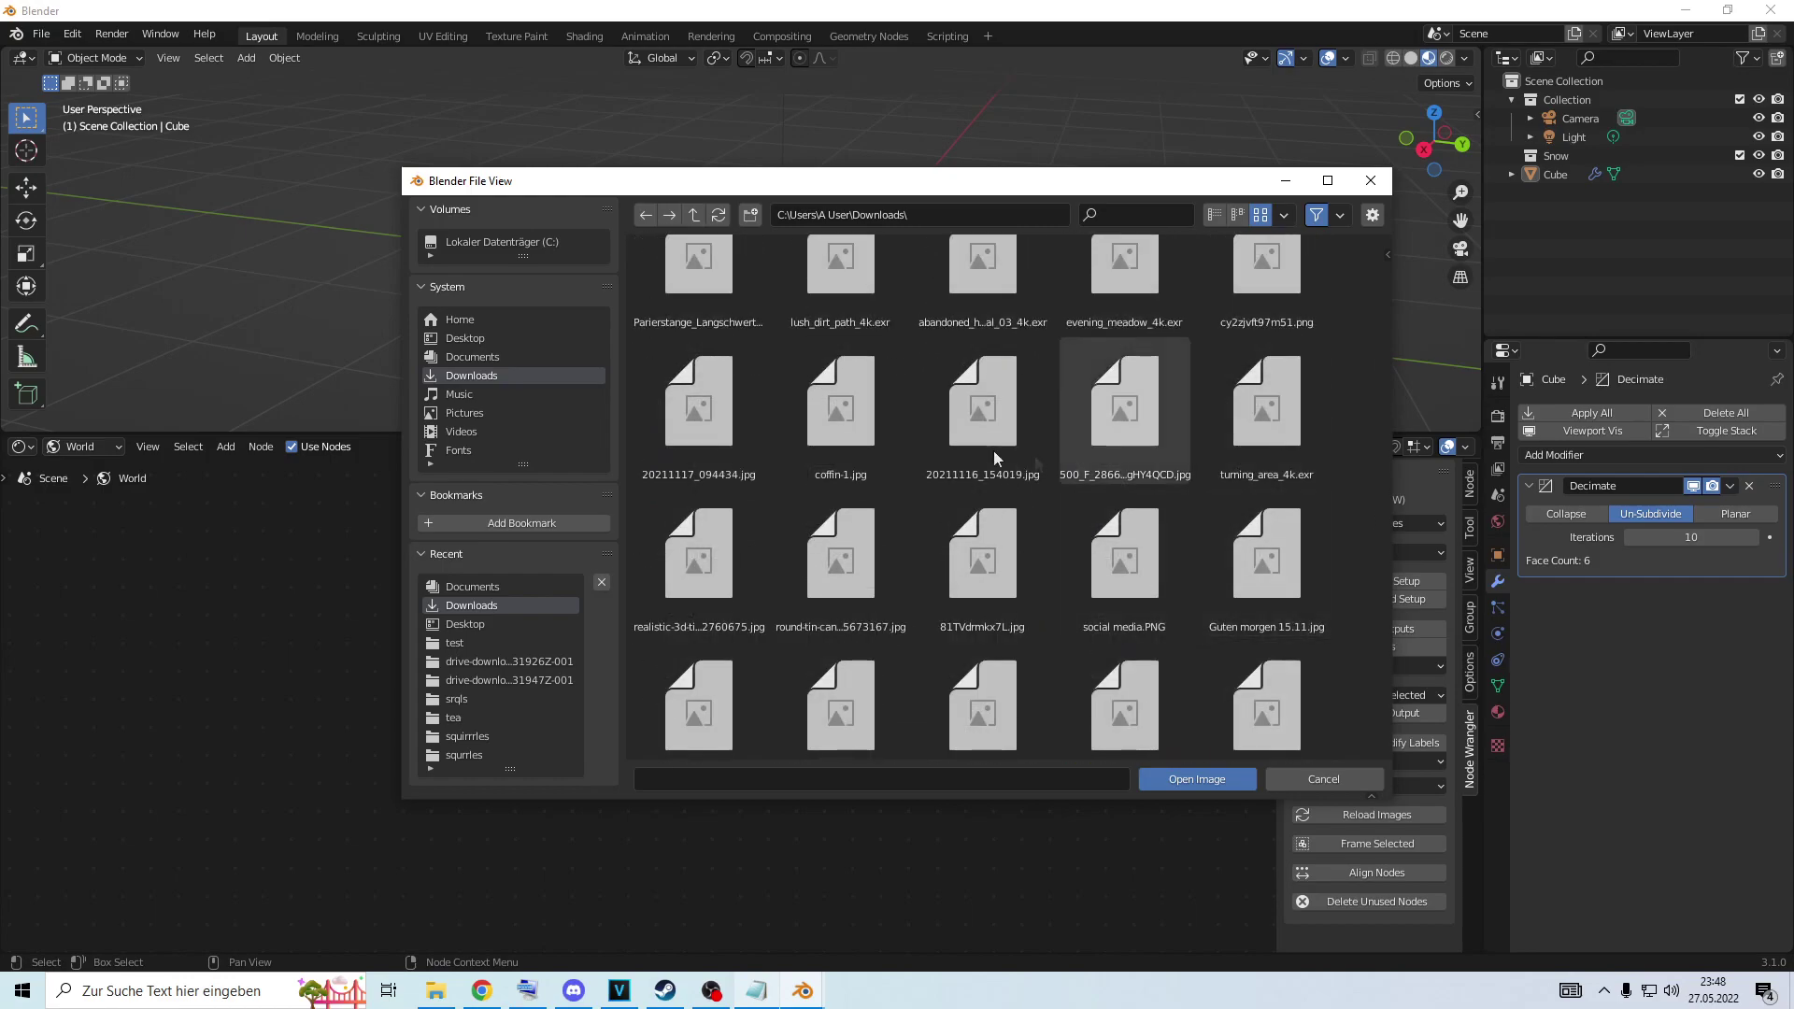
double_click(870, 279)
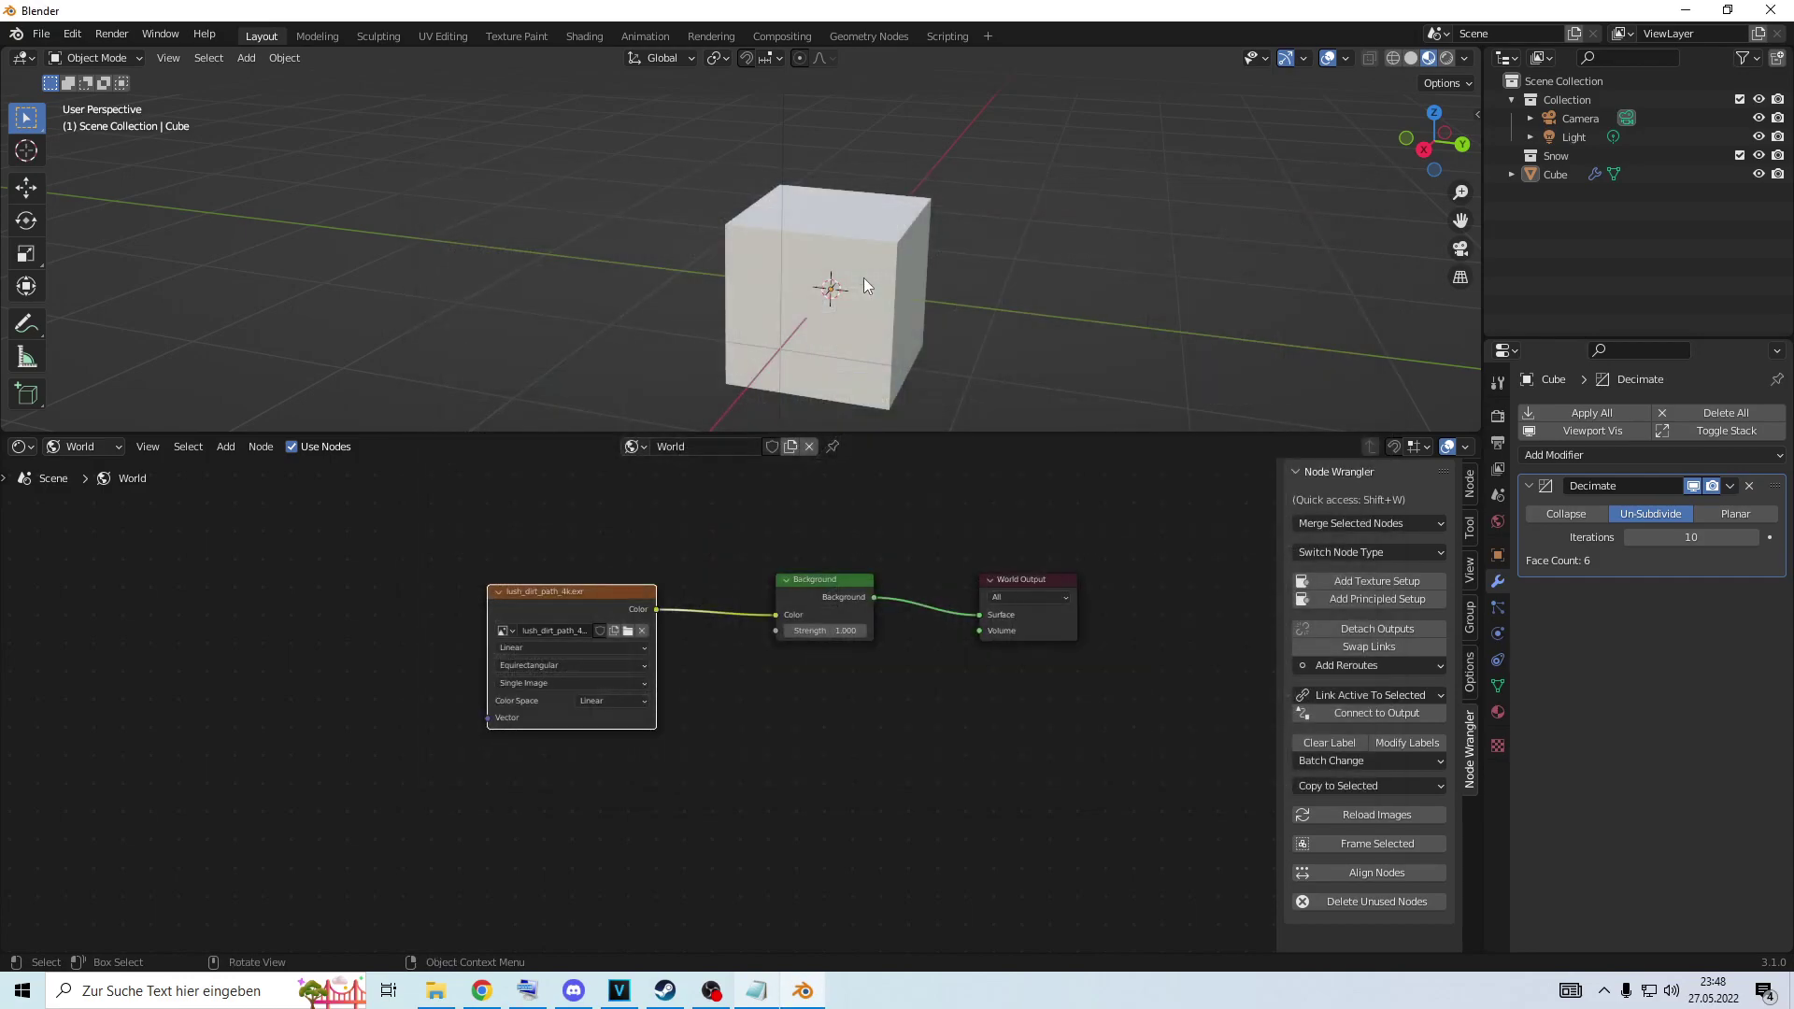
Show the viewport in Rendered shading and enlarge it to view the cube against the environment image.
left_click(1448, 59)
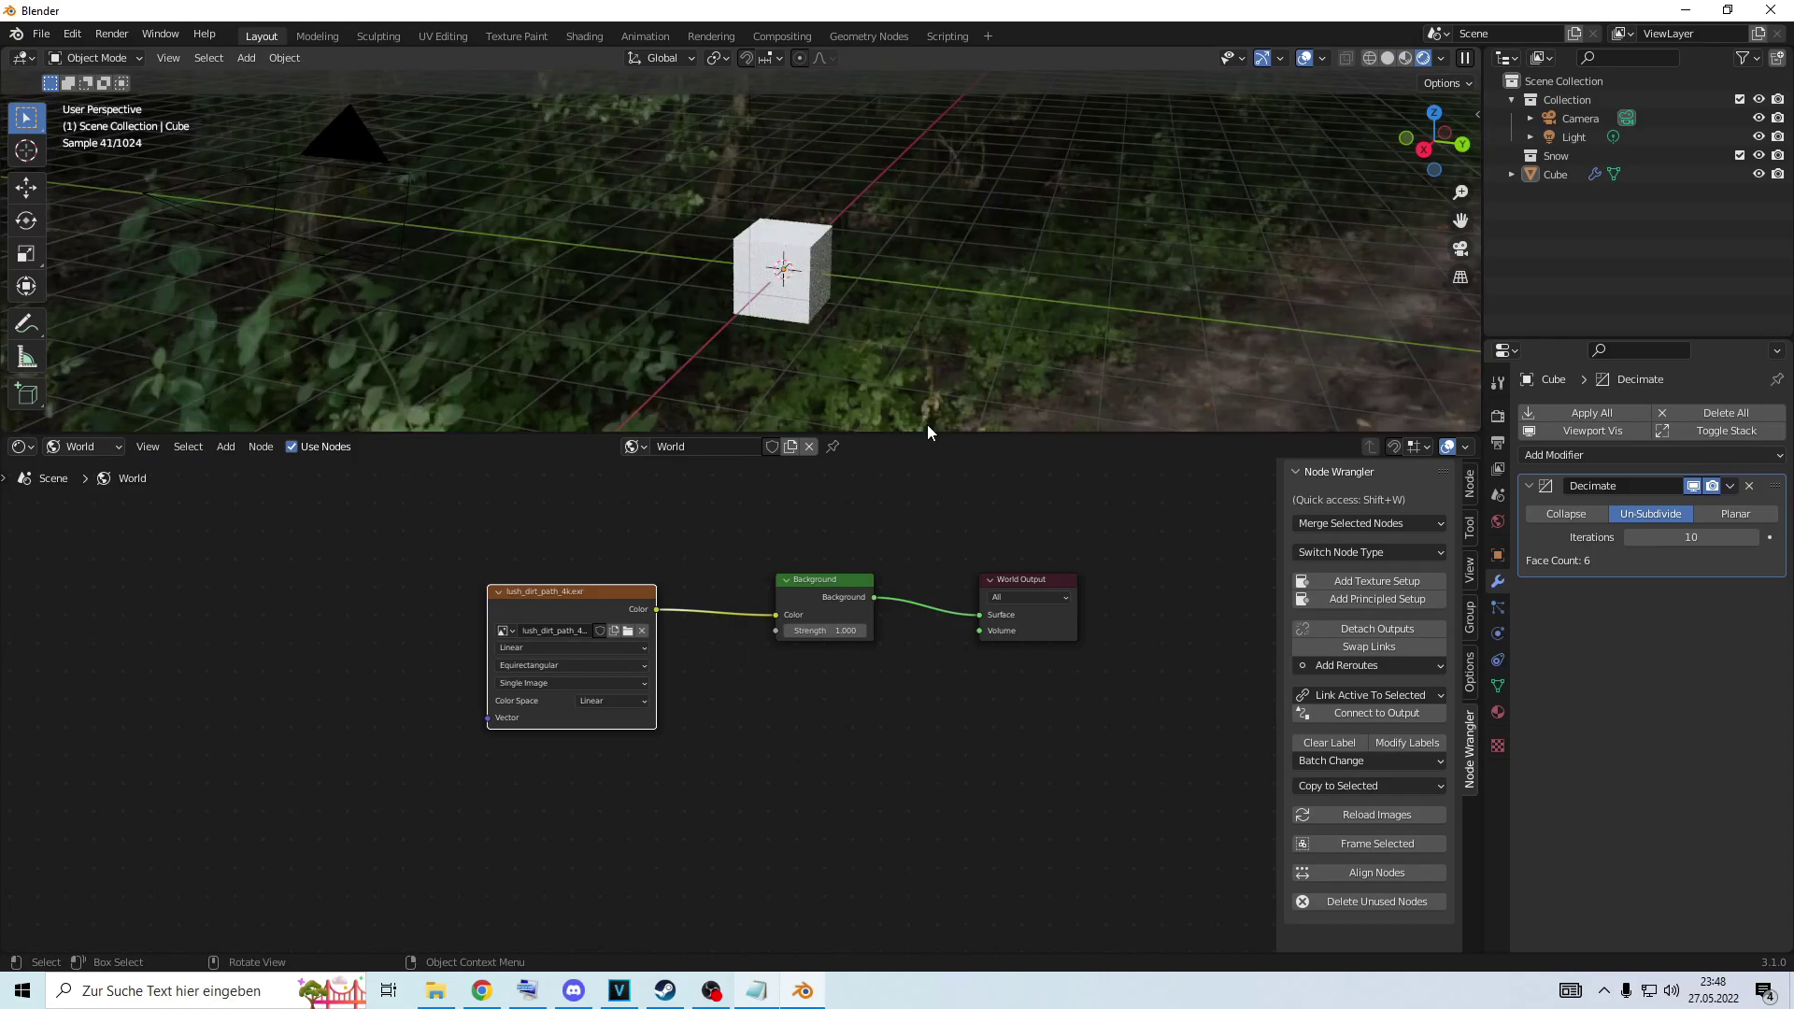
left_click_drag(928, 432, 925, 746)
scroll(910, 552, "down", 6)
middle_click_drag(910, 553, 784, 445)
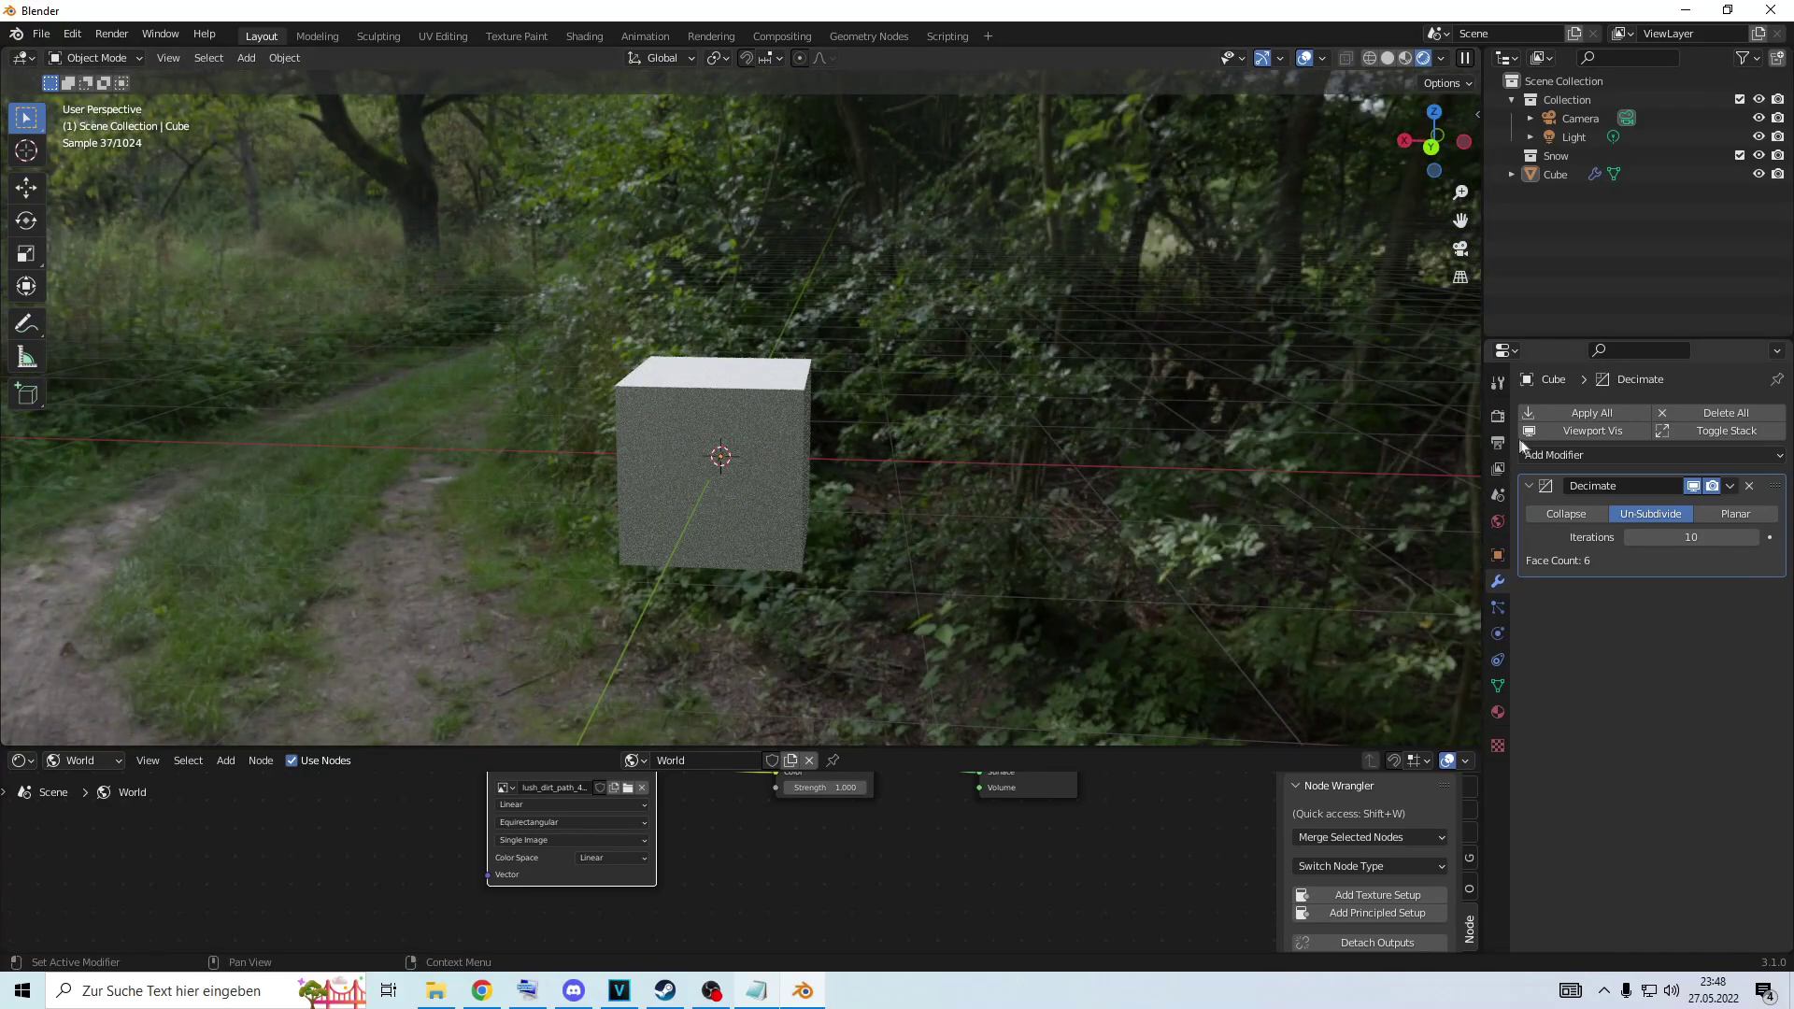
Look through the lower sections of the scene's render properties and view the environment from another side.
left_click(1498, 416)
scroll(1695, 667, "down", 4)
left_click(1612, 813)
scroll(1615, 856, "down", 4)
left_click(1557, 799)
scroll(1572, 665, "up", 4)
middle_click_drag(923, 519, 1146, 492)
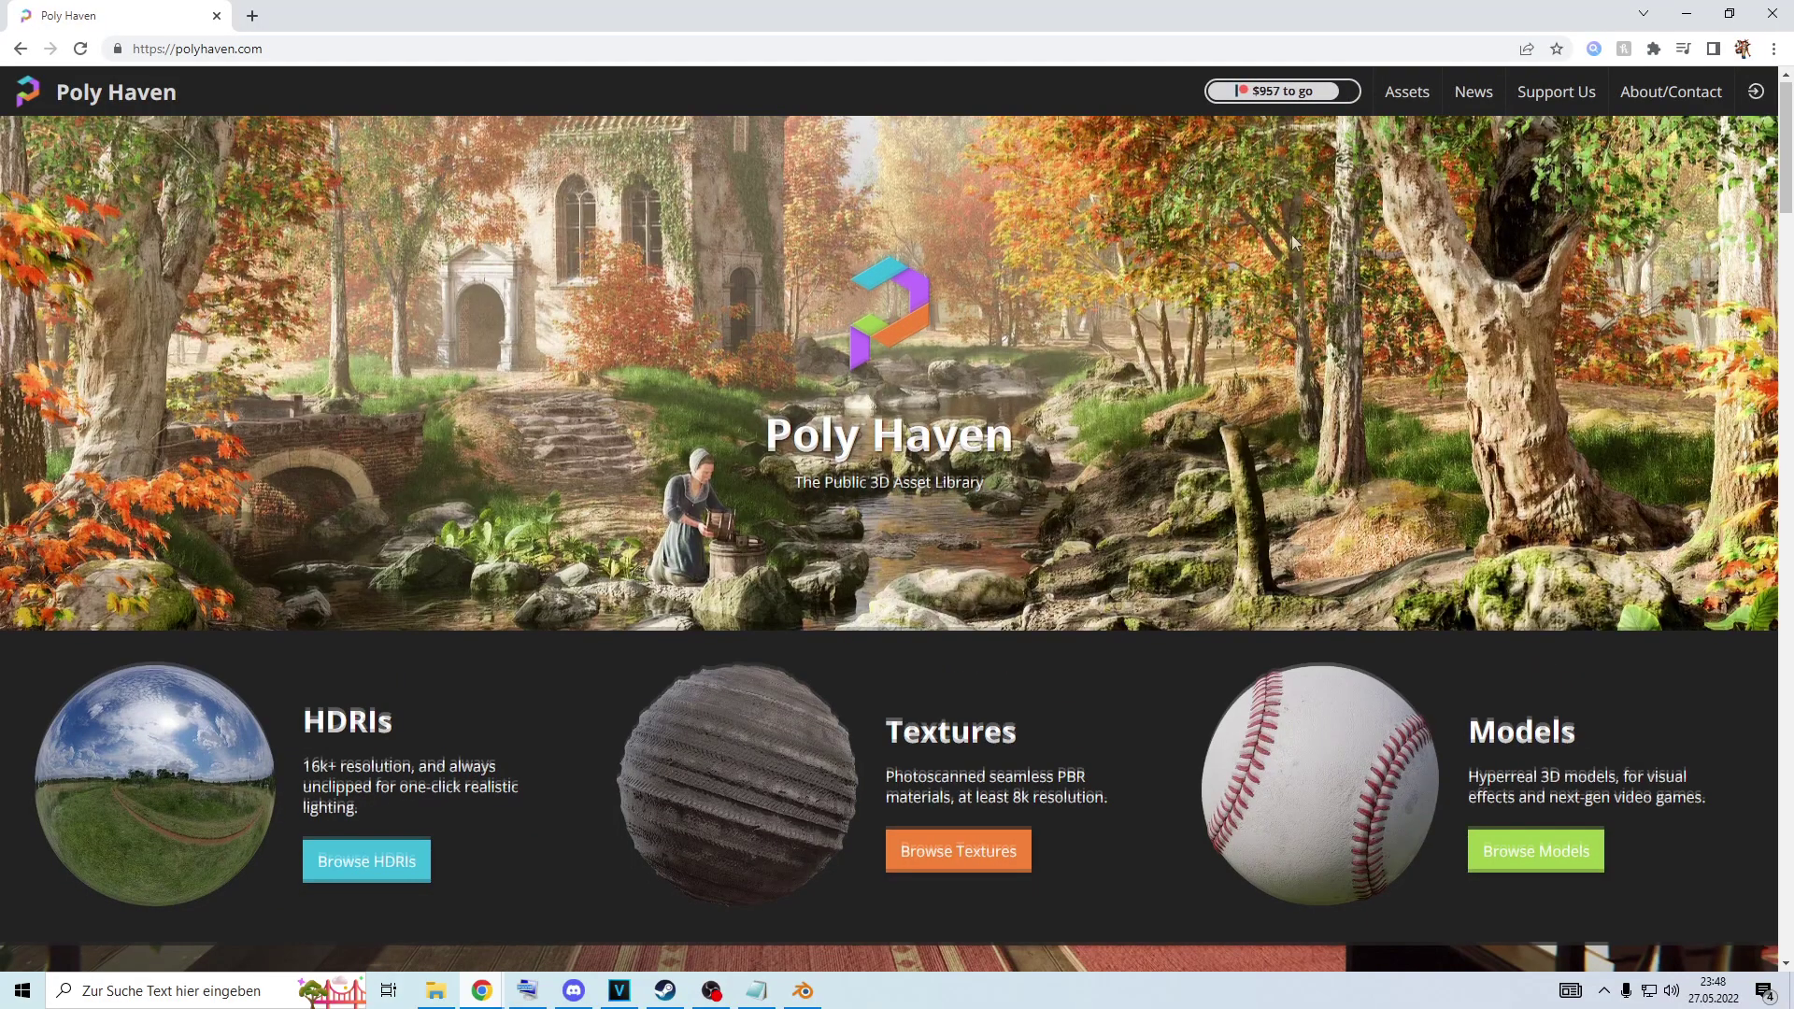
Open the HDRI library on the Poly Haven website in the browser and look through all the HDRIs.
scroll(1294, 241, "down", 1)
left_click(400, 769)
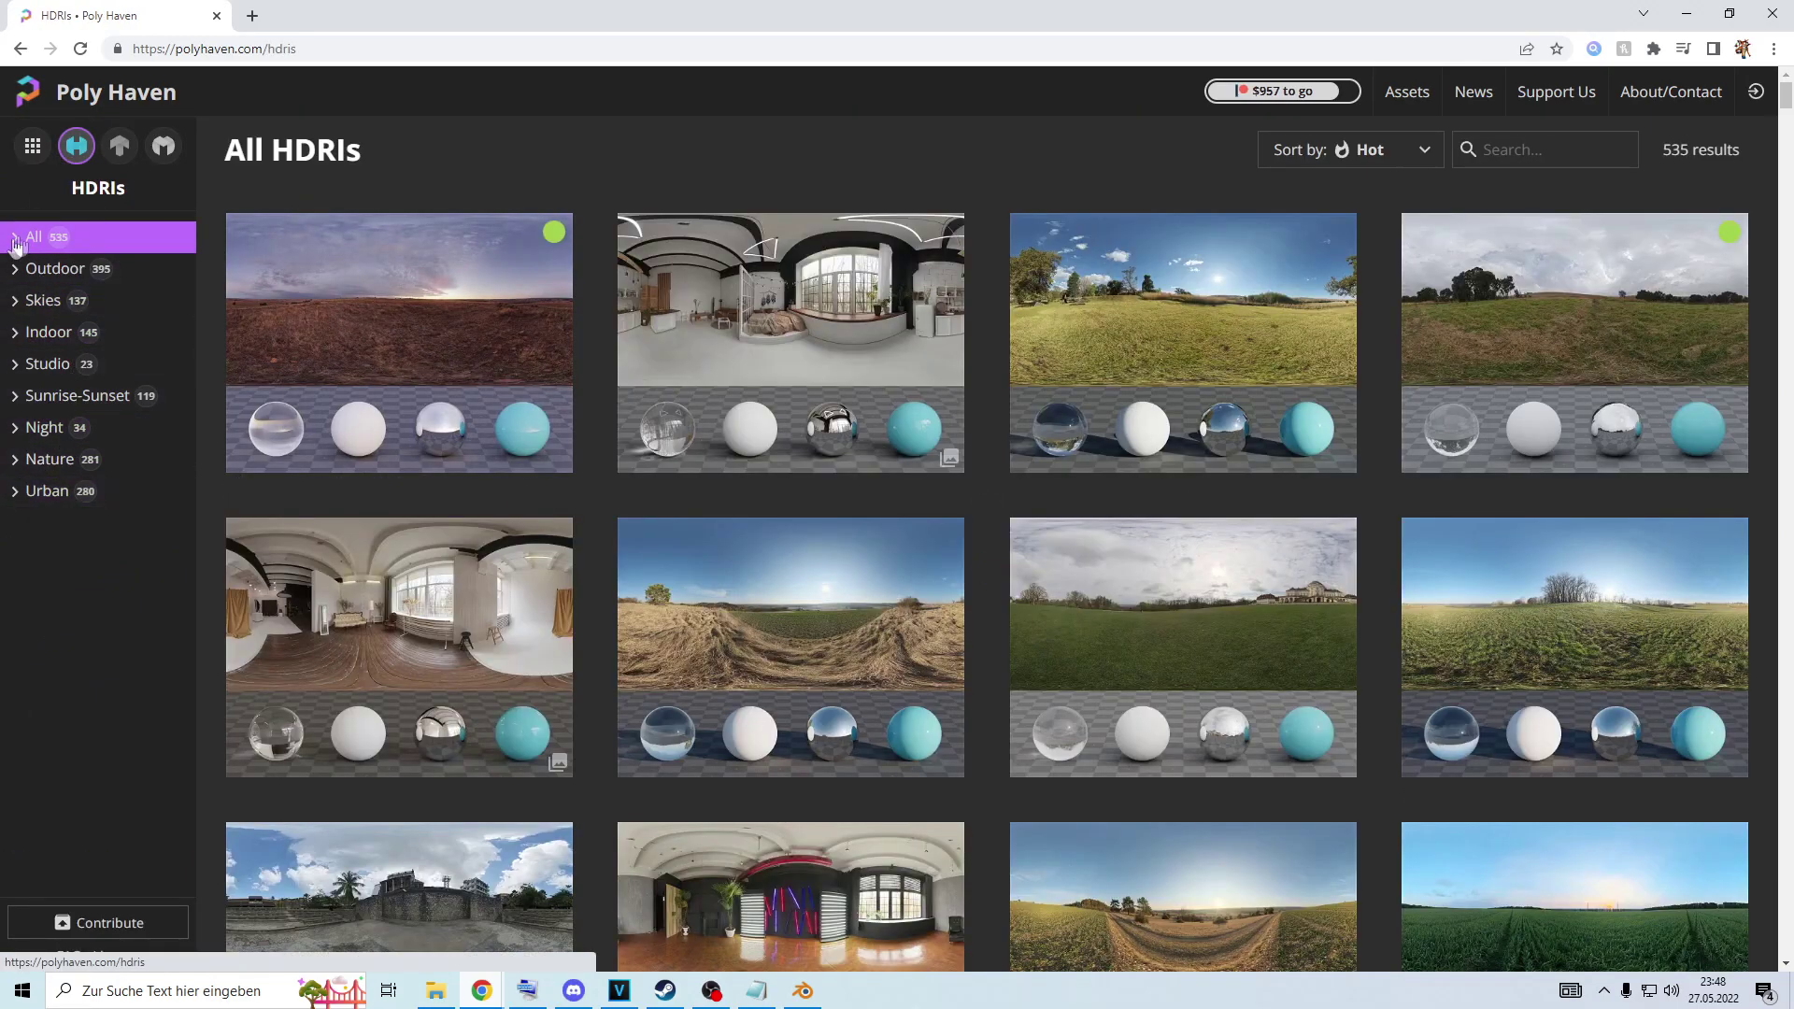
scroll(914, 500, "down", 6)
scroll(914, 500, "up", 6)
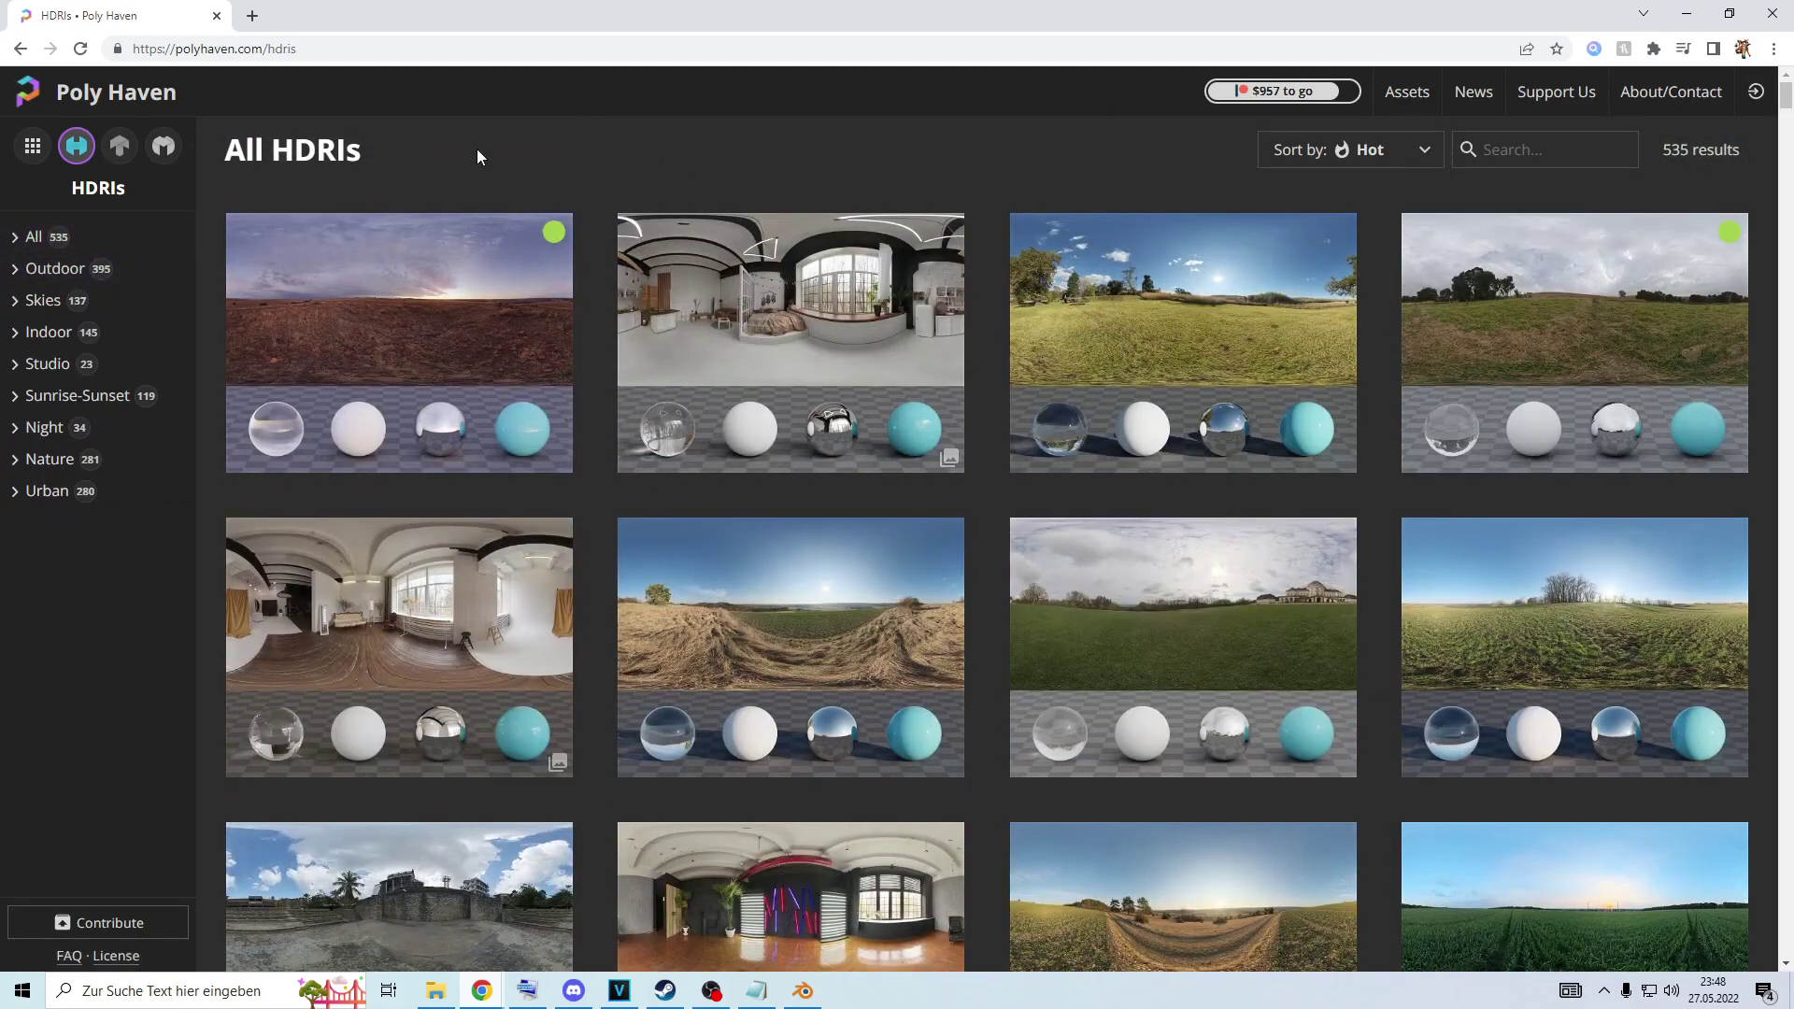
scroll(890, 149, "down", 15)
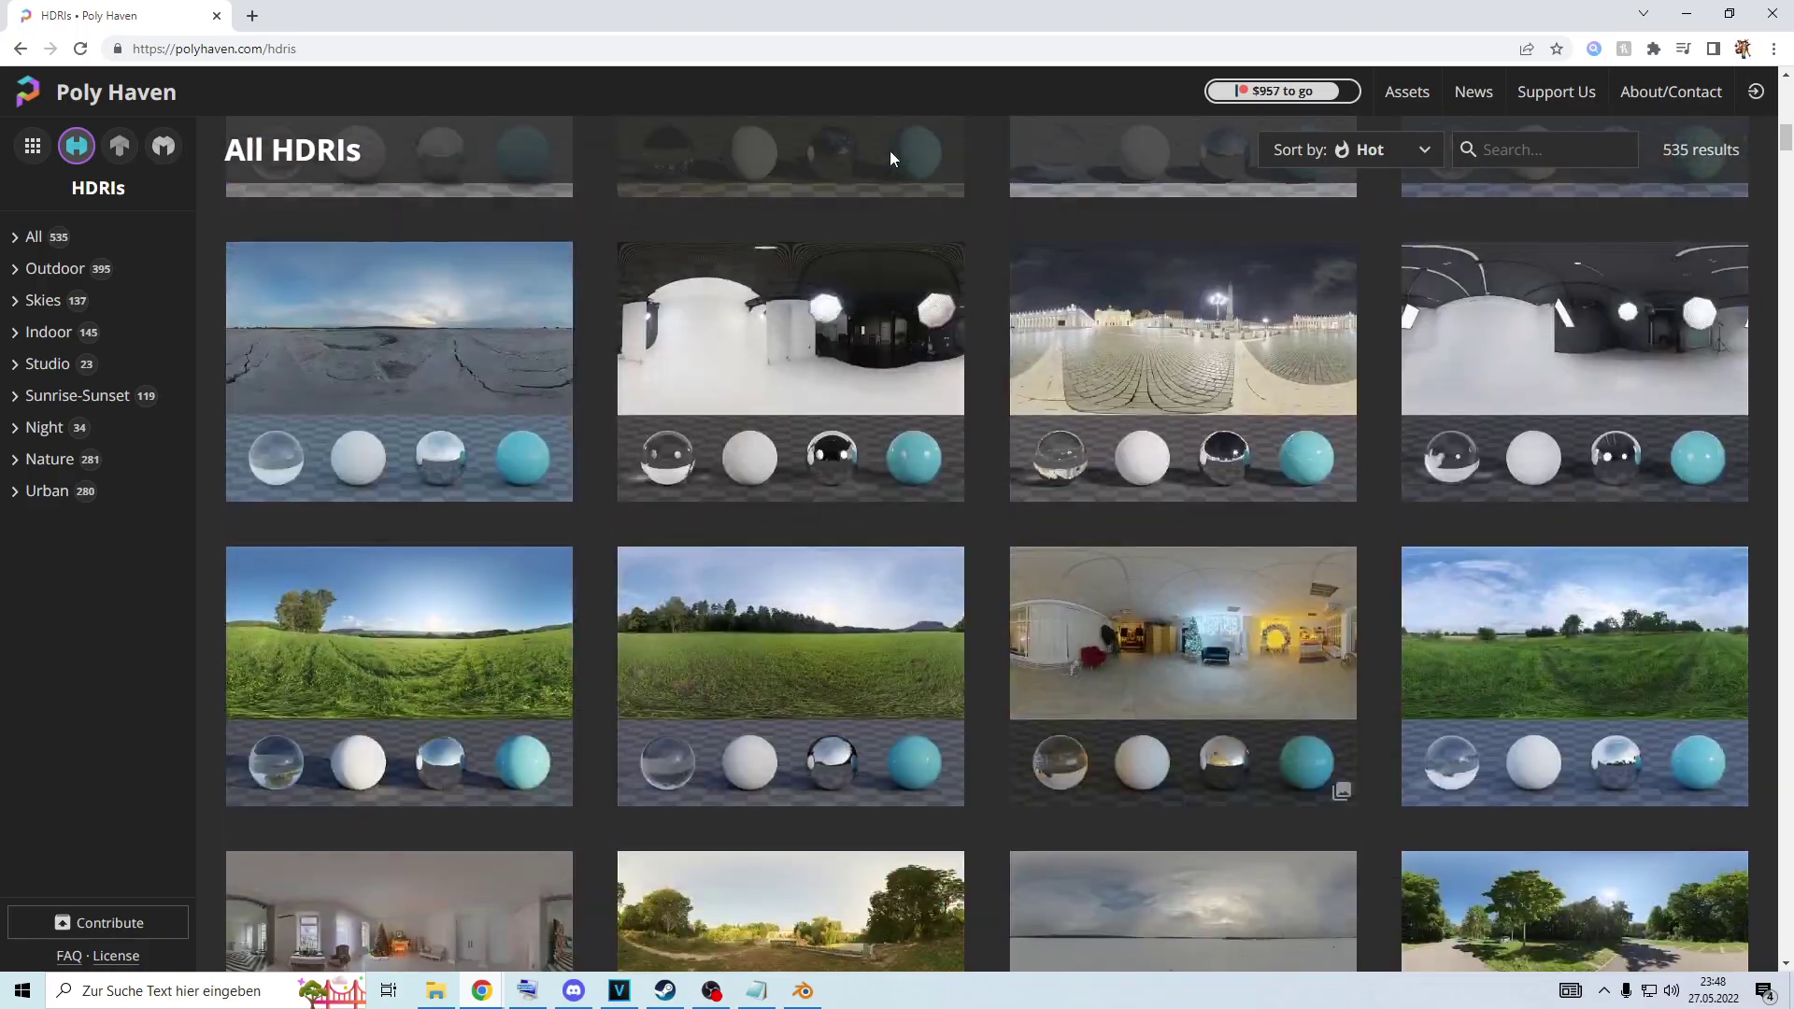
scroll(873, 176, "down", 20)
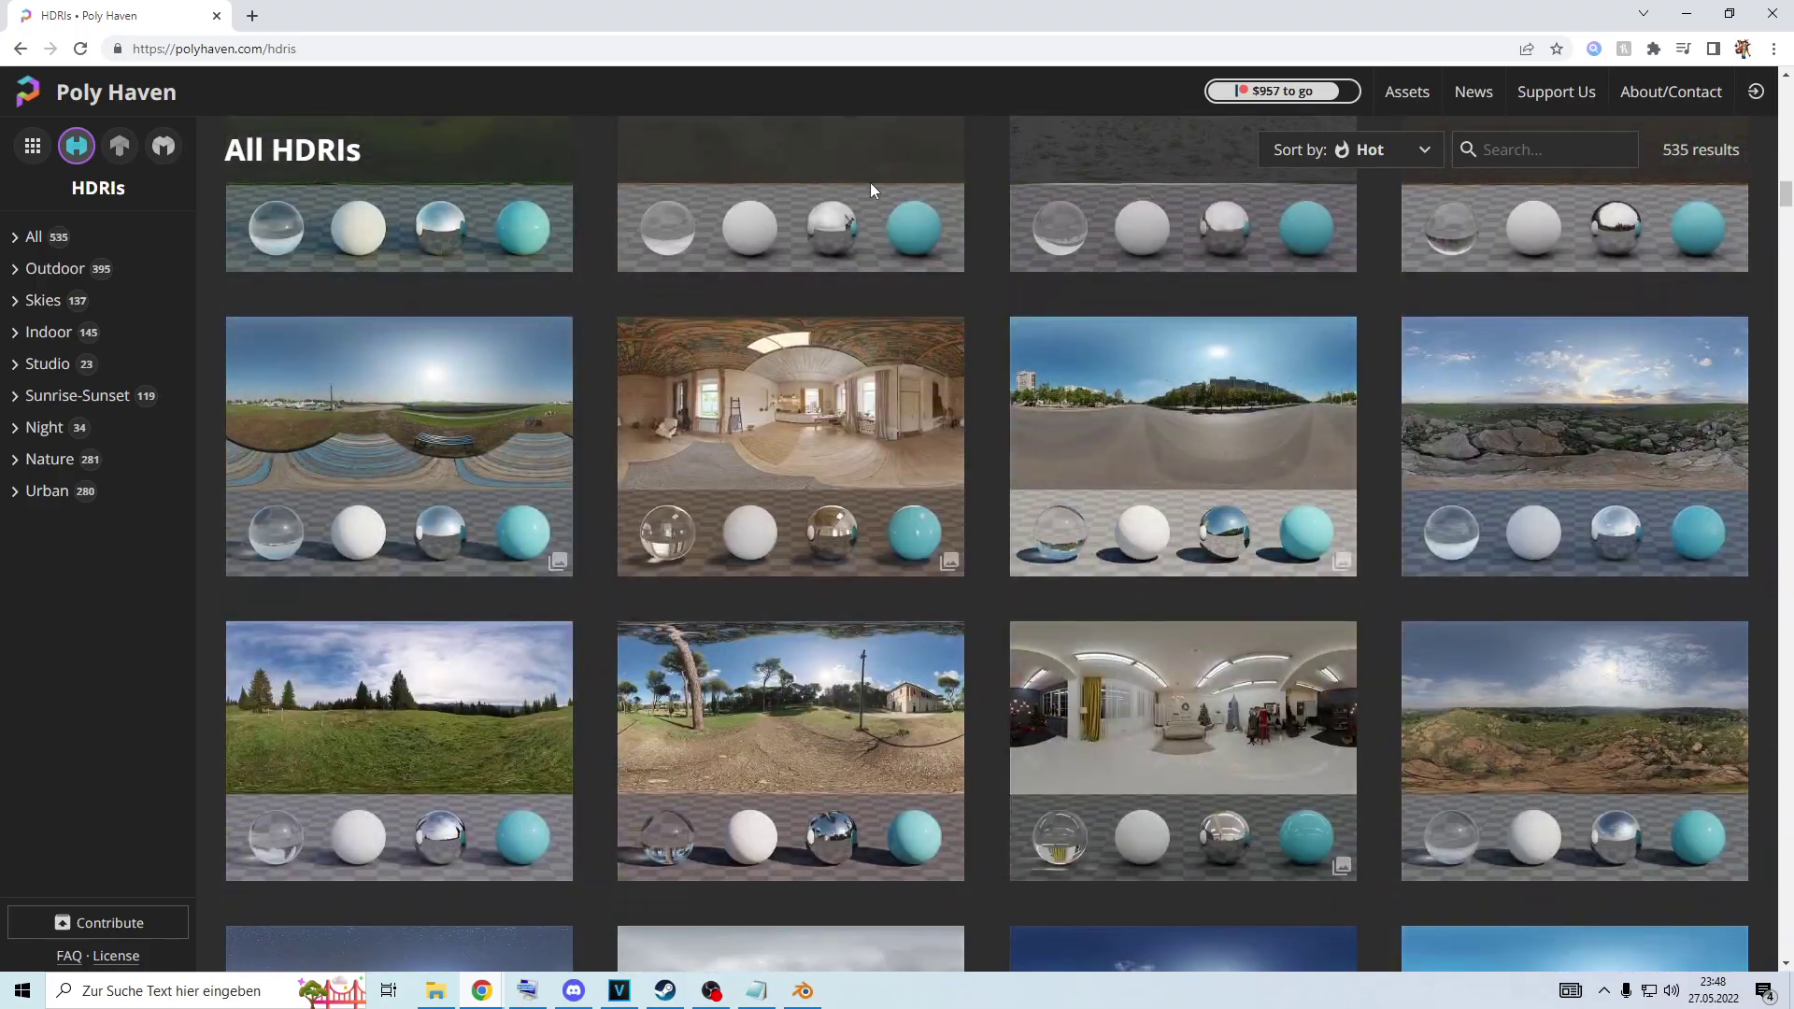
scroll(877, 197, "up", 5)
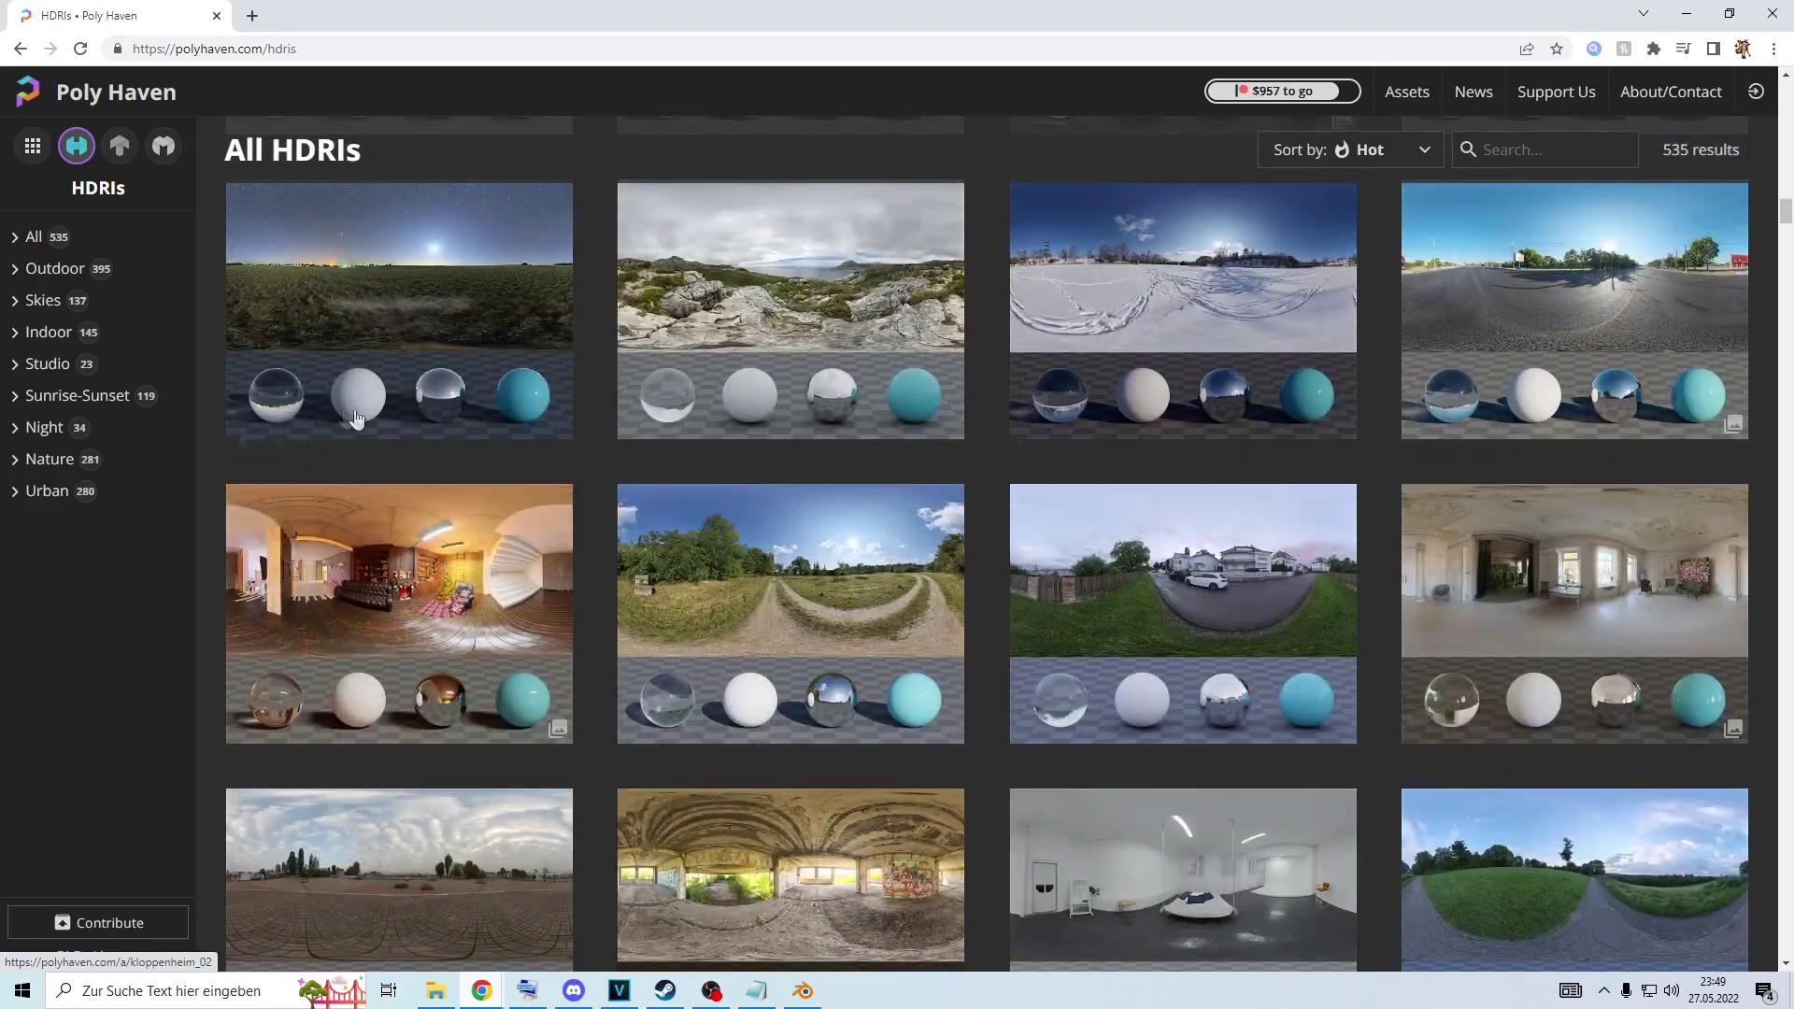
Open the Ehingen Hillside 02 HDRI's page from the Poly Haven library.
scroll(209, 479, "up", 5)
scroll(841, 561, "up", 3)
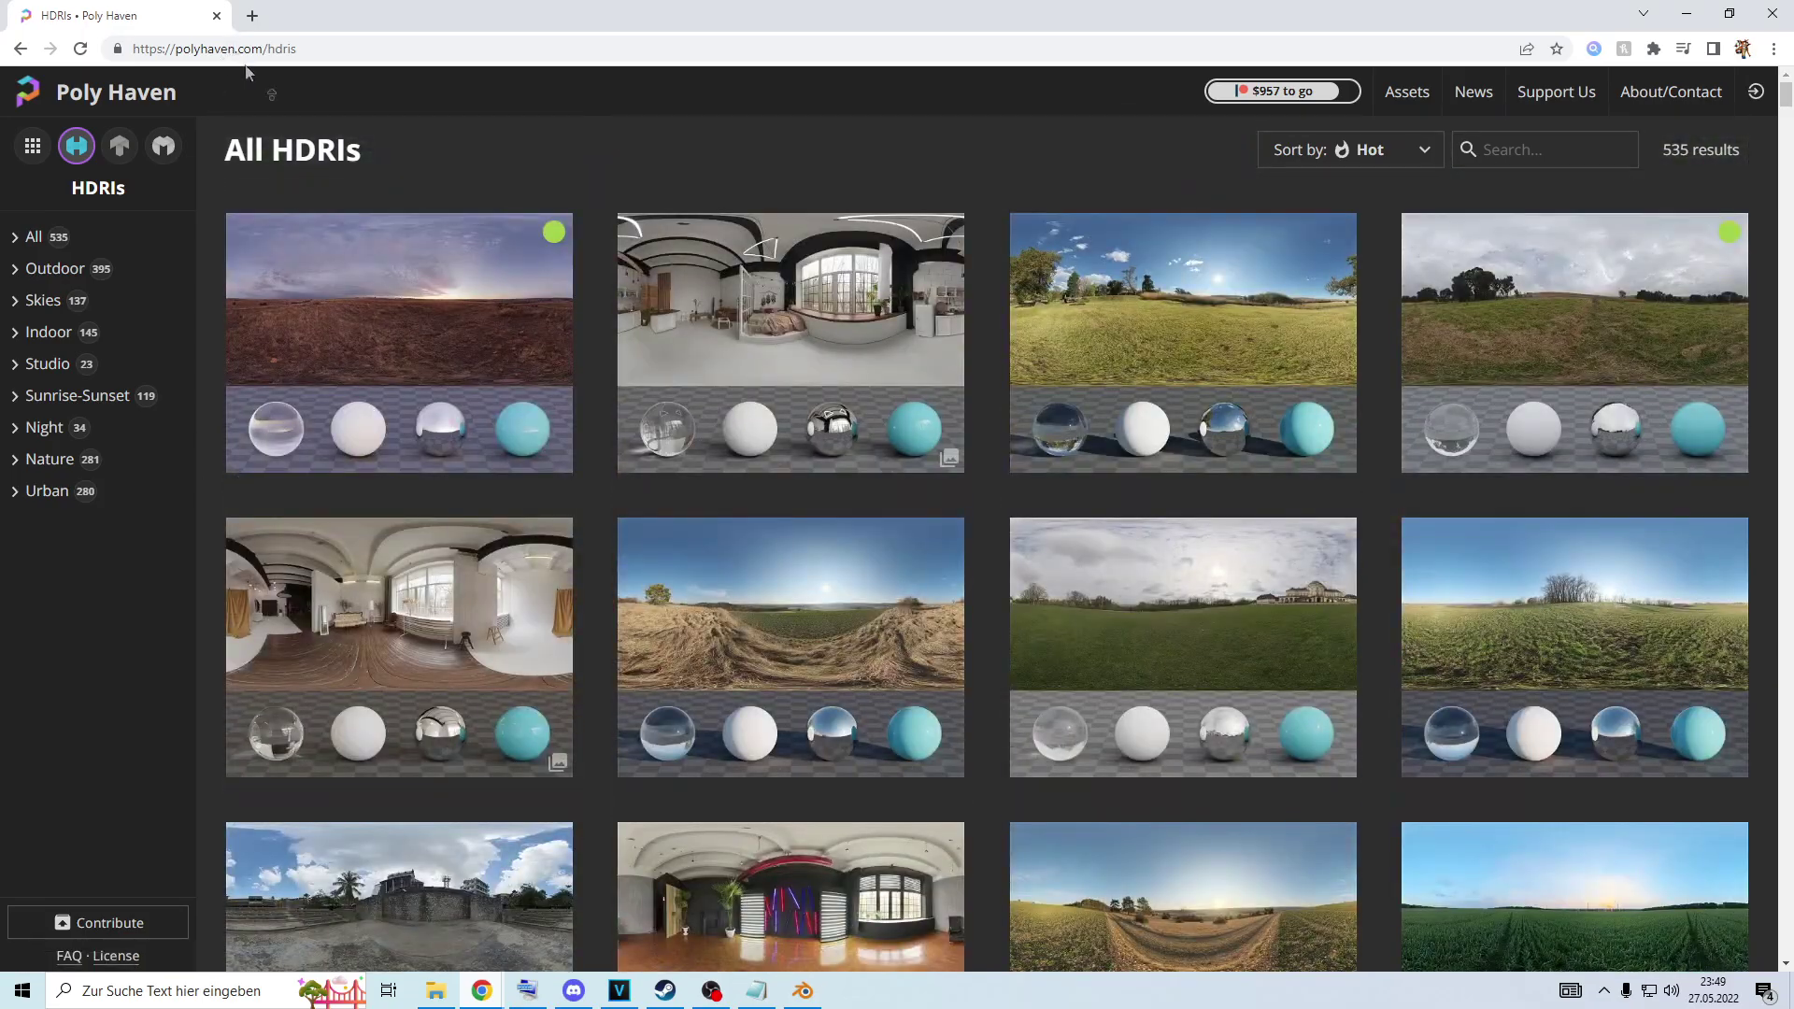
left_click(833, 568)
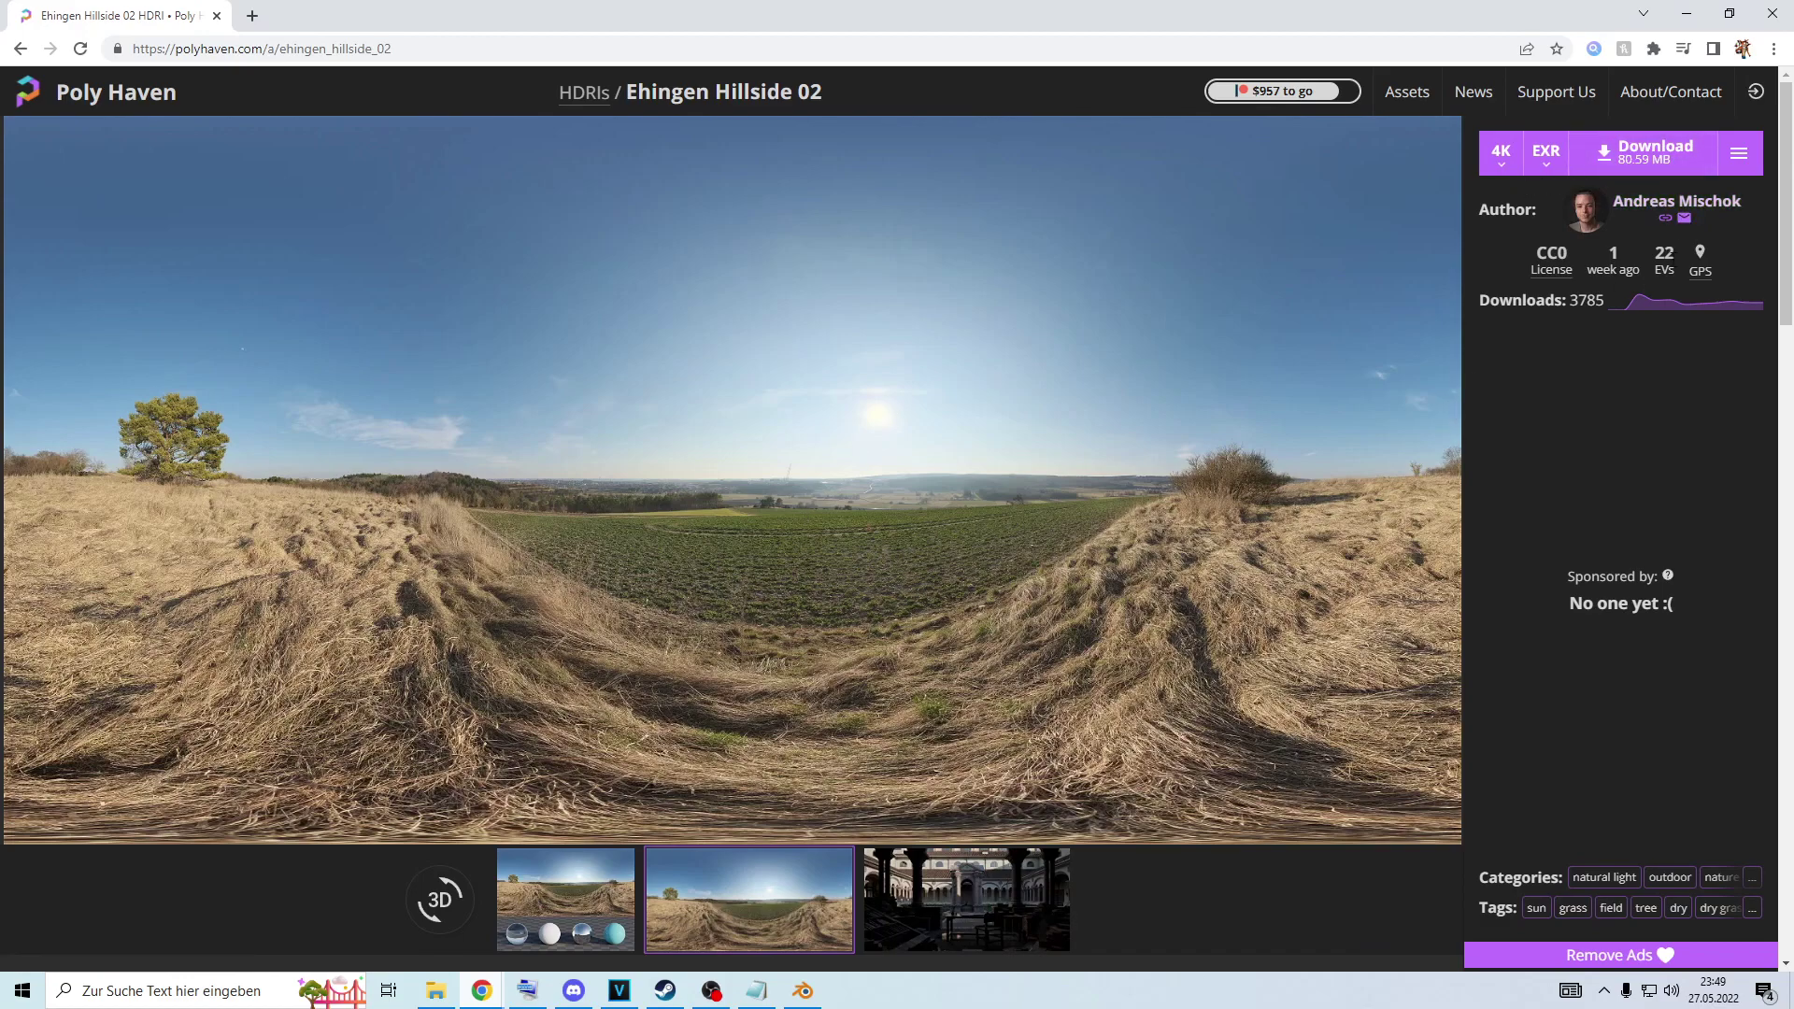
Return to the Poly Haven home page, reopen the HDRI library and look through its images.
left_click(59, 90)
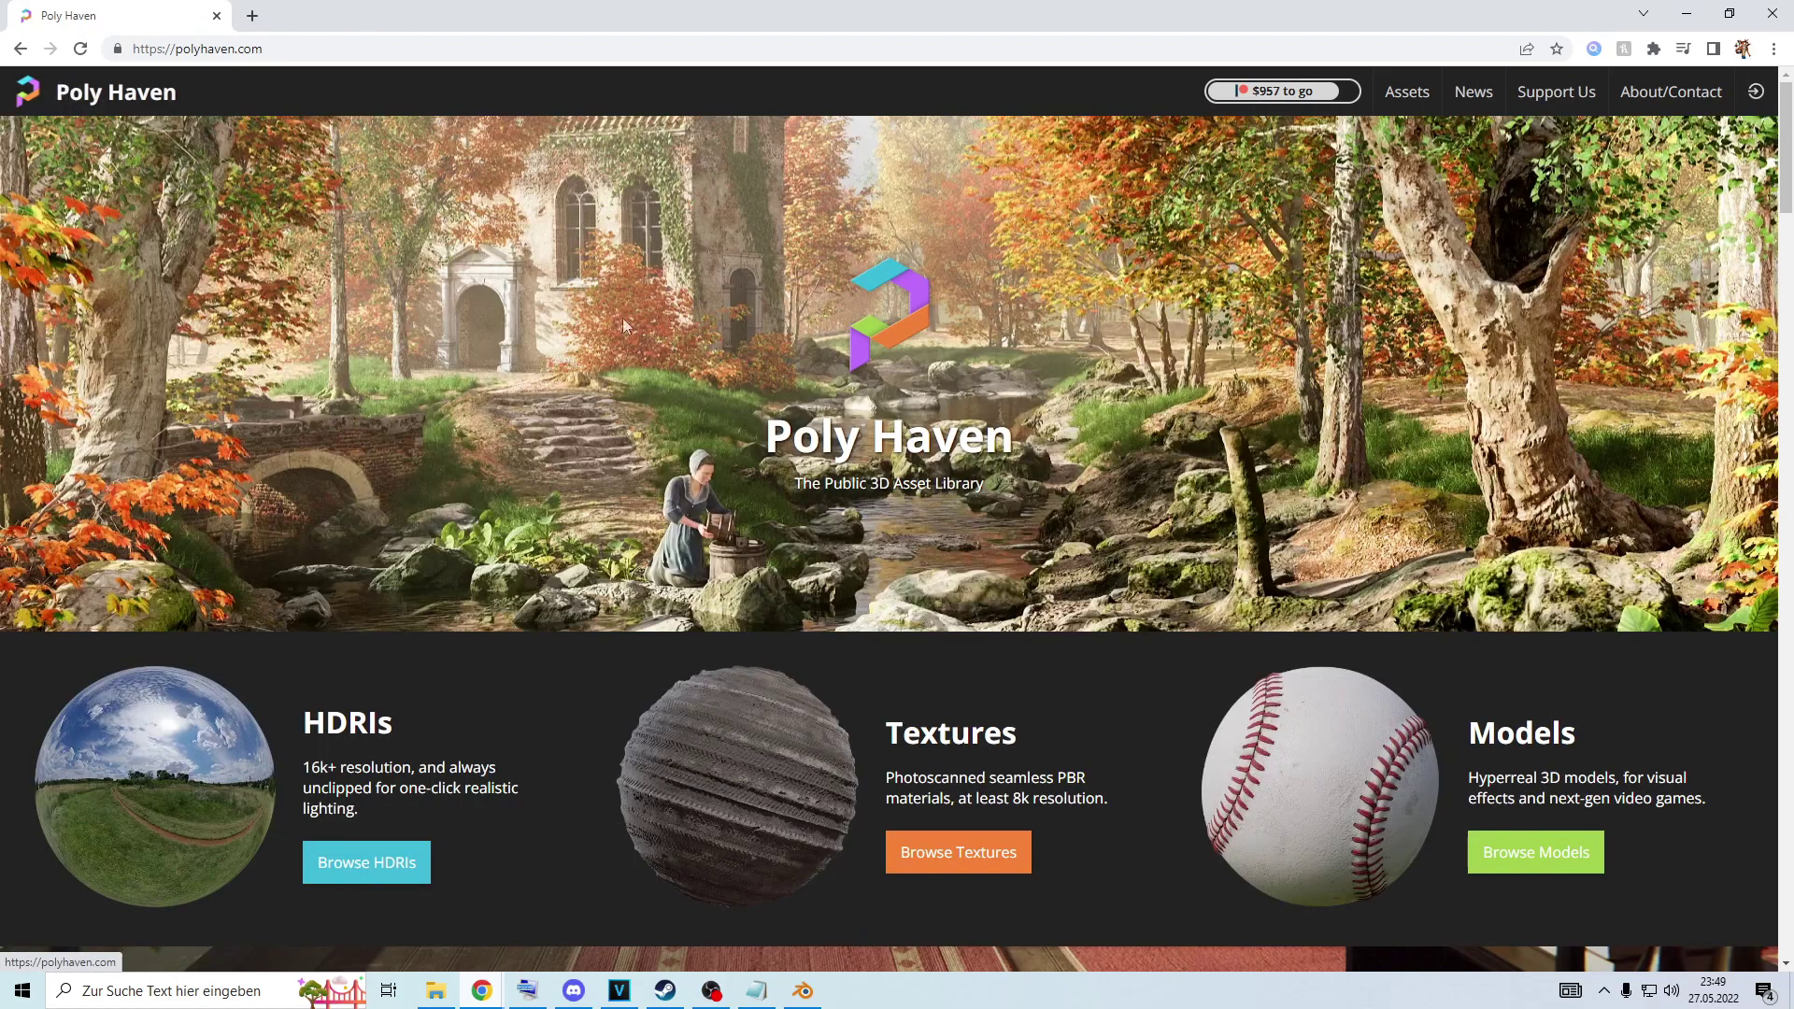
scroll(608, 363, "down", 3)
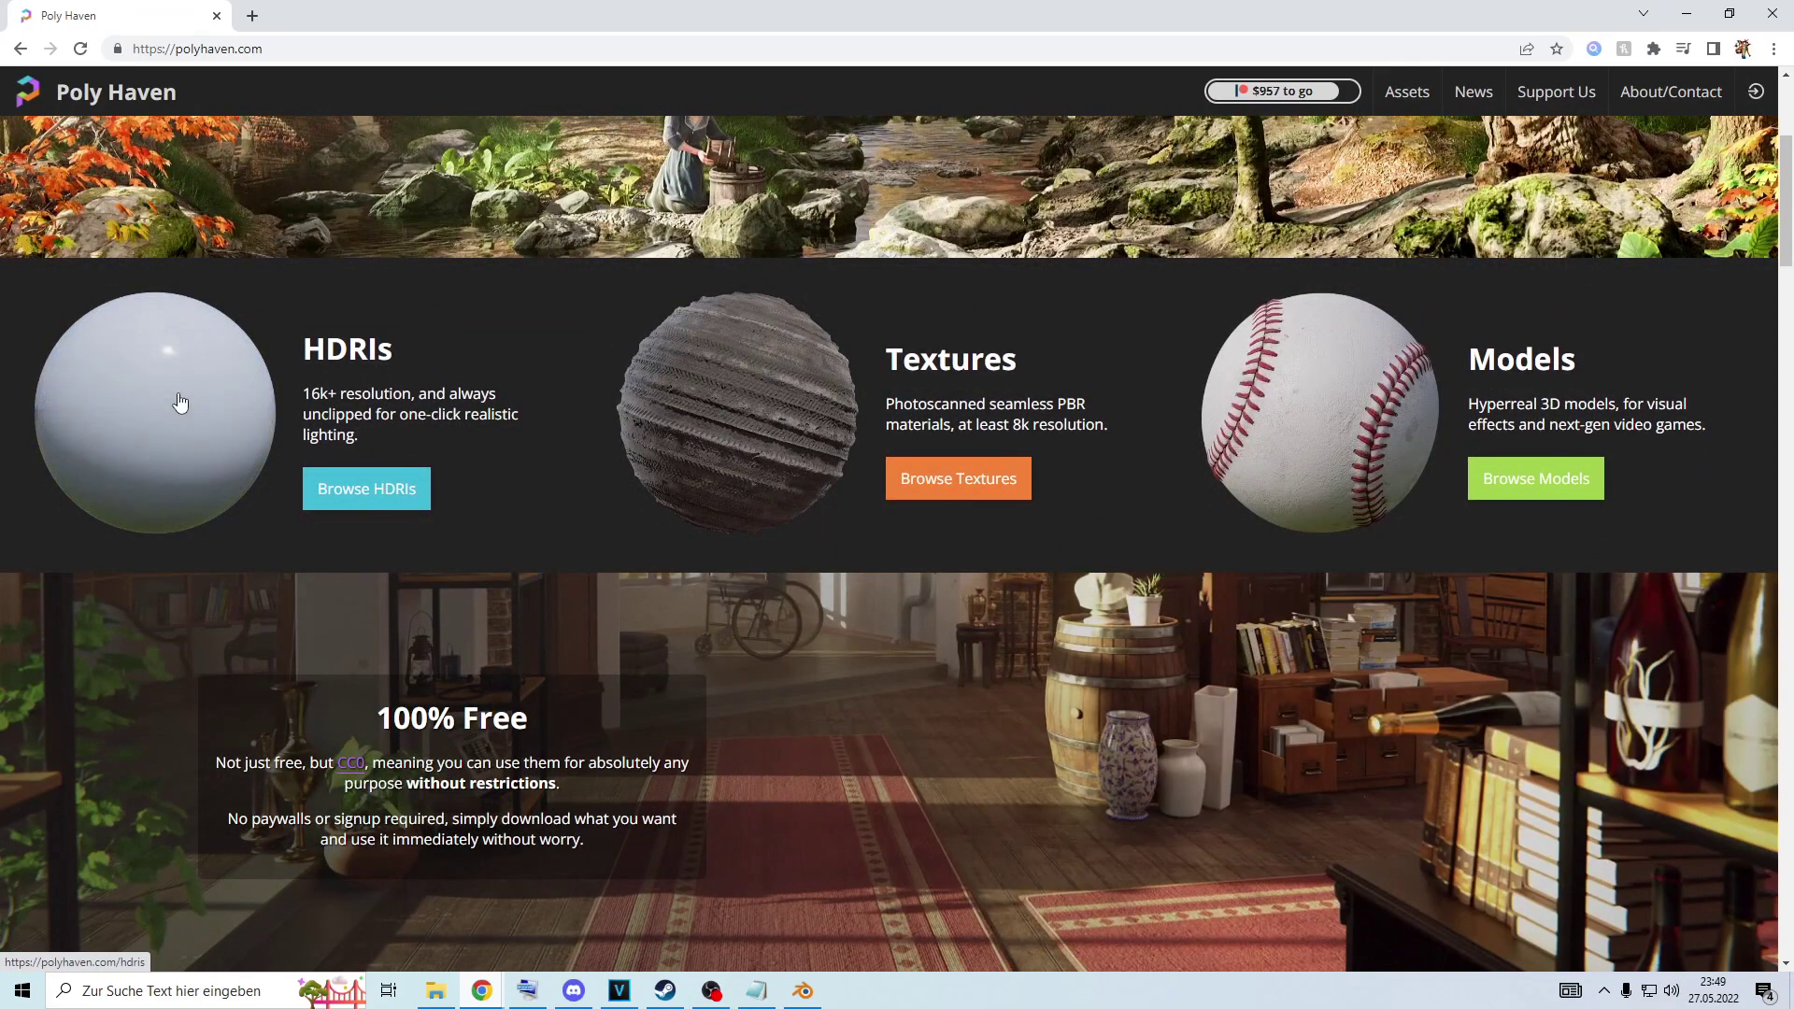
left_click(181, 402)
scroll(1125, 404, "down", 10)
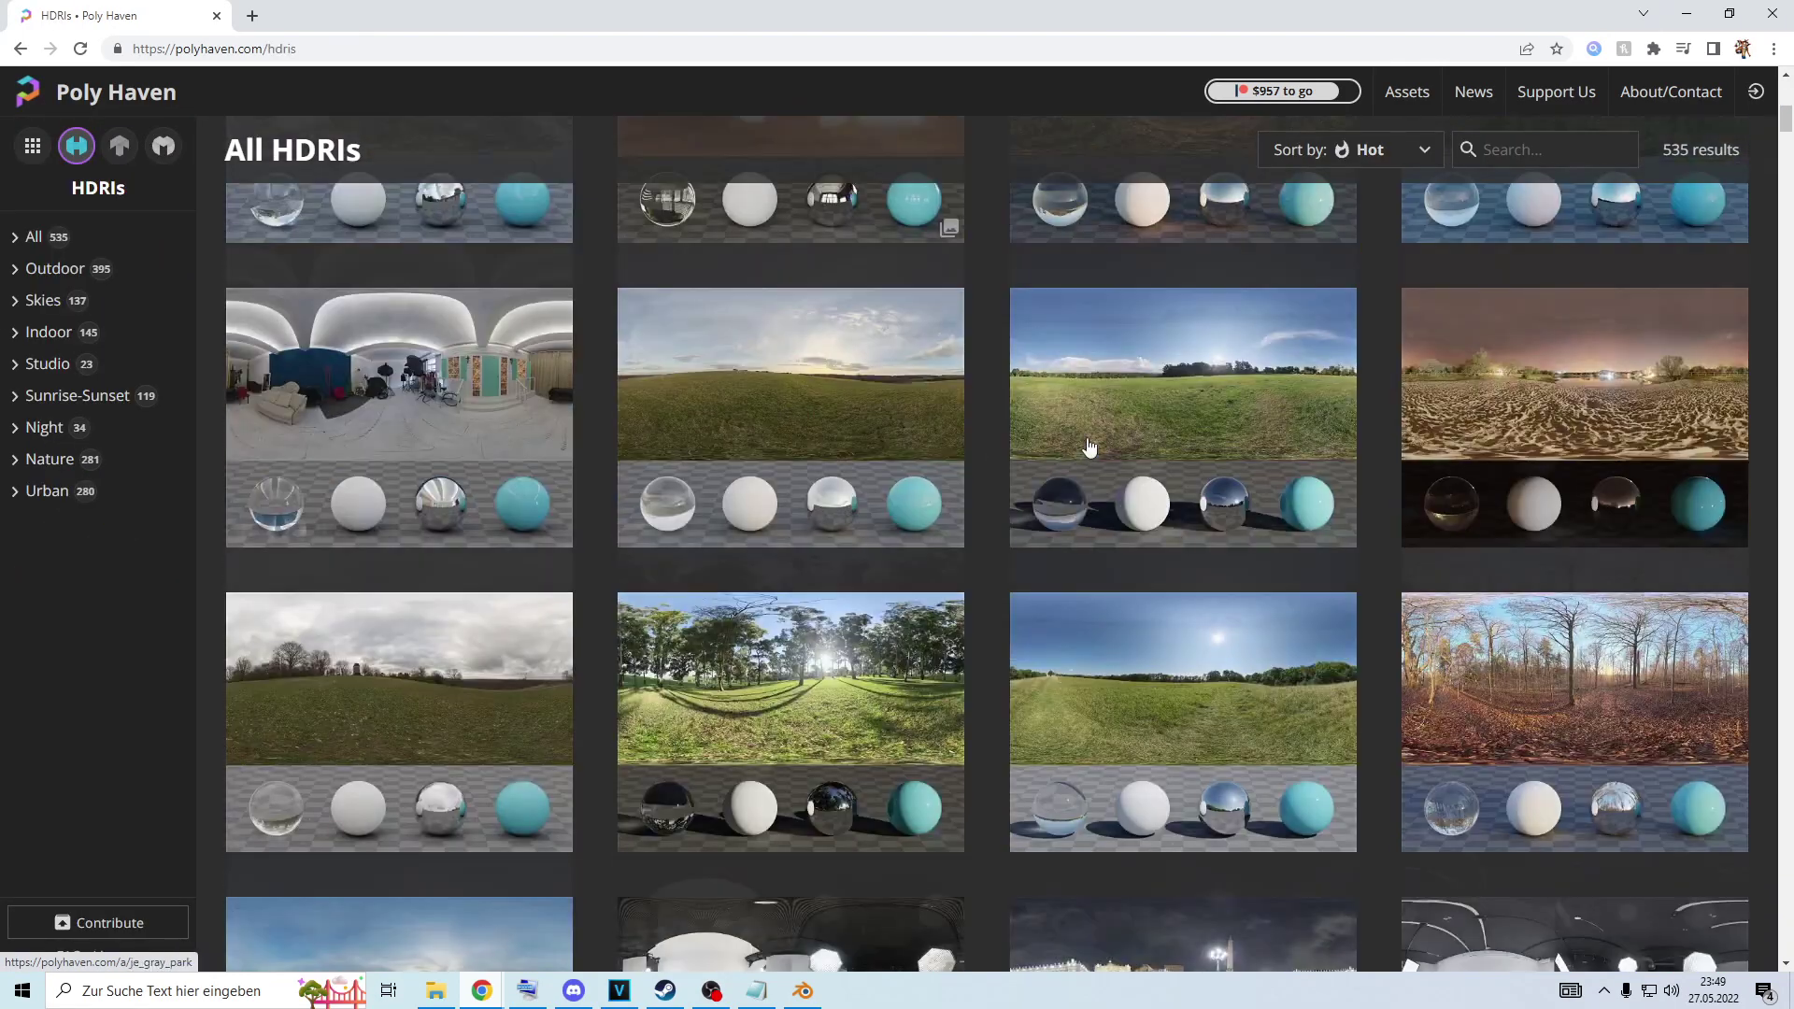
scroll(1150, 404, "down", 10)
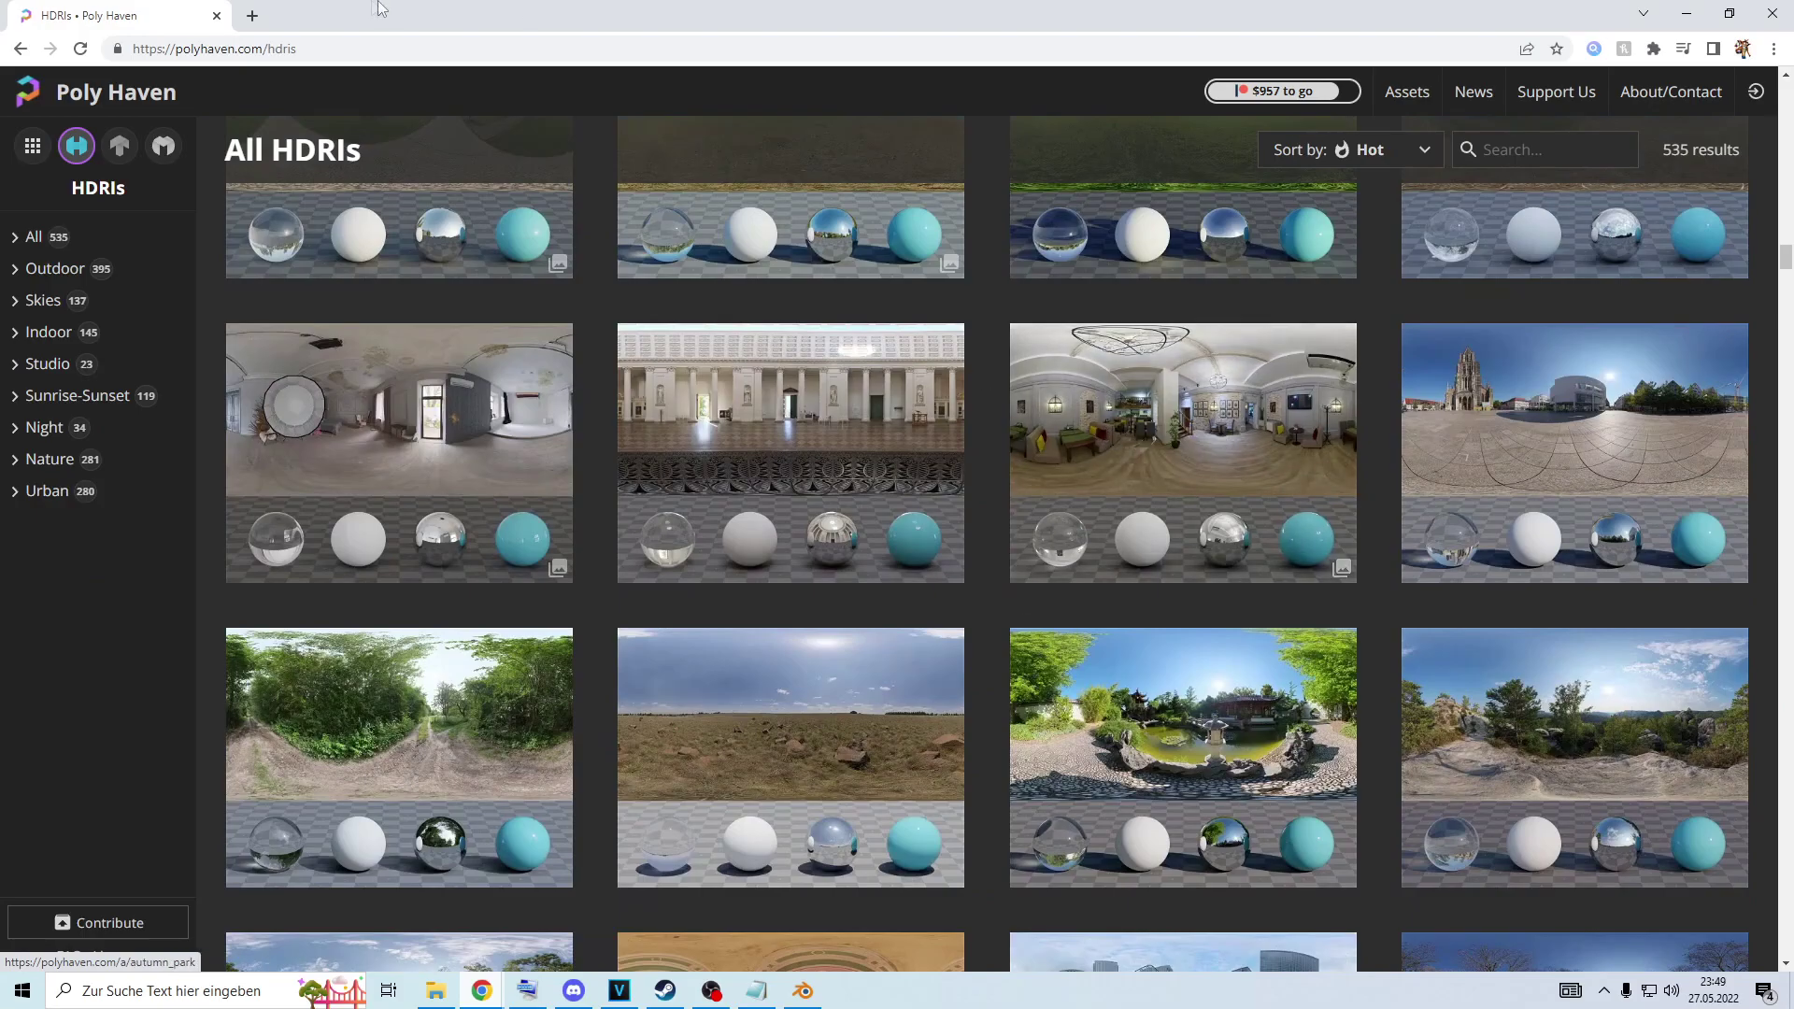
Search Google for "render farms" in a new browser tab and look through the whole results page.
left_click(252, 16)
type("render farms")
key("Return")
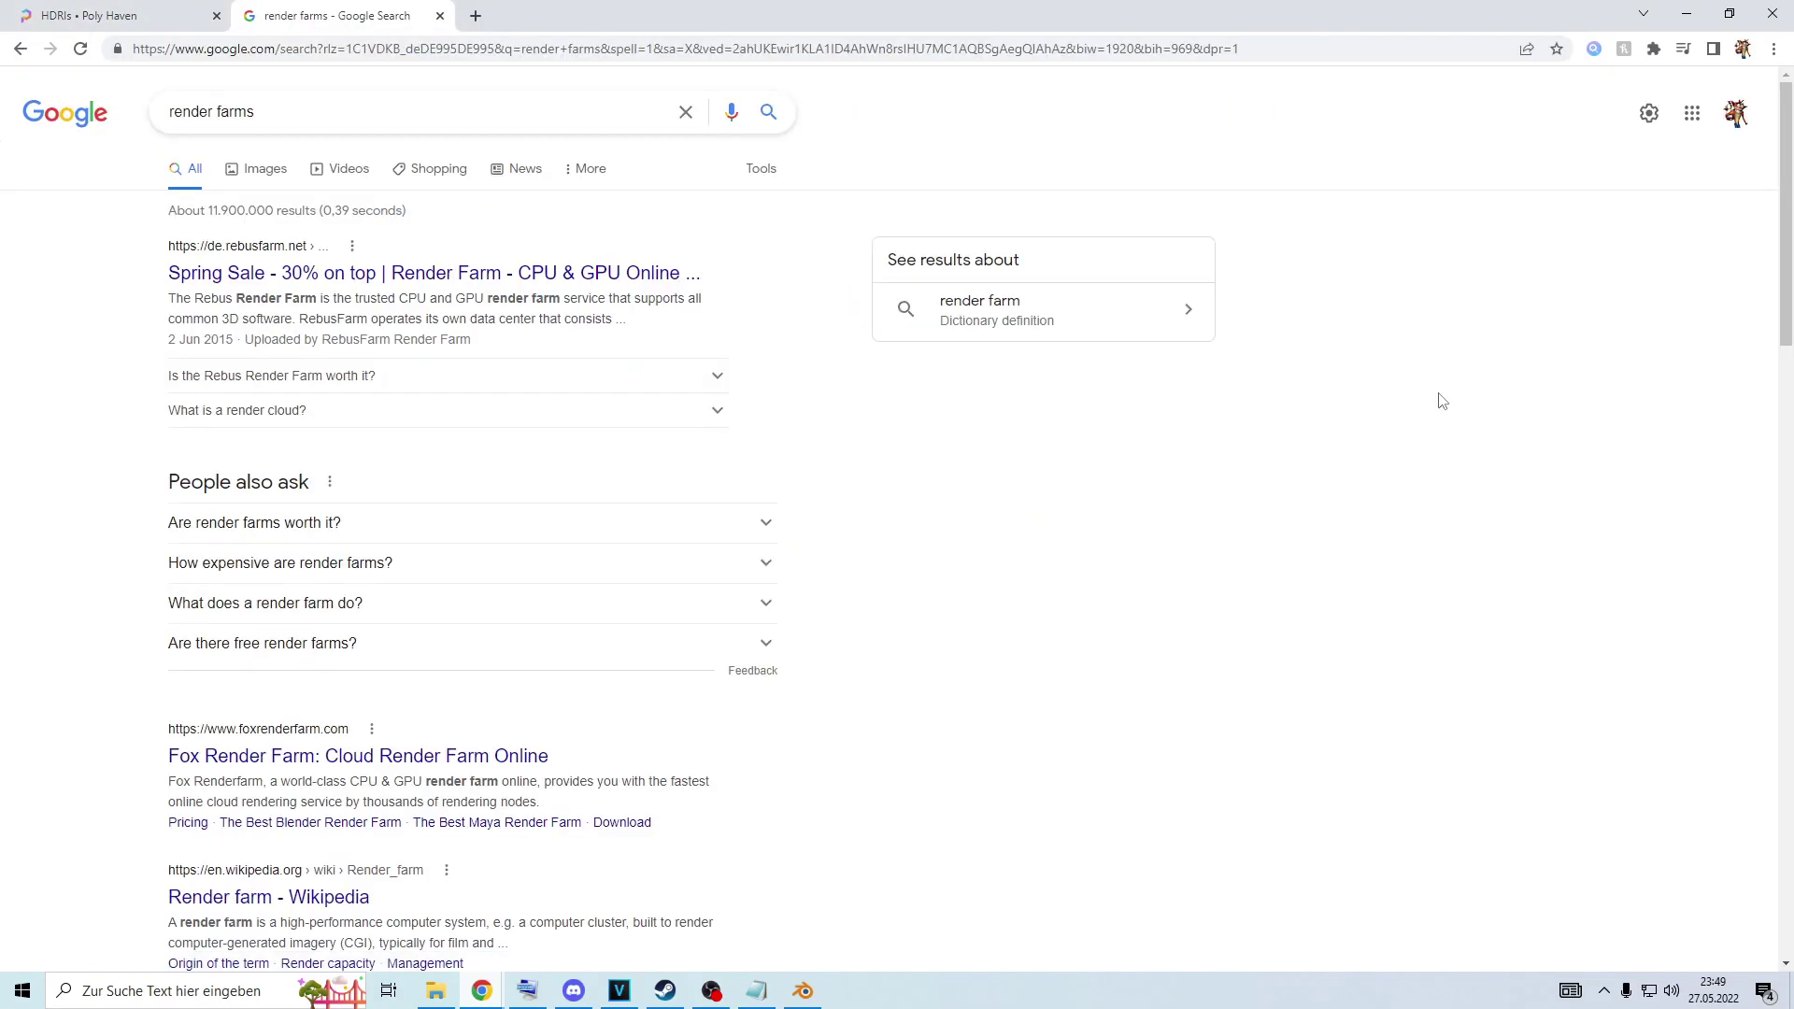
scroll(1442, 400, "down", 1)
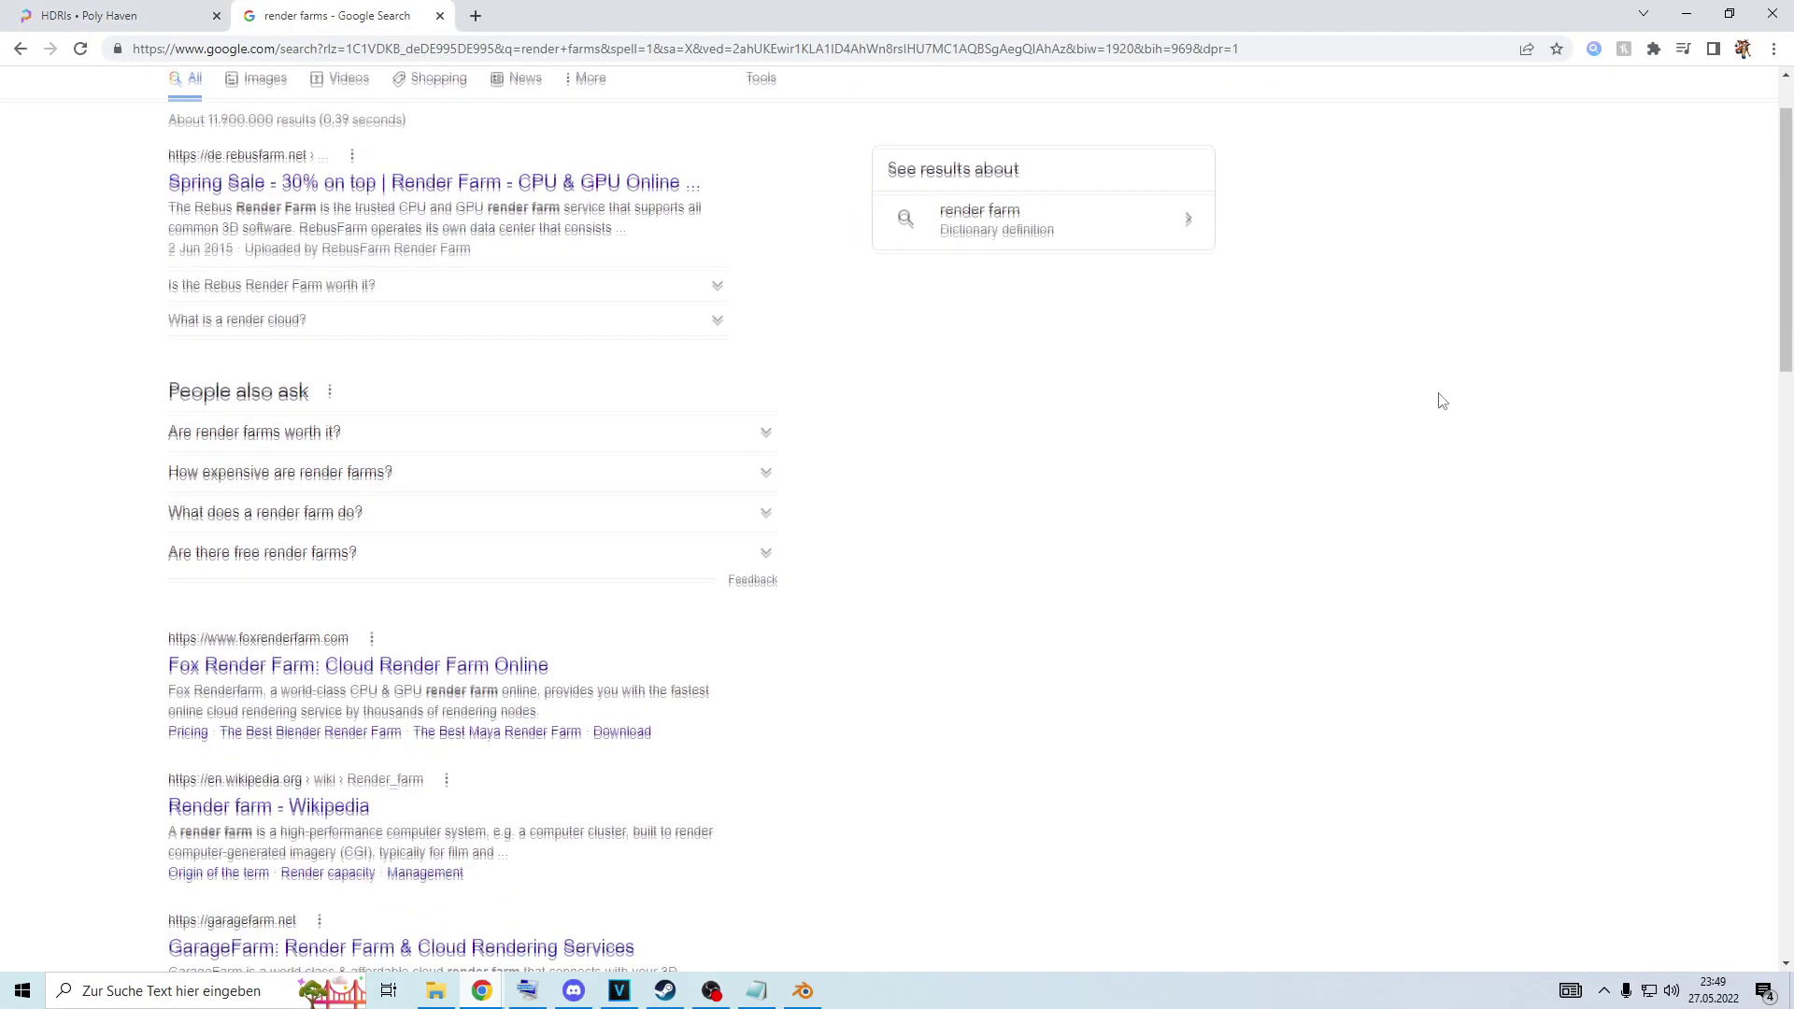
scroll(1442, 400, "up", 1)
right_click(1430, 367)
scroll(1390, 329, "down", 7)
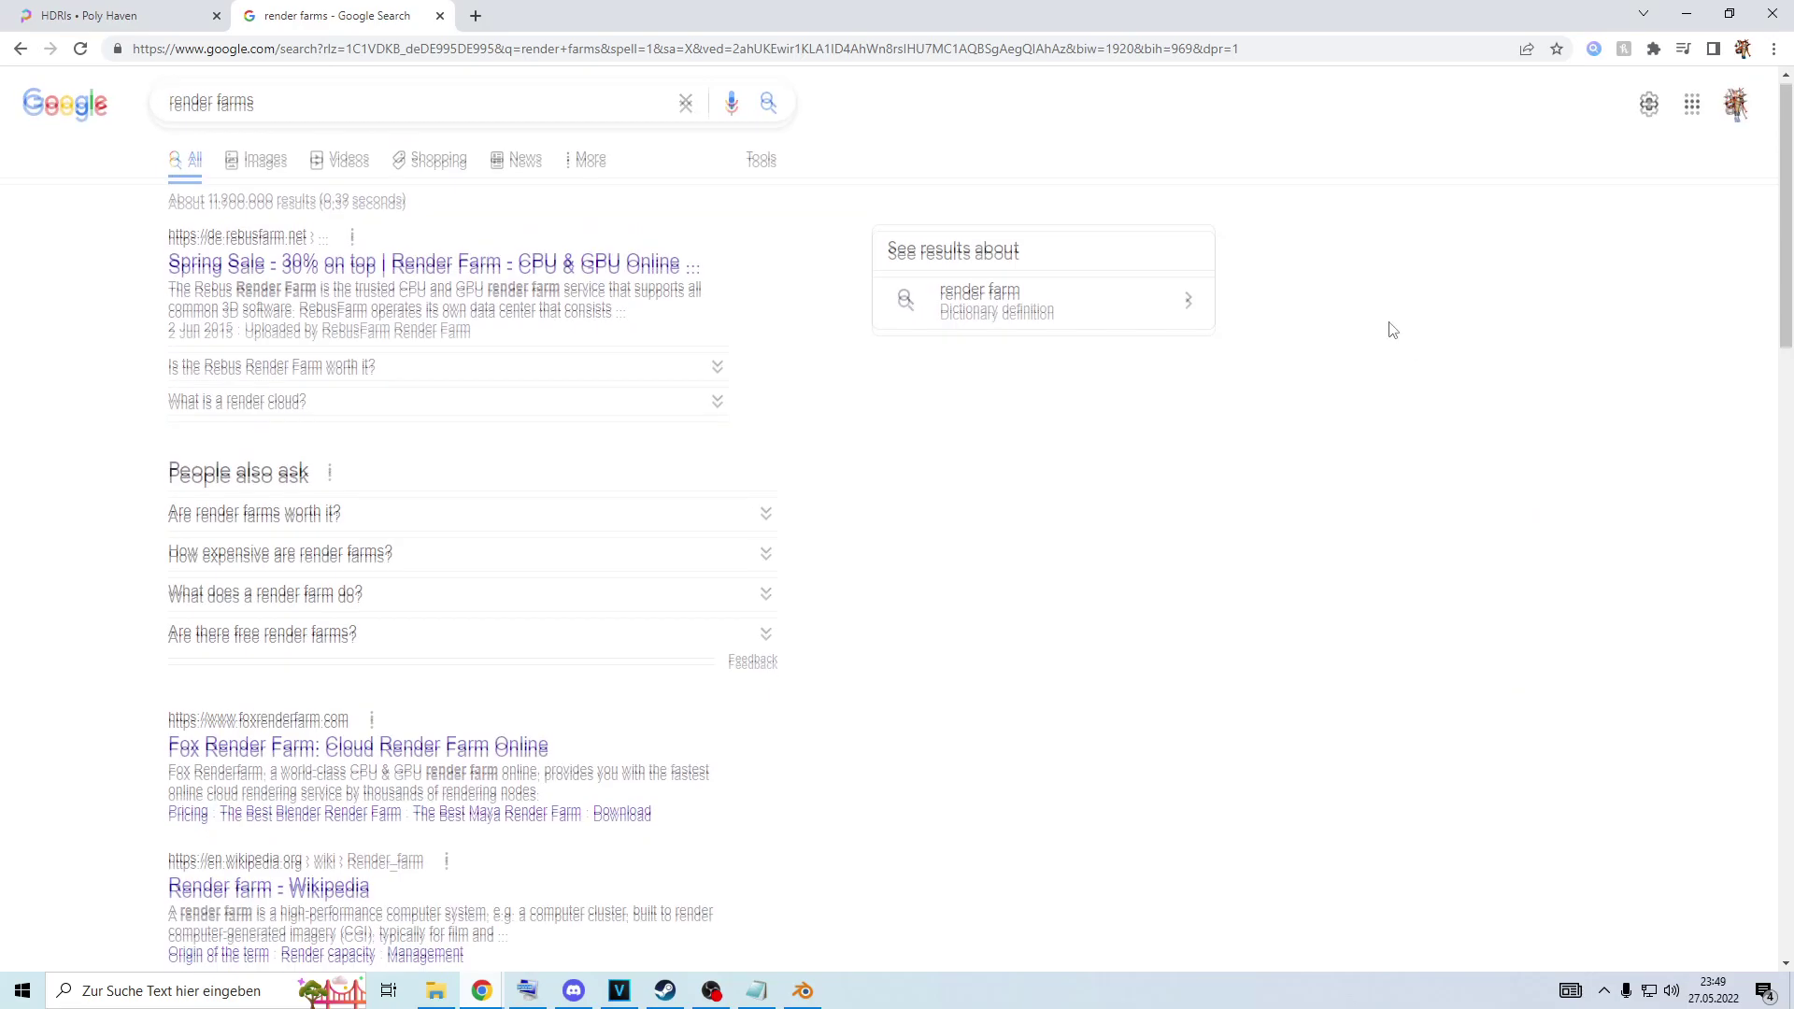
scroll(1389, 329, "up", 7)
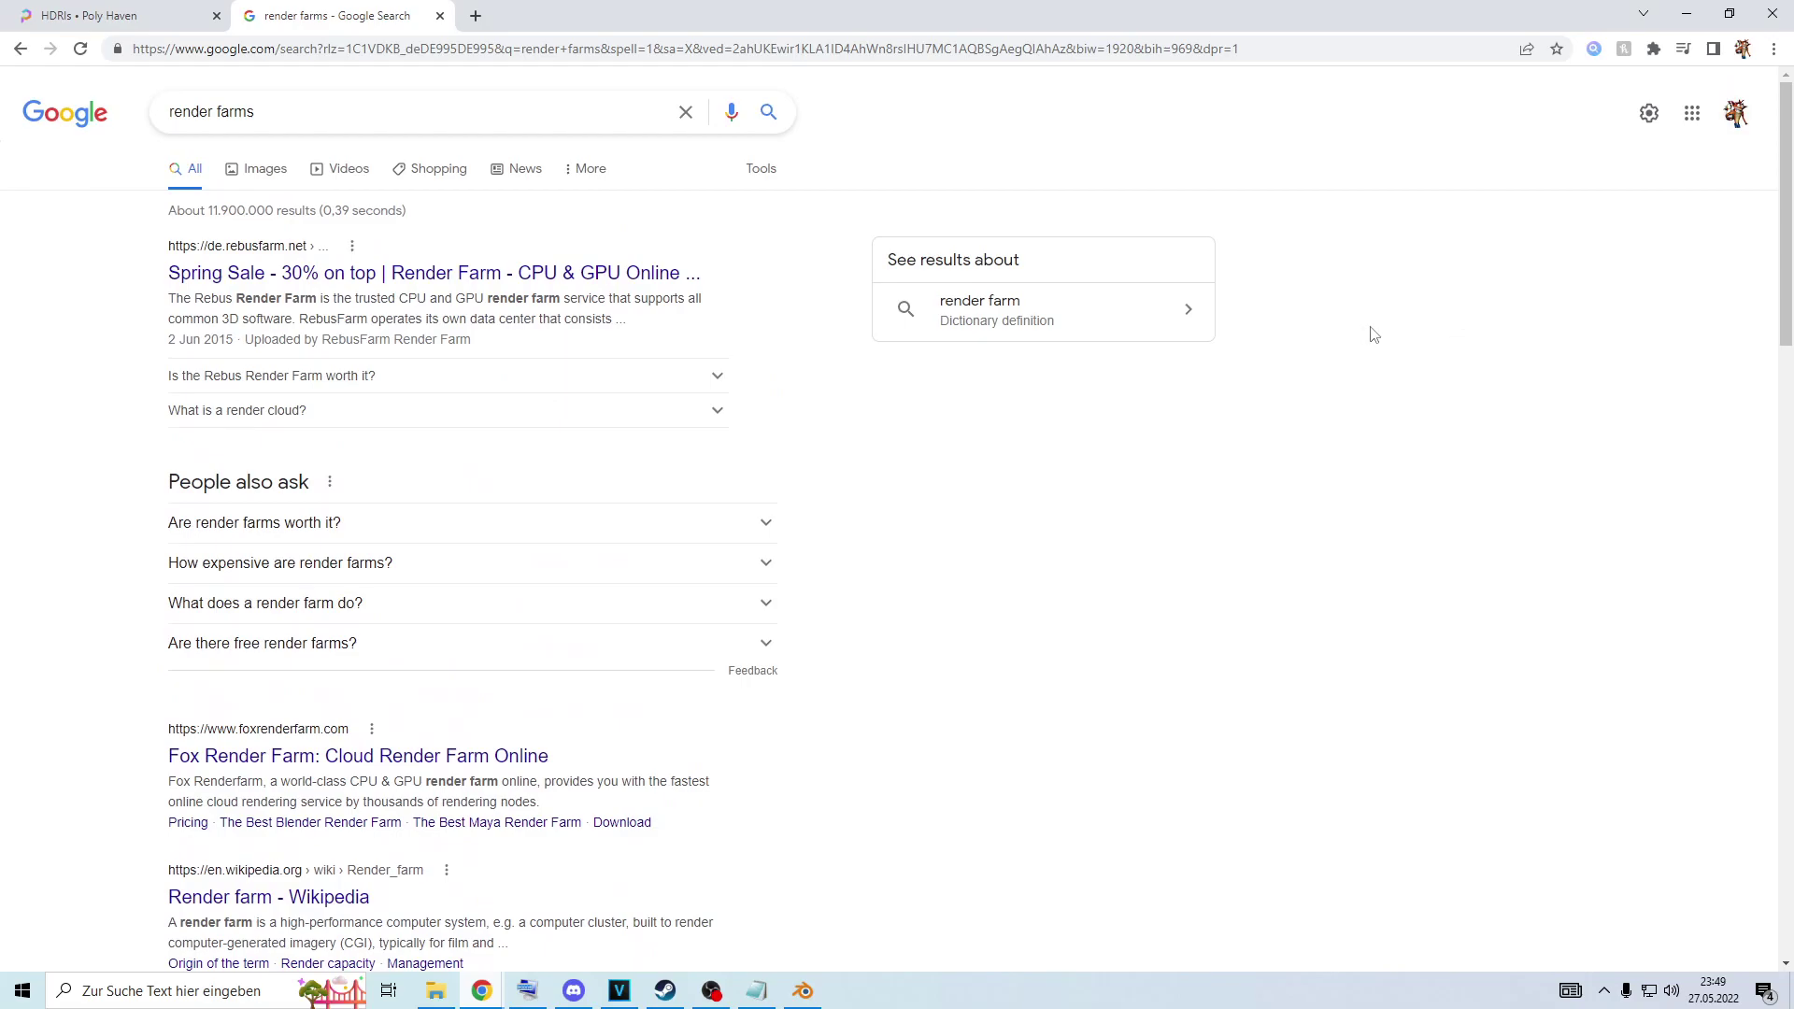
scroll(1374, 335, "down", 15)
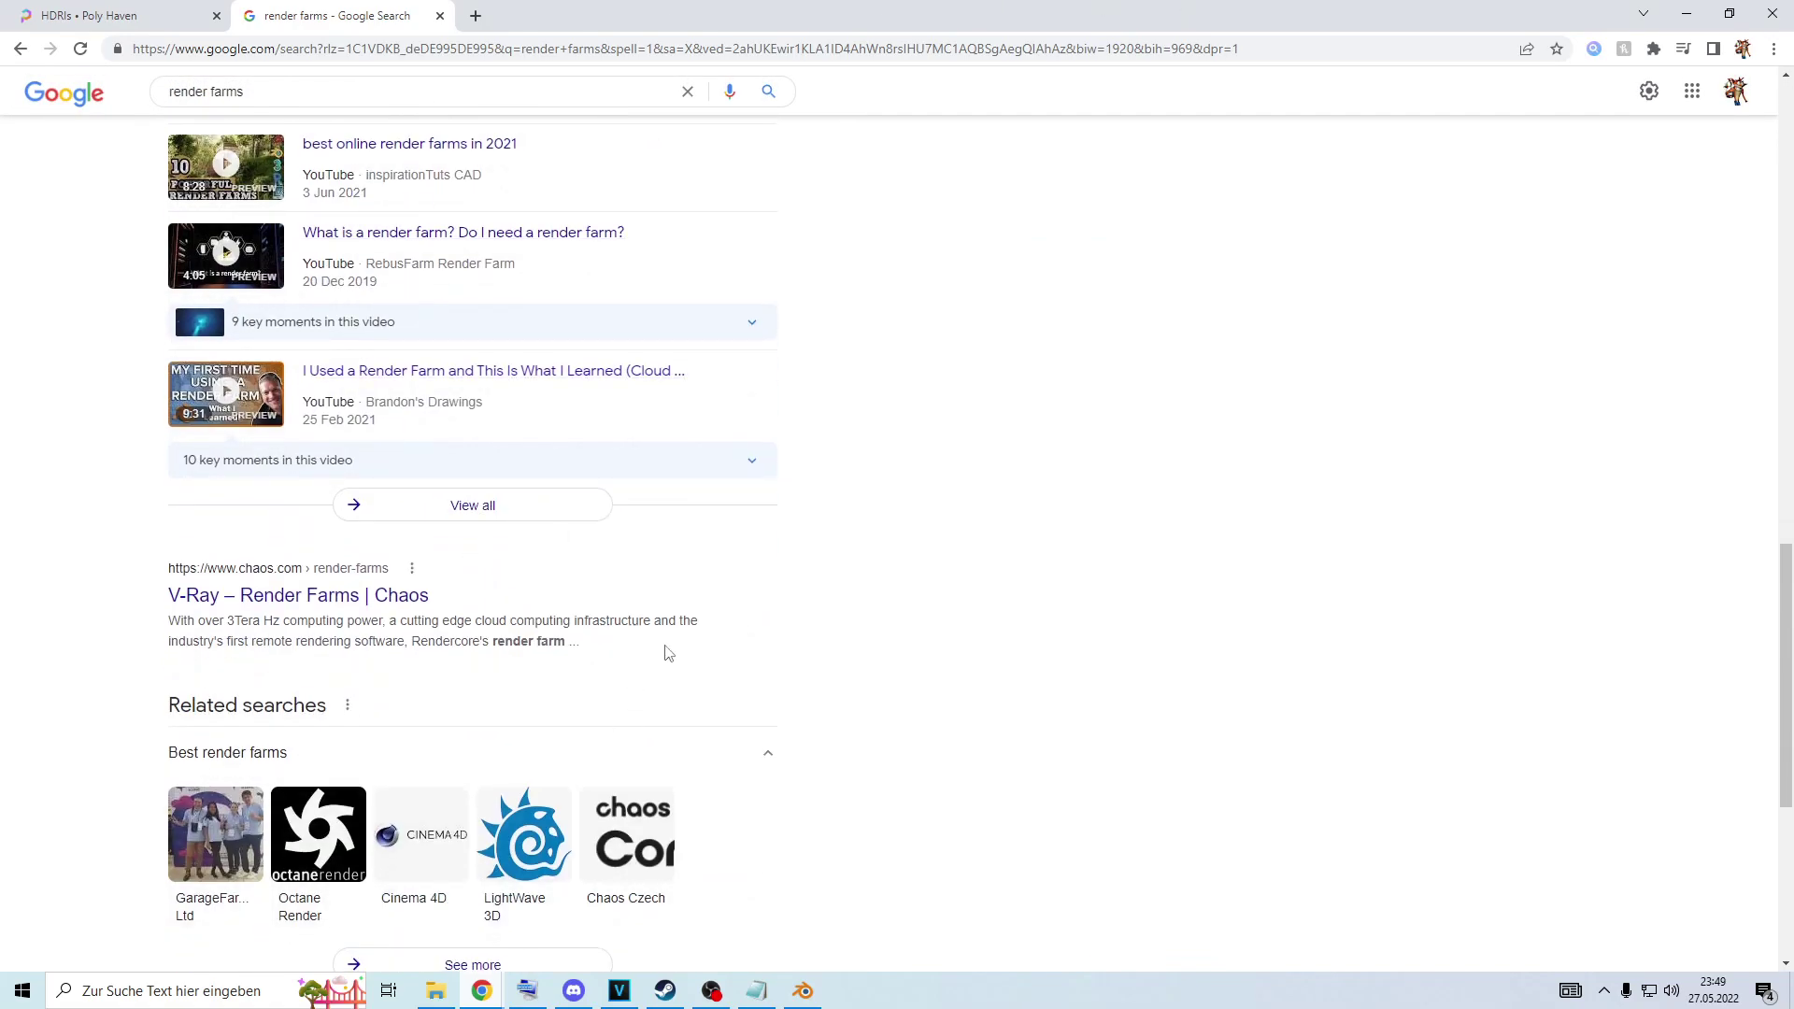
scroll(1130, 558, "down", 5)
scroll(1267, 143, "up", 20)
right_click(1450, 217)
right_click(1393, 205)
right_click(1346, 202)
right_click(1223, 208)
right_click(1217, 208)
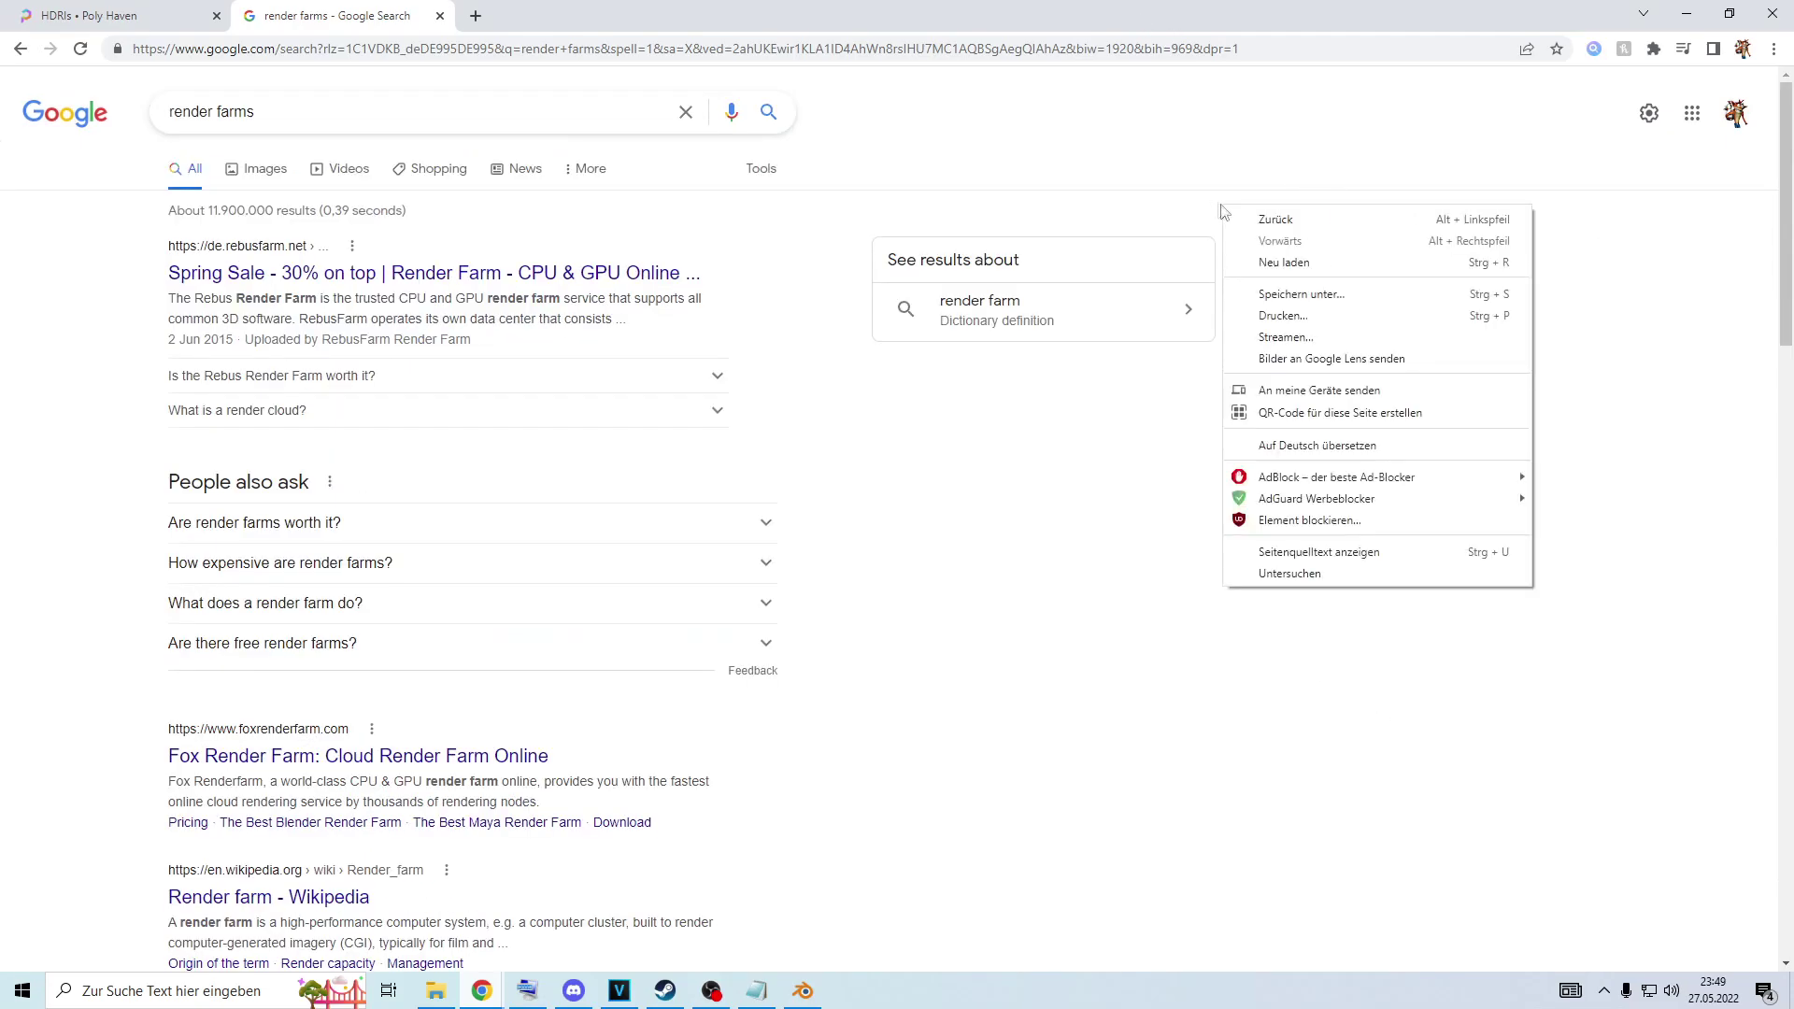
right_click(1140, 207)
left_click(1040, 215)
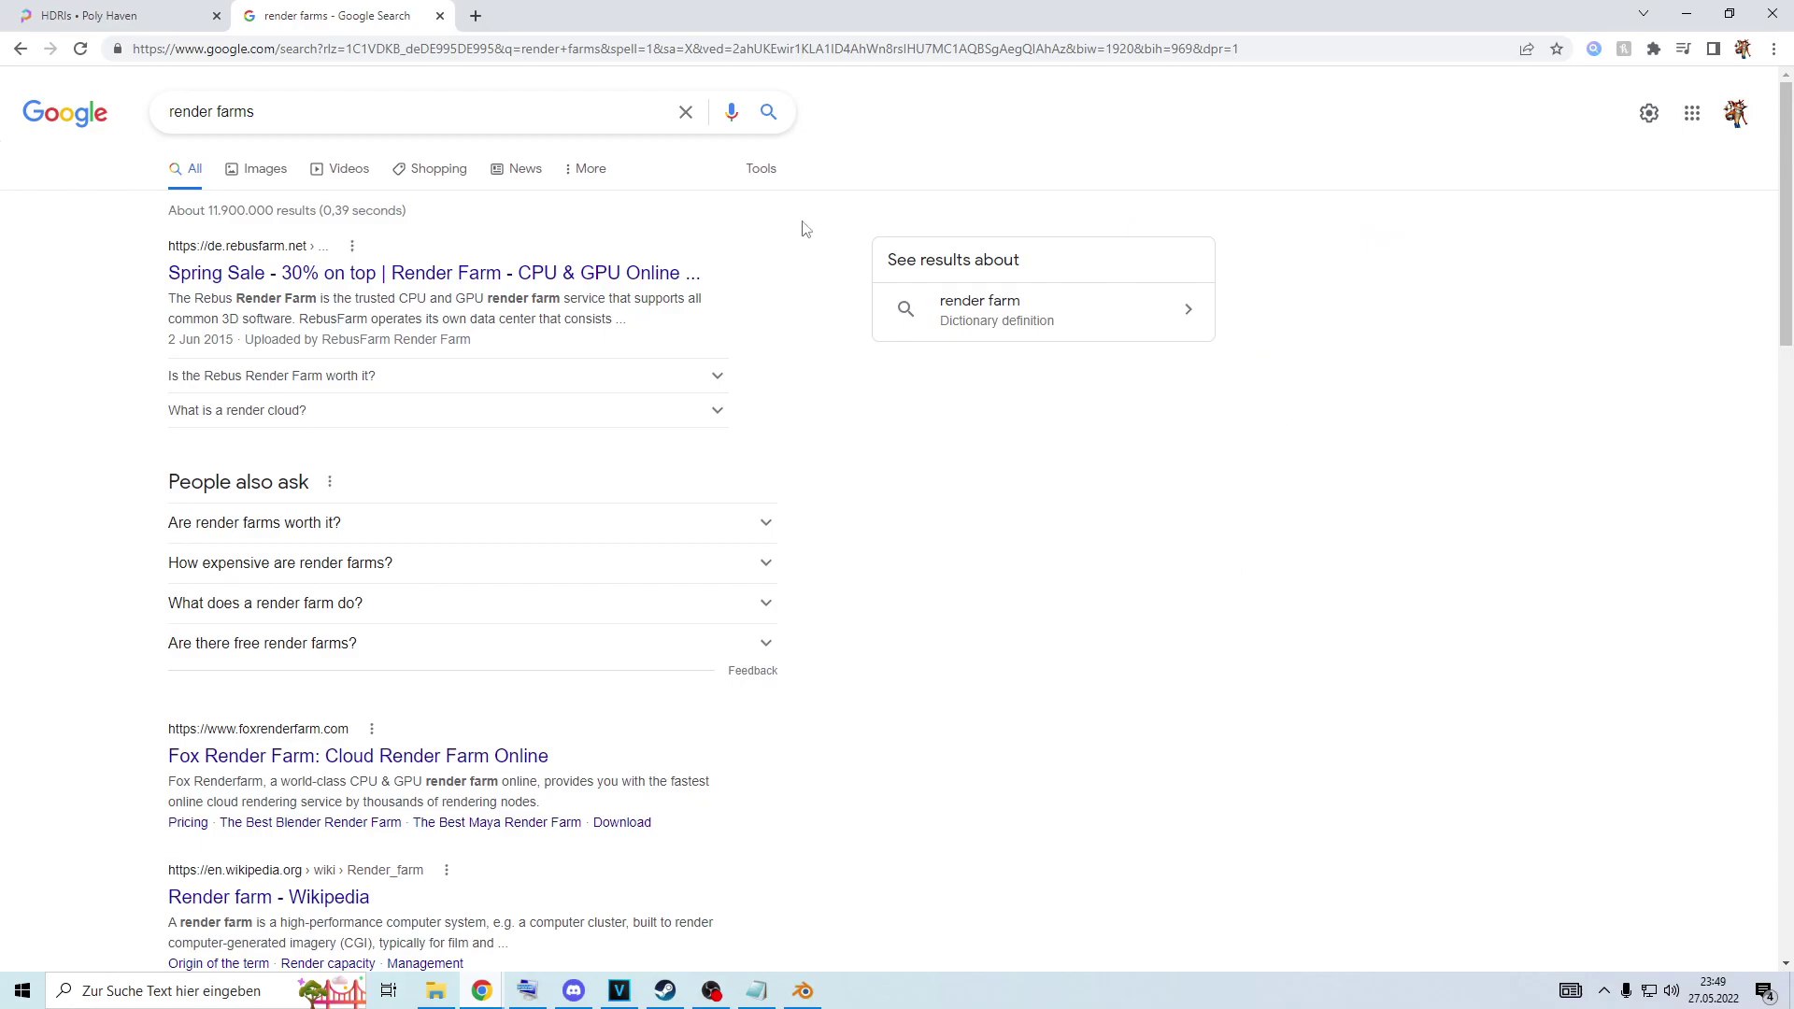
Examine the render farm providers and best-of lists in the search results, from Fox Render Farm downward.
scroll(794, 243, "down", 7)
scroll(795, 245, "up", 2)
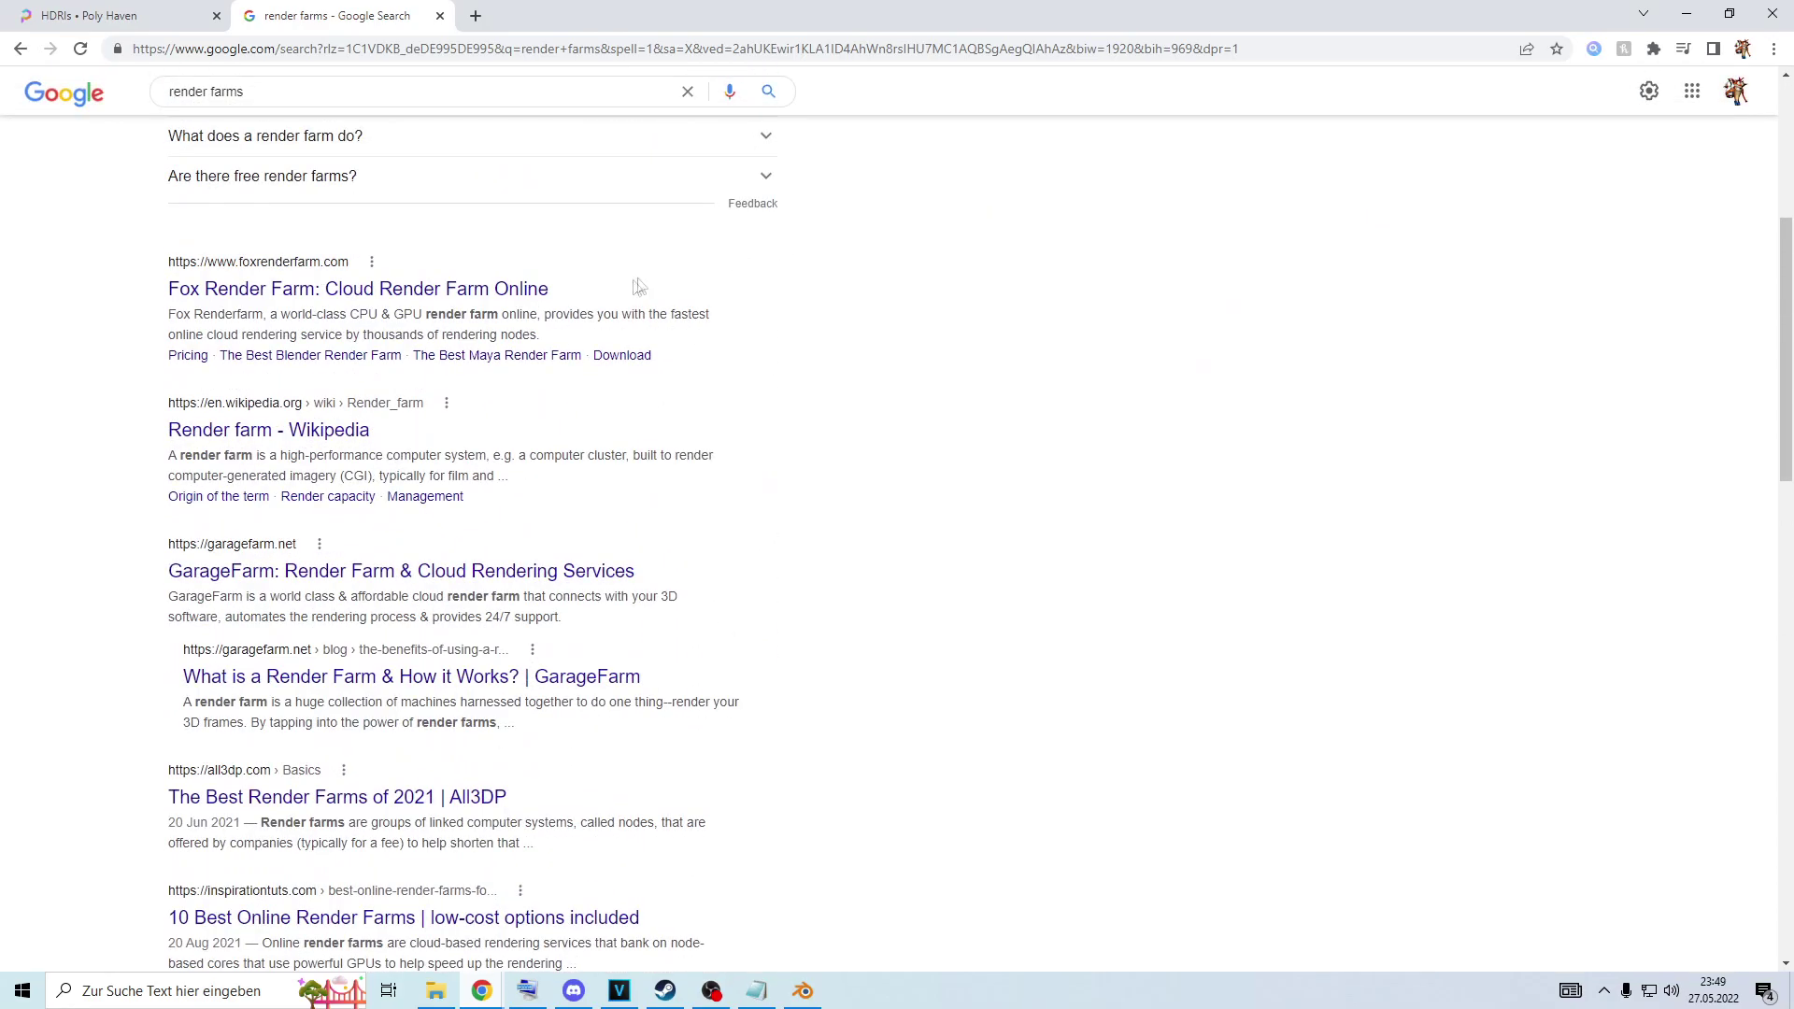
scroll(800, 306, "down", 1)
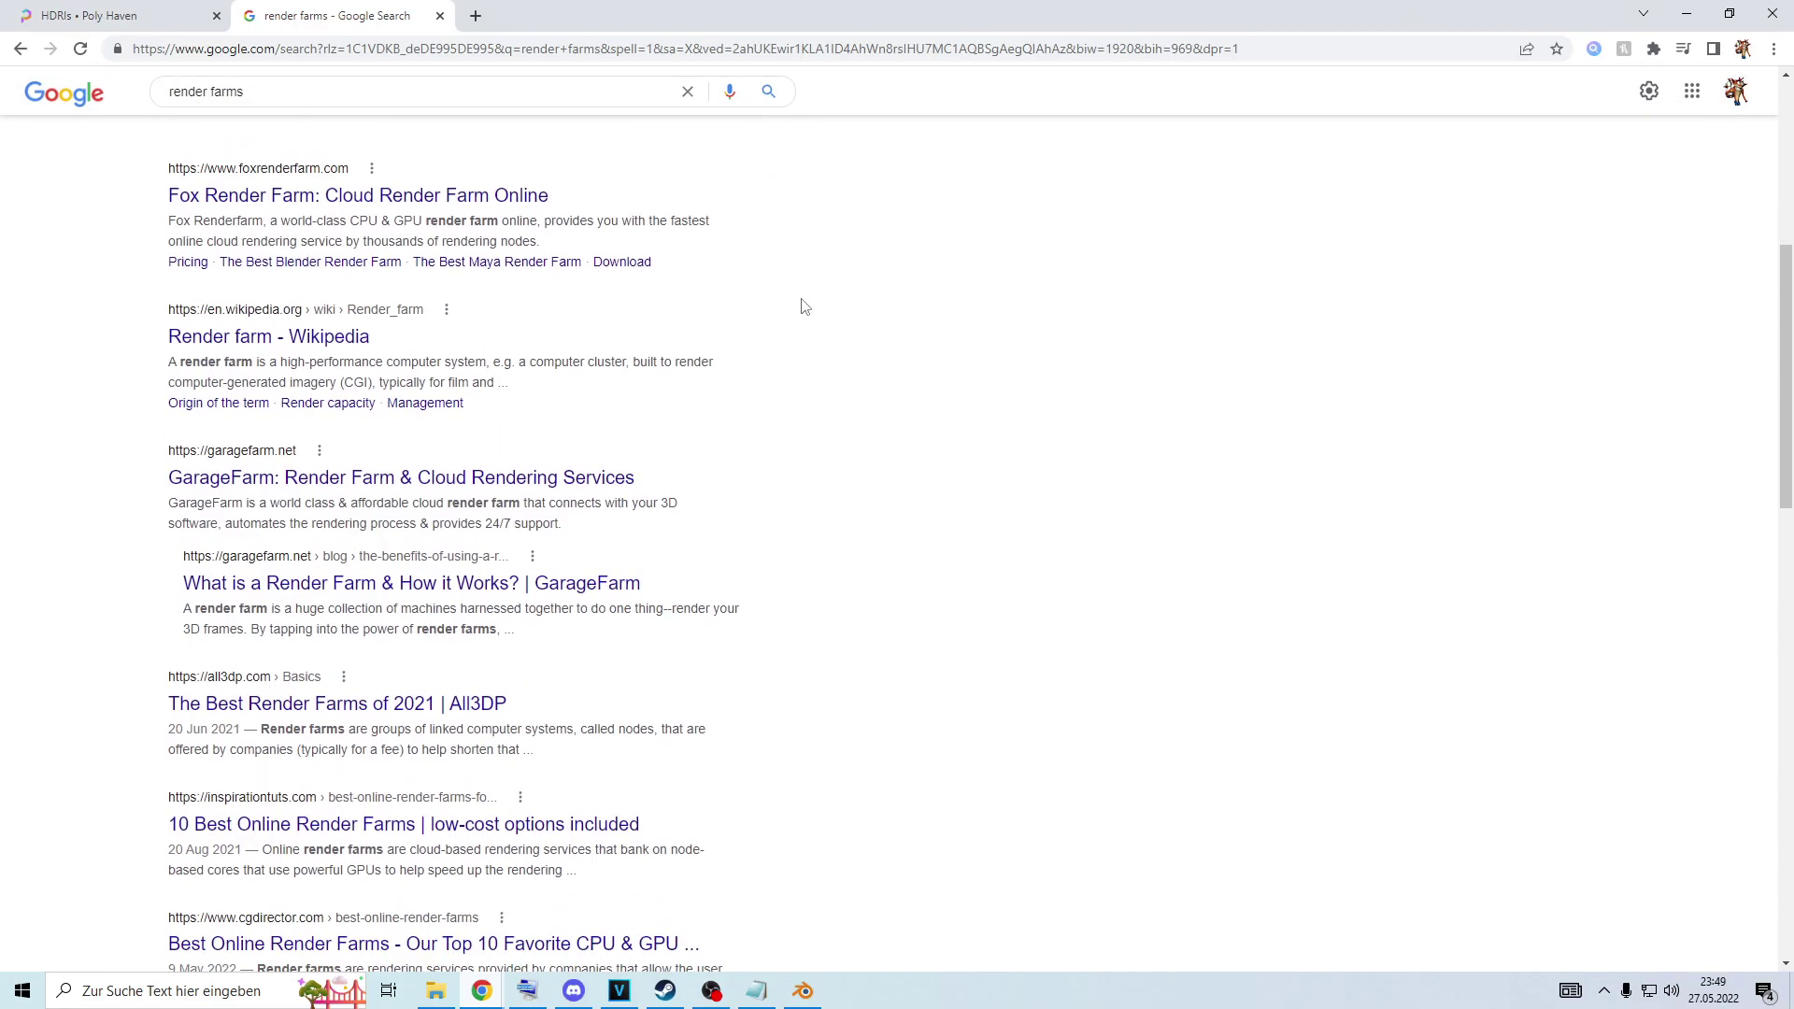
scroll(858, 329, "down", 3)
scroll(1150, 452, "up", 9)
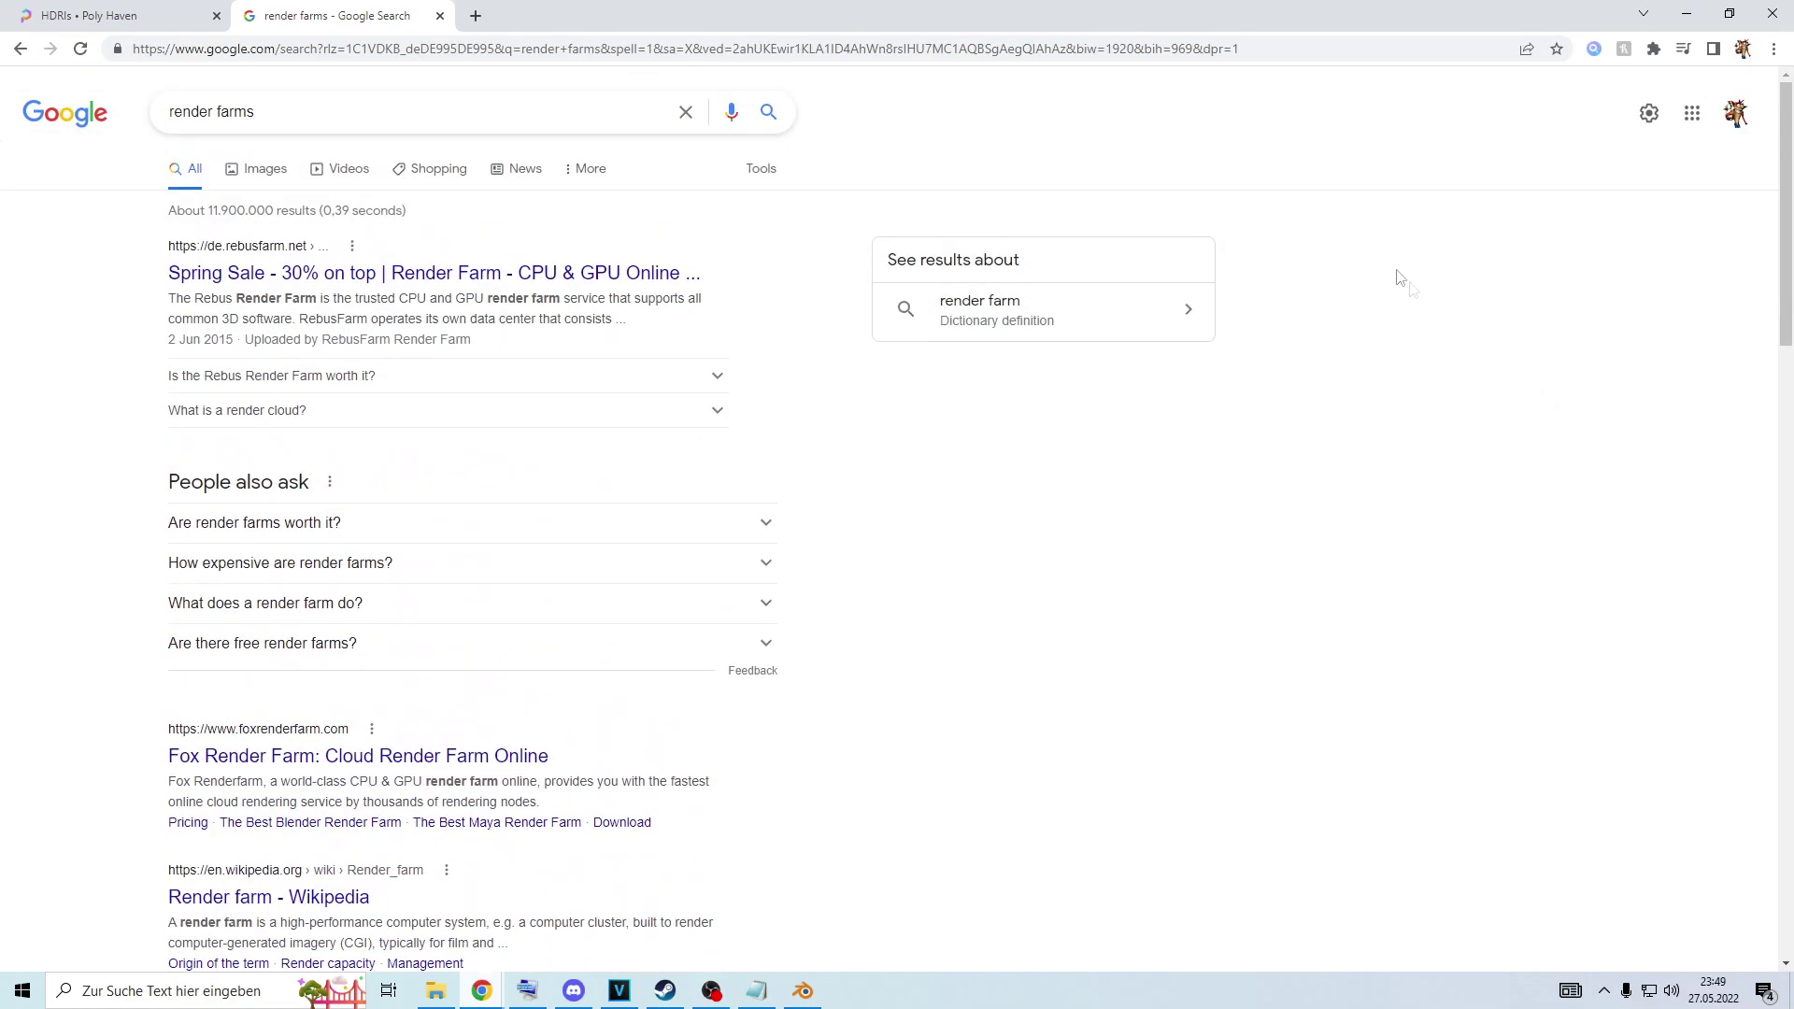
right_click(1191, 214)
right_click(1074, 215)
right_click(999, 207)
right_click(967, 207)
left_click(897, 212)
right_click(873, 211)
right_click(839, 211)
right_click(809, 209)
right_click(745, 208)
left_click(723, 212)
Look through the render farm results down to the related searches and return to the first result.
scroll(1285, 324, "down", 20)
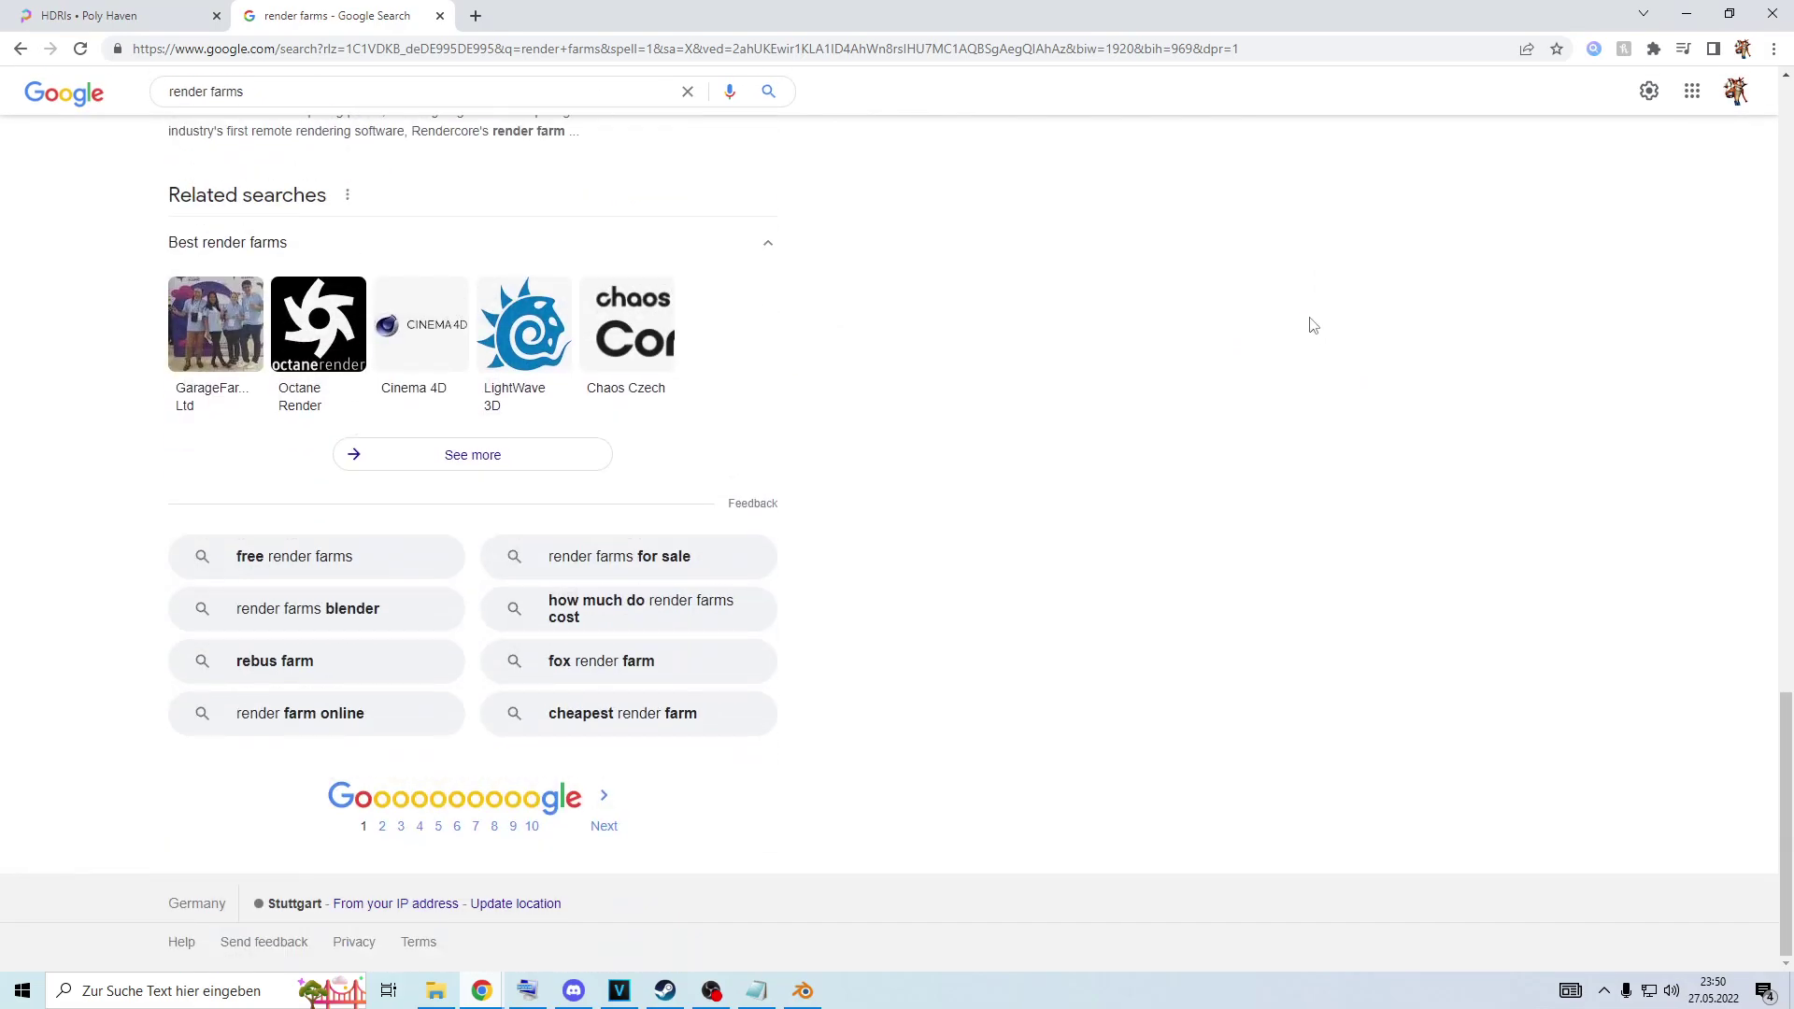
scroll(1303, 322, "up", 6)
scroll(1314, 324, "up", 8)
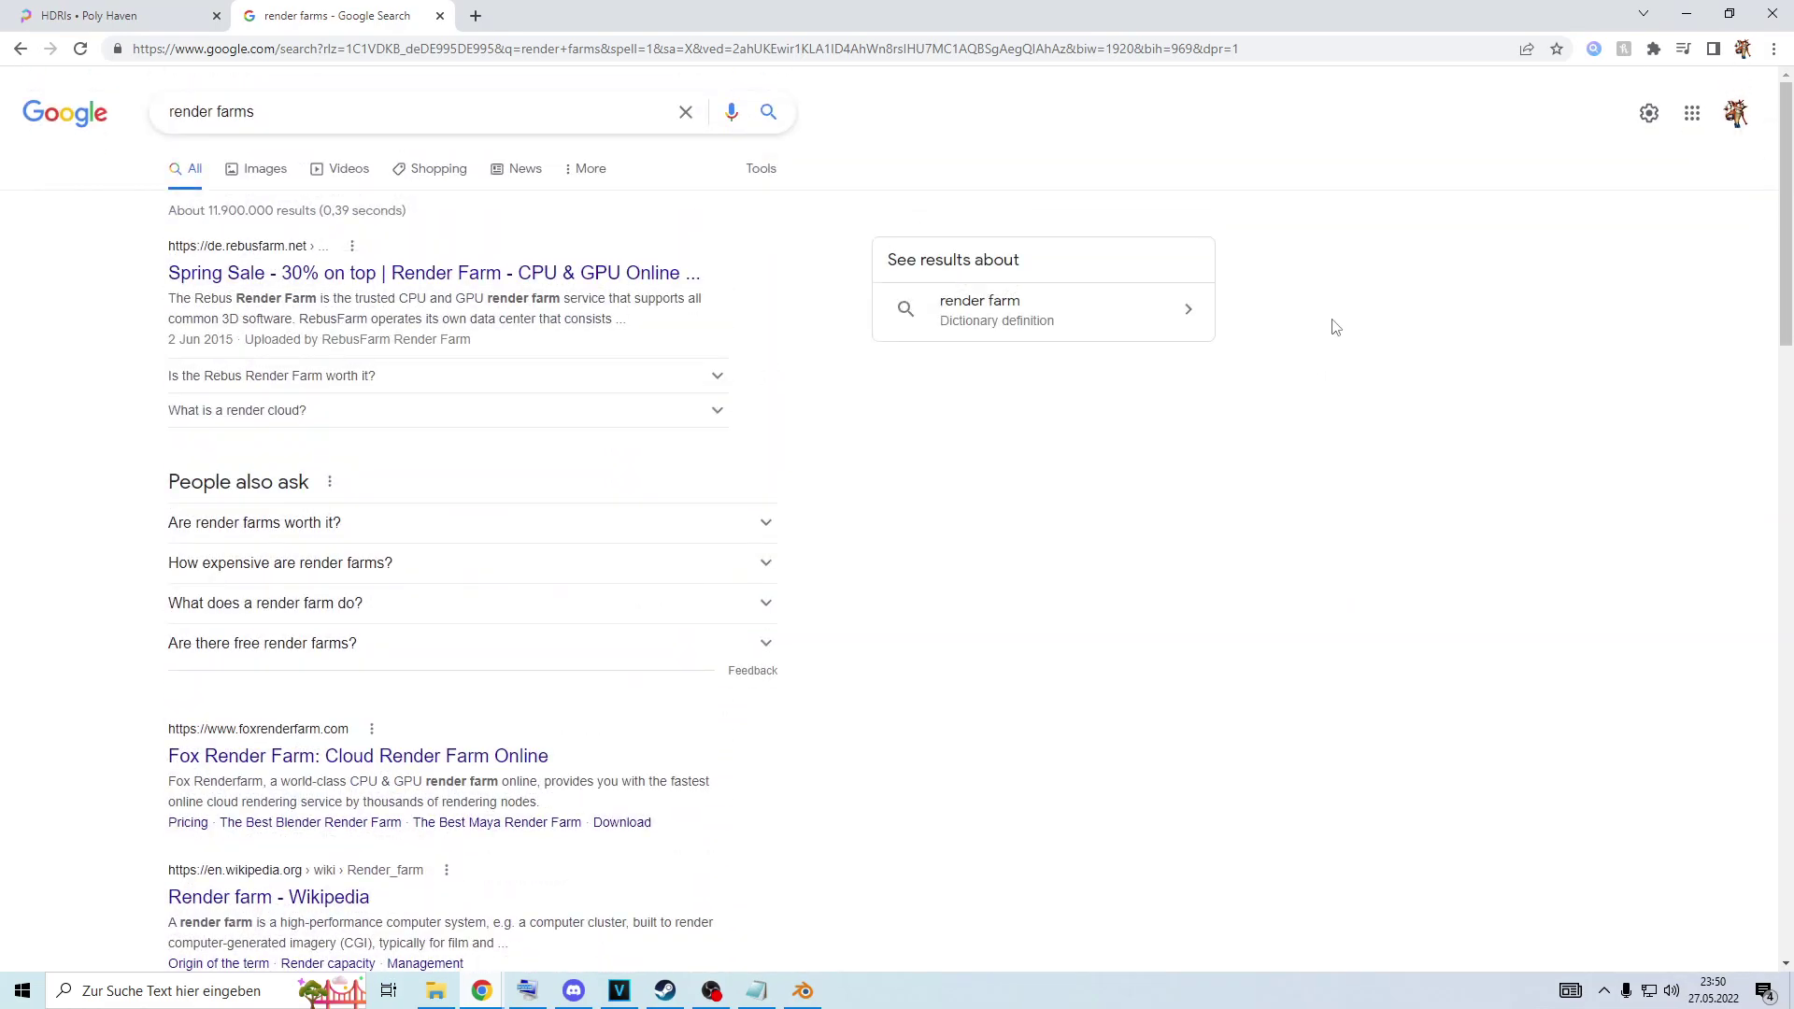
right_click(861, 213)
left_click(861, 214)
scroll(1445, 324, "down", 9)
scroll(1445, 325, "down", 8)
scroll(1453, 355, "up", 17)
right_click(989, 222)
right_click(947, 221)
right_click(875, 219)
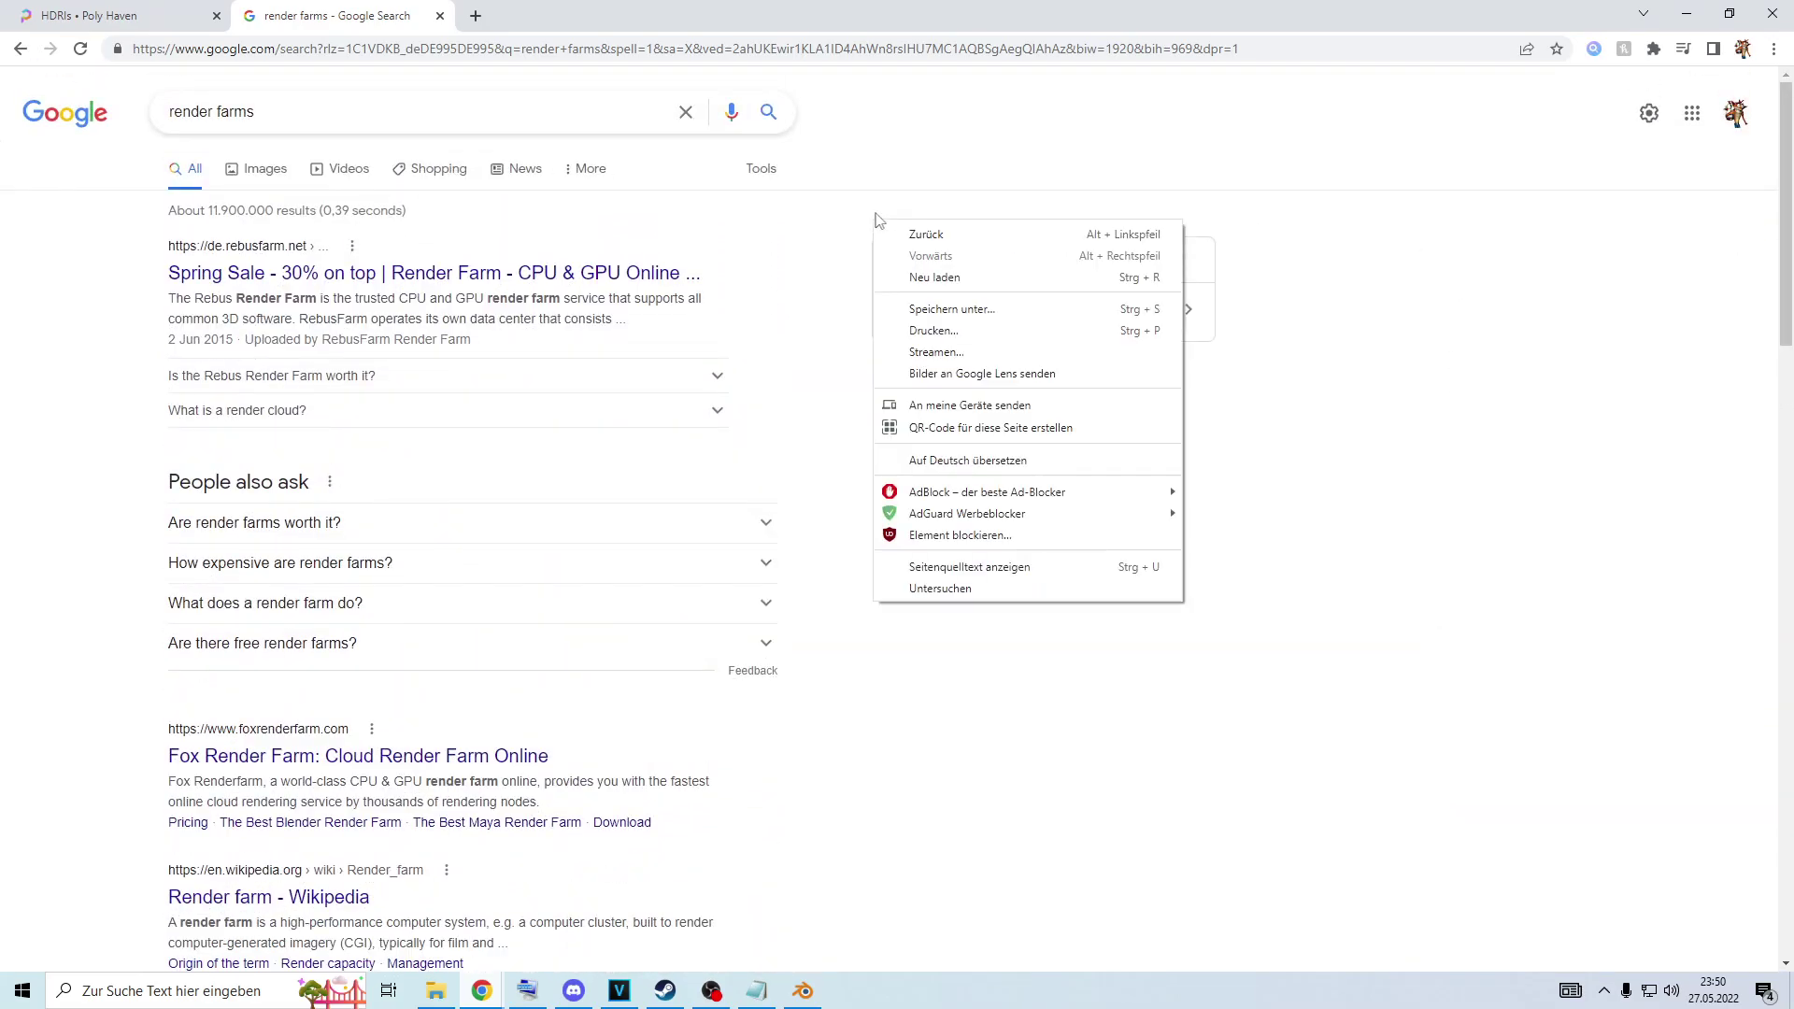
right_click(868, 209)
left_click(866, 210)
right_click(1124, 232)
left_click(1089, 223)
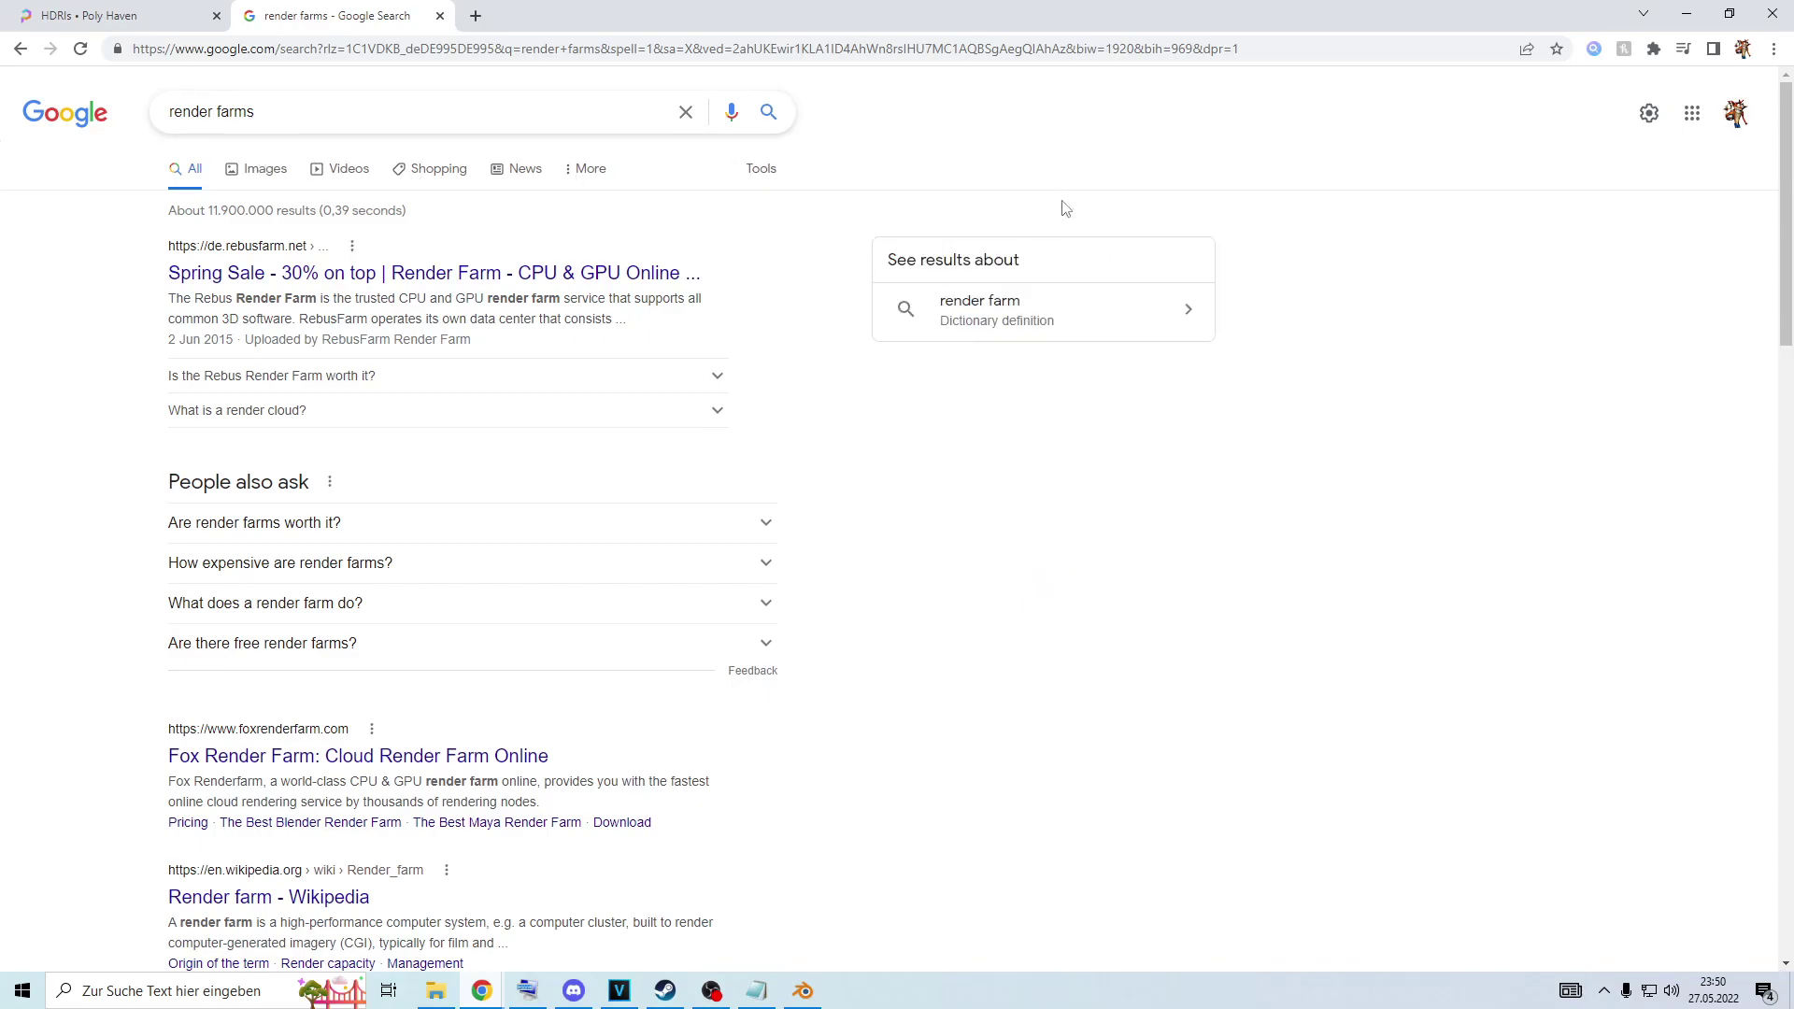
right_click(967, 204)
right_click(887, 207)
right_click(878, 208)
right_click(867, 208)
left_click(866, 214)
right_click(989, 199)
left_click(988, 199)
left_click(710, 996)
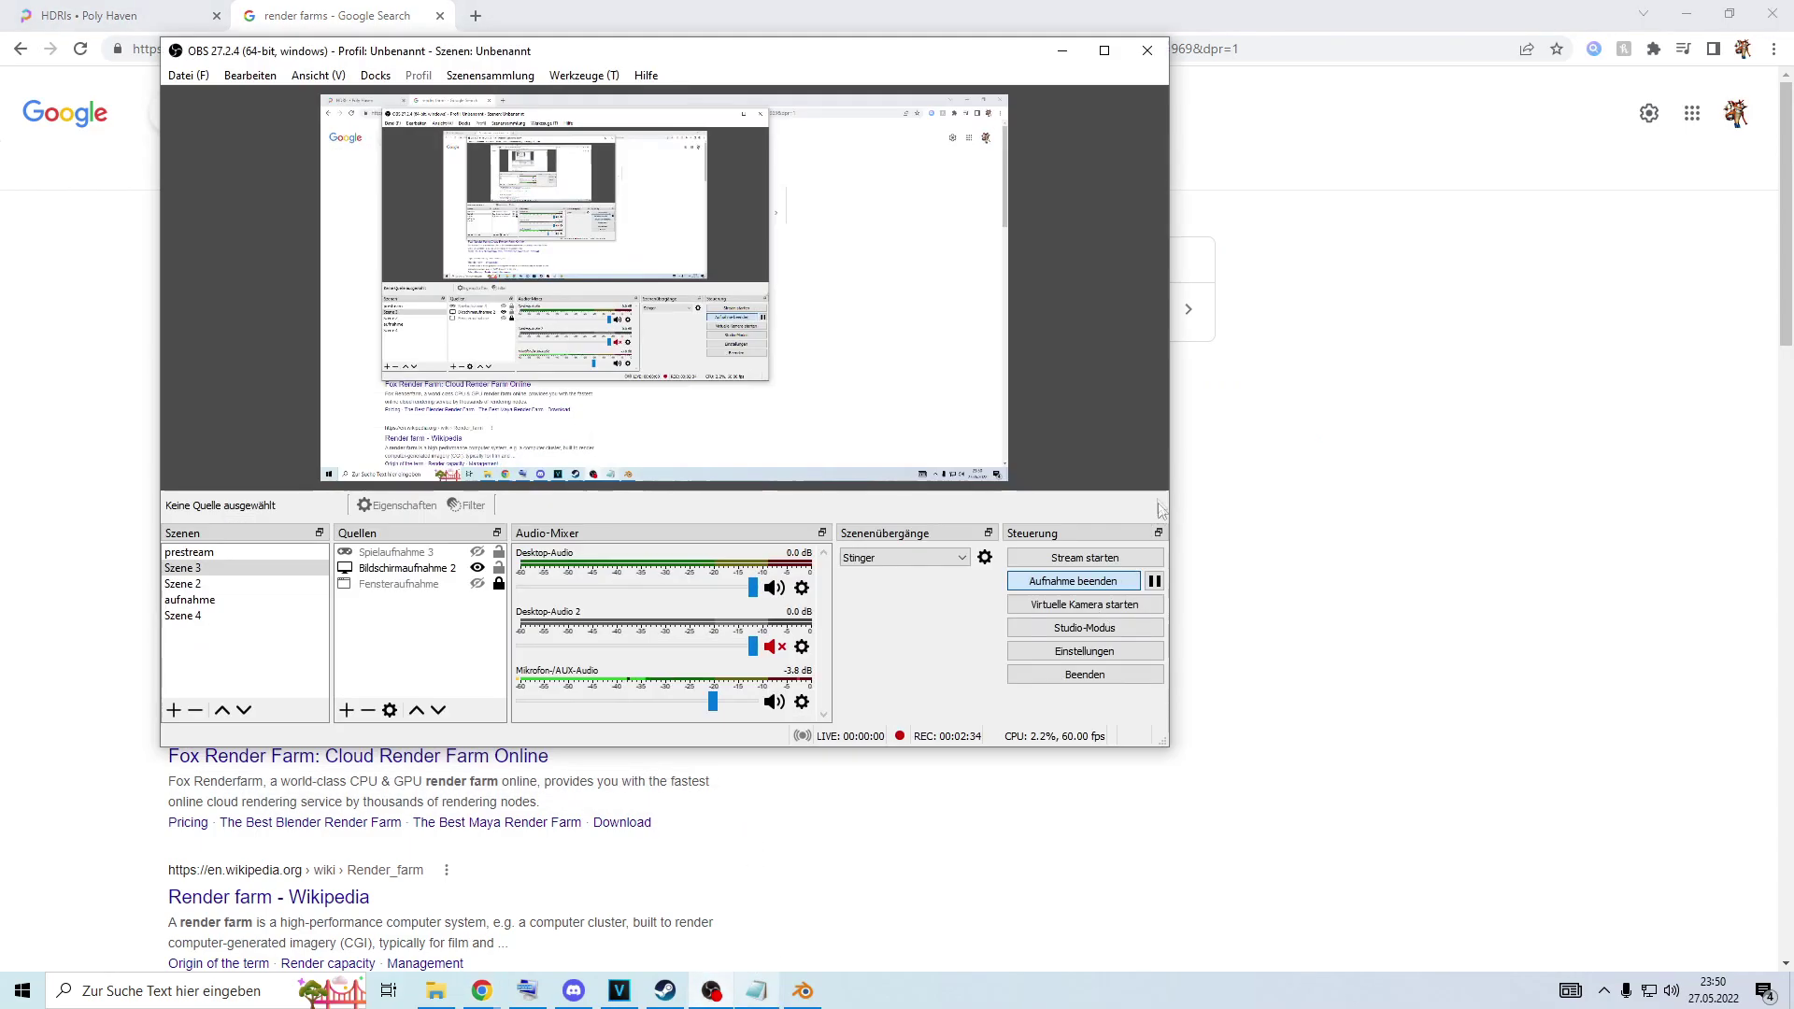
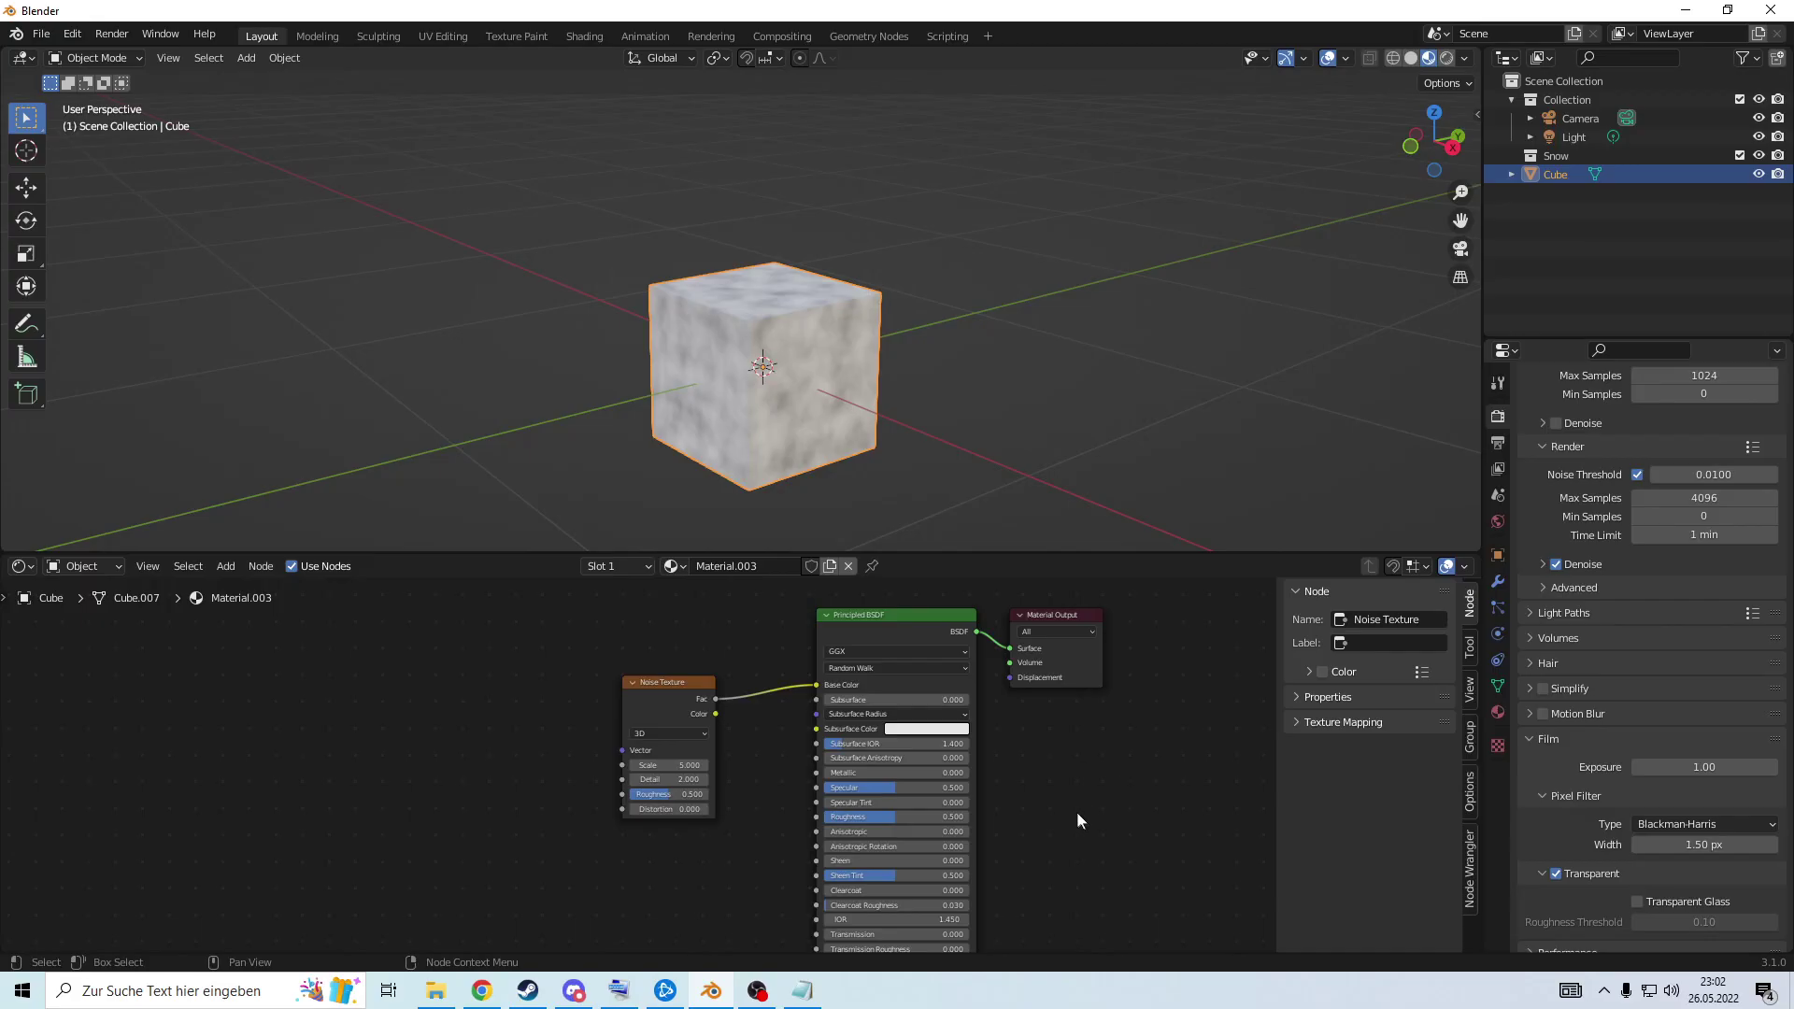
Turn the Noise Texture node's custom color on and off again, and label the node "asghjk".
scroll(1081, 812, "up", 4)
scroll(1081, 807, "down", 3)
middle_click_drag(1129, 795, 1109, 813)
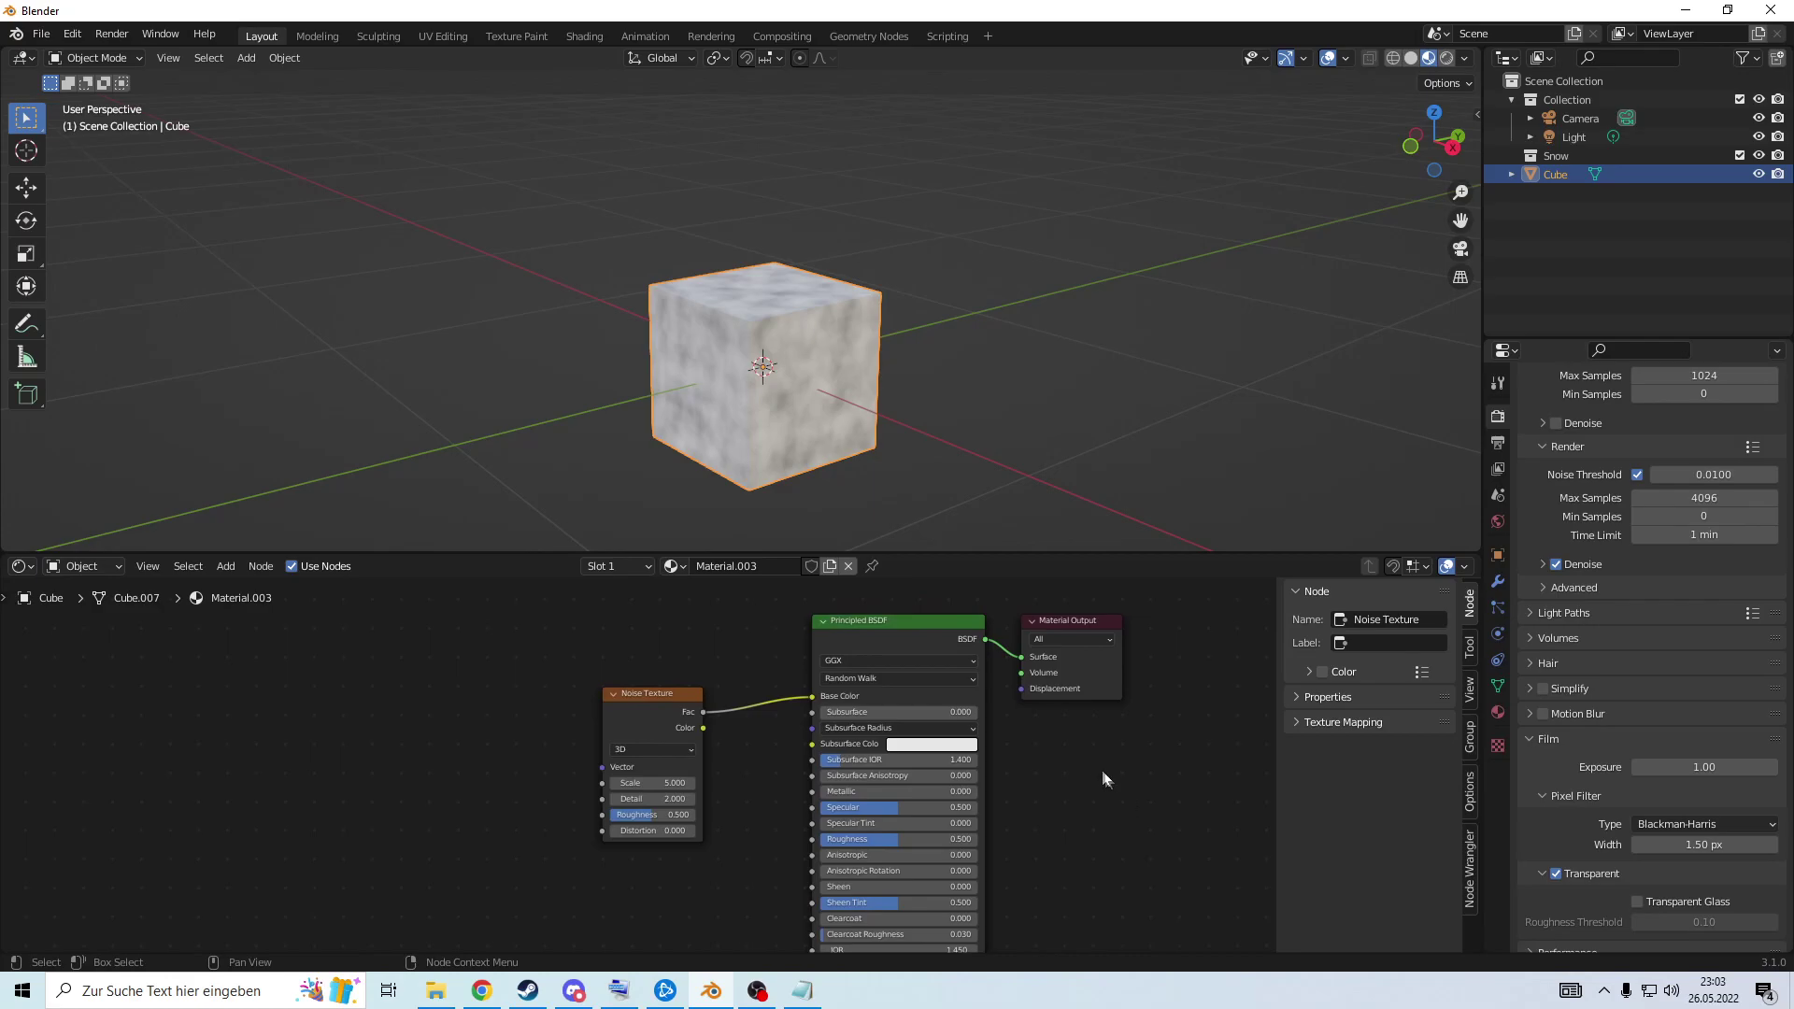
scroll(1116, 806, "up", 1)
scroll(1116, 805, "down", 2)
left_click(1321, 673)
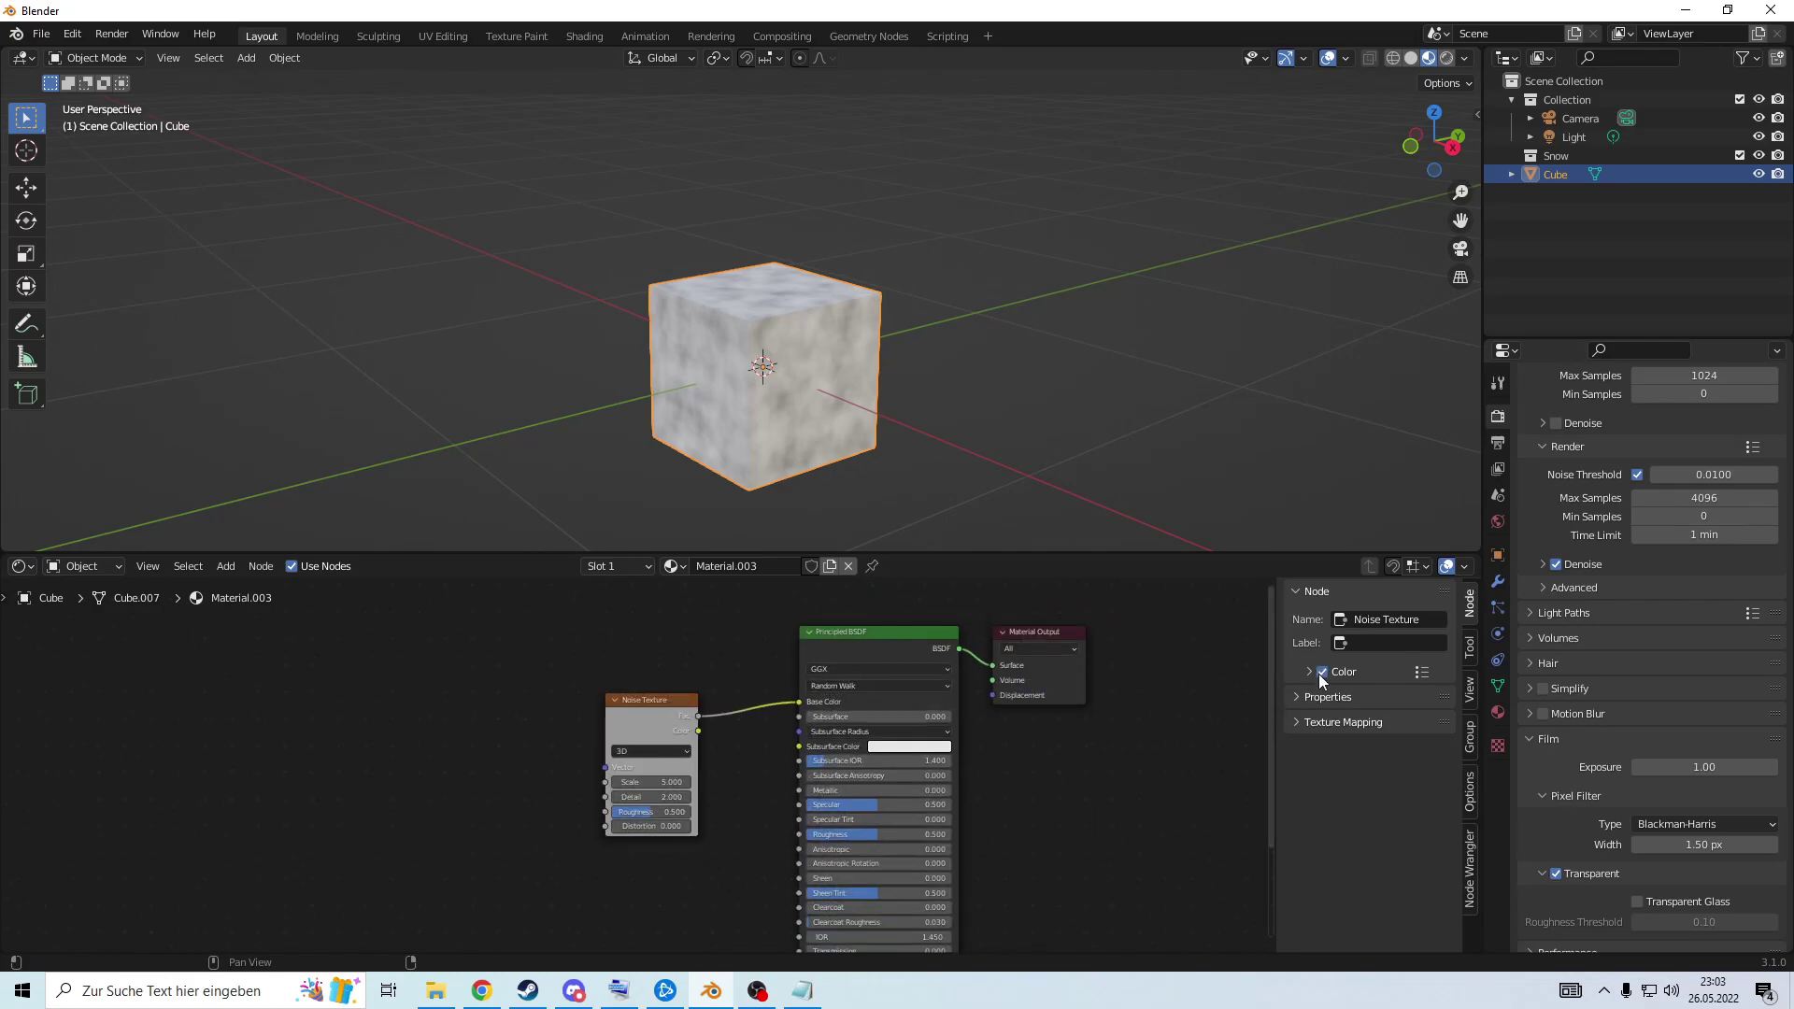
left_click(1321, 673)
left_click(1374, 644)
type("asghjk")
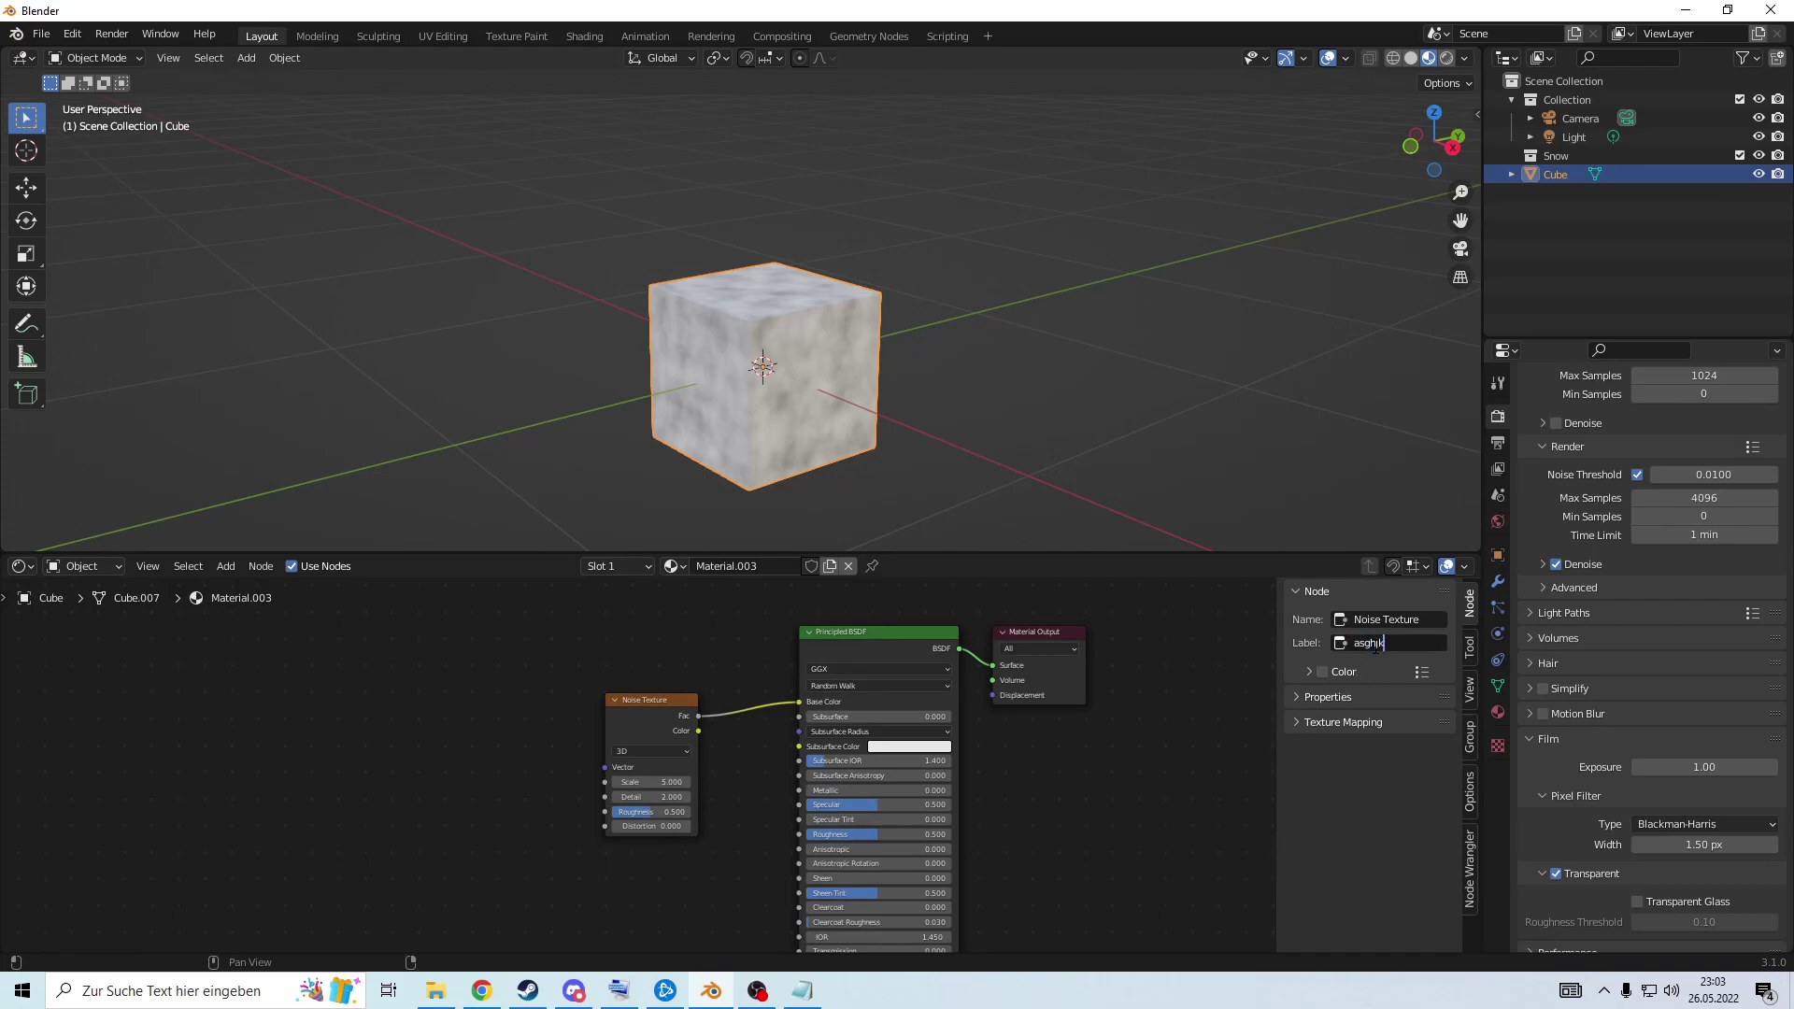
Combine the Mix Shader and the relabelled Noise Texture nodes into a node group.
scroll(767, 761, "up", 1)
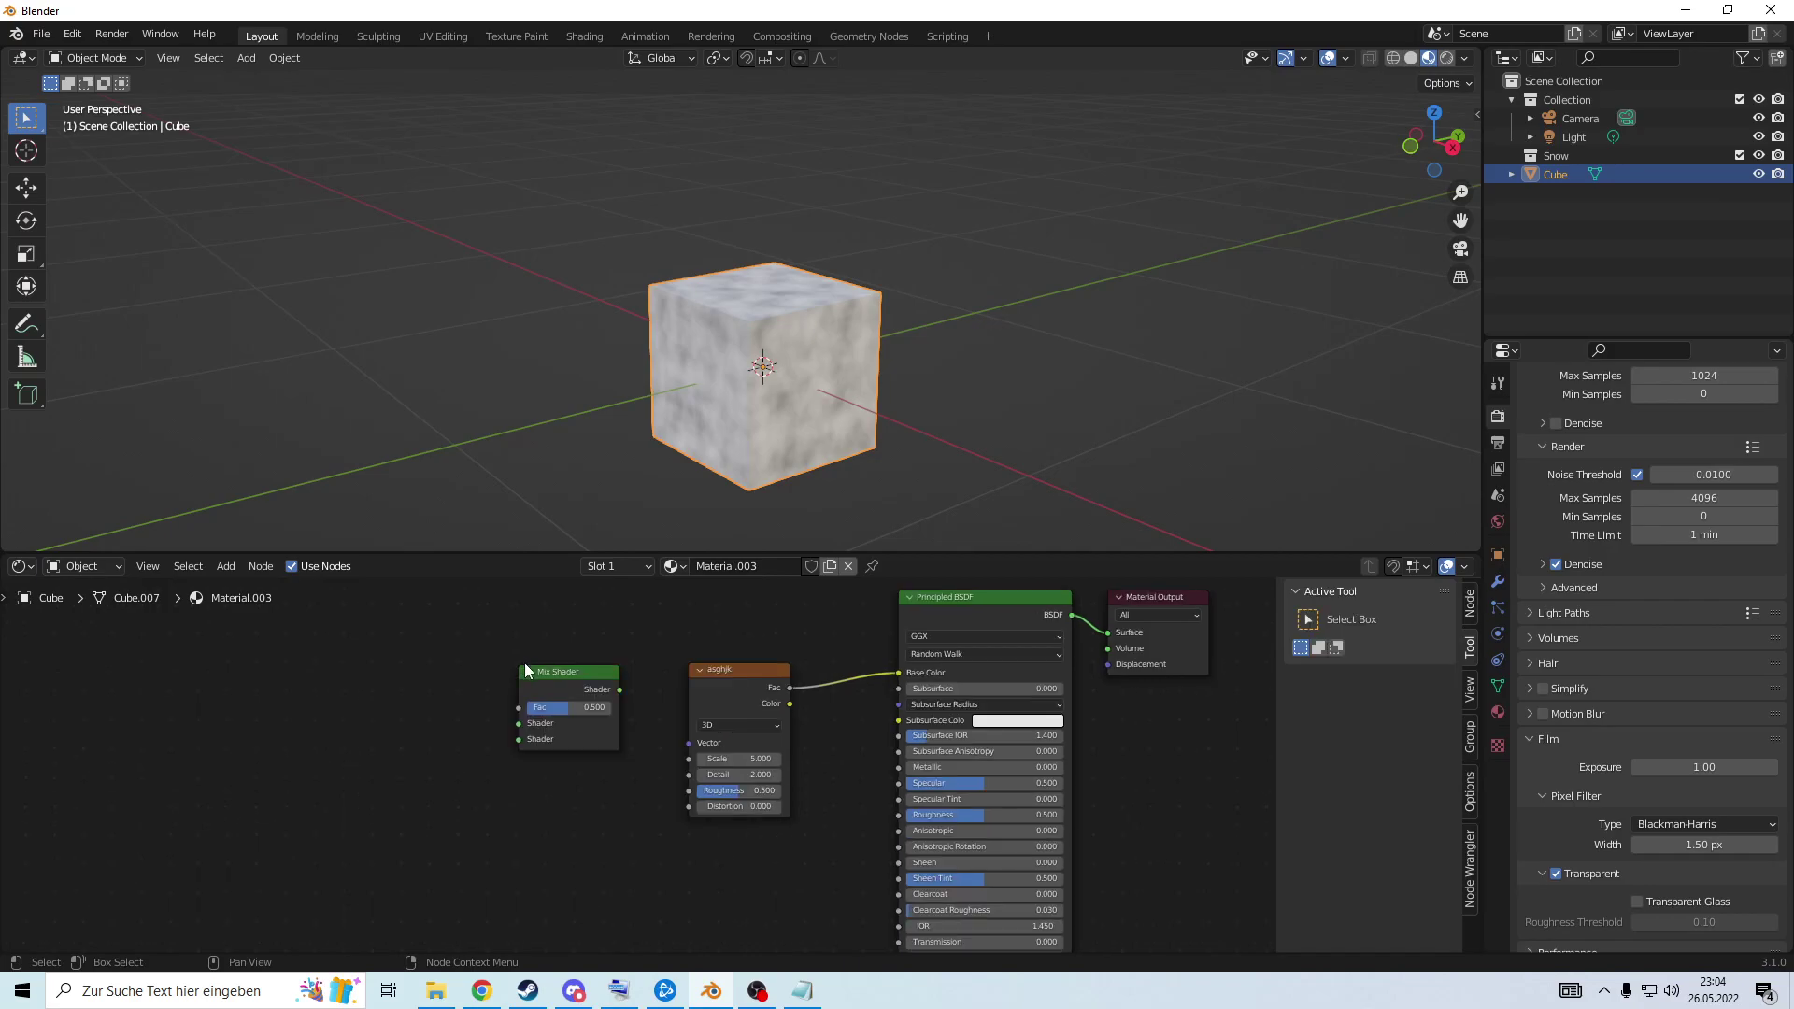
left_click_drag(482, 628, 785, 820)
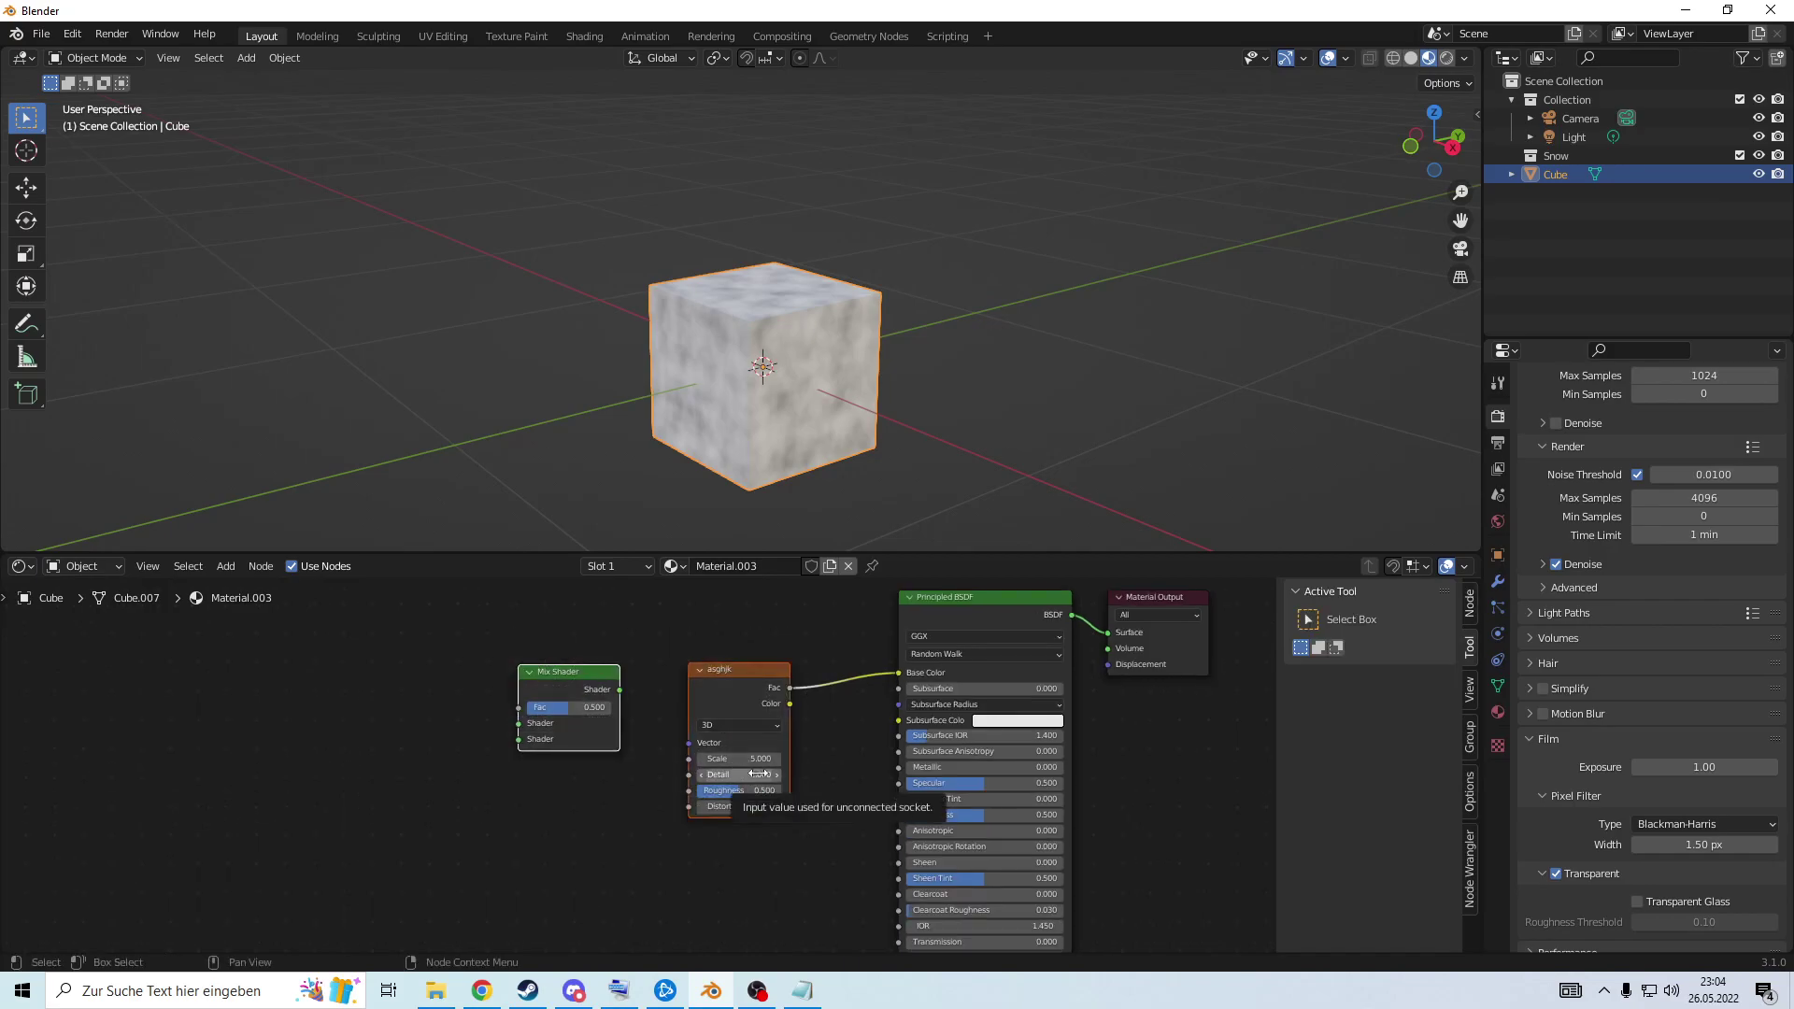
key("ctrl+g")
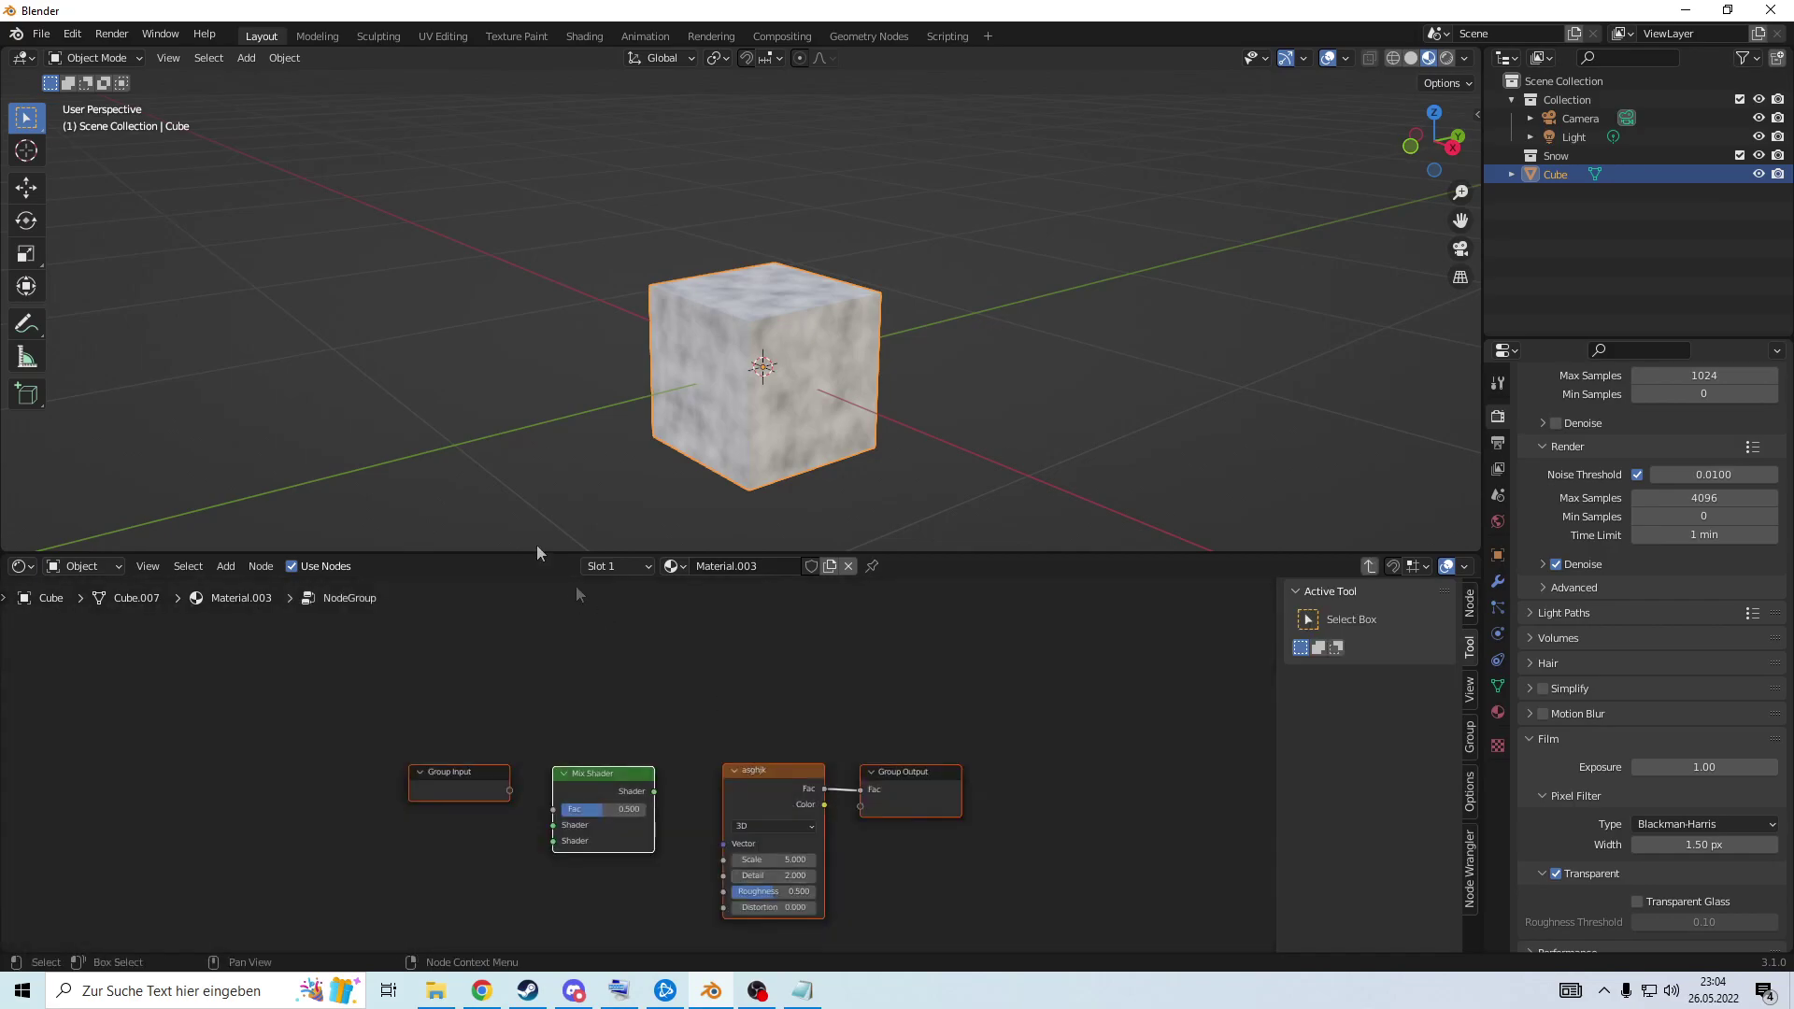
Connect the Group Input to the Mix Shader's Fac input and leave the node group.
left_click_drag(510, 791, 553, 809)
scroll(890, 731, "down", 5)
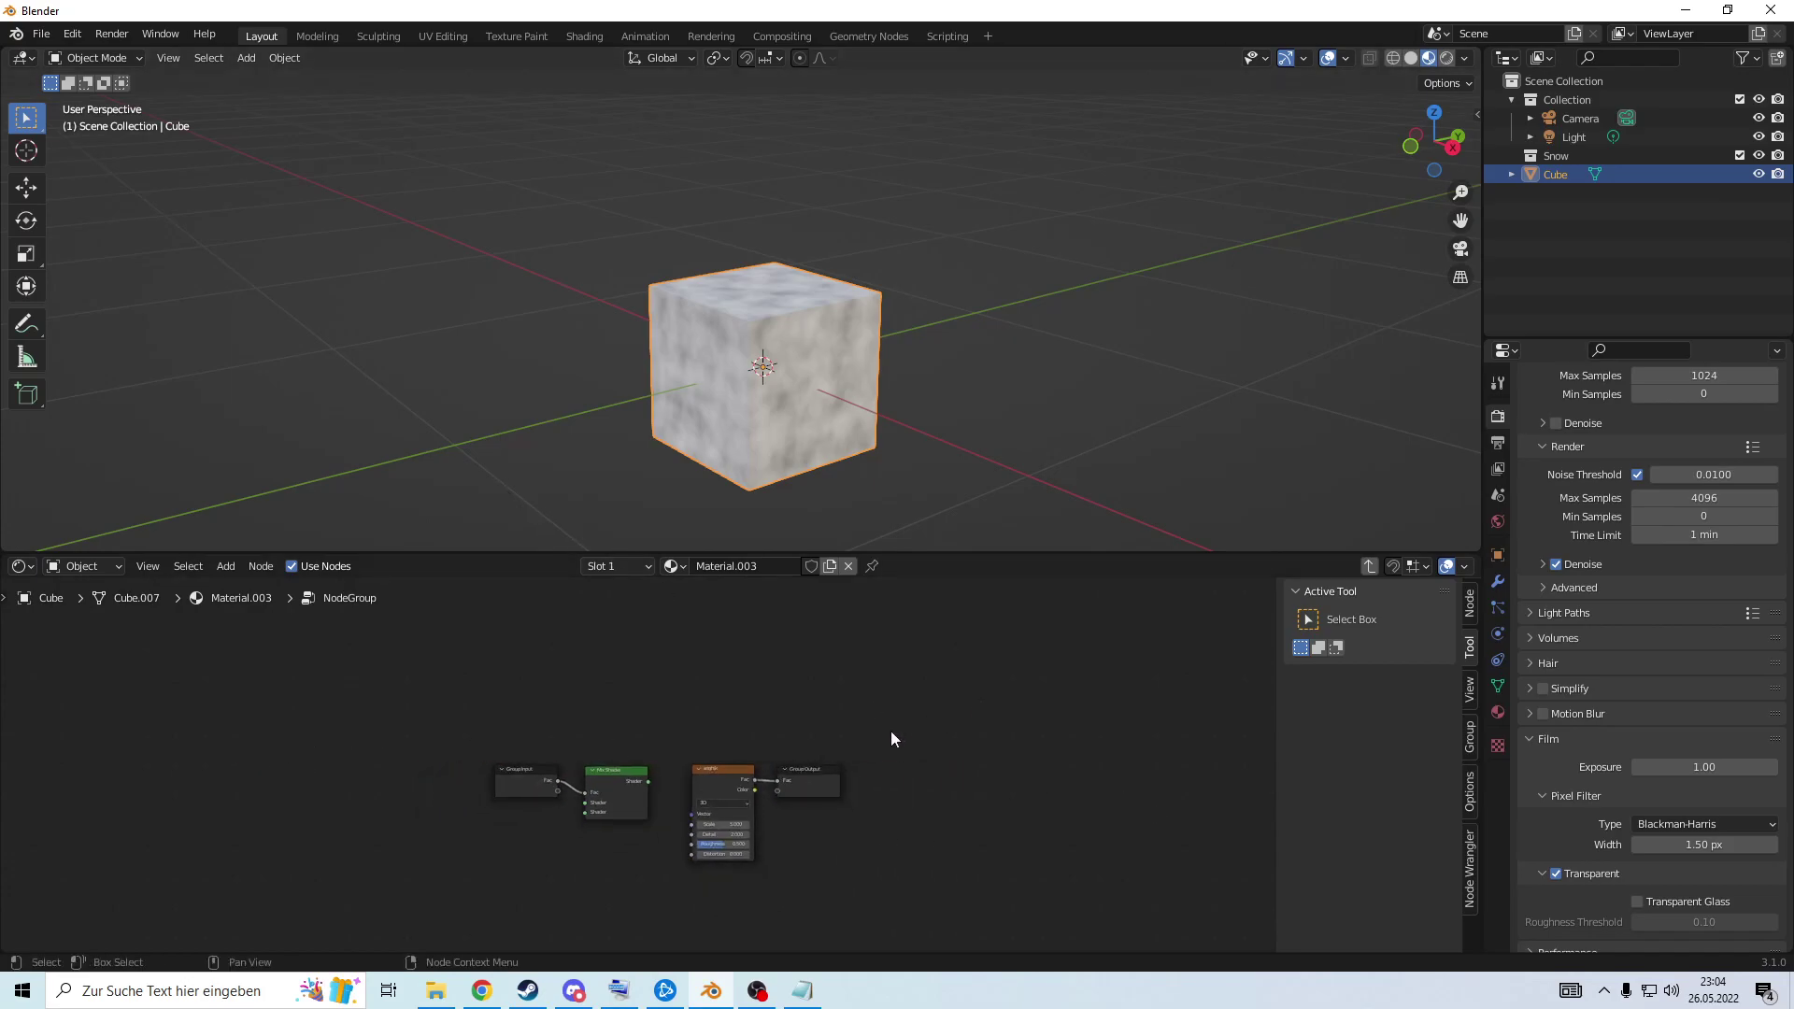
key("Tab")
scroll(781, 744, "up", 2)
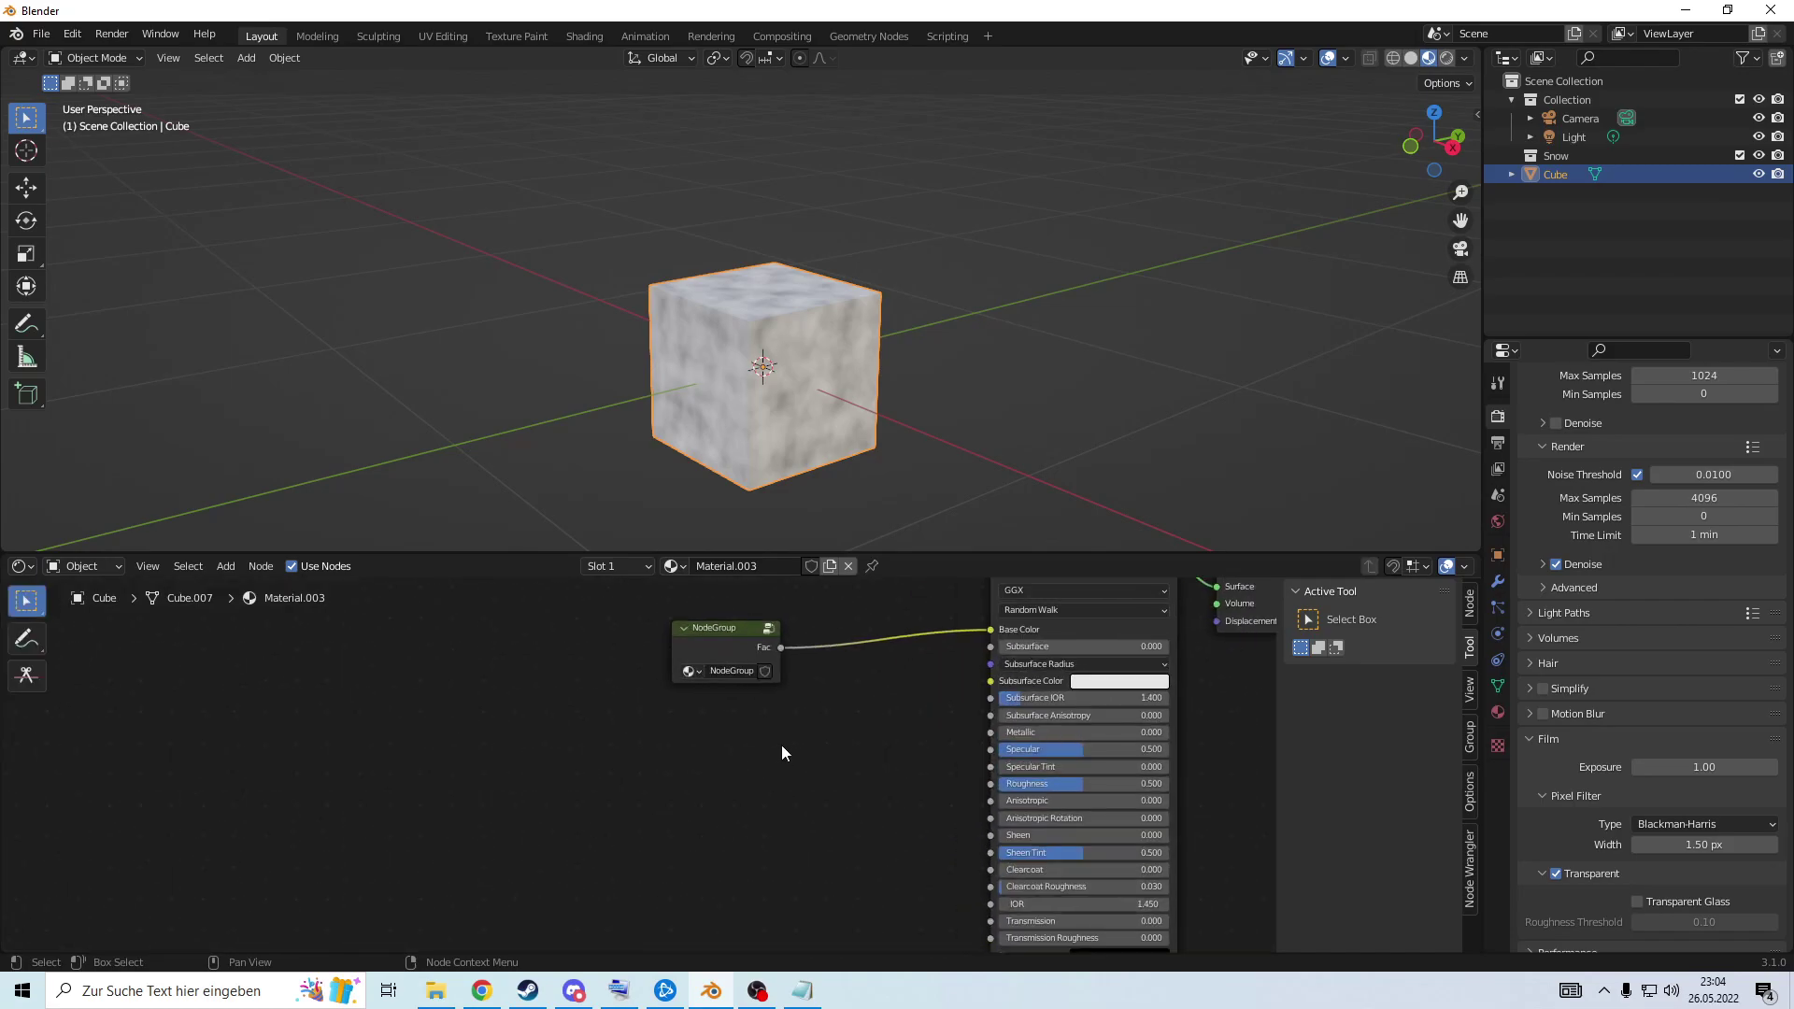
Select the node group feeding the Principled BSDF's Base Color and label it "noise".
left_click(675, 674)
left_click(672, 676)
left_click_drag(675, 679, 729, 690)
scroll(856, 765, "up", 2)
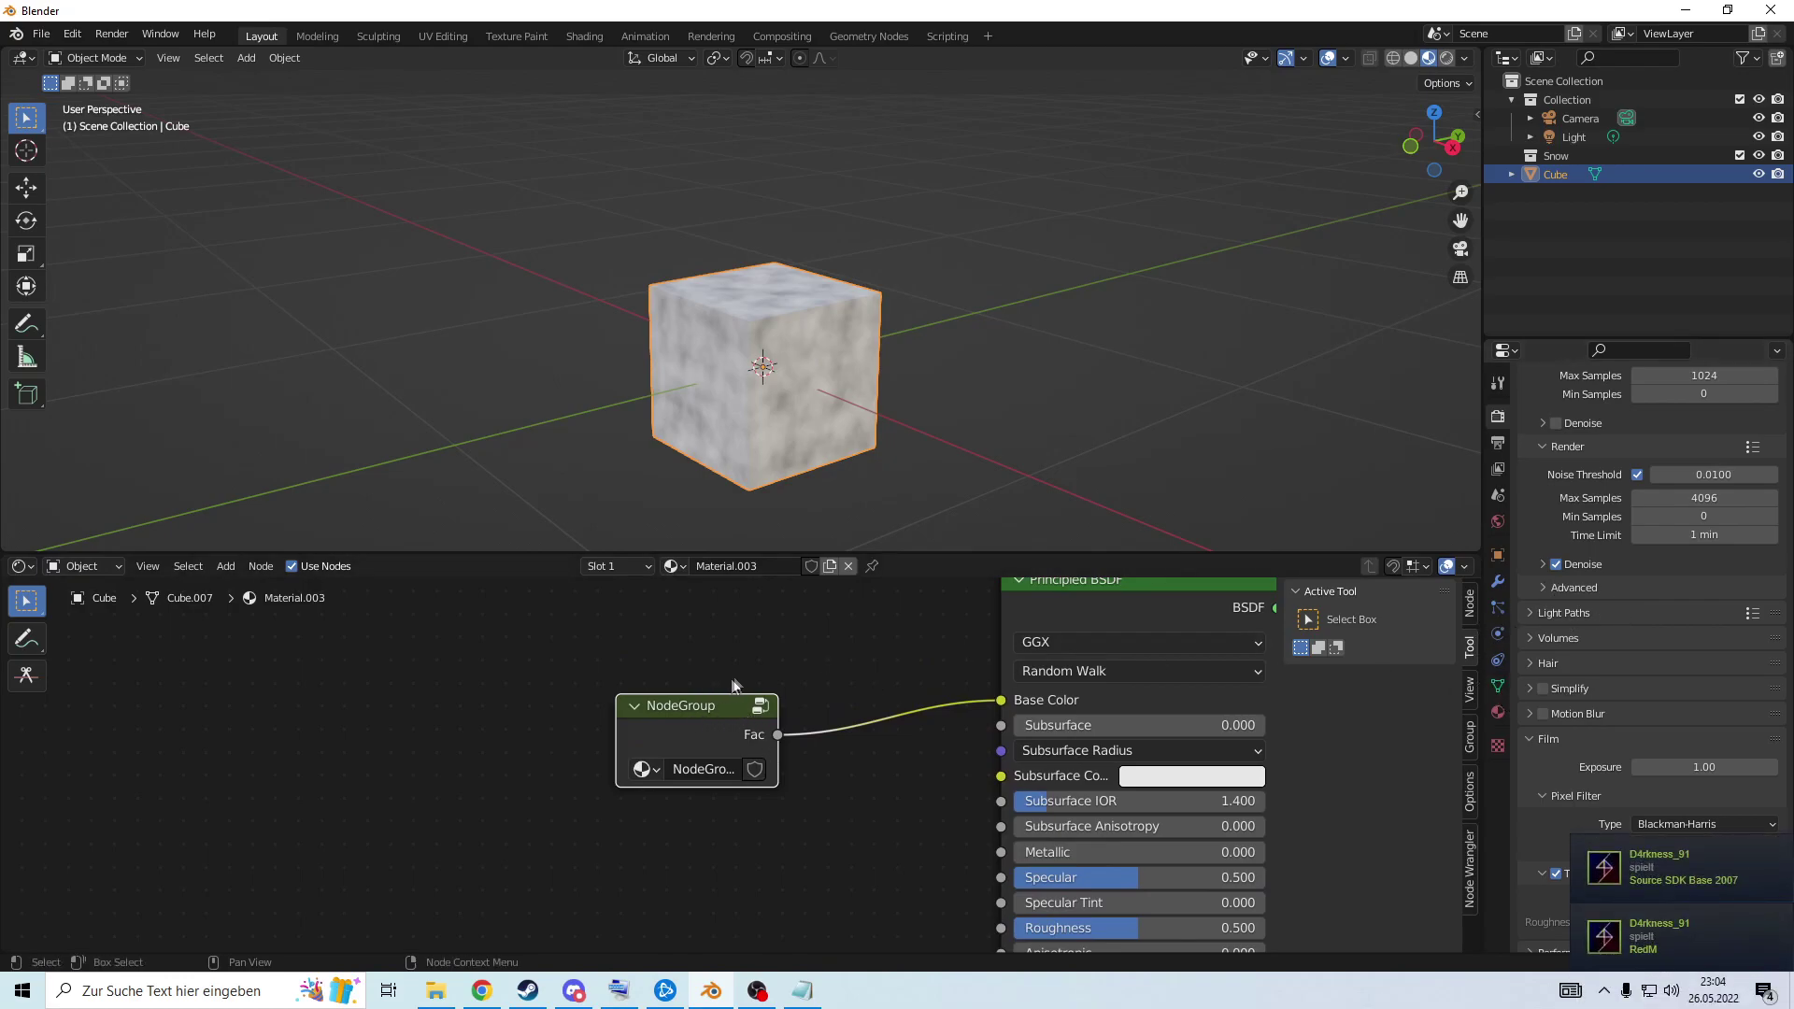
scroll(744, 672, "down", 3)
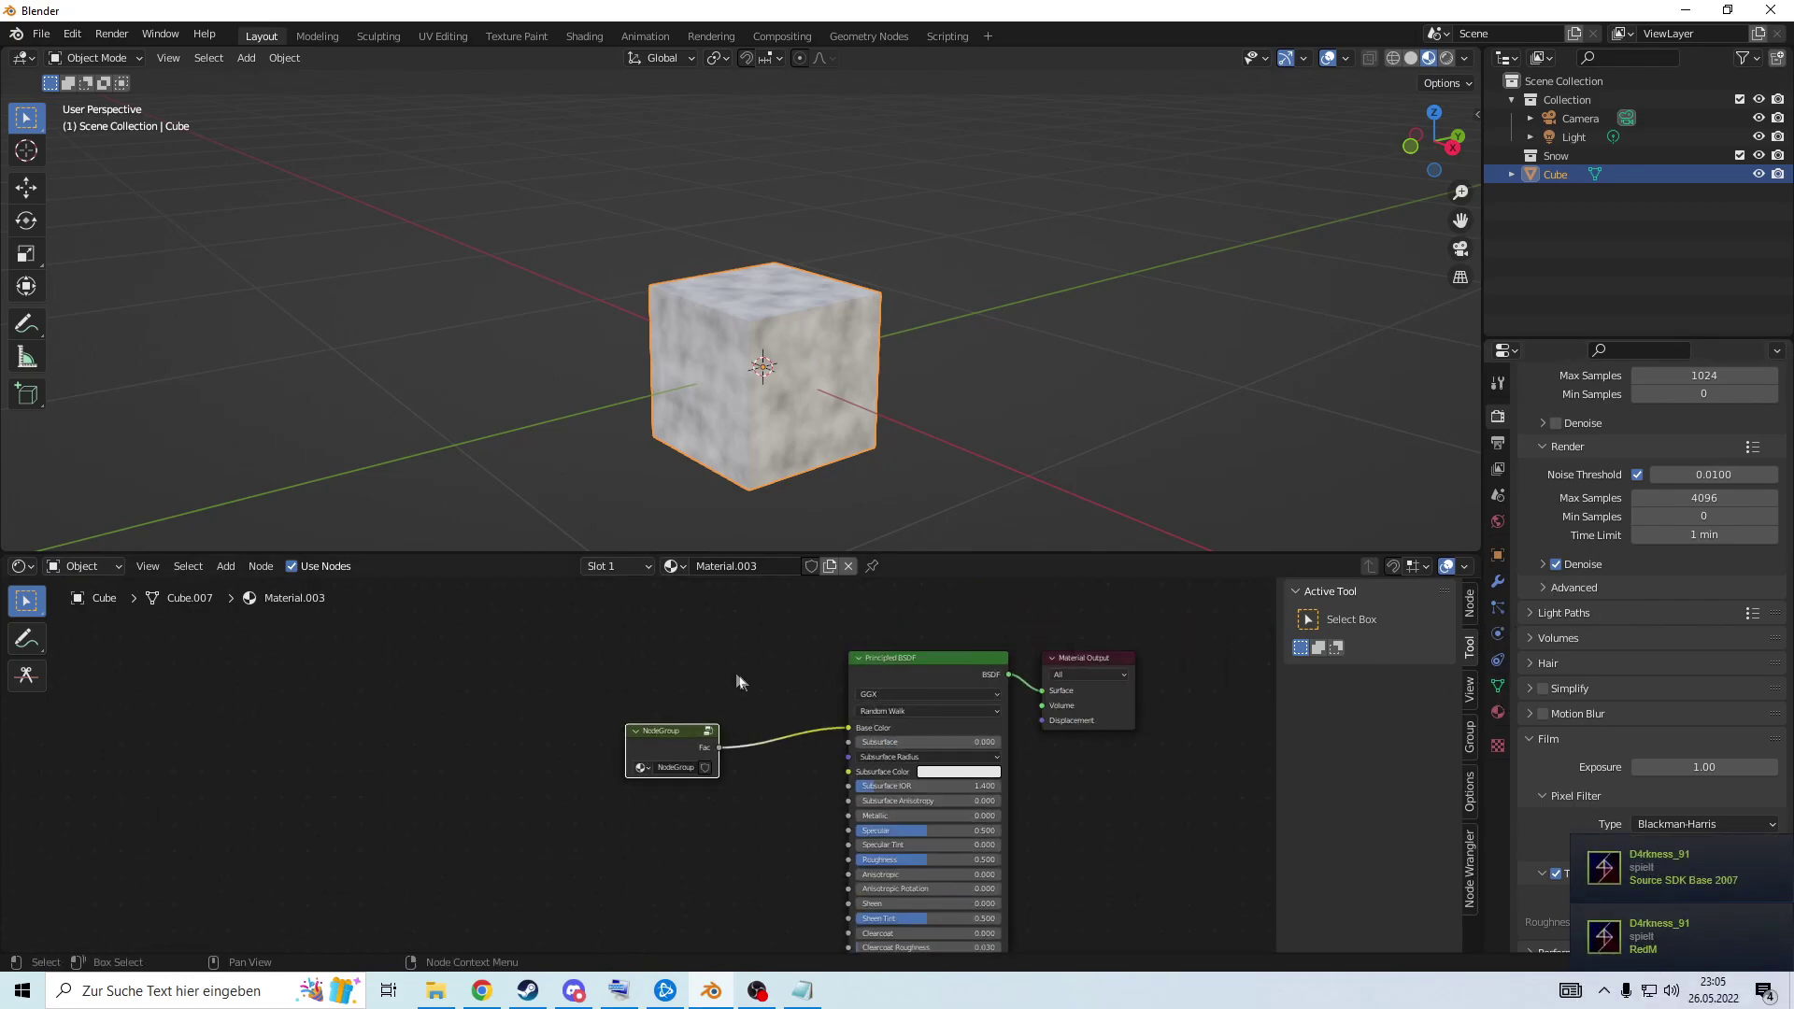
scroll(745, 680, "up", 1)
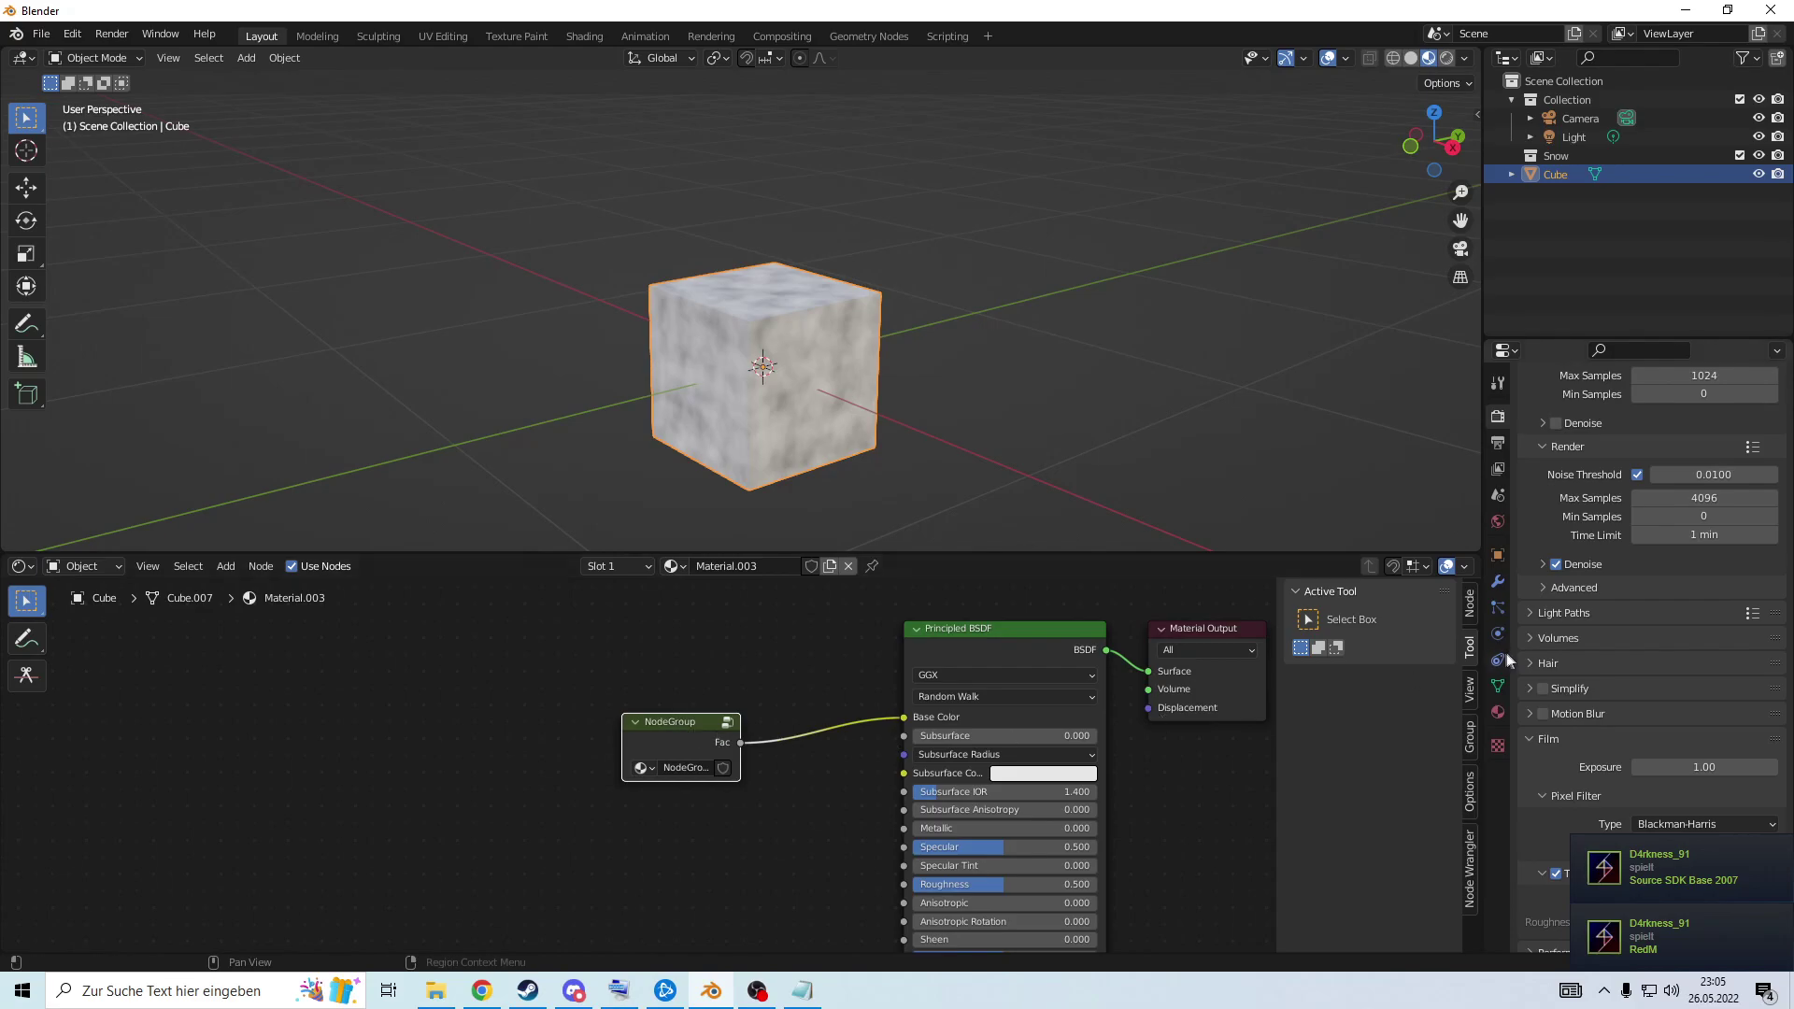
left_click(1469, 605)
left_click(1421, 643)
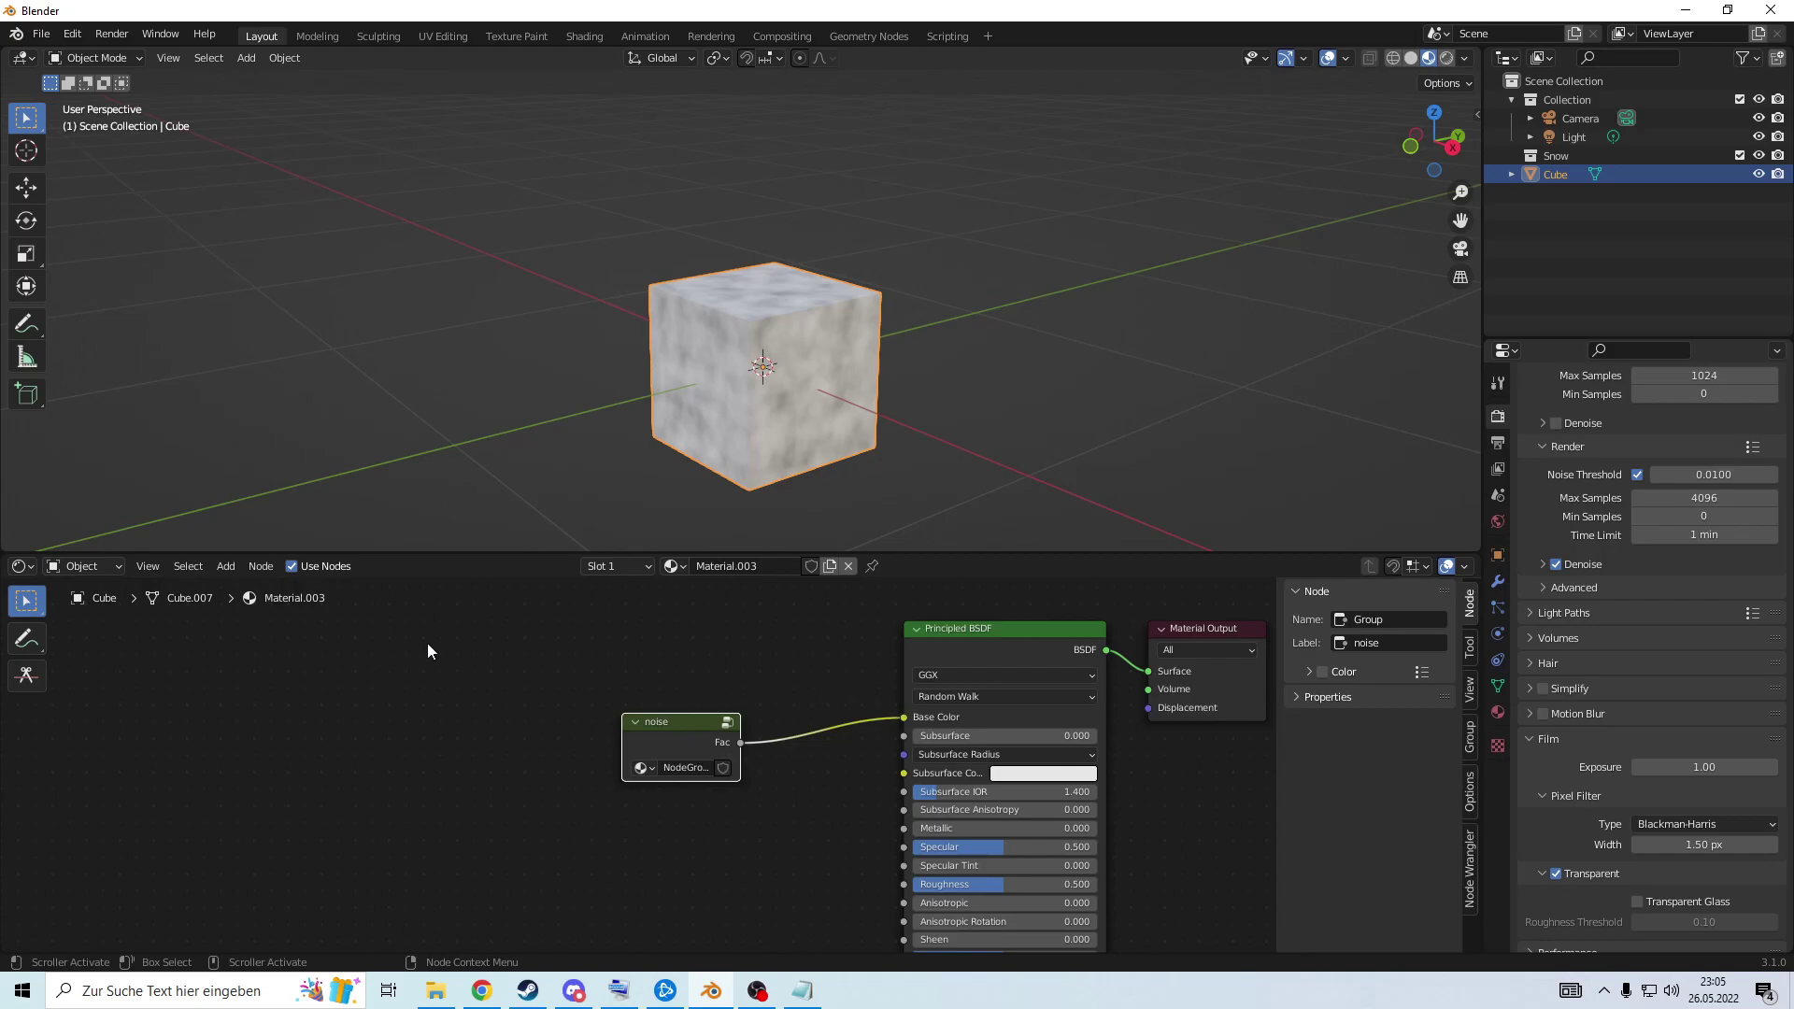
Look inside the node group labelled "noise" to examine its nodes, and return to the material's main node tree.
key("Tab")
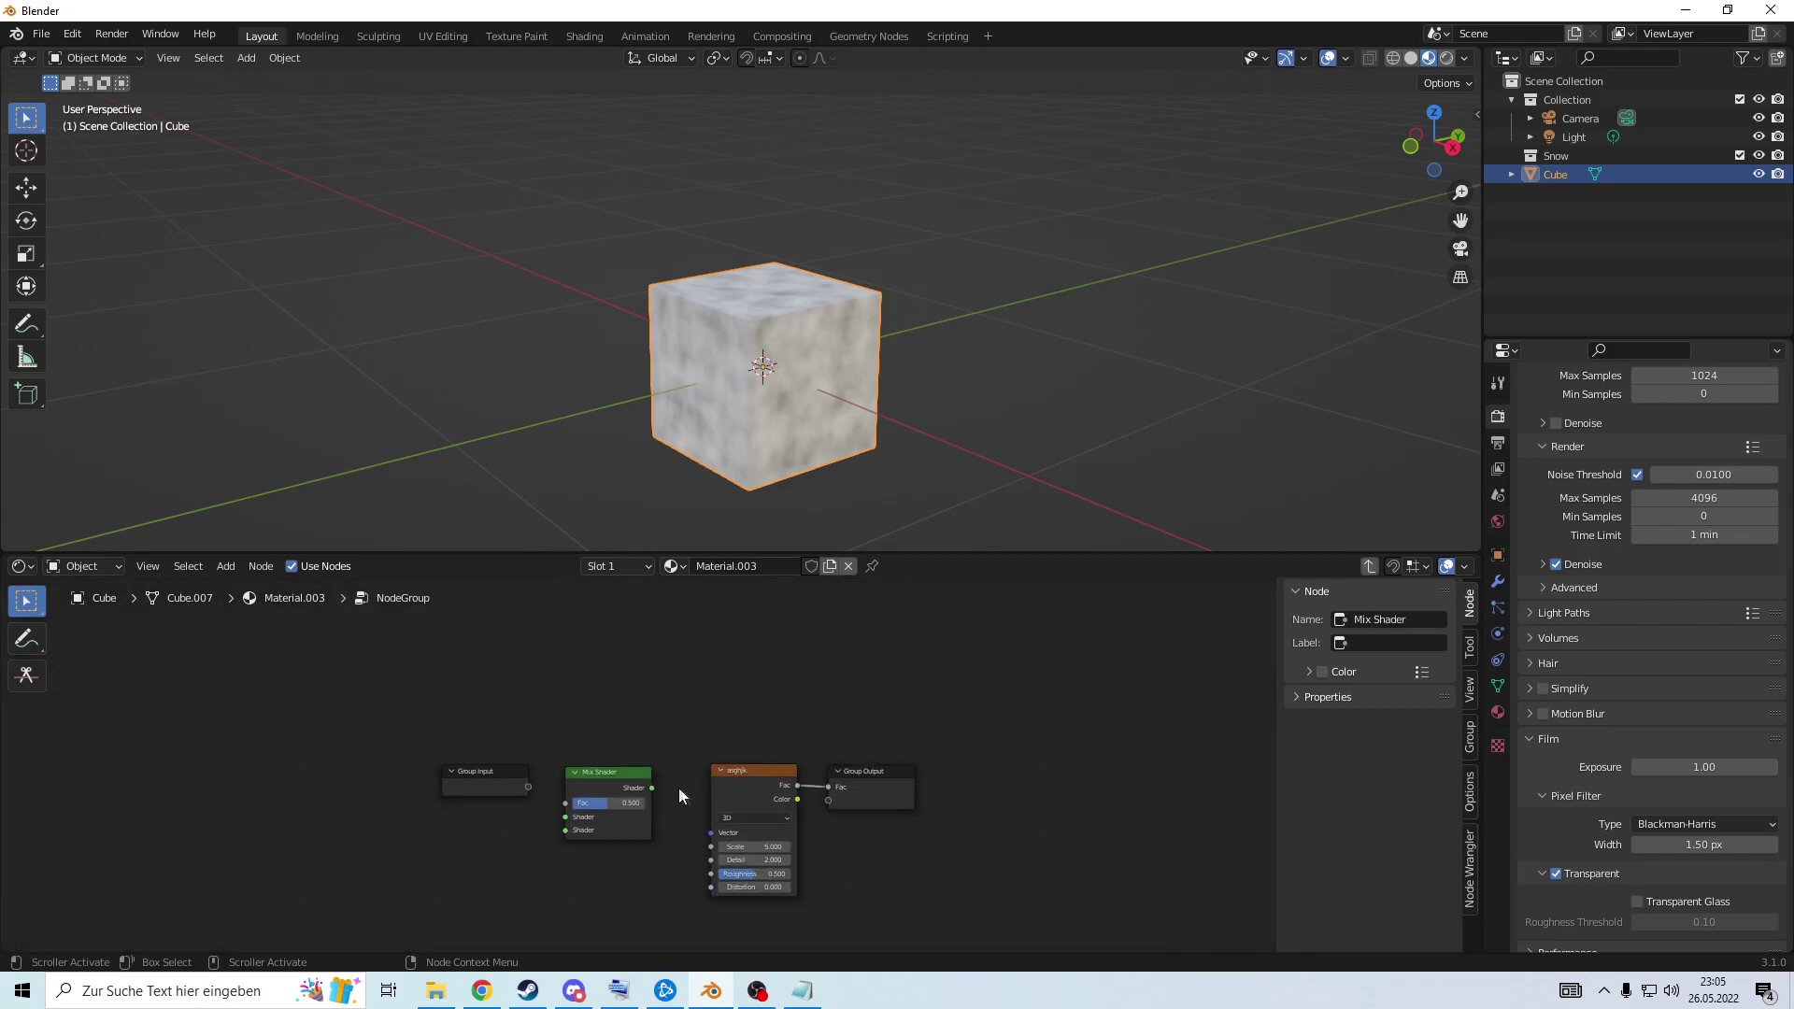
left_click_drag(490, 721, 438, 723)
scroll(458, 725, "up", 2)
left_click_drag(1047, 727, 1130, 699)
left_click(1369, 567)
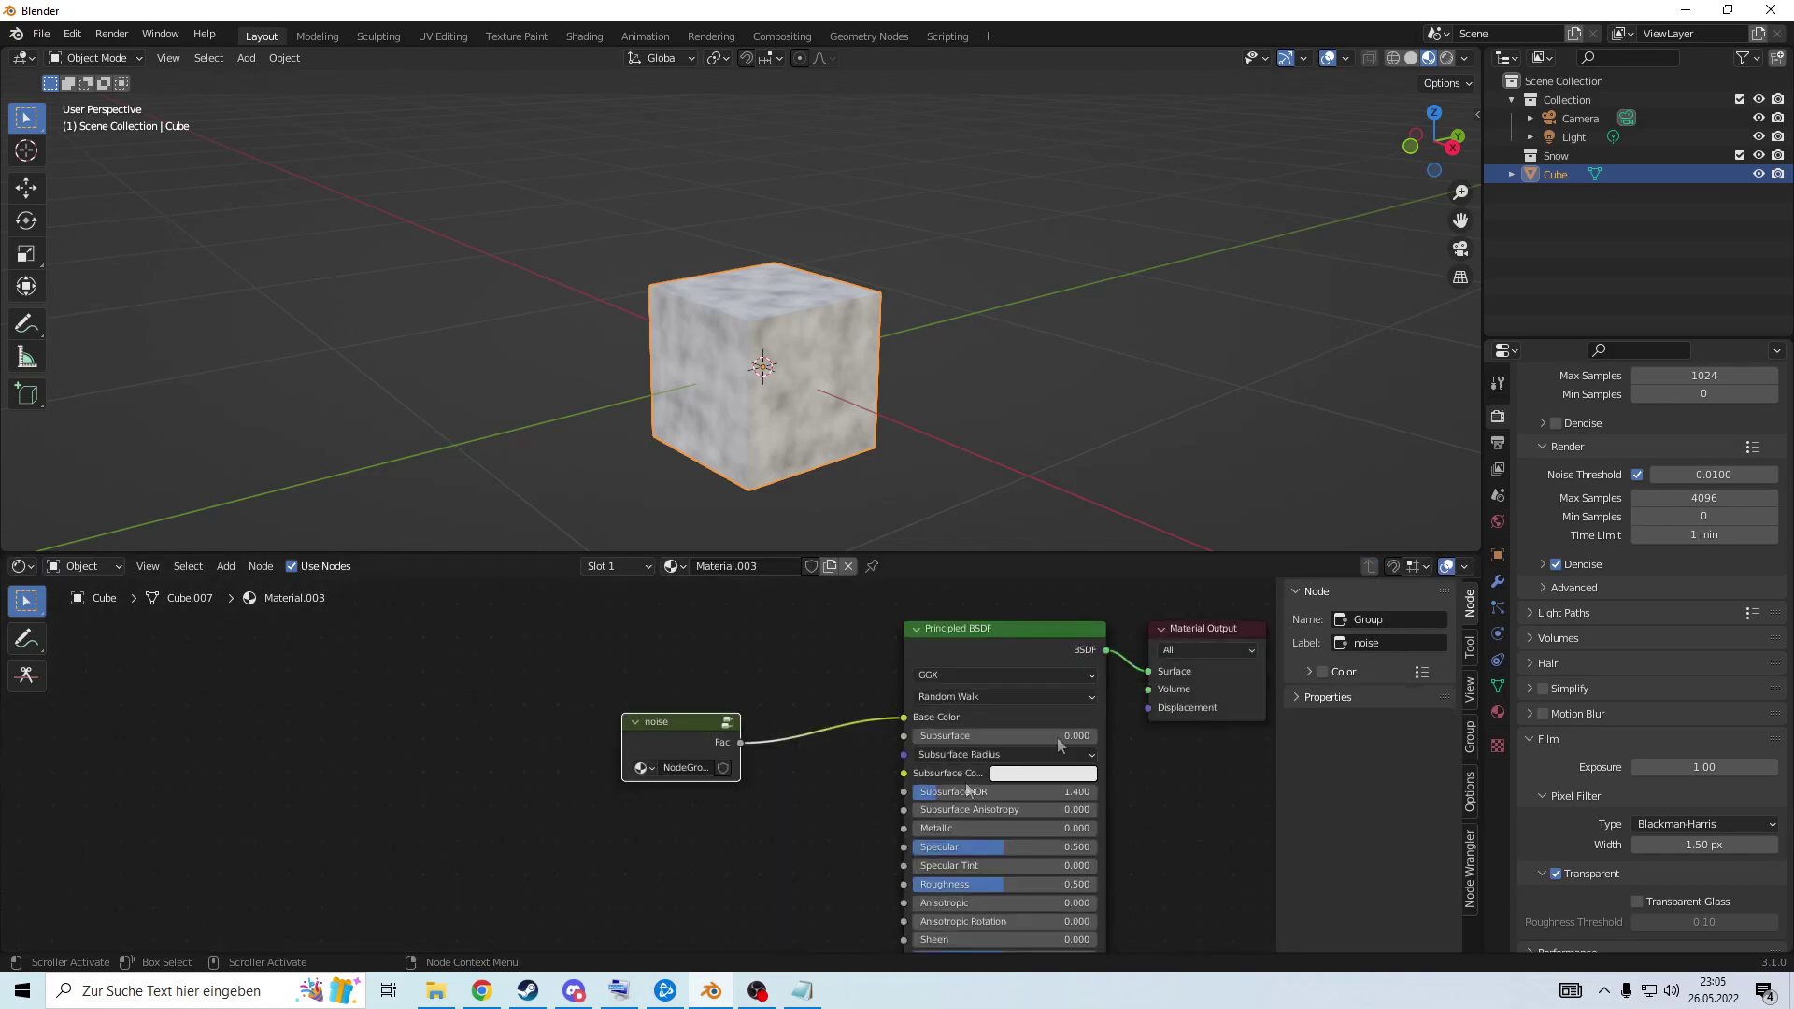
scroll(617, 823, "down", 2)
scroll(580, 742, "up", 3)
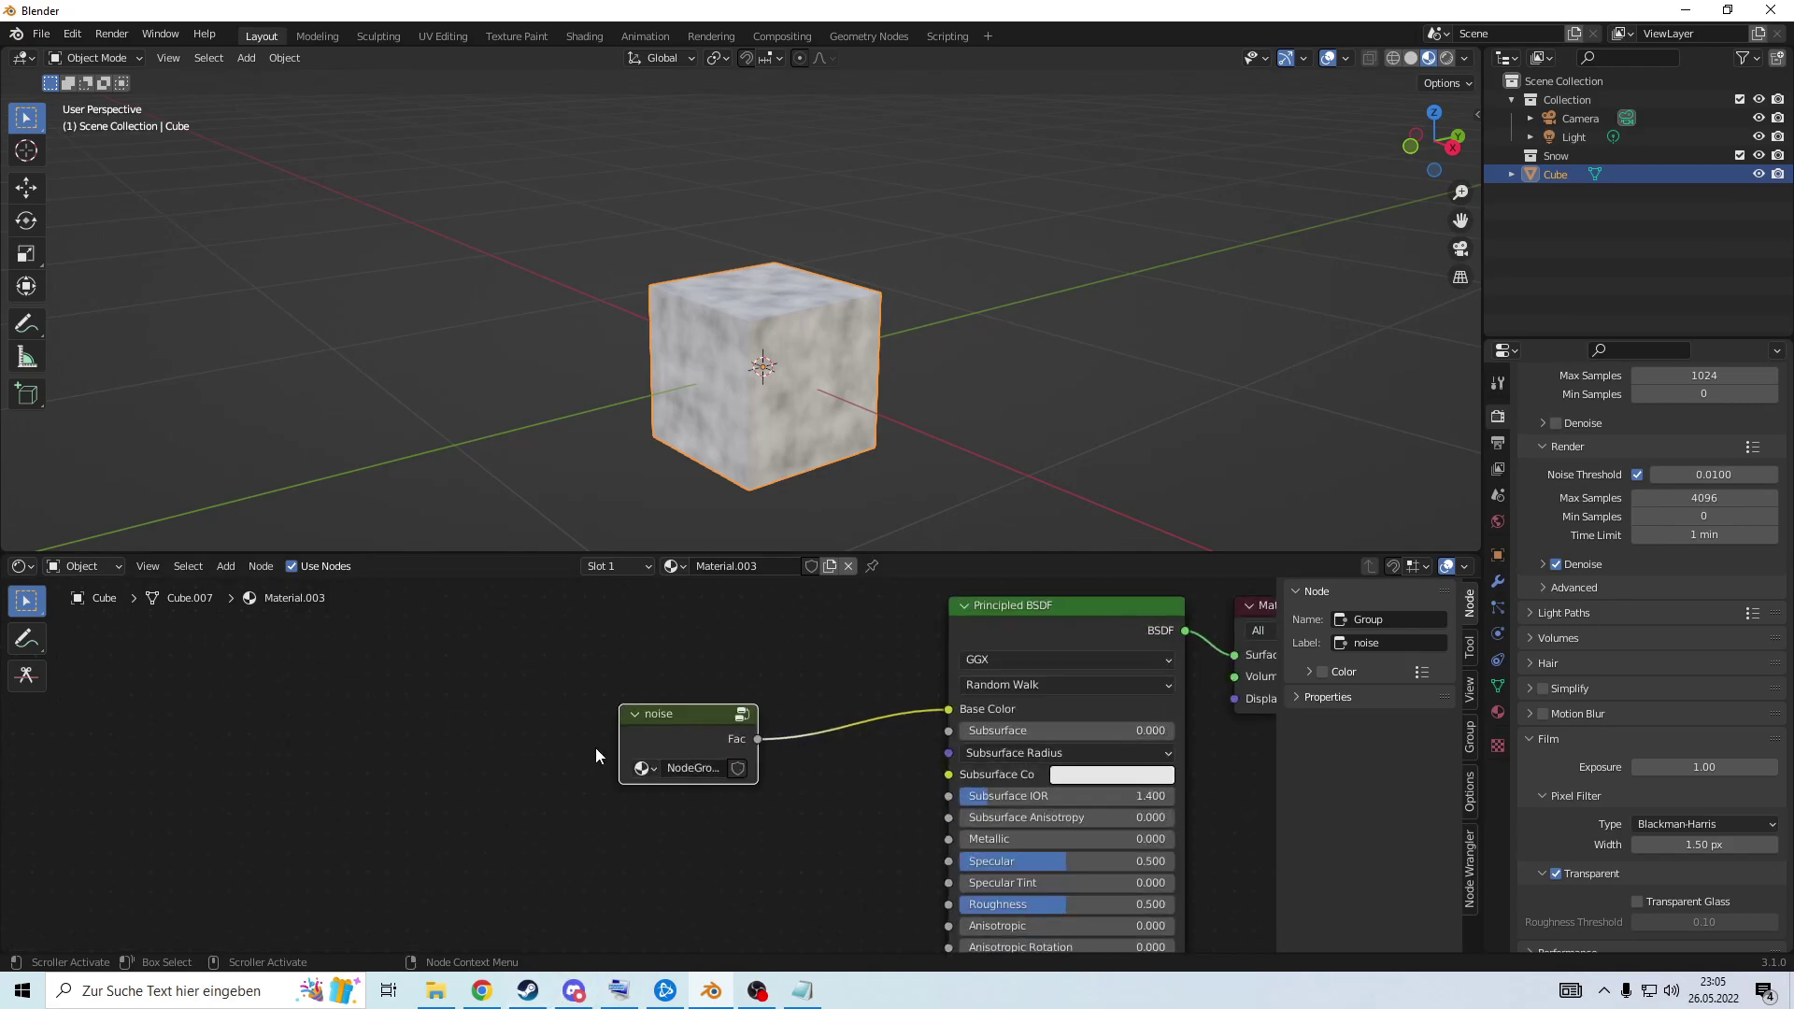
scroll(596, 748, "down", 3)
left_click(609, 726)
scroll(612, 726, "up", 2)
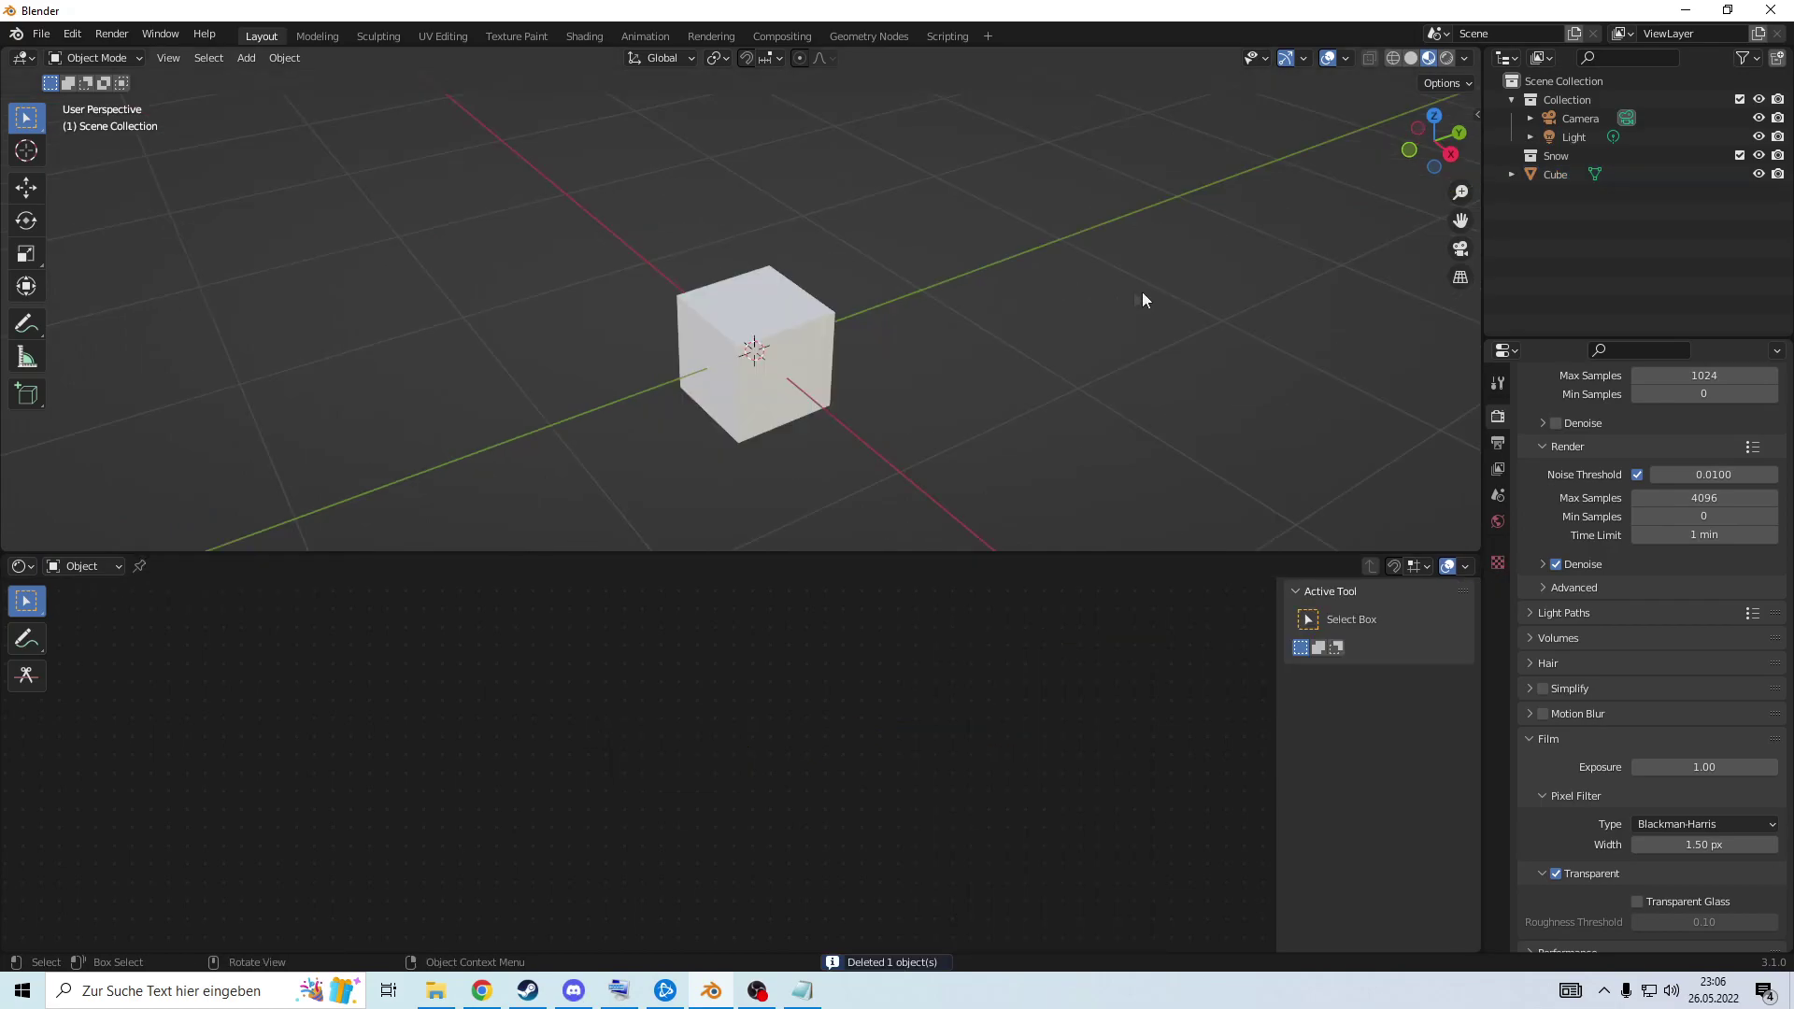
Enlarge the 3D viewport by shrinking the shader editor area, and select the cube.
scroll(1143, 291, "down", 2)
left_click_drag(895, 552, 887, 819)
scroll(884, 559, "up", 3)
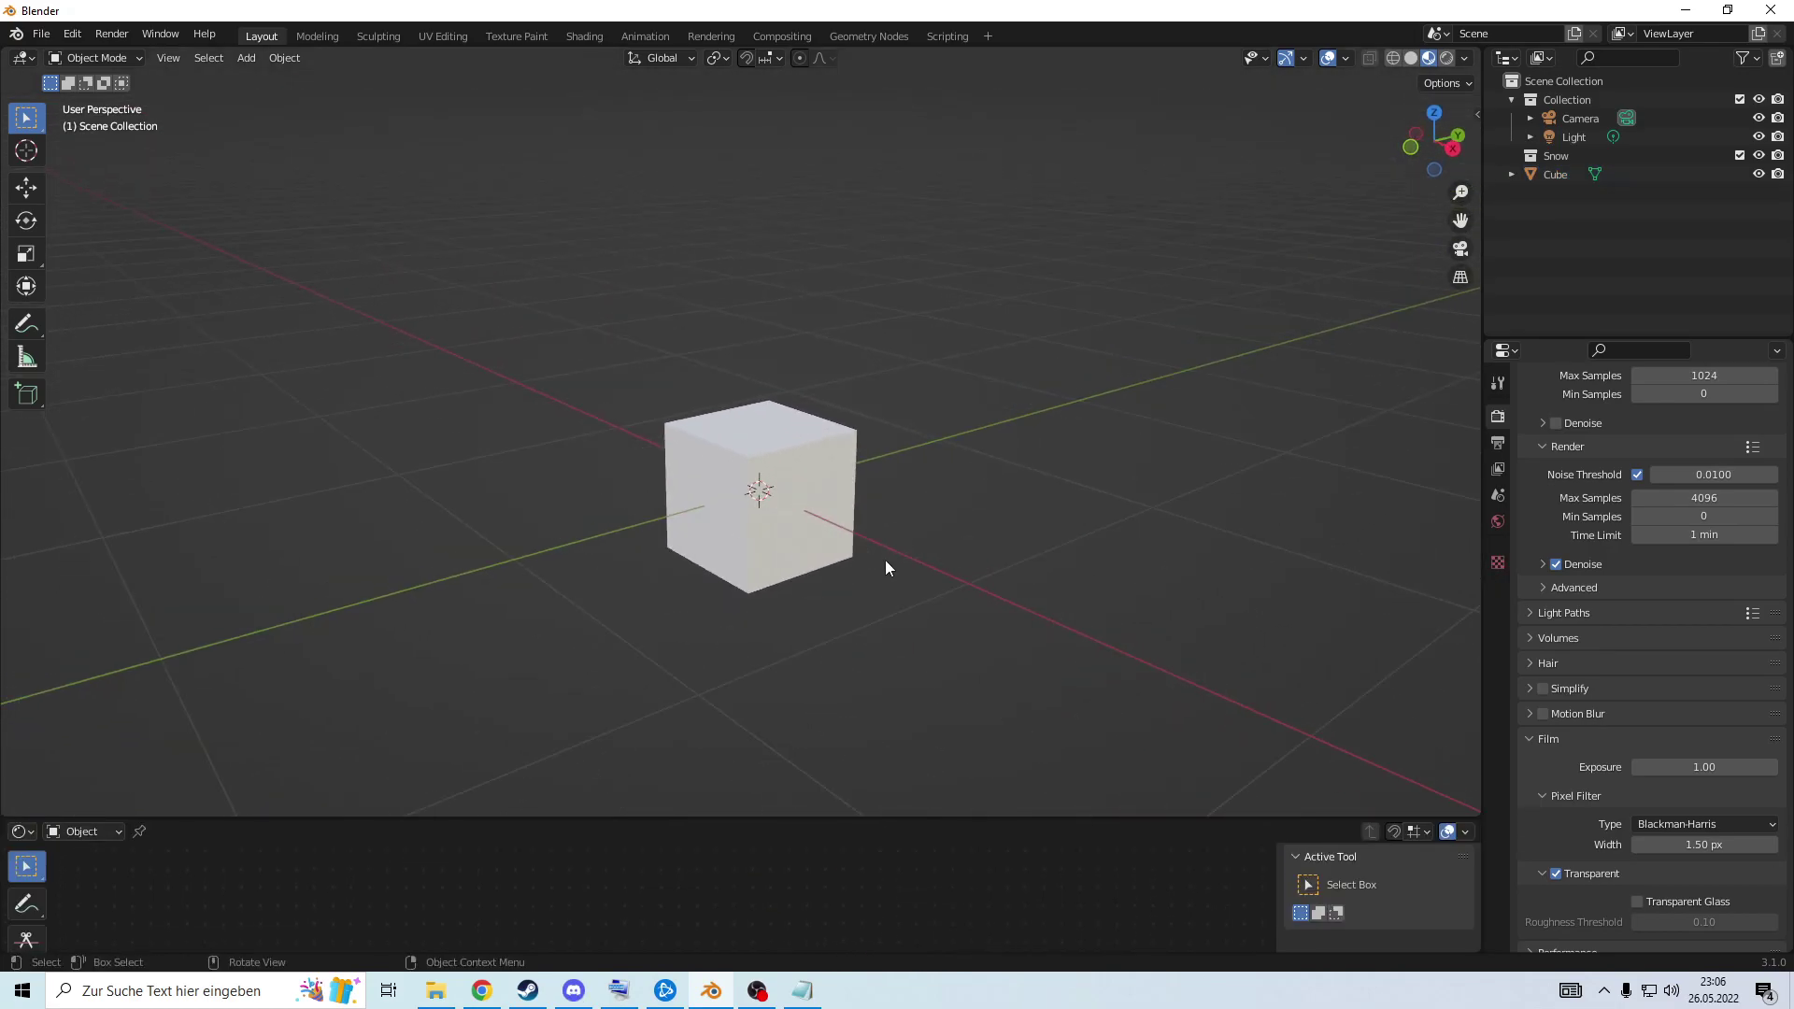
left_click(760, 512)
Examine the Extra Objects add-ons in the add-on preferences and close the preferences.
left_click(111, 34)
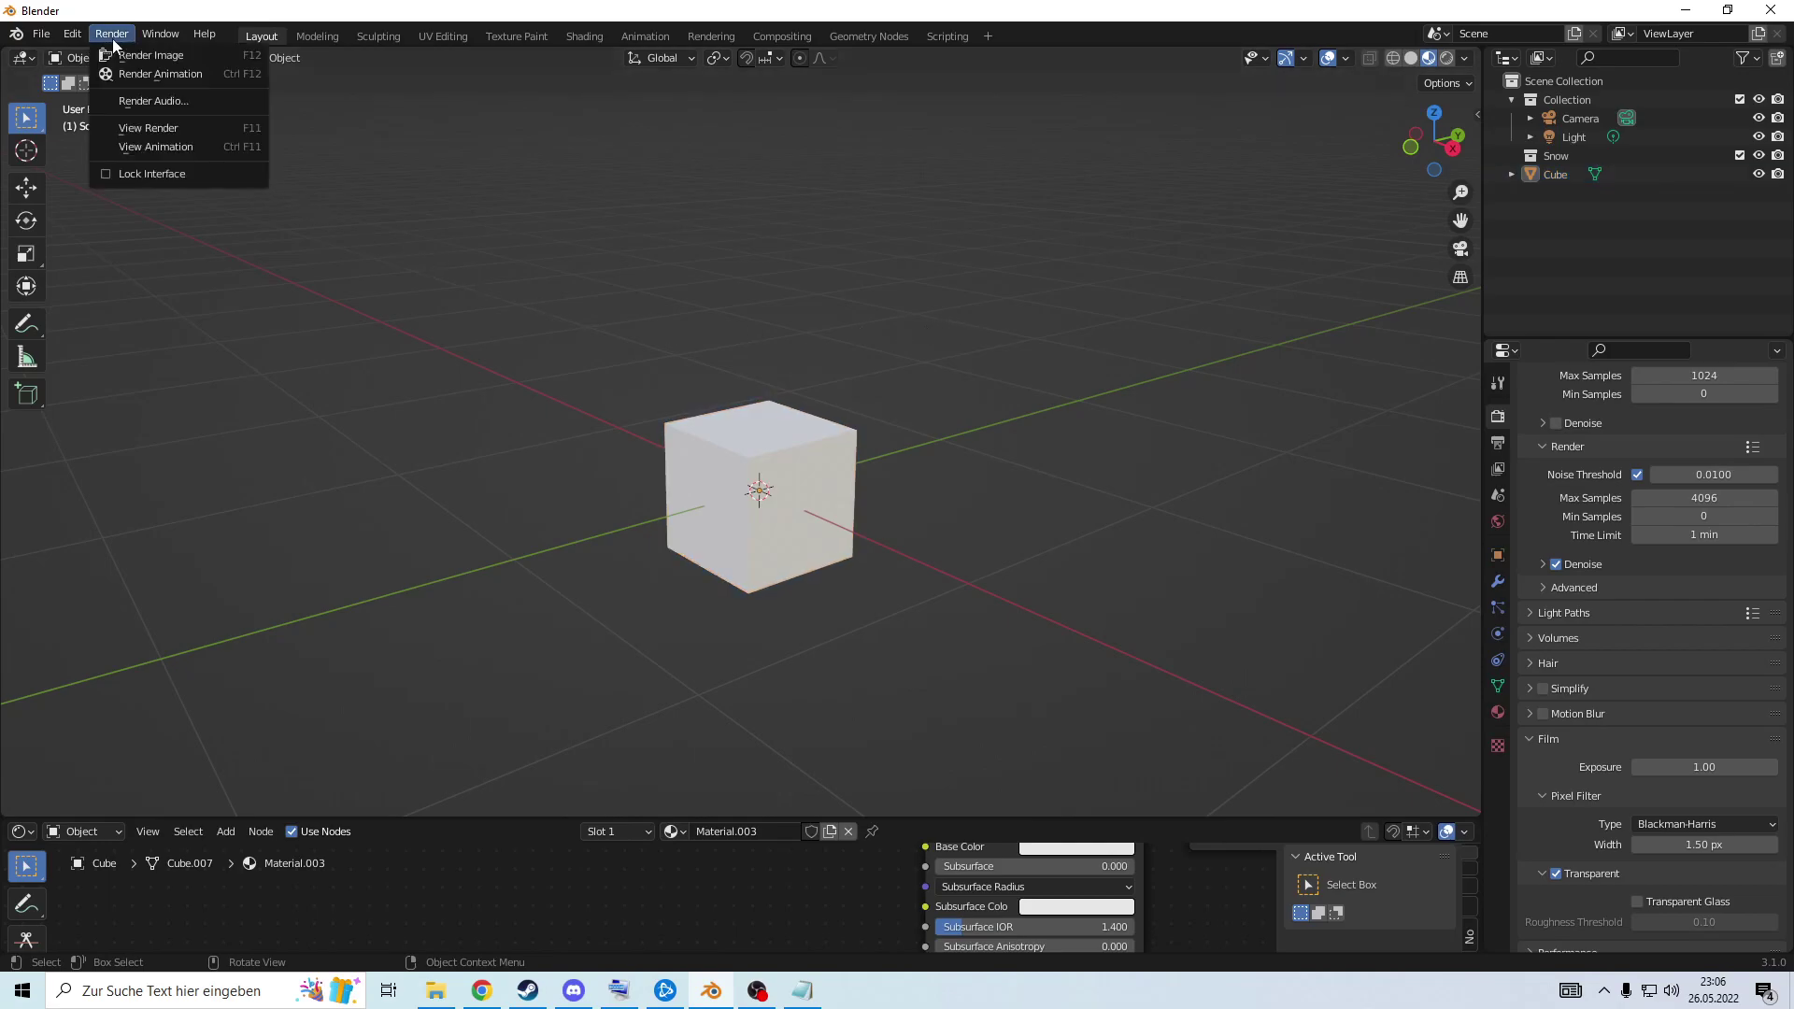
mouse_move(72, 34)
left_click(143, 297)
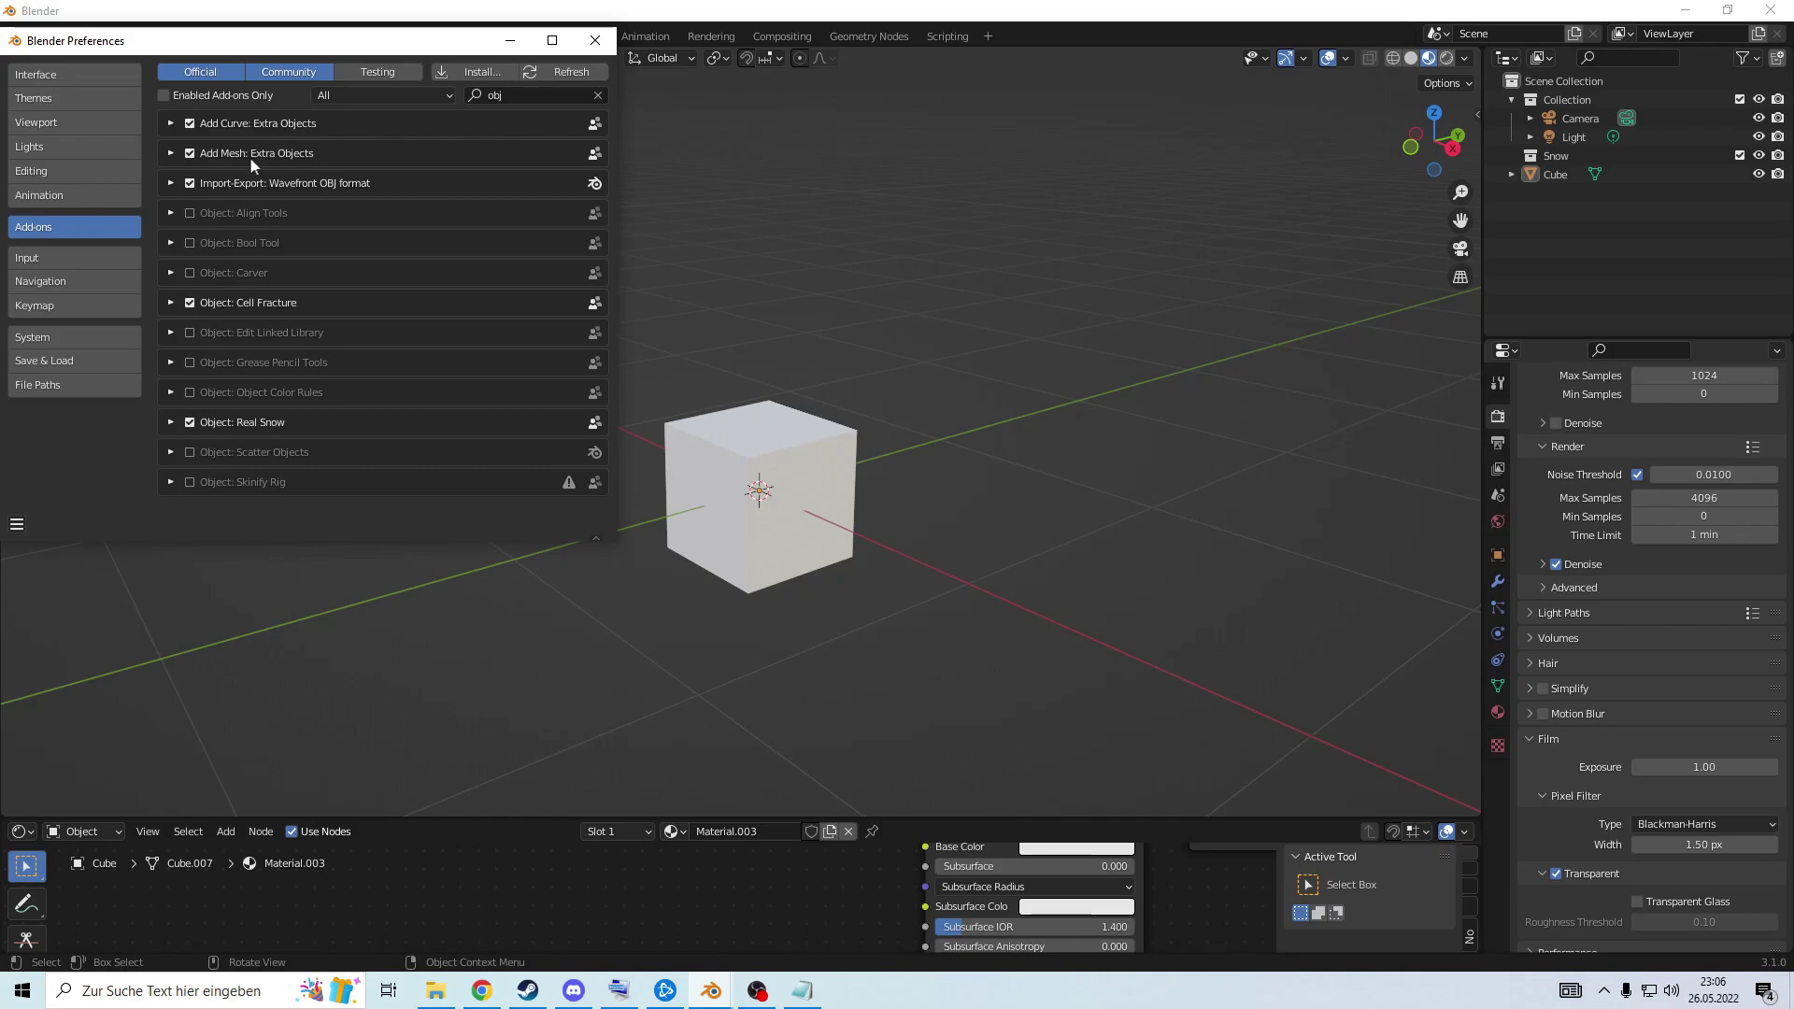
left_click(591, 38)
Add a Rhomb curve at the origin and hide its selected points in Edit Mode.
key("shift+a")
mouse_move(777, 280)
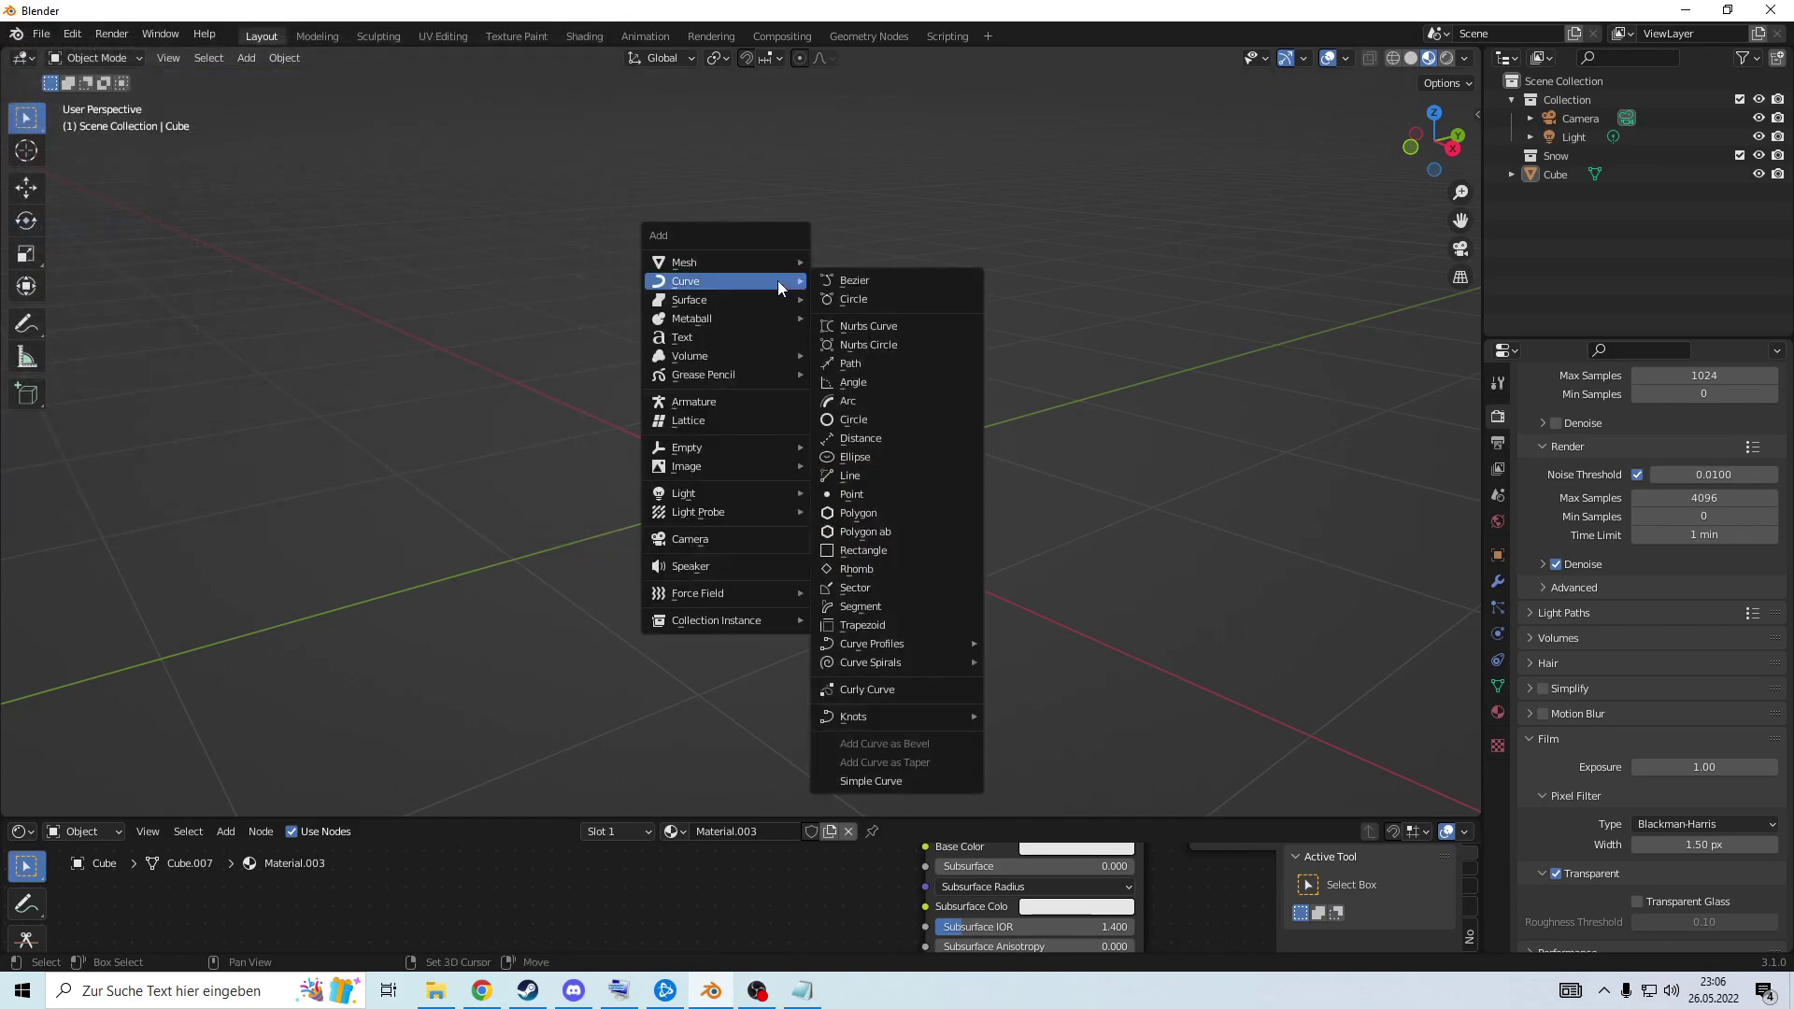
left_click(949, 570)
key("Tab")
key("h")
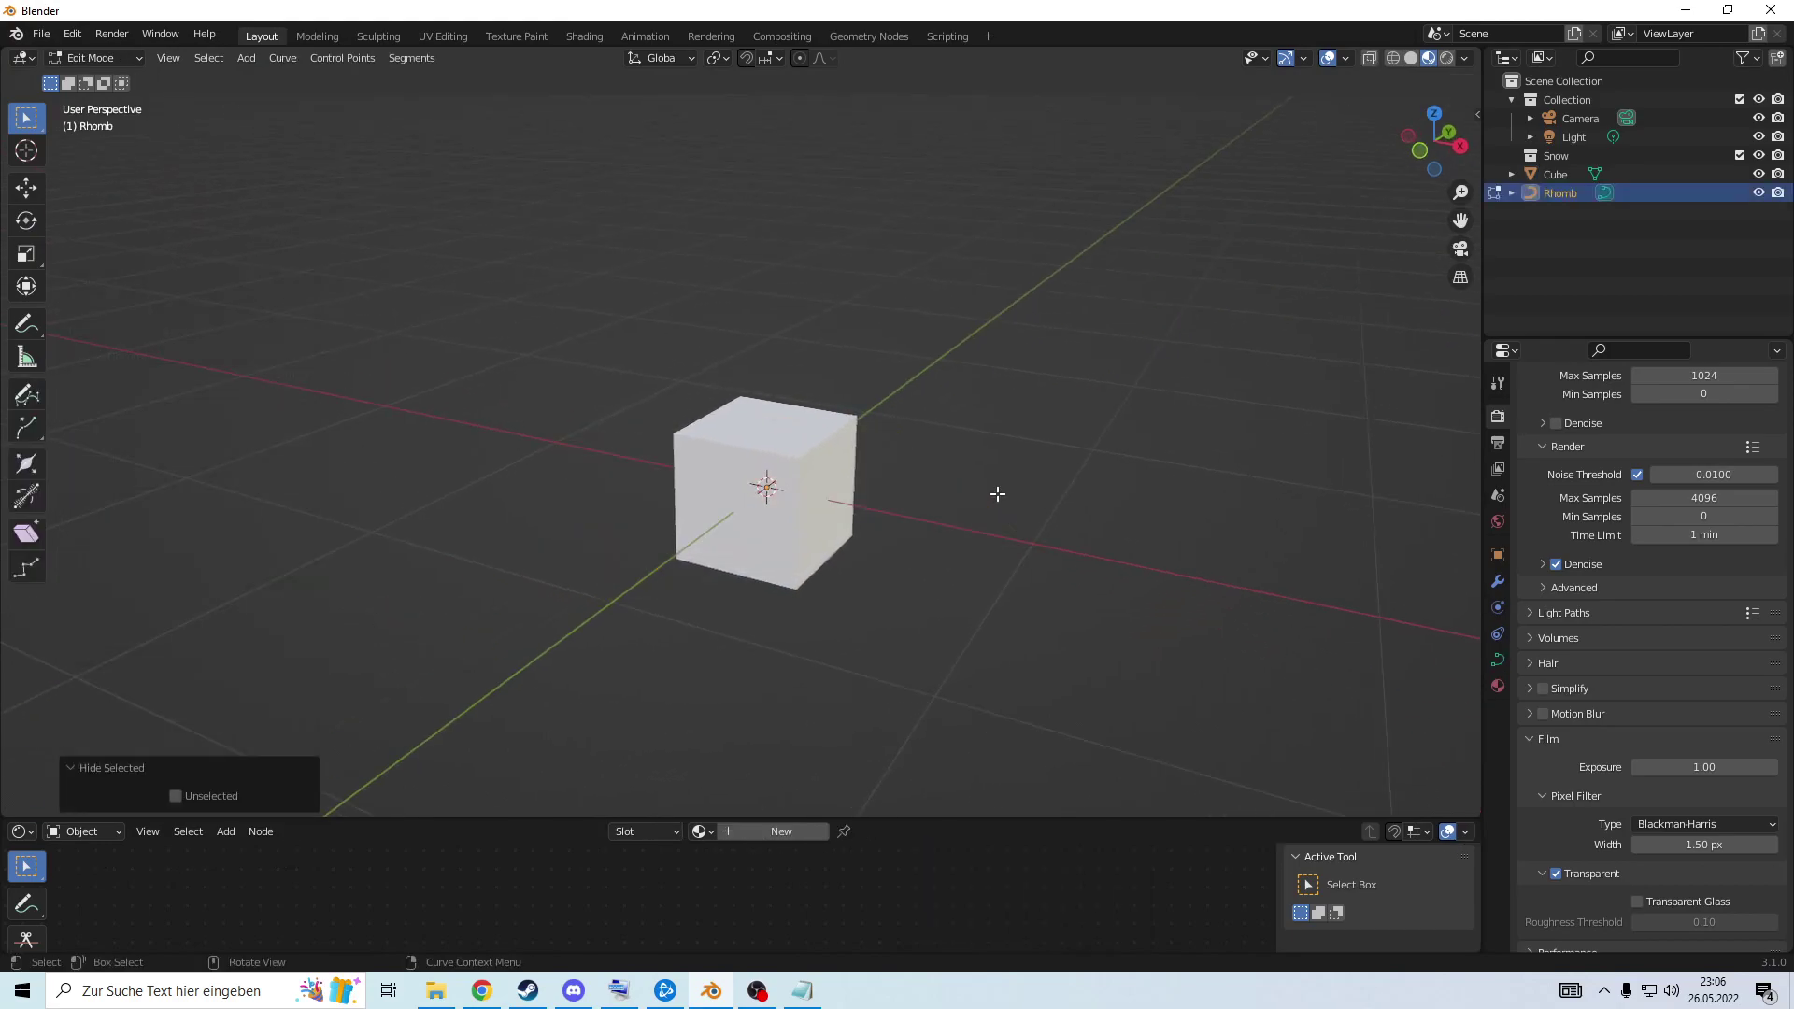
middle_click_drag(955, 482, 843, 492)
Add a Polygon ab curve inside the rhomb object and switch between Edit Mode and Object Mode.
key("shift+a")
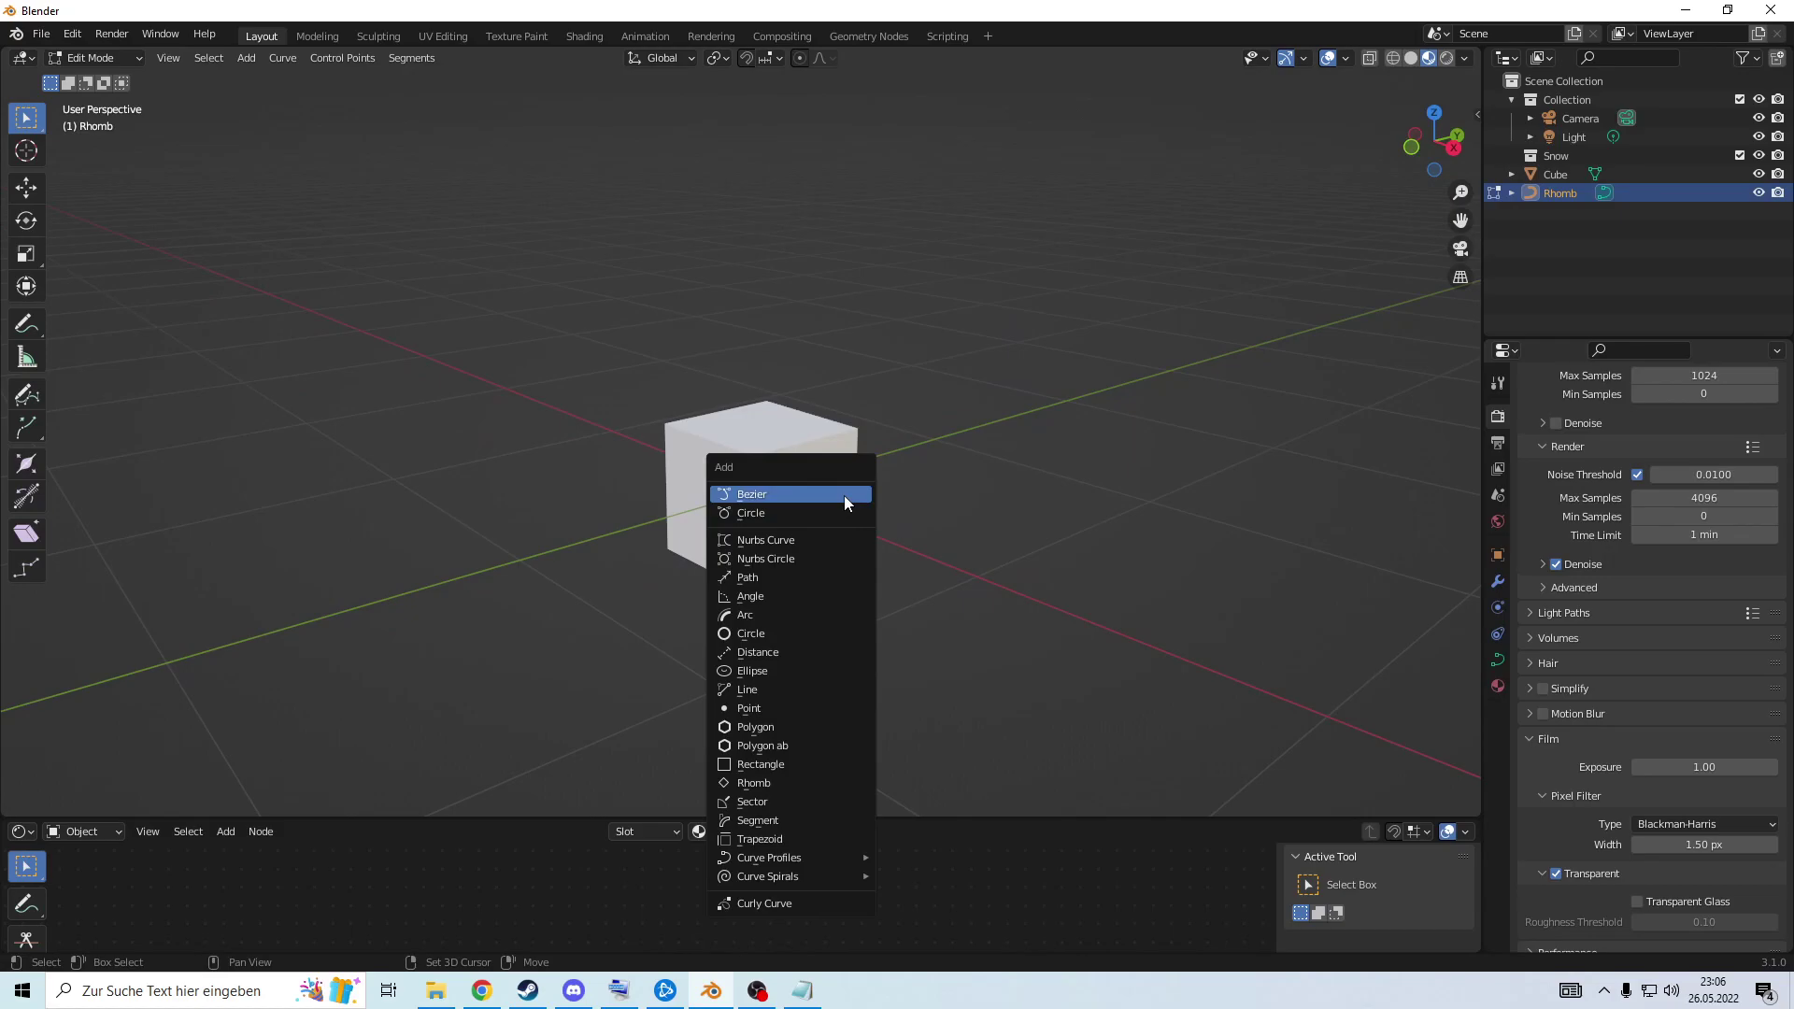
left_click(827, 745)
middle_click_drag(890, 681, 1110, 379)
key("Tab")
key("Tab")
key("Tab")
key("Tab")
Undo the added Rhomb and Polygon ab curves.
key("ctrl+z")
key("ctrl+z")
key("ctrl+z")
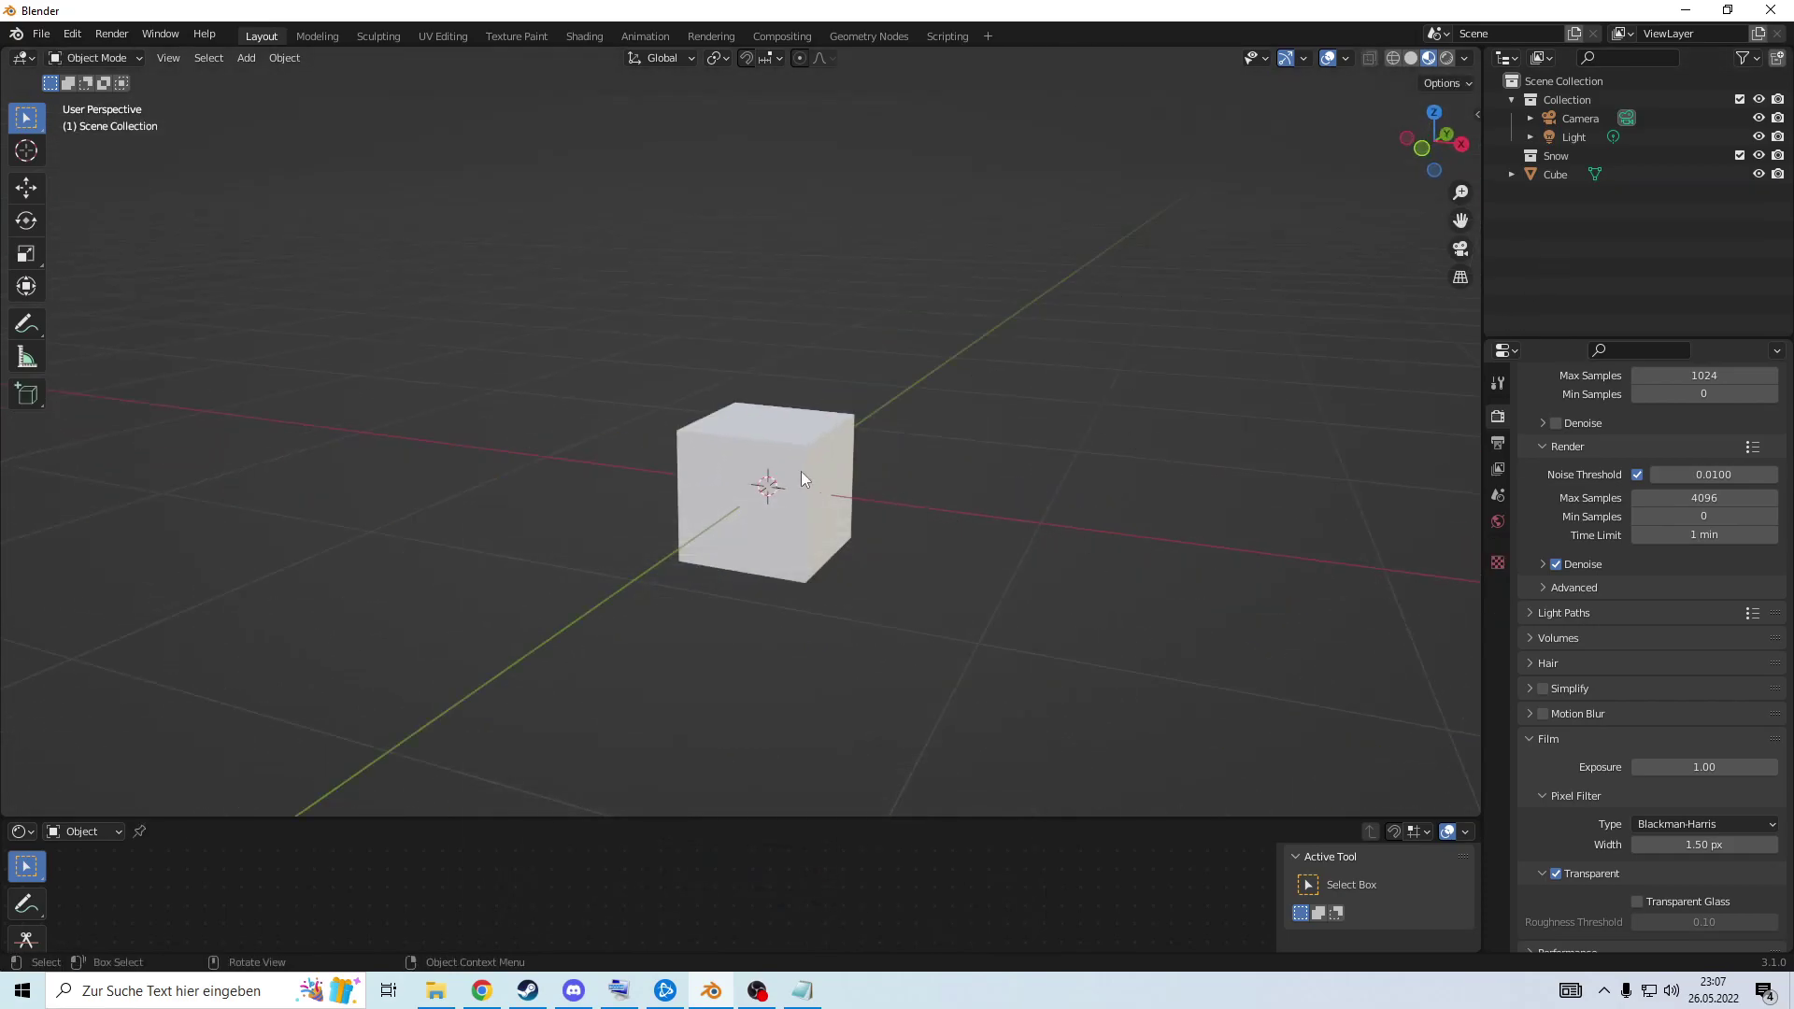
Try rotating the cube about the global Y and Z axes and with the Y or X axis locked, and cancel the rotation.
left_click(802, 480)
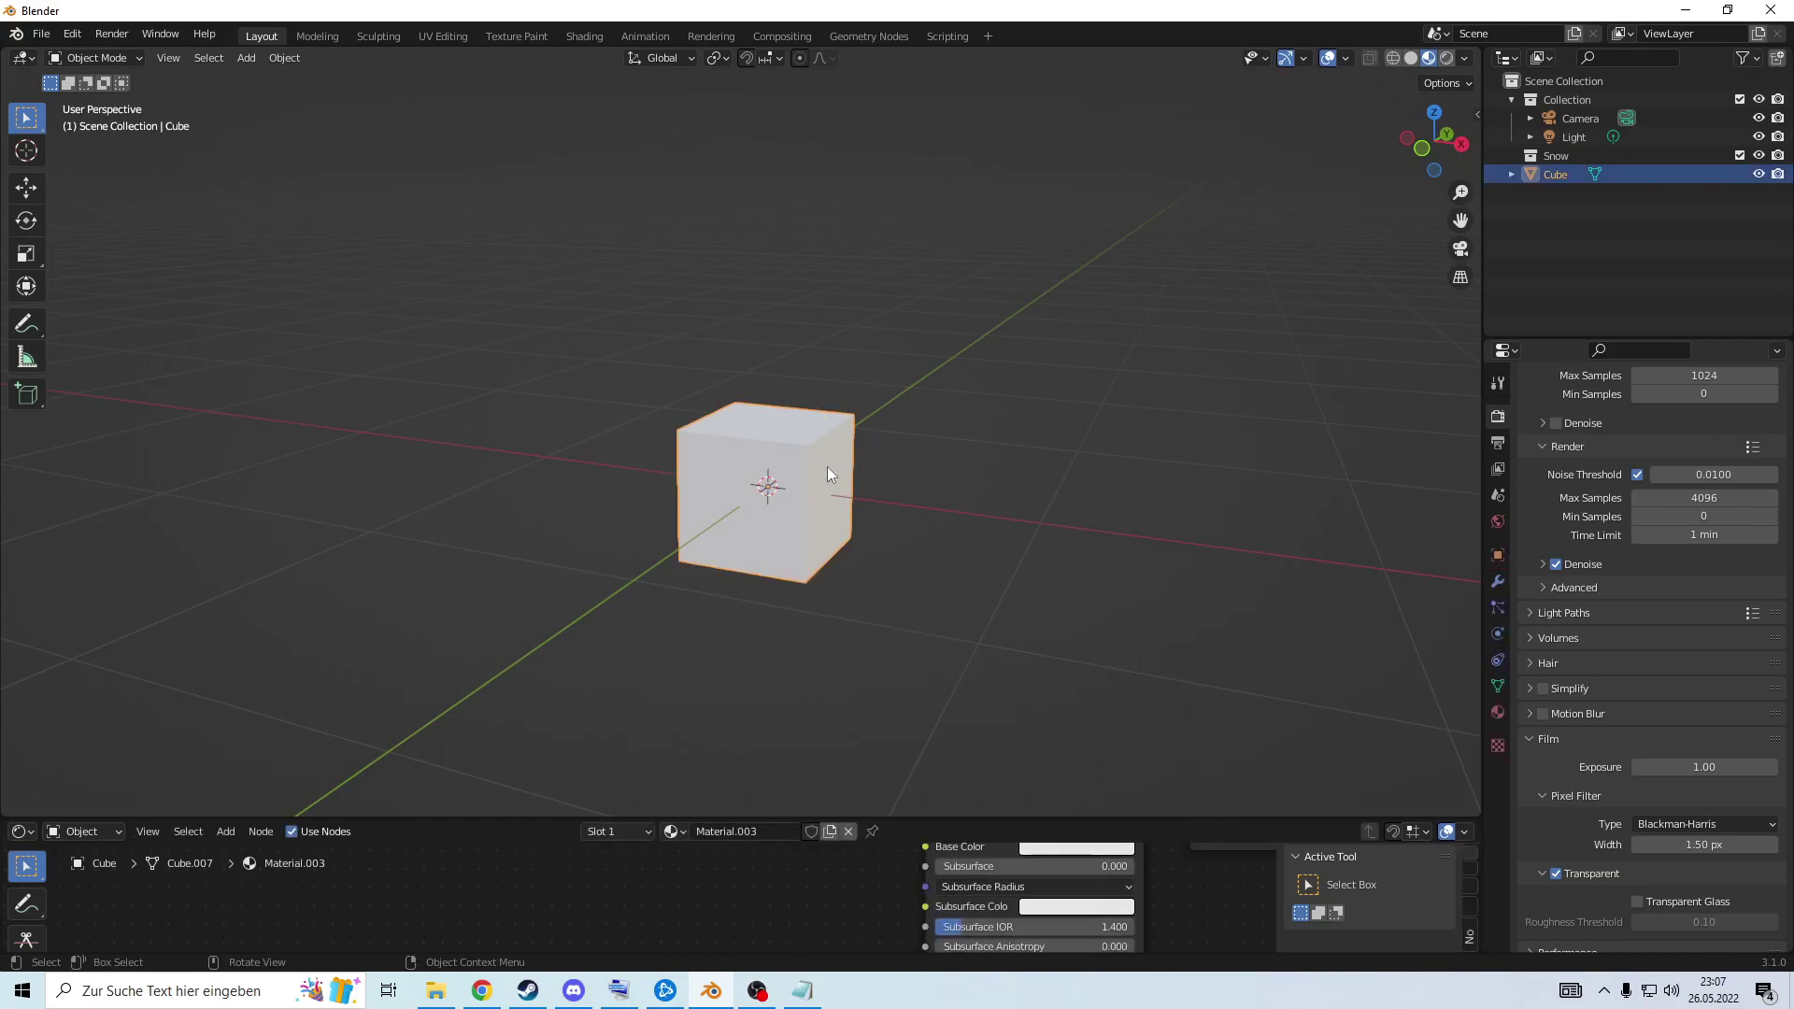
key("Tab")
key("Tab")
key("r")
key("y")
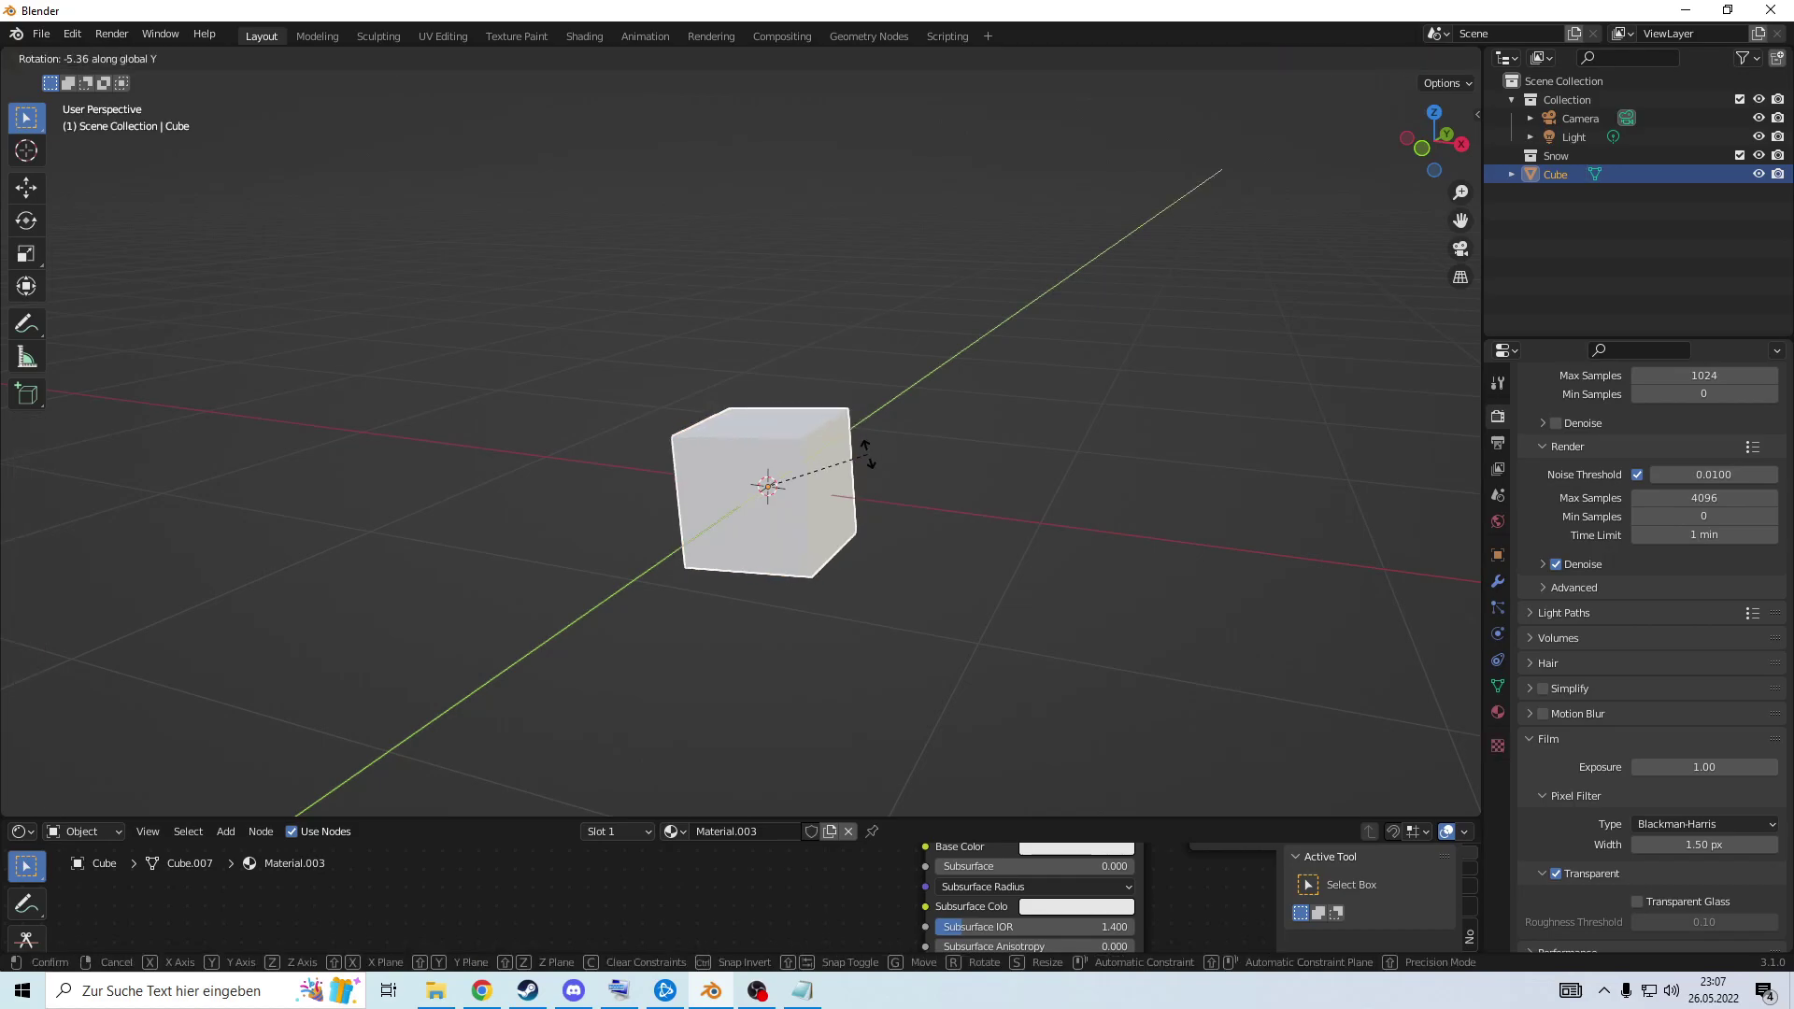
key("z")
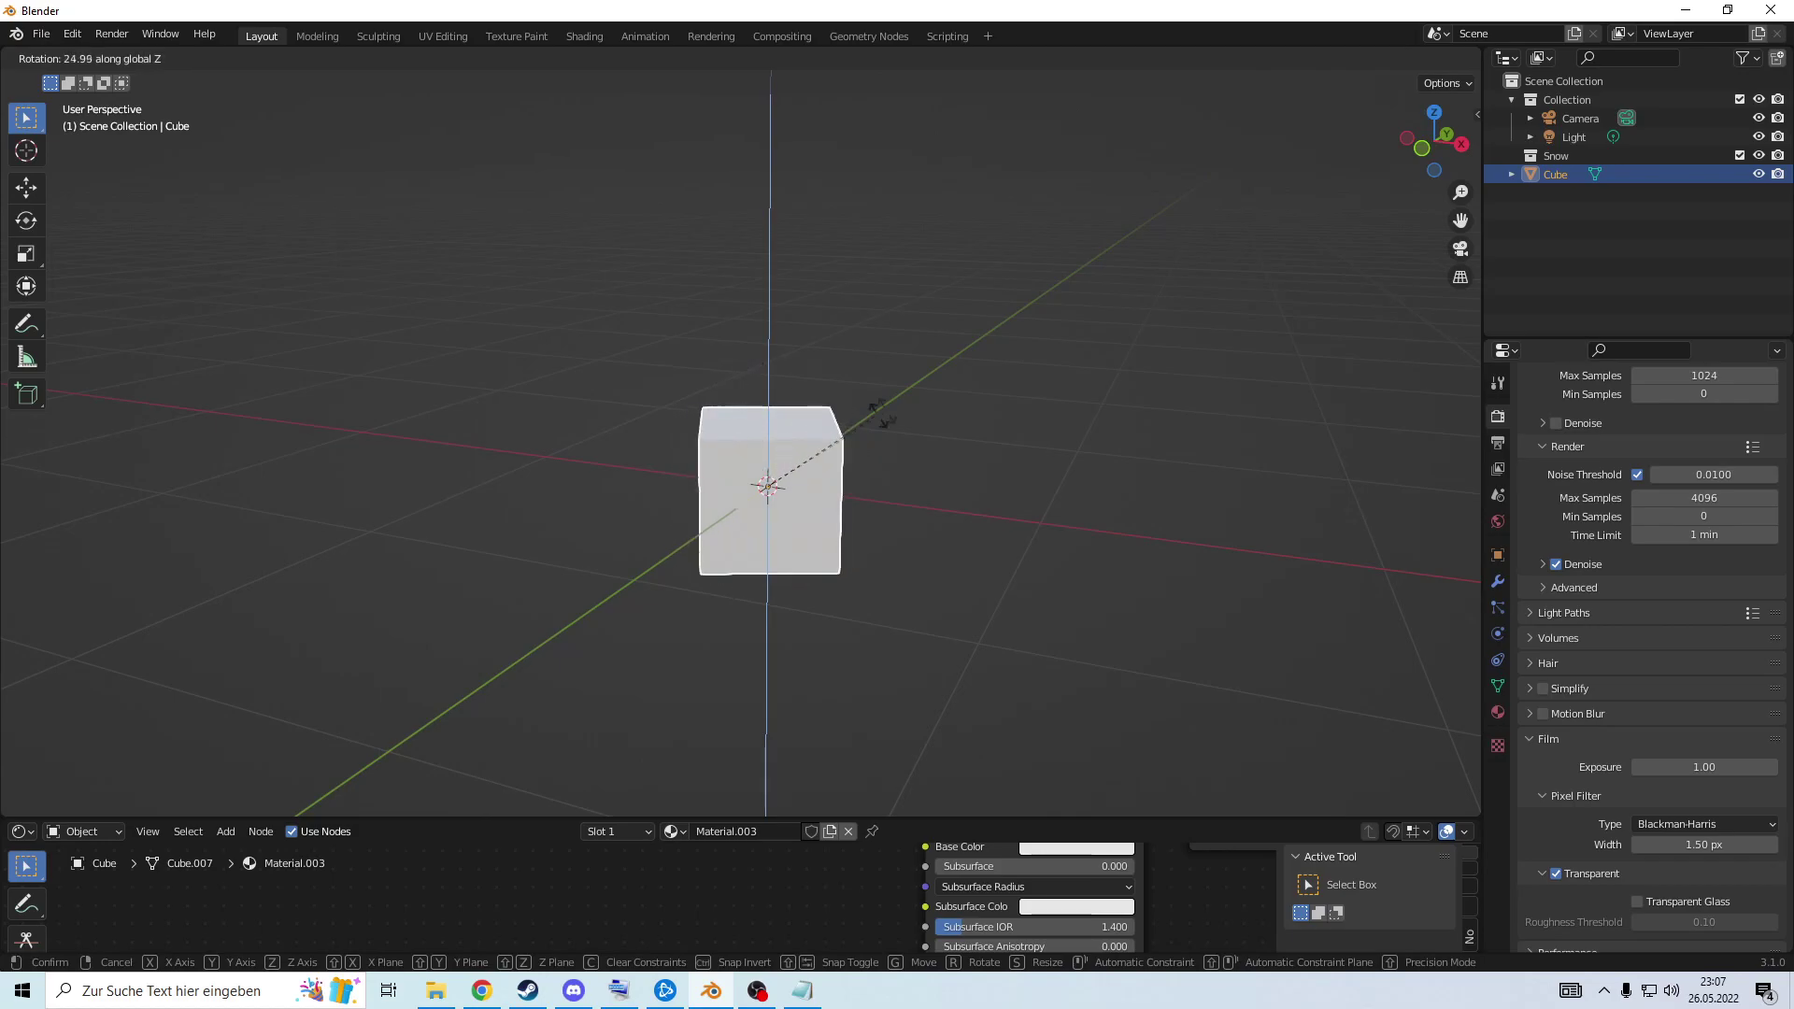
key("shift+y")
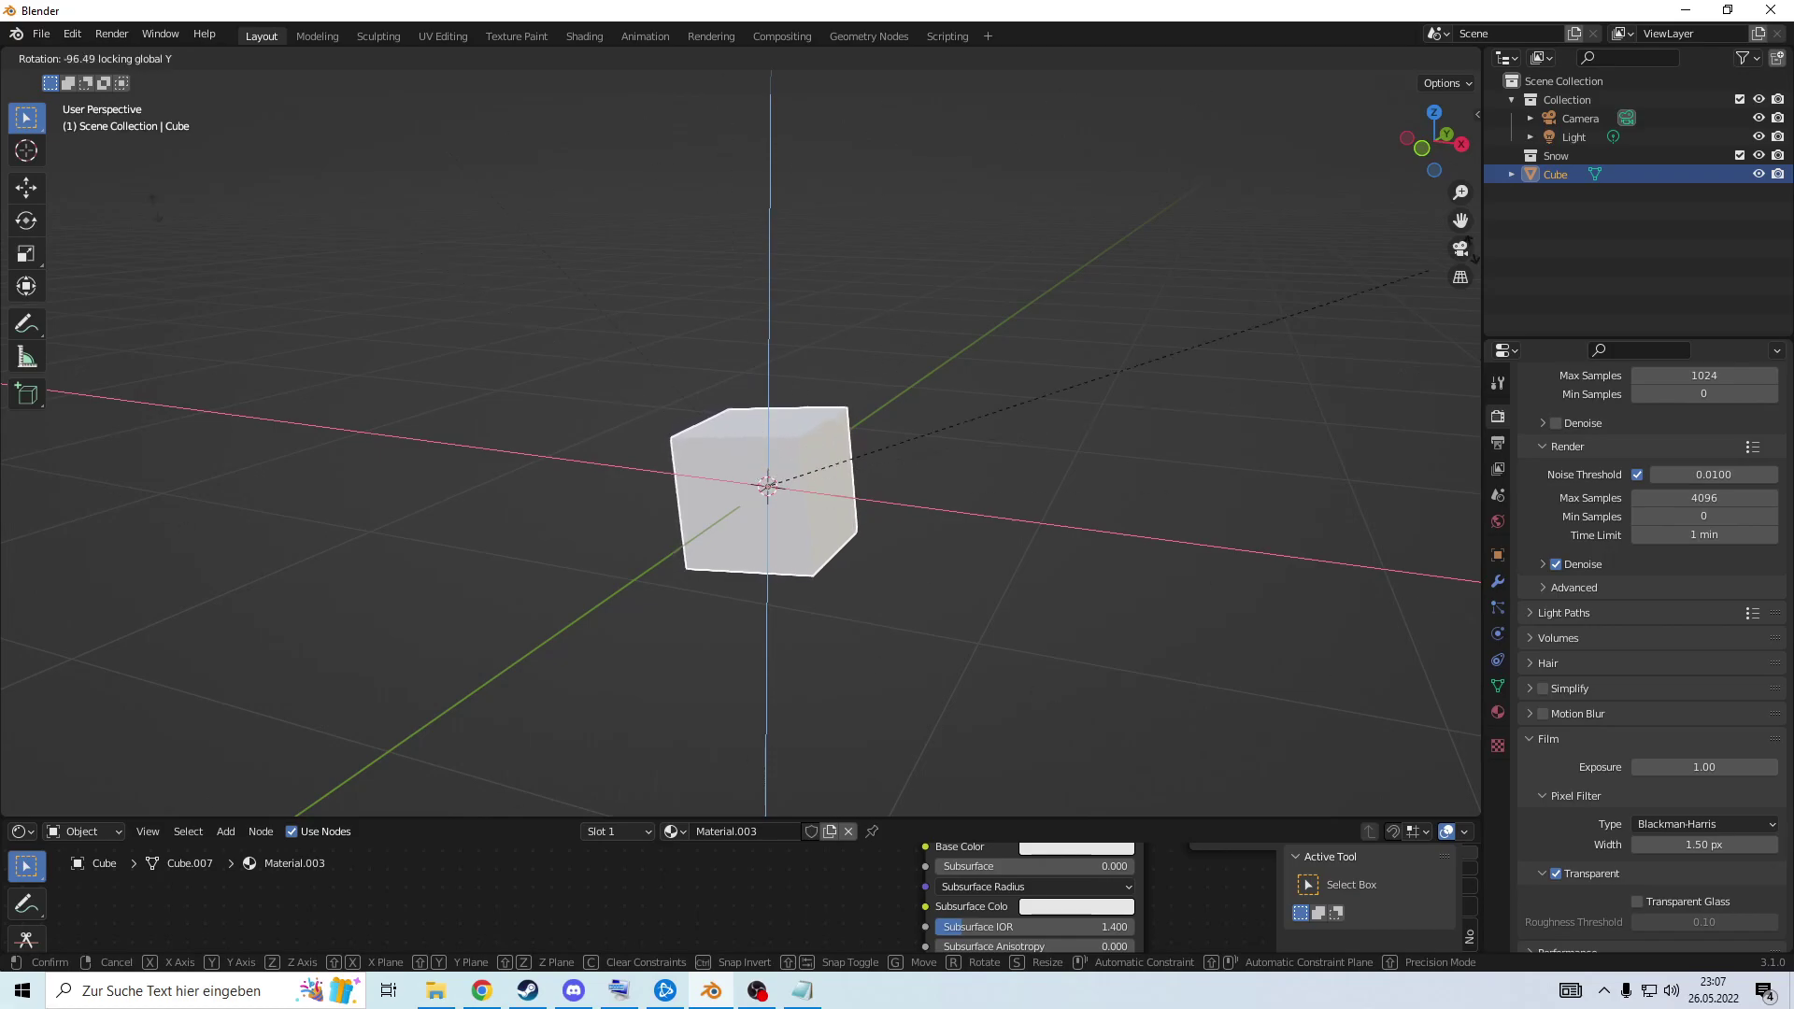
key("x")
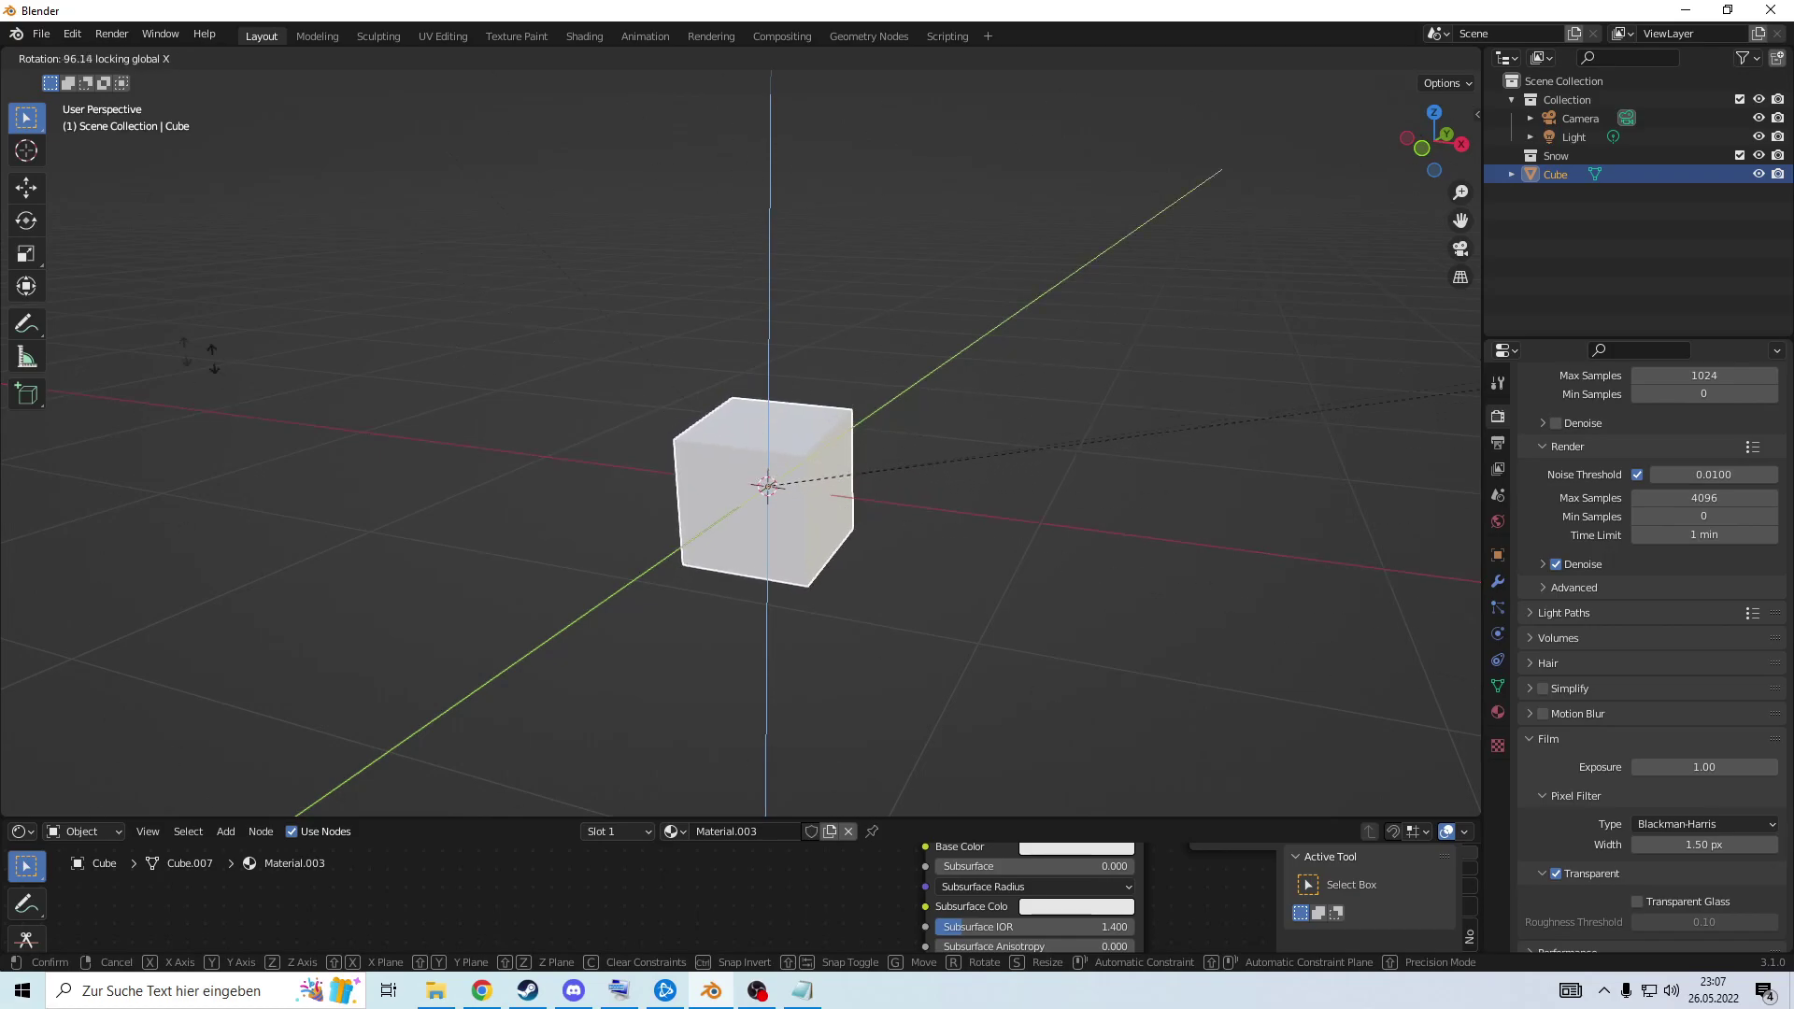
key("Escape")
key("Tab")
key("Tab")
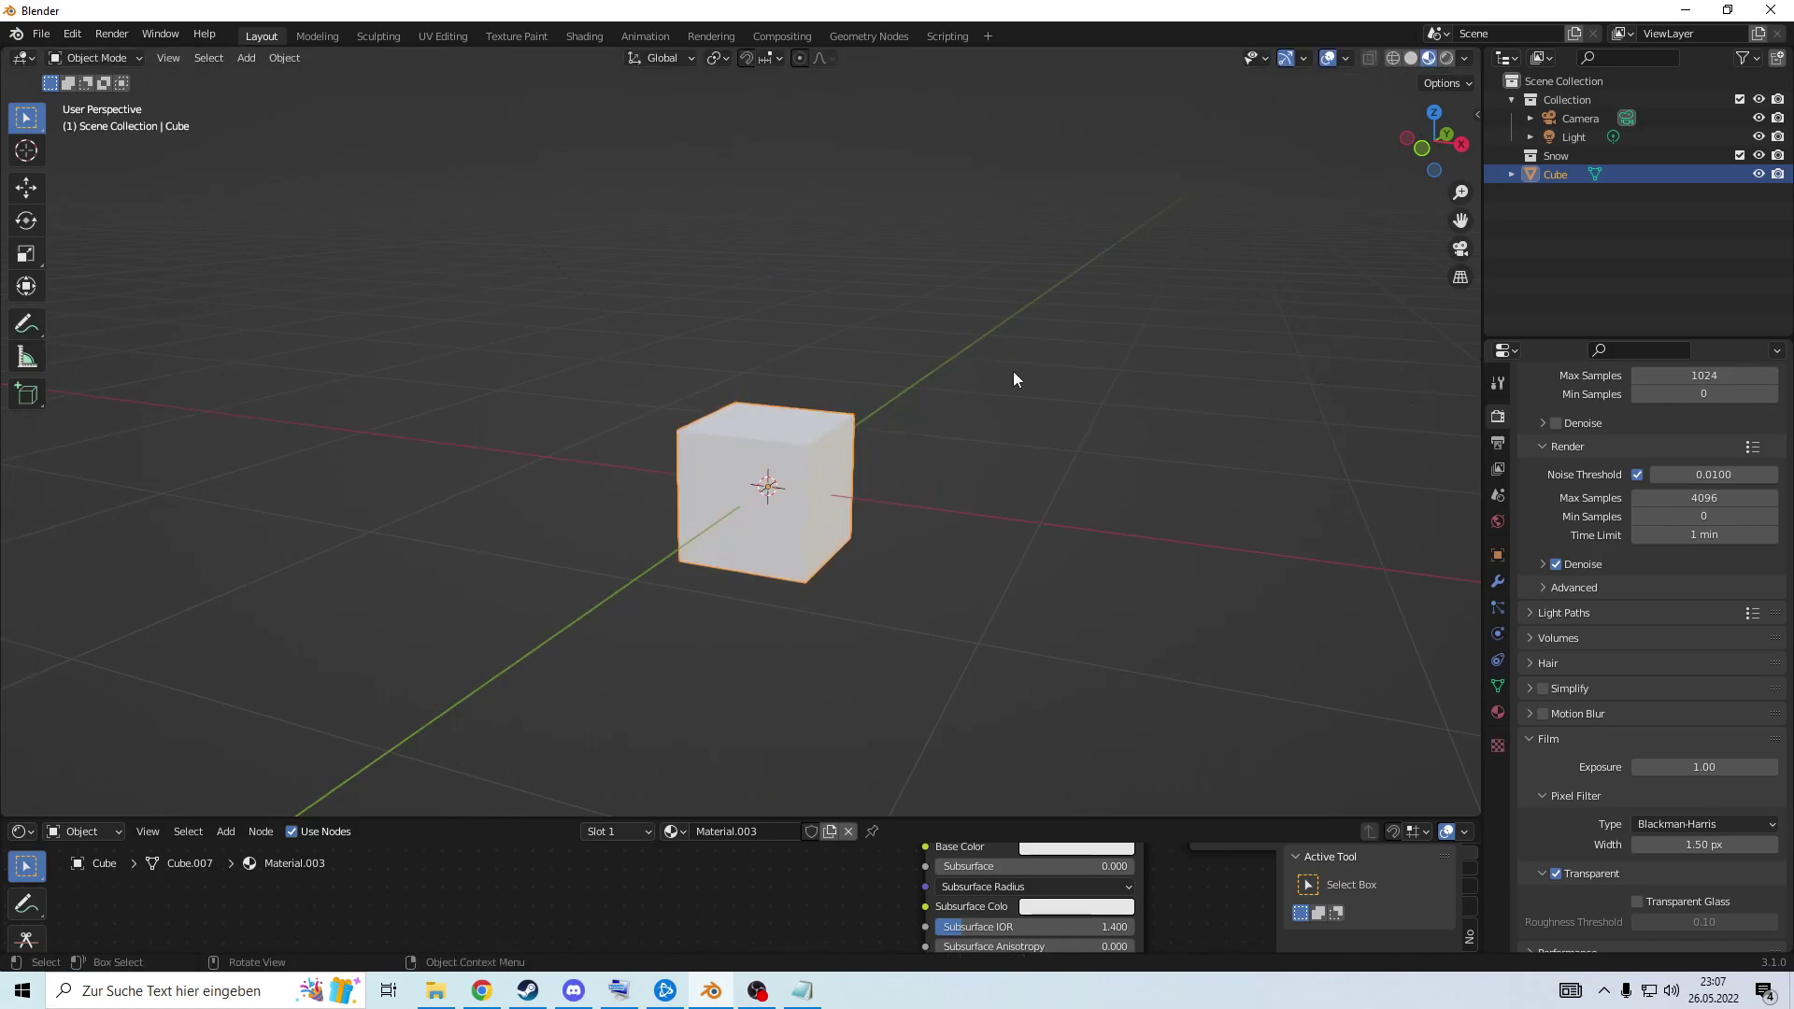
Try rotating the cube about the Y axis, with the global X axis locked, and with the Z axis locked.
key("r")
key("y")
key("shift+x")
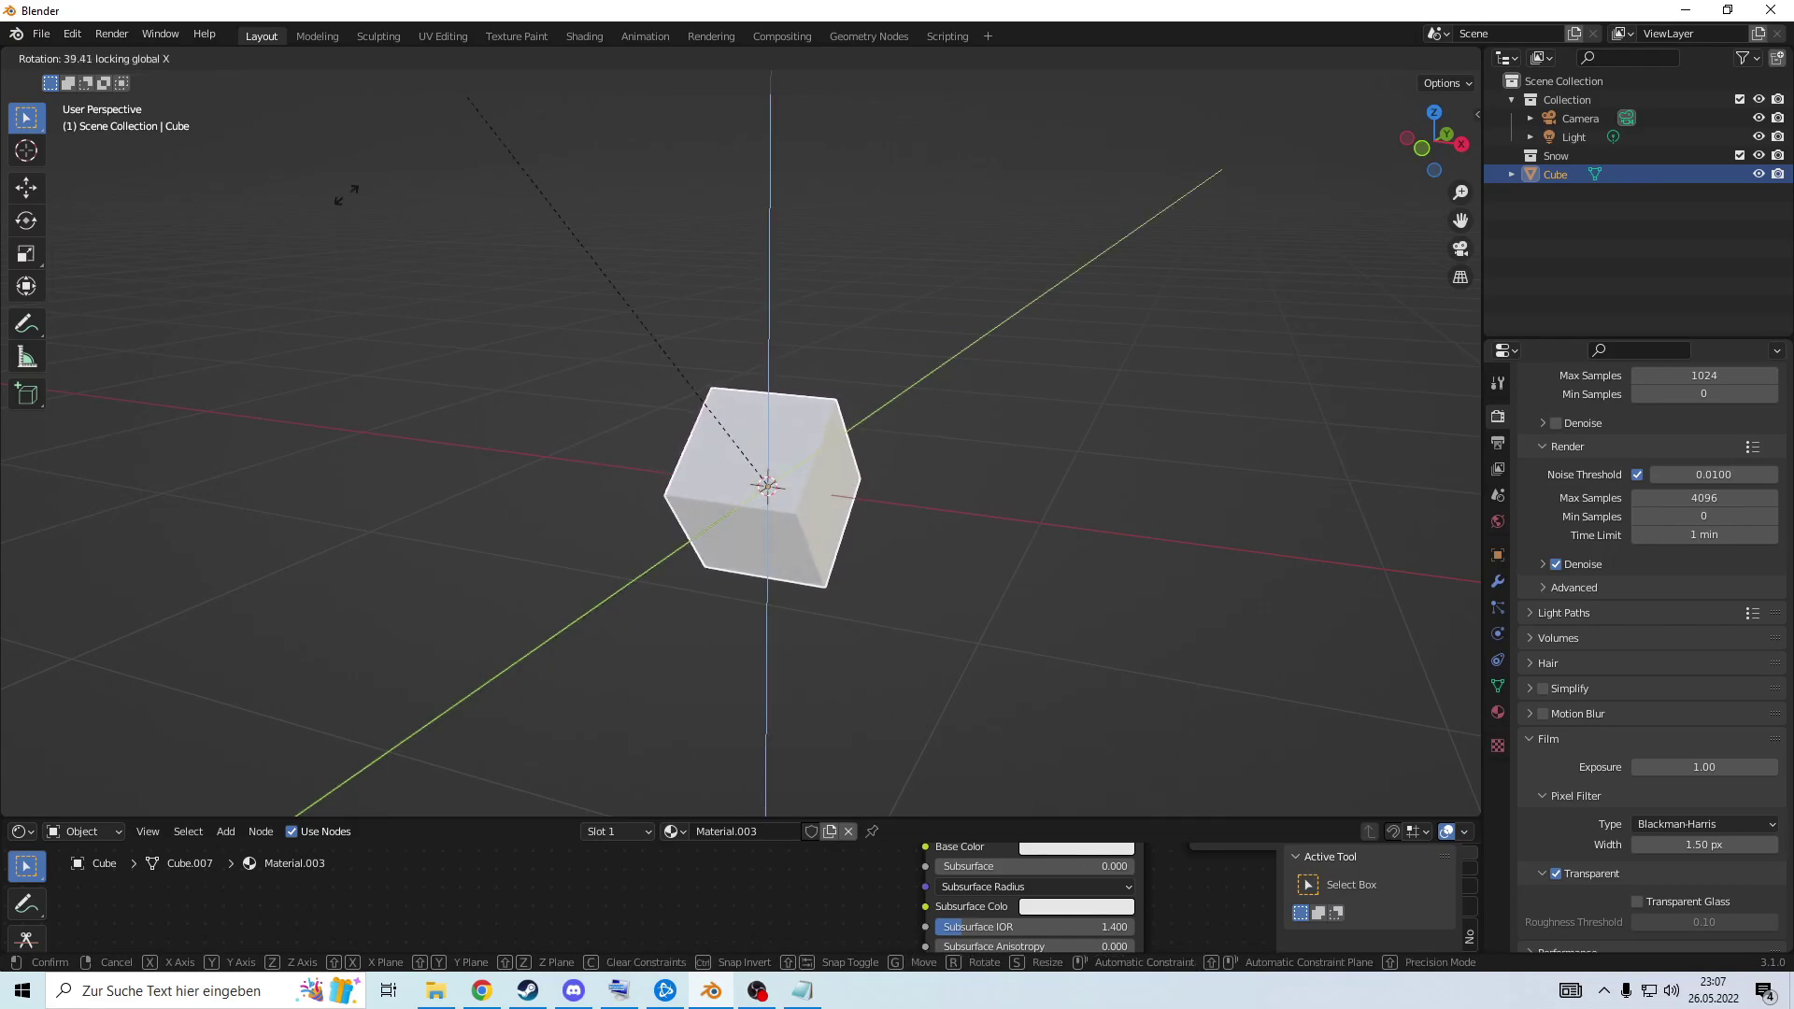
key("shift+z")
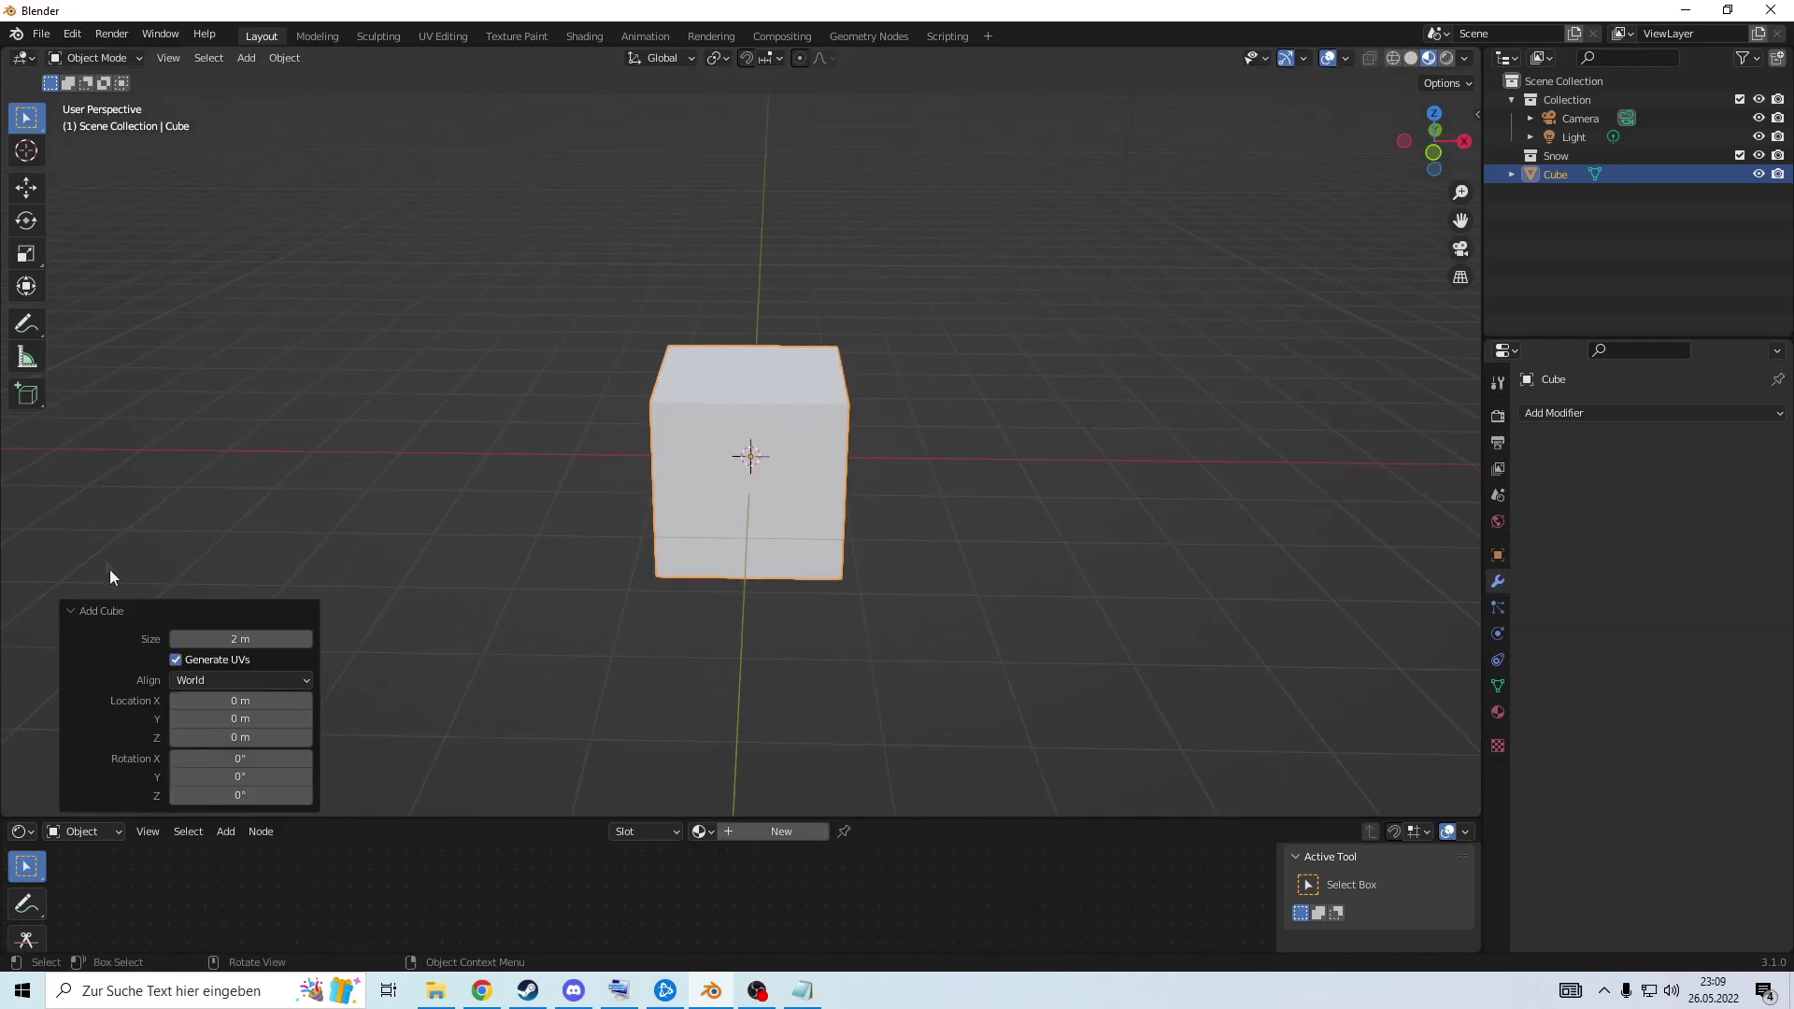
Add a Bevel modifier to the cube, inspect the rounded edges, and remove the modifier.
left_click(1598, 417)
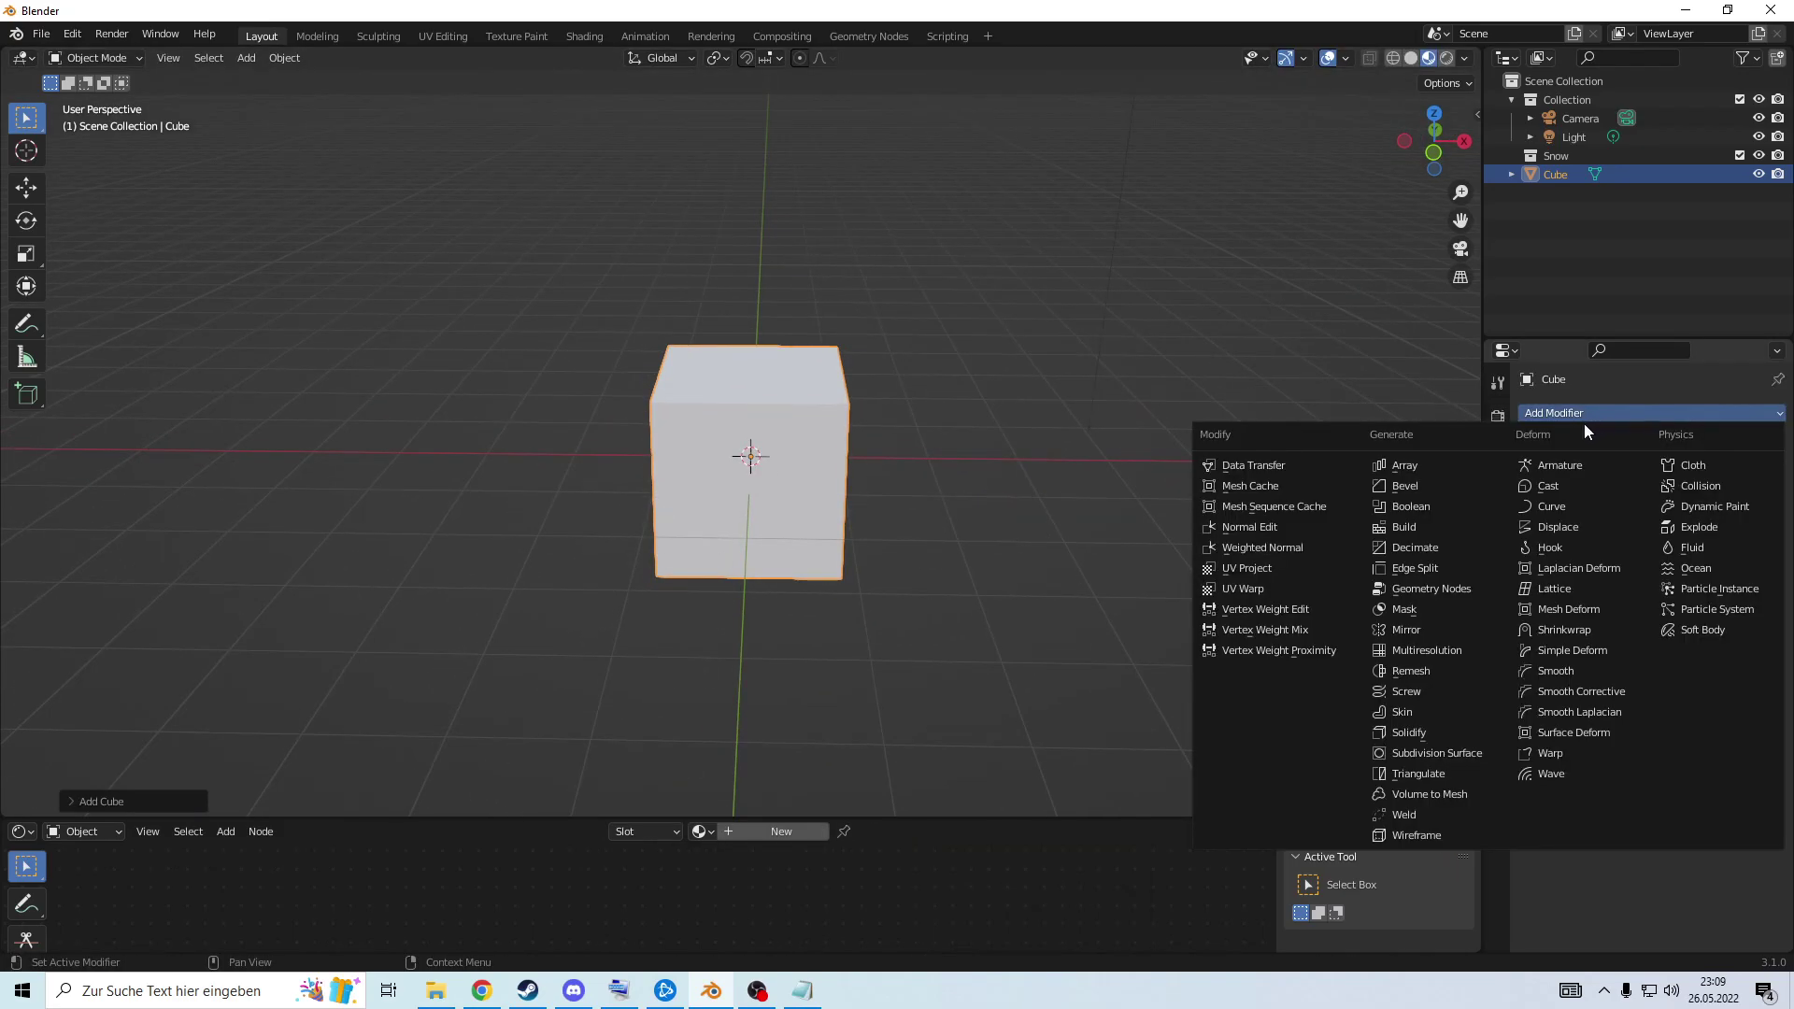
left_click(1447, 486)
middle_click_drag(1075, 477, 1001, 467)
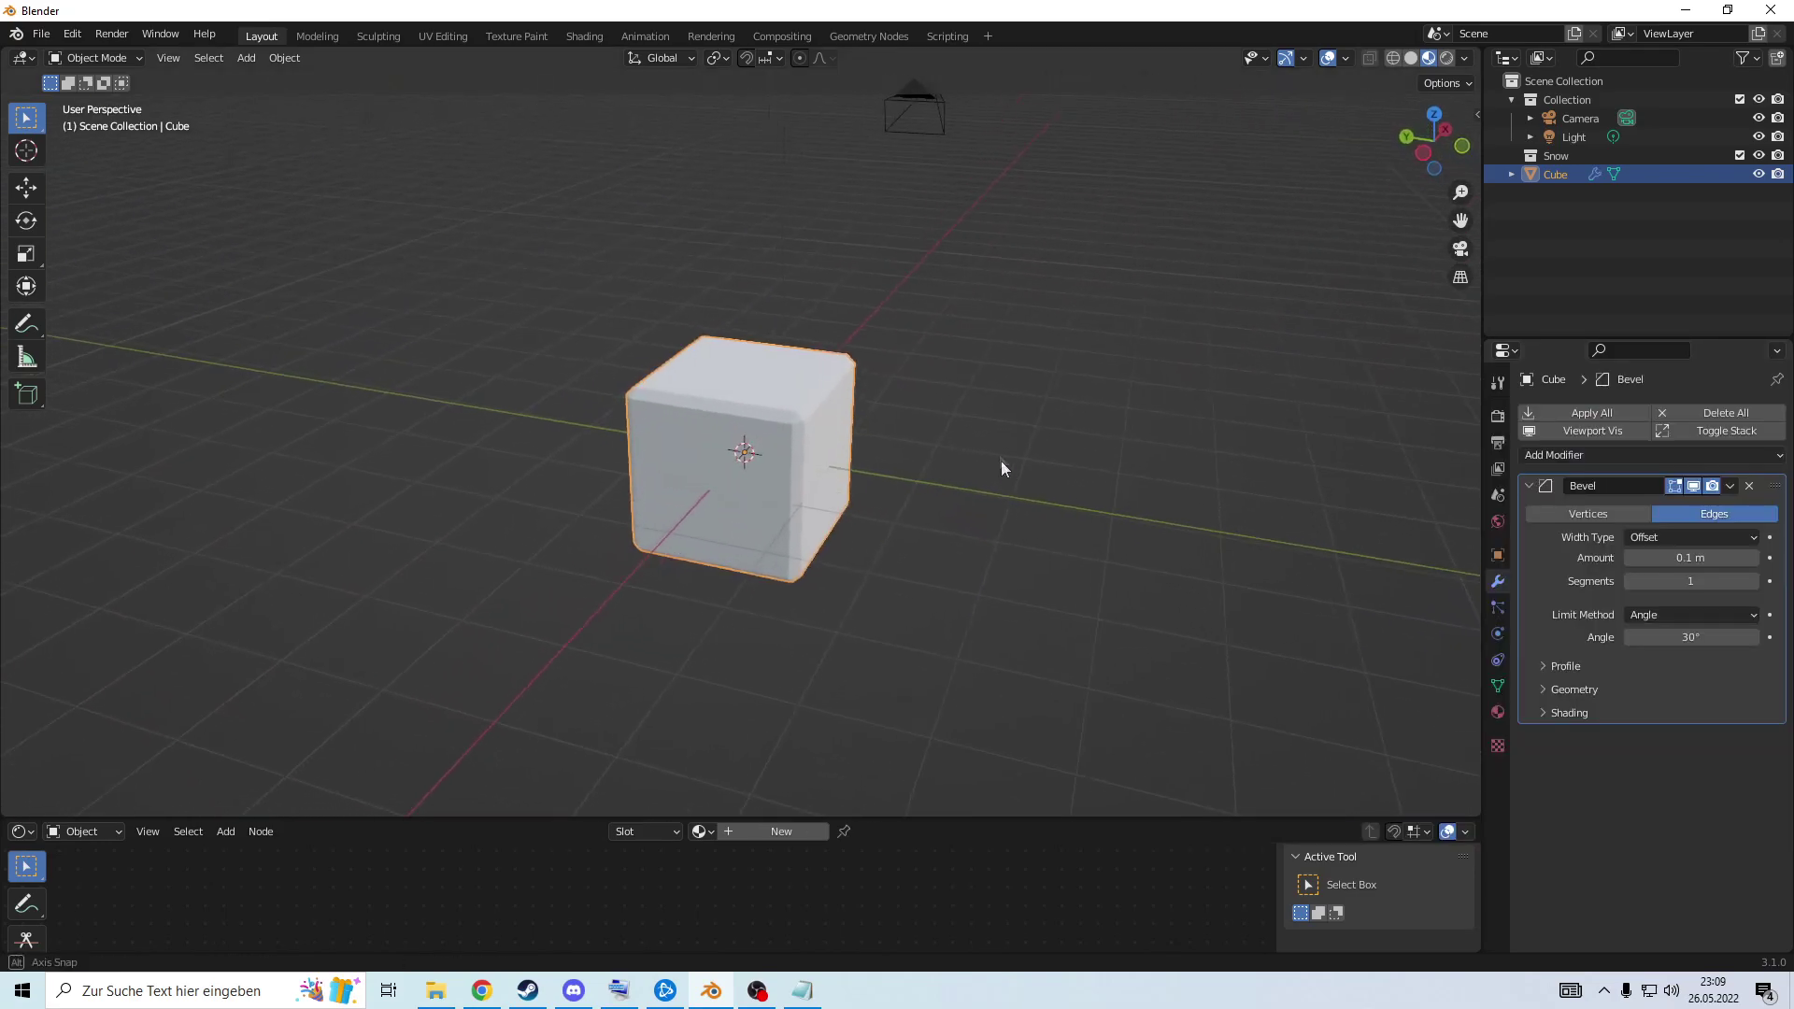
scroll(1001, 467, "up", 4)
left_click(1749, 485)
Bevel the cube's upper front edge in Edit Mode with 6 segments and a width of about 1.19 m.
middle_click_drag(1415, 452, 1365, 478)
middle_click_drag(169, 224, 278, 213)
key("Tab")
left_click(810, 423)
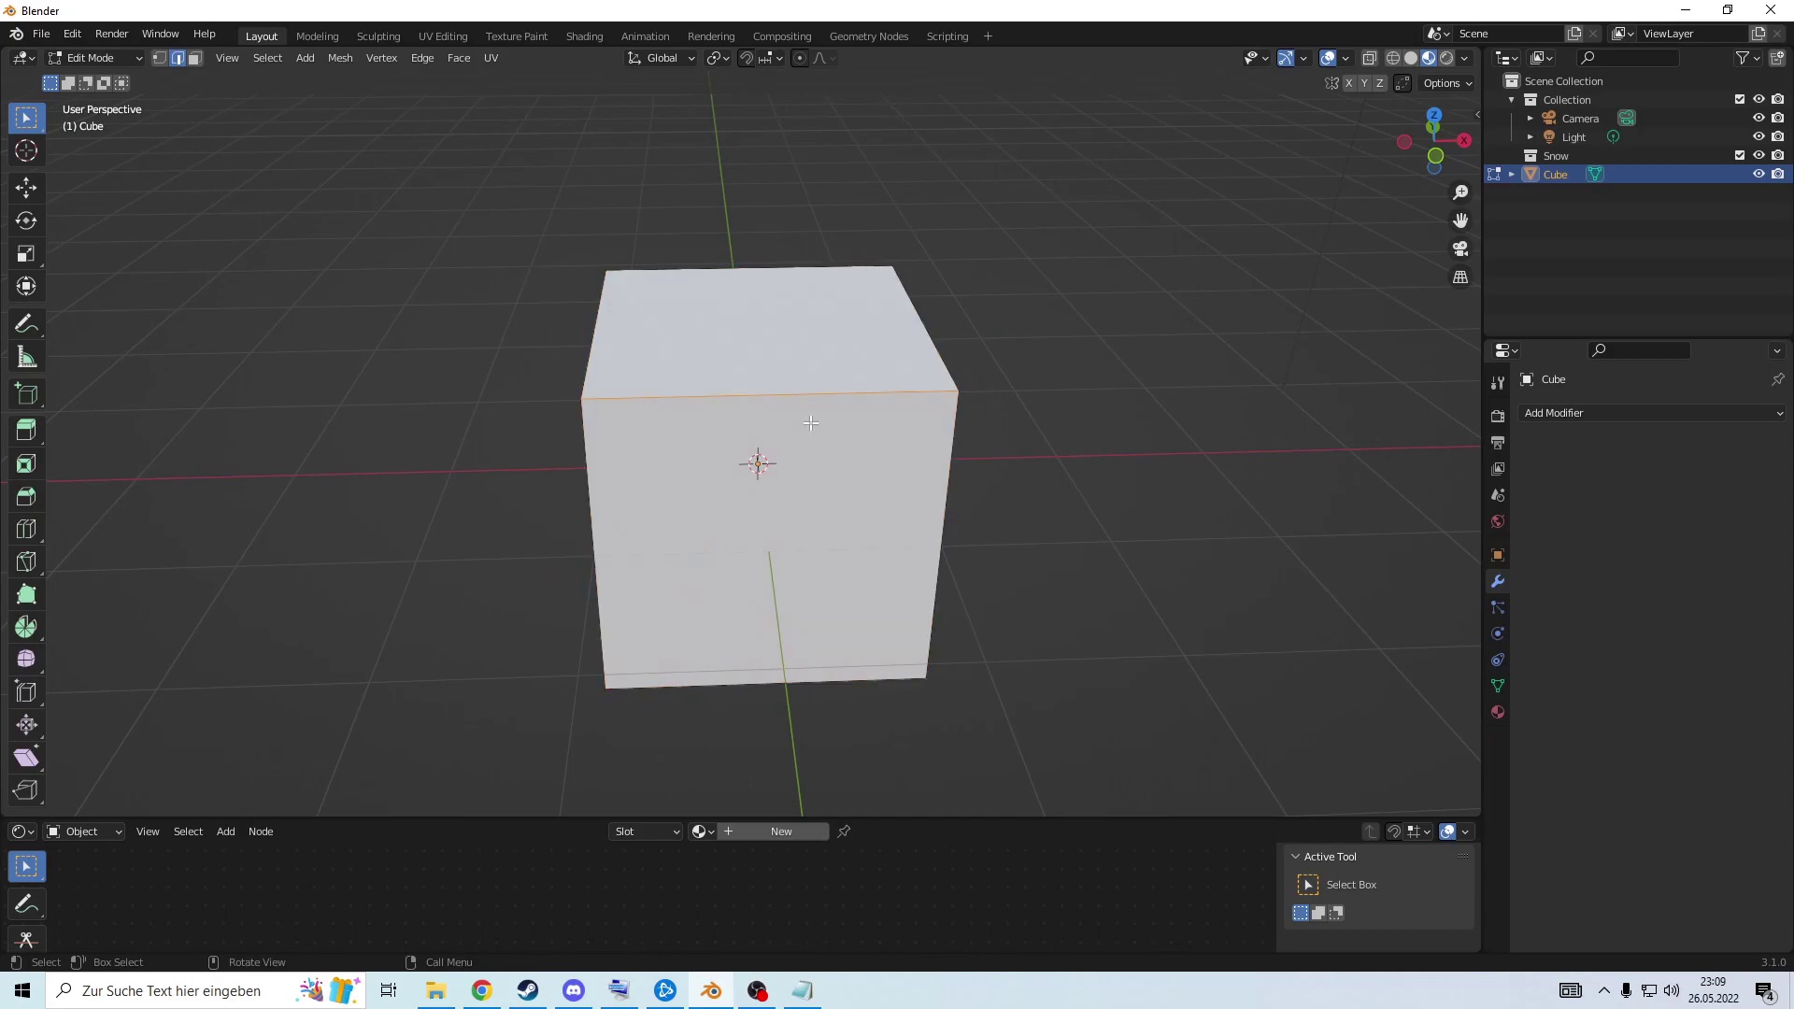
scroll(733, 377, "down", 3)
middle_click_drag(734, 378, 897, 424)
key("ctrl+b")
scroll(933, 417, "up", 6)
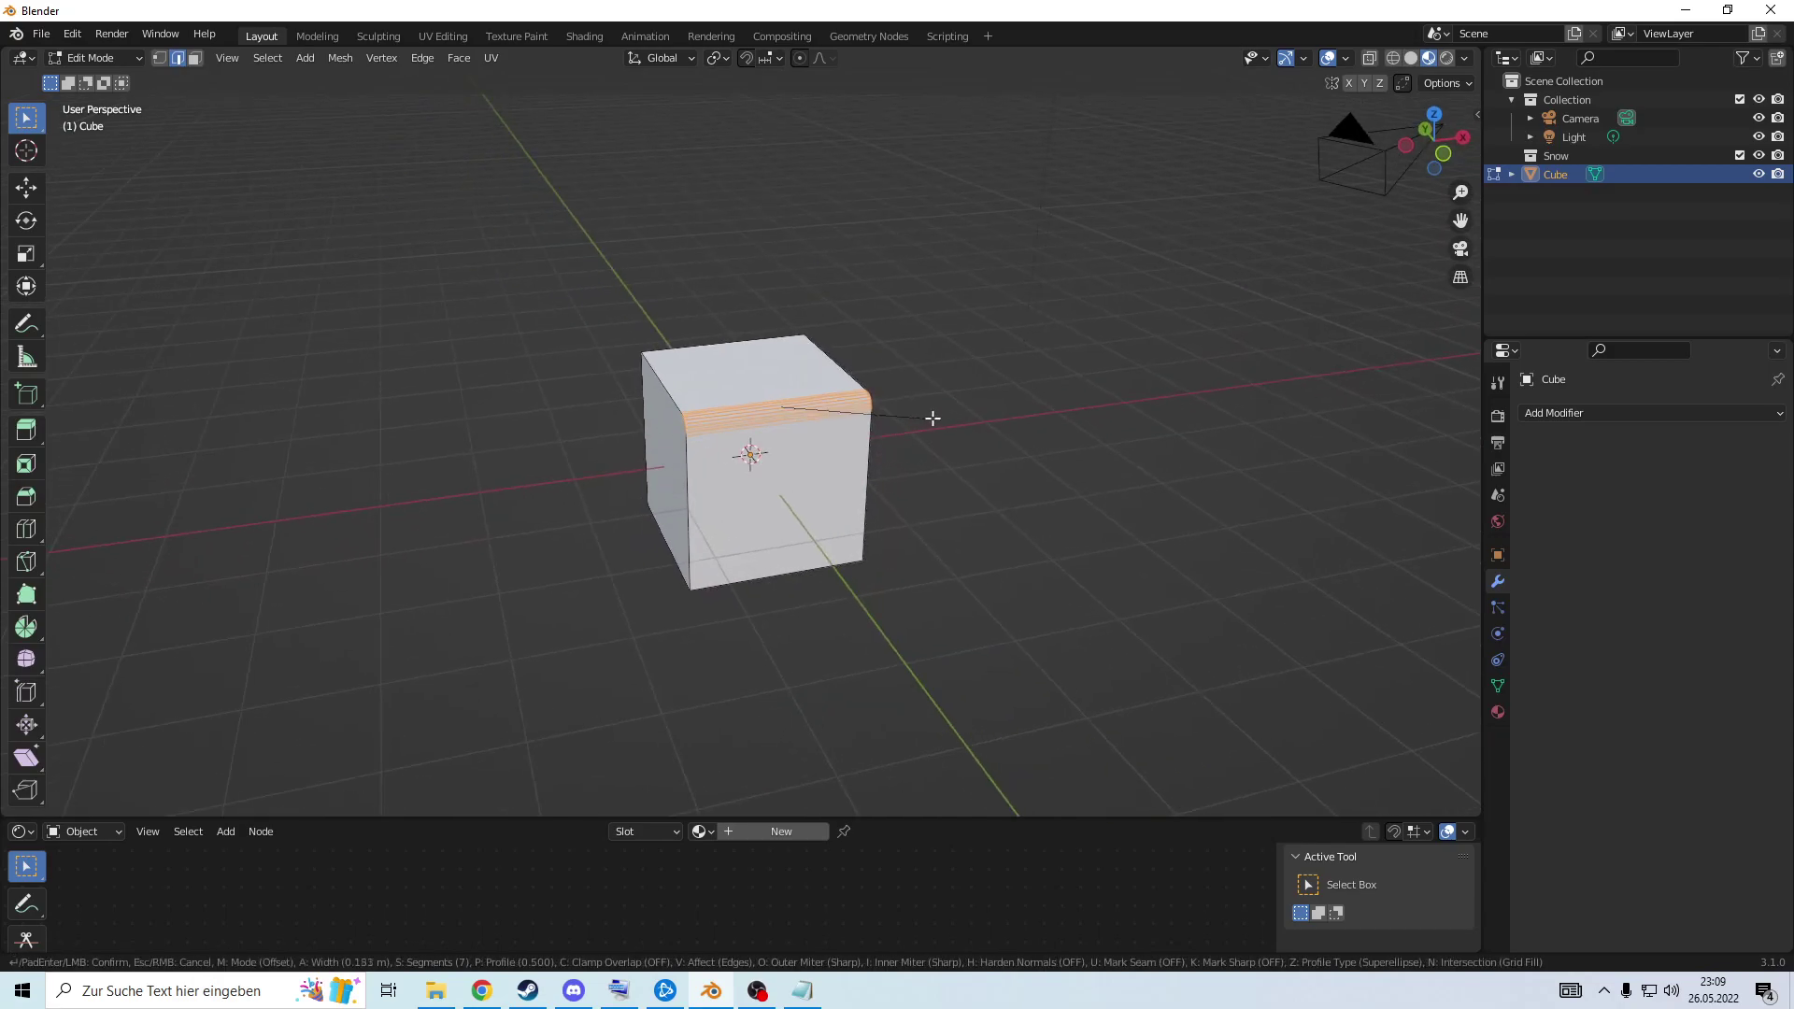
scroll(941, 408, "down", 2)
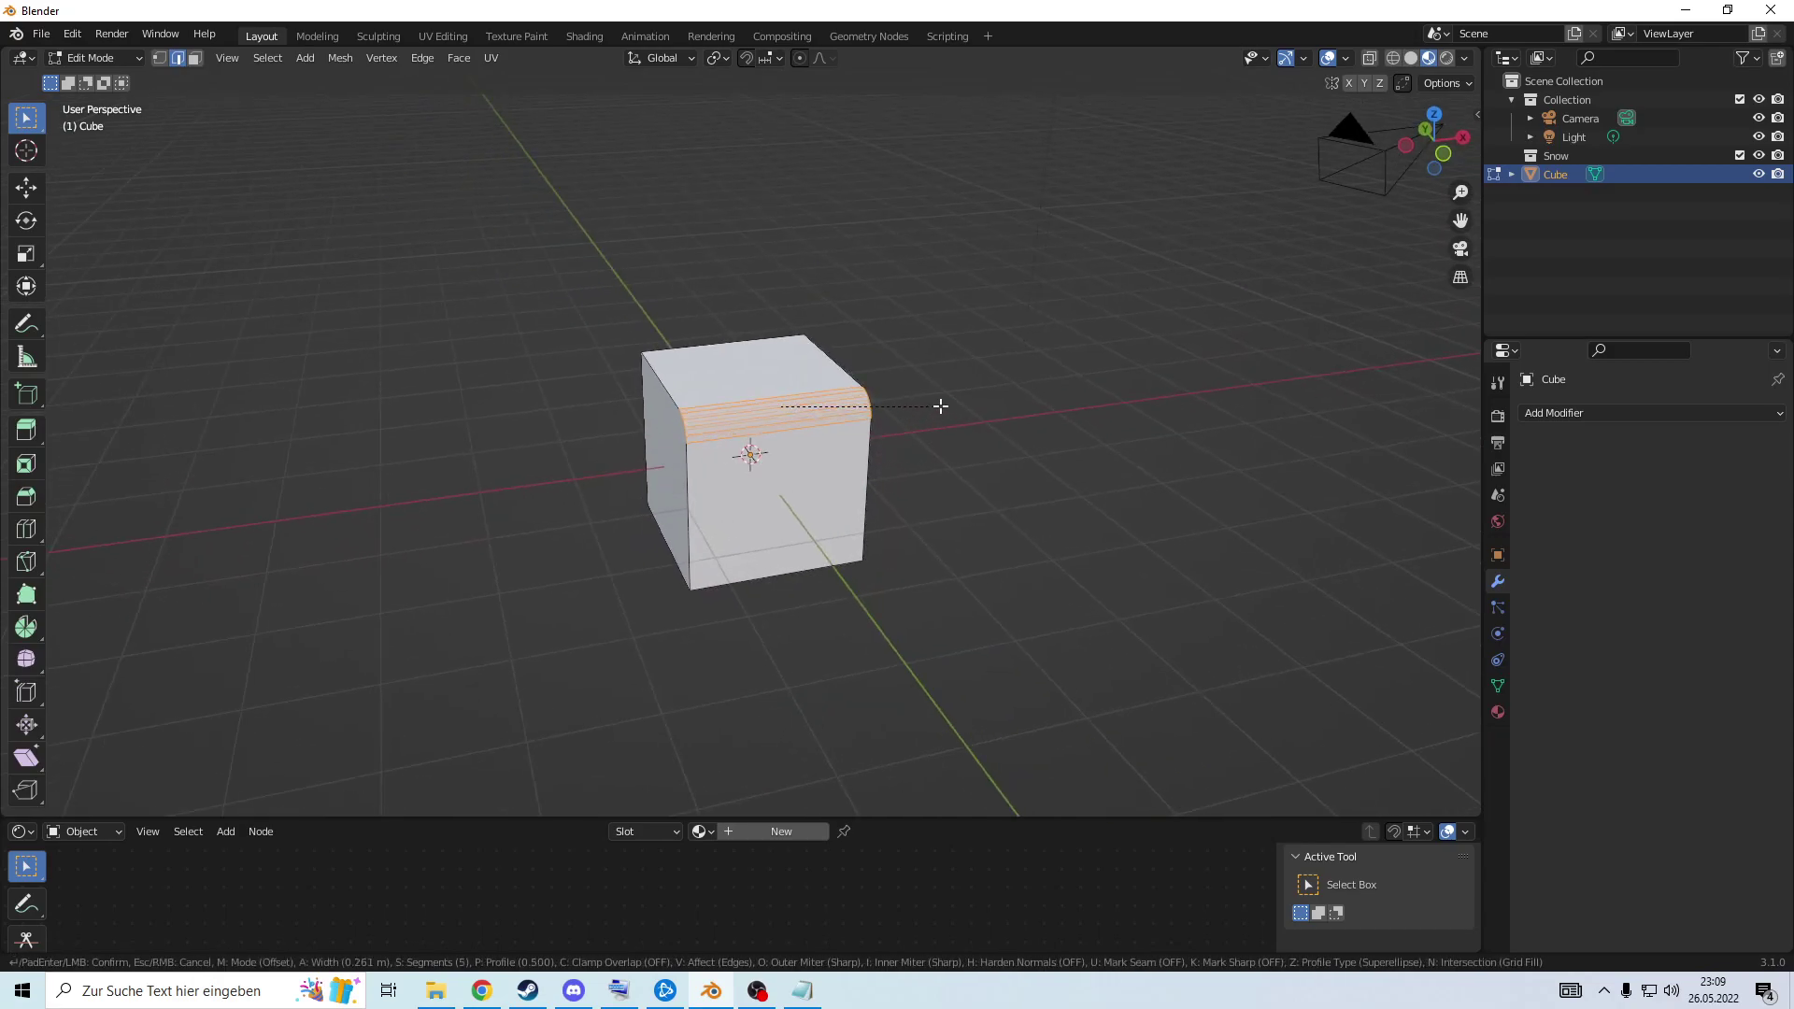
scroll(985, 388, "up", 1)
left_click(1033, 401)
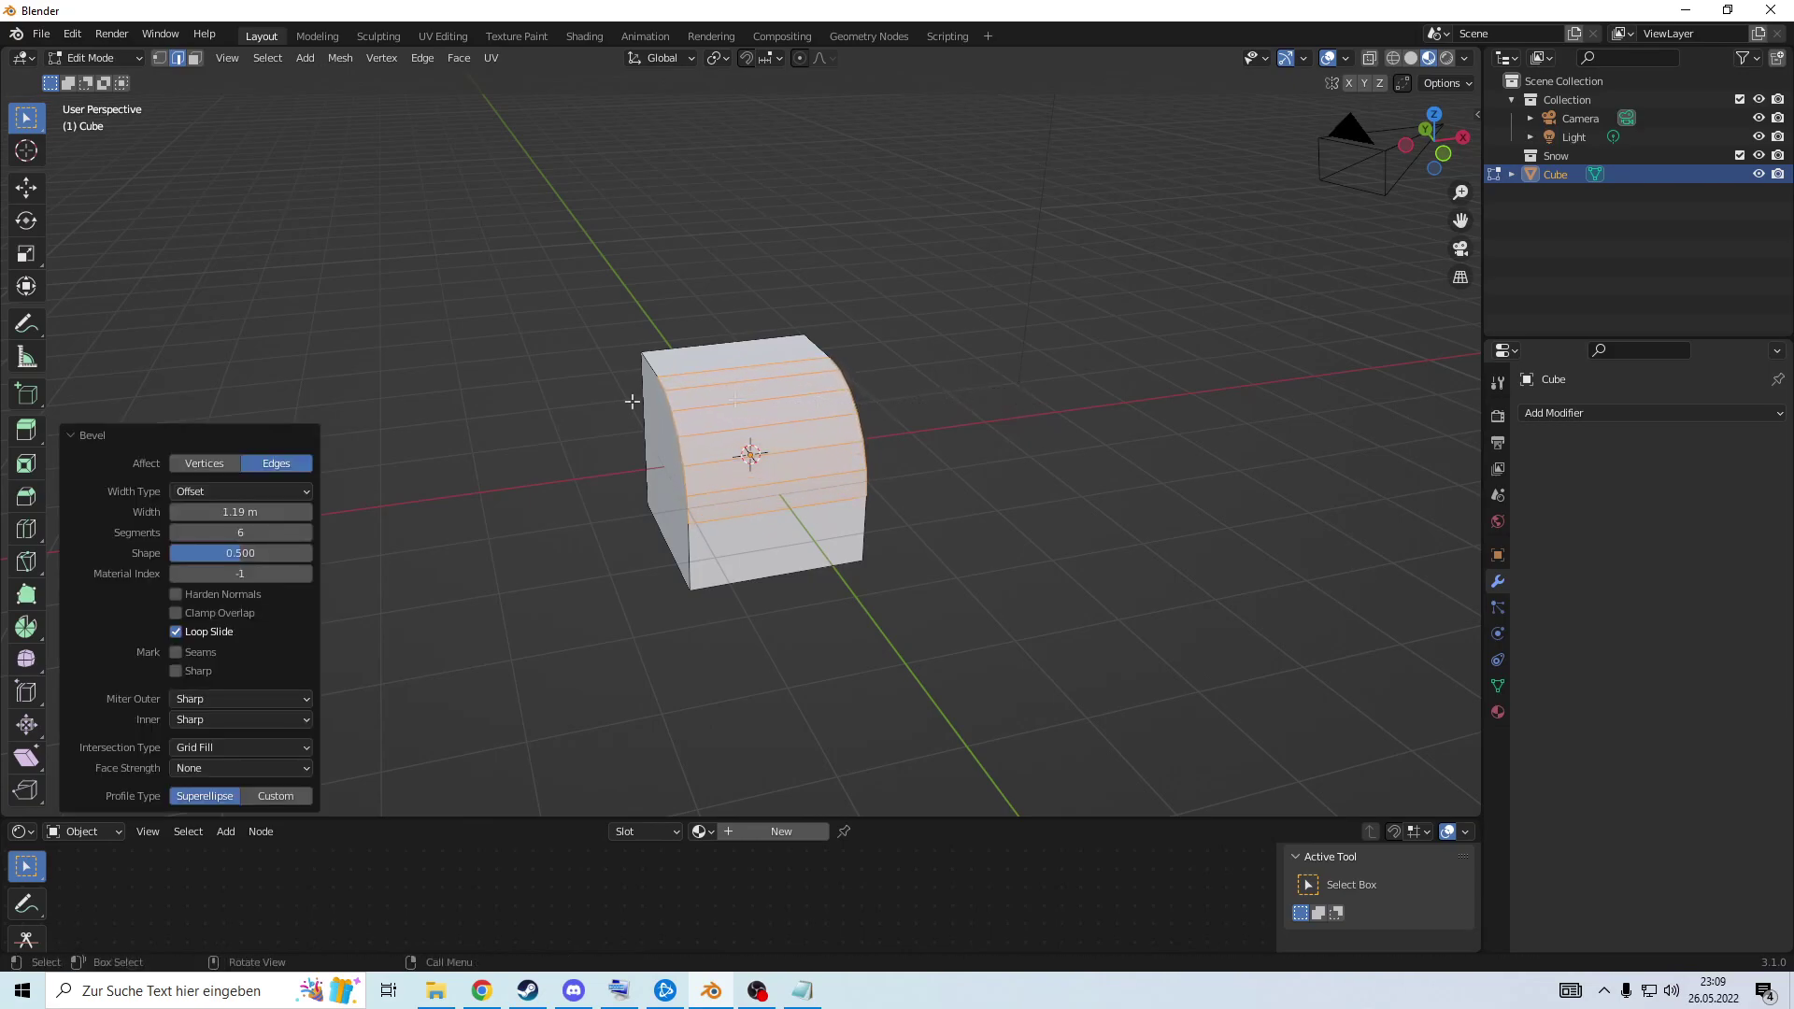
Switch the bevel to the Custom profile type and reposition the curve's points to form an irregular, stepped profile.
left_click(230, 490)
left_click(230, 489)
left_click(307, 793)
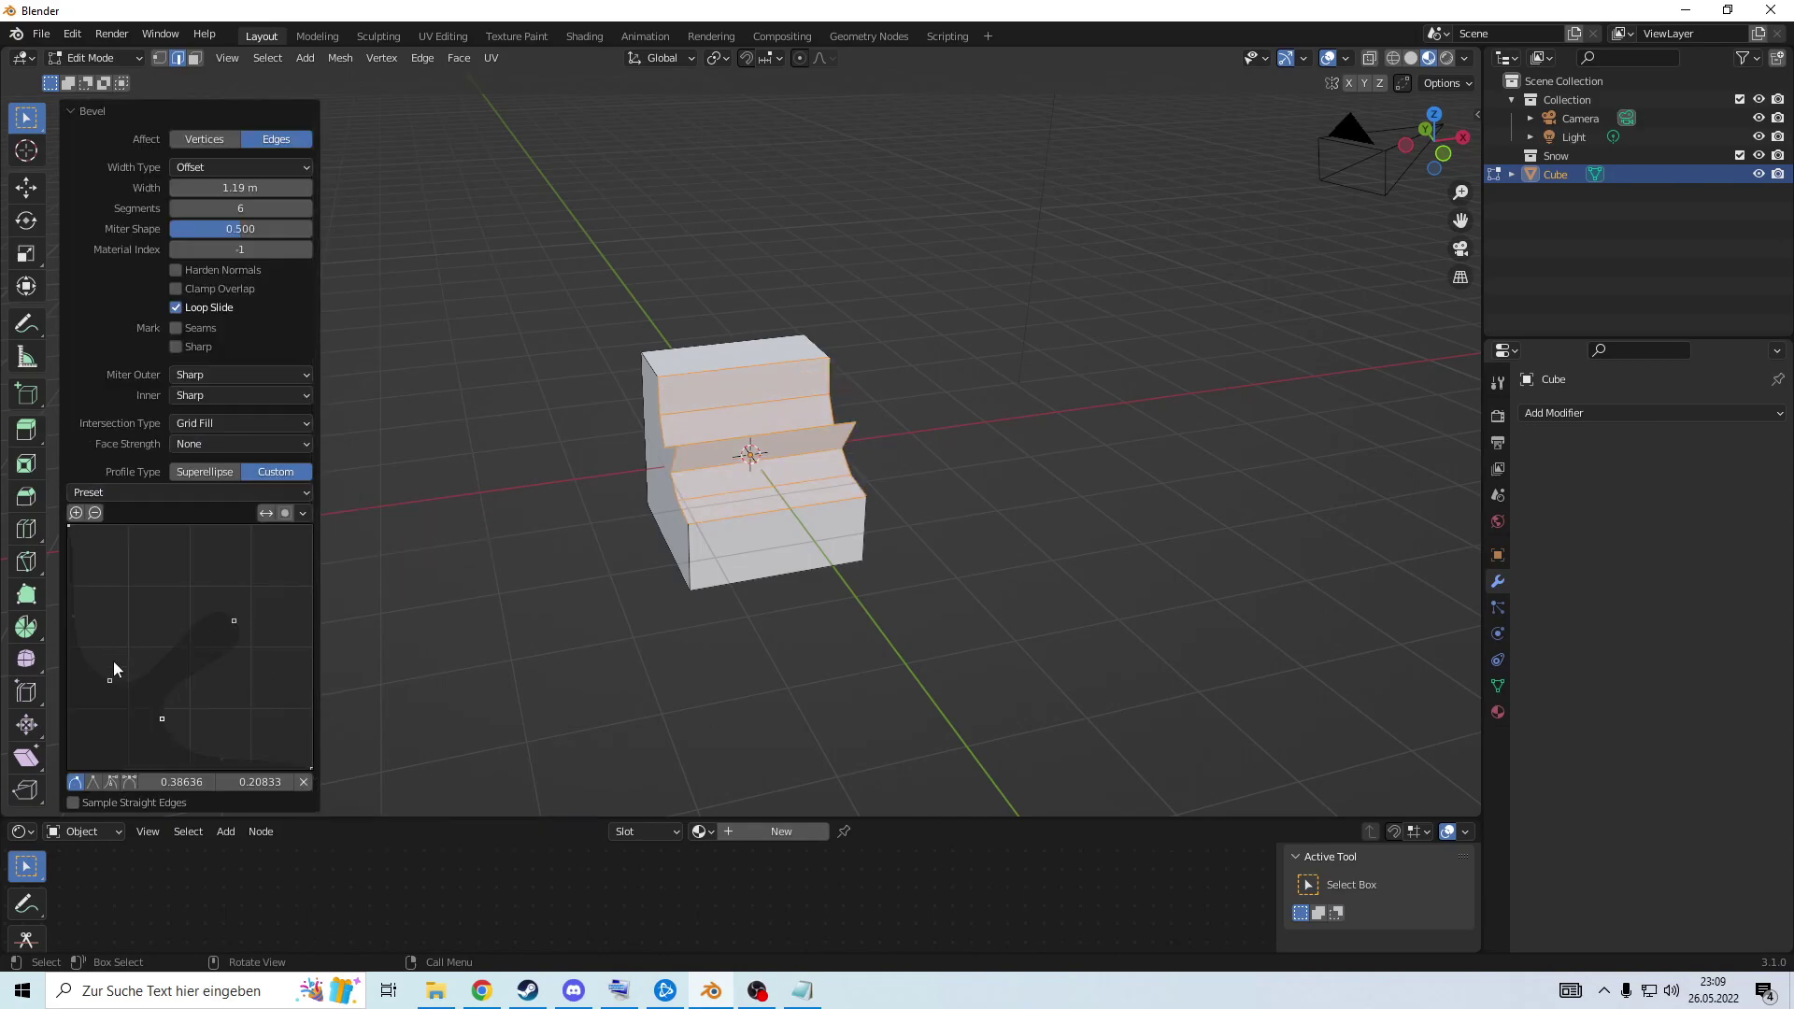
left_click_drag(134, 585, 203, 525)
left_click_drag(162, 718, 112, 686)
middle_click_drag(650, 569, 823, 514)
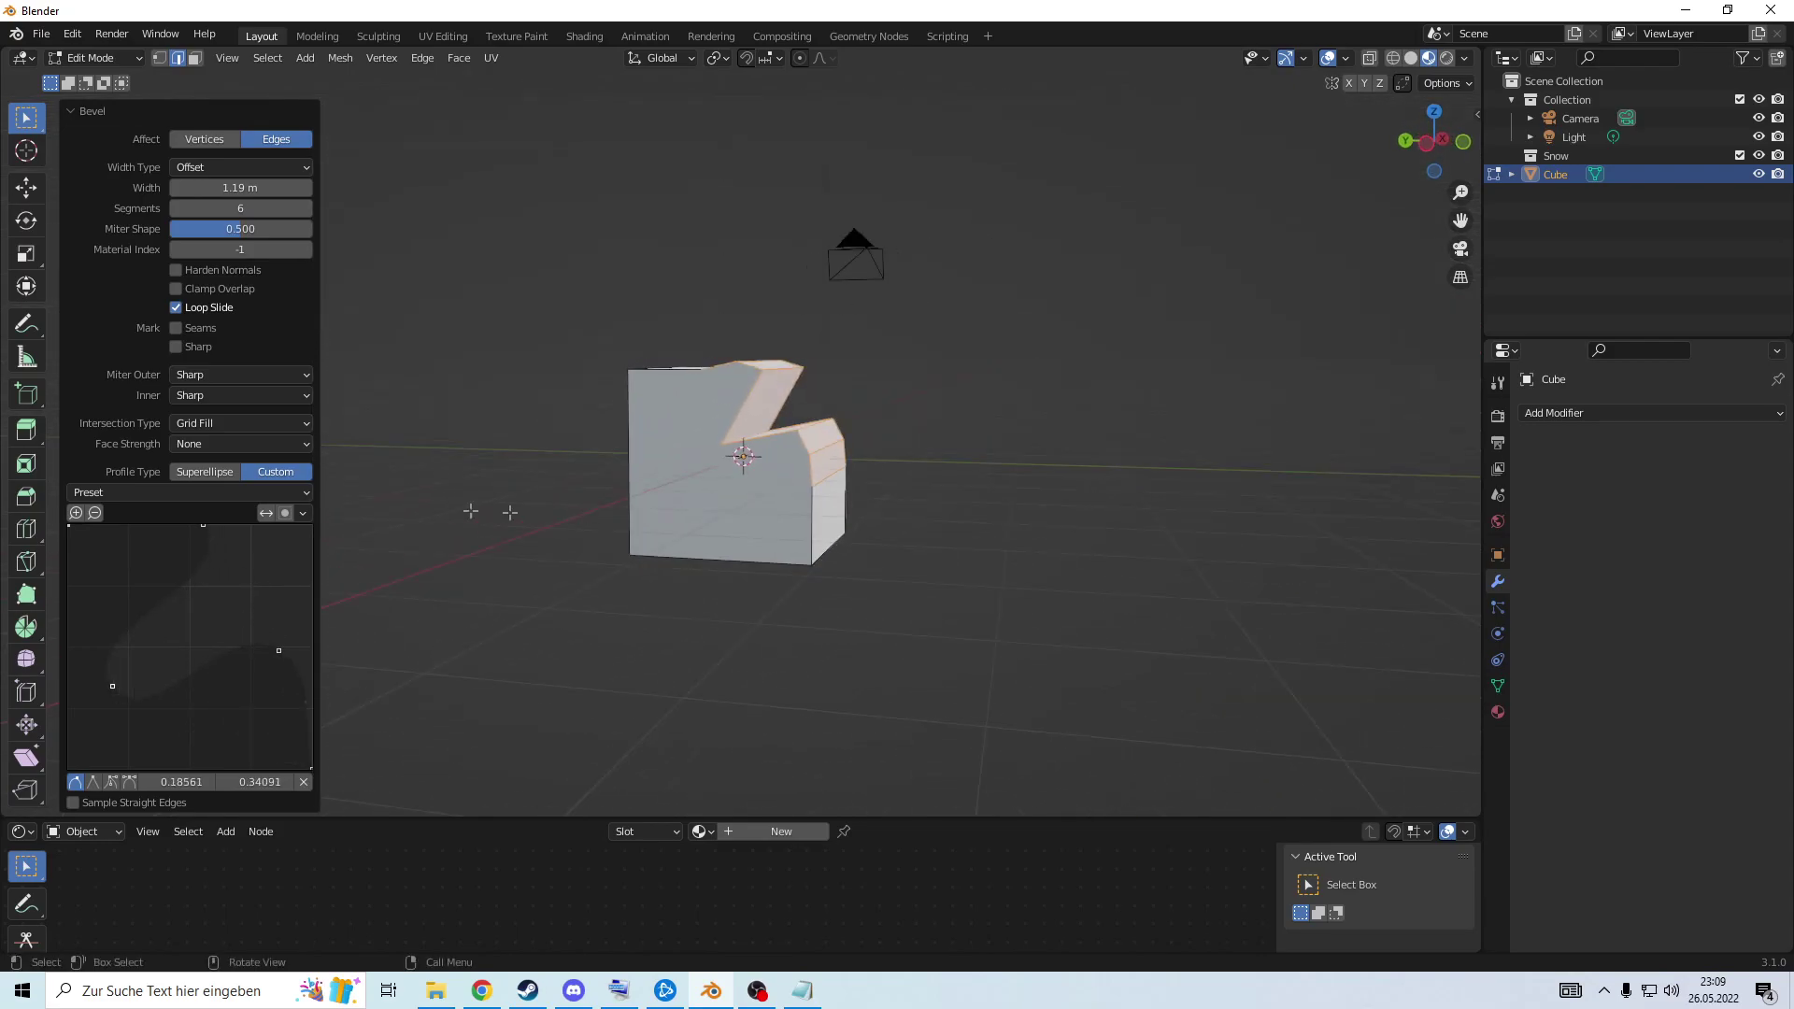
left_click_drag(245, 649, 247, 624)
scroll(275, 589, "down", 1)
scroll(221, 585, "up", 1)
left_click_drag(203, 526, 125, 589)
left_click_drag(260, 582, 269, 552)
middle_click_drag(324, 641, 896, 436)
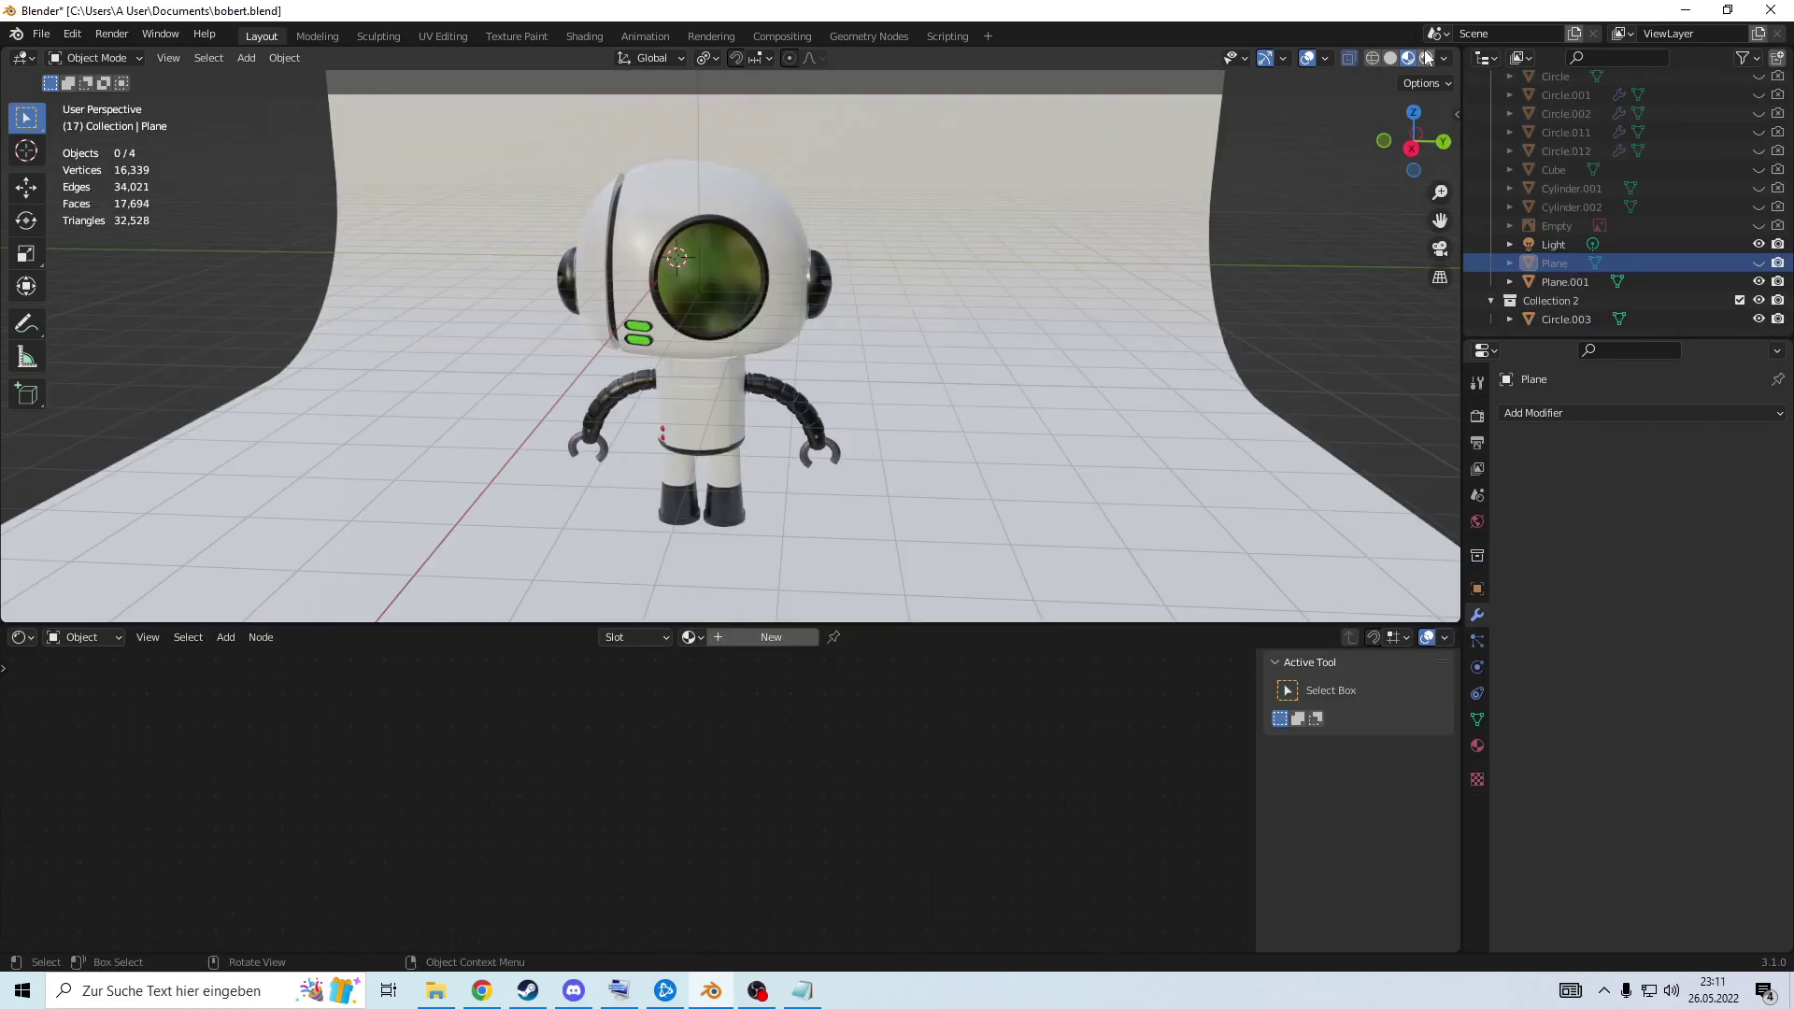
Preview the robot scene in rendered shading and return to material preview.
left_click(1427, 58)
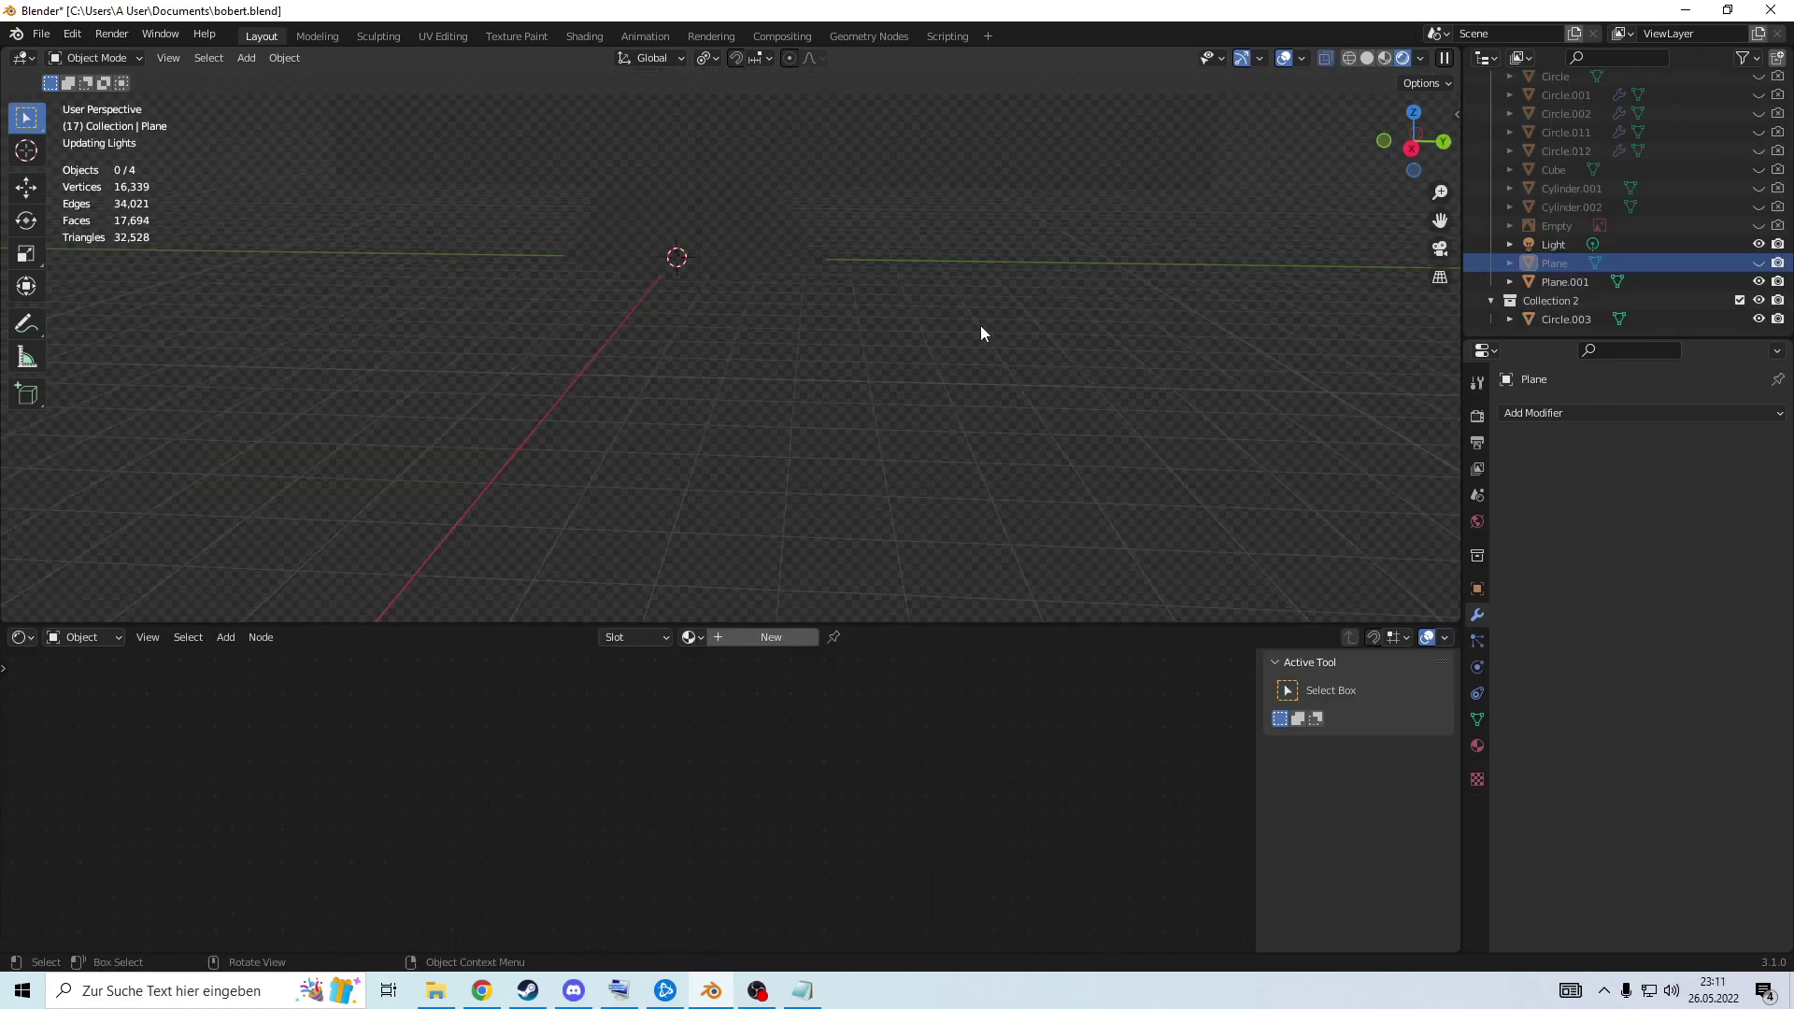
middle_click_drag(979, 326, 1086, 307)
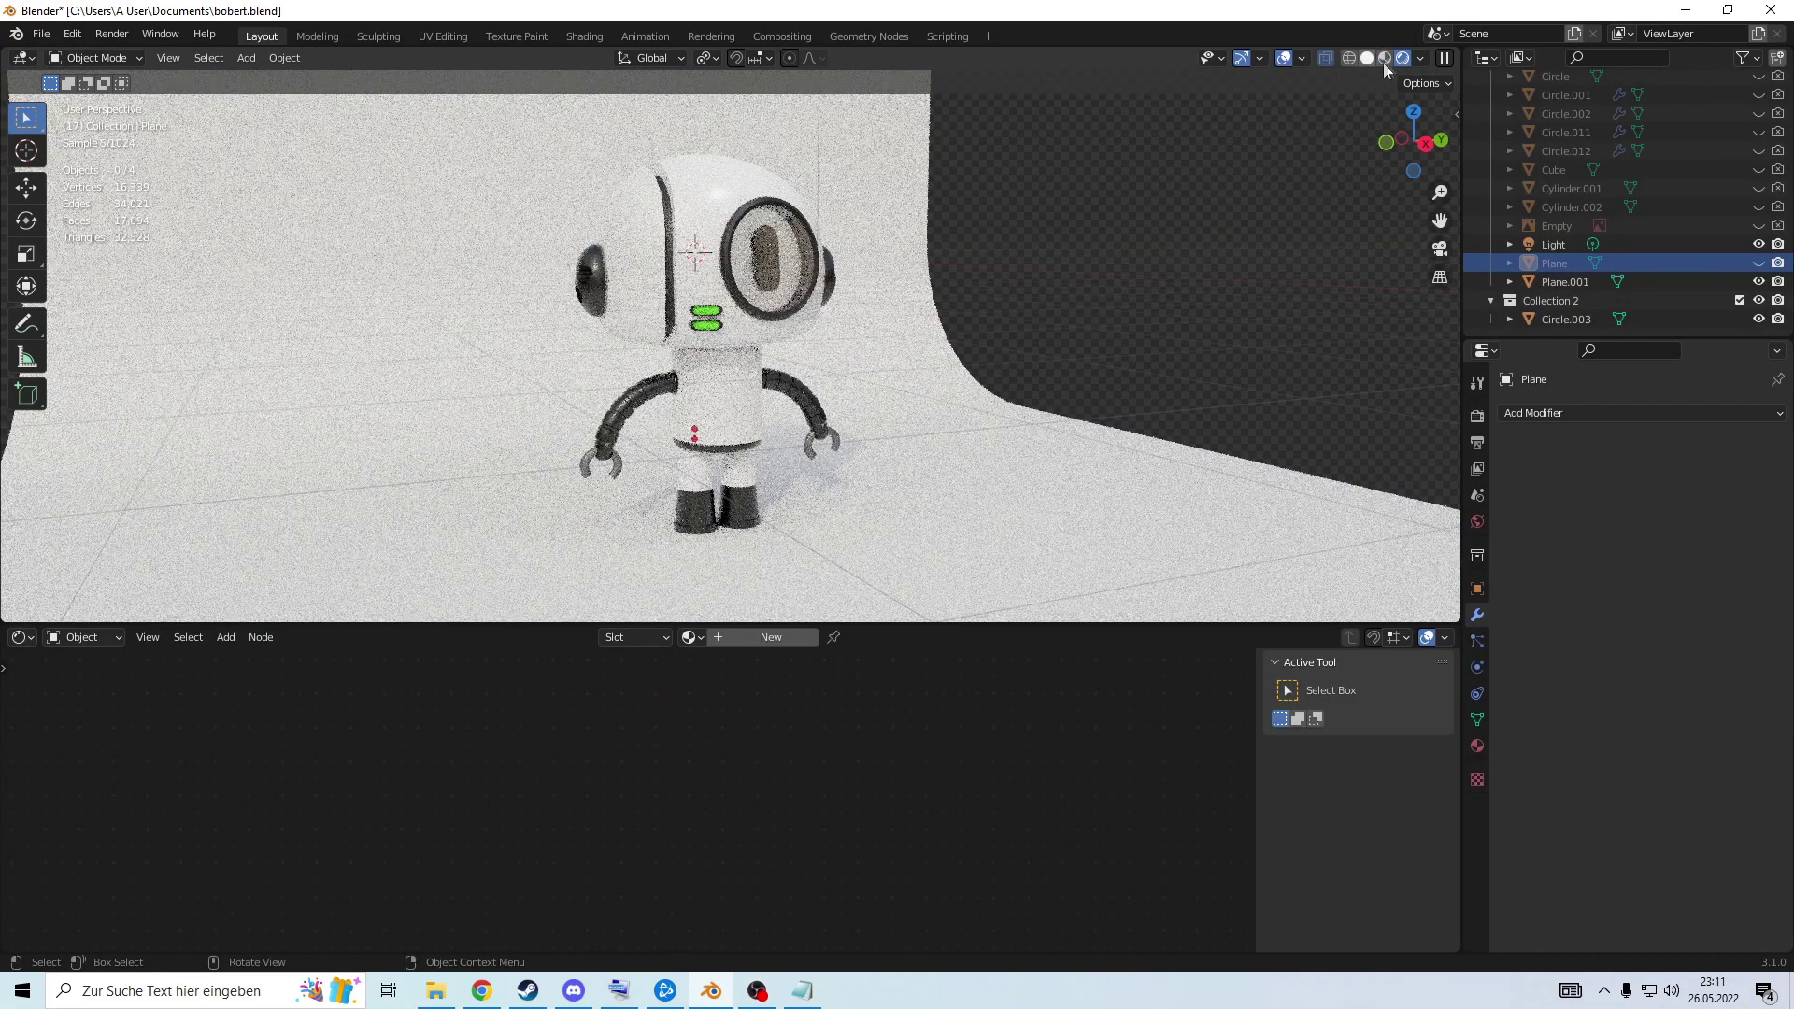
left_click(1384, 58)
mouse_move(752, 312)
middle_mouse_down()
mouse_move(707, 333)
mouse_move(941, 320)
mouse_move(832, 261)
mouse_move(804, 297)
mouse_move(851, 357)
middle_mouse_up()
Add a Remesh modifier to the robot and set its mode to Blocks.
left_click(708, 338)
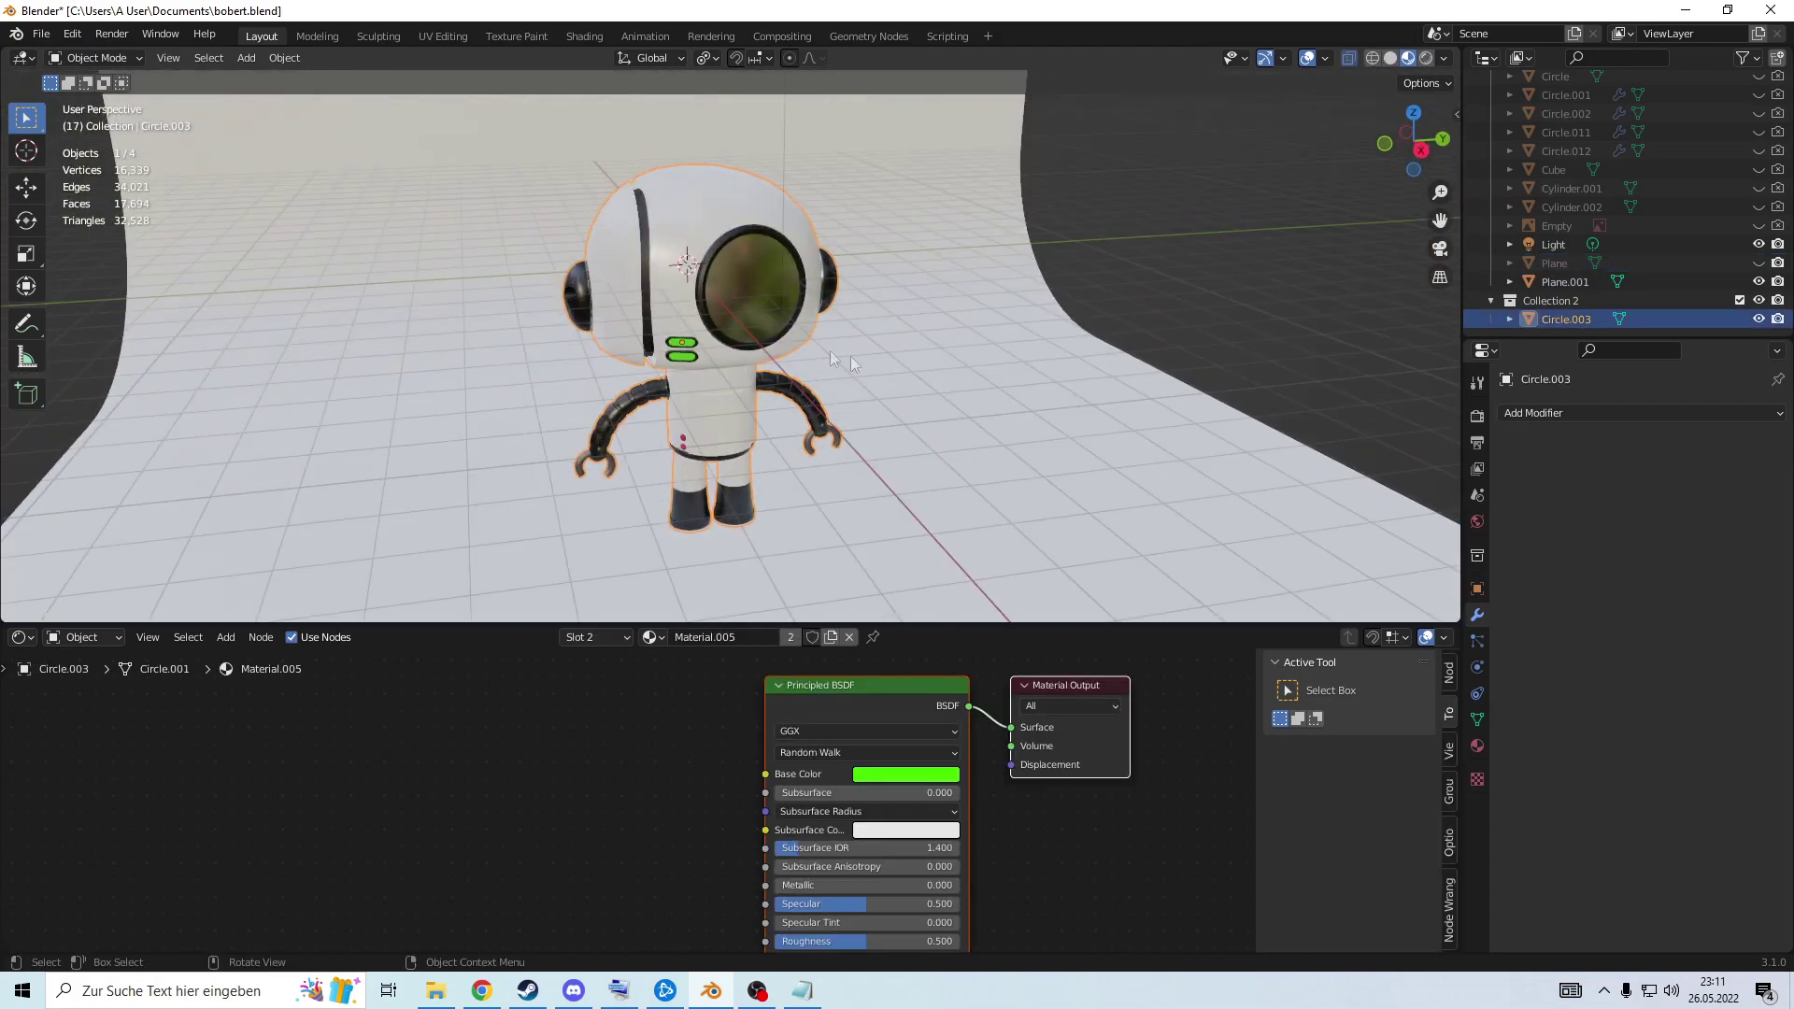
left_click(1585, 417)
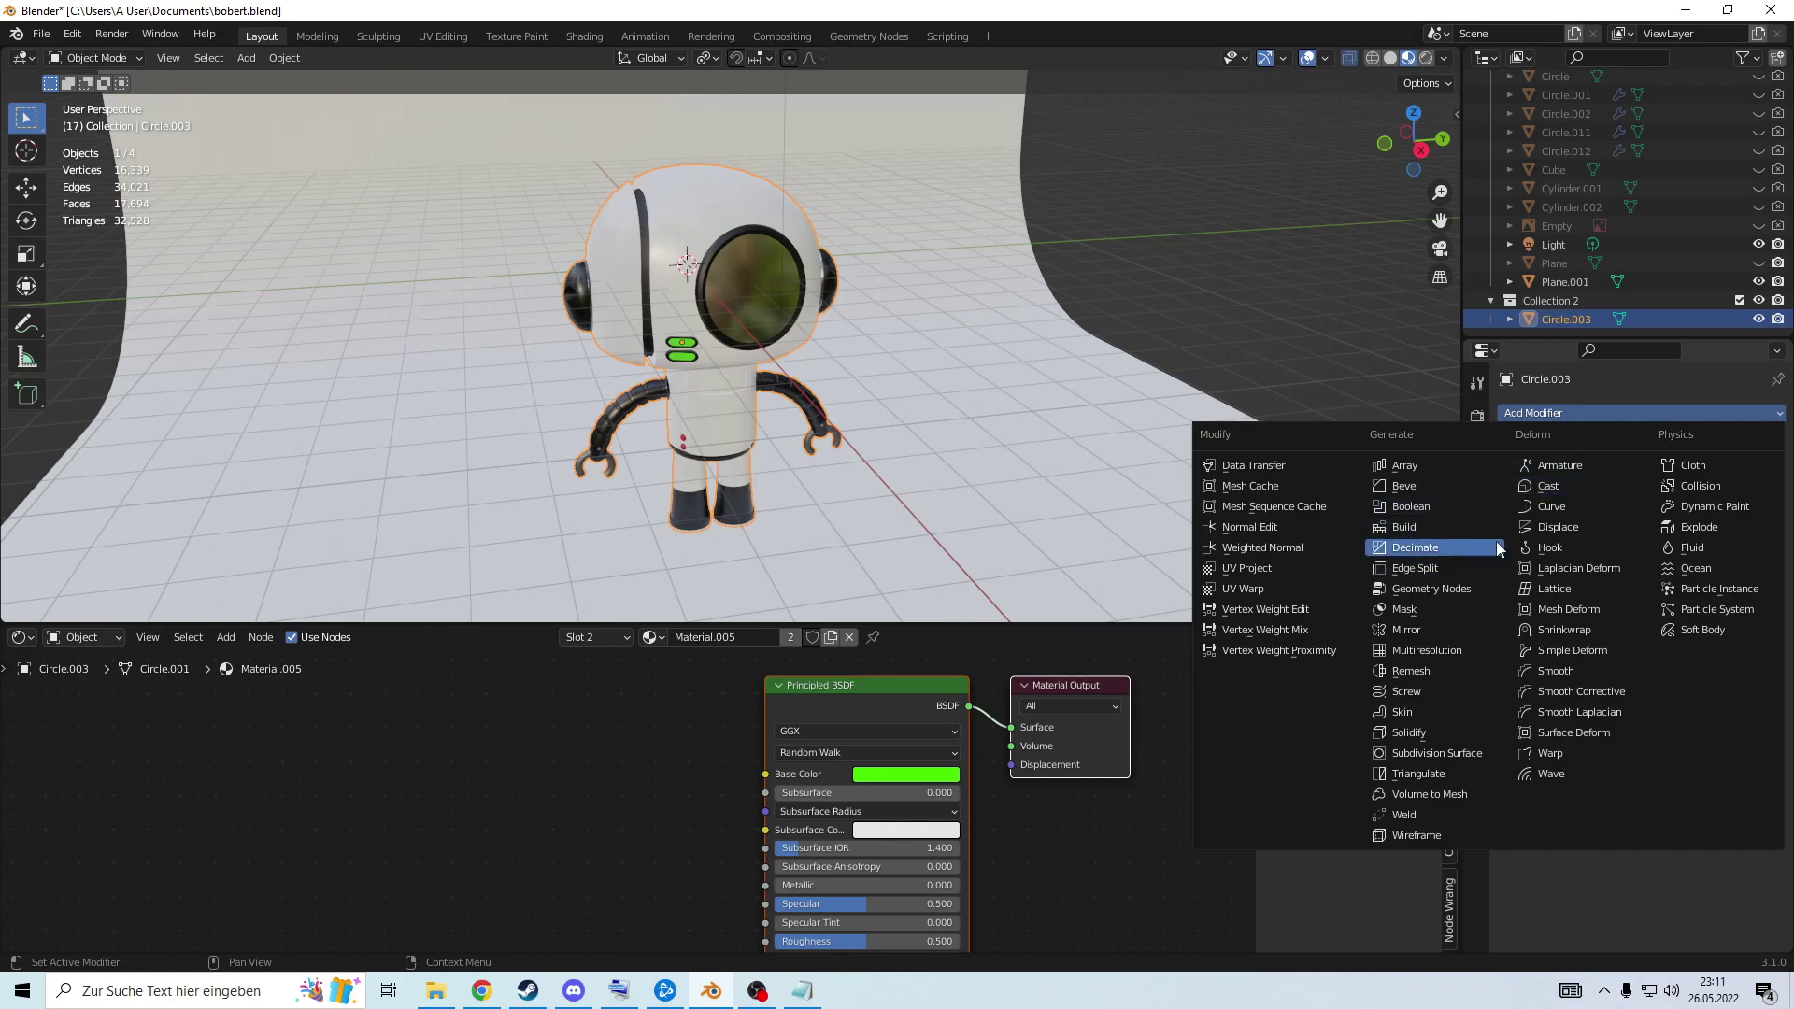
left_click(1439, 665)
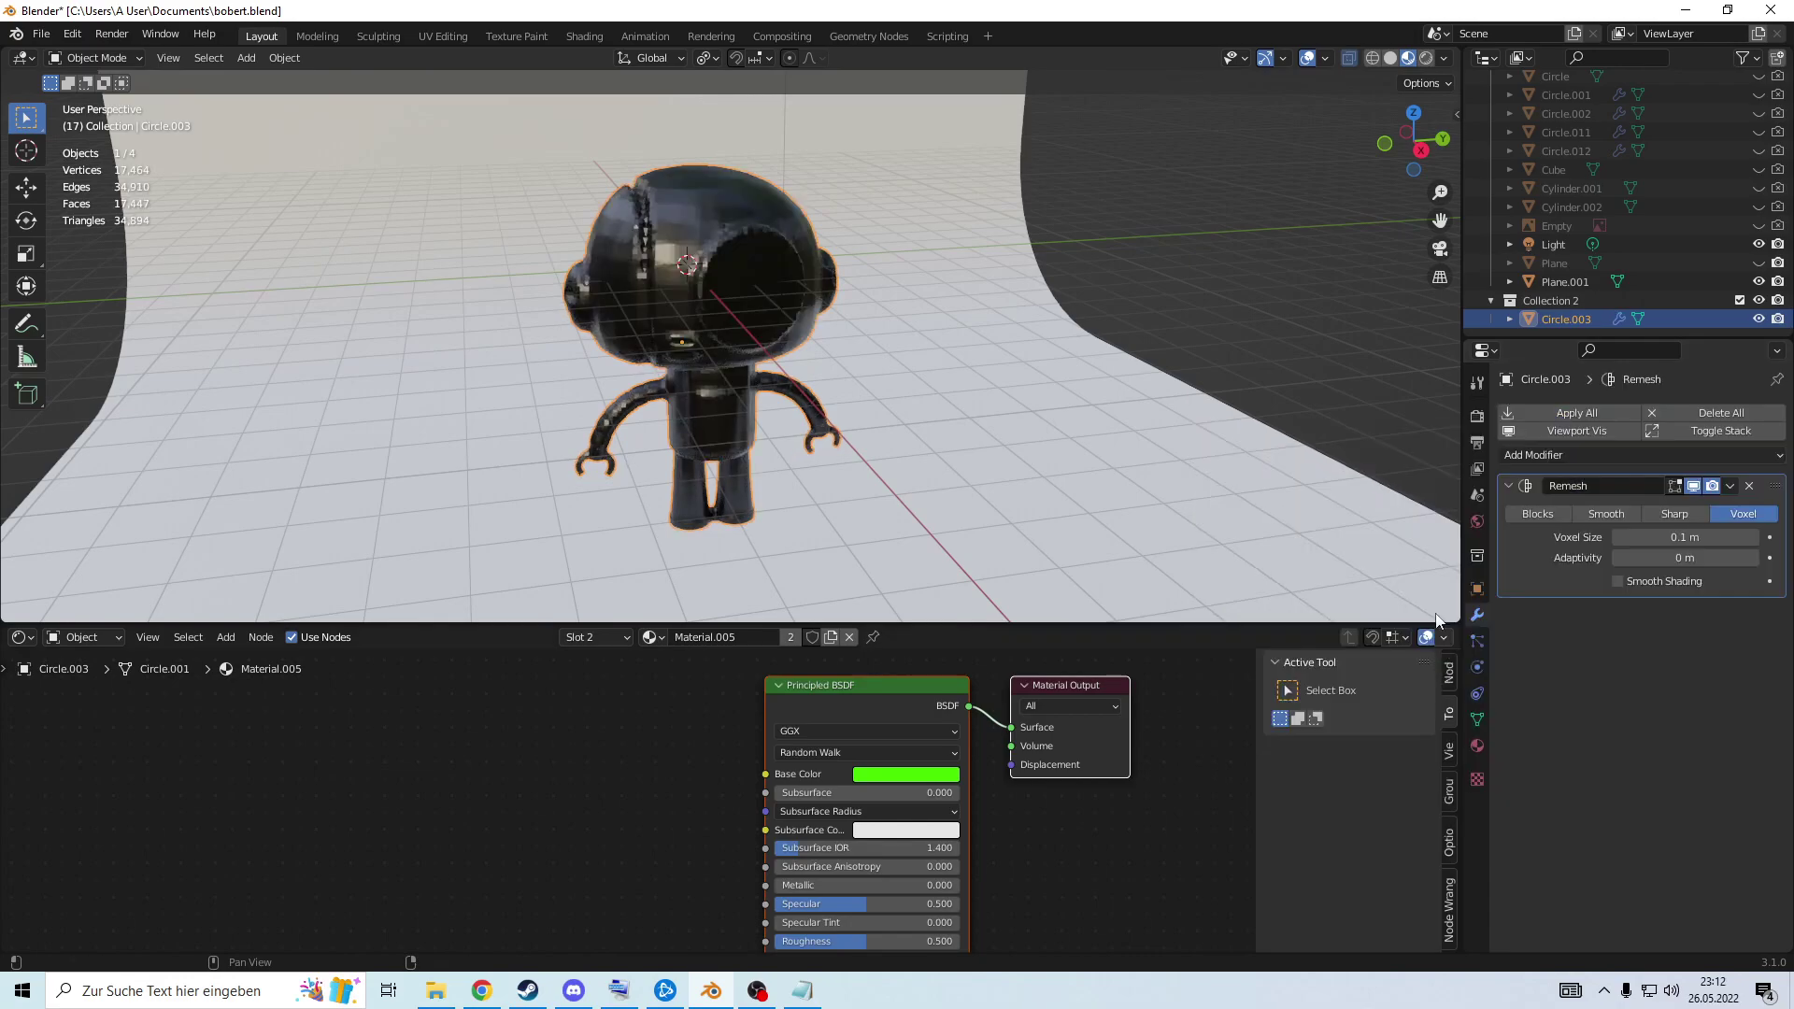
mouse_move(836, 303)
middle_mouse_down()
mouse_move(911, 261)
mouse_move(894, 234)
mouse_move(810, 323)
middle_mouse_up()
left_click(1539, 514)
middle_click_drag(684, 273, 802, 245)
Try lower and higher Octree Depth values on the robot's Remesh modifier to compare the block resolution.
left_click(1619, 538)
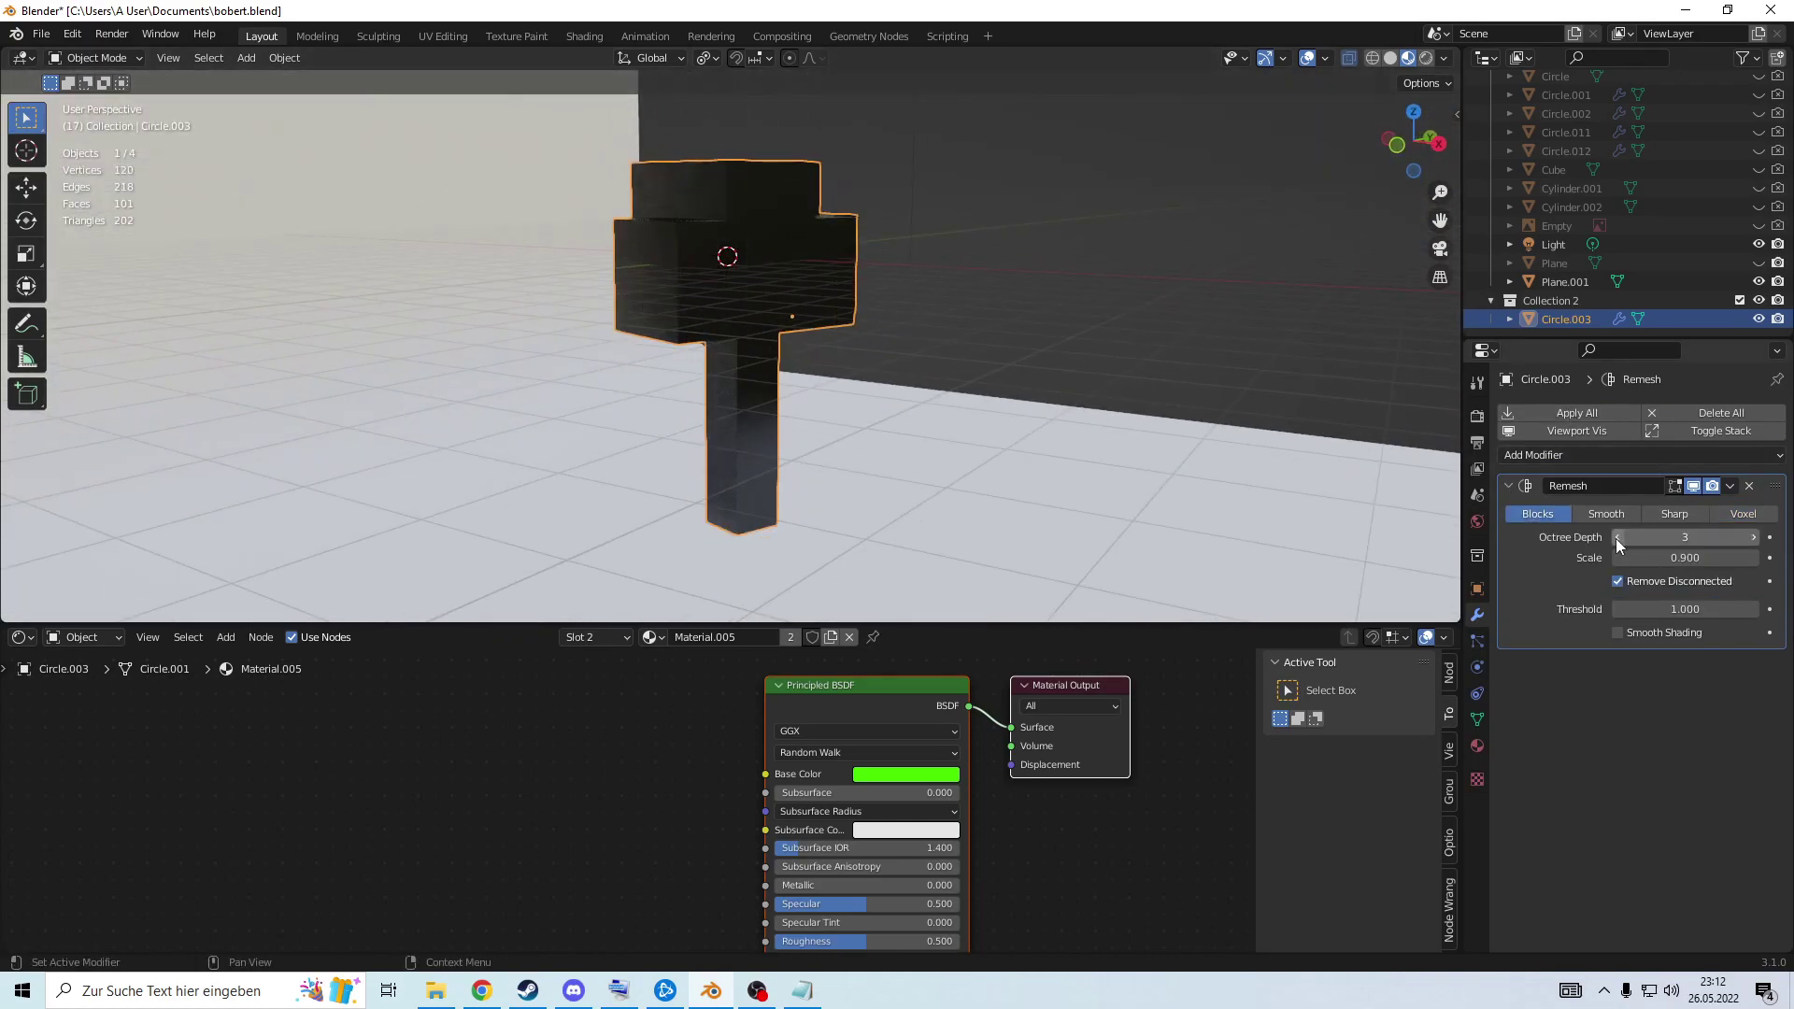
left_click(1618, 537)
left_click(1753, 537)
left_click(1752, 538)
left_click(1752, 538)
left_click(1752, 537)
left_click(1752, 538)
middle_click_drag(899, 254, 923, 332)
Set the Remesh modifier's Octree Depth to 6 and inspect the blocky robot up close.
left_click(1616, 538)
left_click(1617, 538)
left_click(1754, 537)
middle_click_drag(767, 346, 1187, 284)
middle_click_drag(1029, 314, 956, 254)
scroll(803, 261, "up", 5)
scroll(883, 222, "down", 6)
scroll(1065, 262, "up", 5)
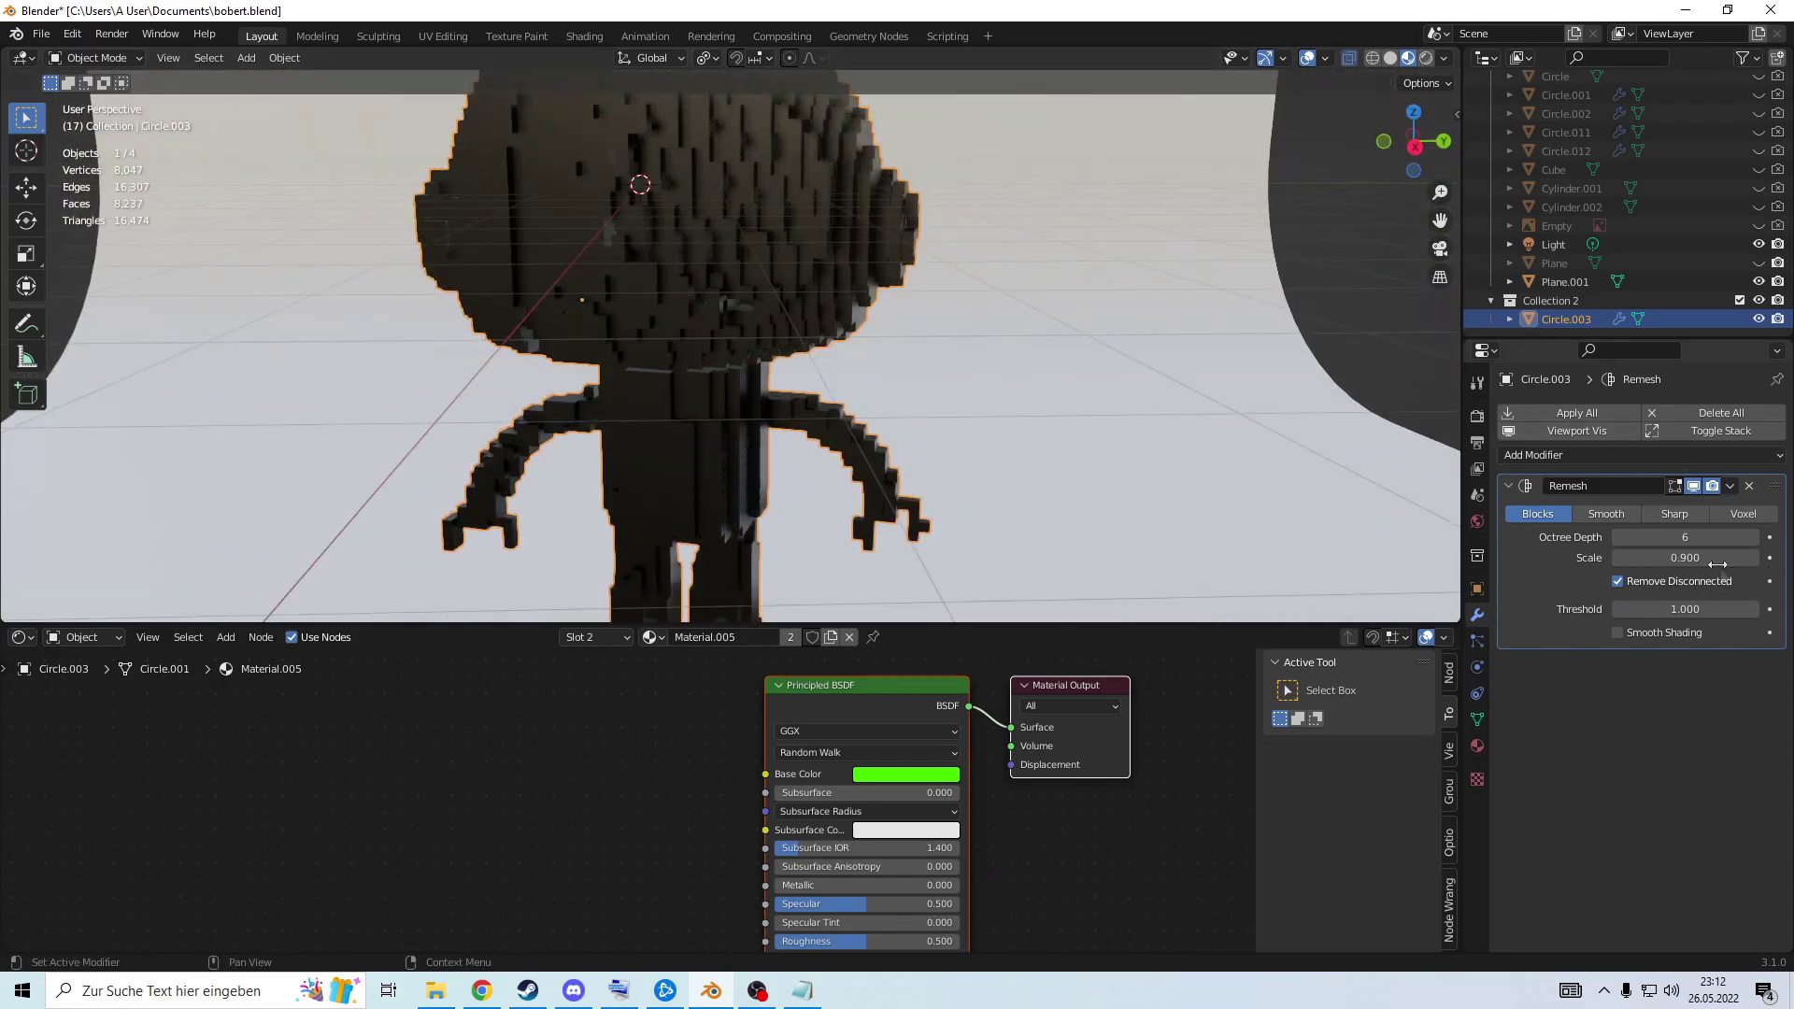
Set the Remesh modifier's Scale to 0.883 and inspect the blocky robot from different angles.
left_click_drag(1685, 557, 1677, 557)
scroll(650, 310, "down", 7)
middle_click_drag(651, 310, 827, 298)
left_click(829, 297)
scroll(987, 187, "up", 5)
middle_click_drag(987, 186, 776, 150)
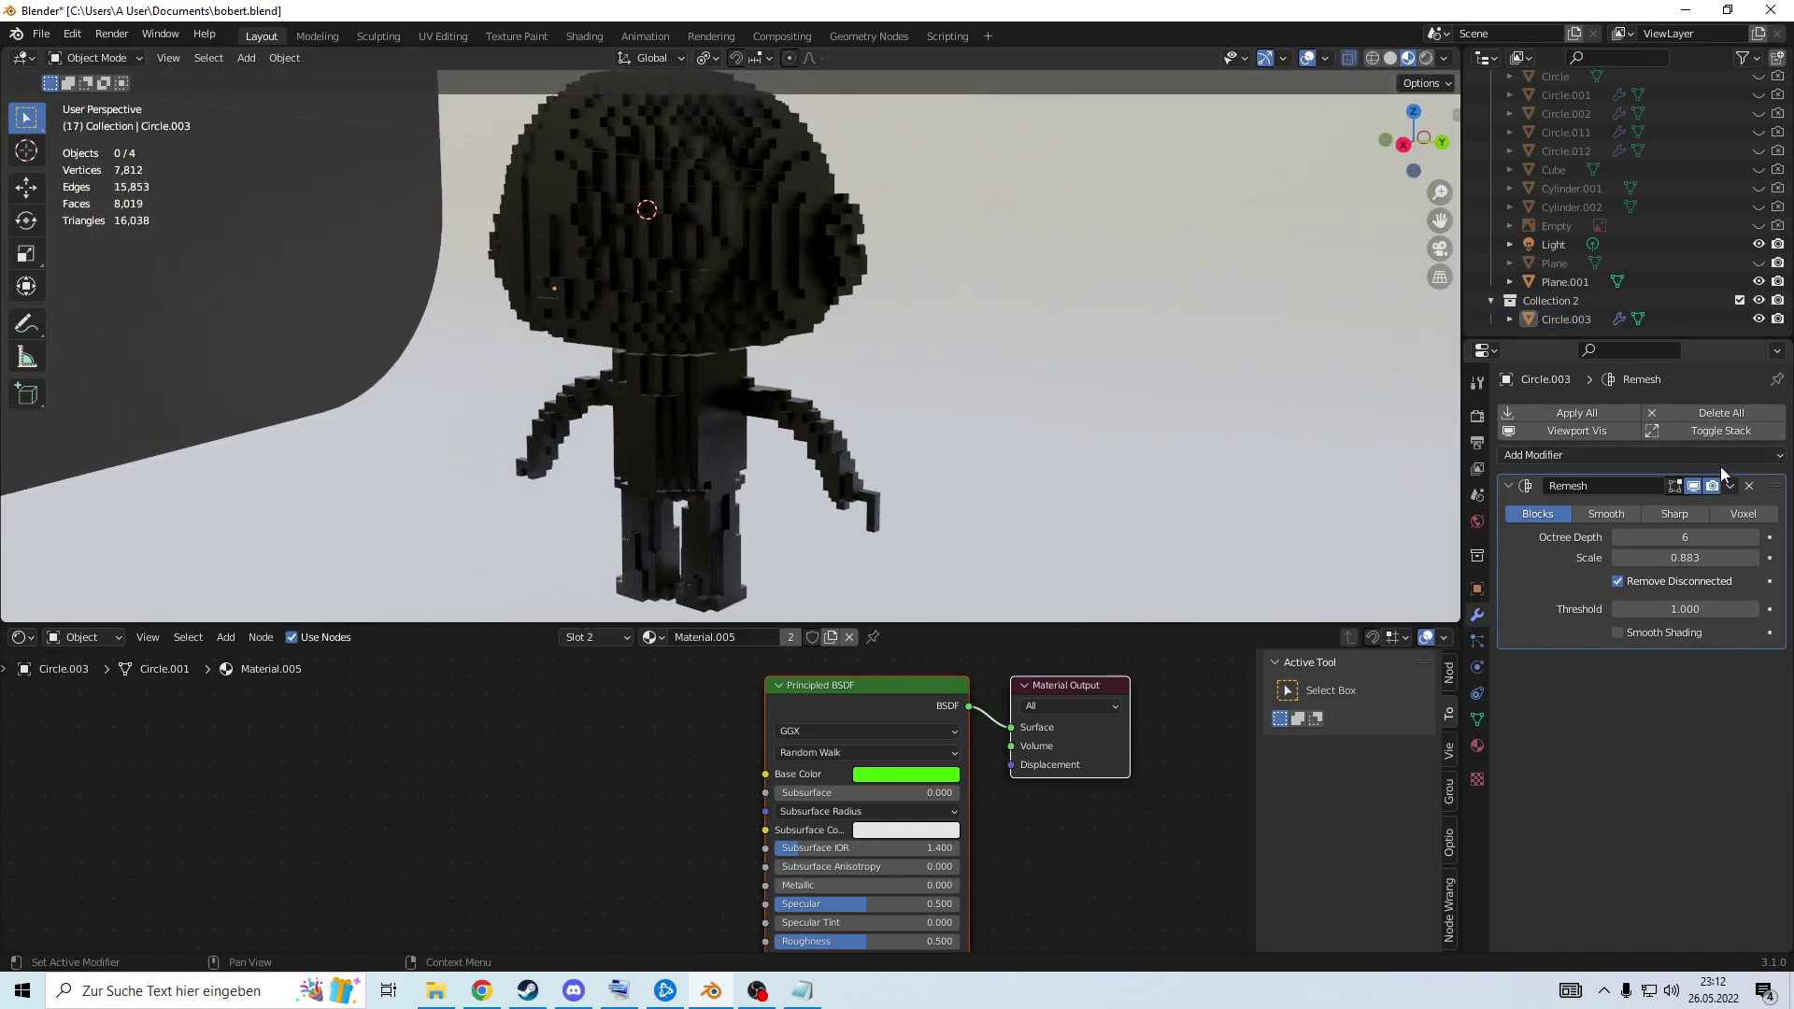
Remove the Remesh modifier from the robot.
left_click(1750, 486)
scroll(924, 303, "down", 6)
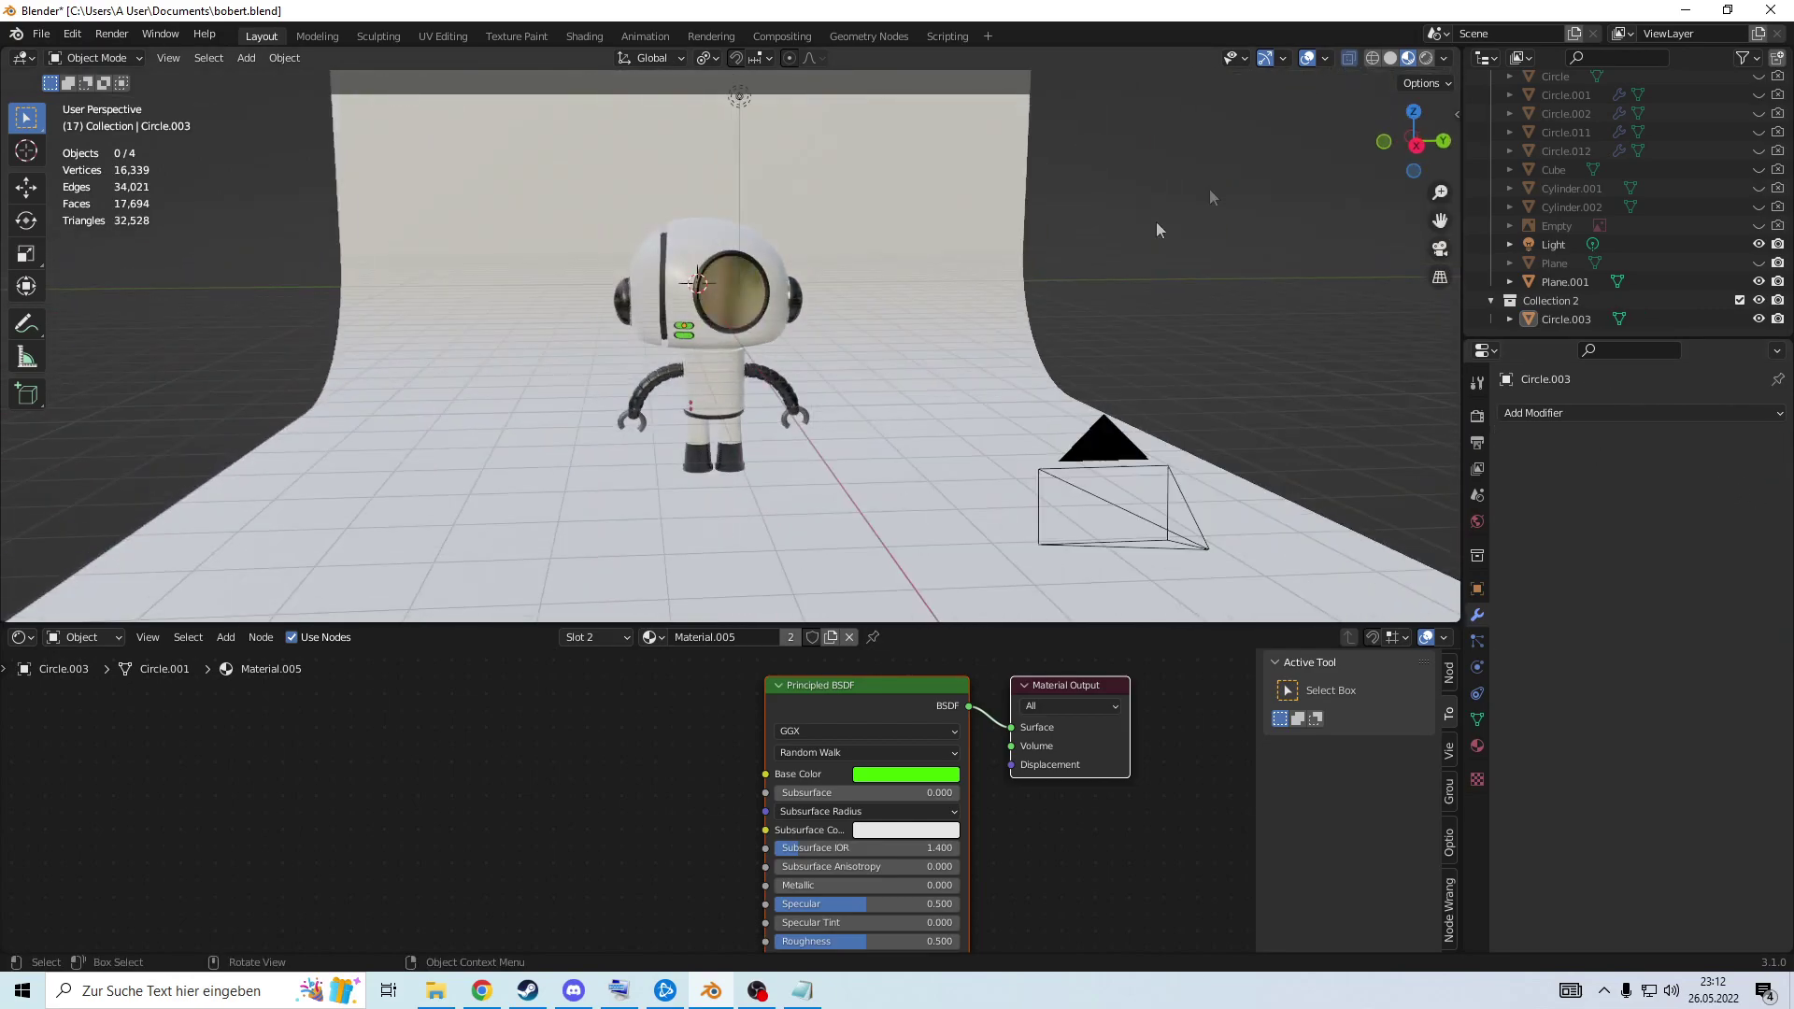
scroll(802, 305, "up", 3)
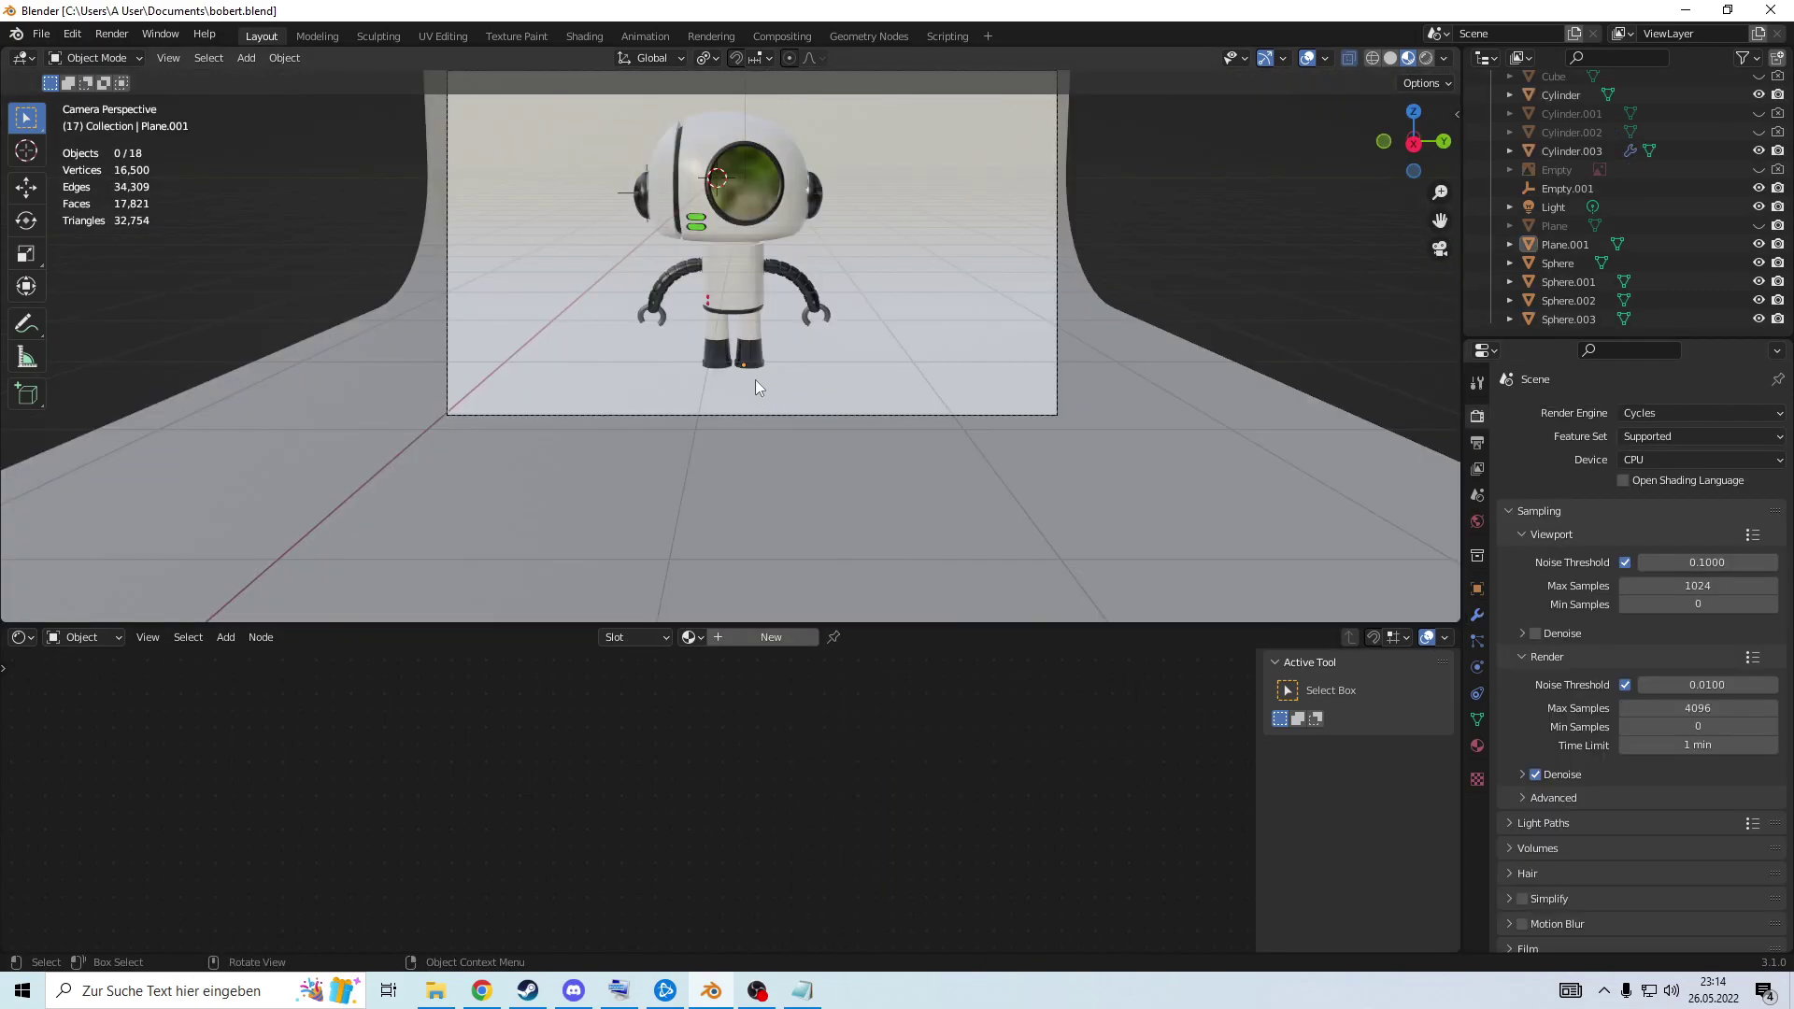
Scale the robot's white head shell up by a factor of about 1.95.
middle_click_drag(755, 380, 794, 397)
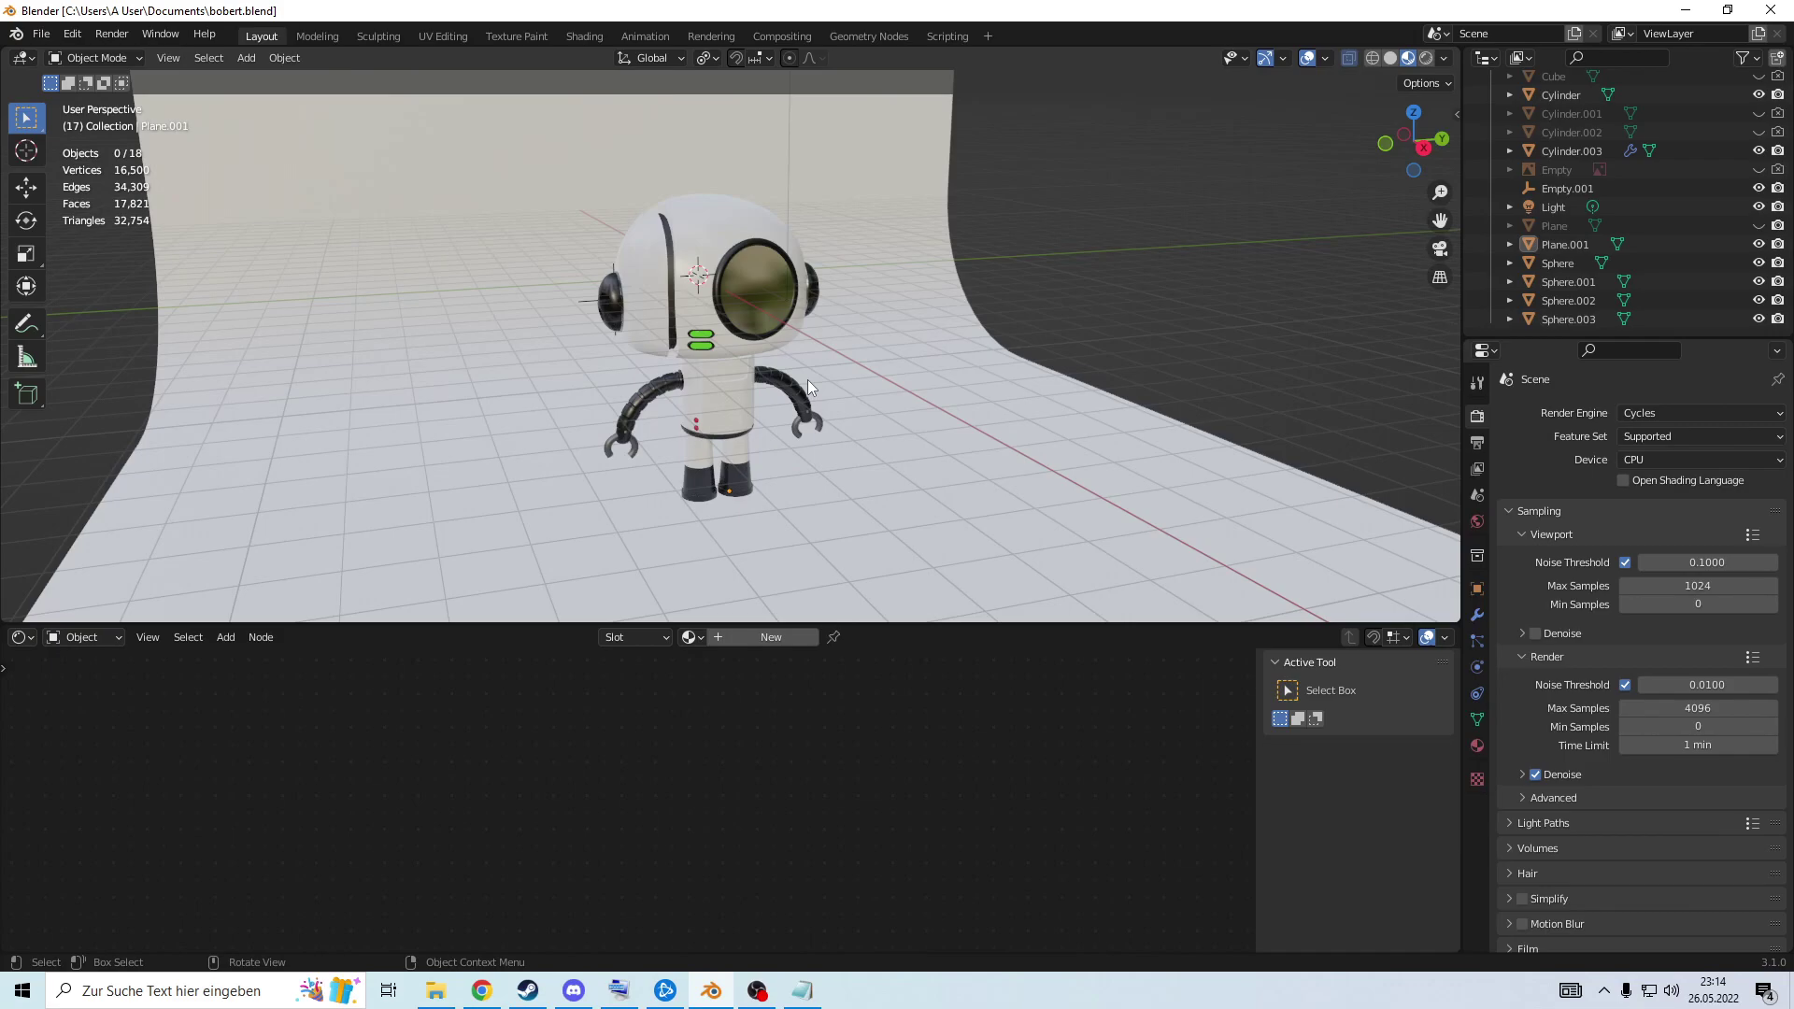
left_click(738, 333)
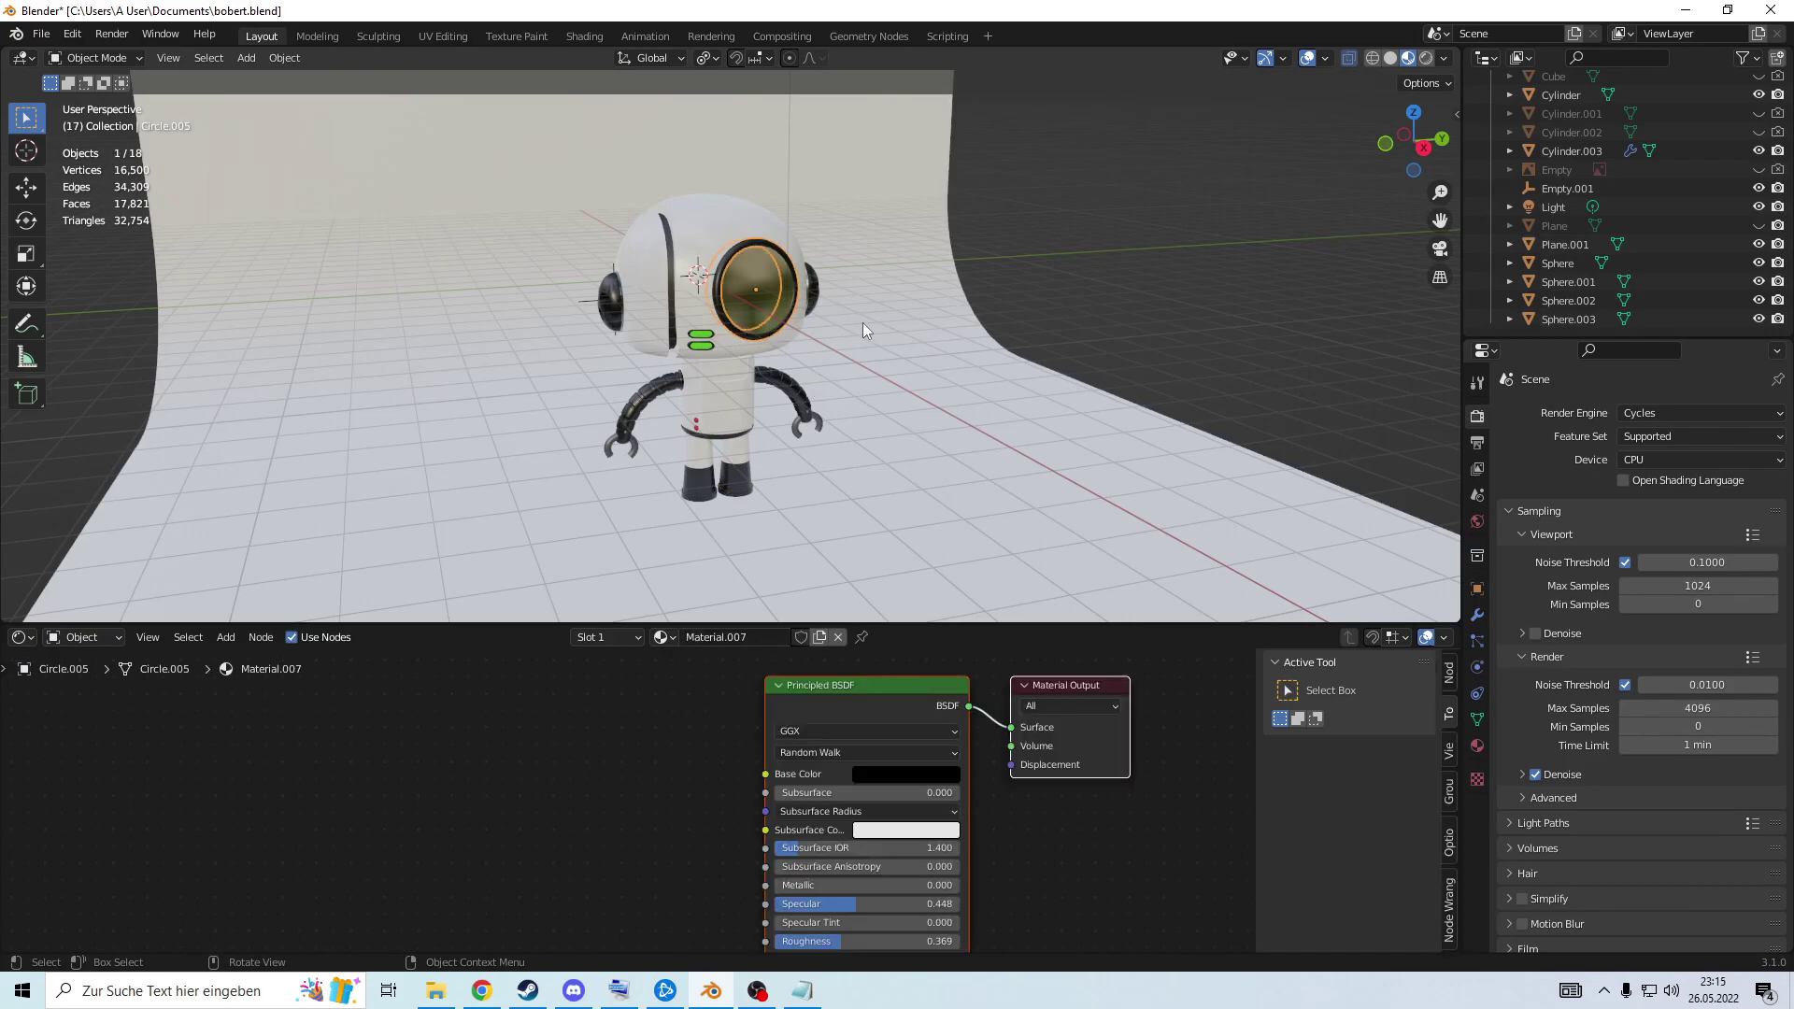
left_click(736, 349)
middle_click_drag(977, 396, 939, 400)
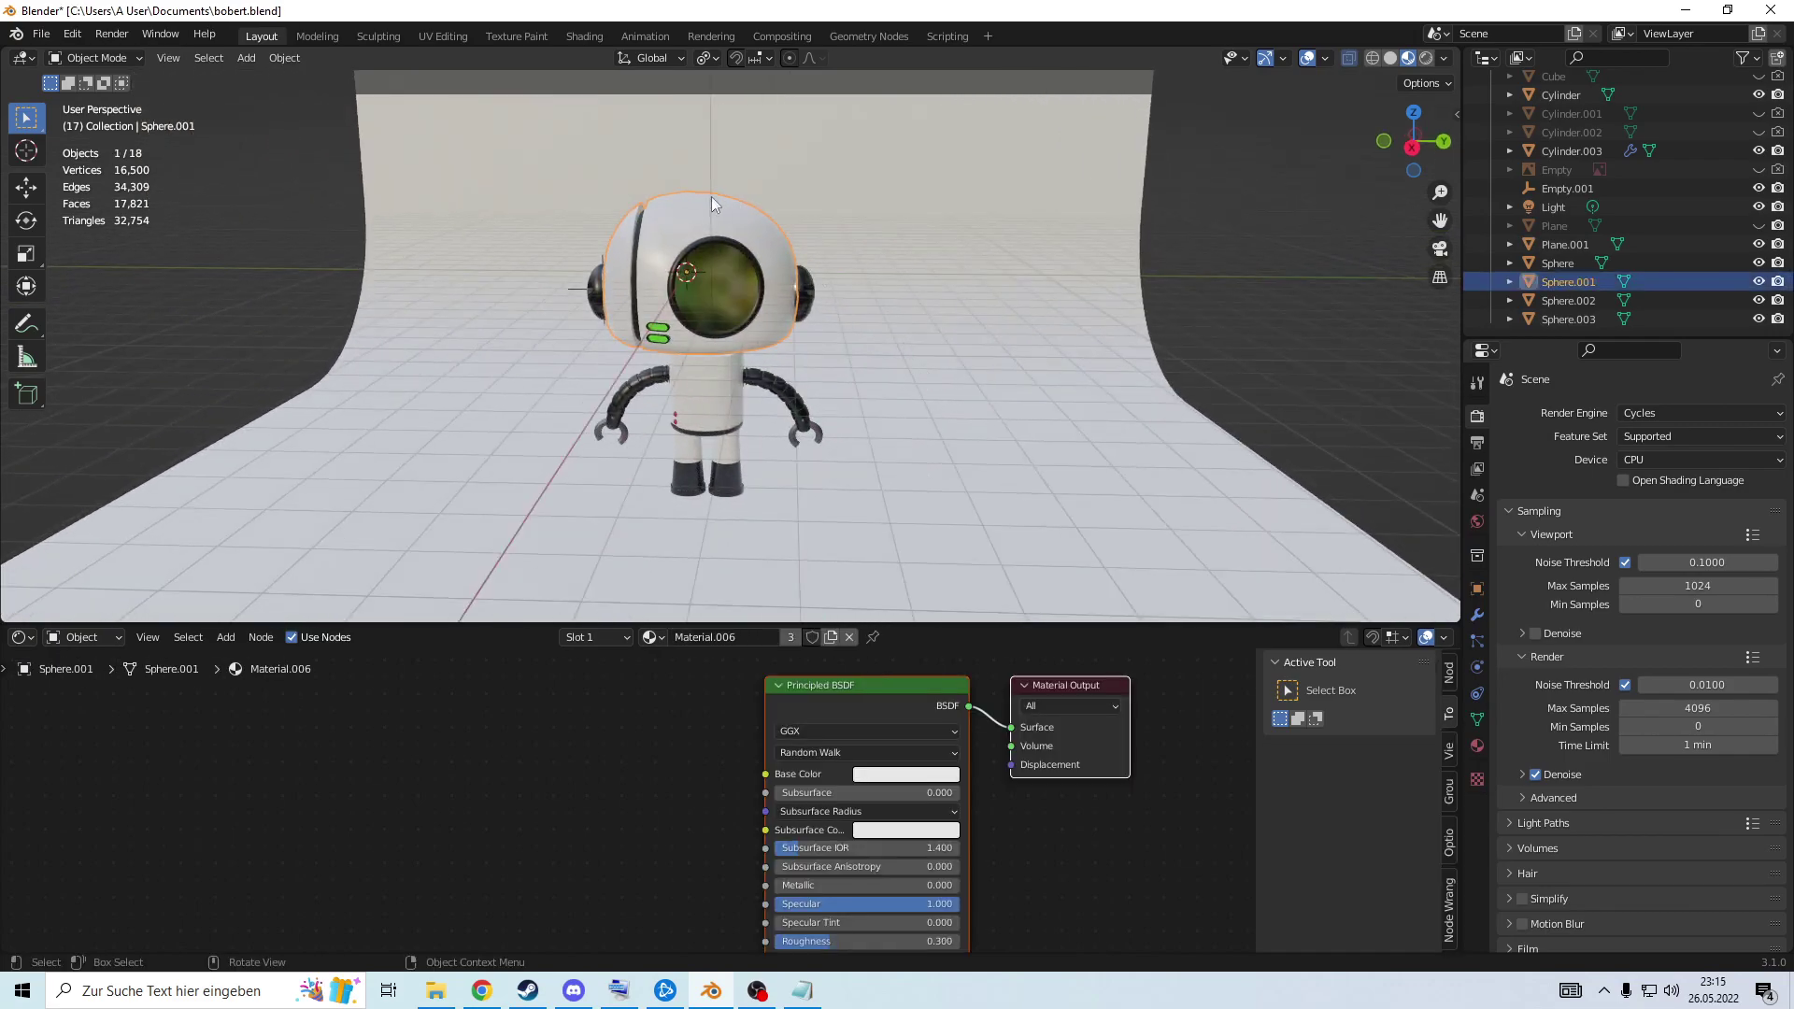
left_click(979, 210)
left_click(714, 320)
left_click(754, 278)
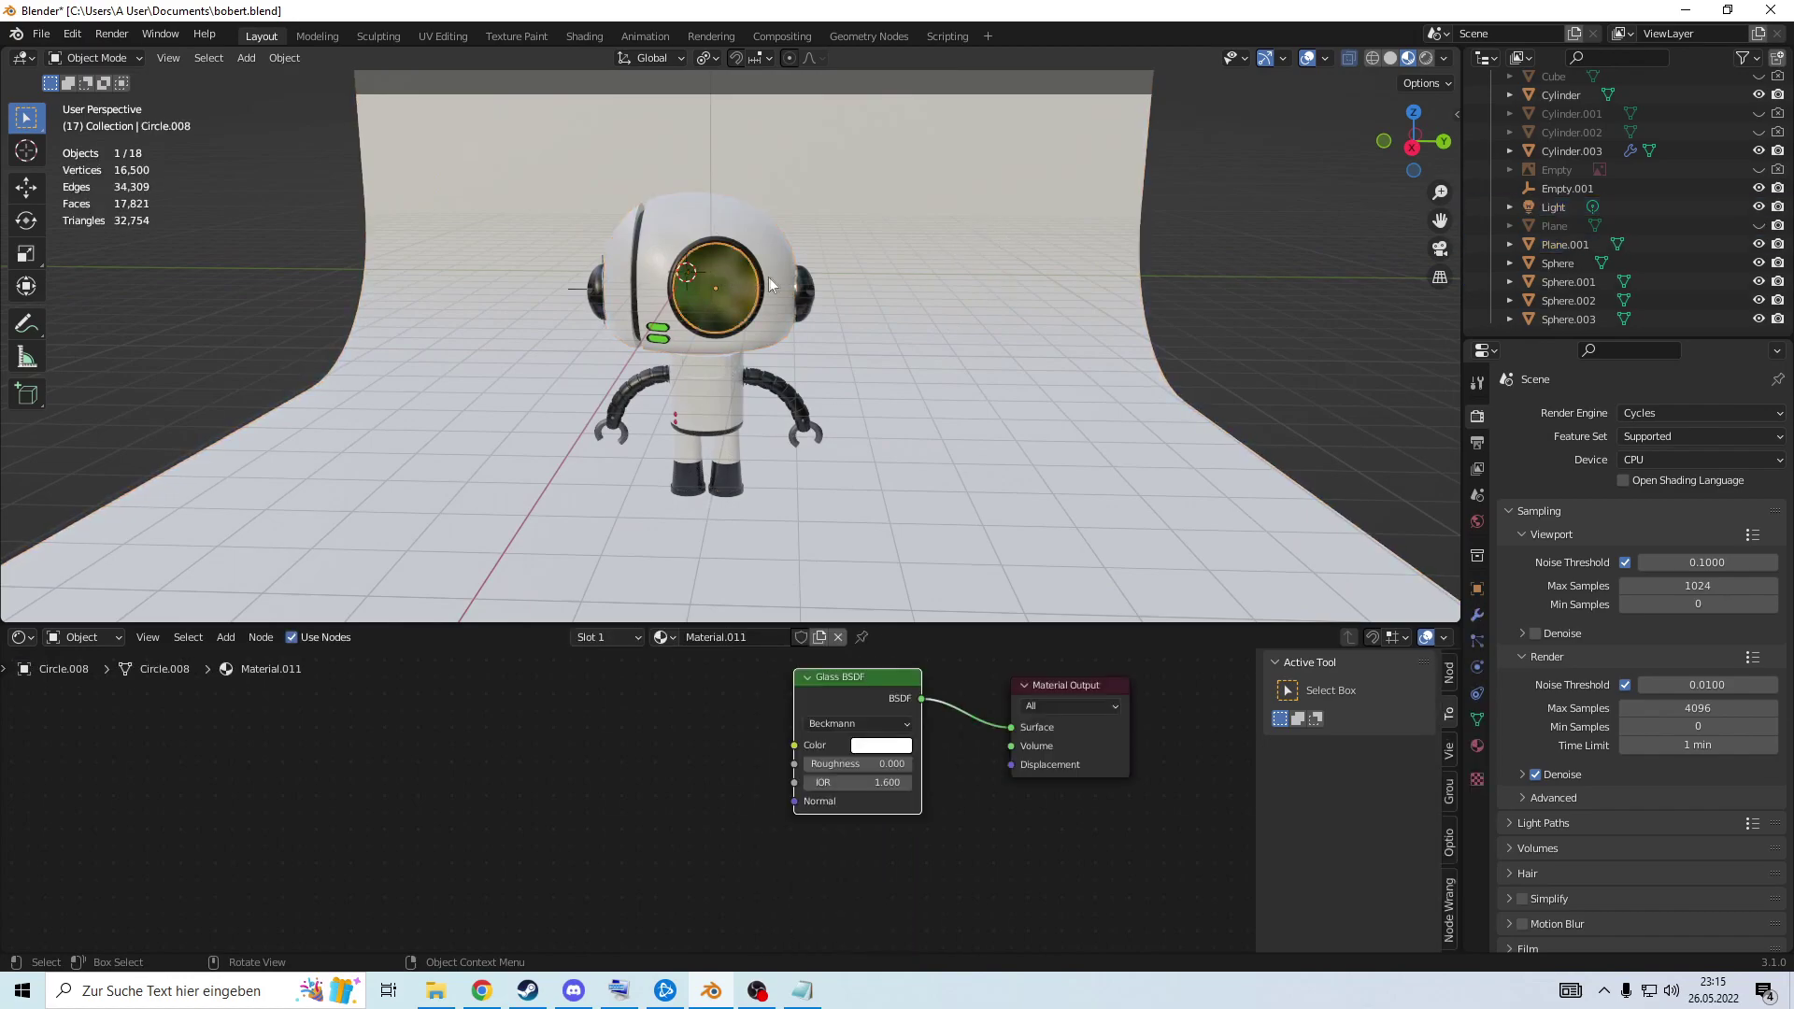
left_click(779, 265)
key("s")
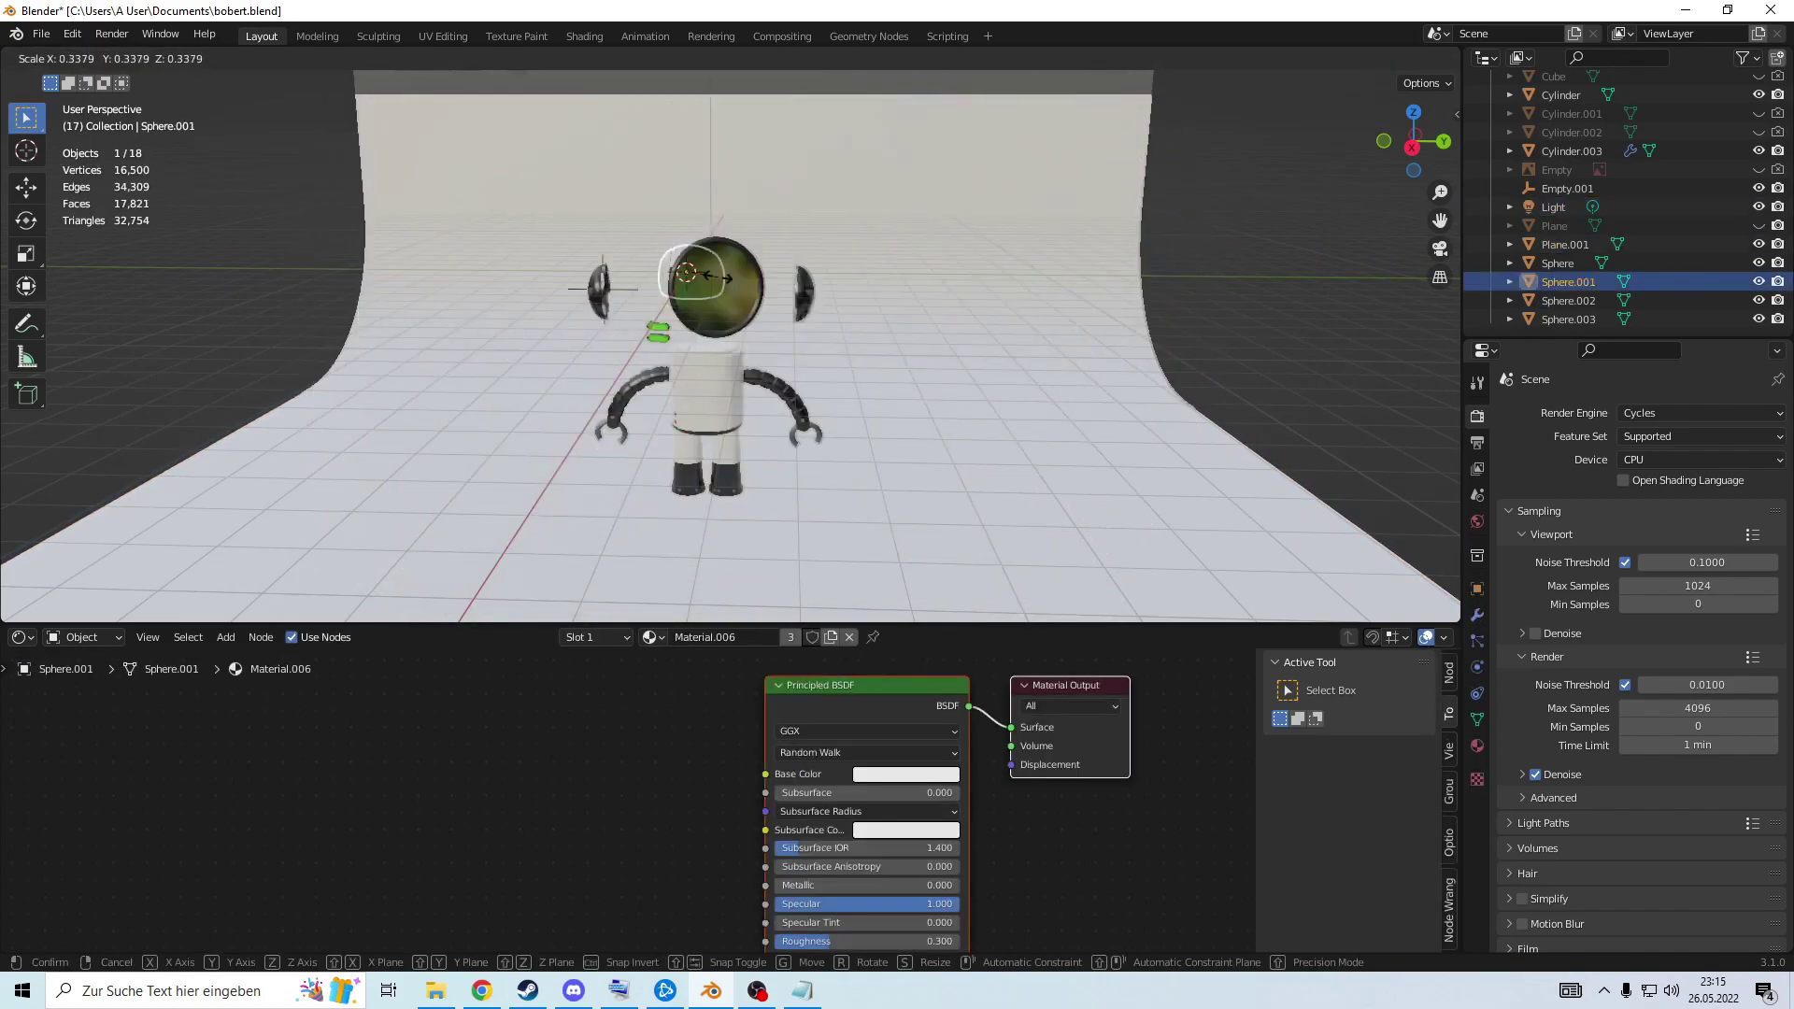
left_click(913, 283)
middle_click_drag(1062, 334, 1150, 326)
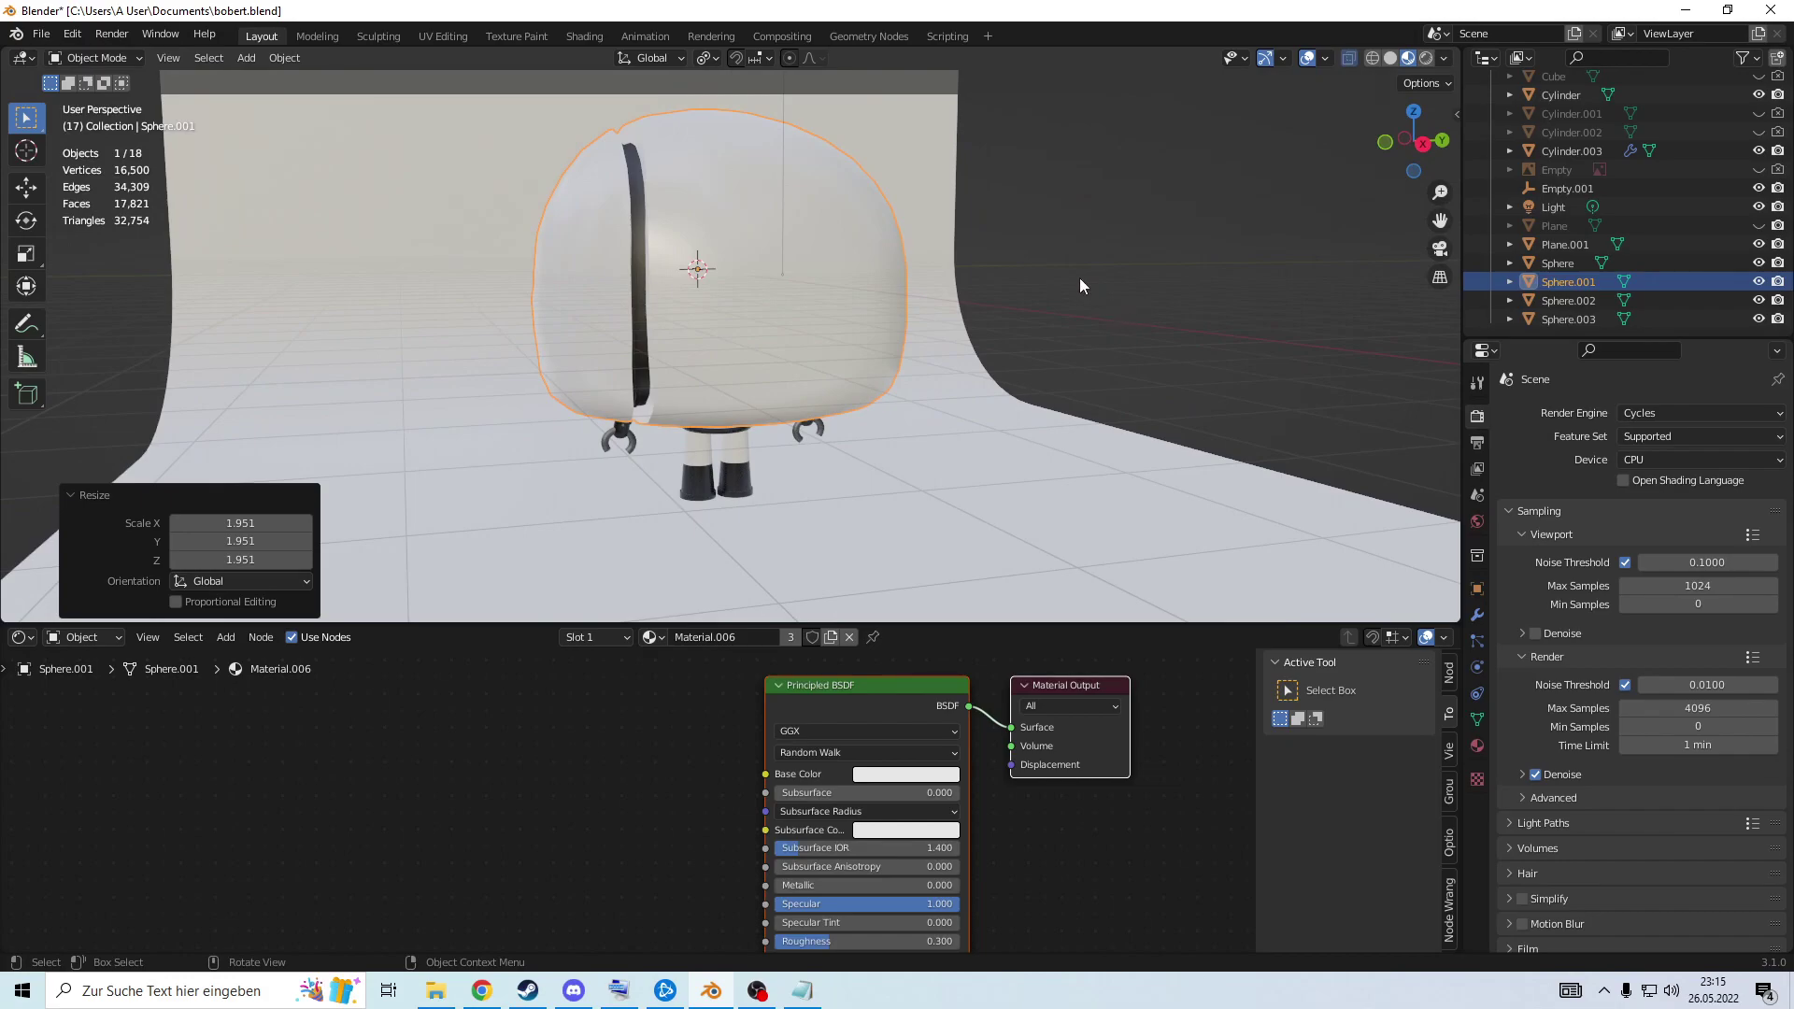
Examine how the enlarged head is displayed at very near and very far viewing distances.
scroll(1080, 277, "down", 4)
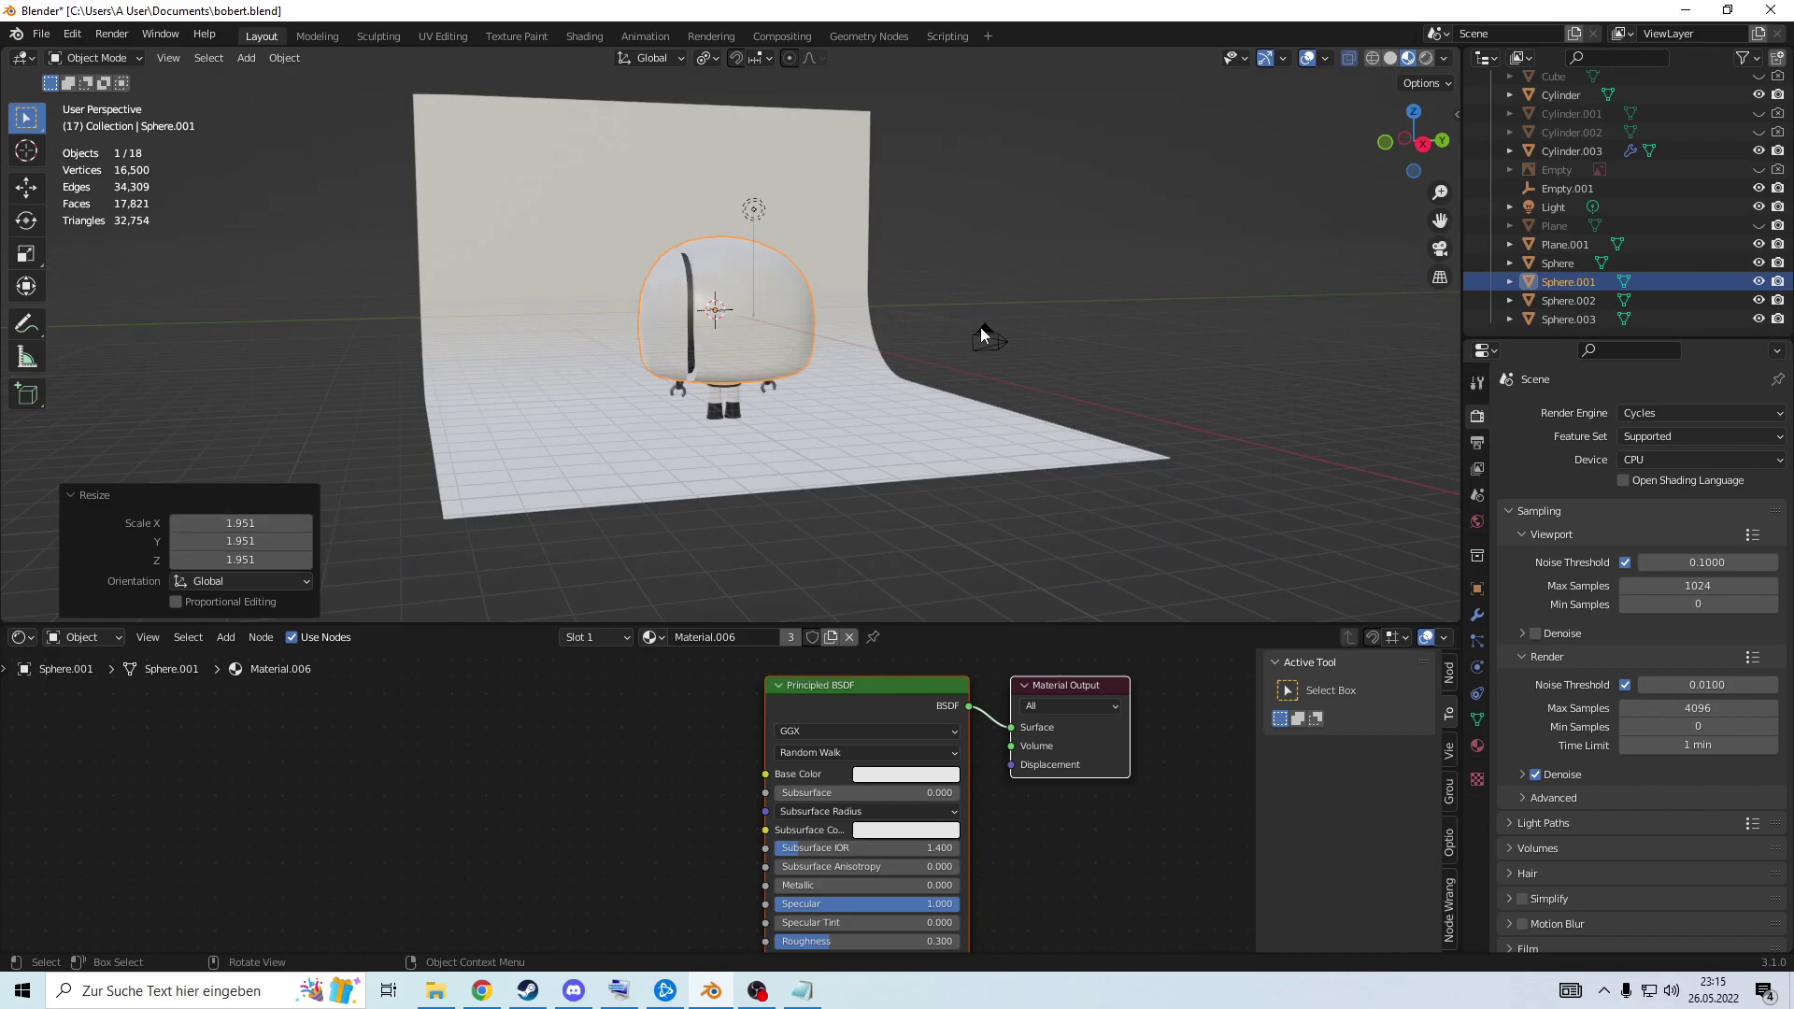
scroll(981, 334, "up", 3)
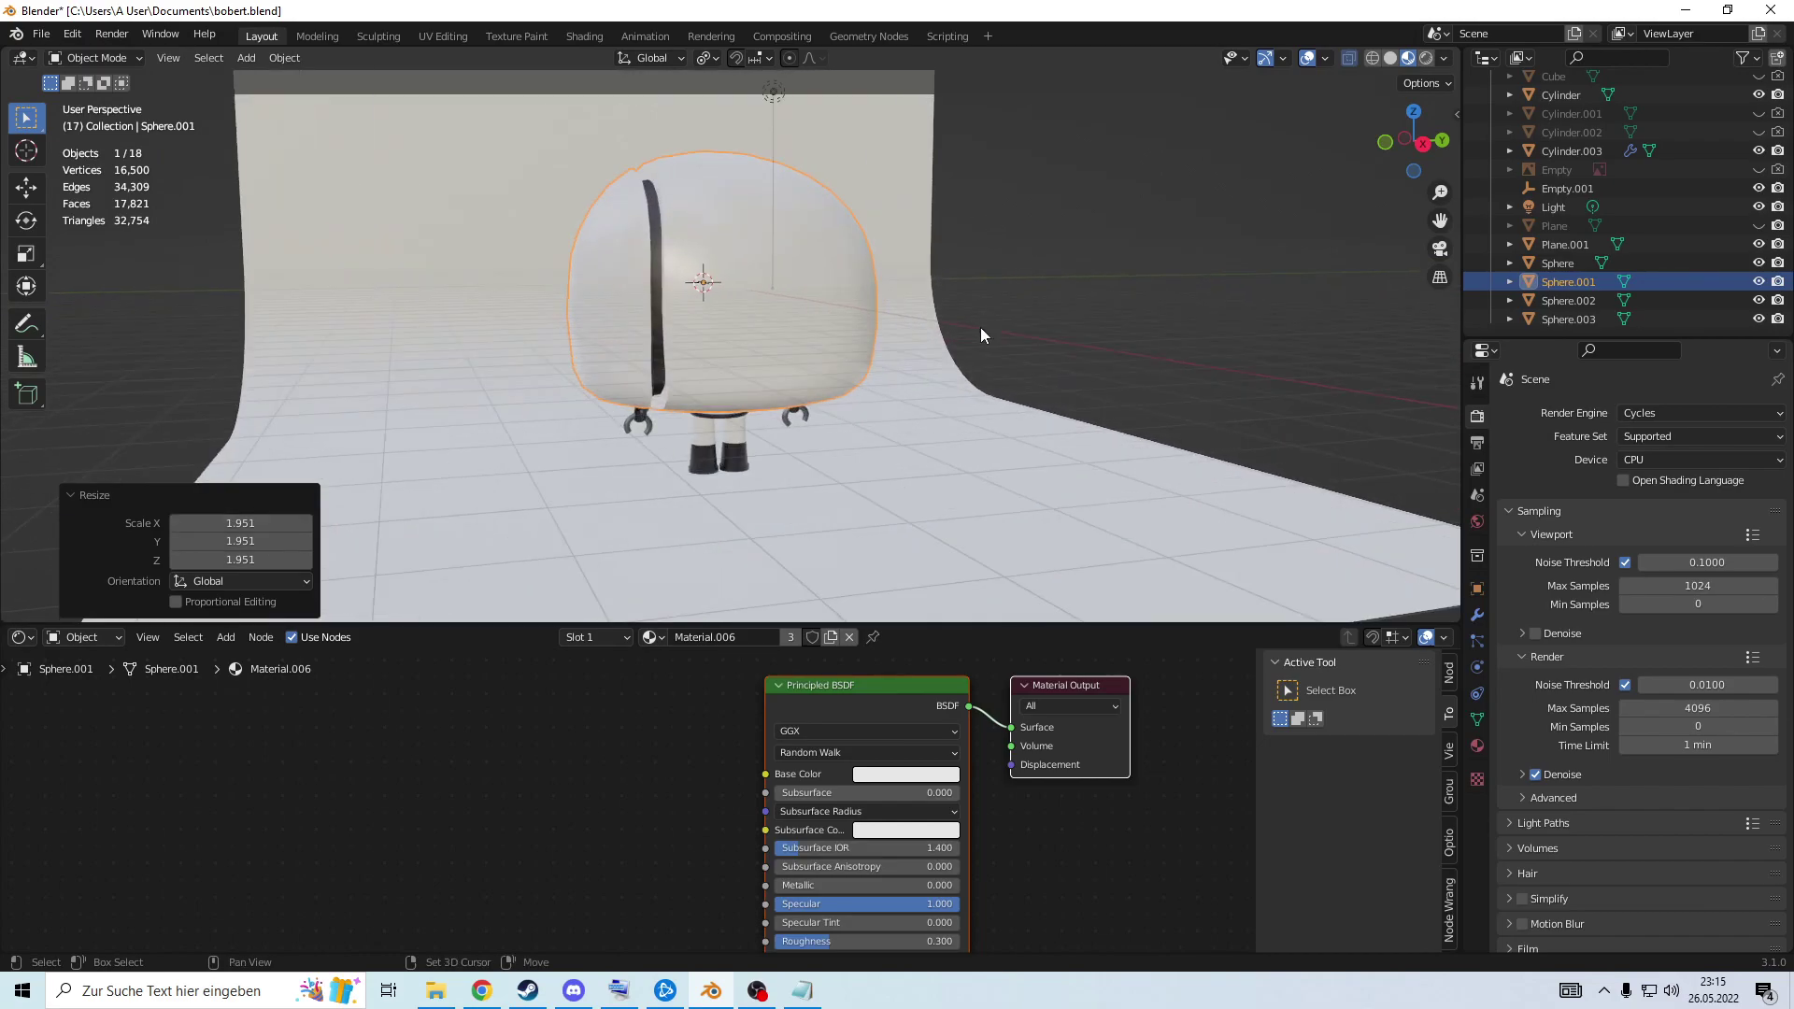
scroll(982, 335, "up", 8)
scroll(981, 335, "down", 10)
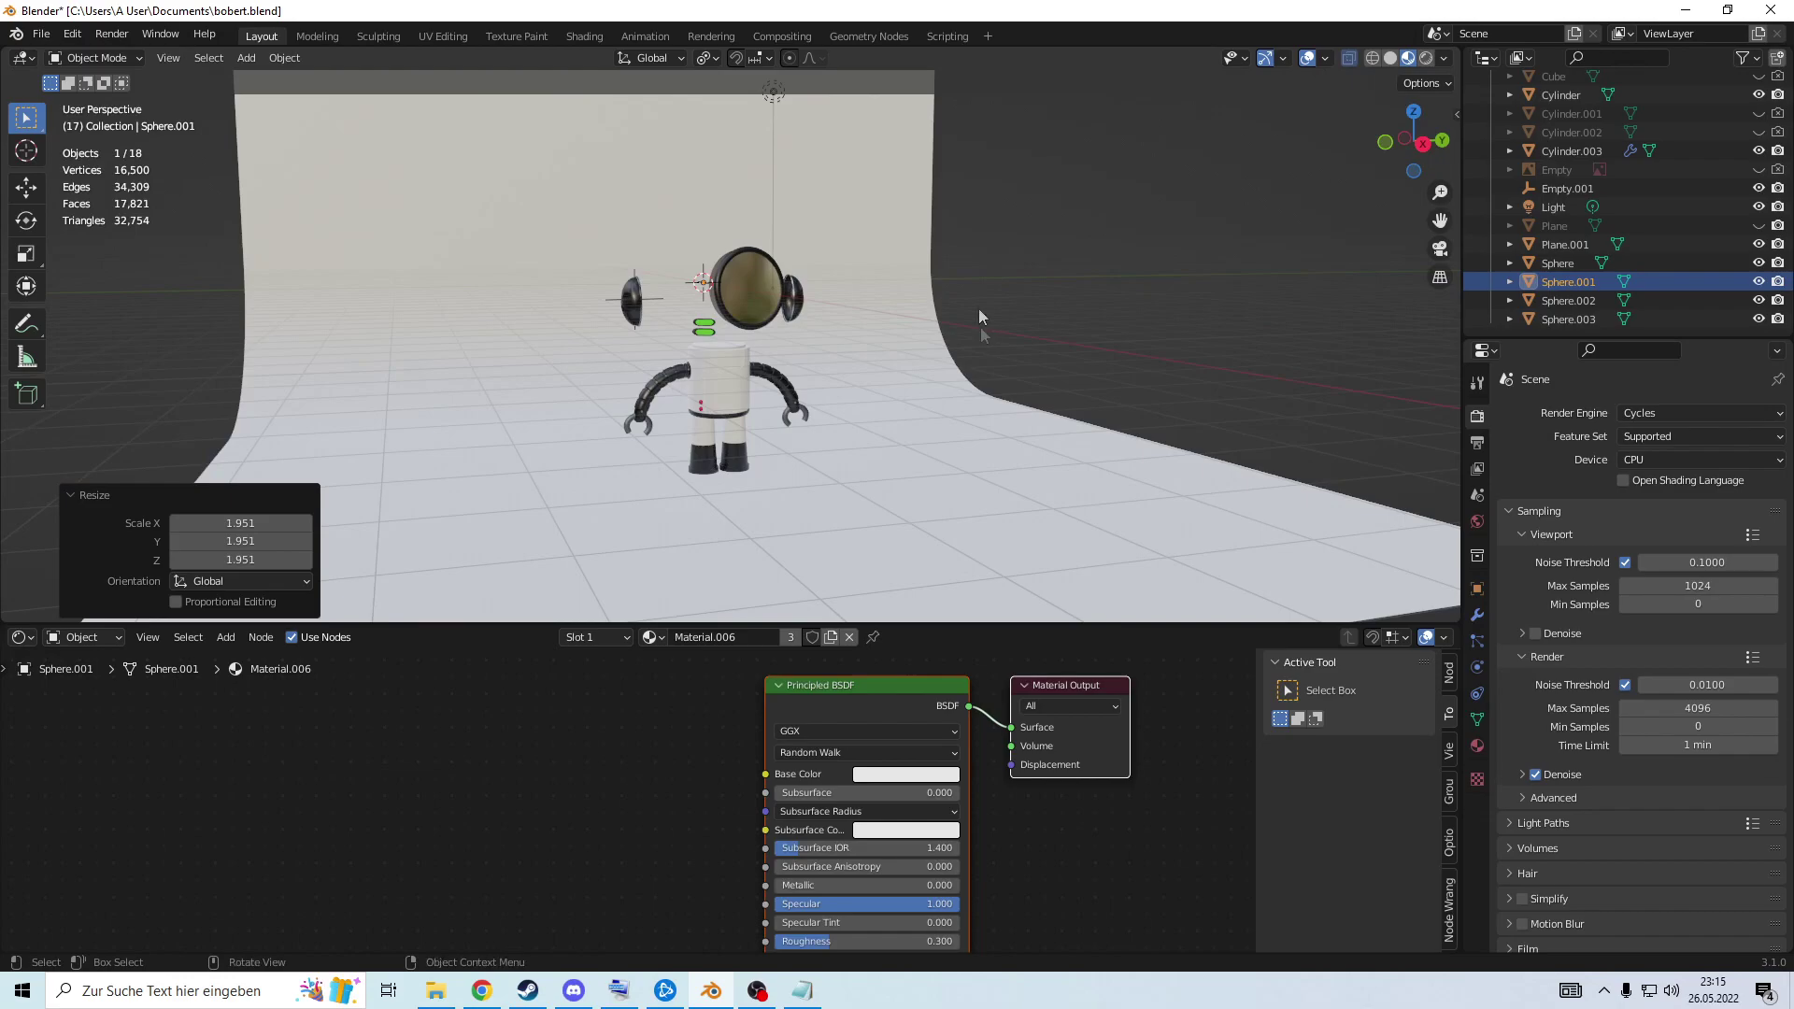
scroll(979, 328, "down", 10)
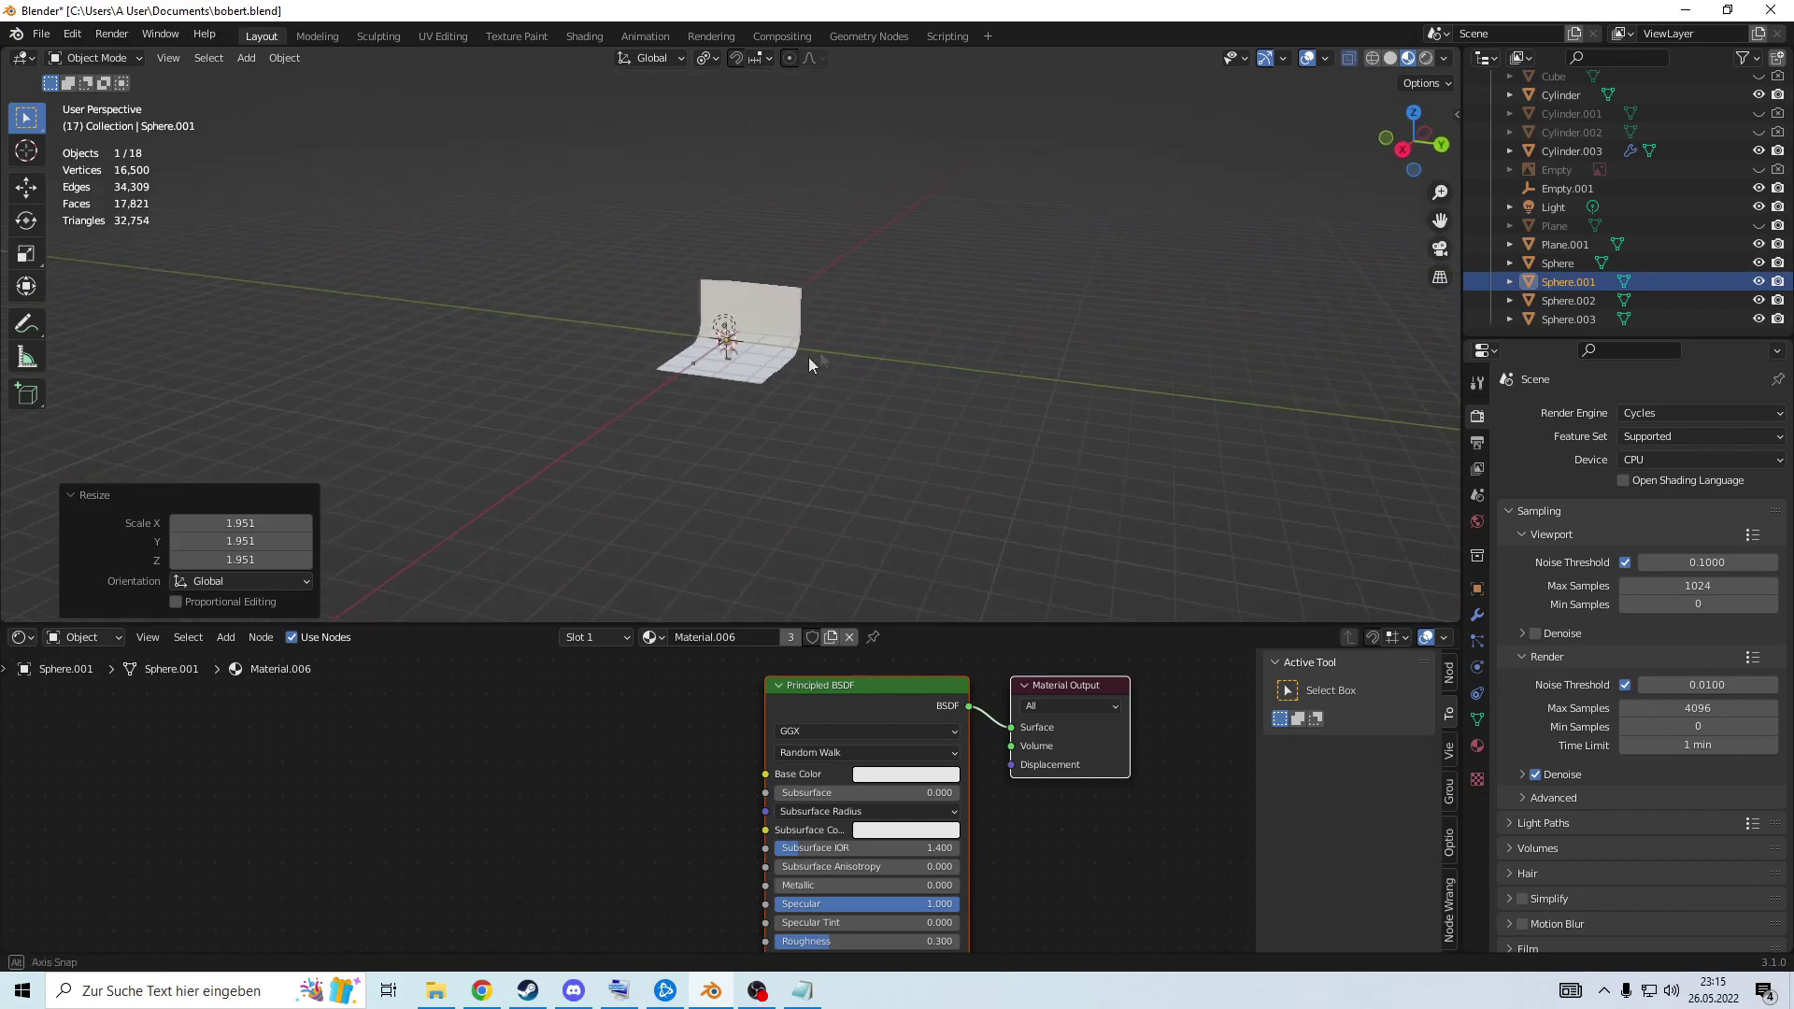
scroll(794, 360, "up", 10)
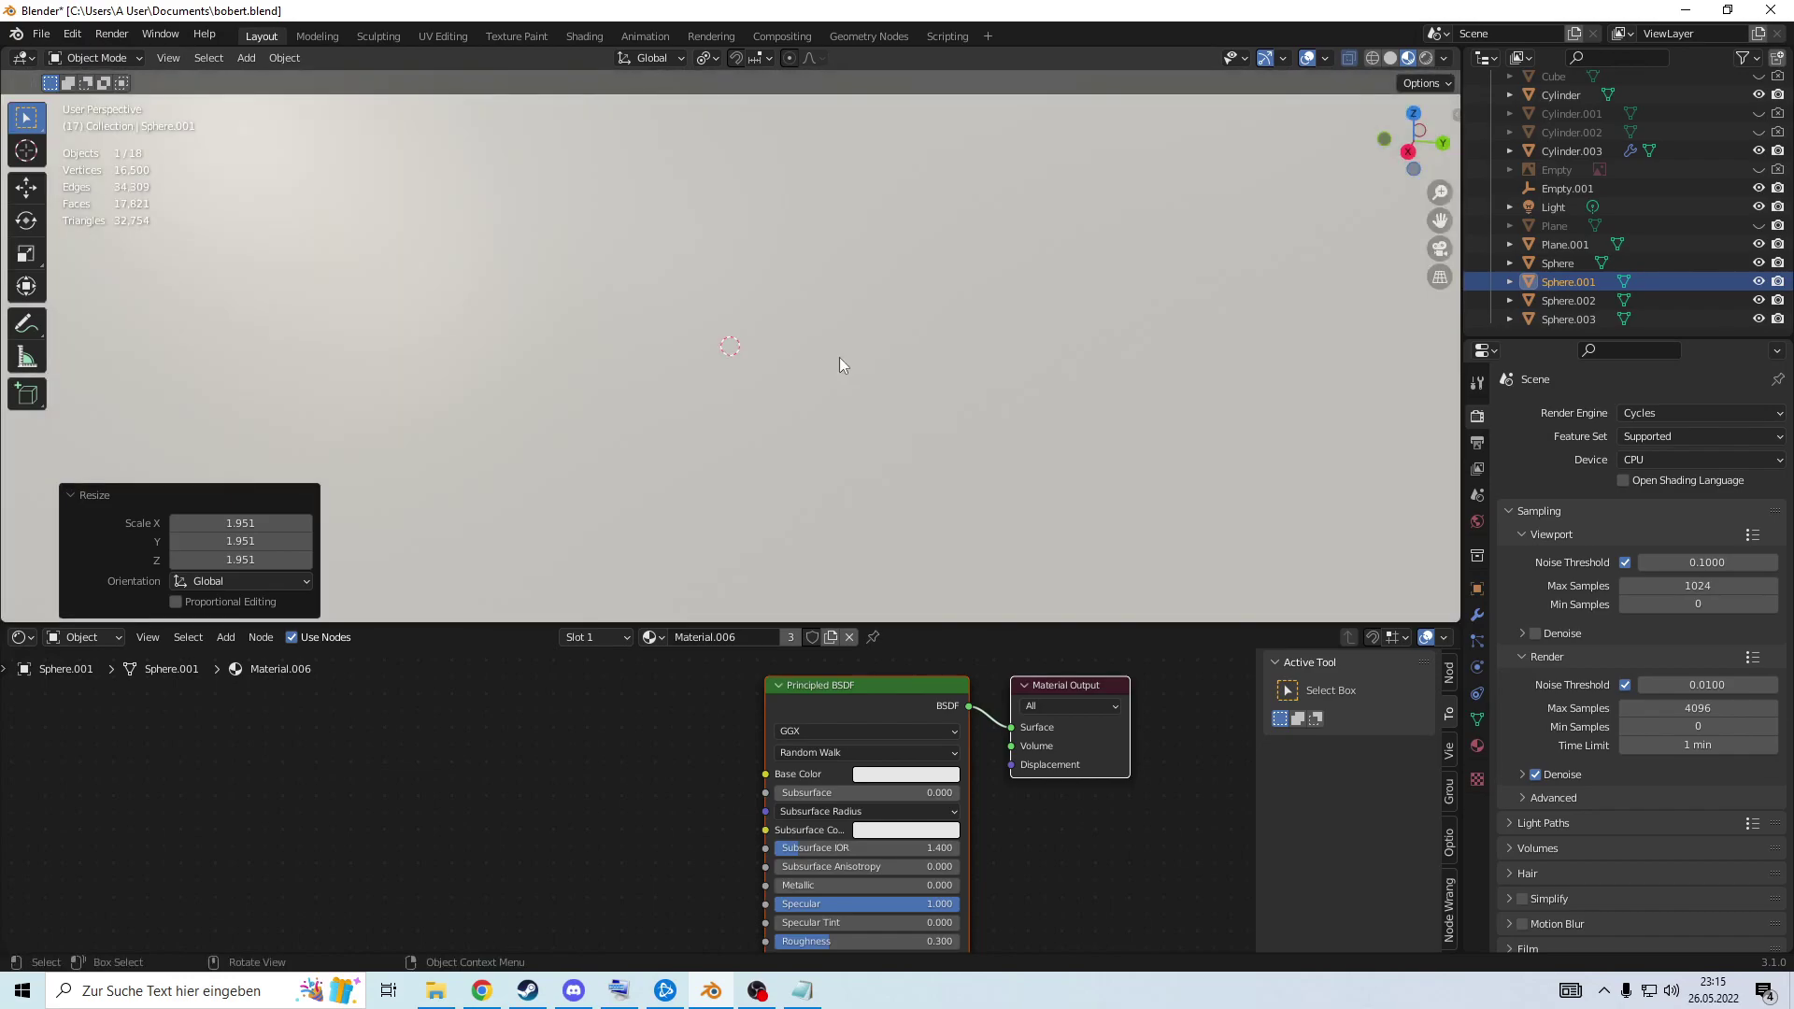
middle_click_drag(839, 365, 843, 371)
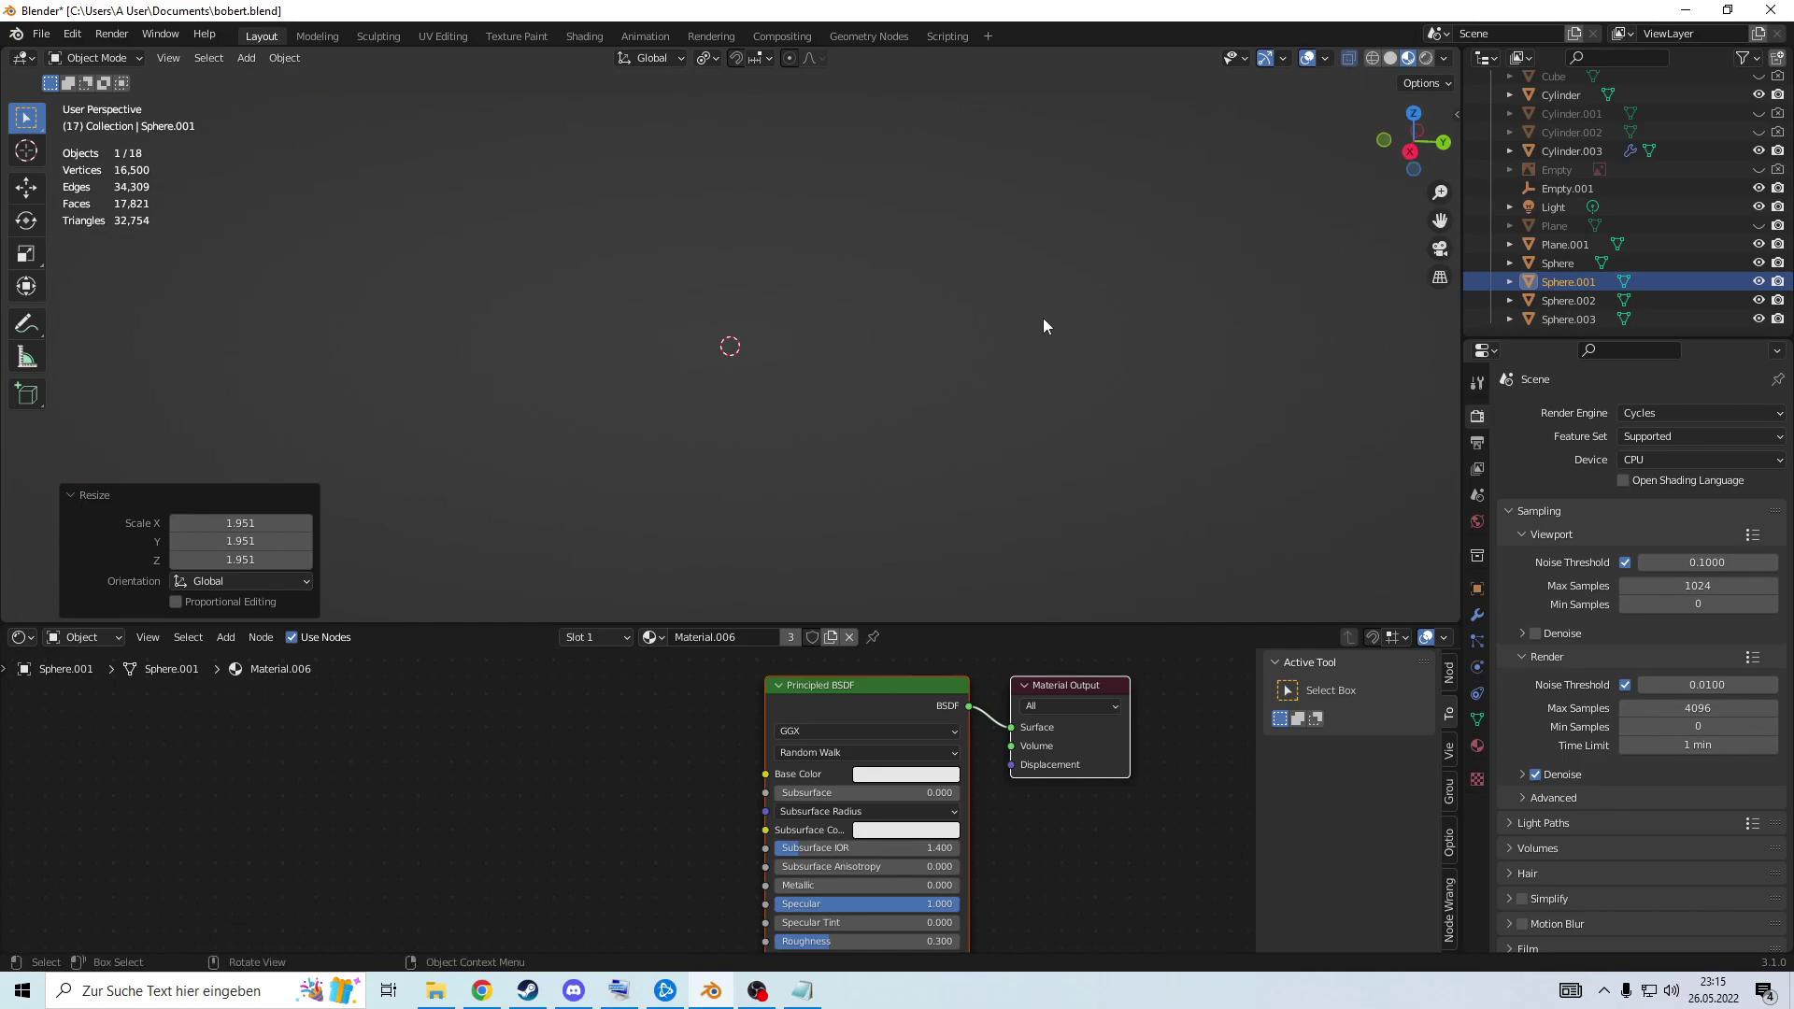
Set the 3D viewport's clip end distance to 100000 m and check the enlarged head's display.
key("n")
left_click(1449, 201)
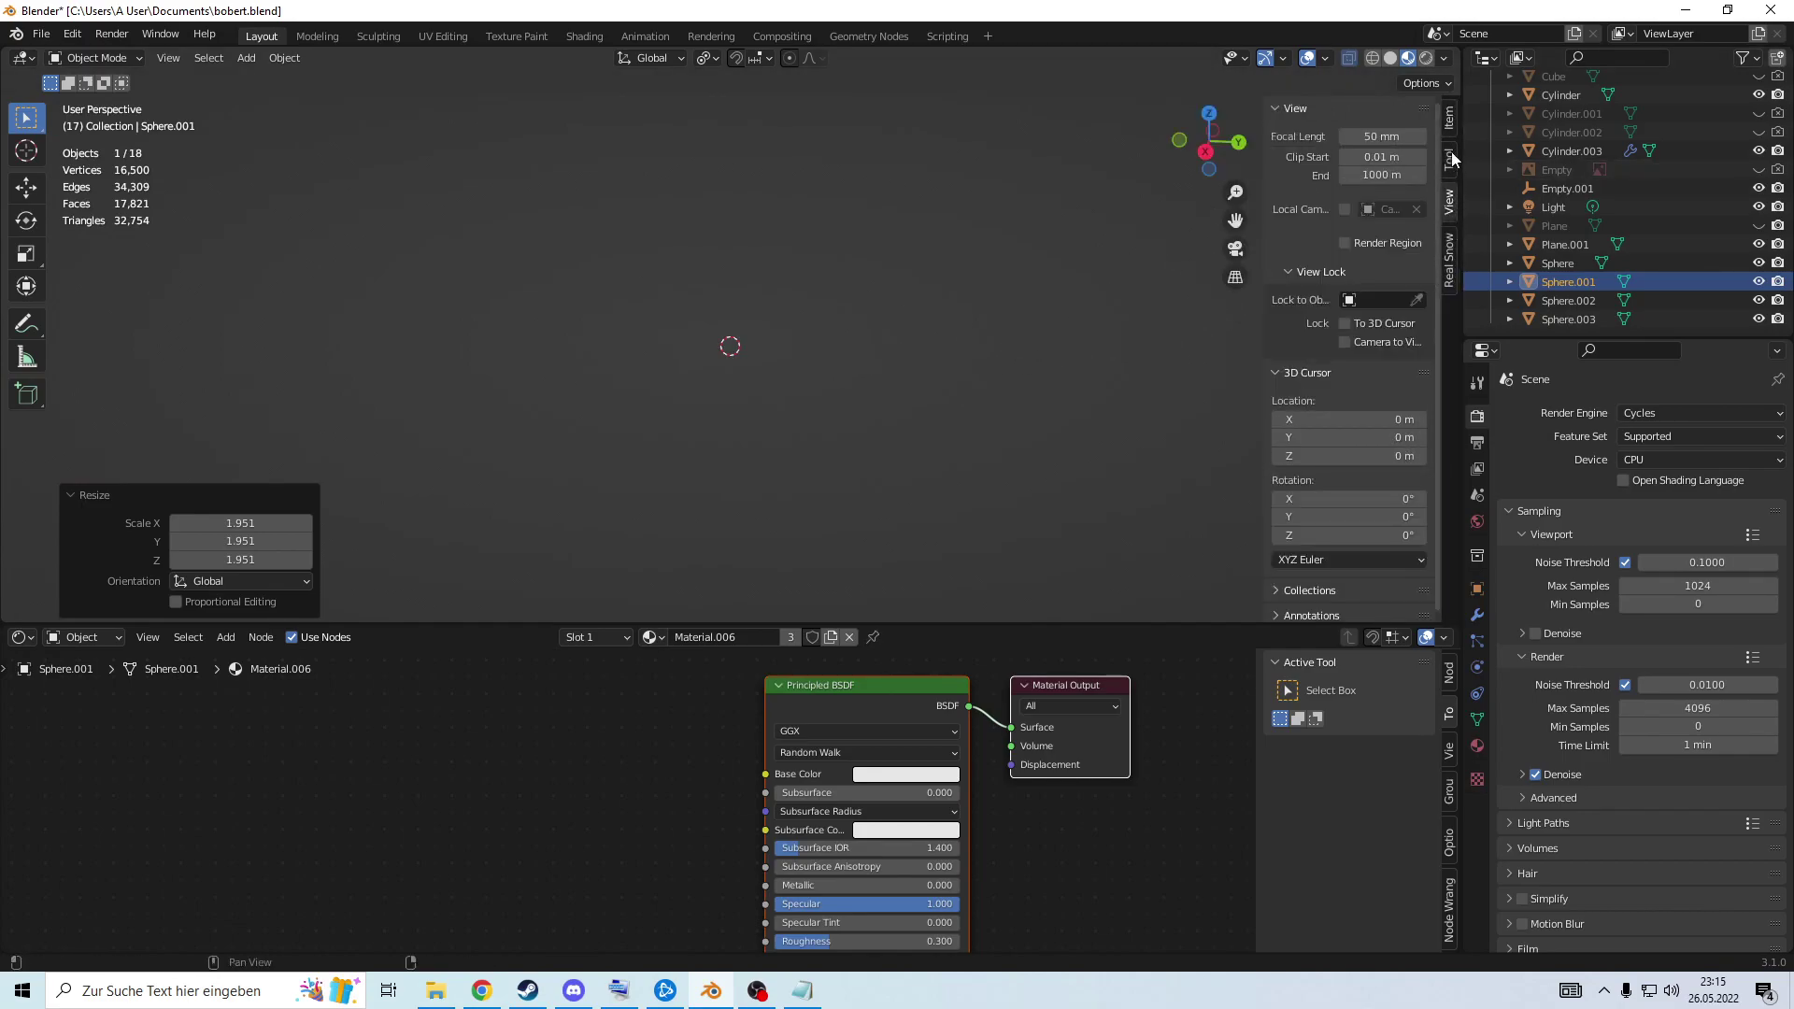
type("00")
key("Return")
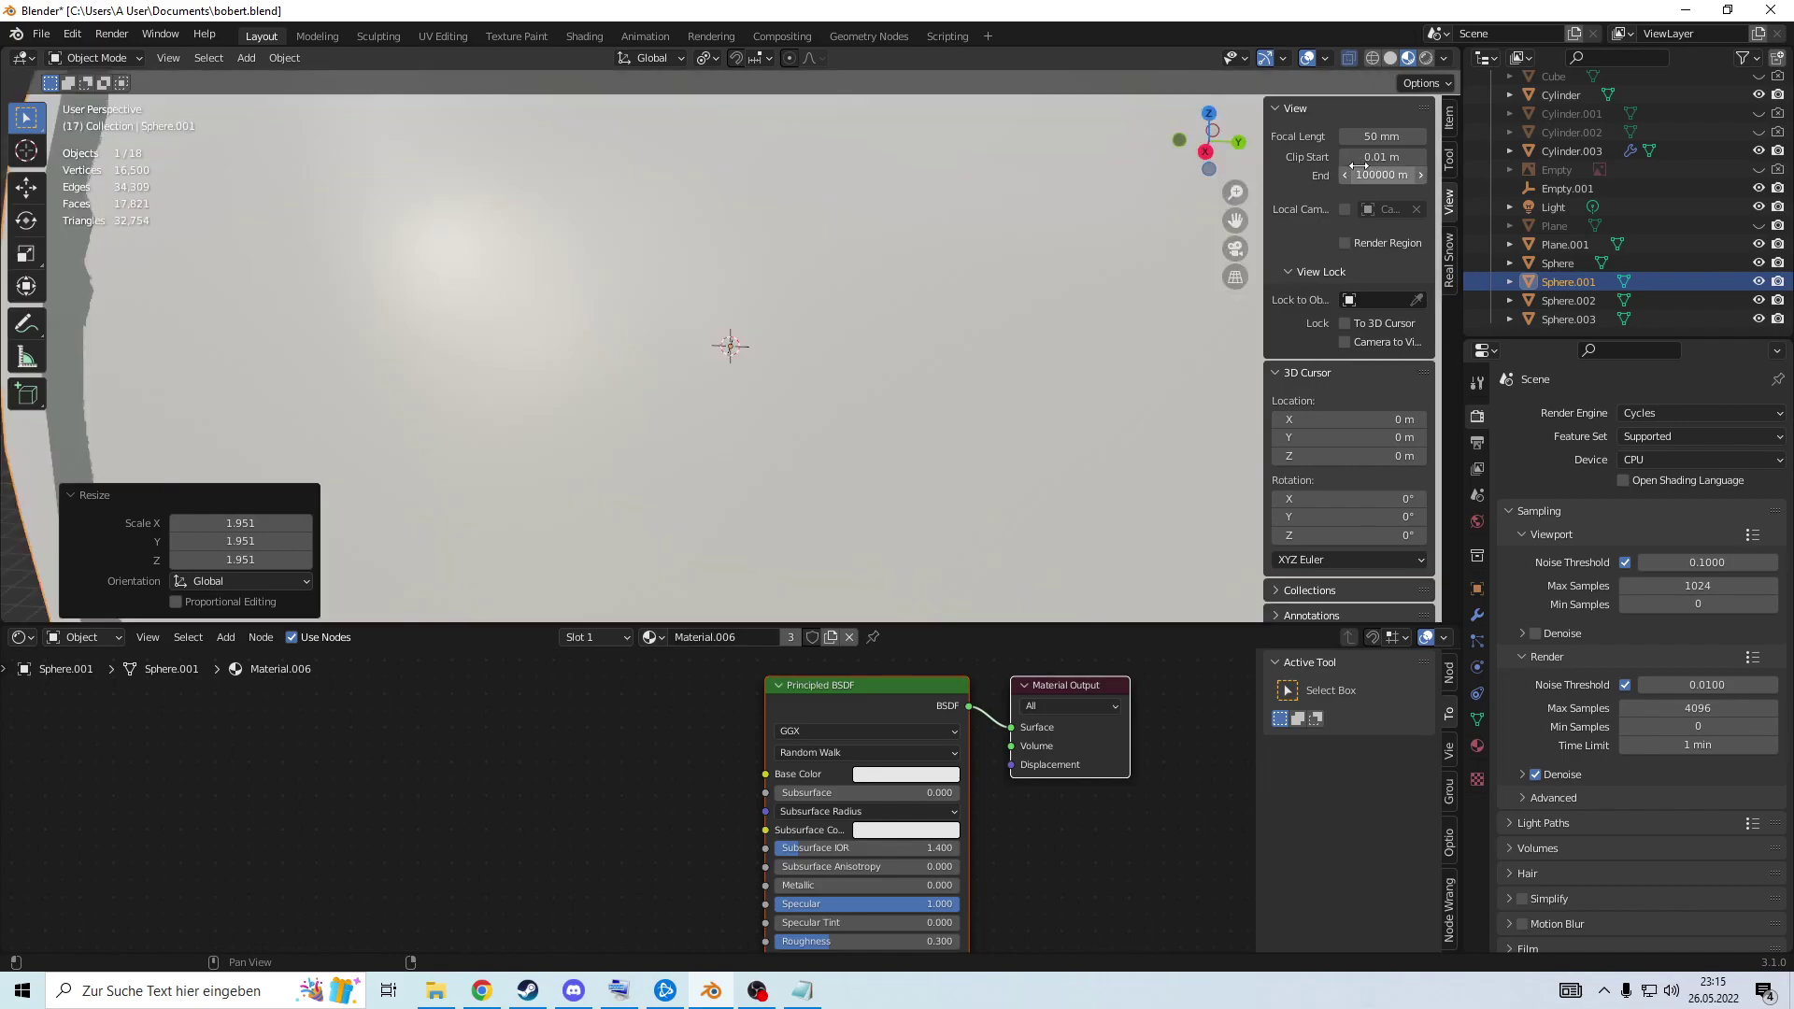
scroll(993, 234, "down", 8)
middle_click_drag(993, 234, 1039, 276)
scroll(1039, 275, "up", 4)
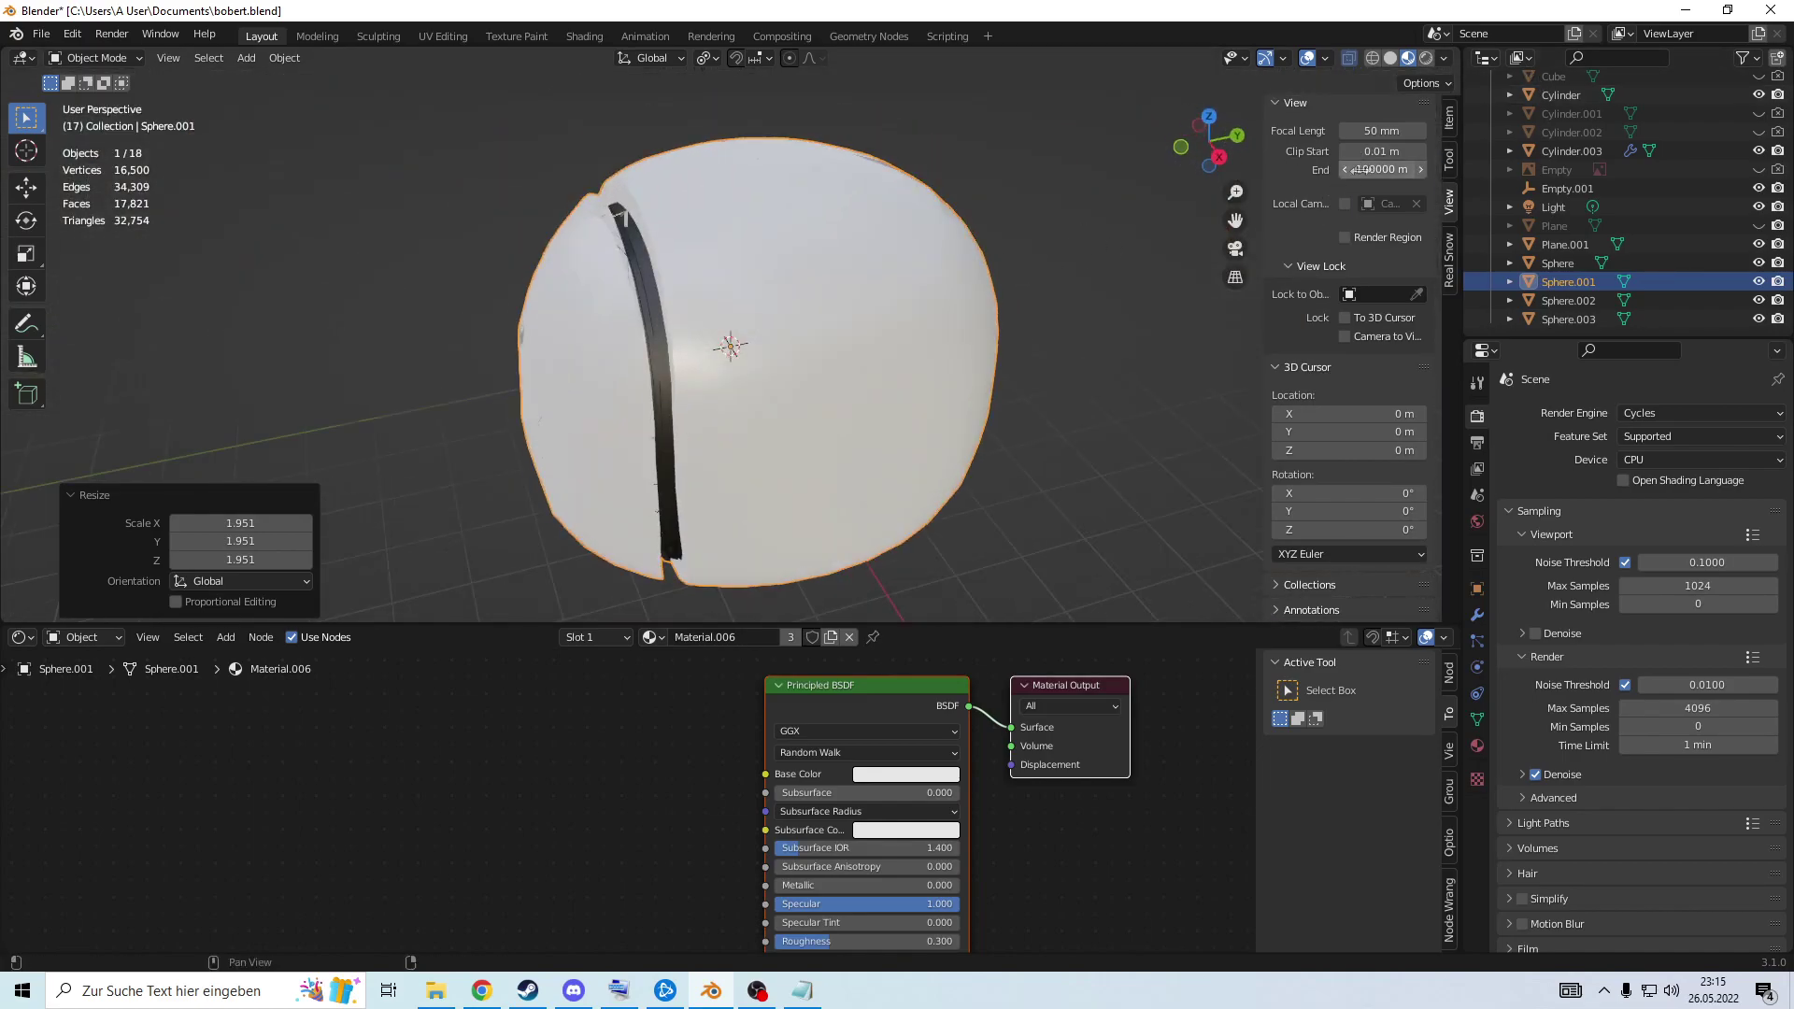
Enter 1 as the viewport clipping distance and check the view around the head.
type("1")
key("Return")
middle_click_drag(587, 353, 619, 243)
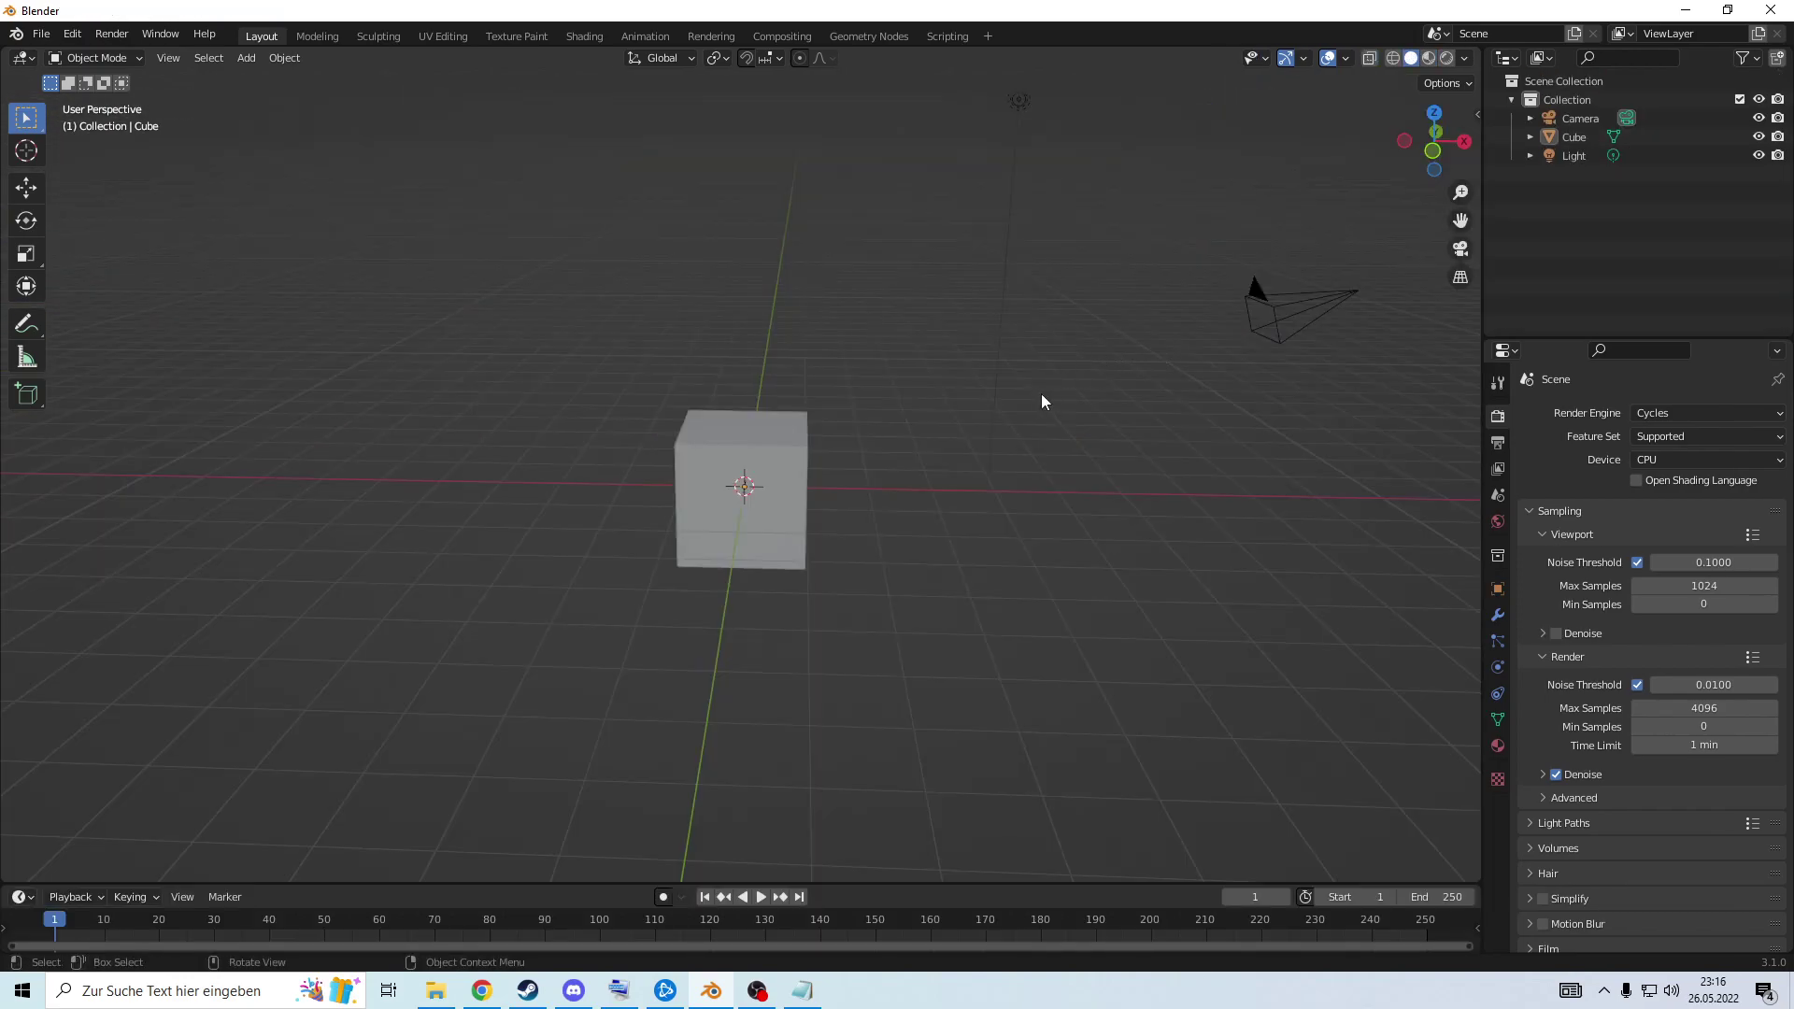
Show the default cube scene in material preview shading.
middle_click_drag(973, 342, 854, 340)
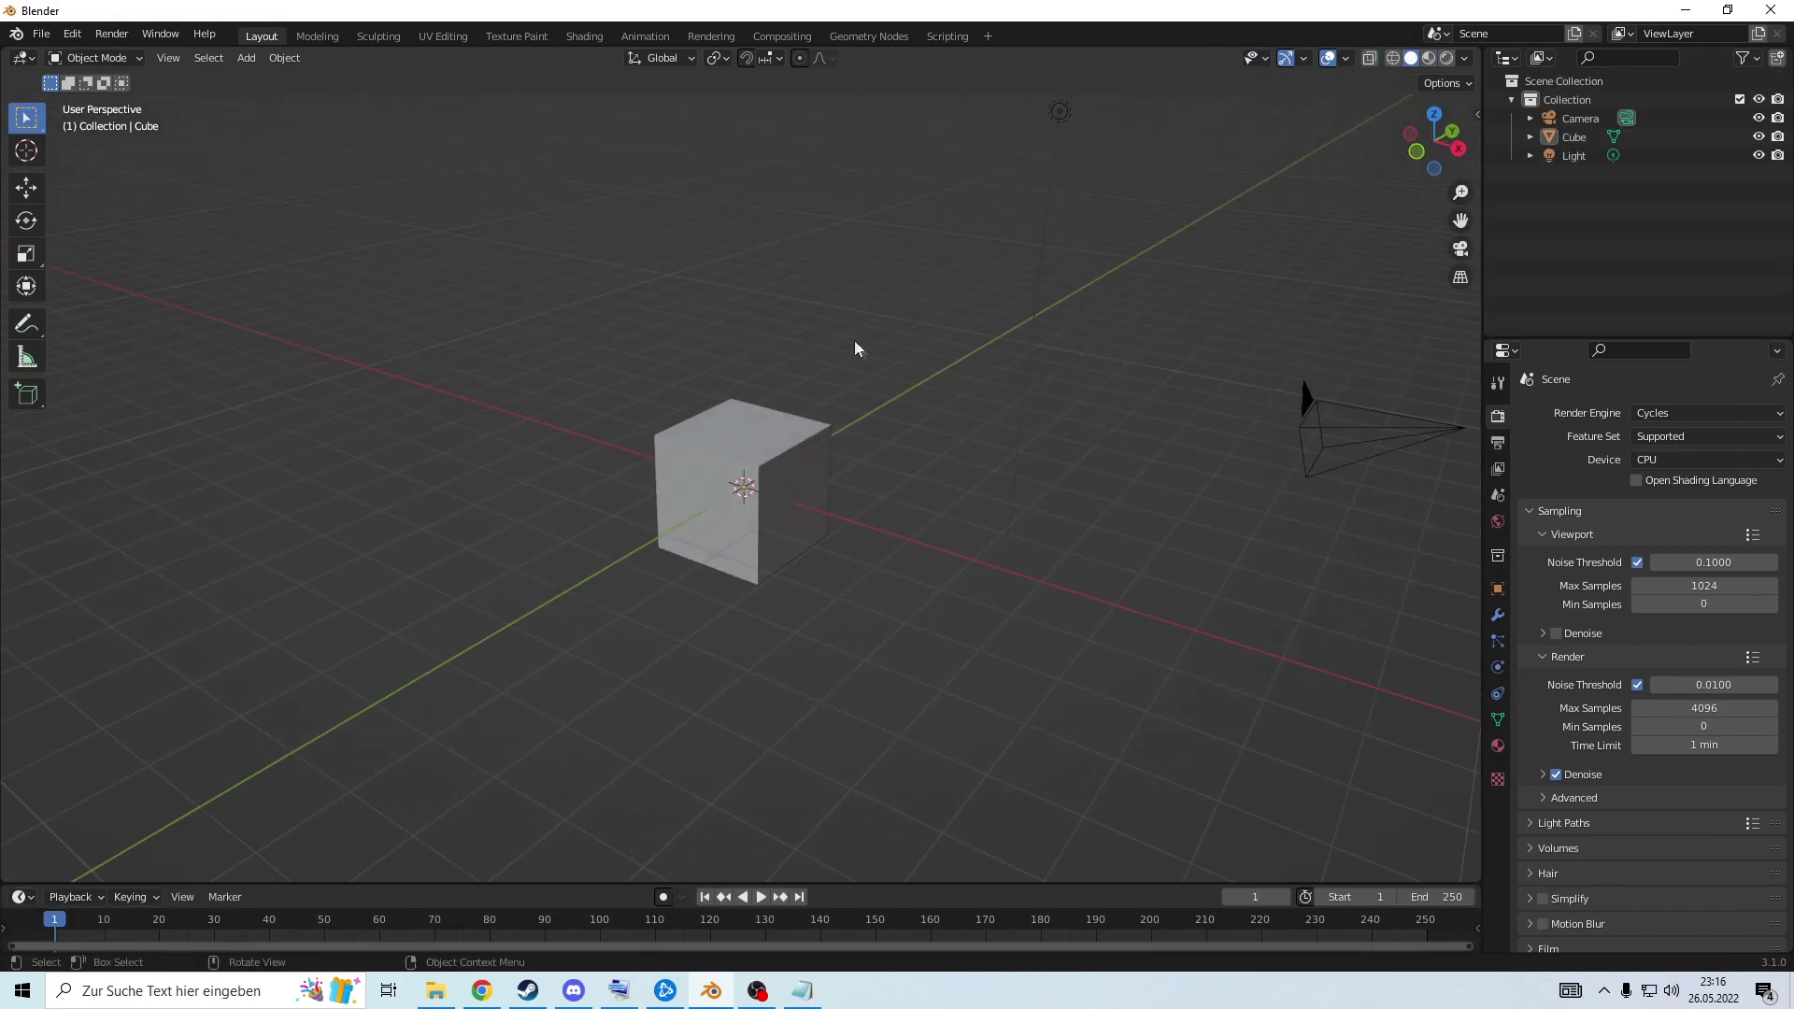
left_click(1431, 58)
scroll(841, 297, "up", 3)
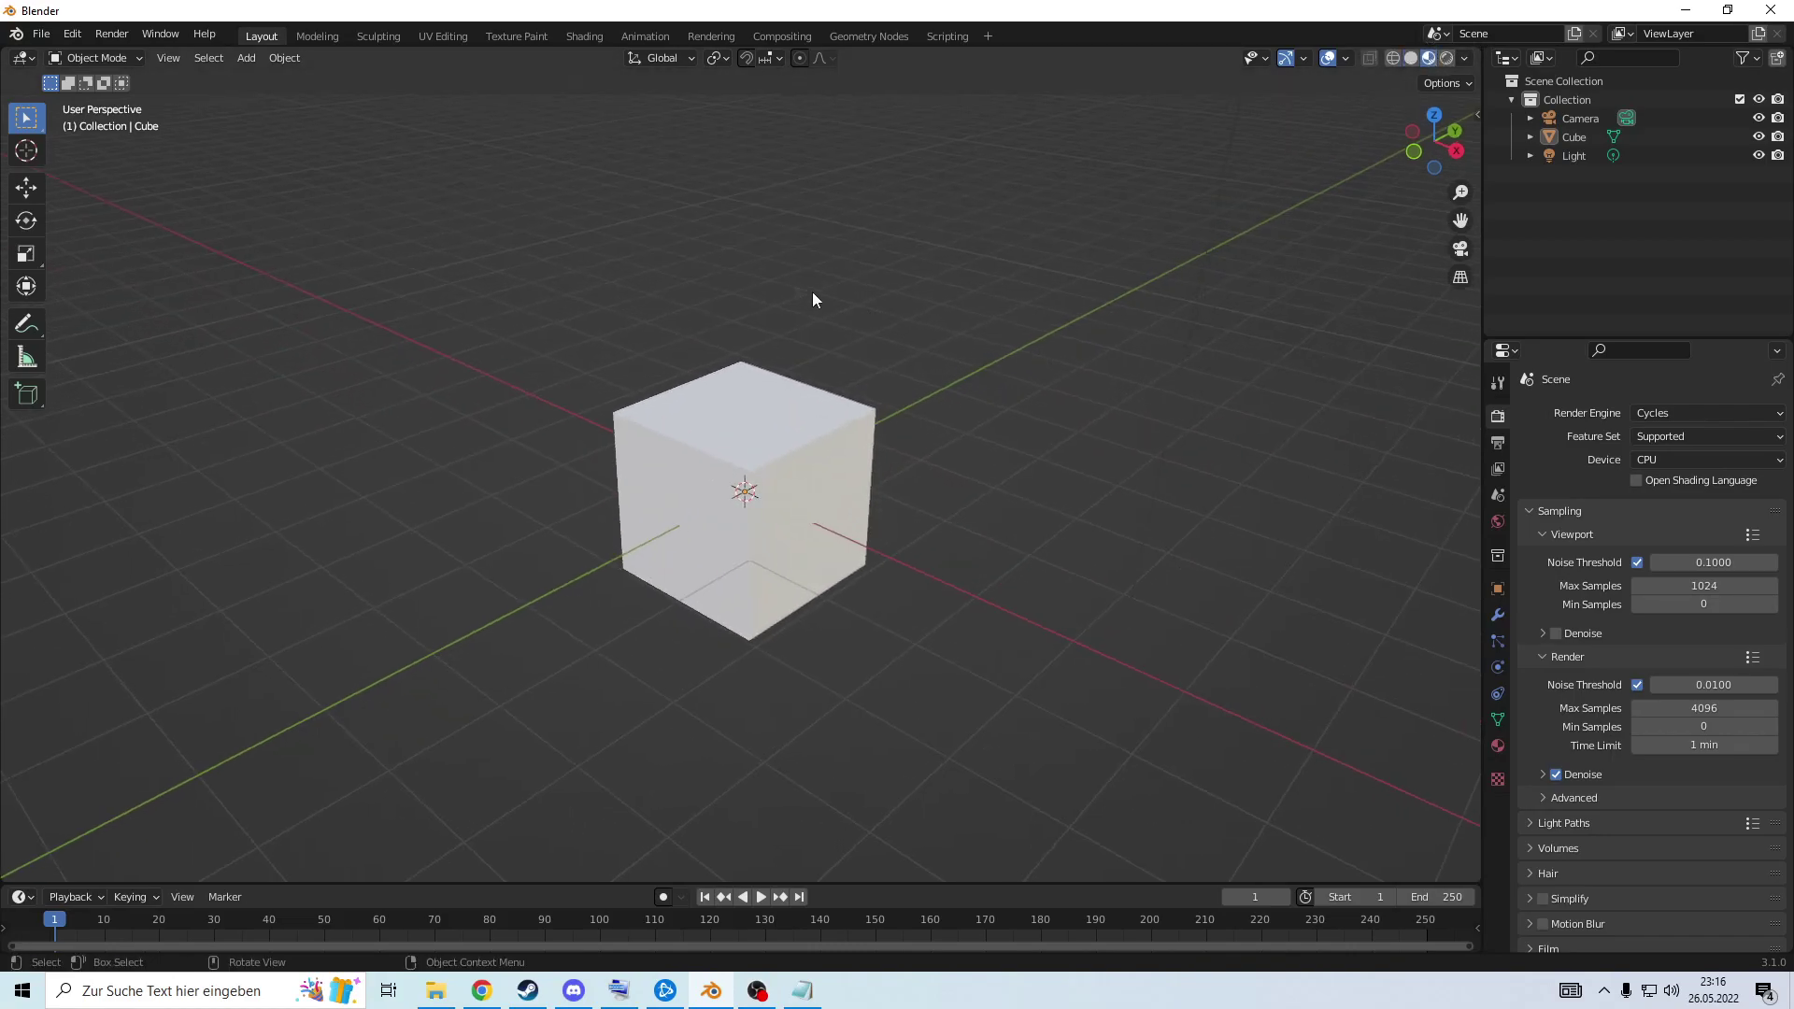
Add a Grease Pencil Stroke object and move it well away from the cube.
key("shift+a")
mouse_move(807, 214)
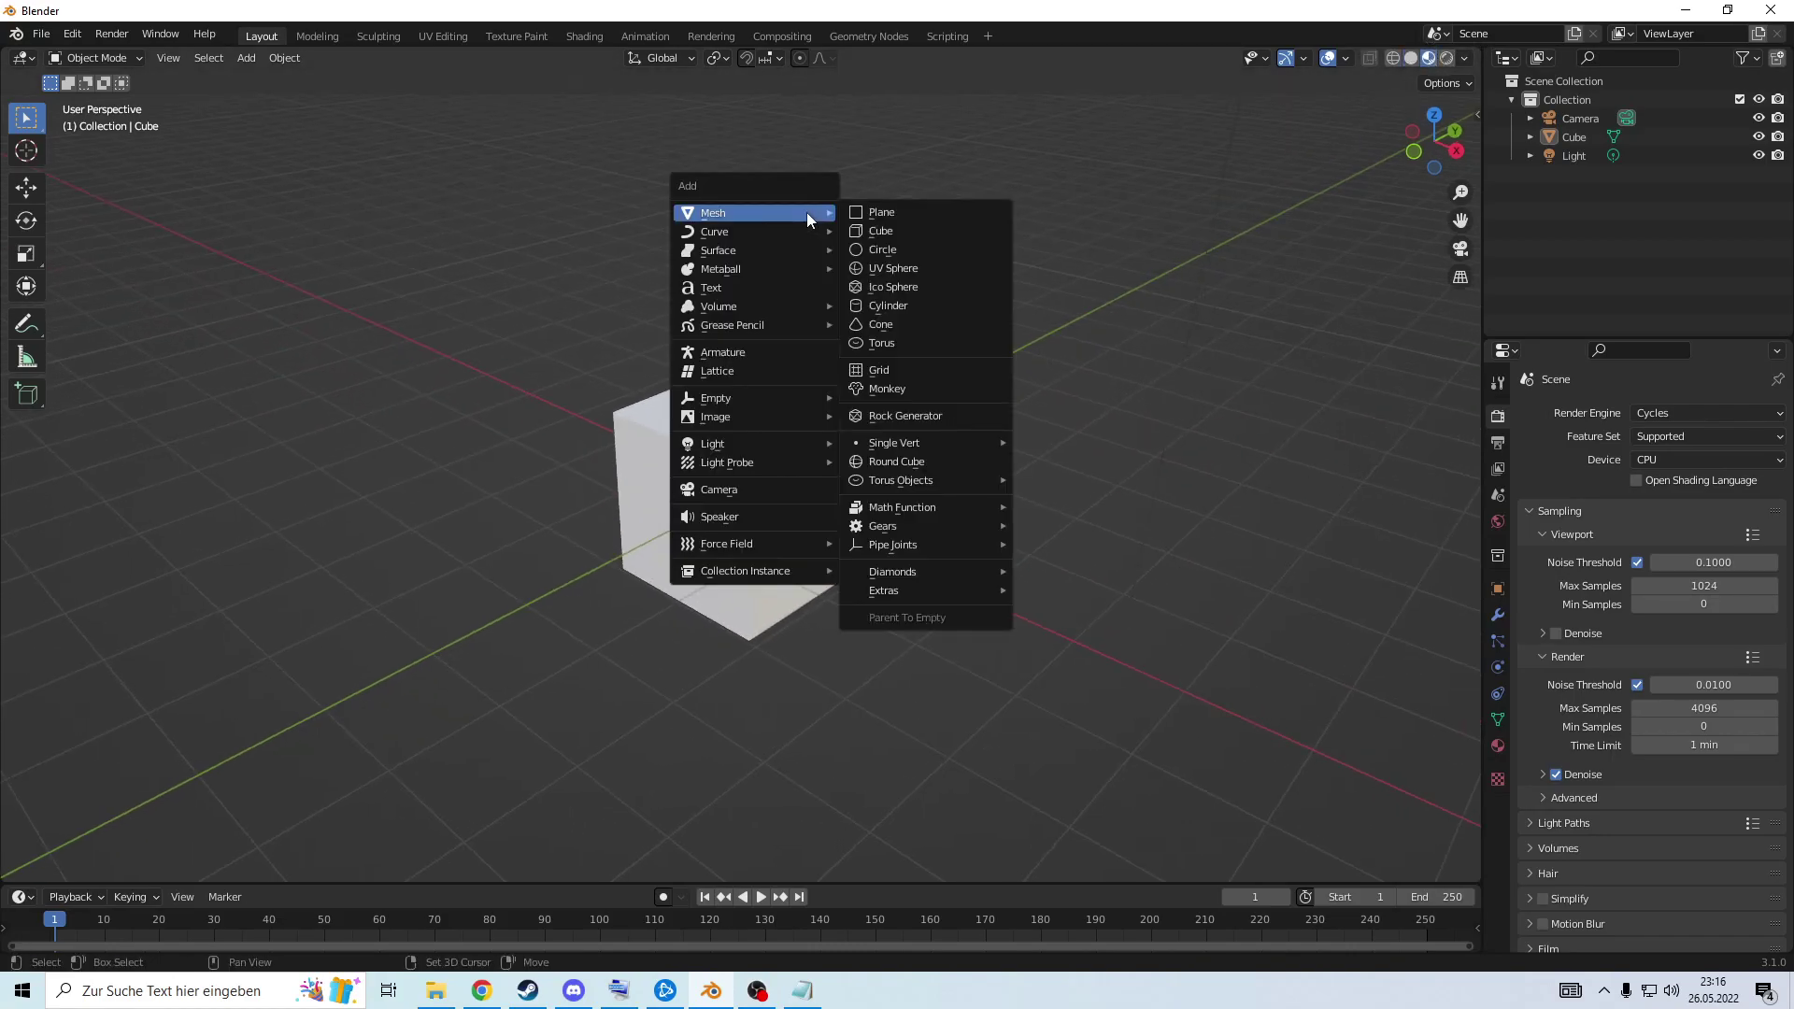
mouse_move(800, 323)
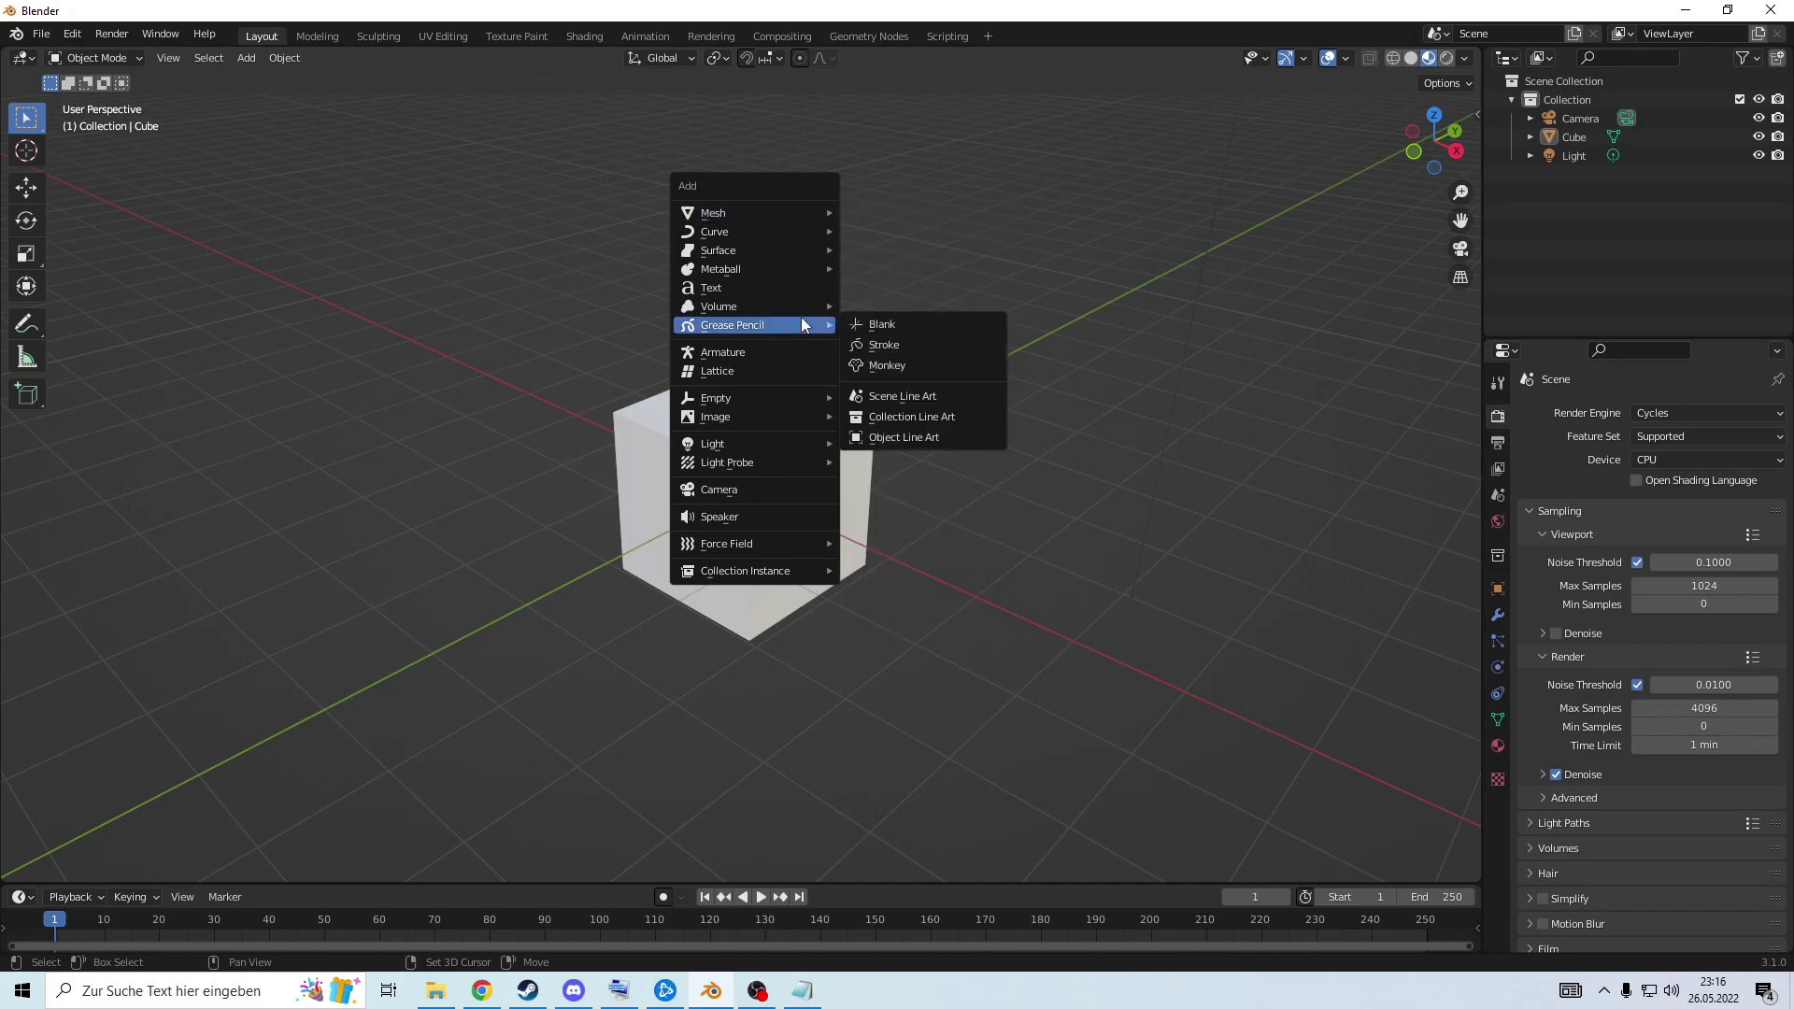
left_click(900, 347)
key("g")
left_click(213, 535)
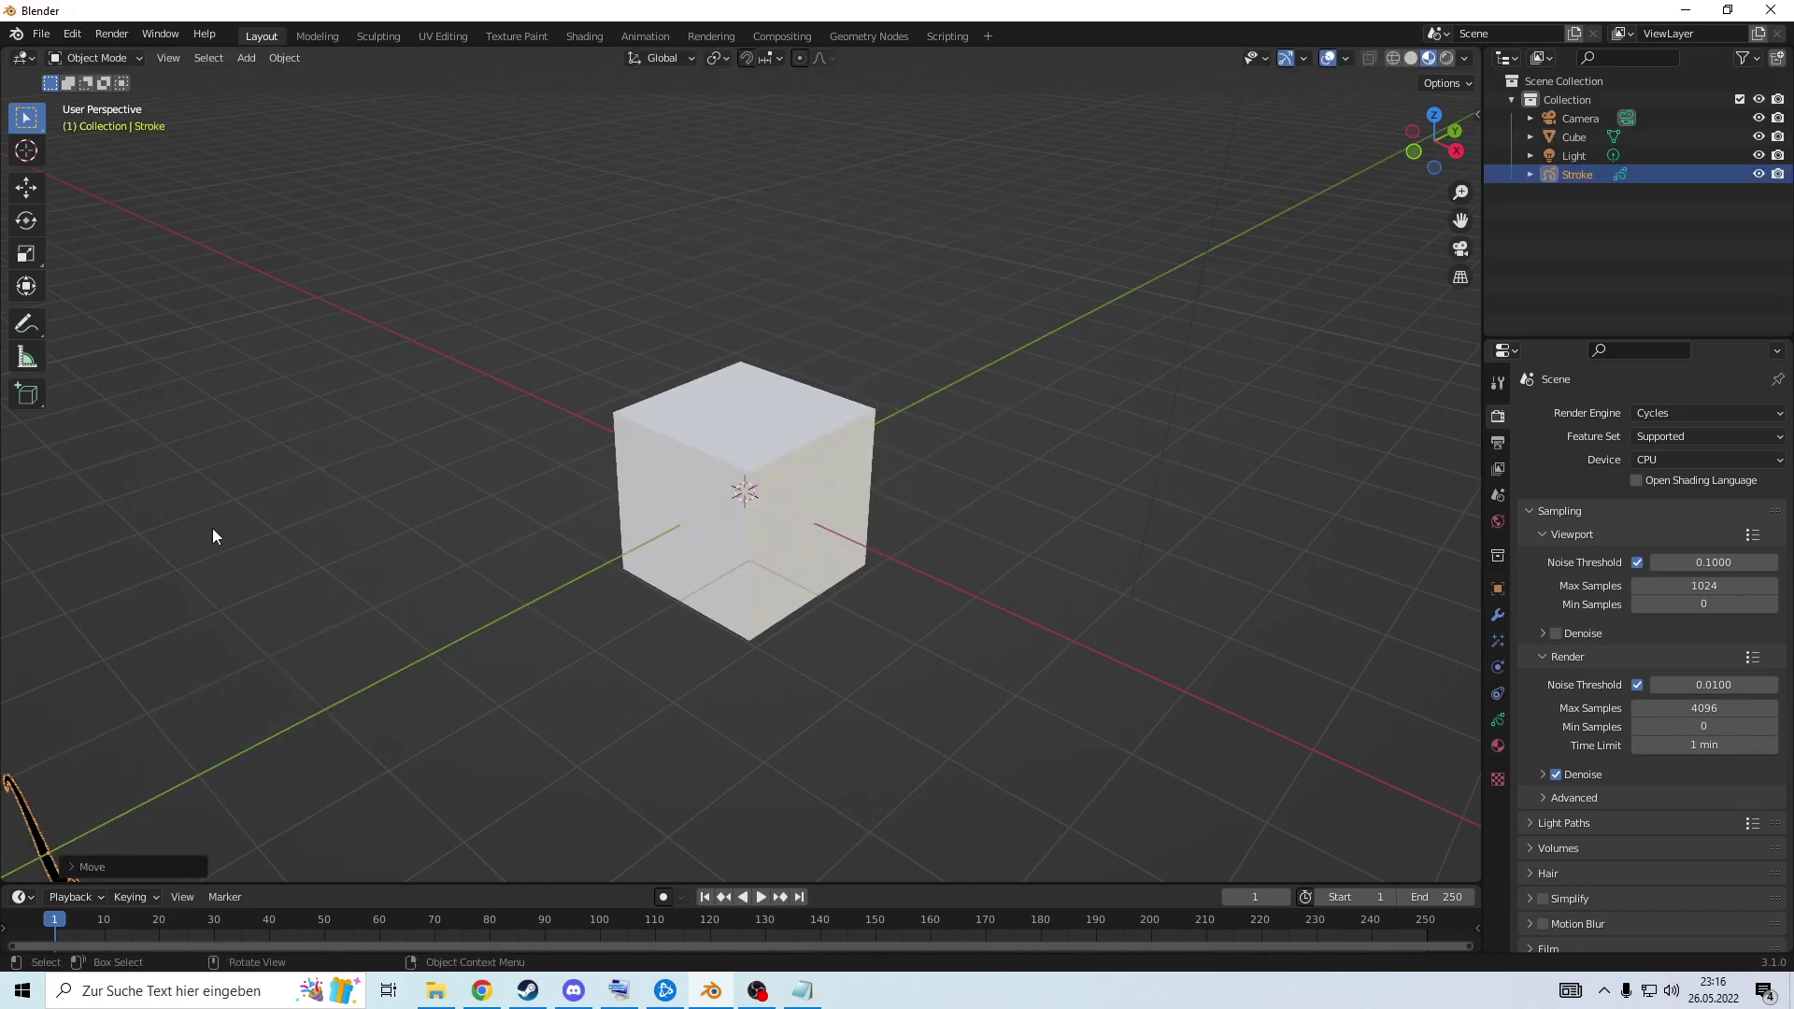
Add a Line Art modifier to the stroke with source type Object, object Cube, layer Colors and material Black.
left_click(1624, 411)
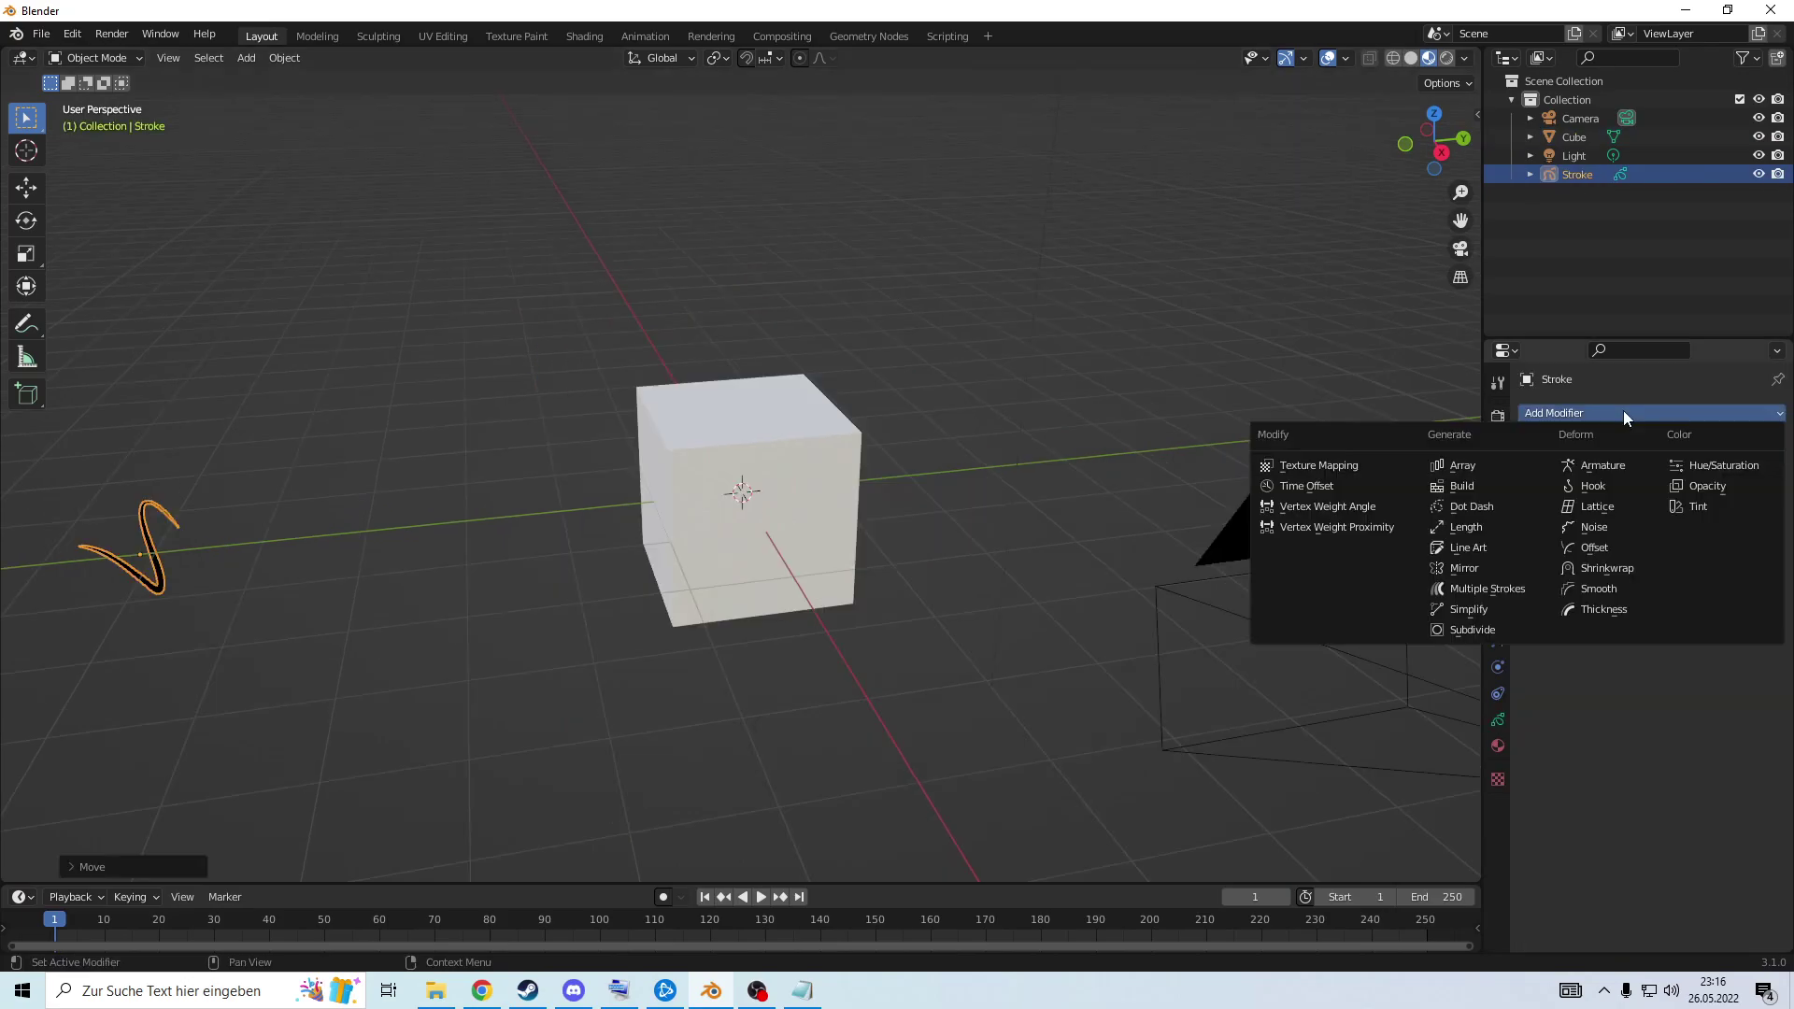
left_click(1486, 547)
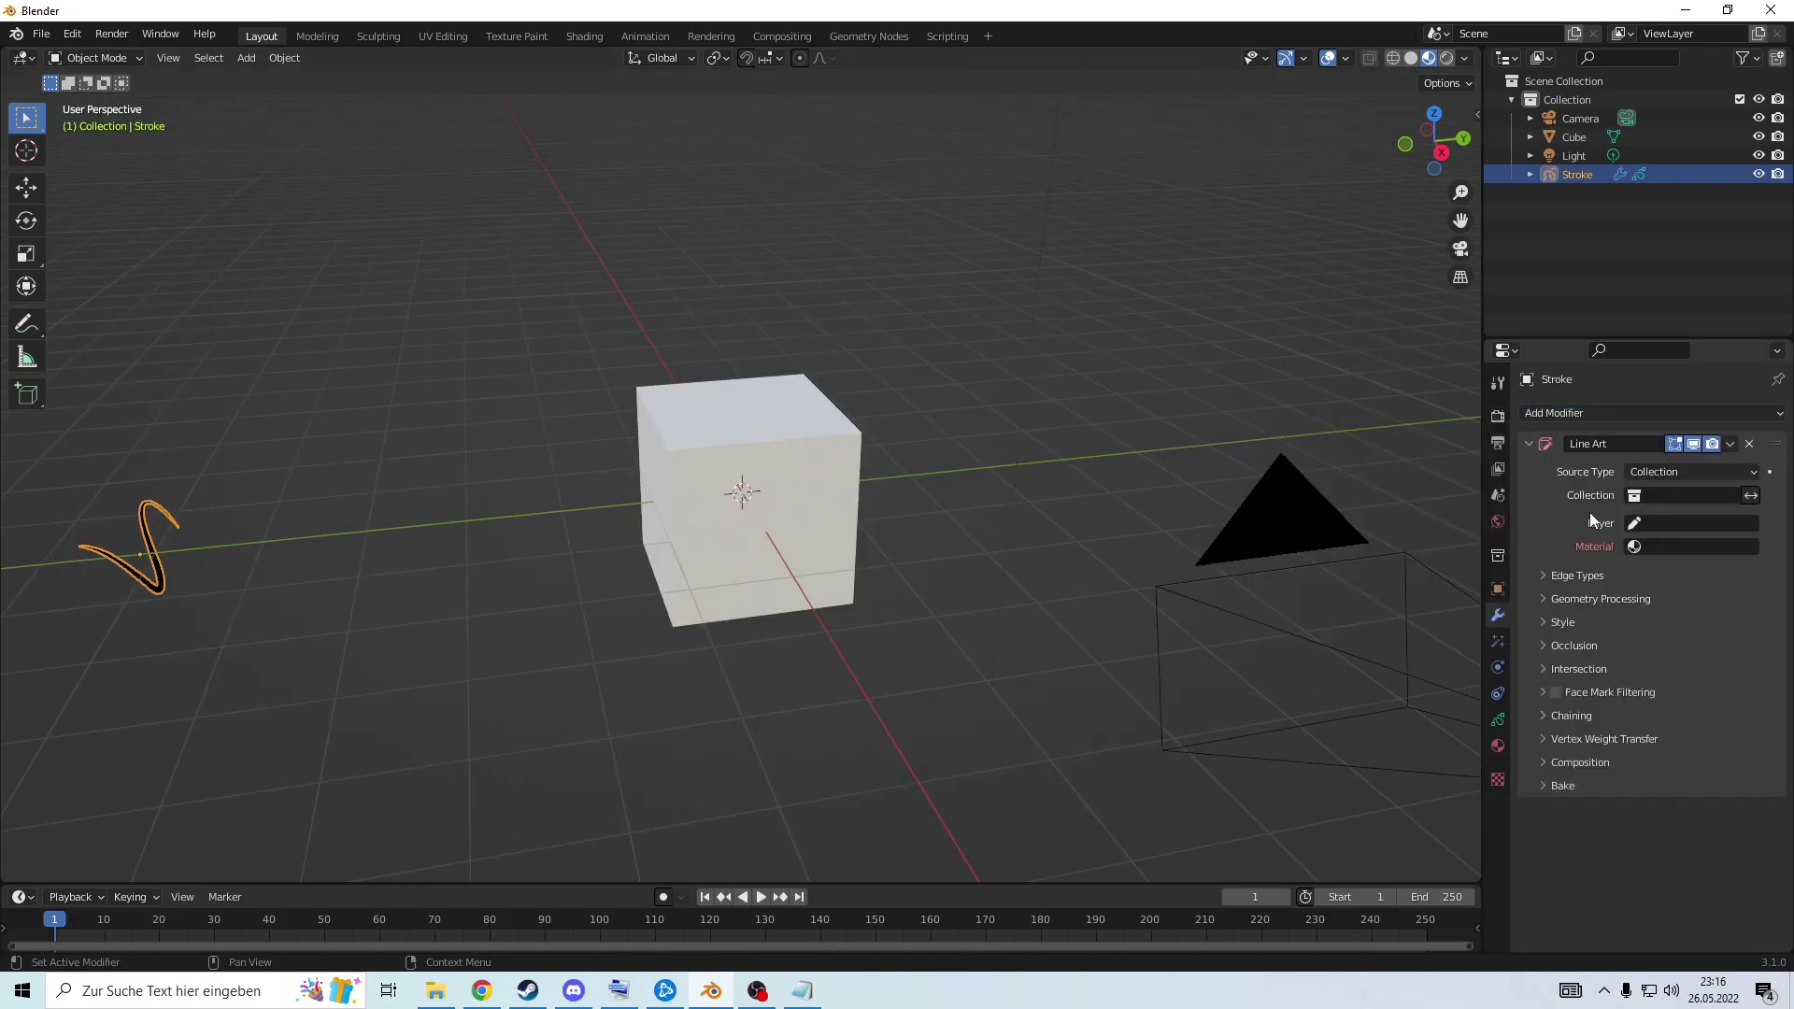
left_click(1700, 520)
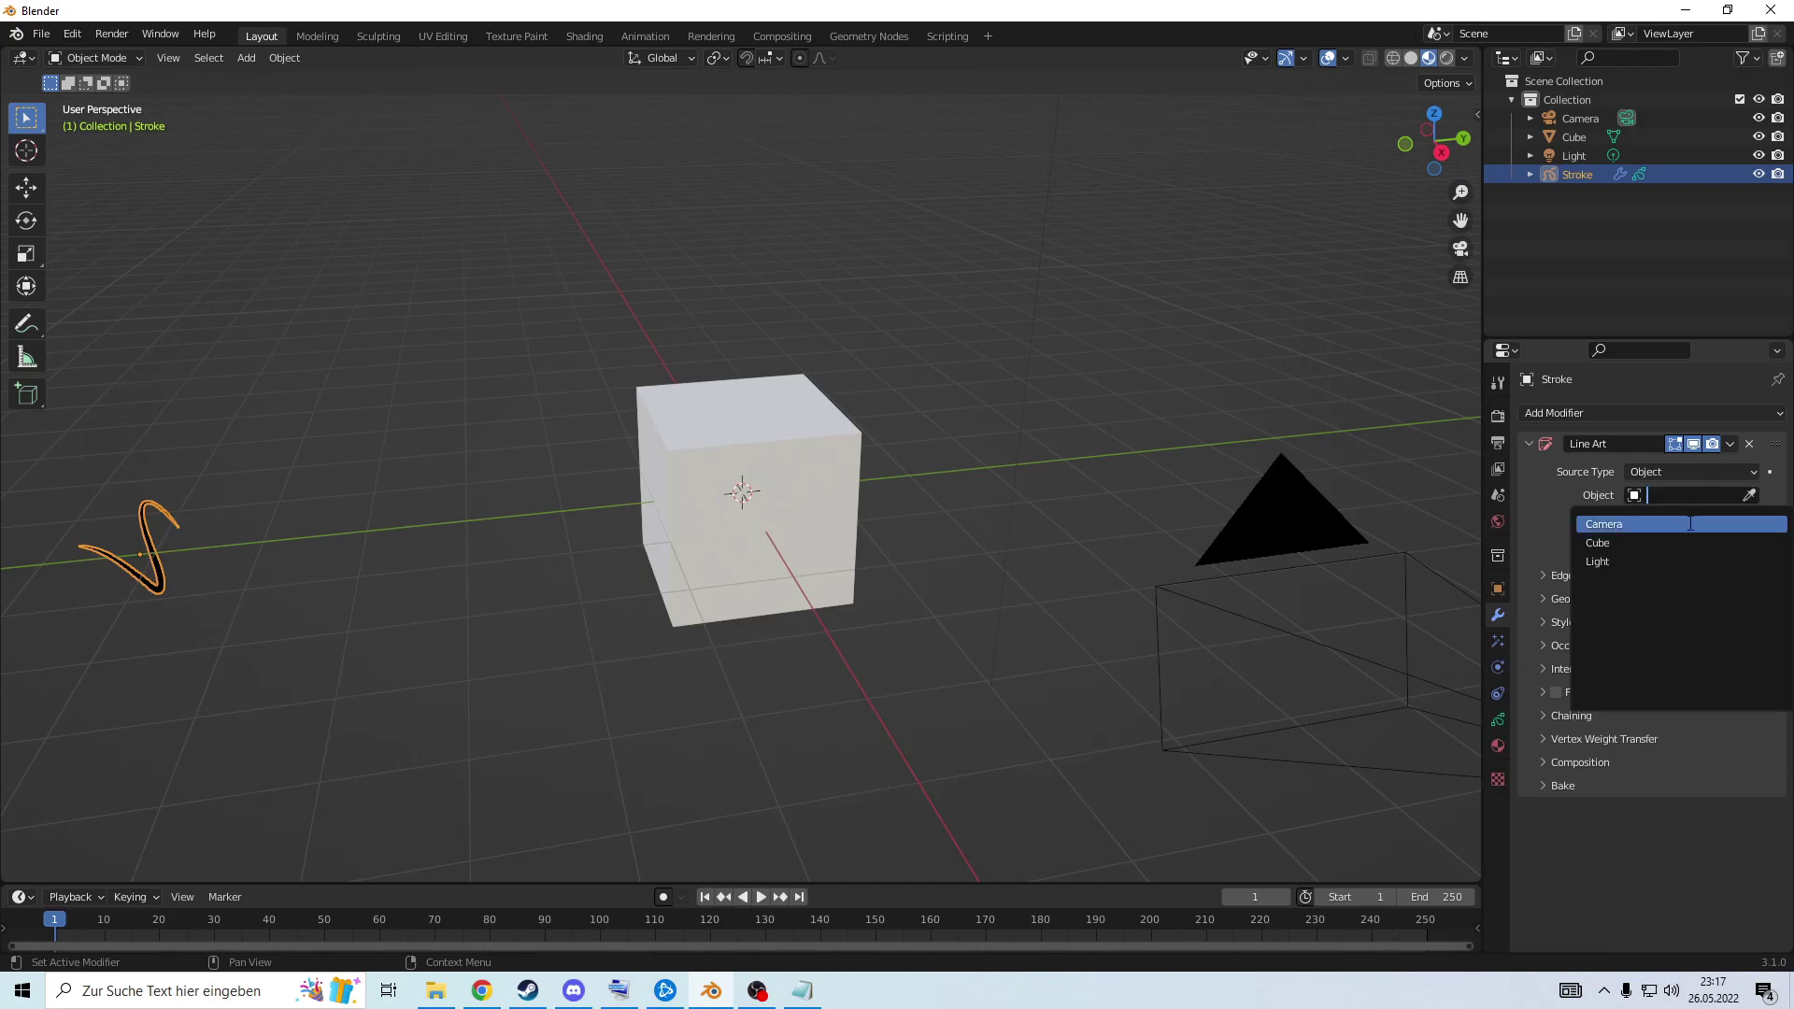
left_click(1691, 542)
left_click(1678, 523)
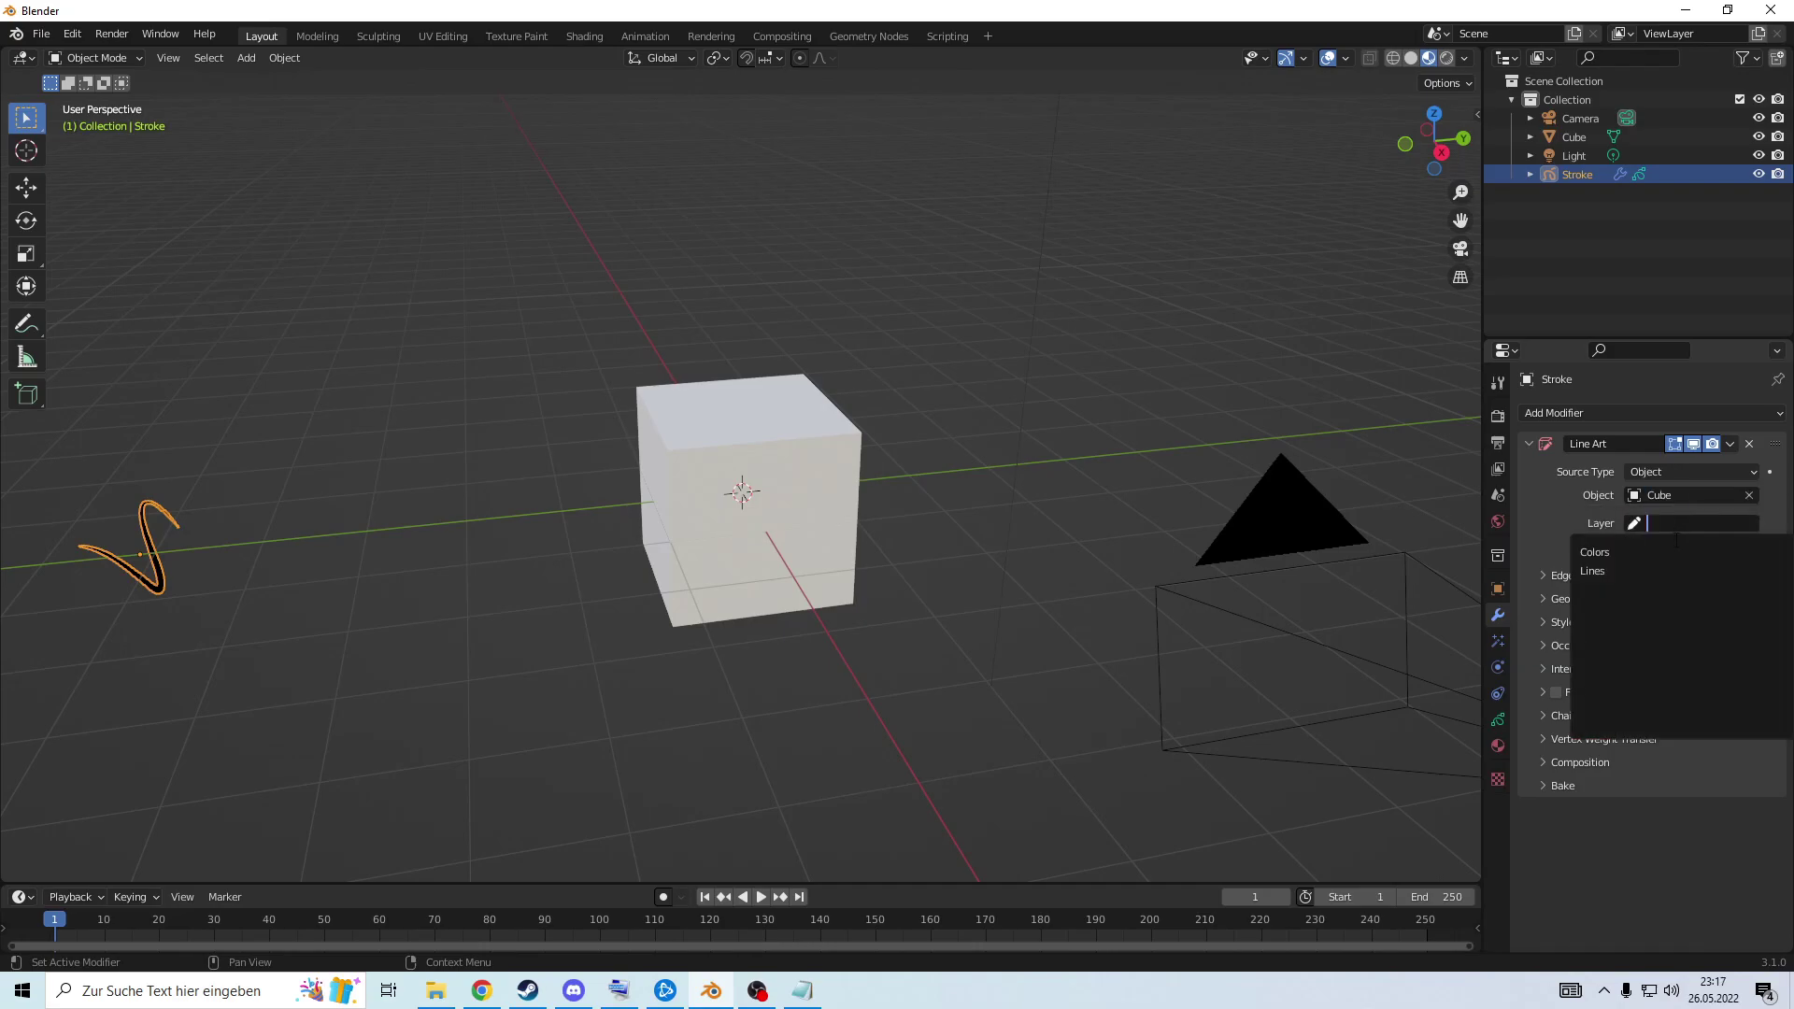
left_click(1669, 553)
left_click(1682, 546)
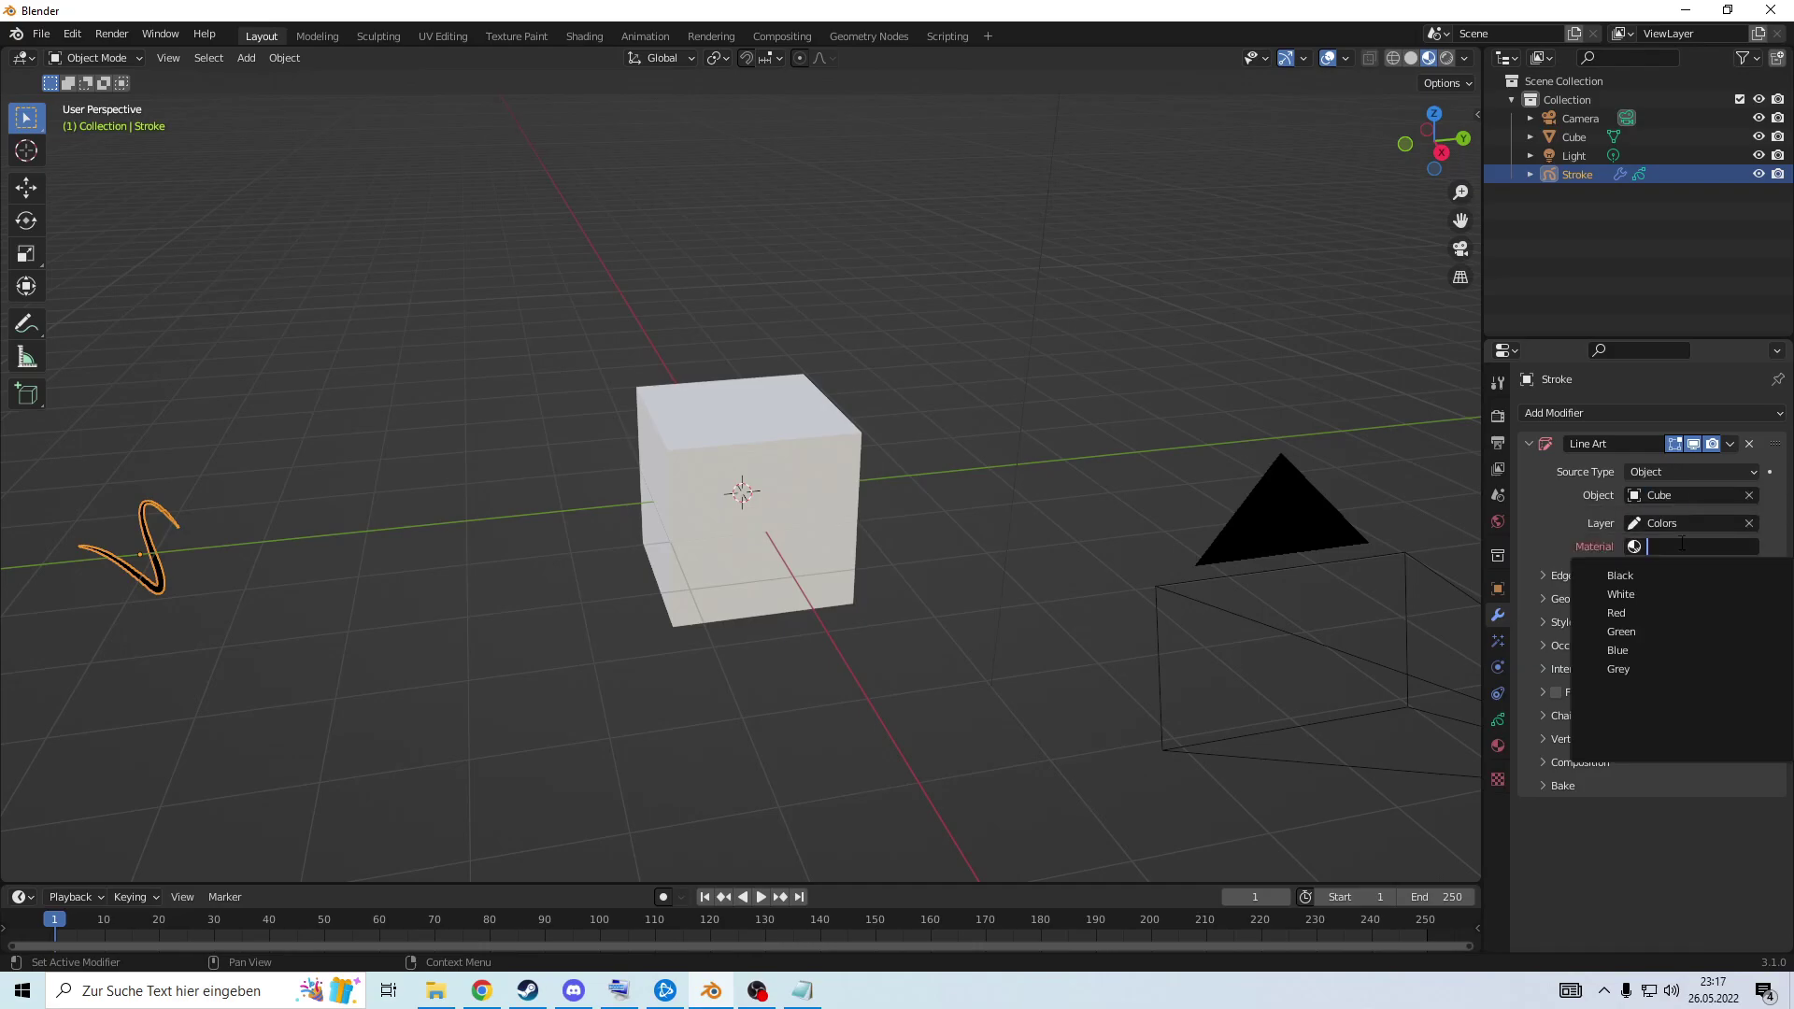
left_click(1638, 574)
Examine the cube's line art through the camera and from other viewing angles.
mouse_move(760, 565)
middle_mouse_down()
mouse_move(787, 535)
mouse_move(923, 575)
mouse_move(918, 593)
mouse_move(1029, 505)
mouse_move(1006, 530)
mouse_move(979, 475)
mouse_move(1035, 441)
middle_mouse_up()
left_click(968, 598)
scroll(972, 488, "down", 2)
key("KP_0")
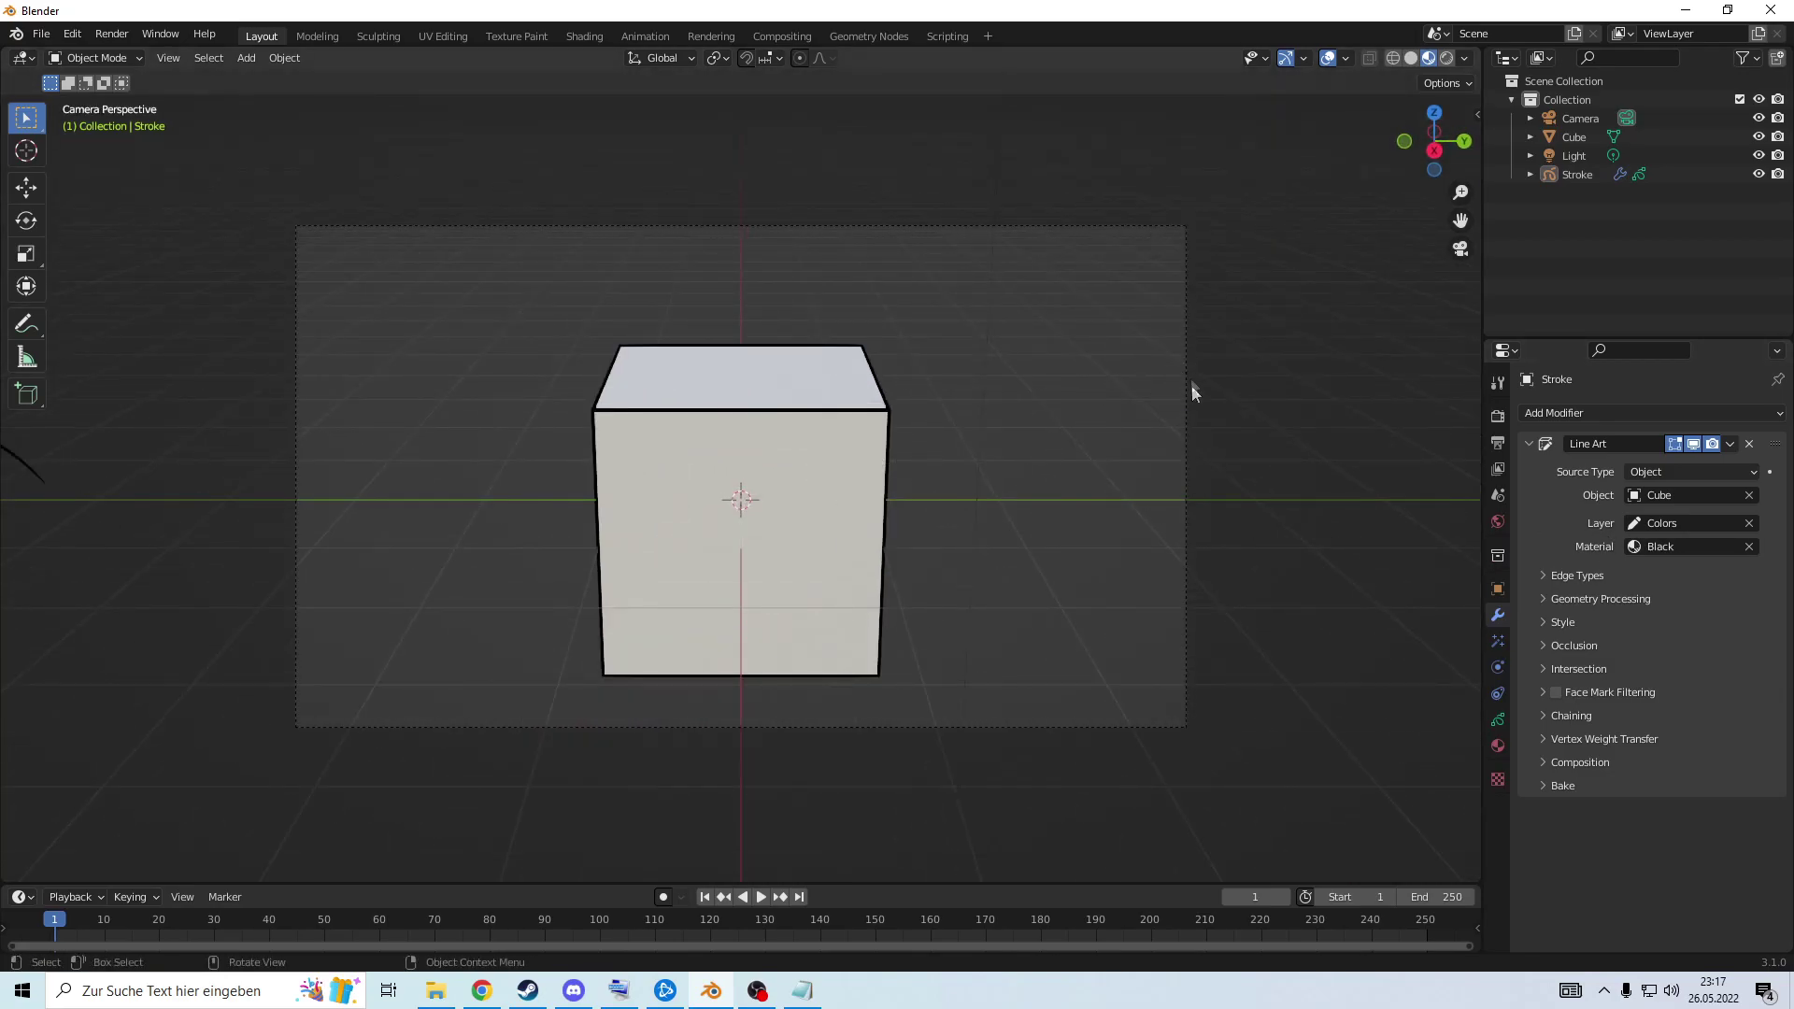
scroll(1219, 447, "down", 3)
middle_click_drag(1218, 447, 711, 227)
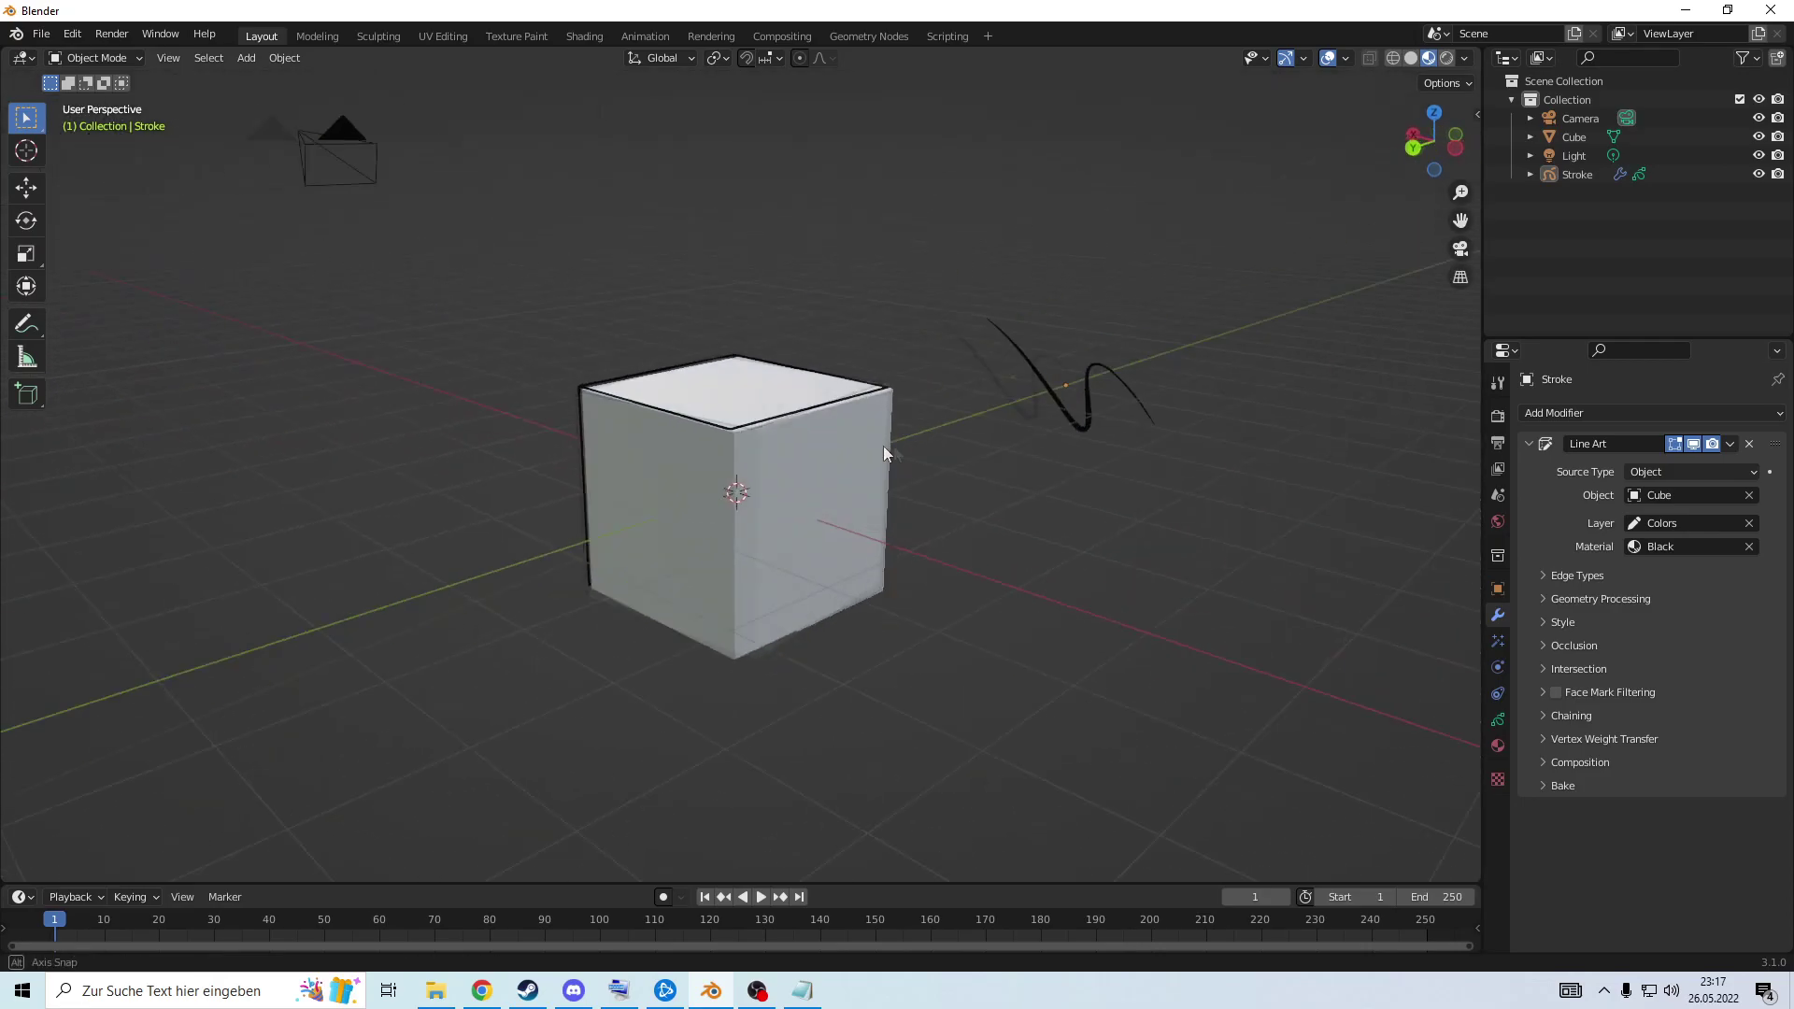
scroll(743, 519, "up", 4)
scroll(708, 502, "down", 4)
scroll(1121, 366, "down", 3)
Try moving the camera around the cube to test how the outlines respond.
middle_click_drag(1182, 300, 1151, 345)
left_click(1182, 324)
key("g")
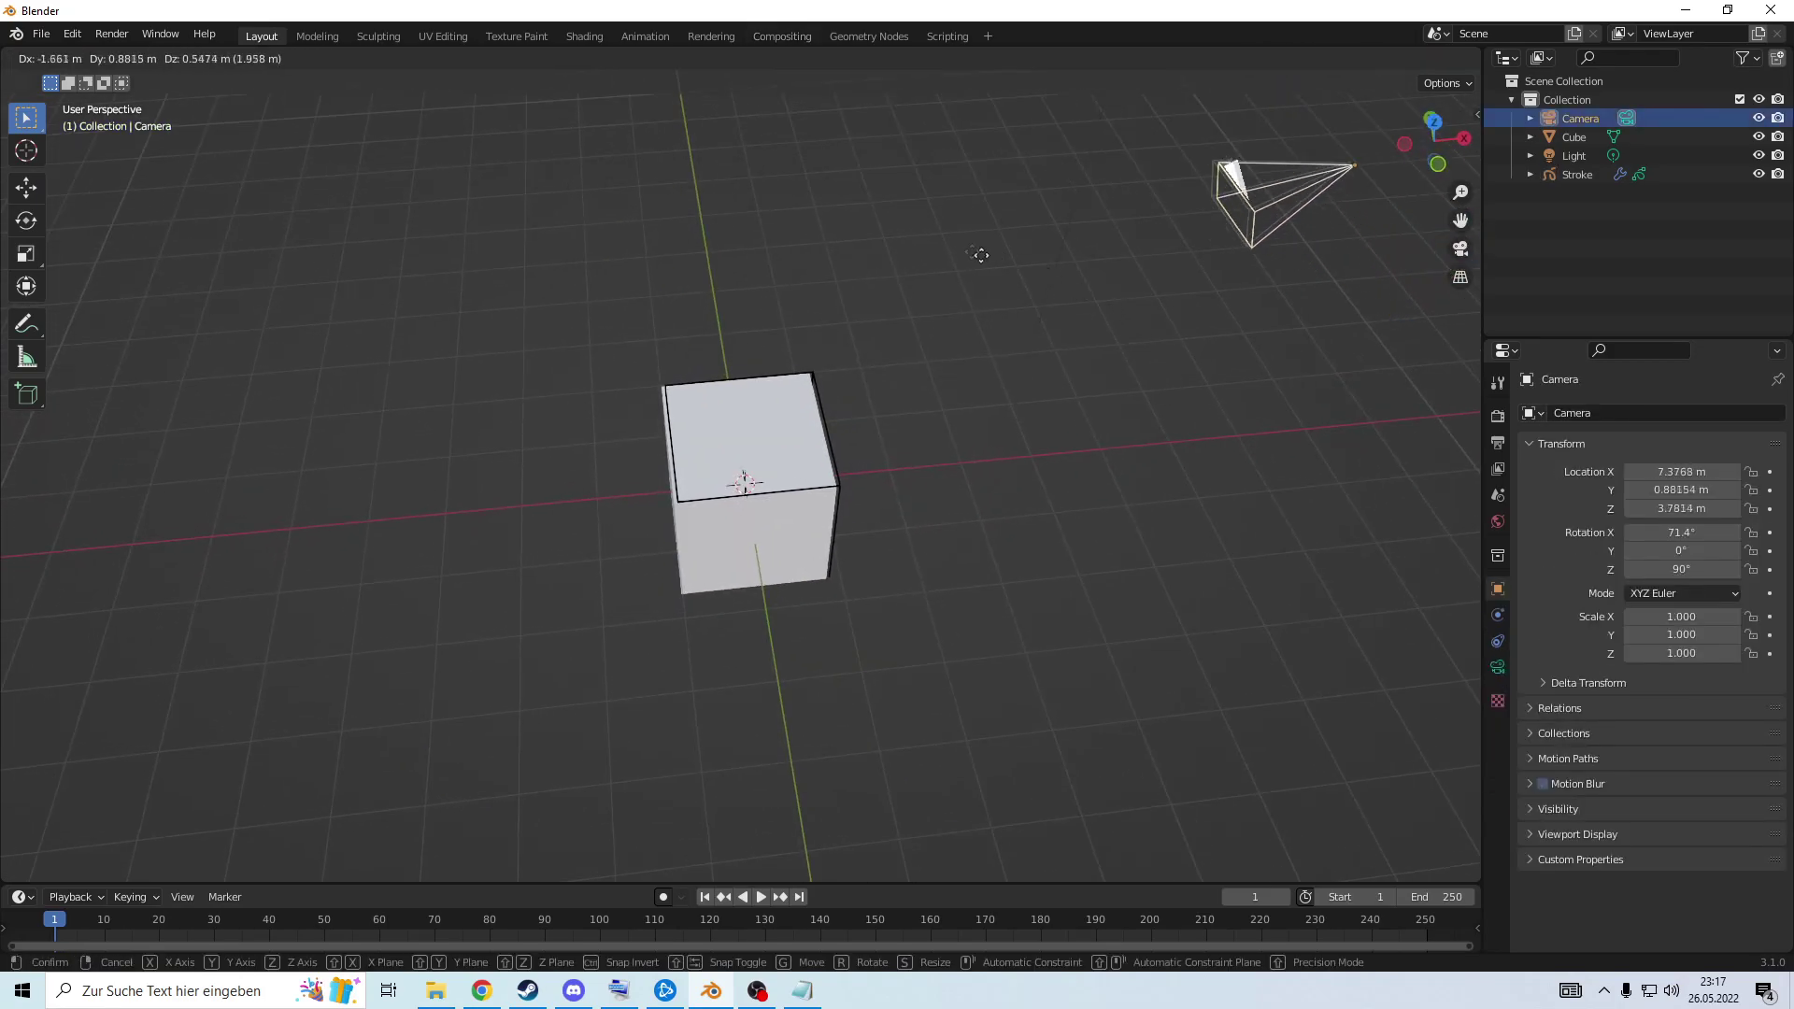
right_click(811, 535)
Move the camera to about X 7.66 m, Y -1.50 m, Z 3.12 m.
middle_click_drag(811, 529, 1028, 429)
scroll(748, 383, "down", 3)
key("g")
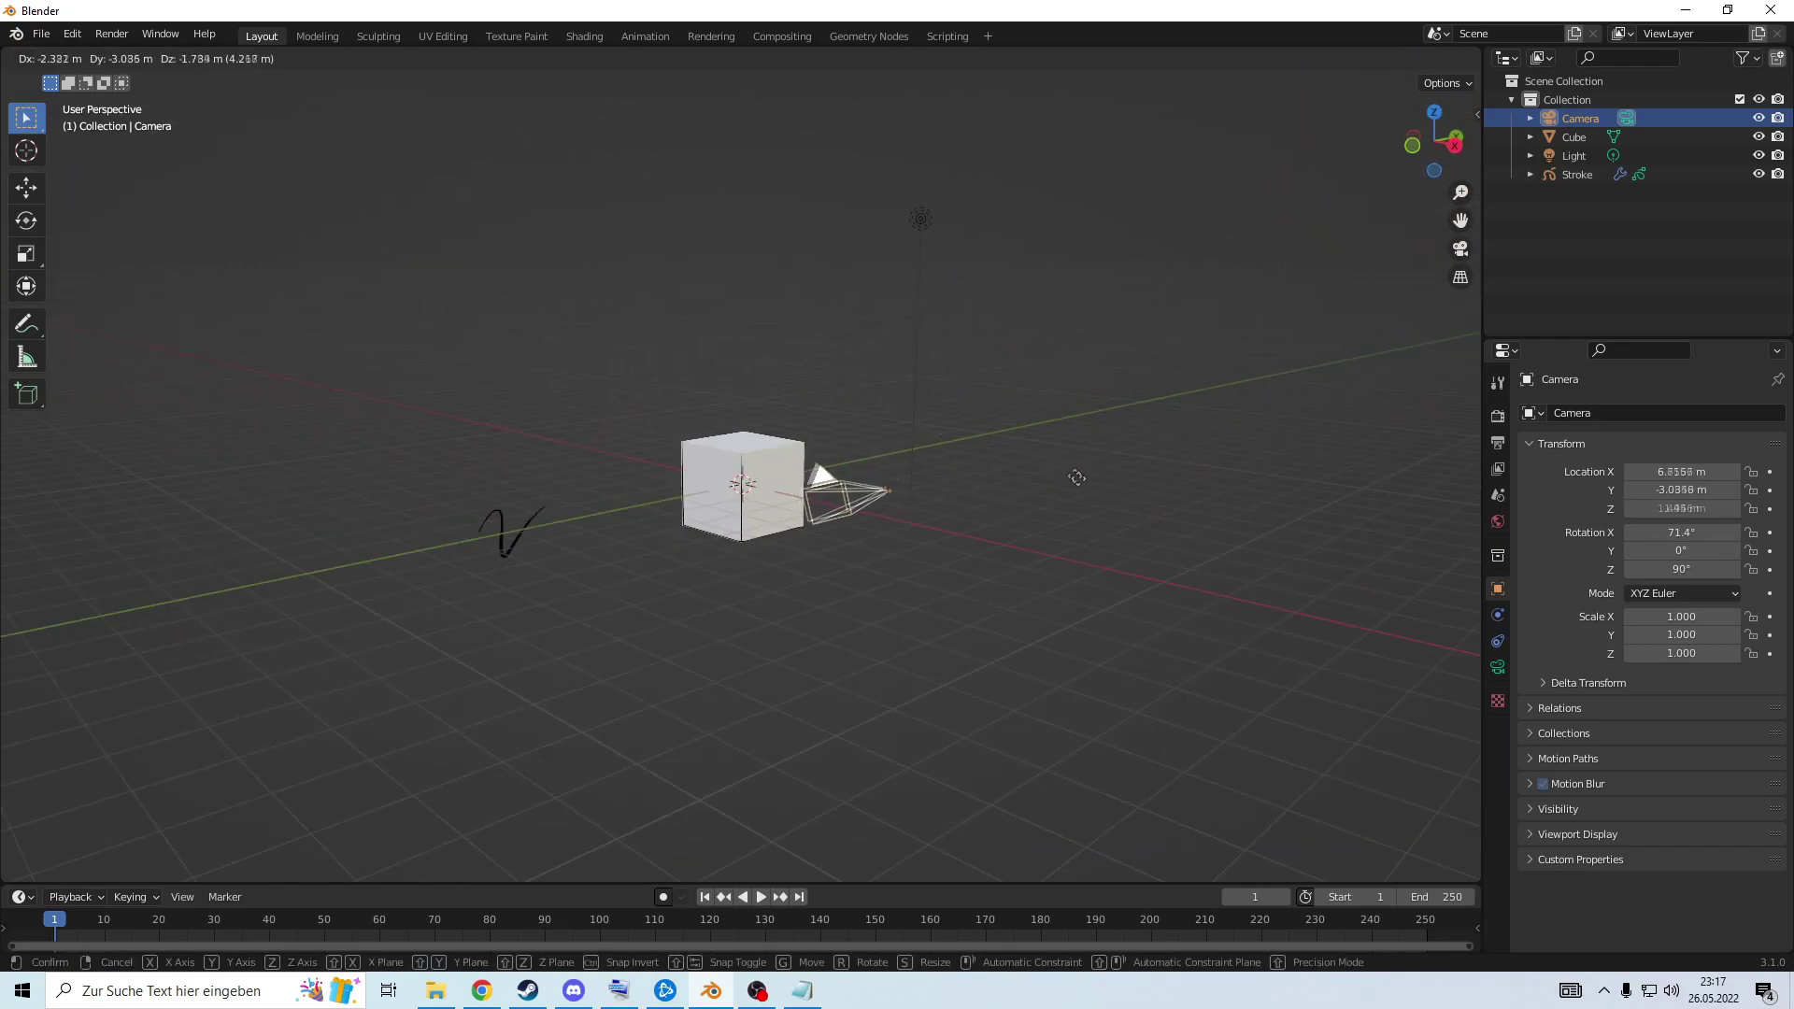
left_click(1183, 371)
Try rotating the camera to test its effect on the cube's outlines.
middle_click_drag(1182, 371, 1013, 473)
key("r")
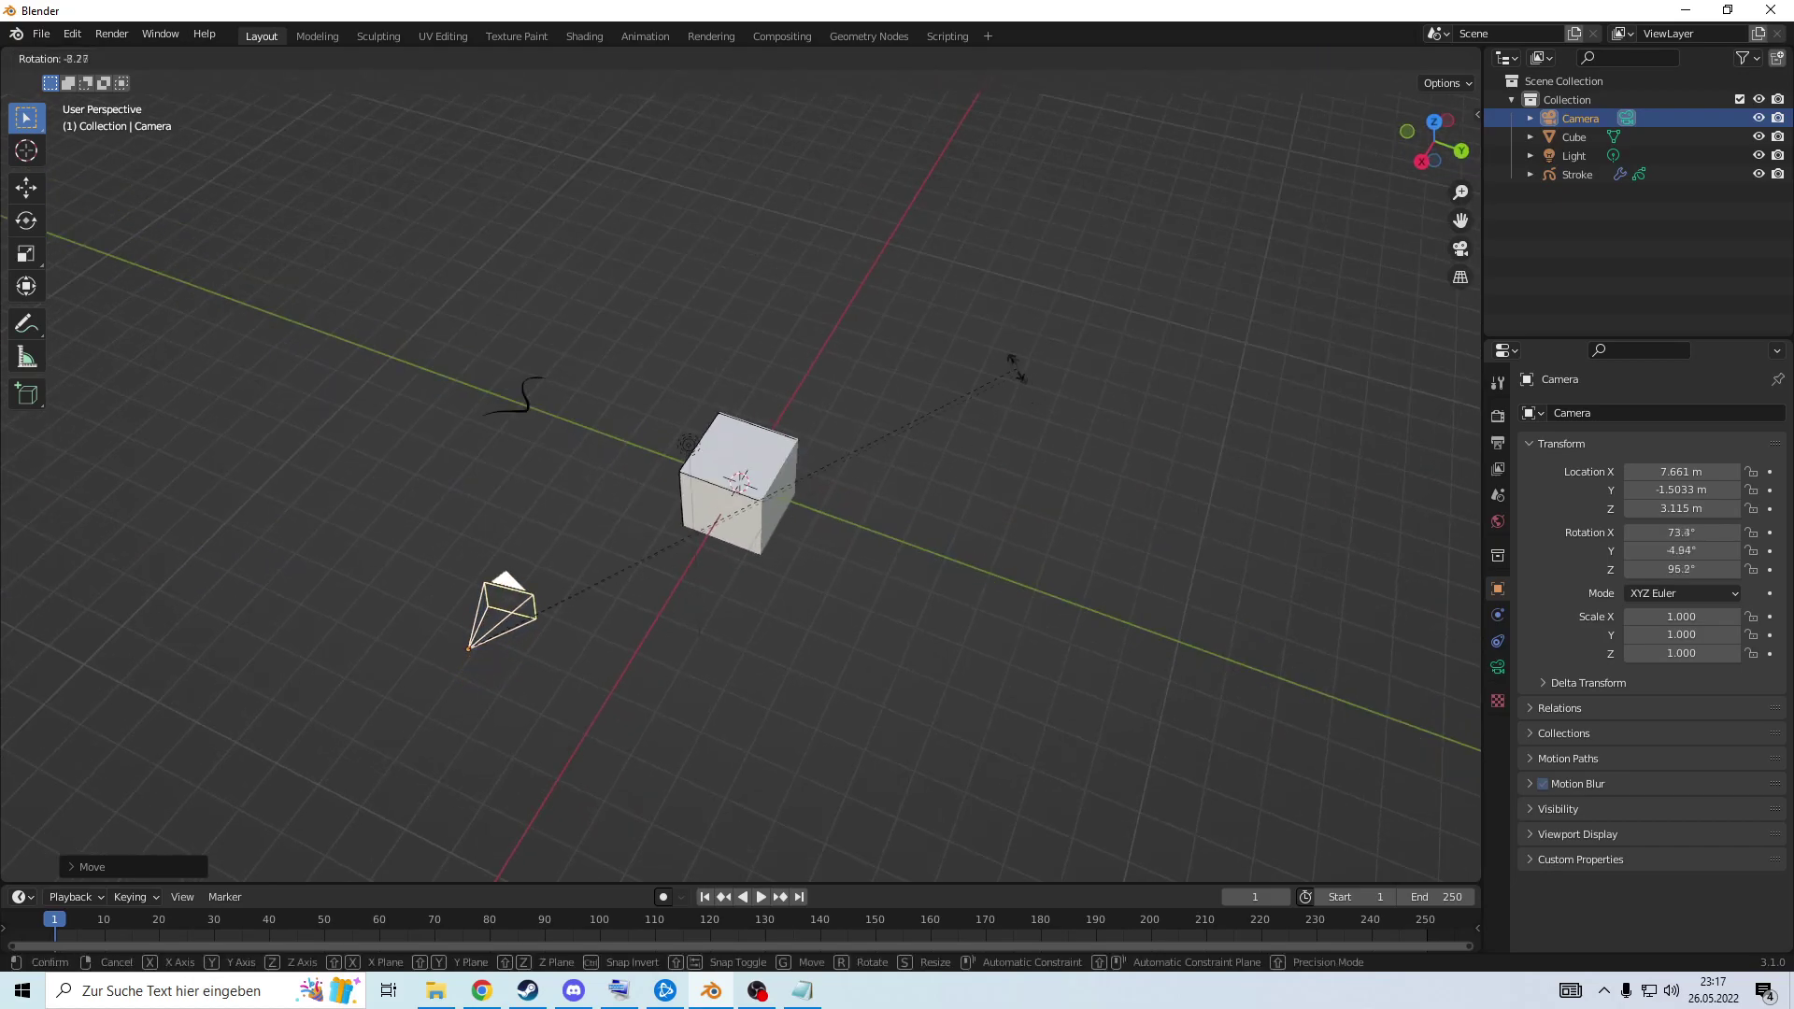
right_click(53, 224)
middle_click_drag(551, 271, 614, 210)
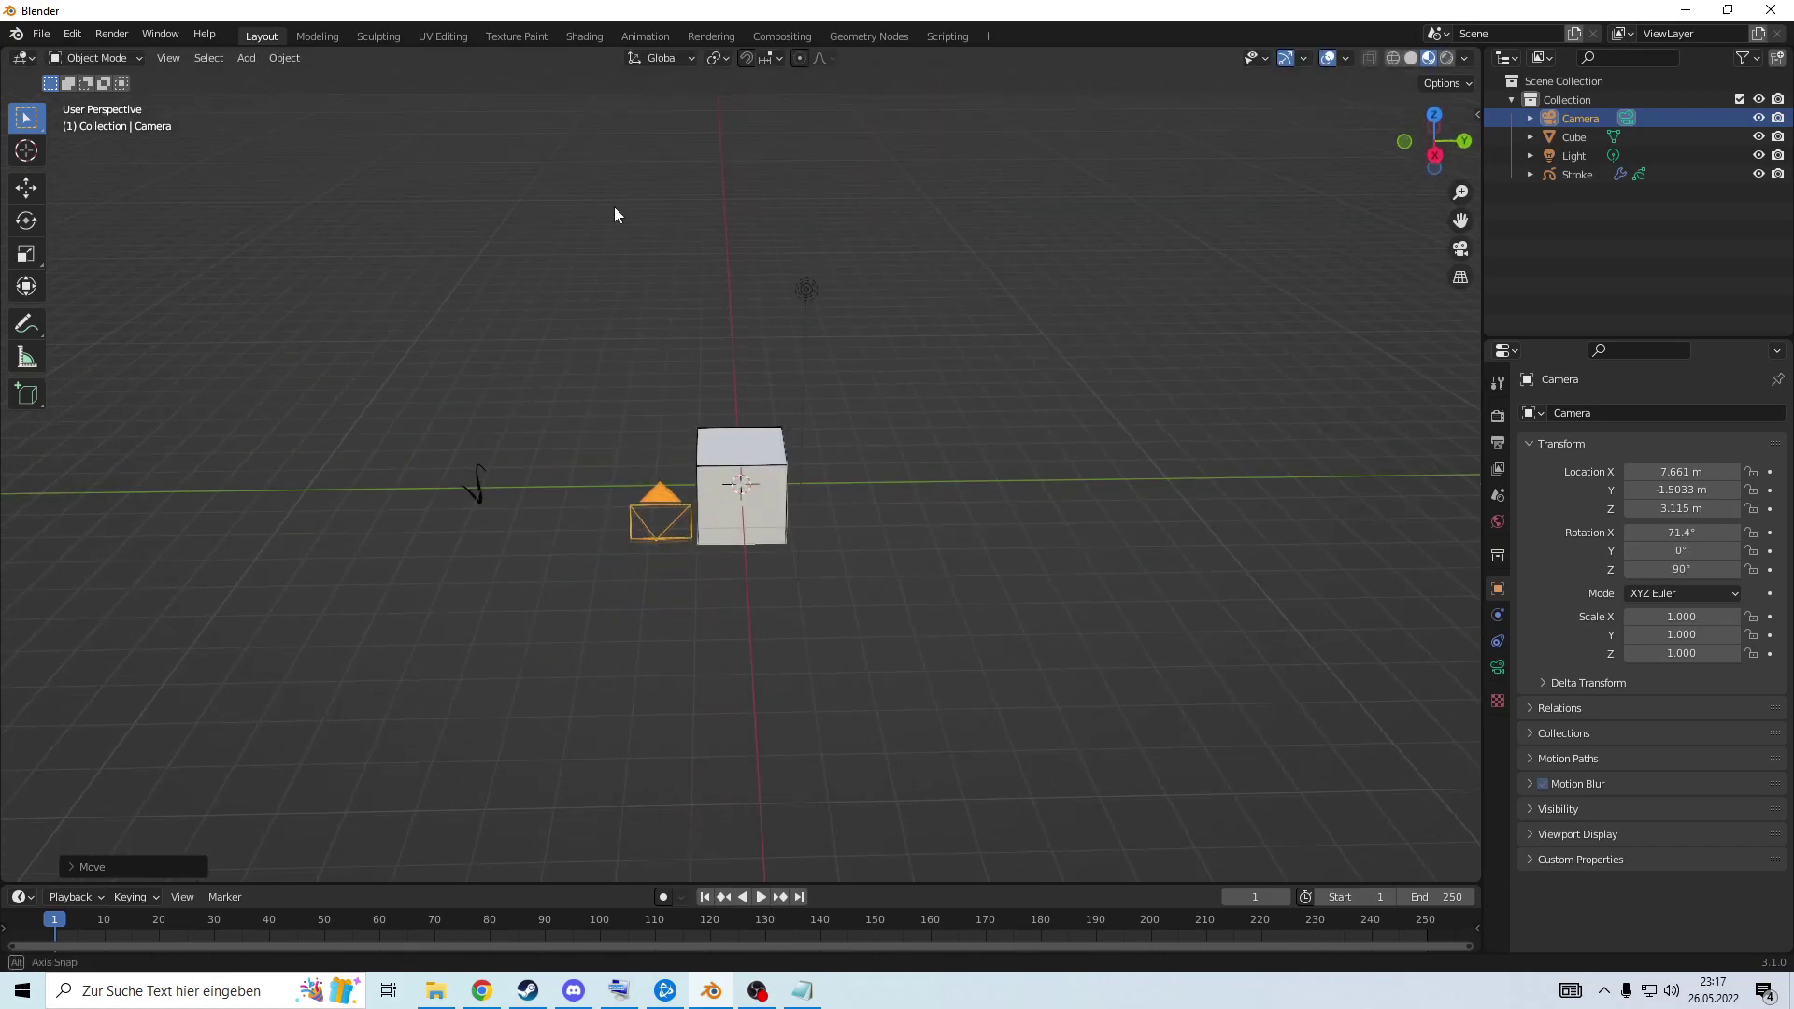
Examine the edge type options of the Stroke object's Line Art modifier.
left_click_drag(439, 425, 519, 491)
scroll(467, 475, "up", 3)
left_click(297, 495)
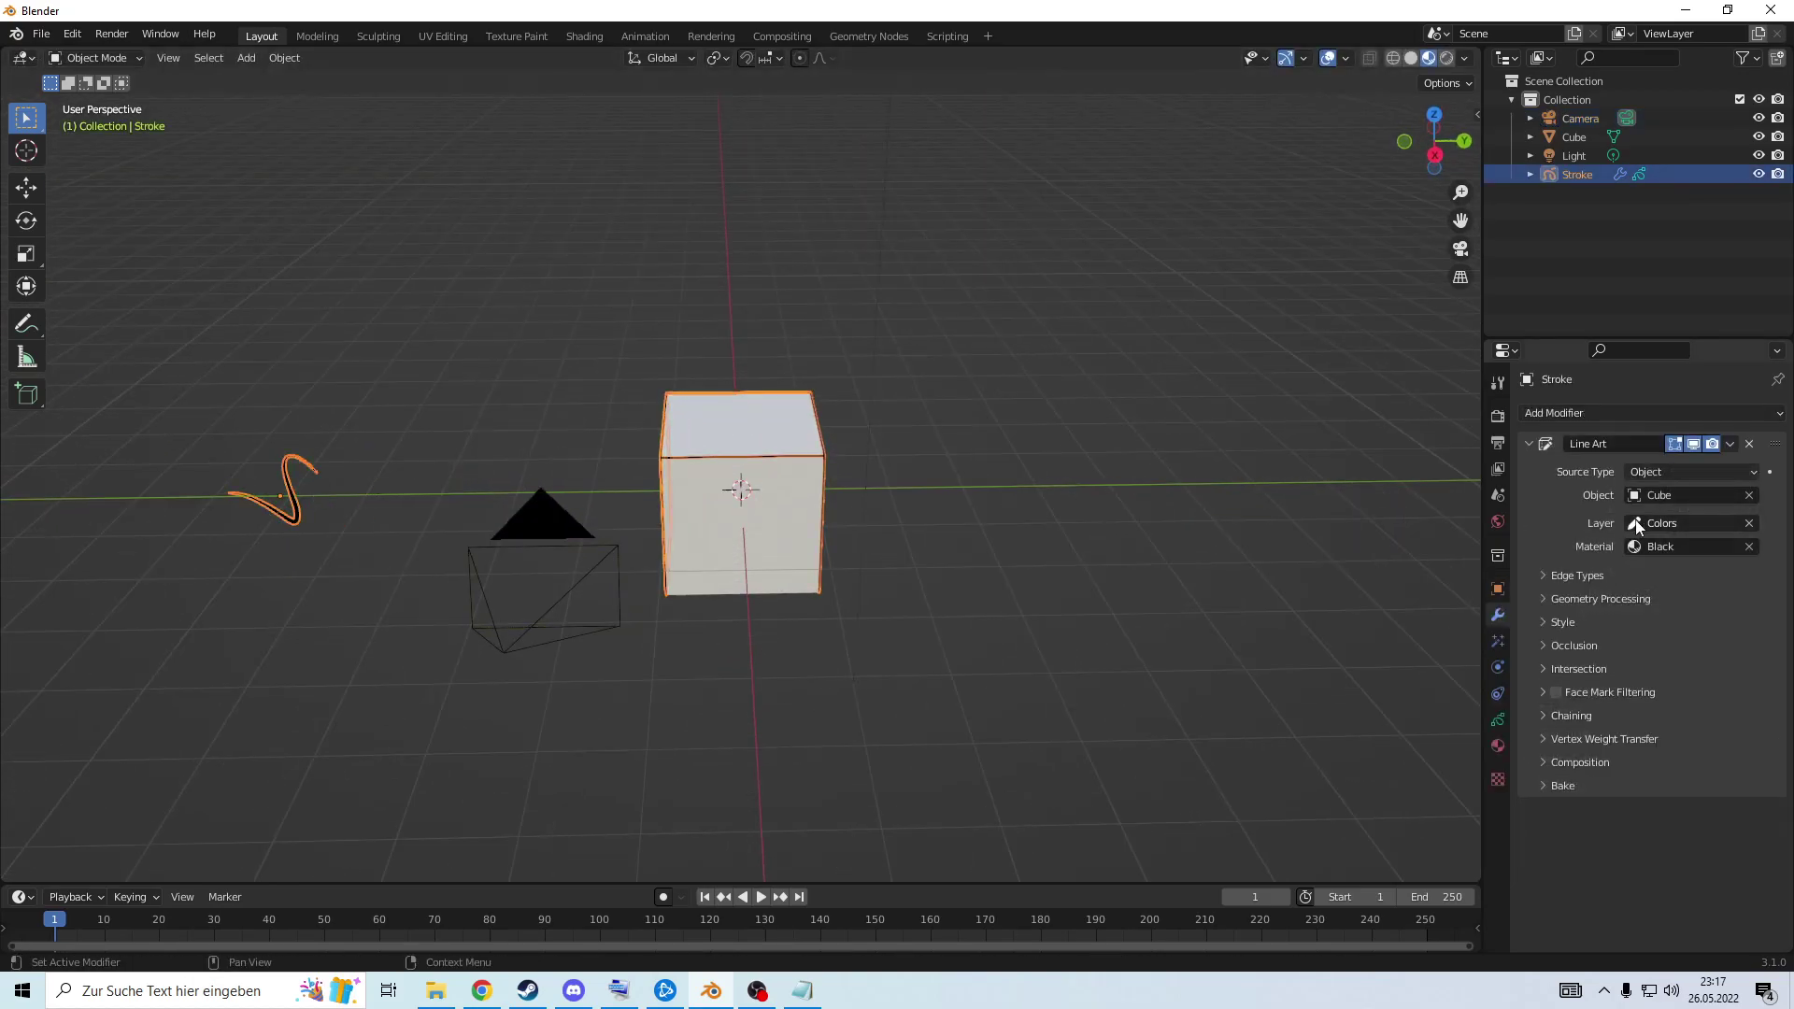
left_click(1580, 577)
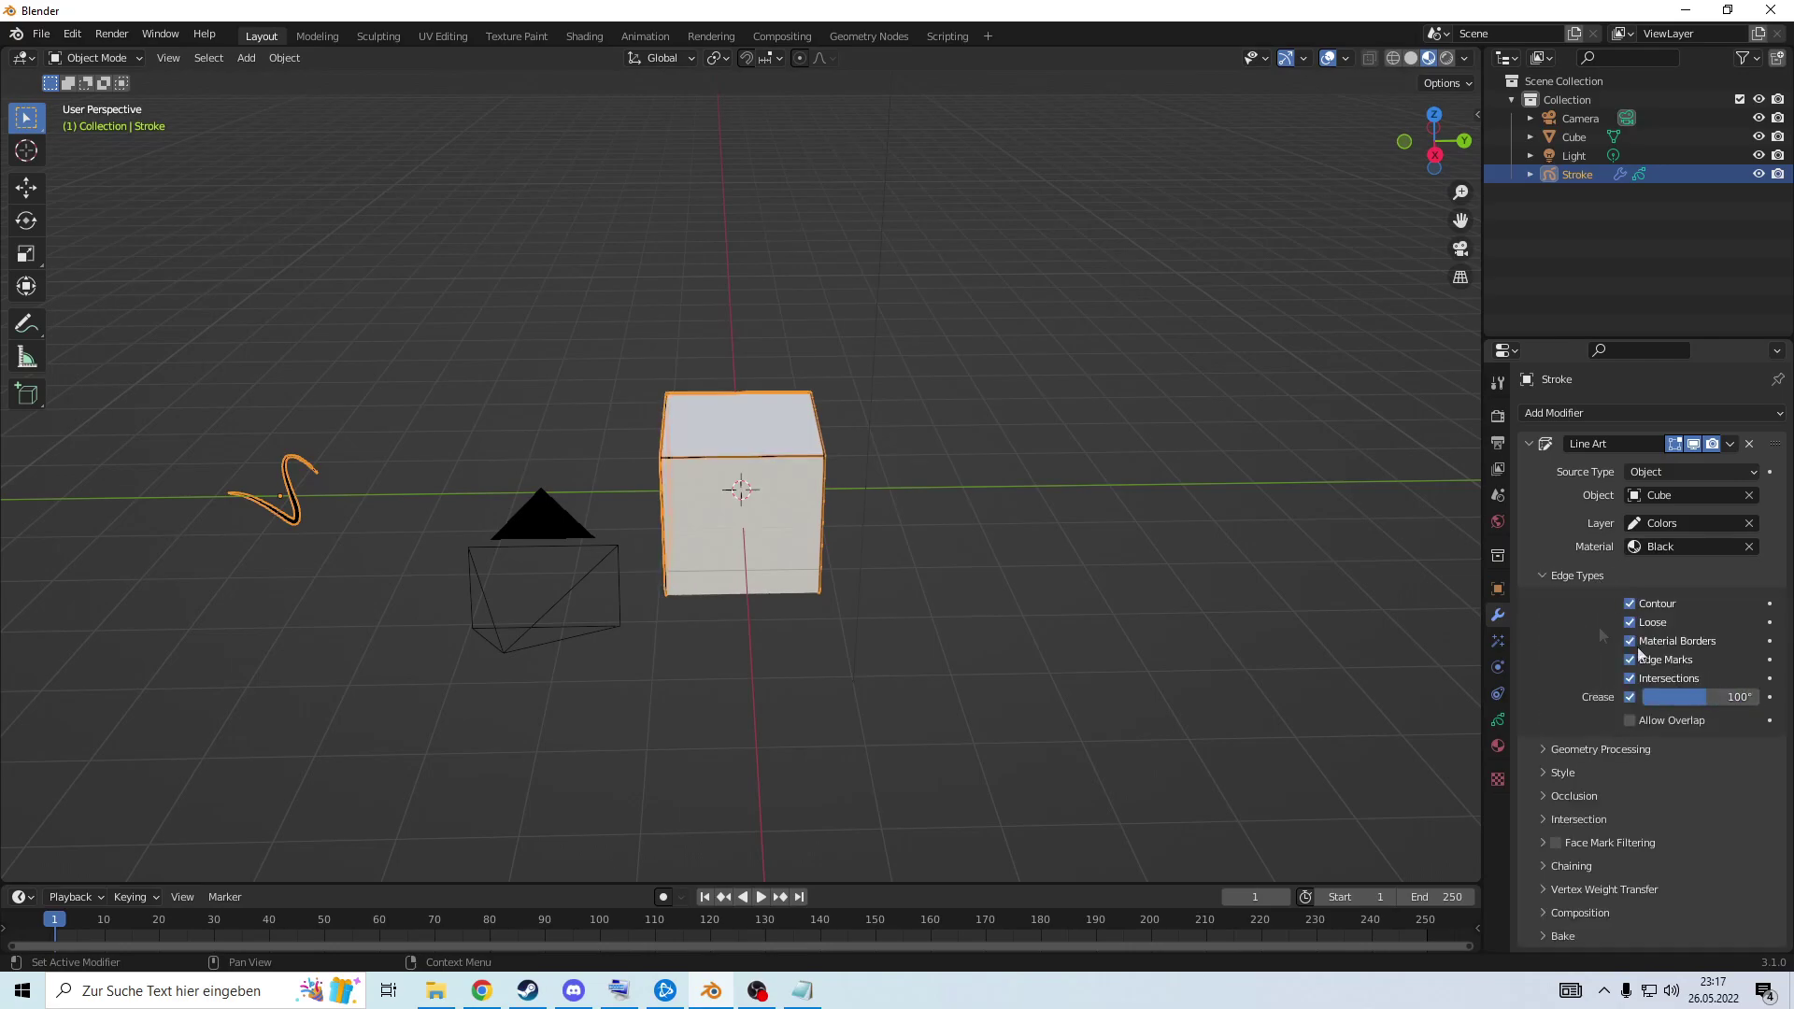
left_click(1571, 577)
left_click(993, 512)
scroll(992, 511, "up", 5)
mouse_move(991, 510)
middle_mouse_down()
mouse_move(1037, 482)
mouse_move(1178, 480)
mouse_move(1359, 426)
mouse_move(1387, 441)
mouse_move(1185, 480)
middle_mouse_up()
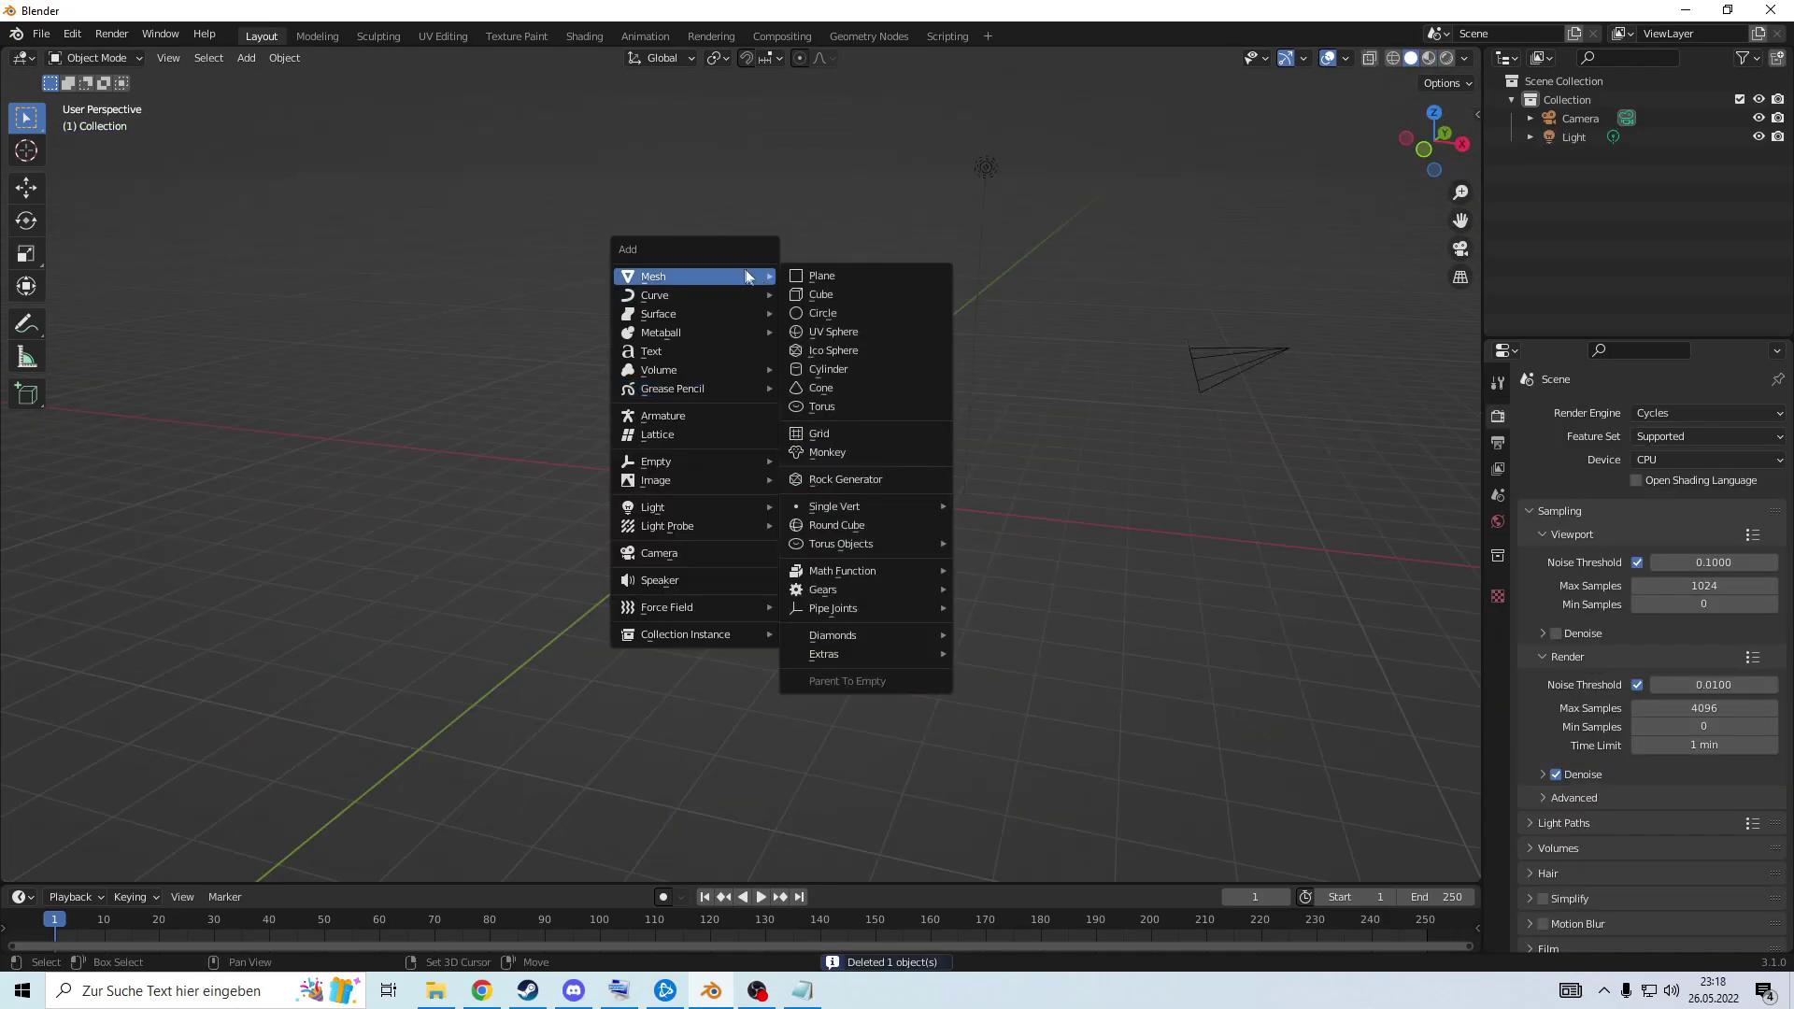
Add a plane mesh and scale it up to about 4.85 times its size.
left_click(858, 278)
key("s")
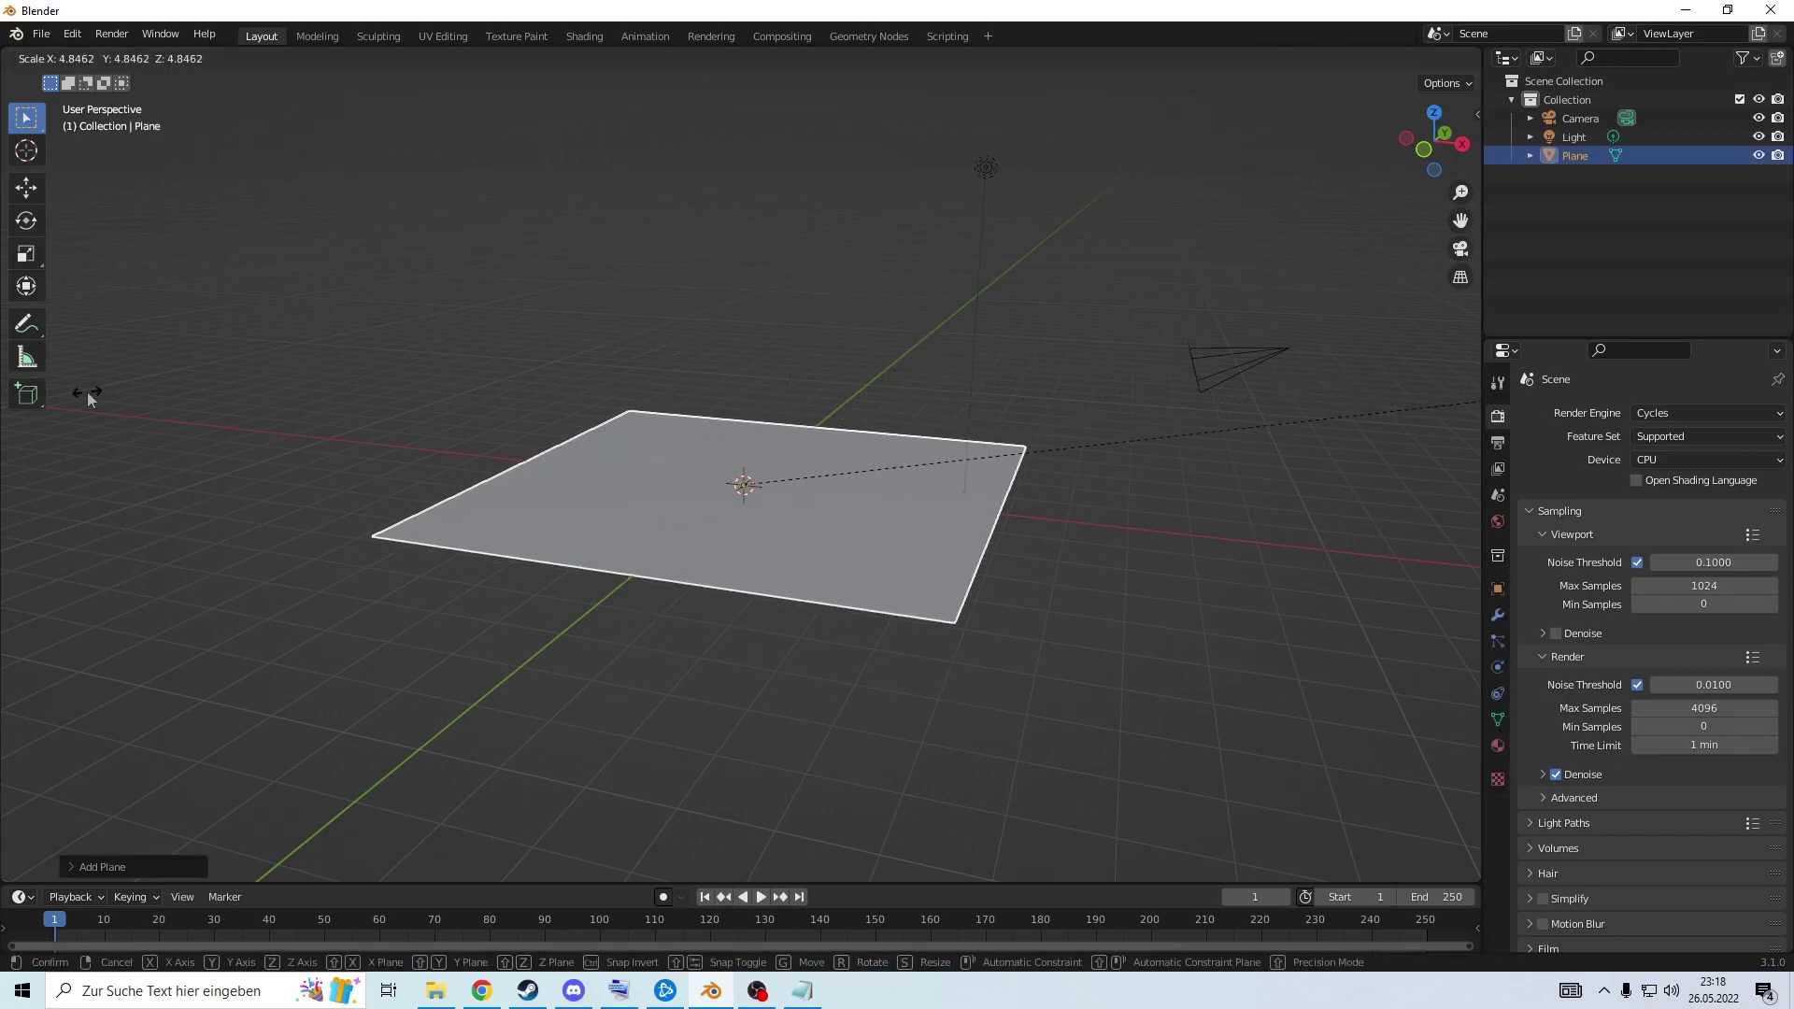
left_click(787, 477)
Add a Wave modifier to the plane, preview the animation and rewind to frame 0.
left_click(1499, 614)
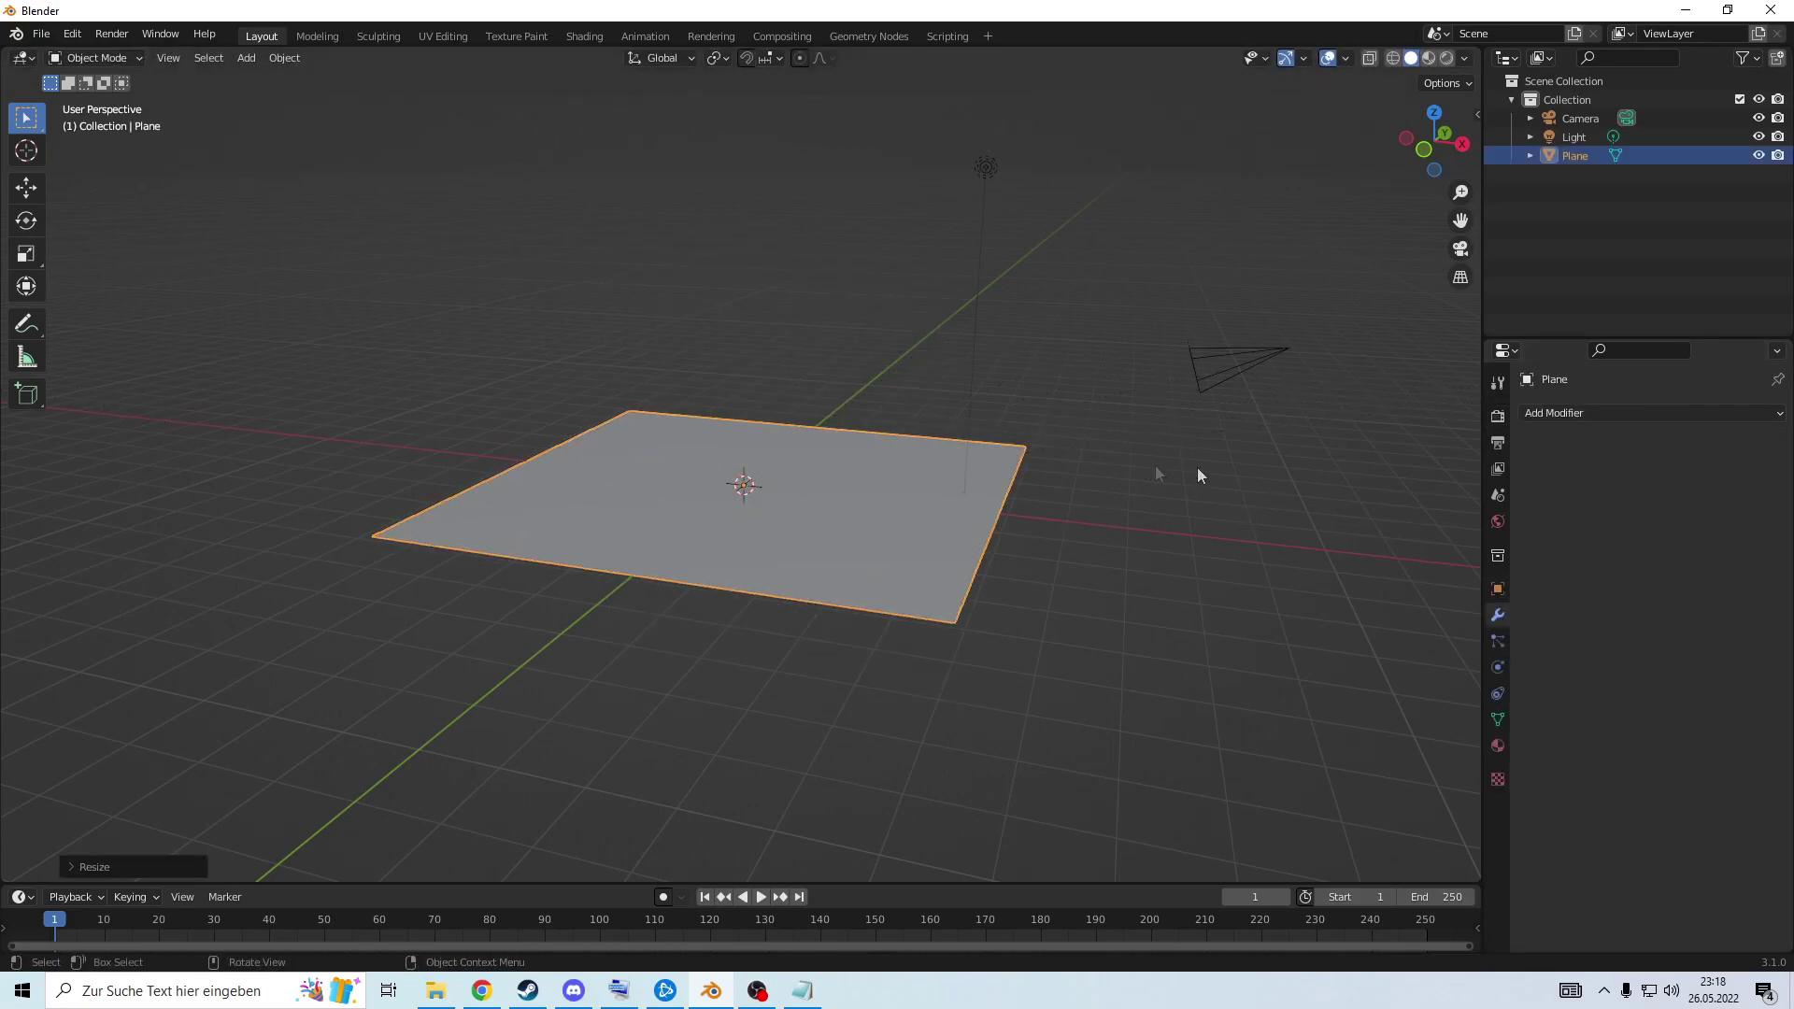
left_click(1650, 414)
left_click(1585, 774)
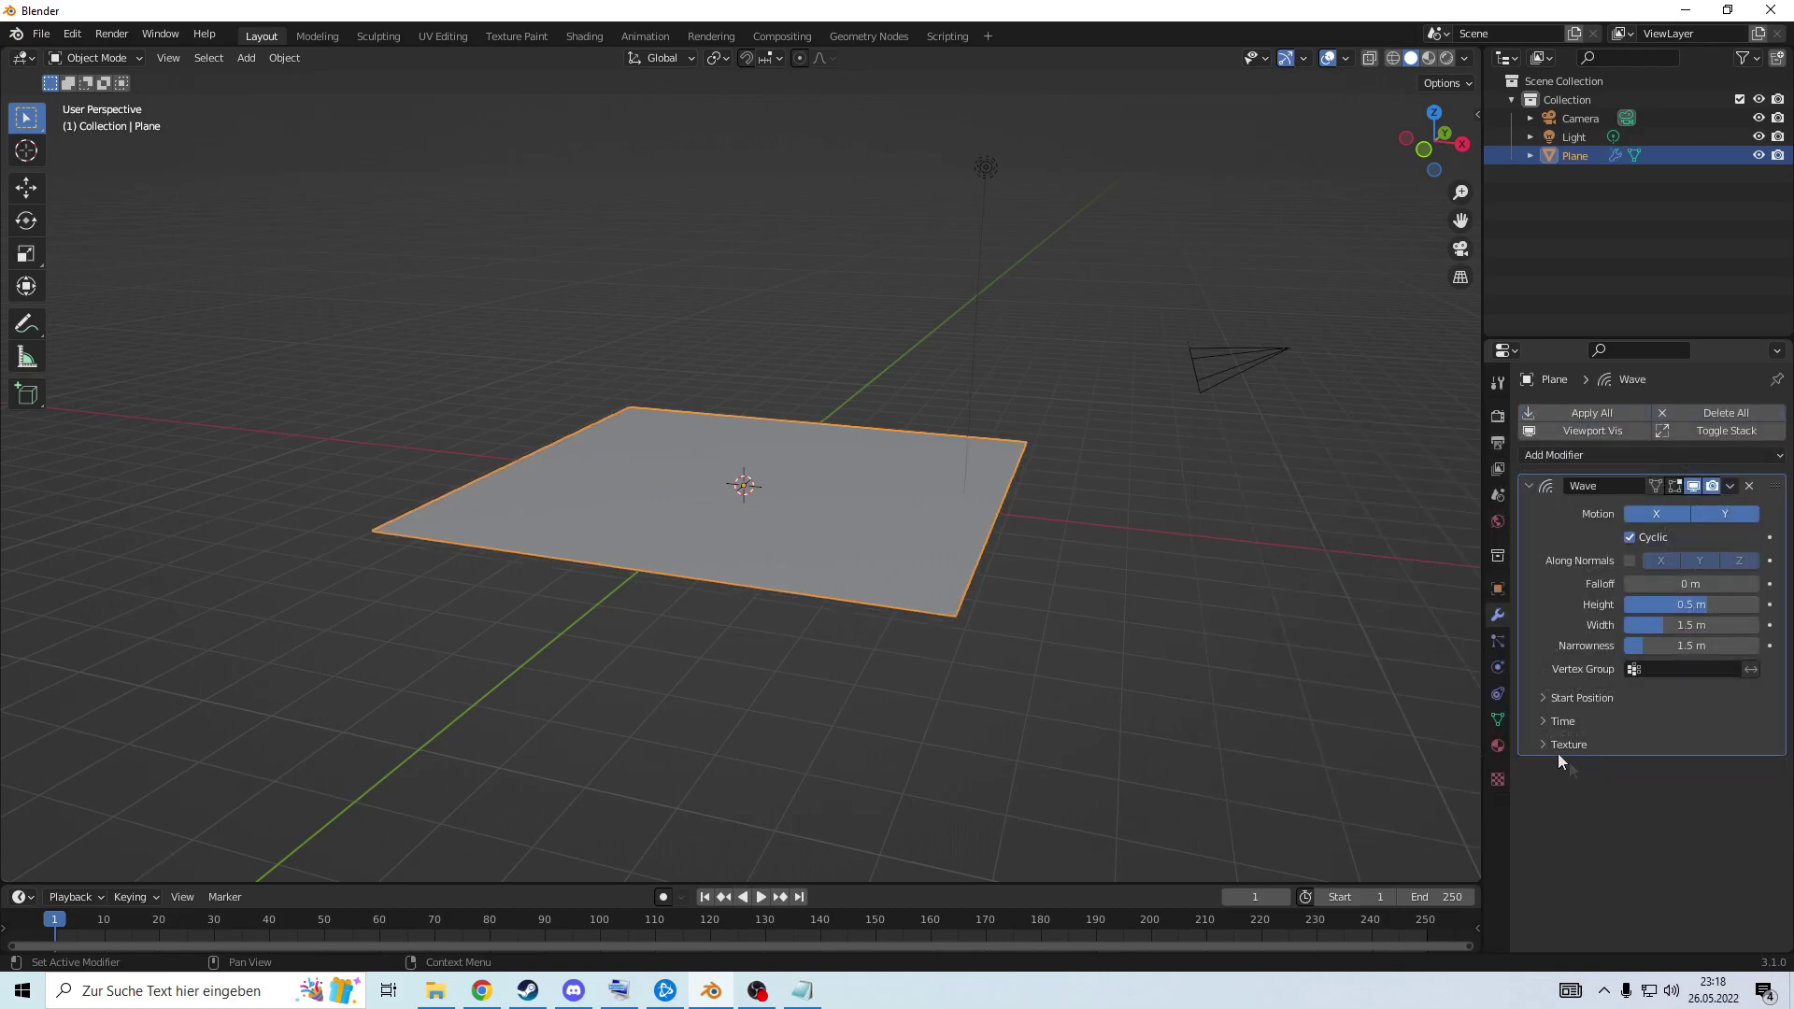
key("space")
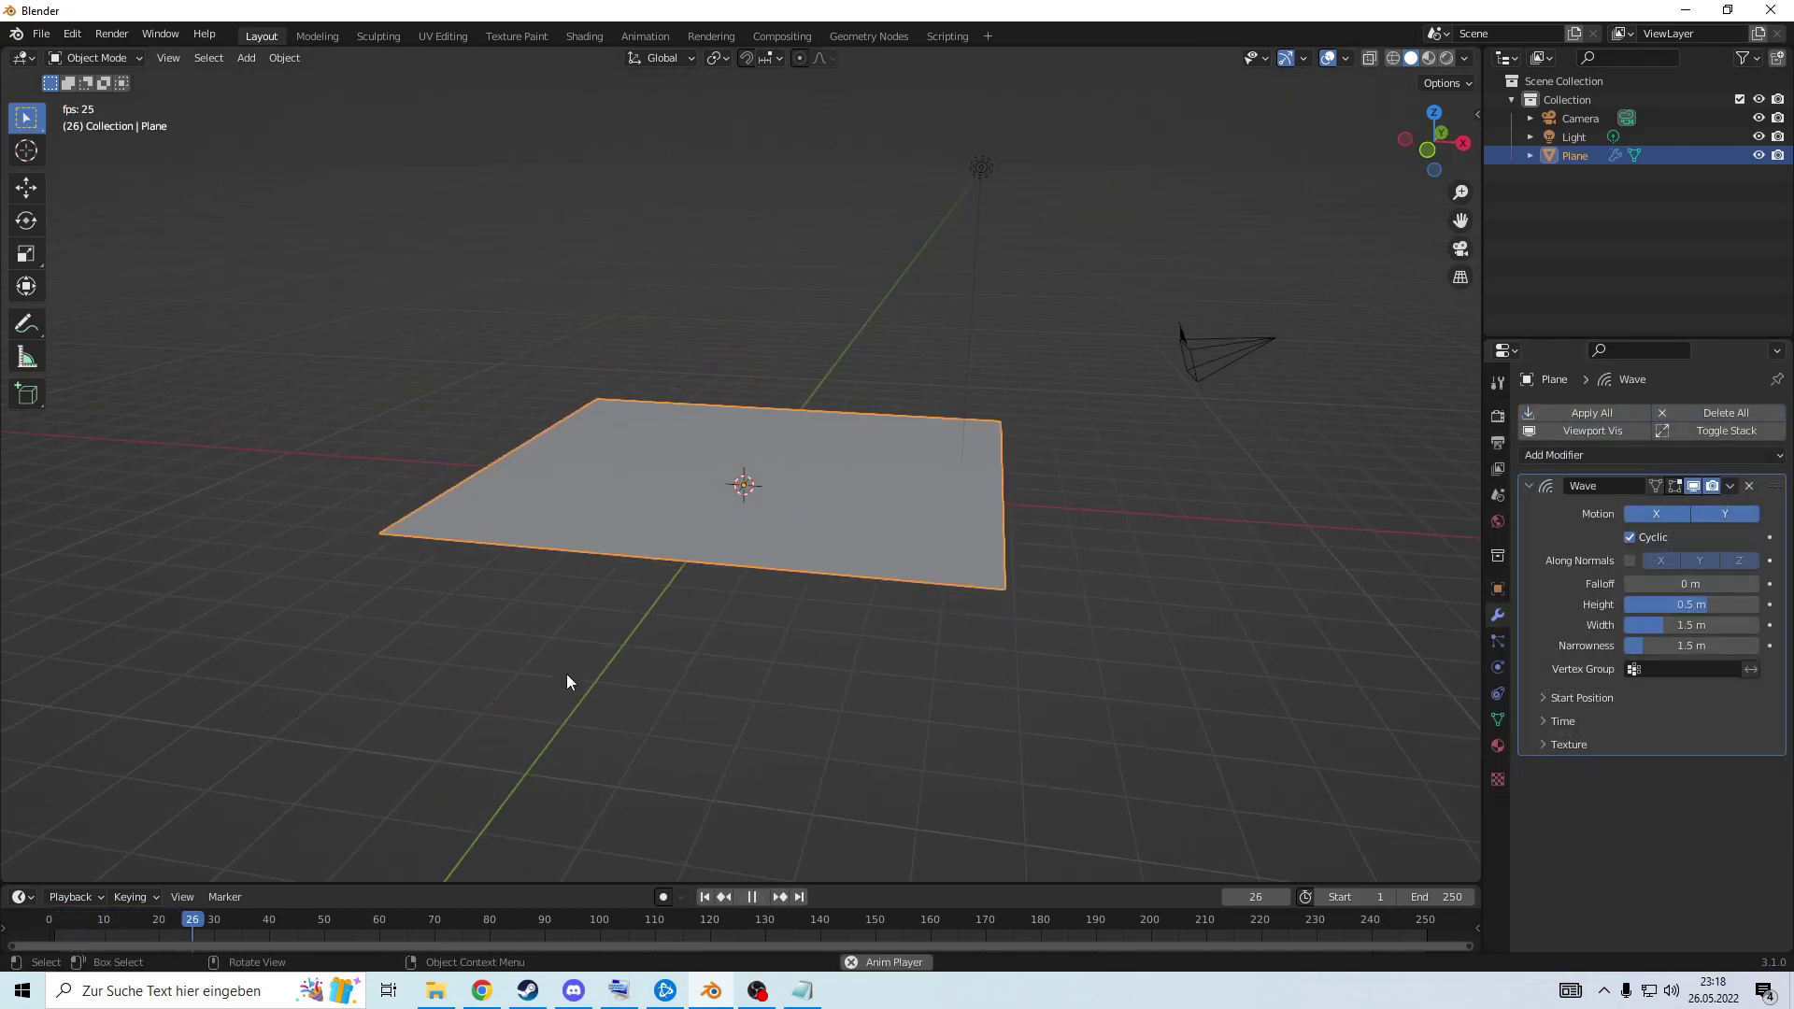
left_click_drag(299, 924, 30, 940)
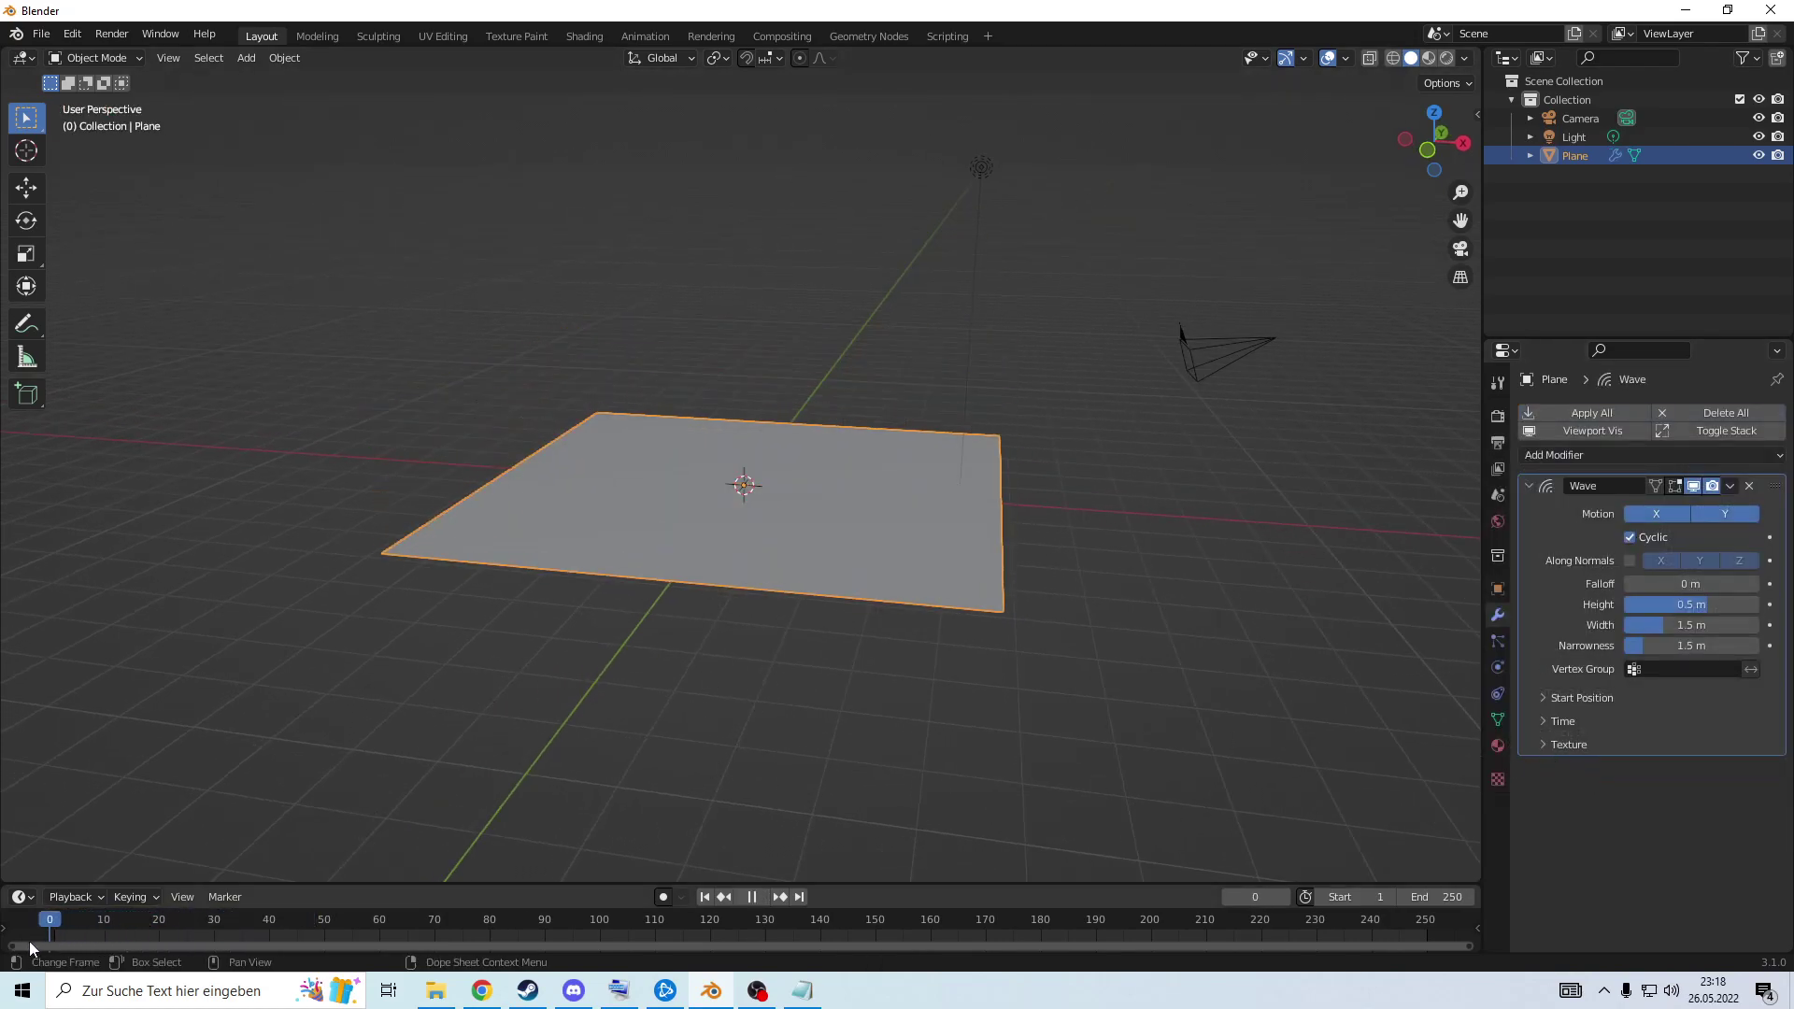
Subdivide the plane's mesh repeatedly into a dense grid and return to Object Mode.
scroll(479, 596, "up", 2)
key("Tab")
mouse_move(800, 421)
middle_mouse_down()
mouse_move(811, 473)
mouse_move(805, 420)
middle_mouse_up()
right_click(810, 428)
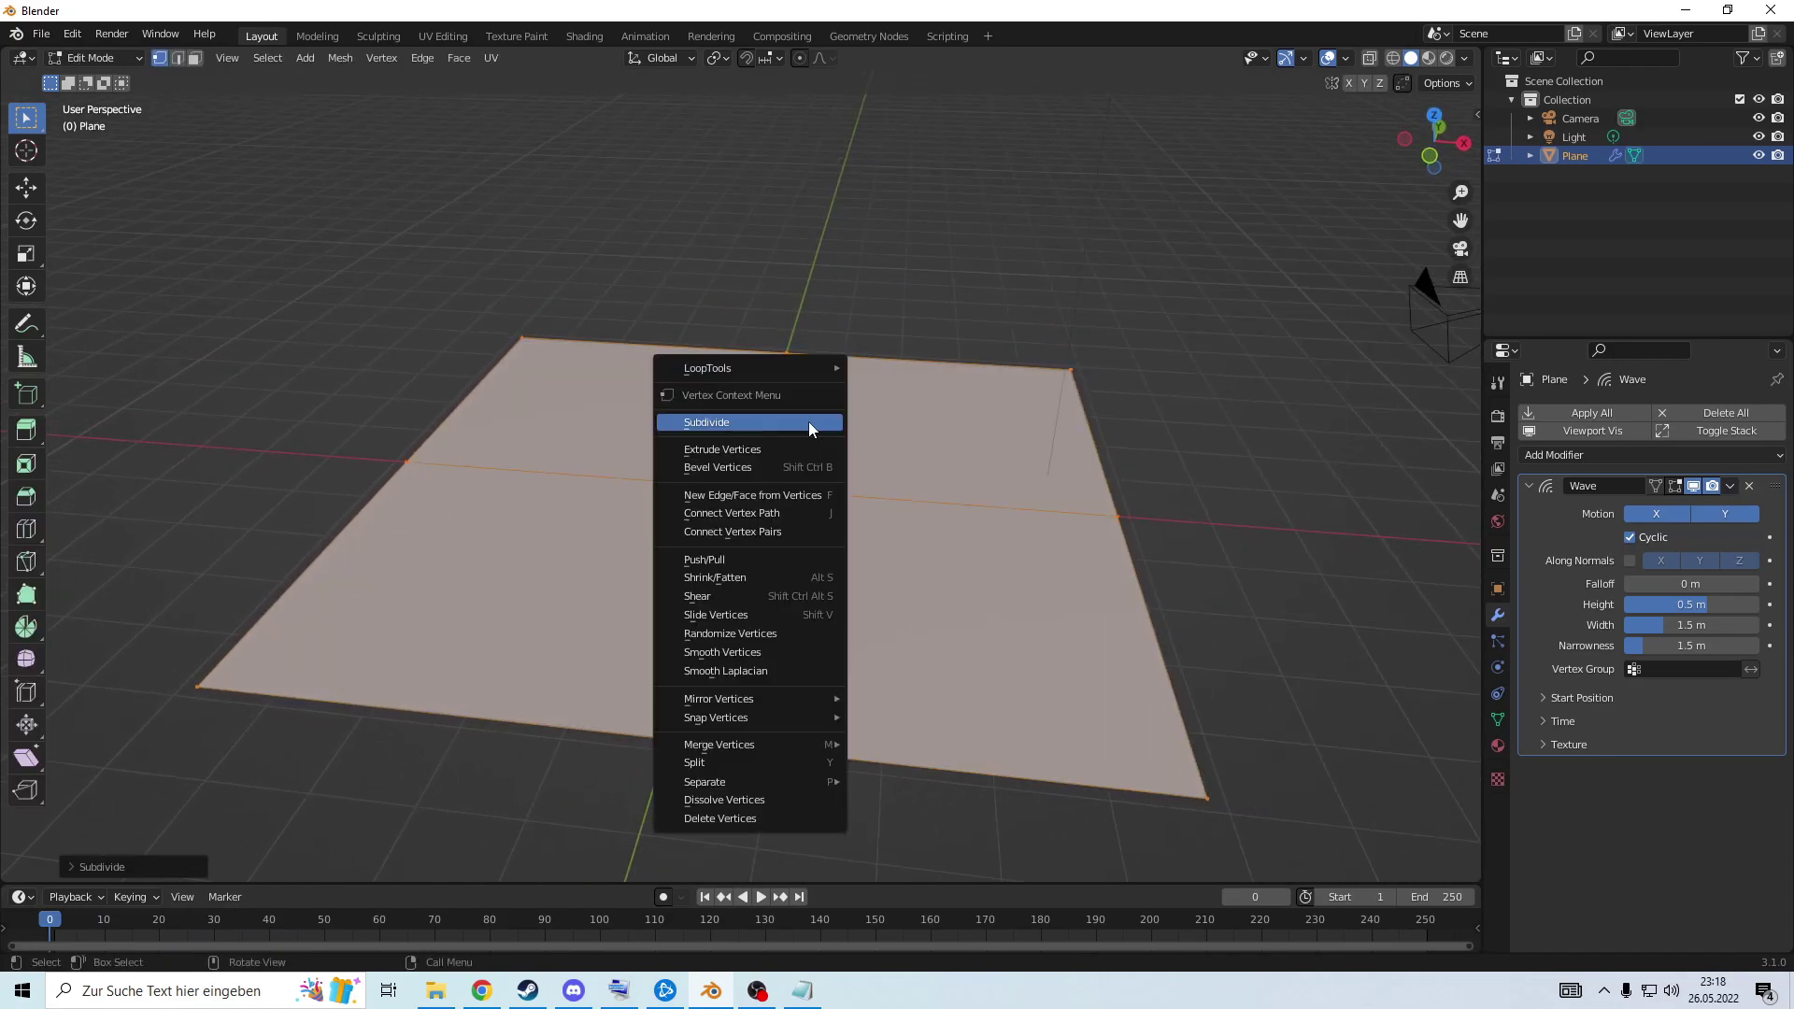
left_click(809, 428)
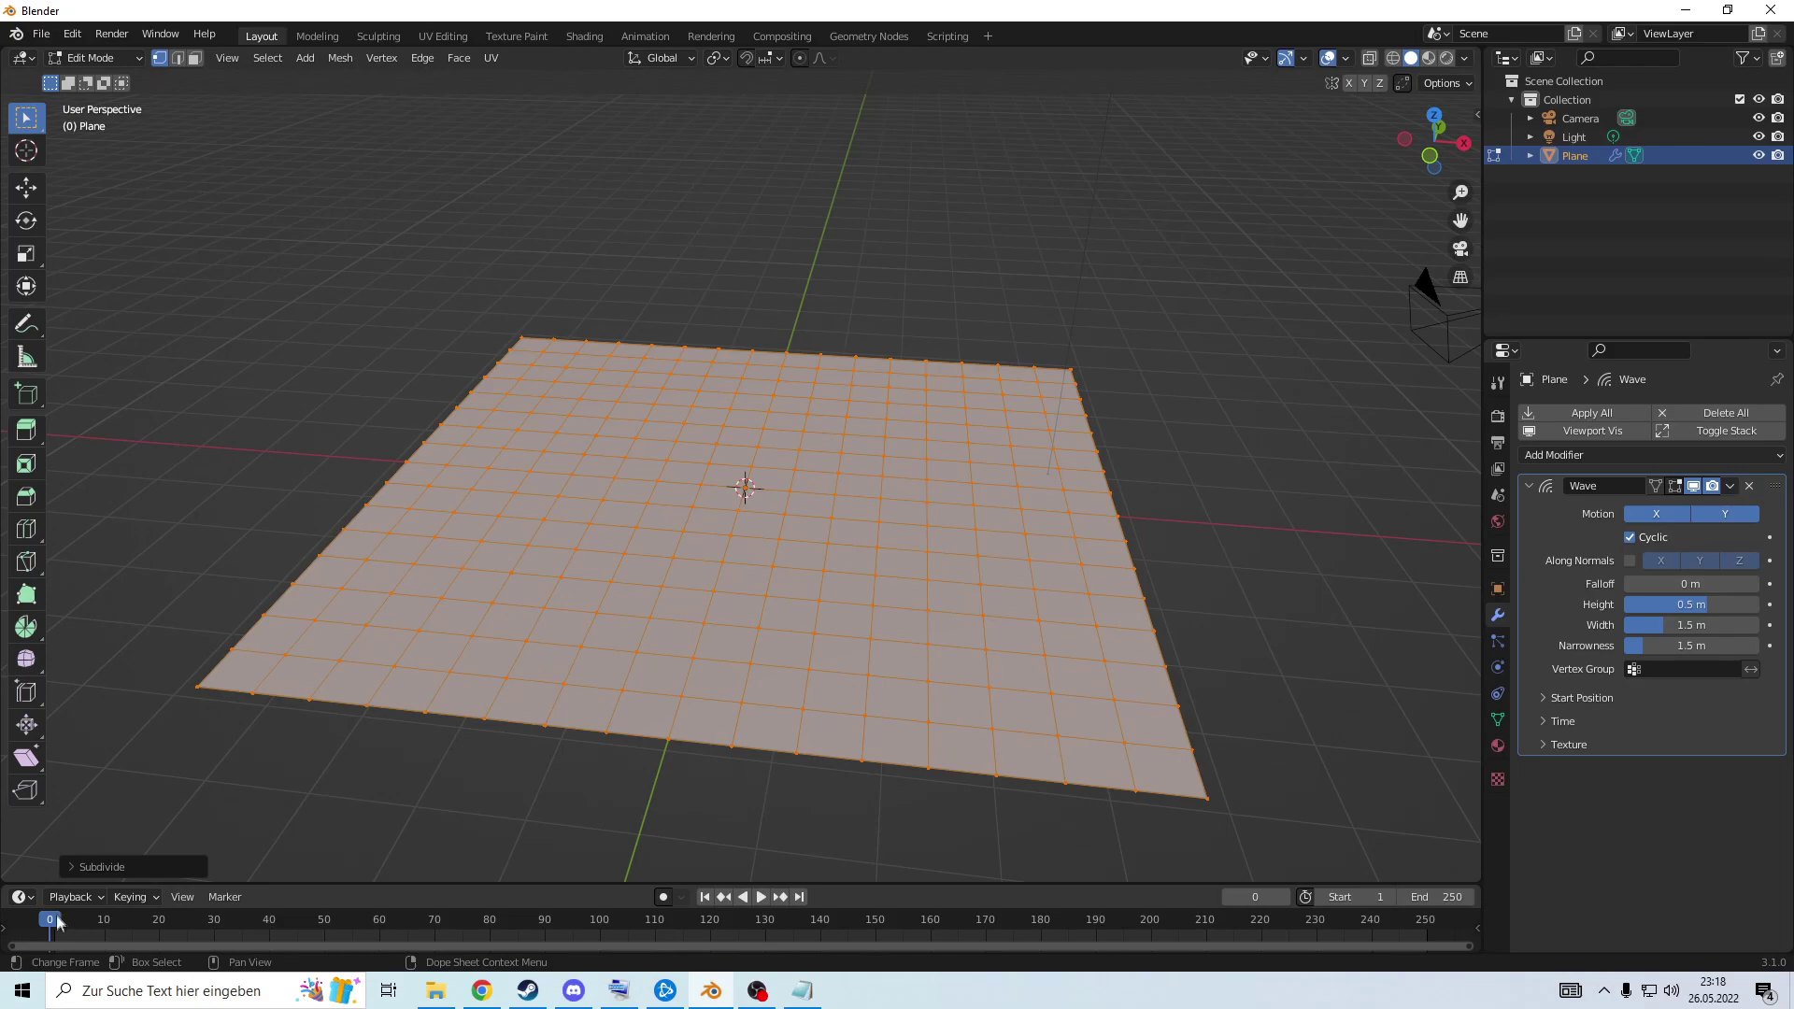
key("Tab")
Play the plane's wave animation from different viewing angles and rewind it to frame 0.
mouse_move(701, 664)
middle_mouse_down()
mouse_move(1079, 549)
mouse_move(671, 656)
middle_mouse_up()
key("space")
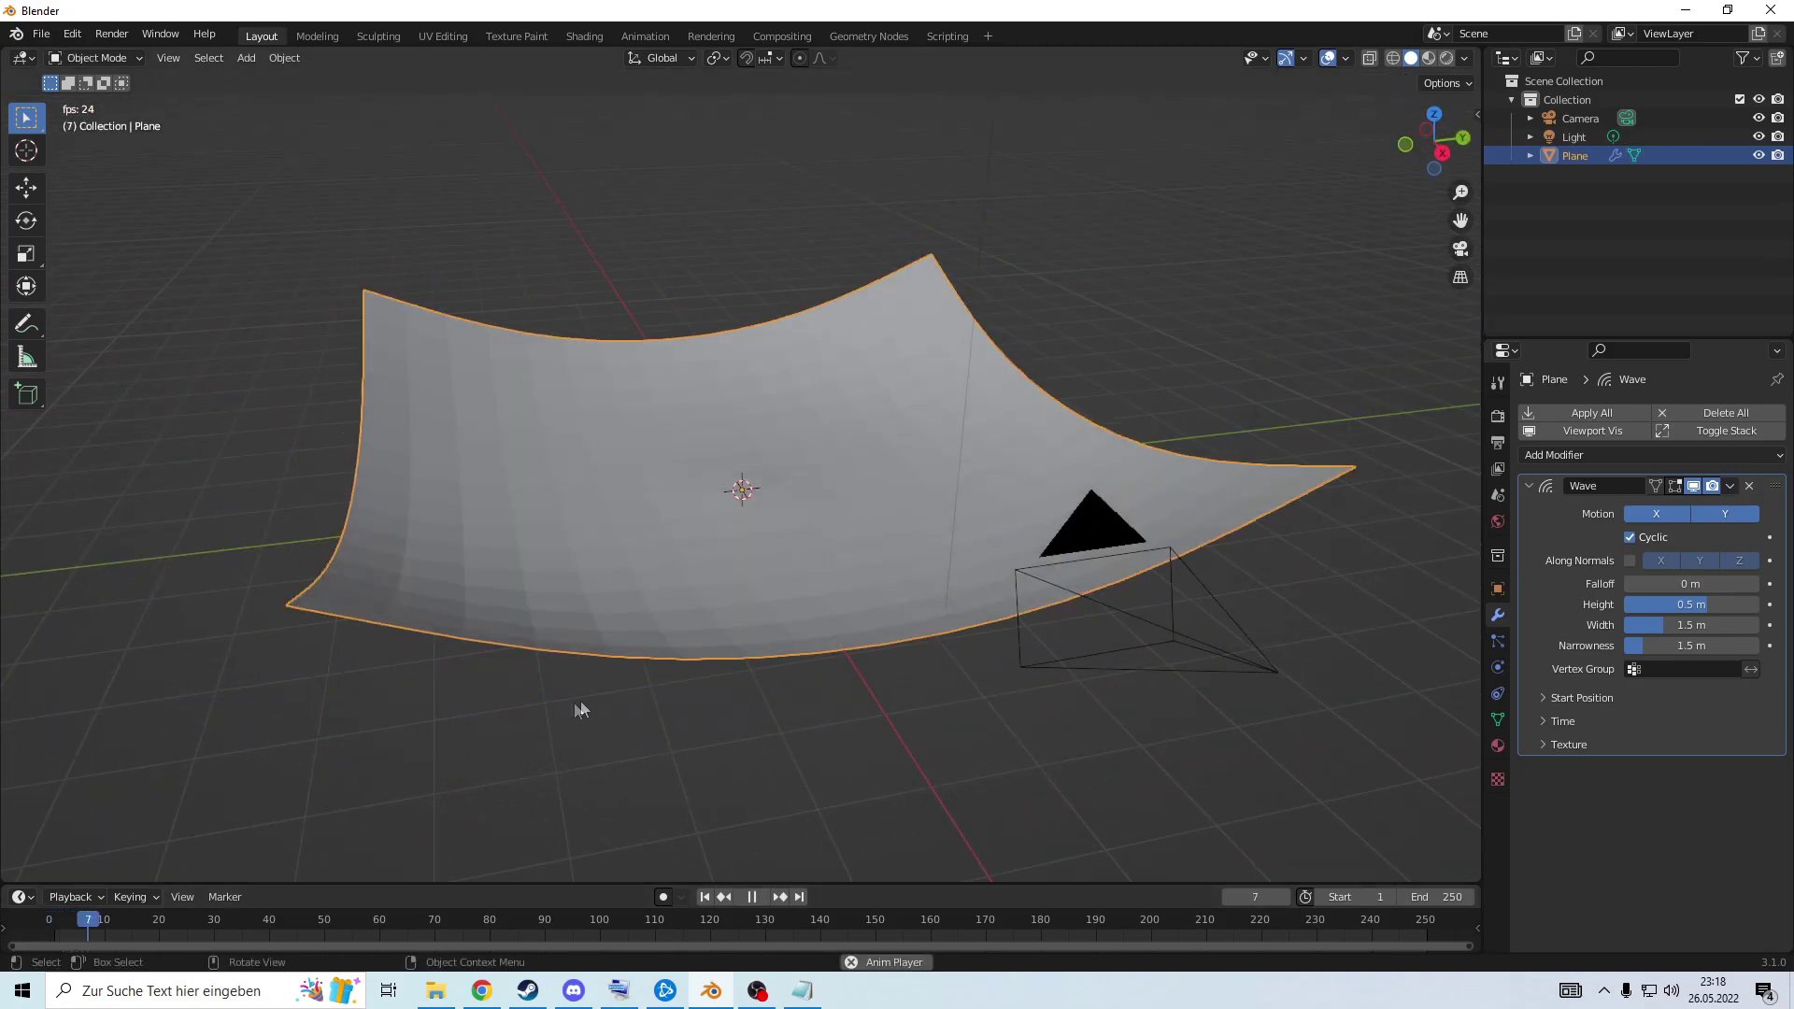
scroll(776, 660, "down", 3)
middle_click_drag(823, 654, 977, 641)
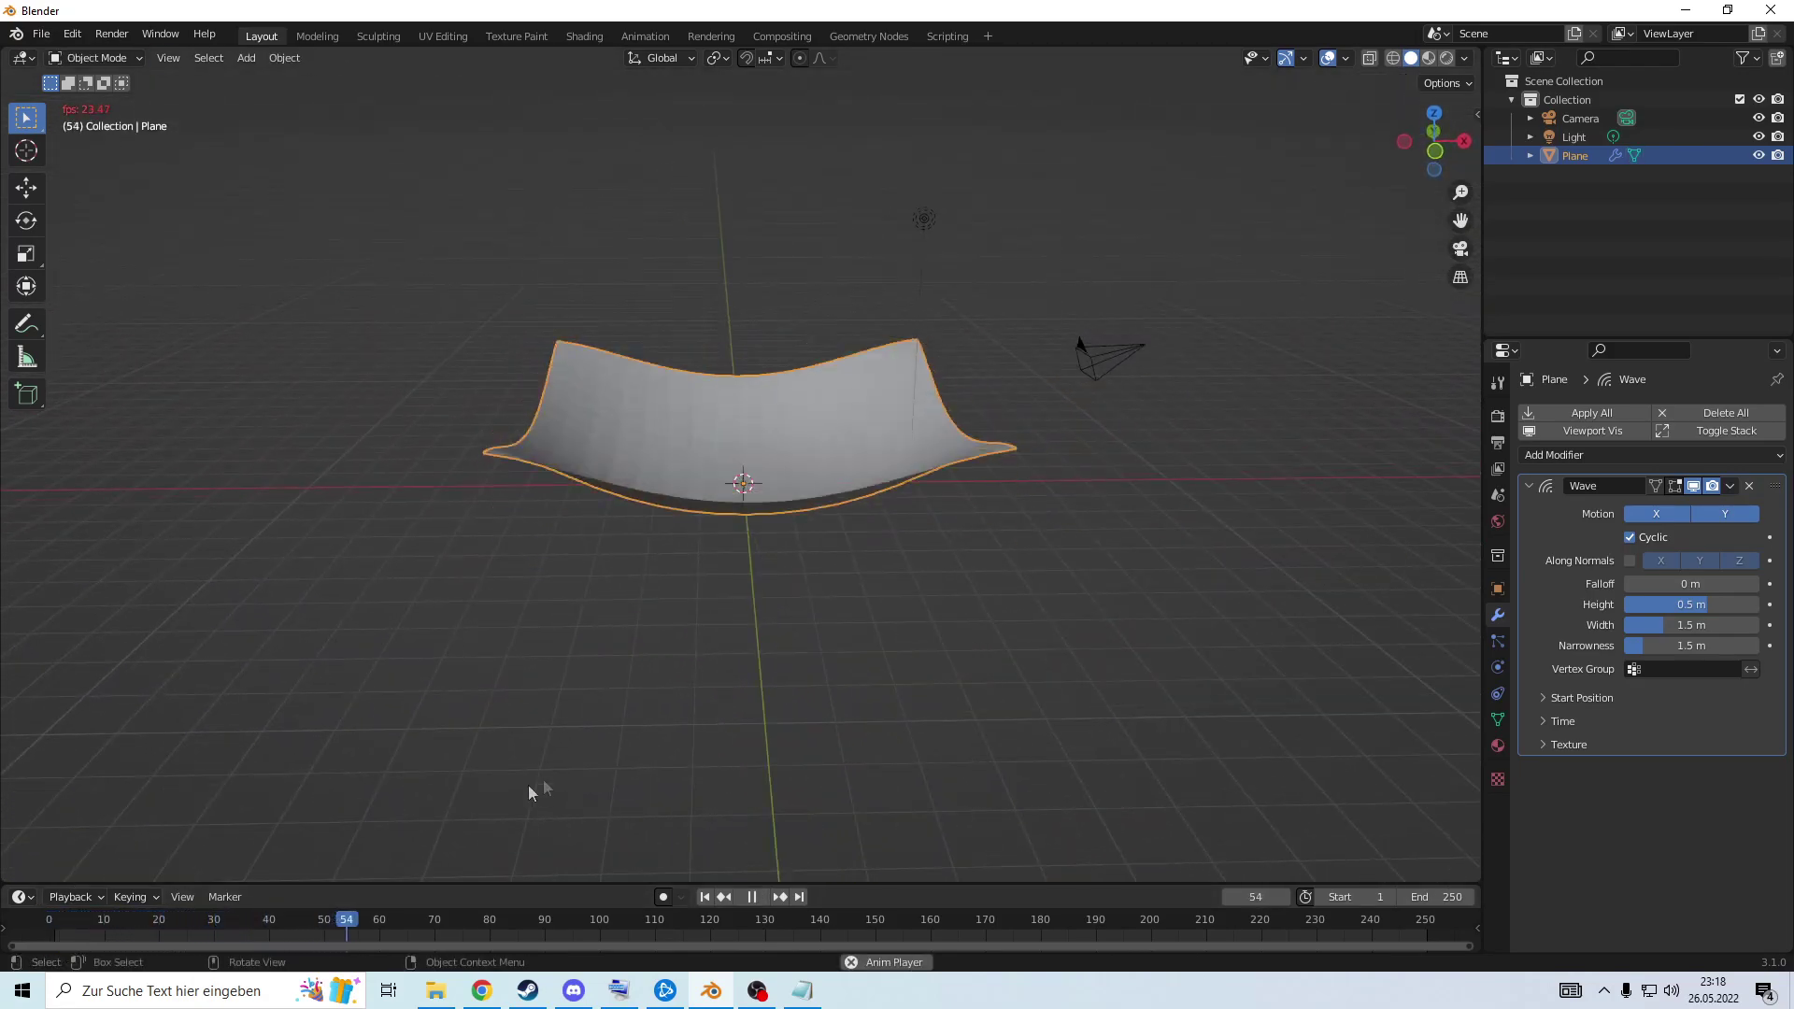
key("space")
scroll(1330, 484, "up", 2)
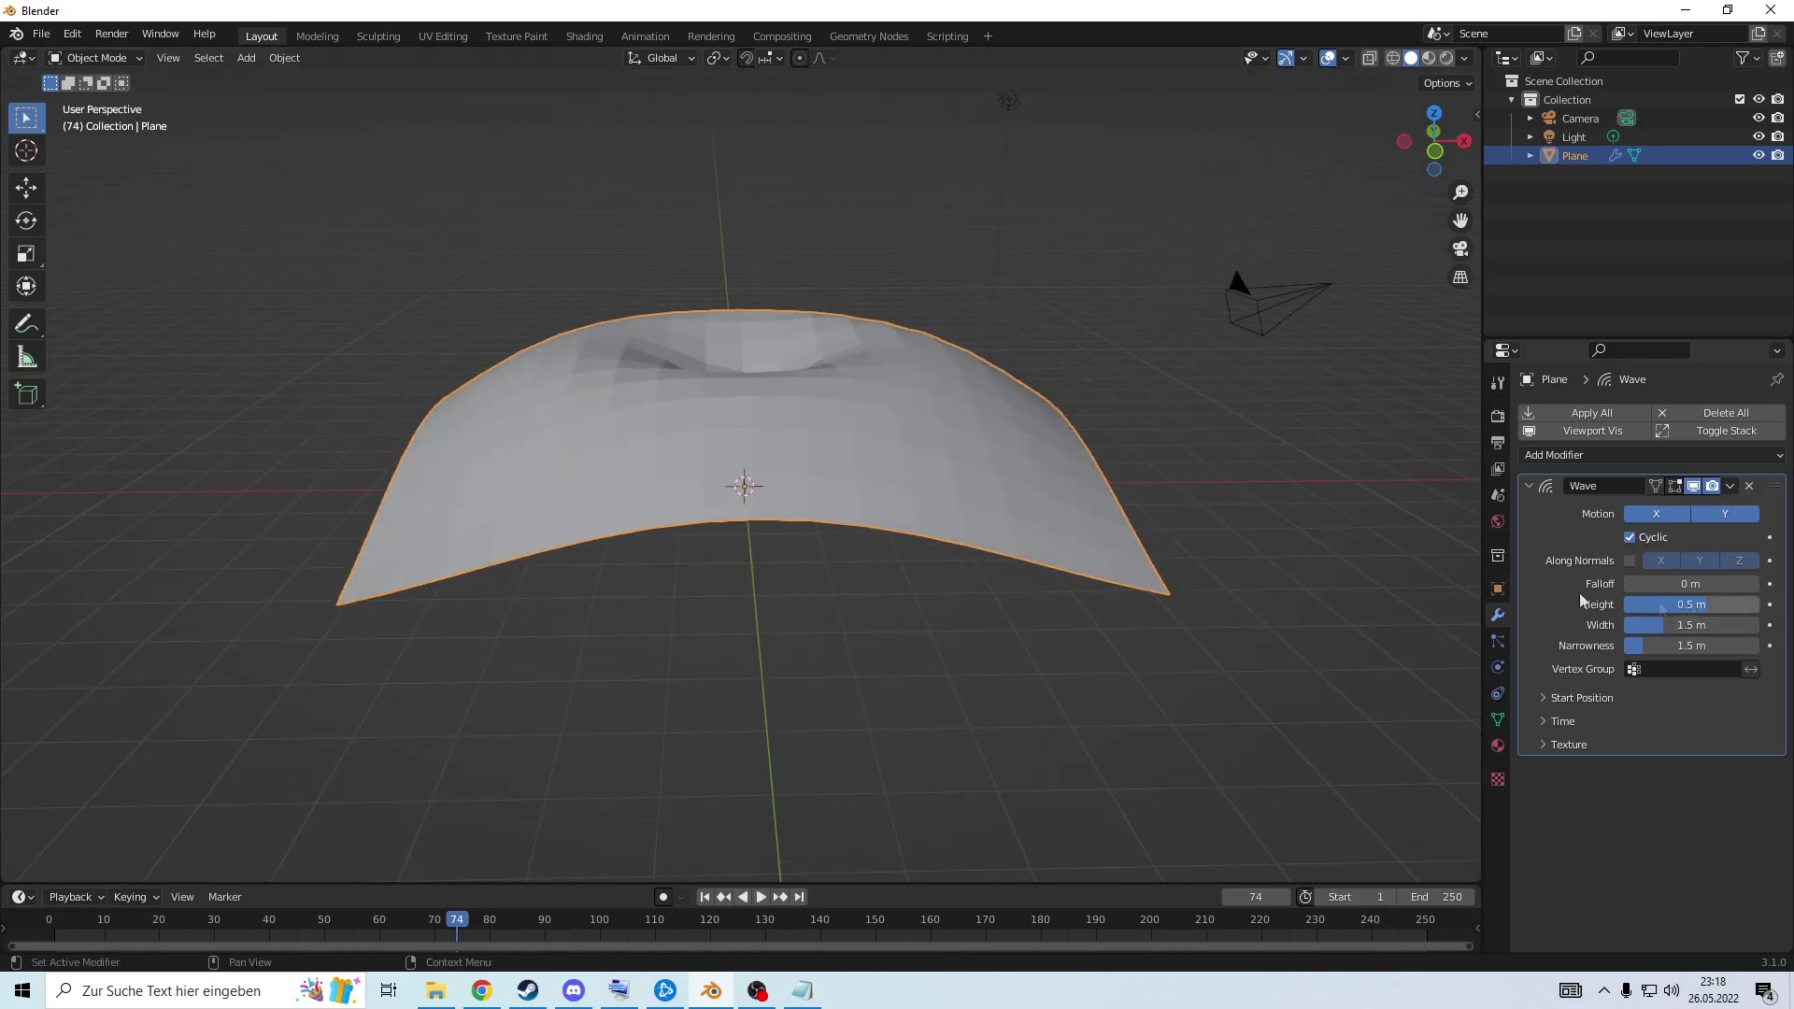
left_click_drag(494, 927, 12, 950)
Set the wave's height to 0.092 m and width to 2.2 m, restrict its motion to Y, and preview it.
mouse_move(1717, 594)
left_mouse_down()
mouse_move(1650, 594)
mouse_move(1694, 595)
left_mouse_up()
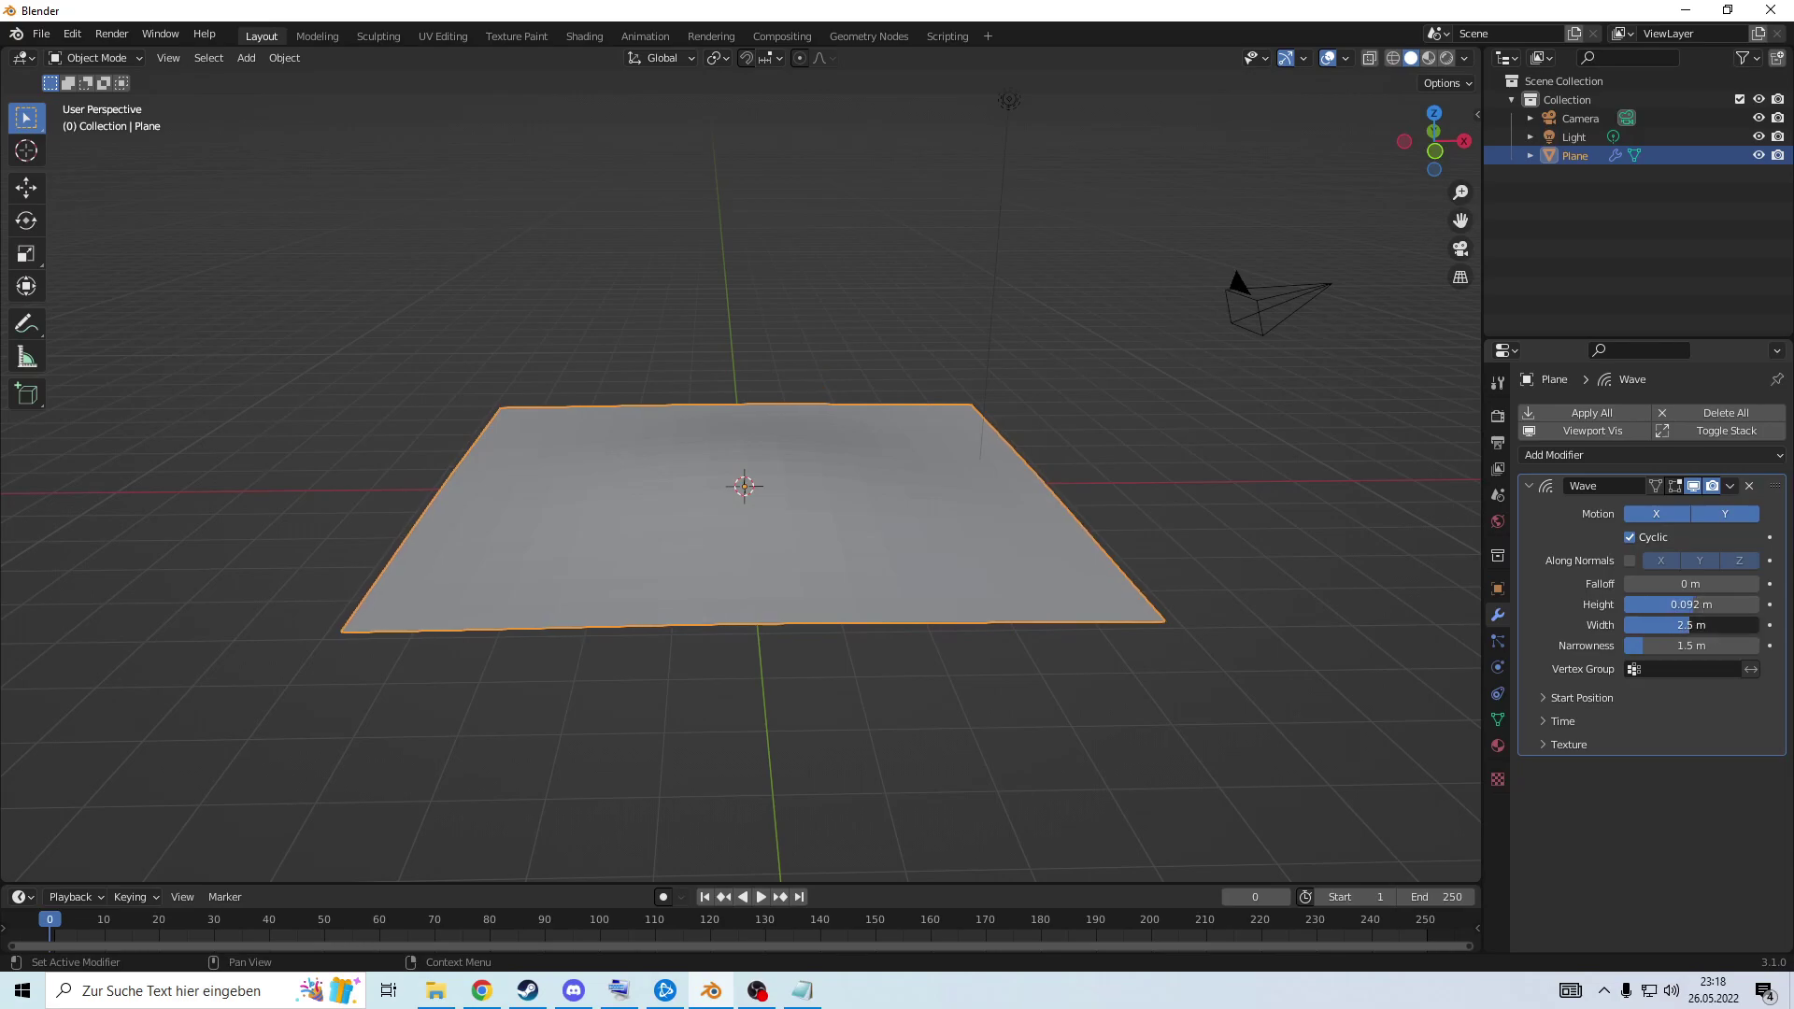
left_click(1669, 516)
key("space")
mouse_move(929, 551)
middle_mouse_down()
mouse_move(1147, 530)
mouse_move(1136, 547)
mouse_move(1025, 549)
mouse_move(1001, 585)
mouse_move(1118, 548)
middle_mouse_up()
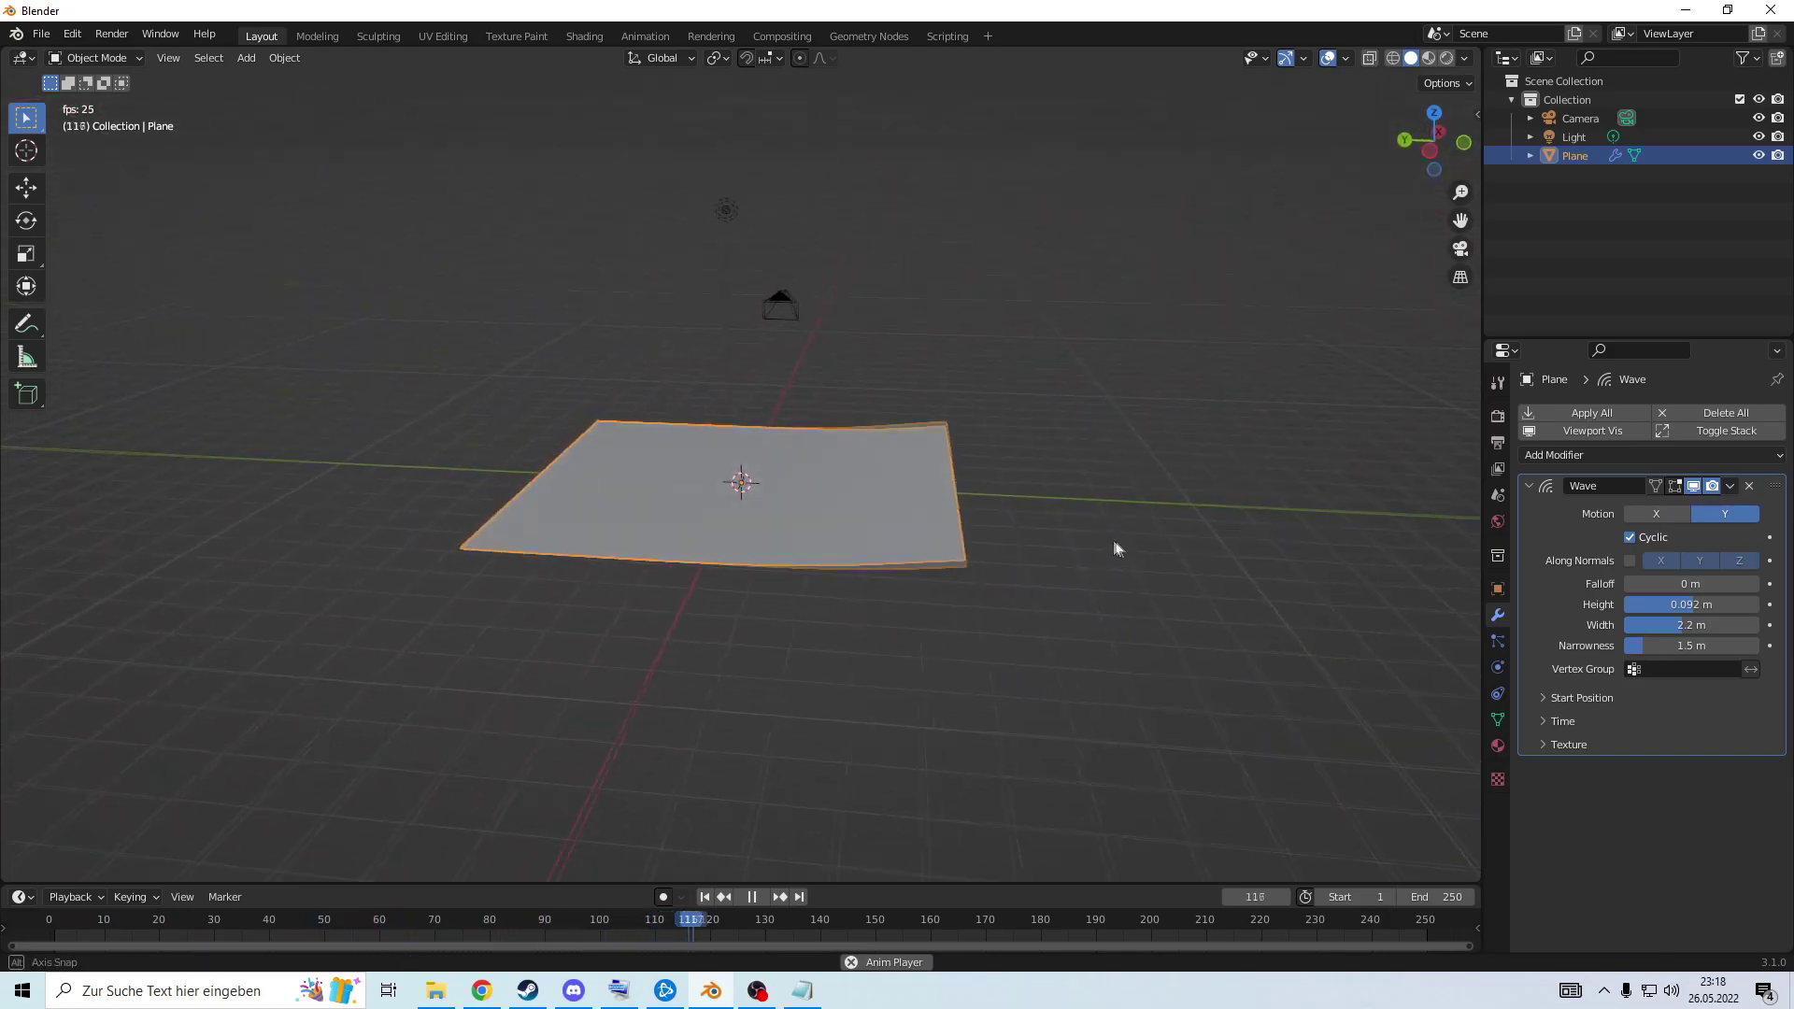
scroll(1108, 551, "up", 4)
key("space")
Replay the Y-direction wave from frame 0 and examine its movement from several angles.
left_click_drag(802, 927, 2, 939)
key("space")
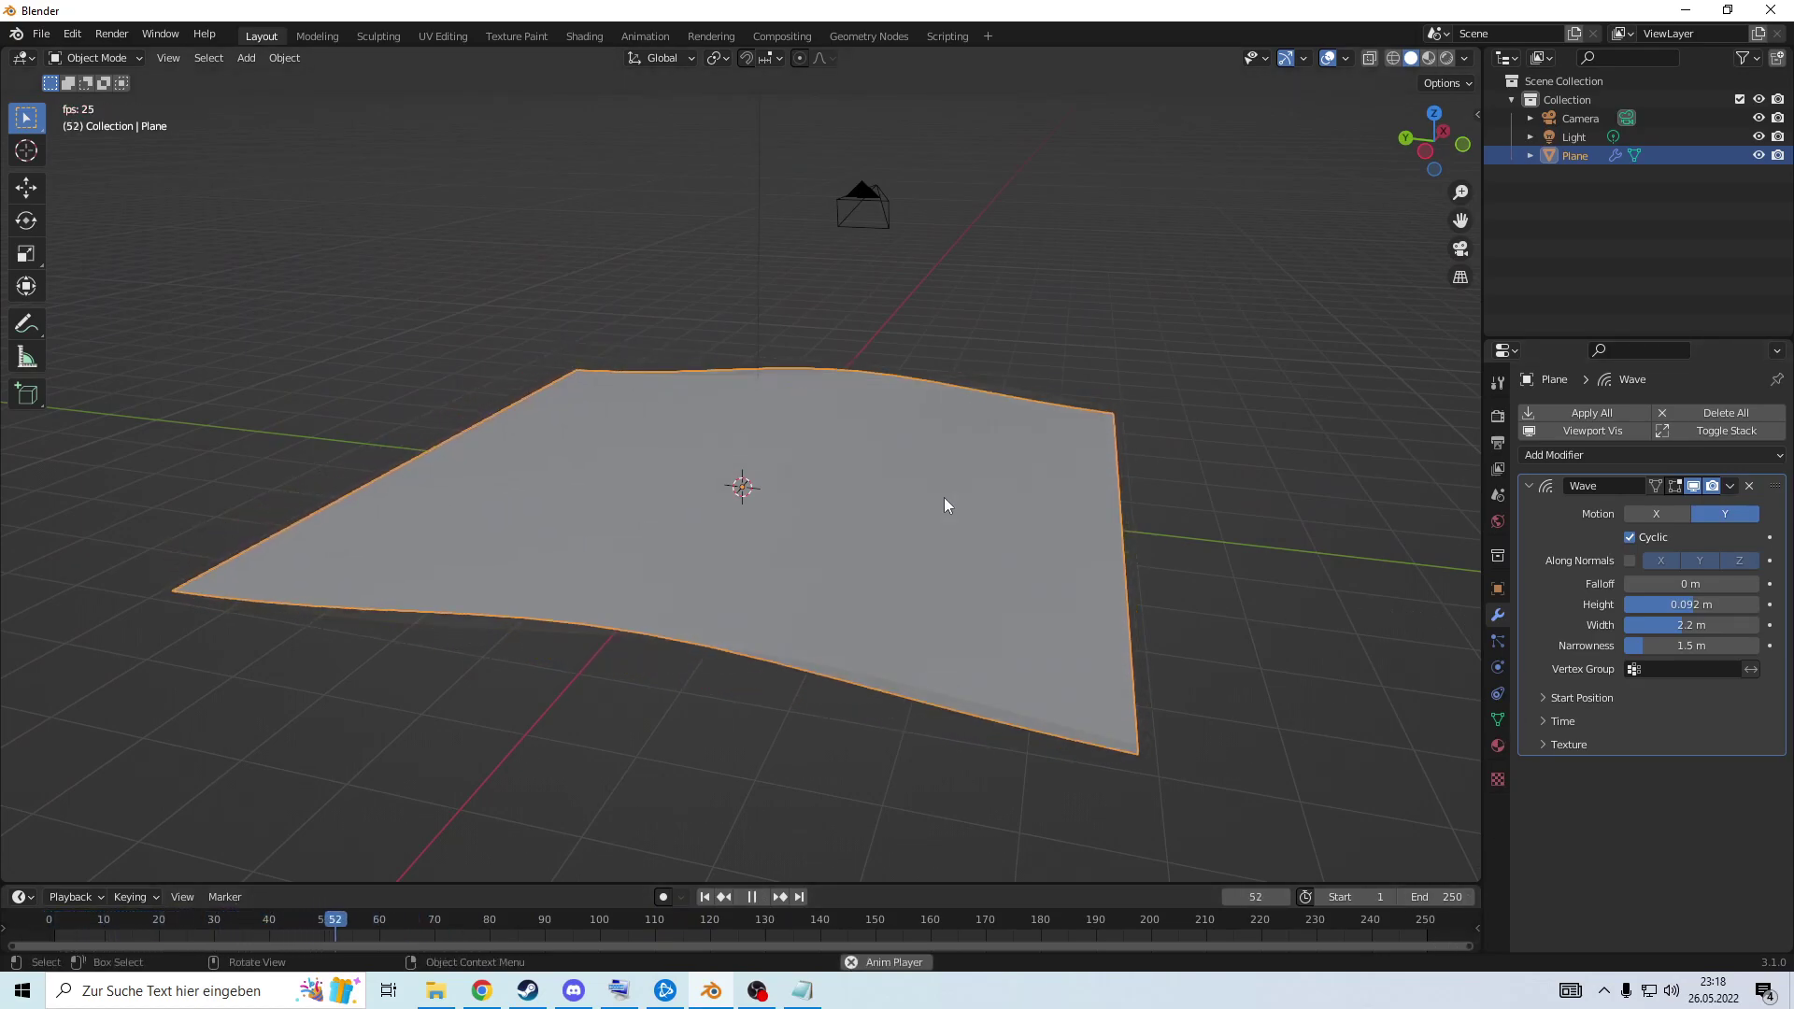
scroll(944, 501, "down", 3)
mouse_move(965, 513)
middle_mouse_down()
mouse_move(1107, 480)
mouse_move(1090, 430)
mouse_move(995, 518)
middle_mouse_up()
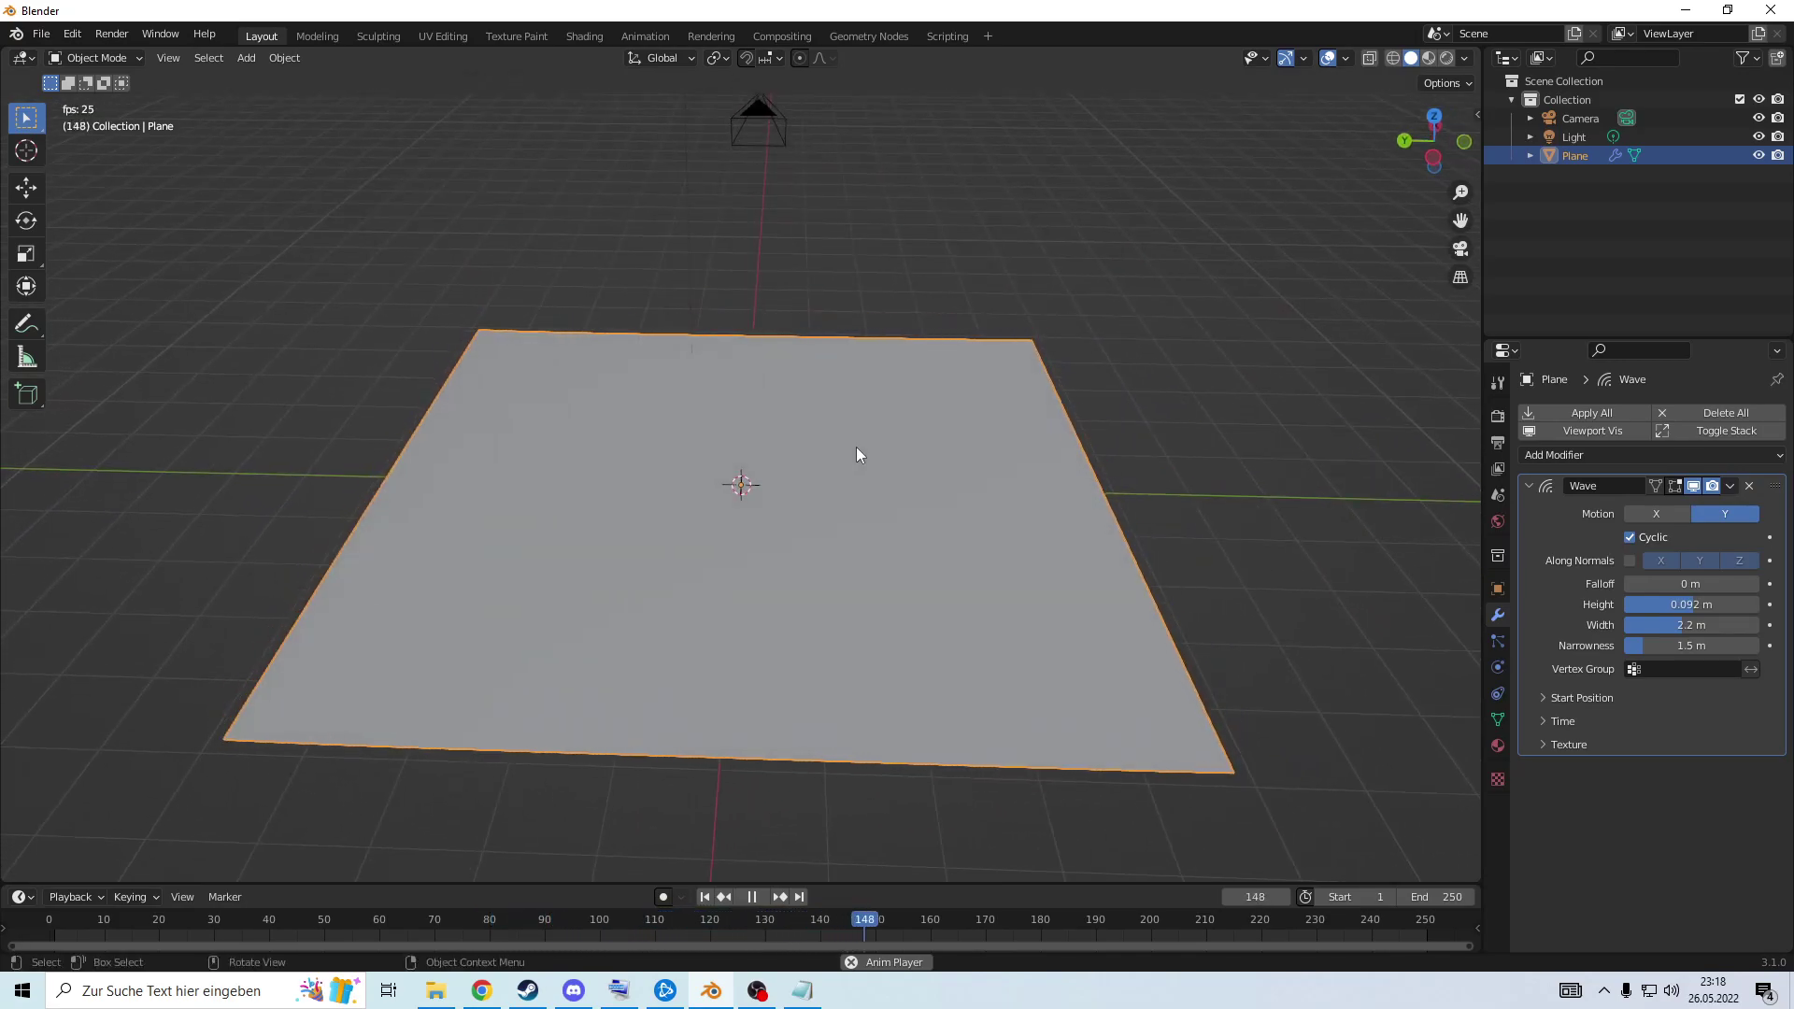
key("space")
Set the wave's narrowness to 6.5 m and play the animation to check it.
left_click_drag(1667, 646, 1720, 646)
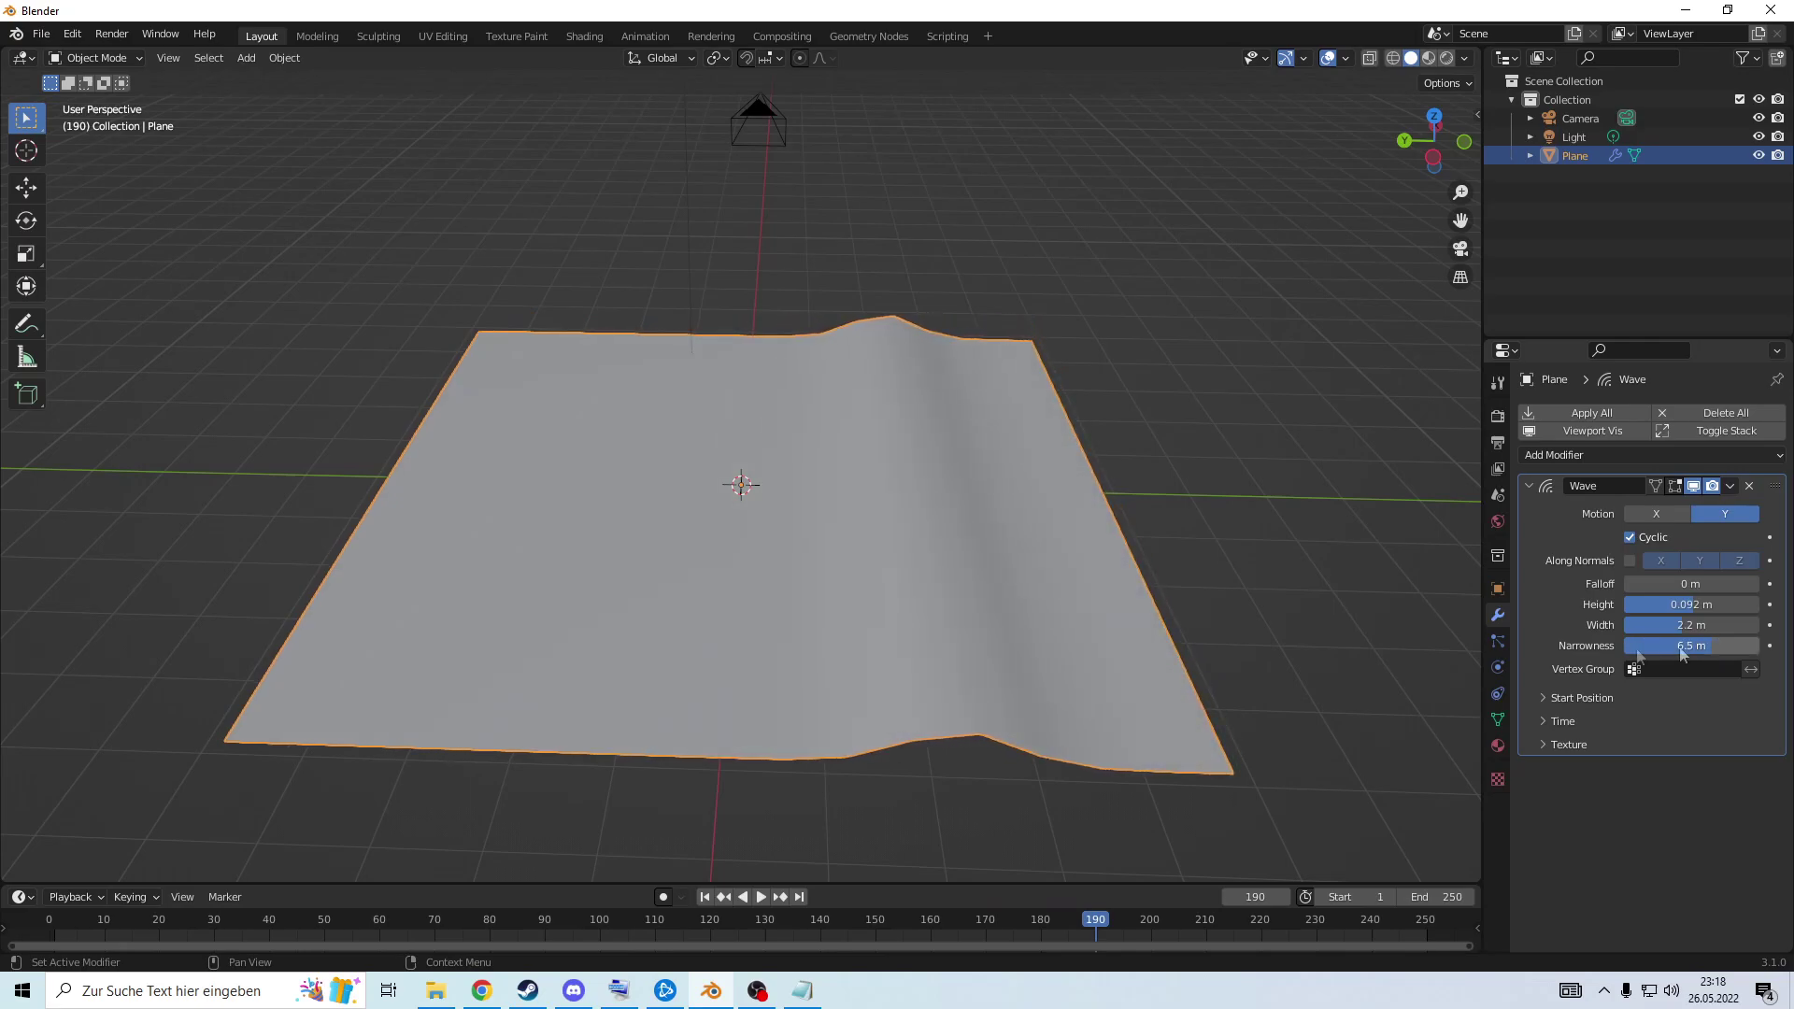
middle_click_drag(1215, 636, 1085, 626)
key("space")
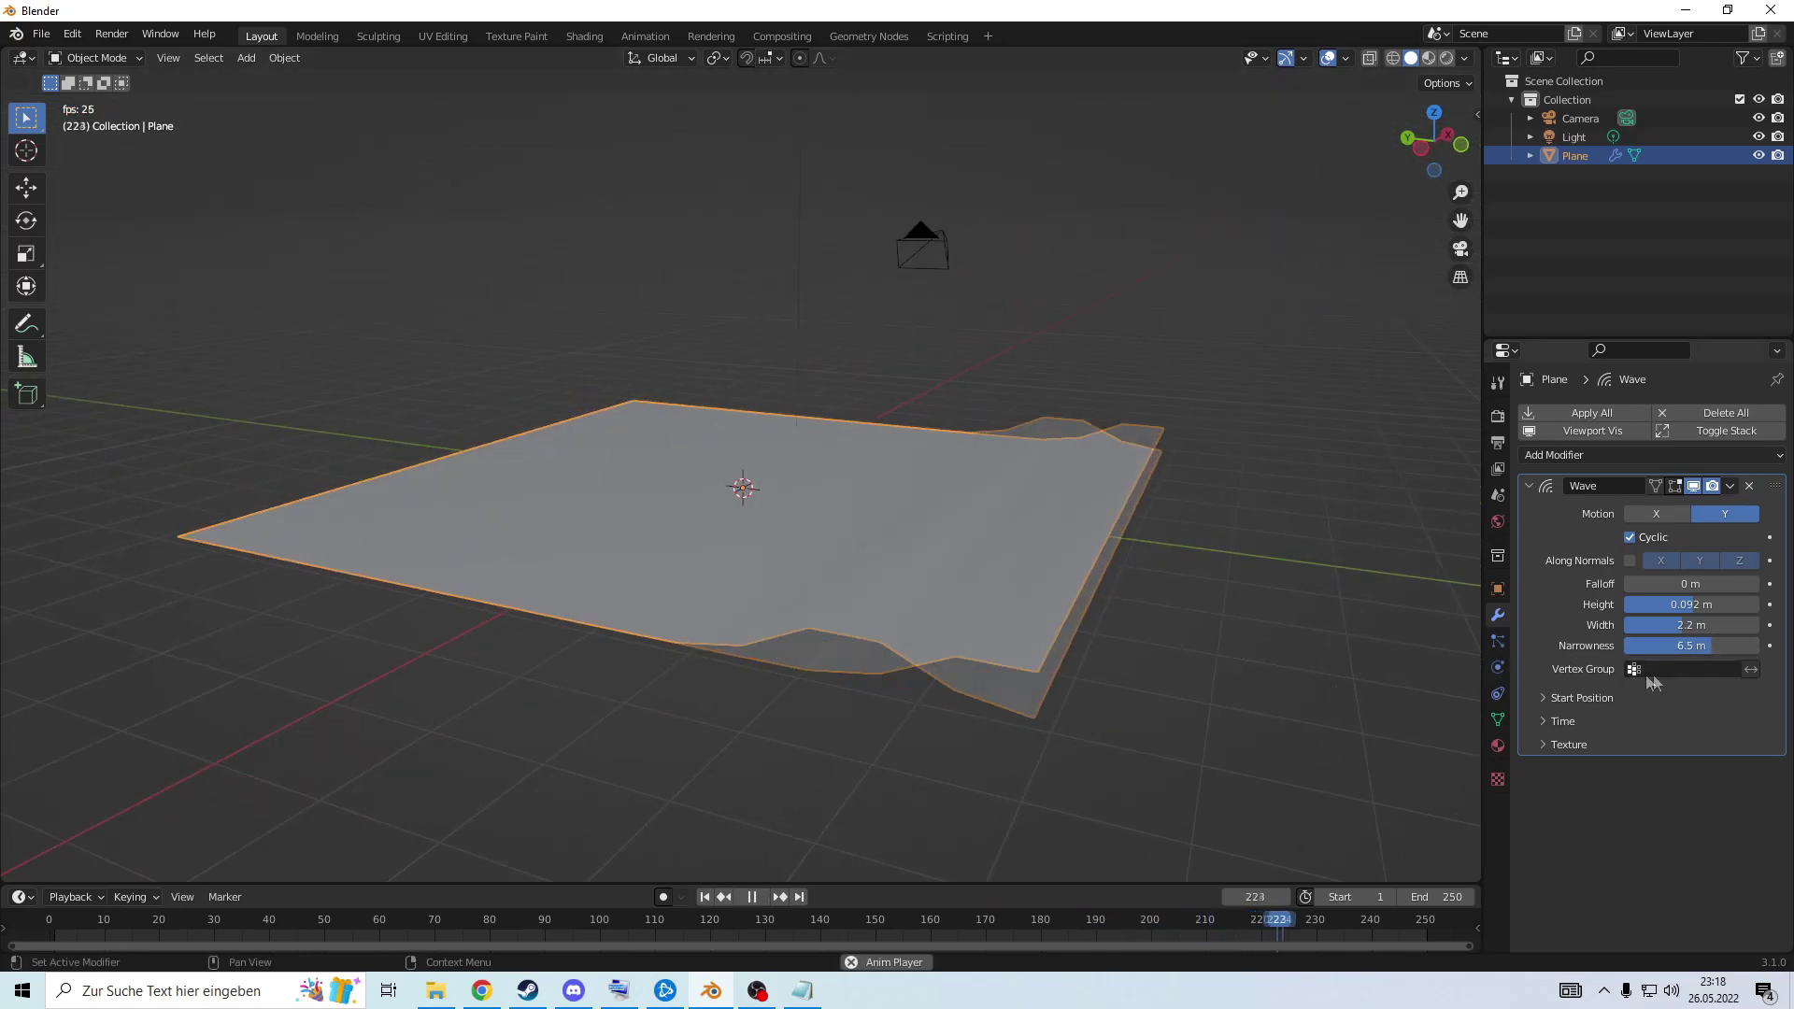
middle_click_drag(927, 603, 971, 567)
Switch the wave's motion from the Y axis to the X axis and view it from another side.
left_click(1662, 517)
left_click(1718, 518)
middle_click_drag(935, 422, 1030, 455)
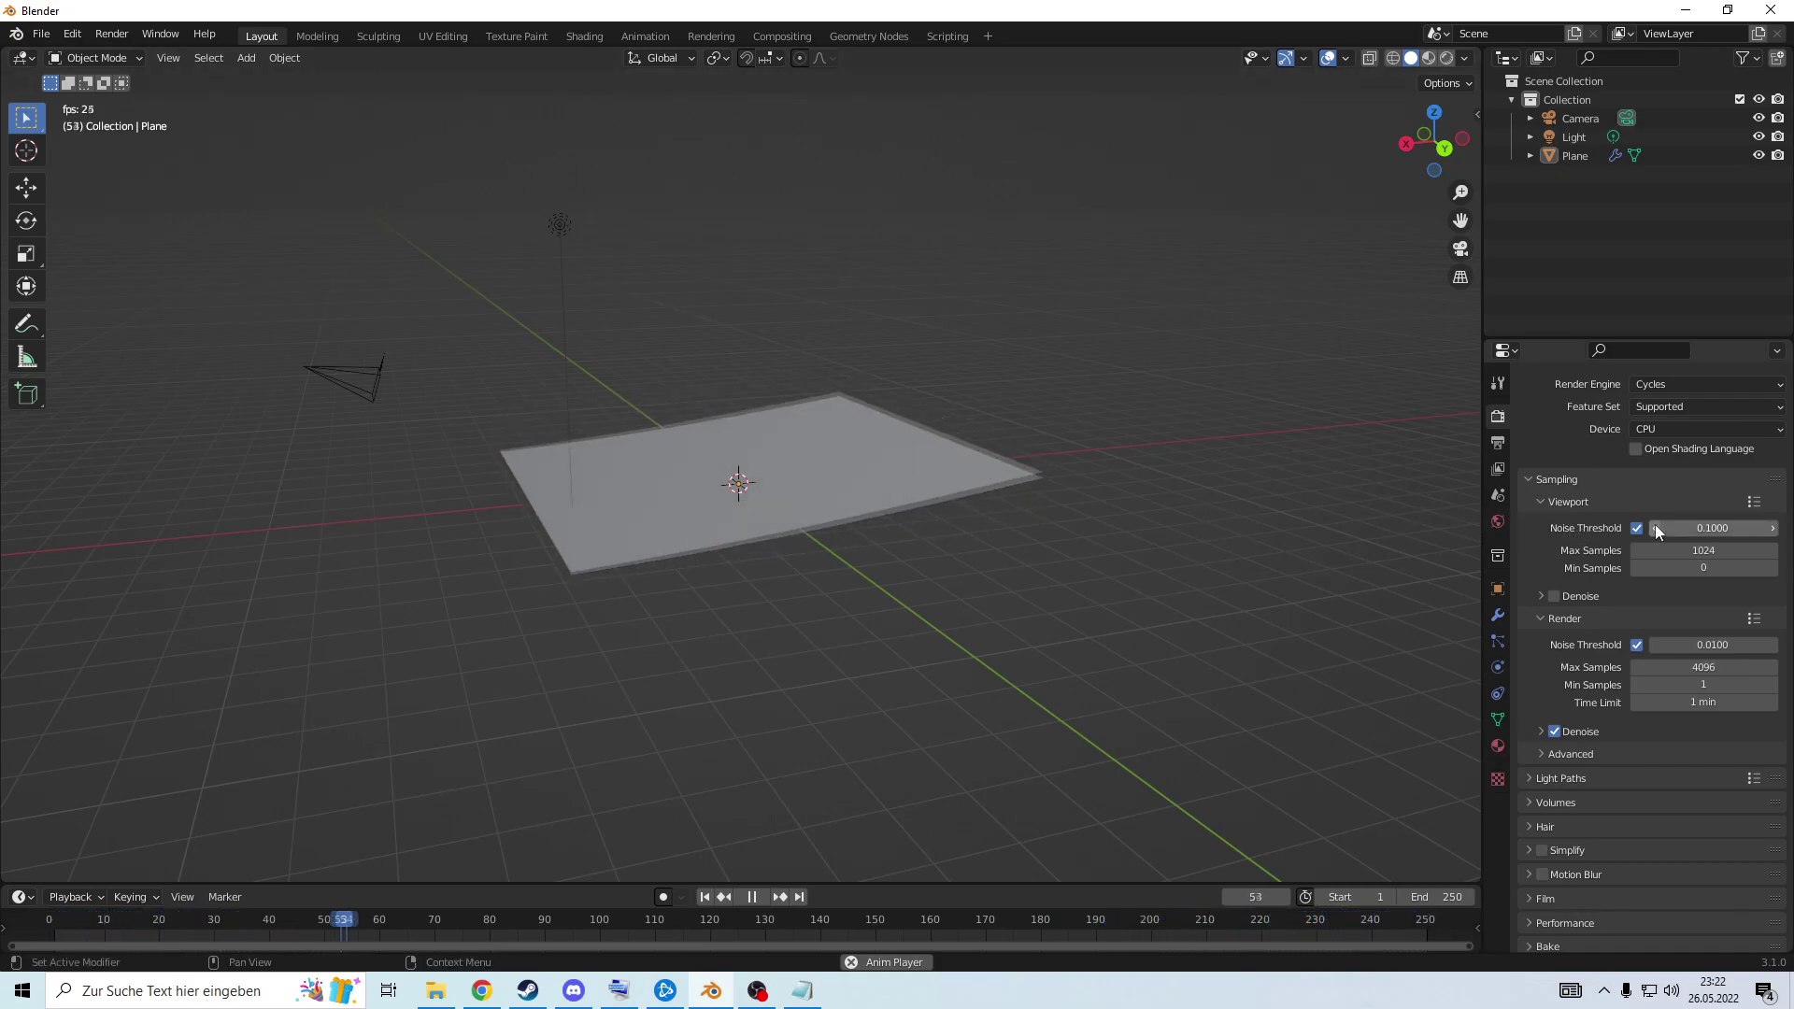
Enlarge the render sampling settings to examine the noise threshold options.
middle_click_drag(1660, 517, 1719, 598, "ctrl")
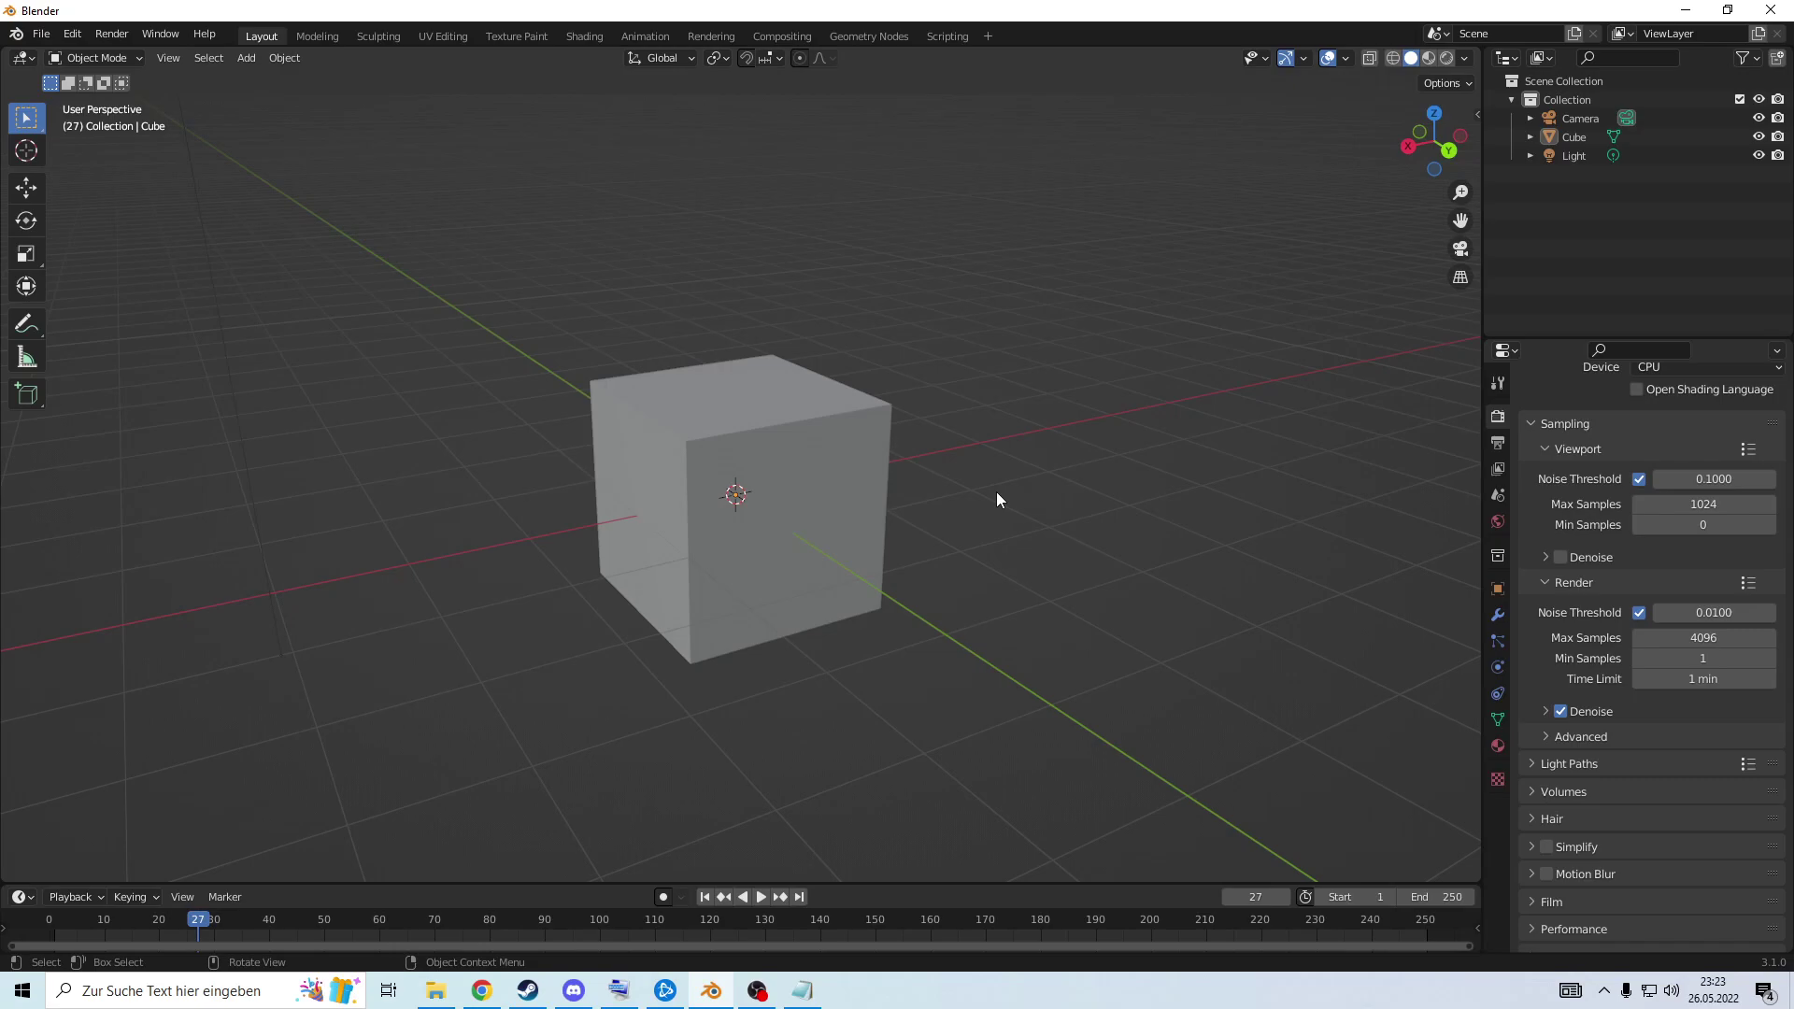
Enter Edit Mode on the cube and enable the edge length and edge angle measurement overlays.
left_click(833, 496)
middle_click_drag(834, 495, 923, 494)
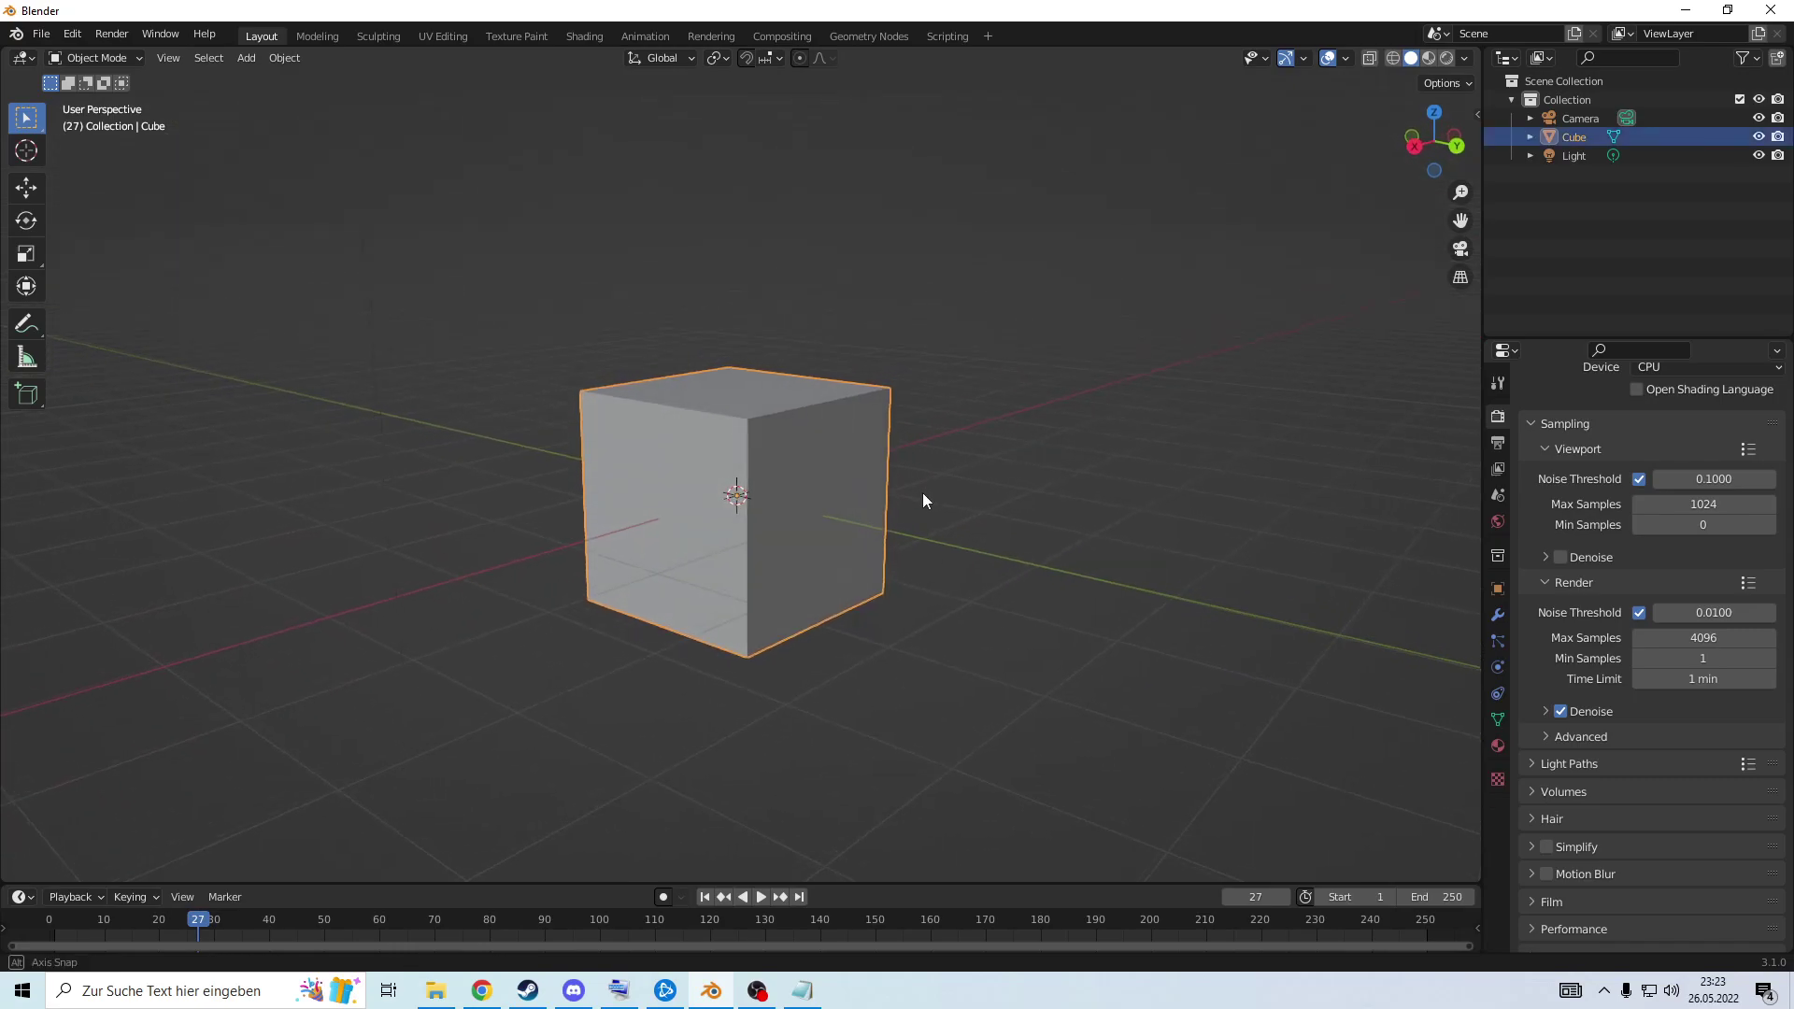
scroll(923, 501, "up", 2)
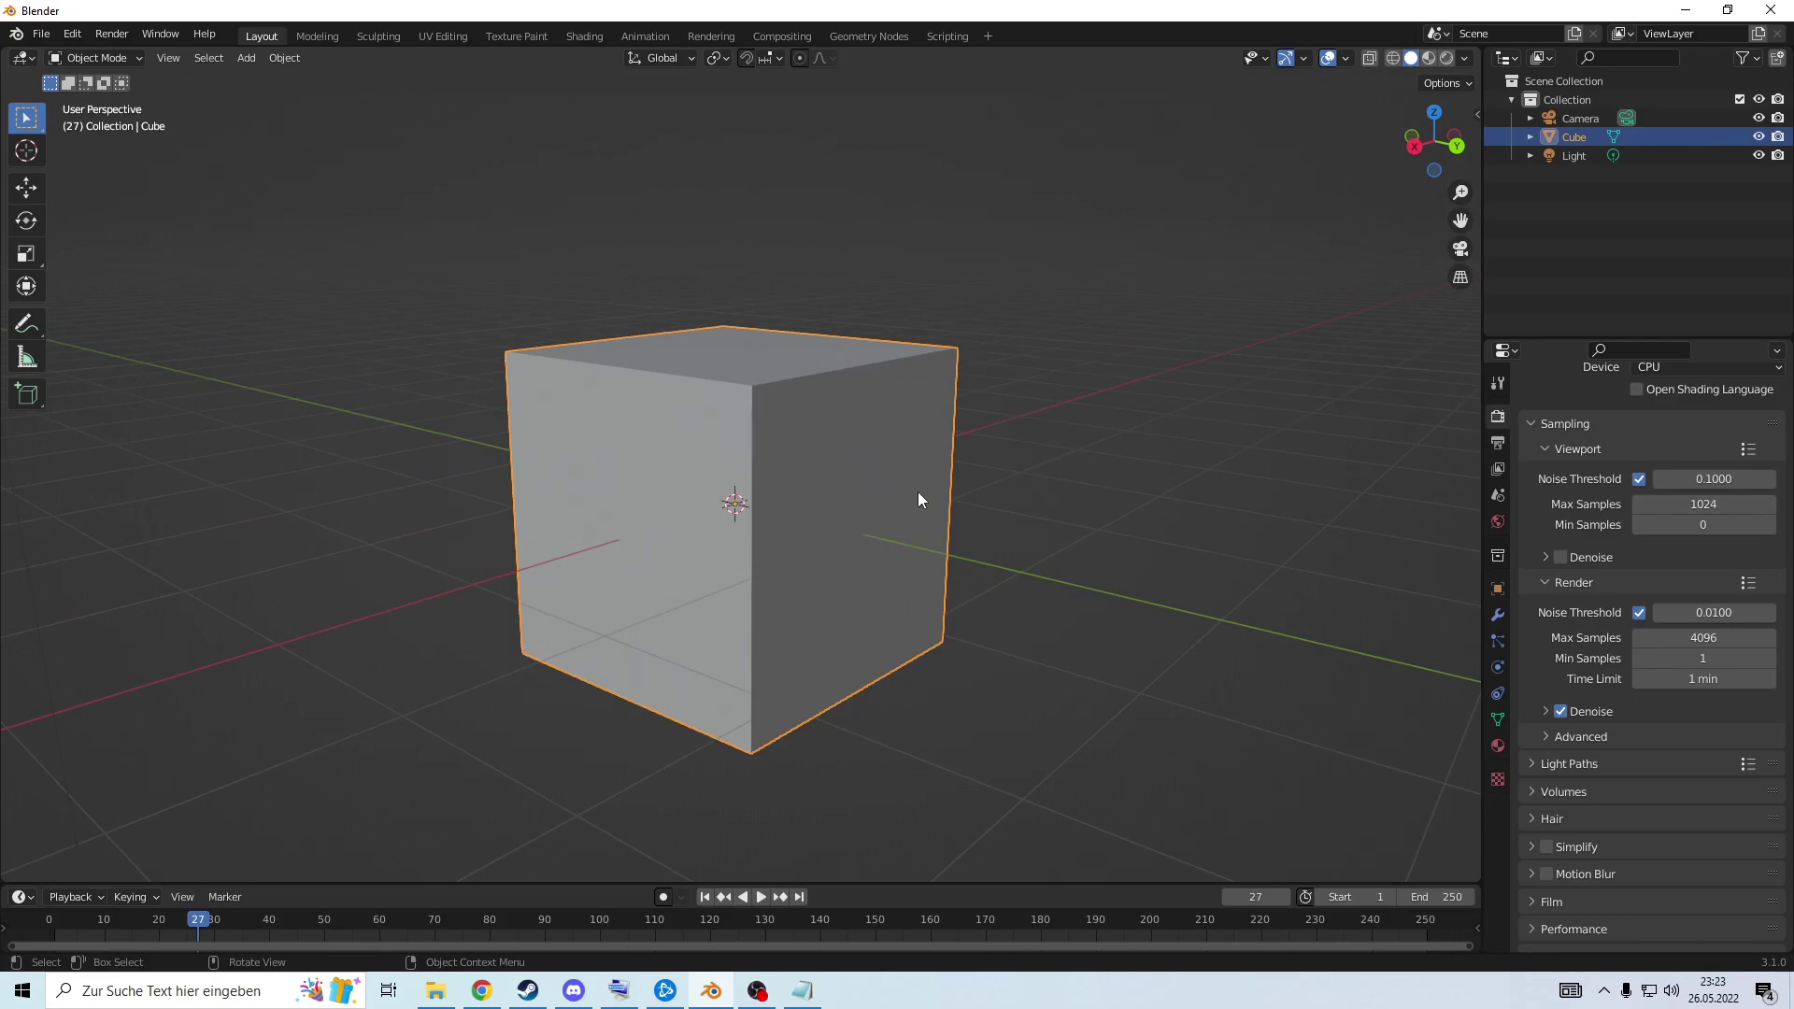
key("Tab")
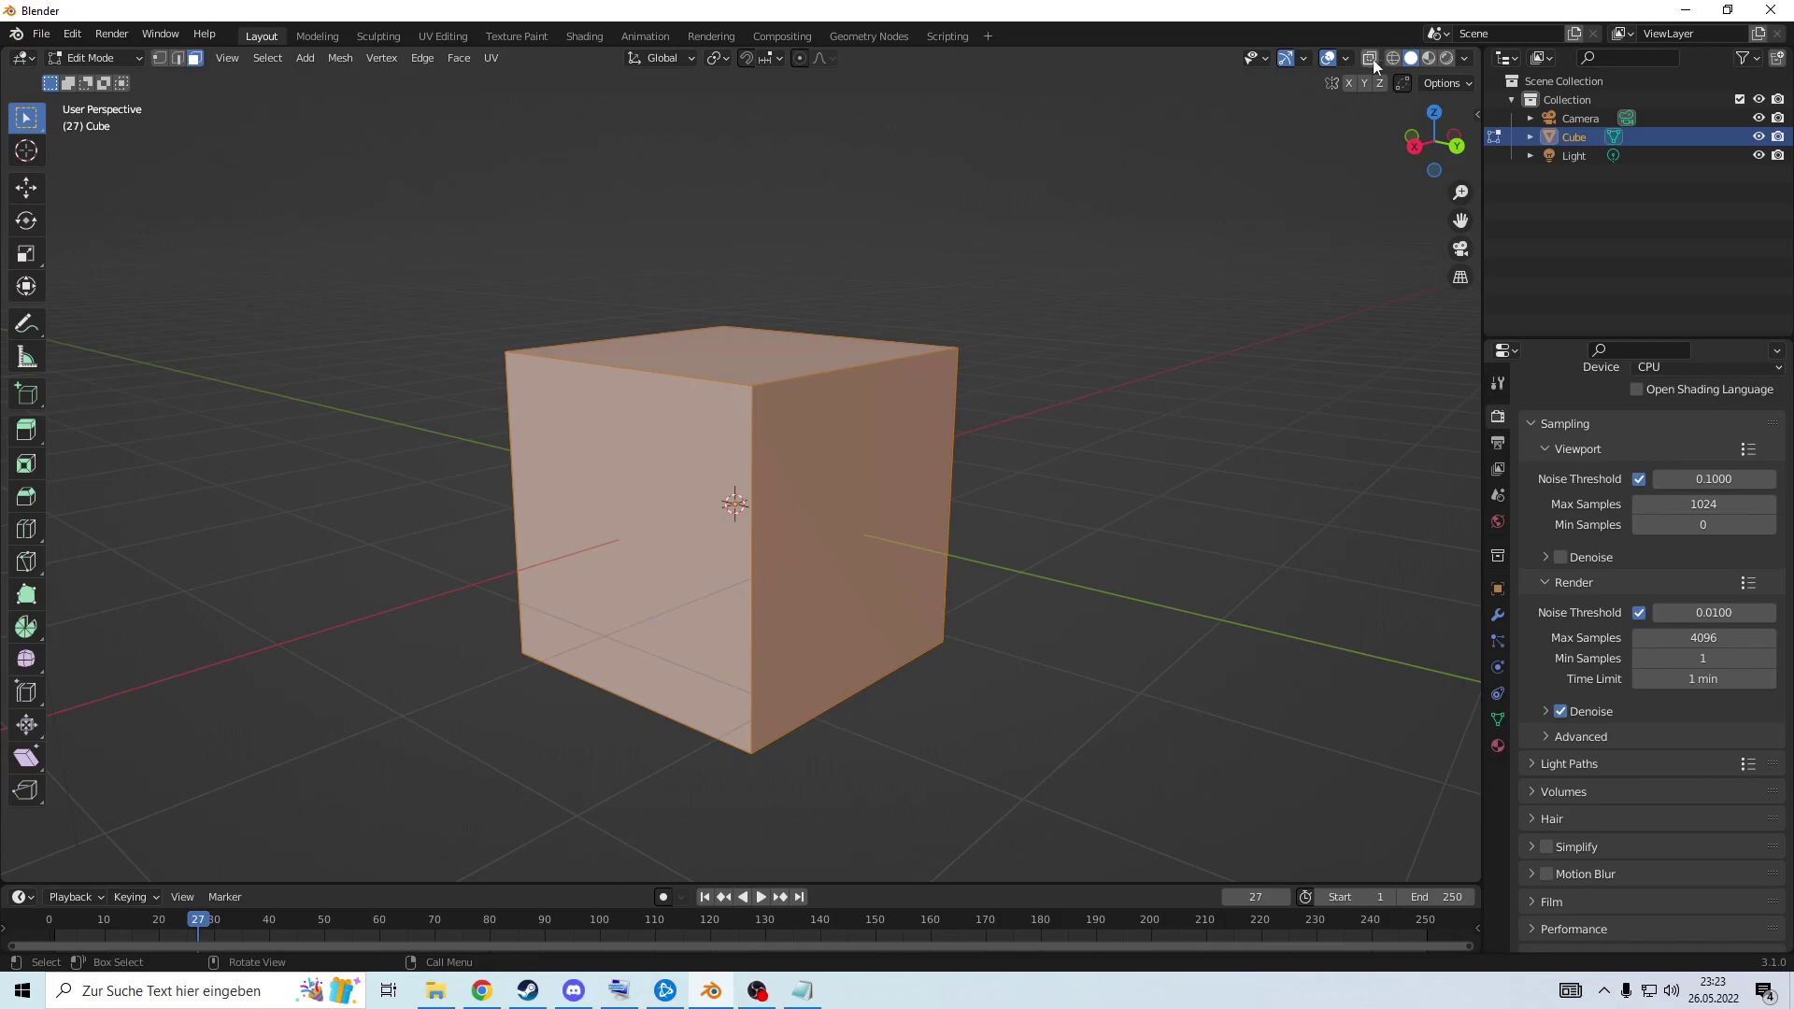
left_click(1348, 60)
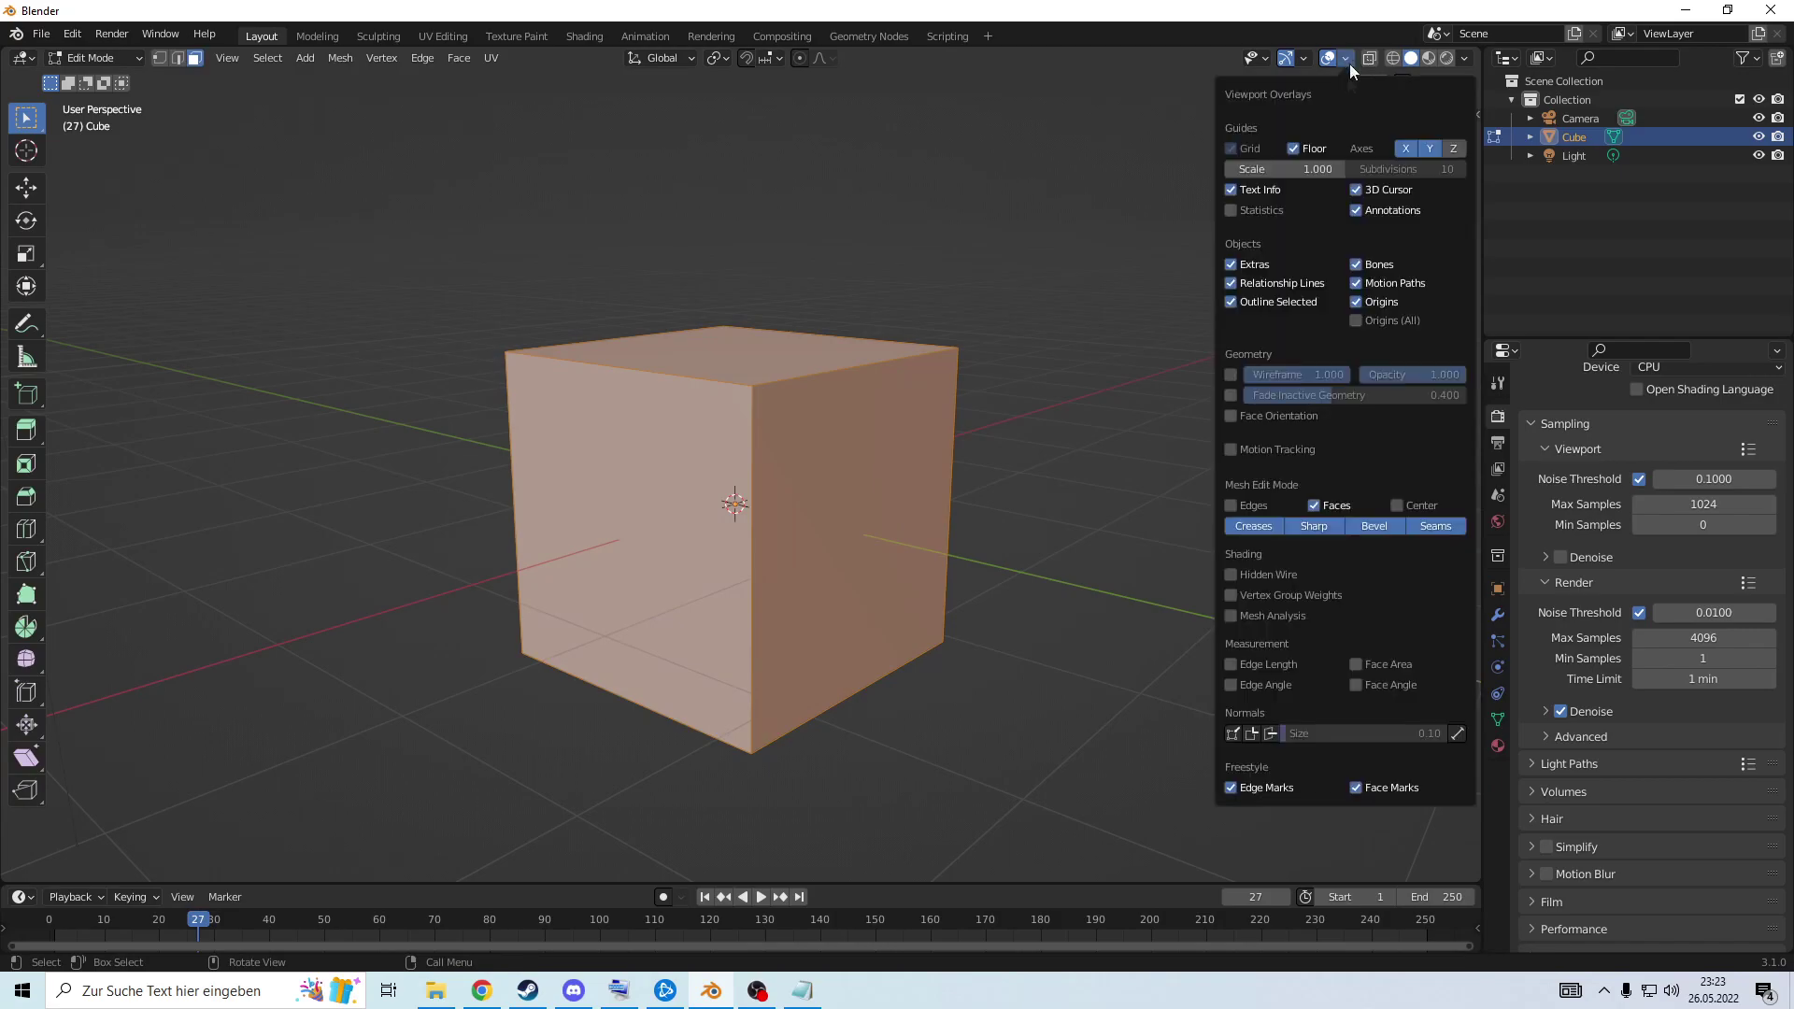
left_click(1231, 664)
left_click(1231, 686)
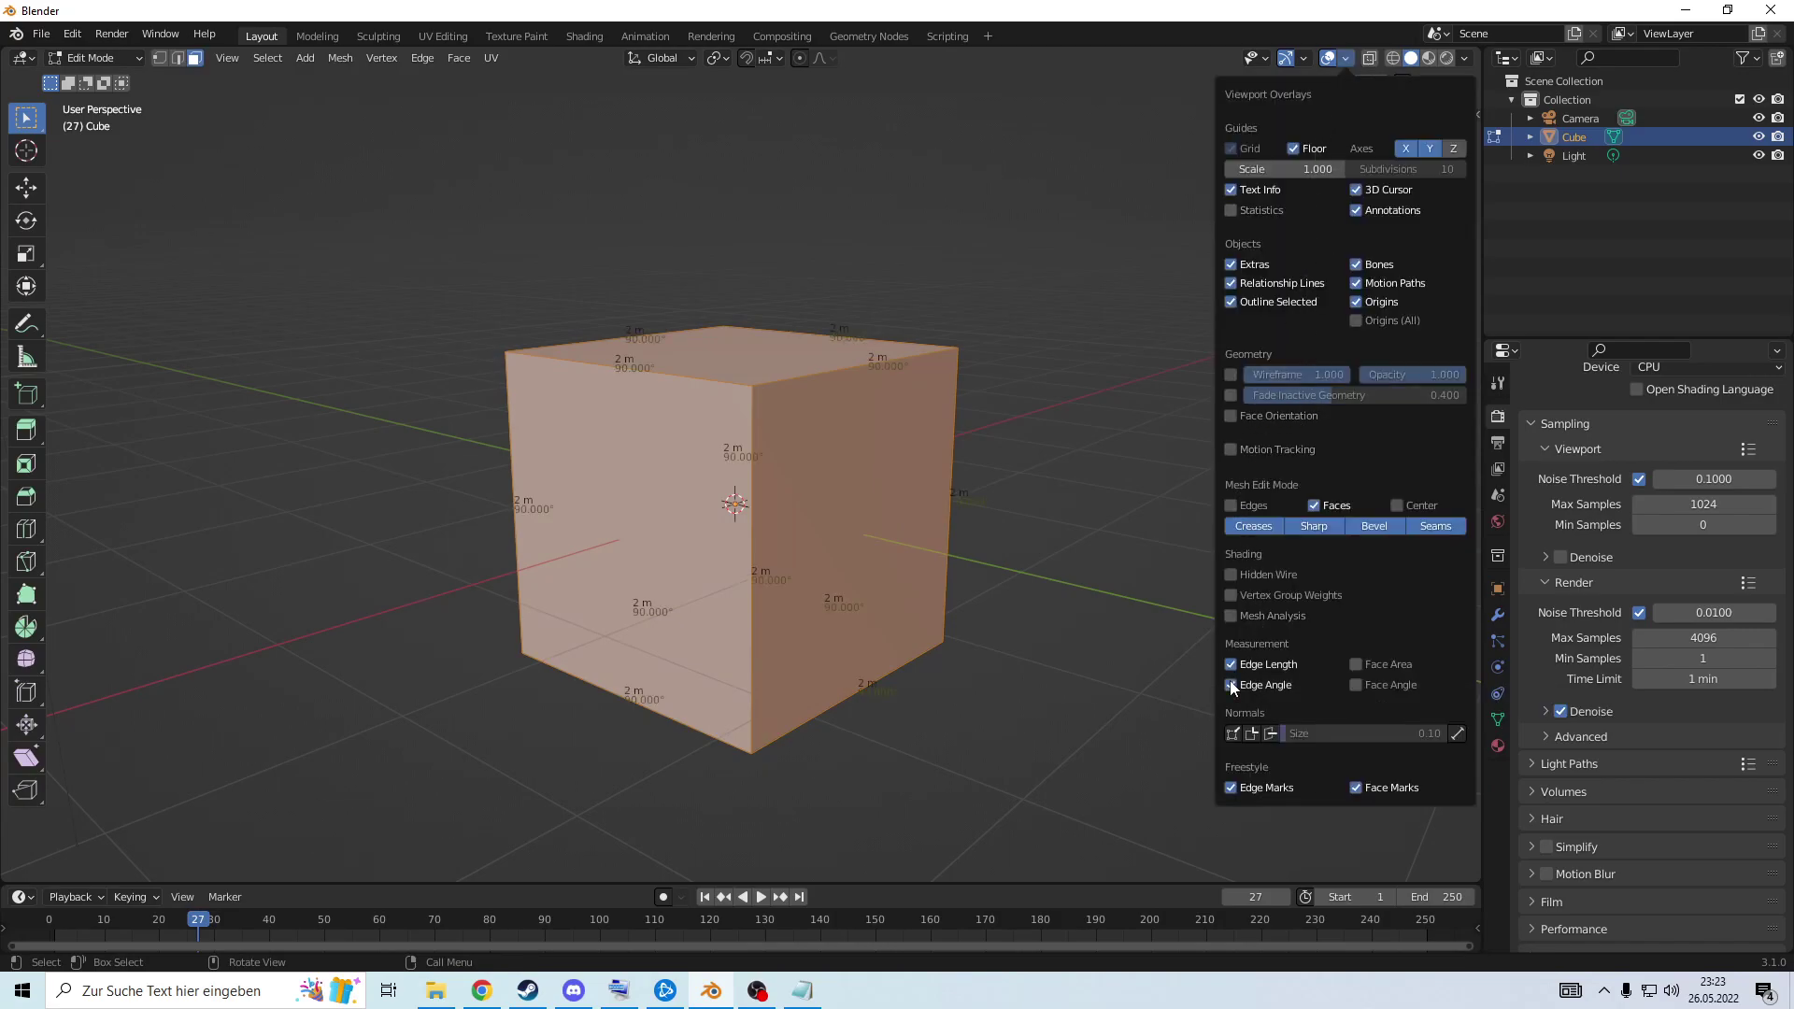
Move the cube's side face outward about 0.8 m along the global Y axis.
middle_click_drag(701, 675, 935, 575)
middle_click_drag(732, 373, 1031, 633)
scroll(1032, 633, "up", 2)
left_click(972, 475)
middle_click_drag(993, 525, 1202, 549)
key("g")
key("y")
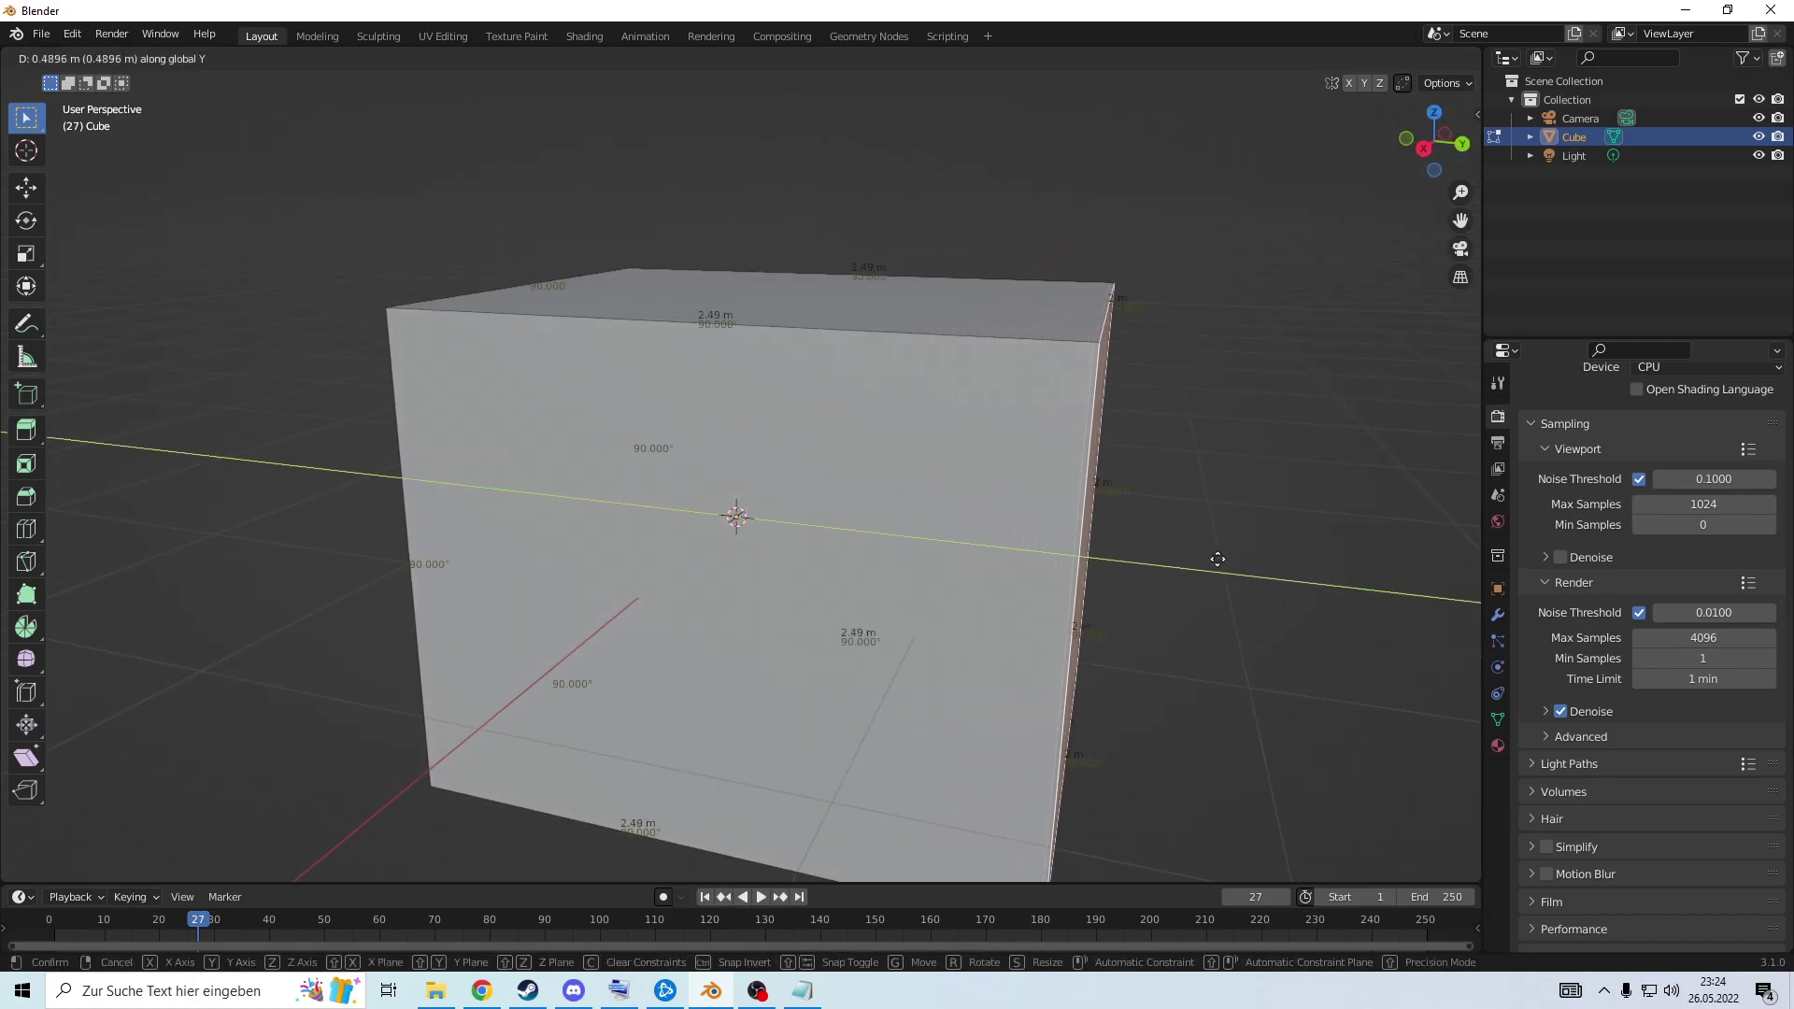
left_click(1290, 565)
Bevel the upper edge of the moved side into a rounded corner with 8 segments.
left_click(177, 58)
left_click(1210, 311)
middle_click_drag(1322, 388, 1276, 404)
key("ctrl+b")
scroll(1373, 423, "up", 4)
scroll(1376, 424, "up", 3)
left_click(1336, 510)
Rotate the beveled faces about the global Y axis and examine the mesh's length and angle measurements.
key("r")
key("y")
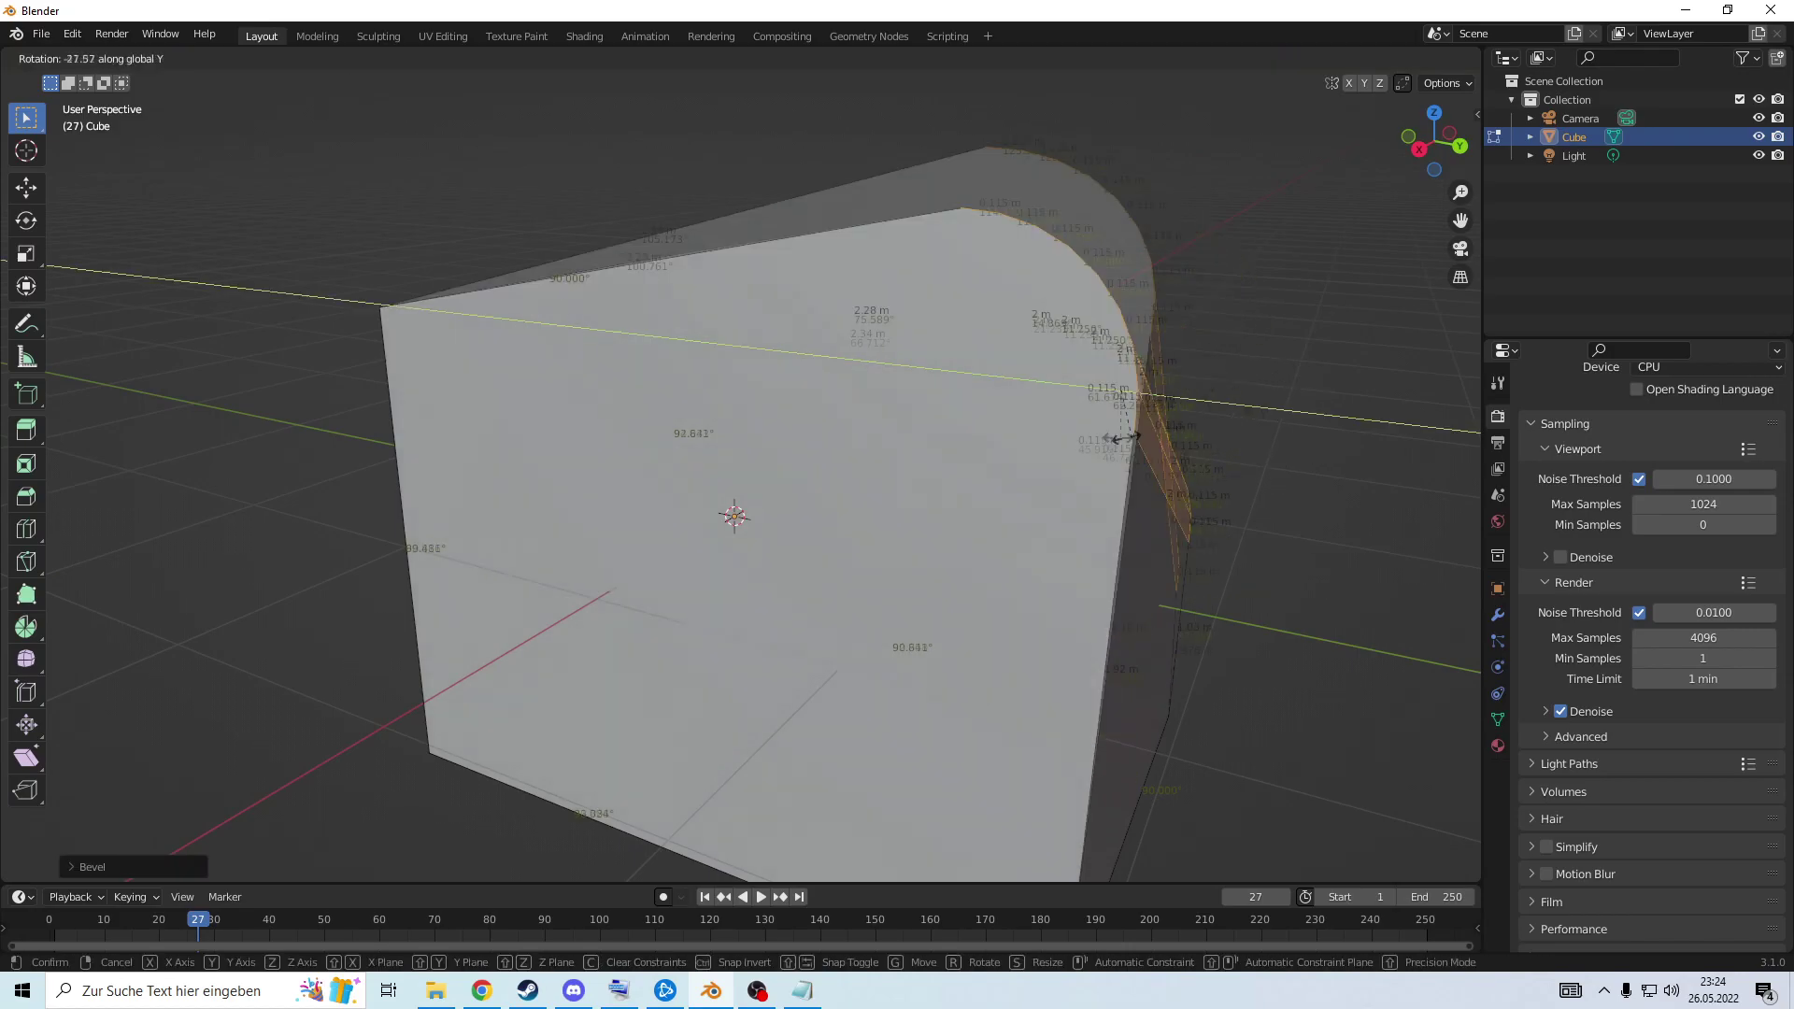
left_click(967, 629)
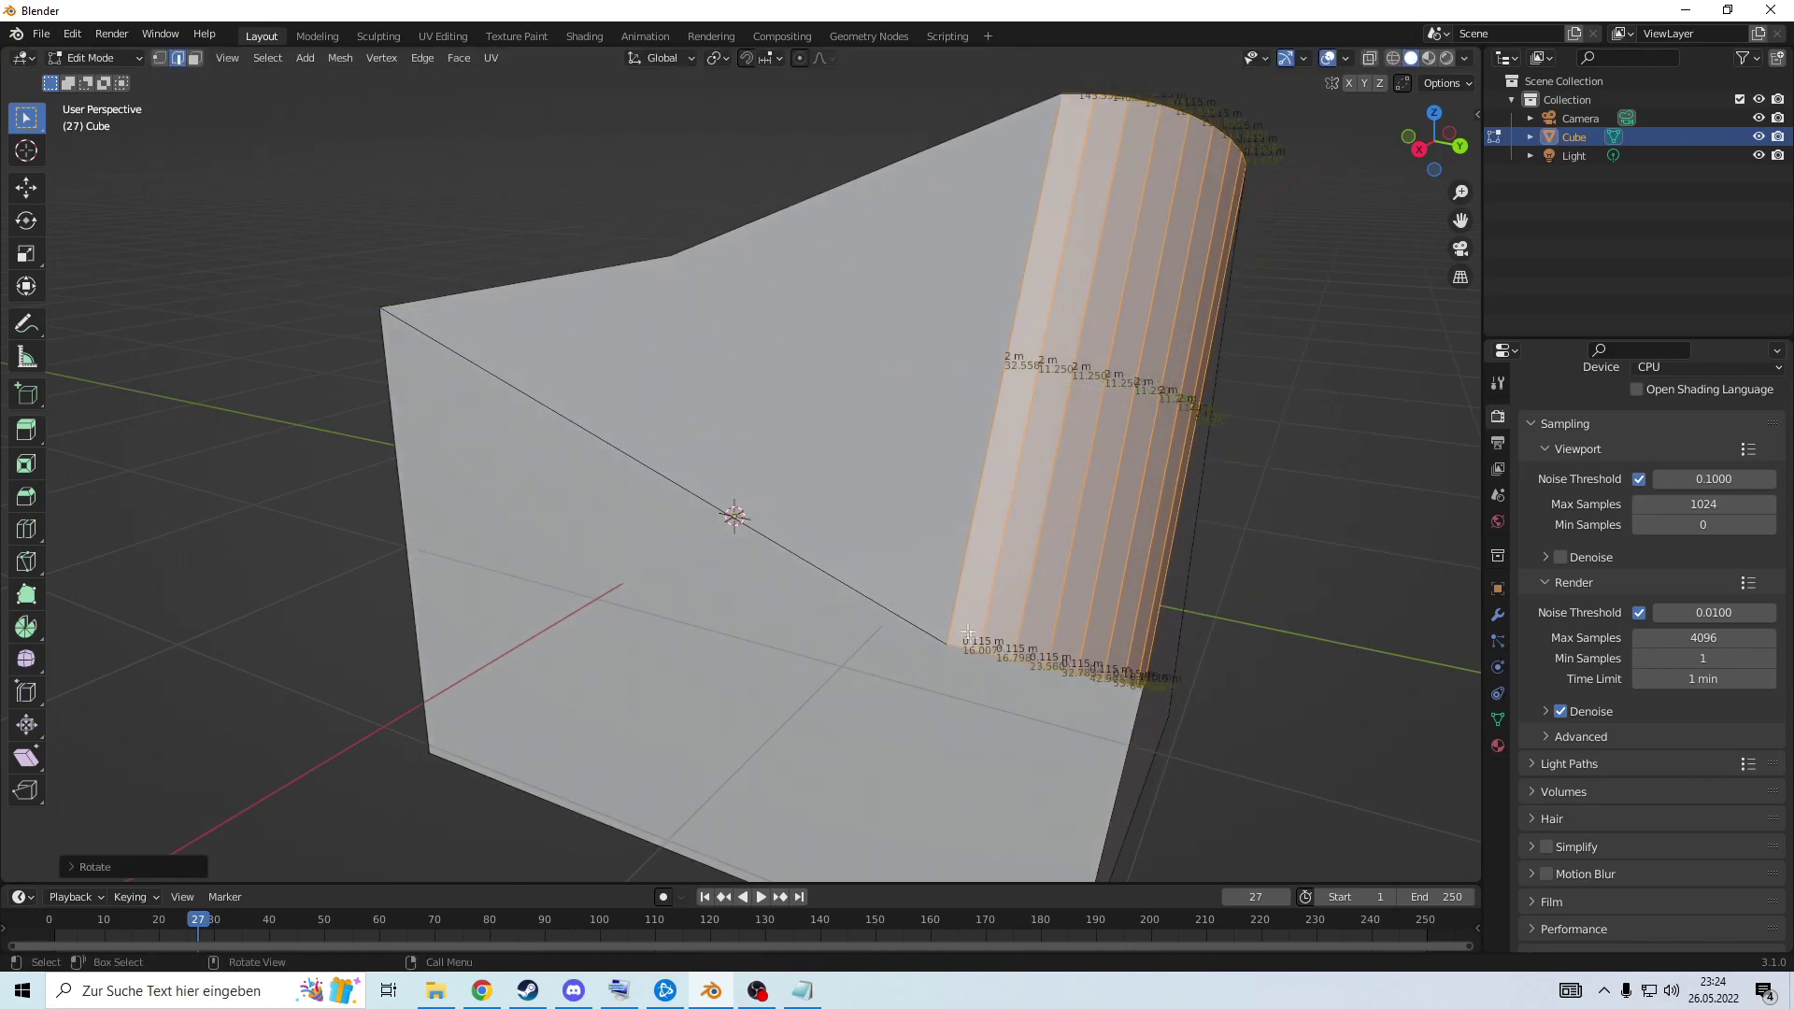
scroll(967, 627, "down", 5)
middle_click_drag(965, 625, 1087, 547, "alt")
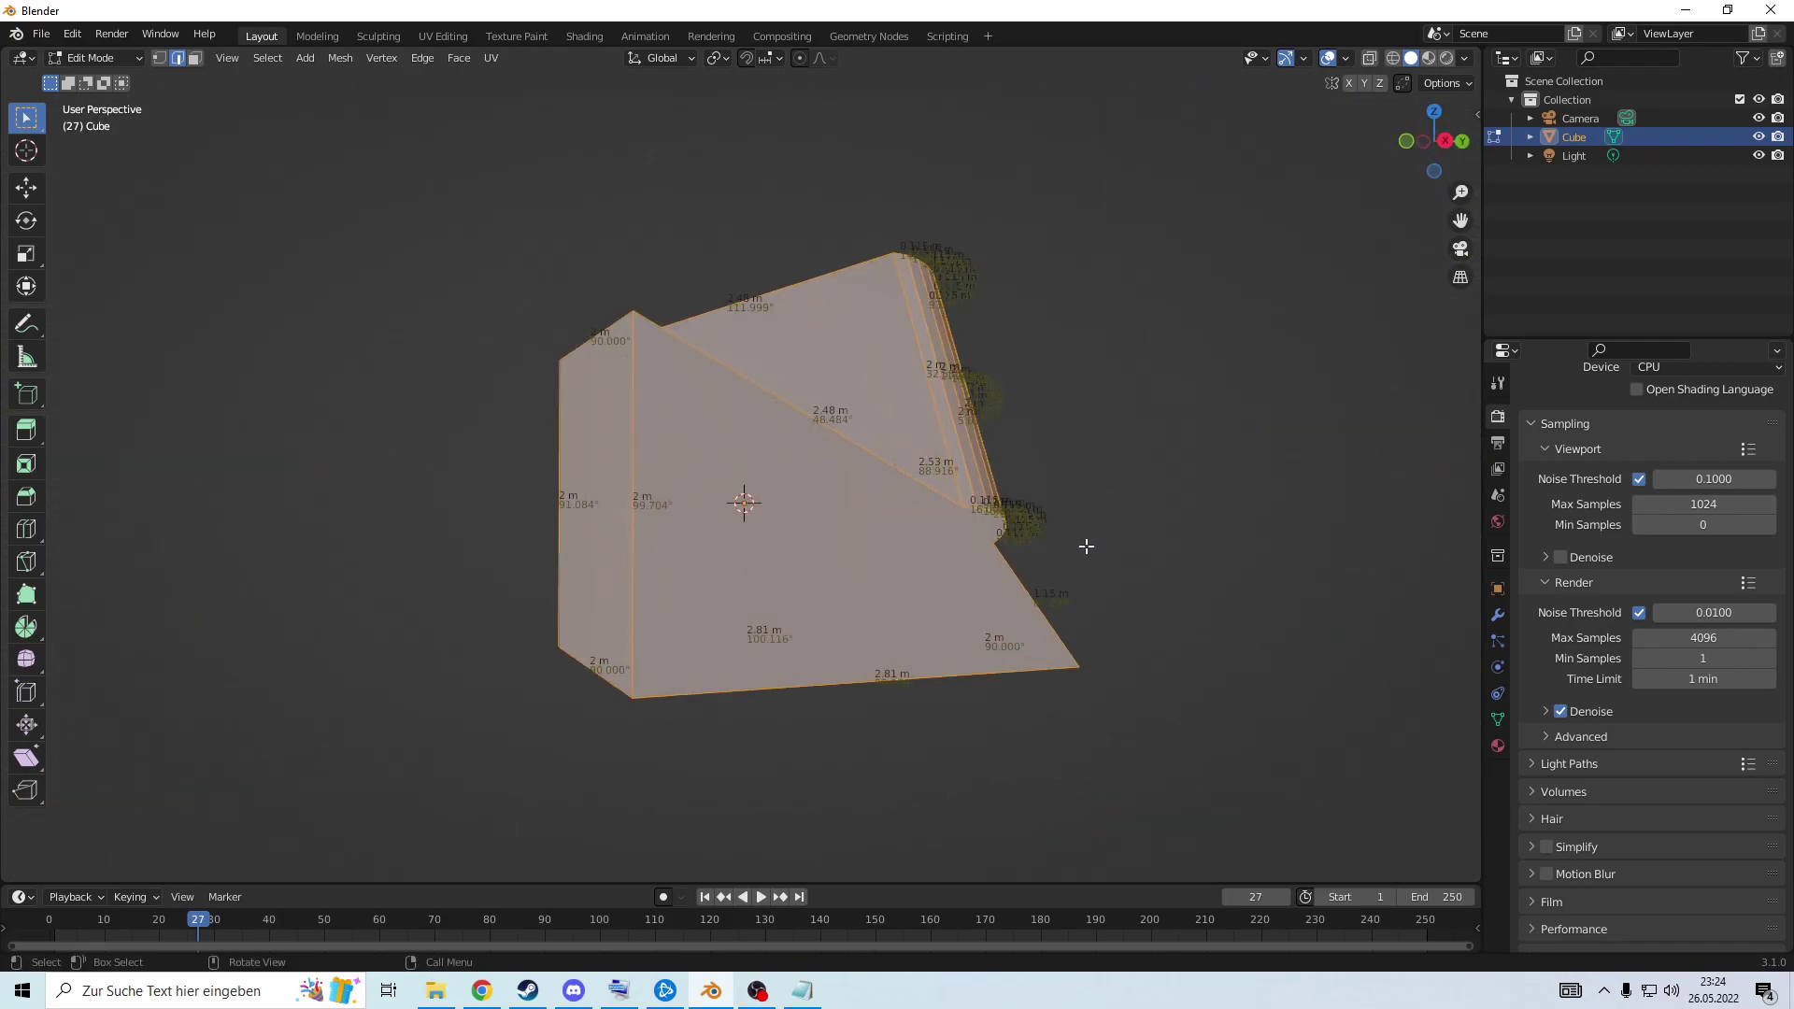
scroll(1087, 547, "up", 1)
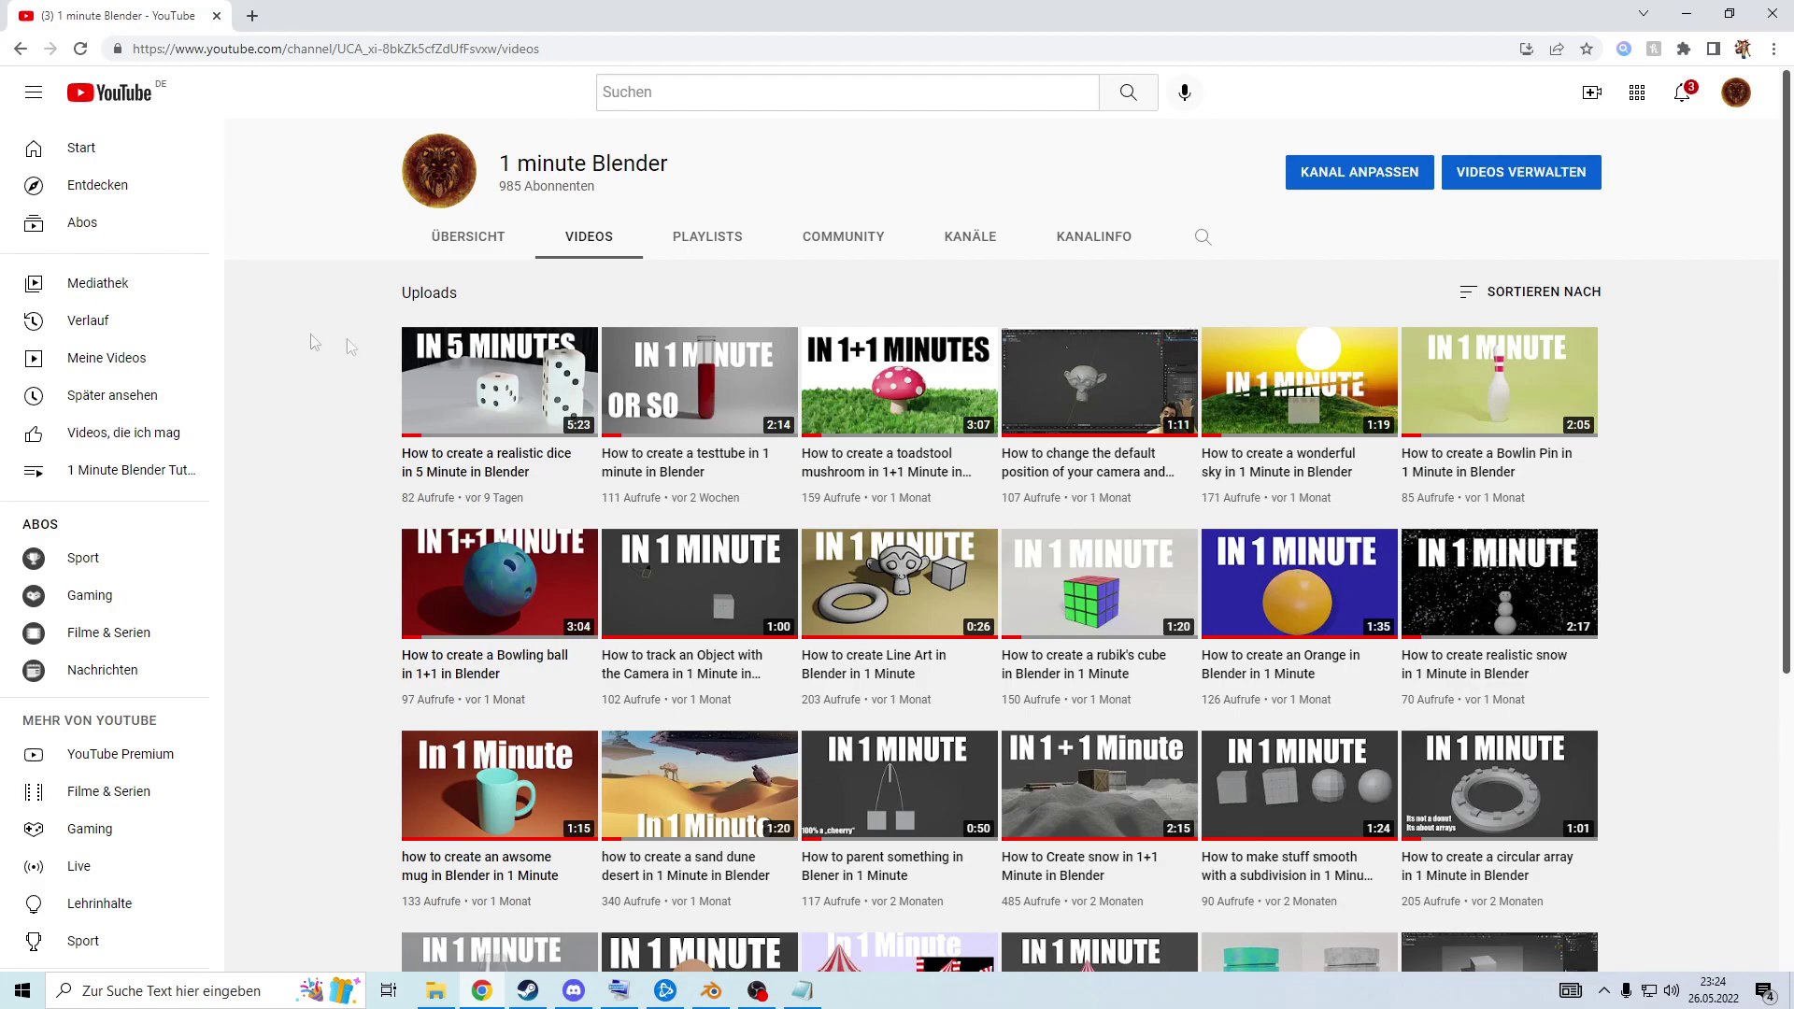
Browse the uploaded videos on the 1 minute Blender YouTube channel.
scroll(1617, 505, "down", 5)
scroll(1620, 505, "up", 3)
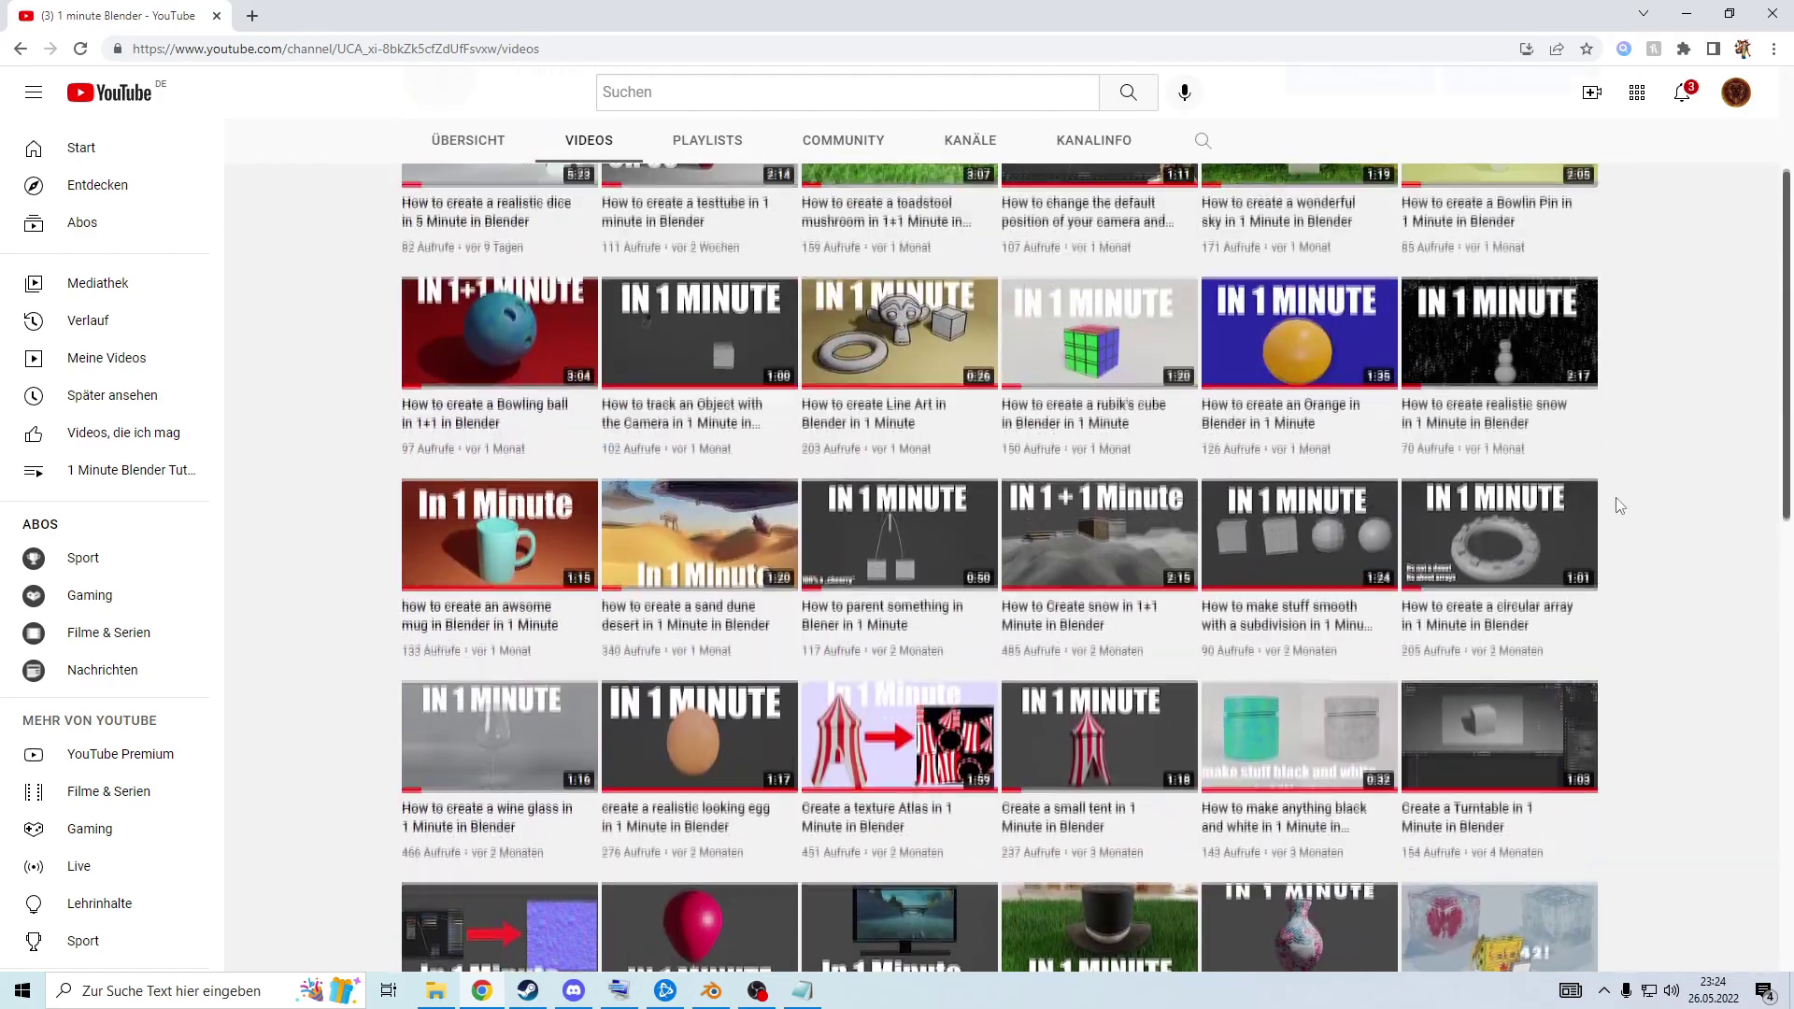